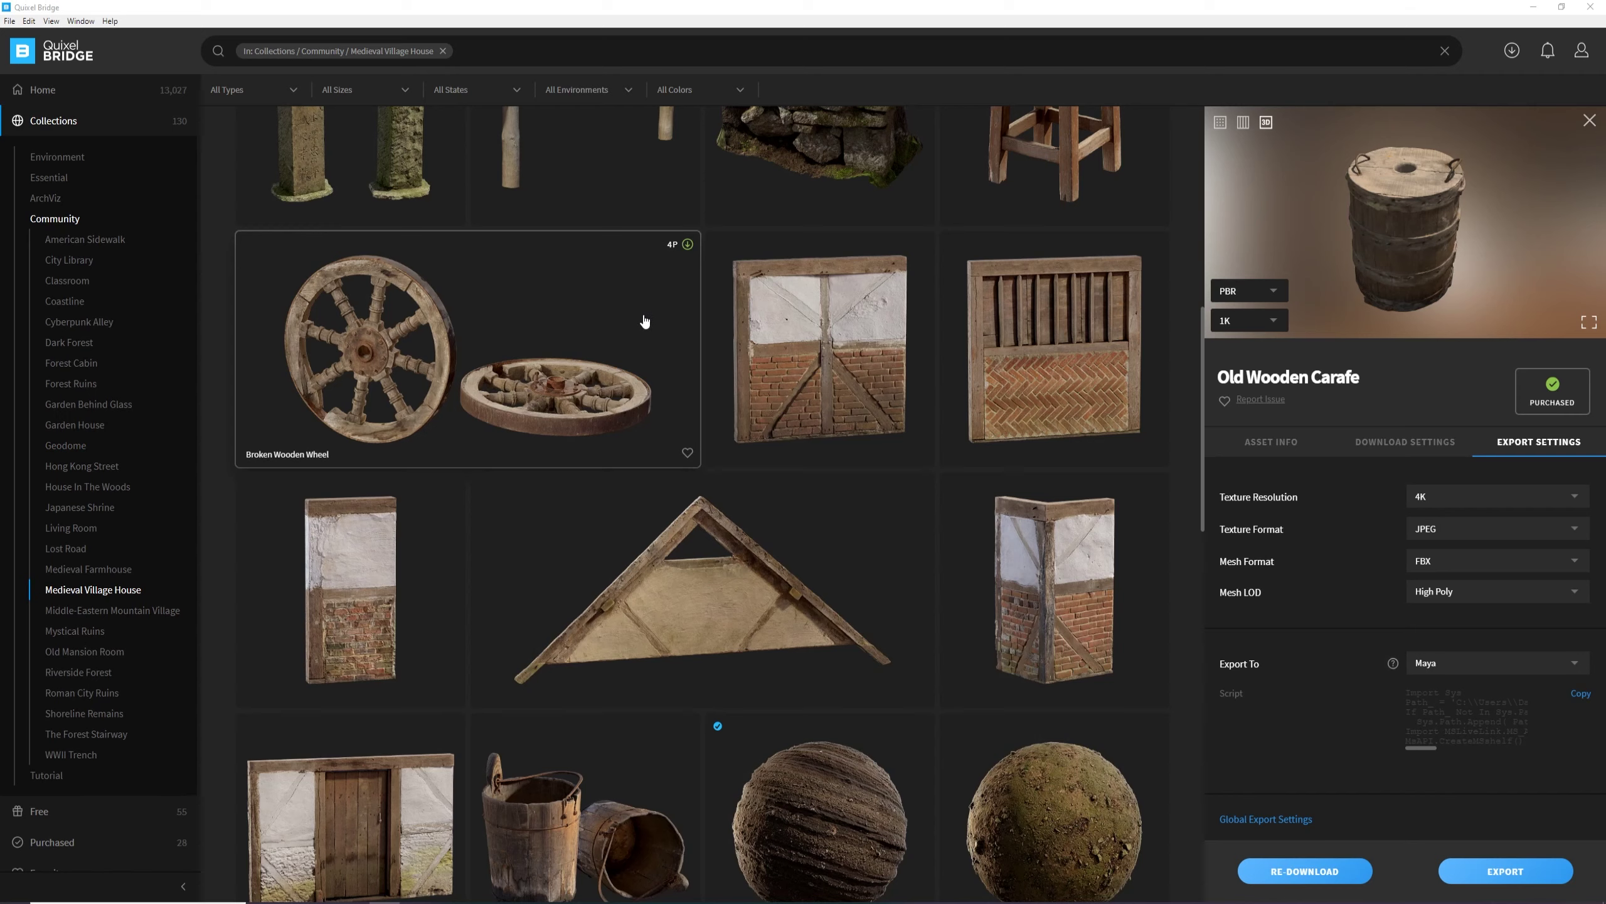
Select the Grass Clumps asset in the Medieval Village House collection and inspect its 3D preview.
scroll(1067, 414, down, 1)
scroll(1068, 415, down, 6)
scroll(1068, 412, up, 10)
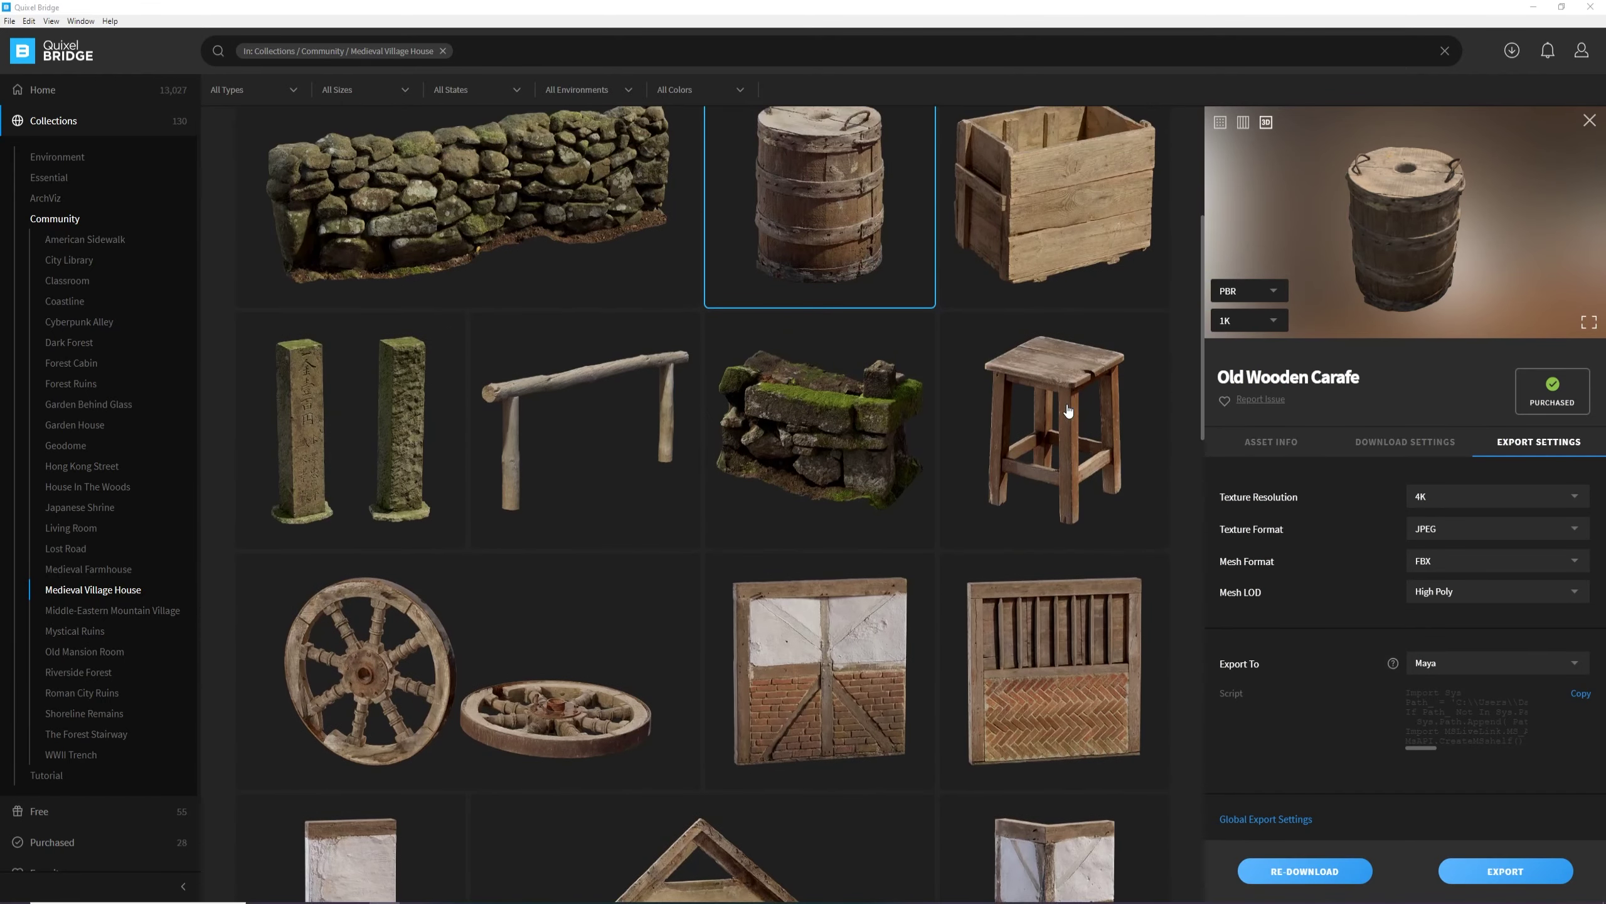
scroll(1068, 412, up, 2)
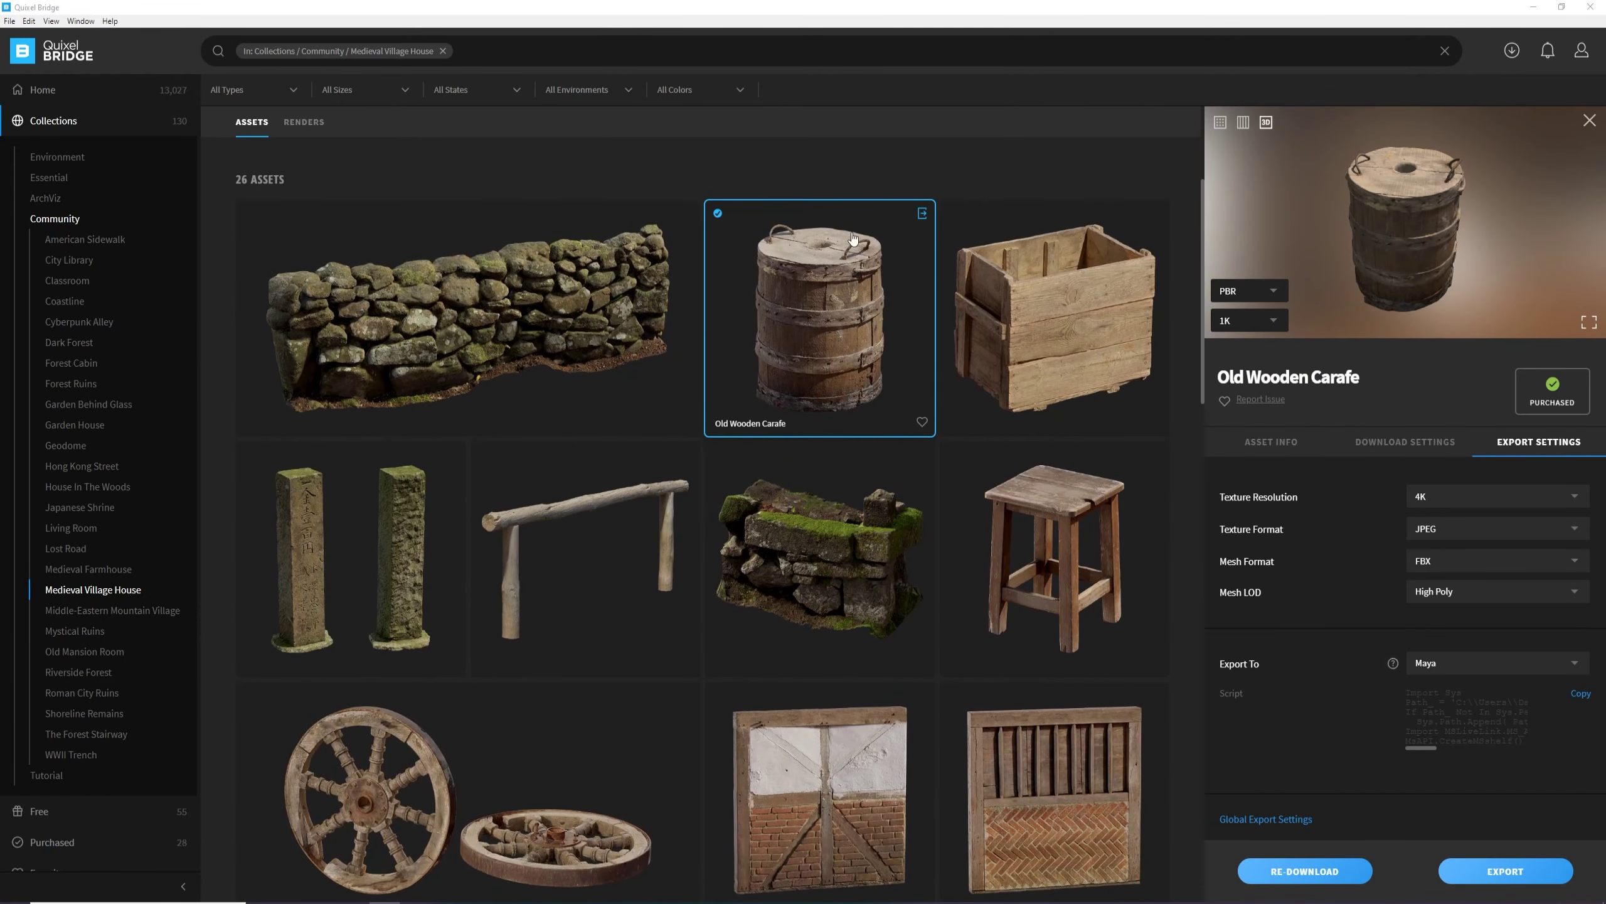
scroll(818, 363, down, 20)
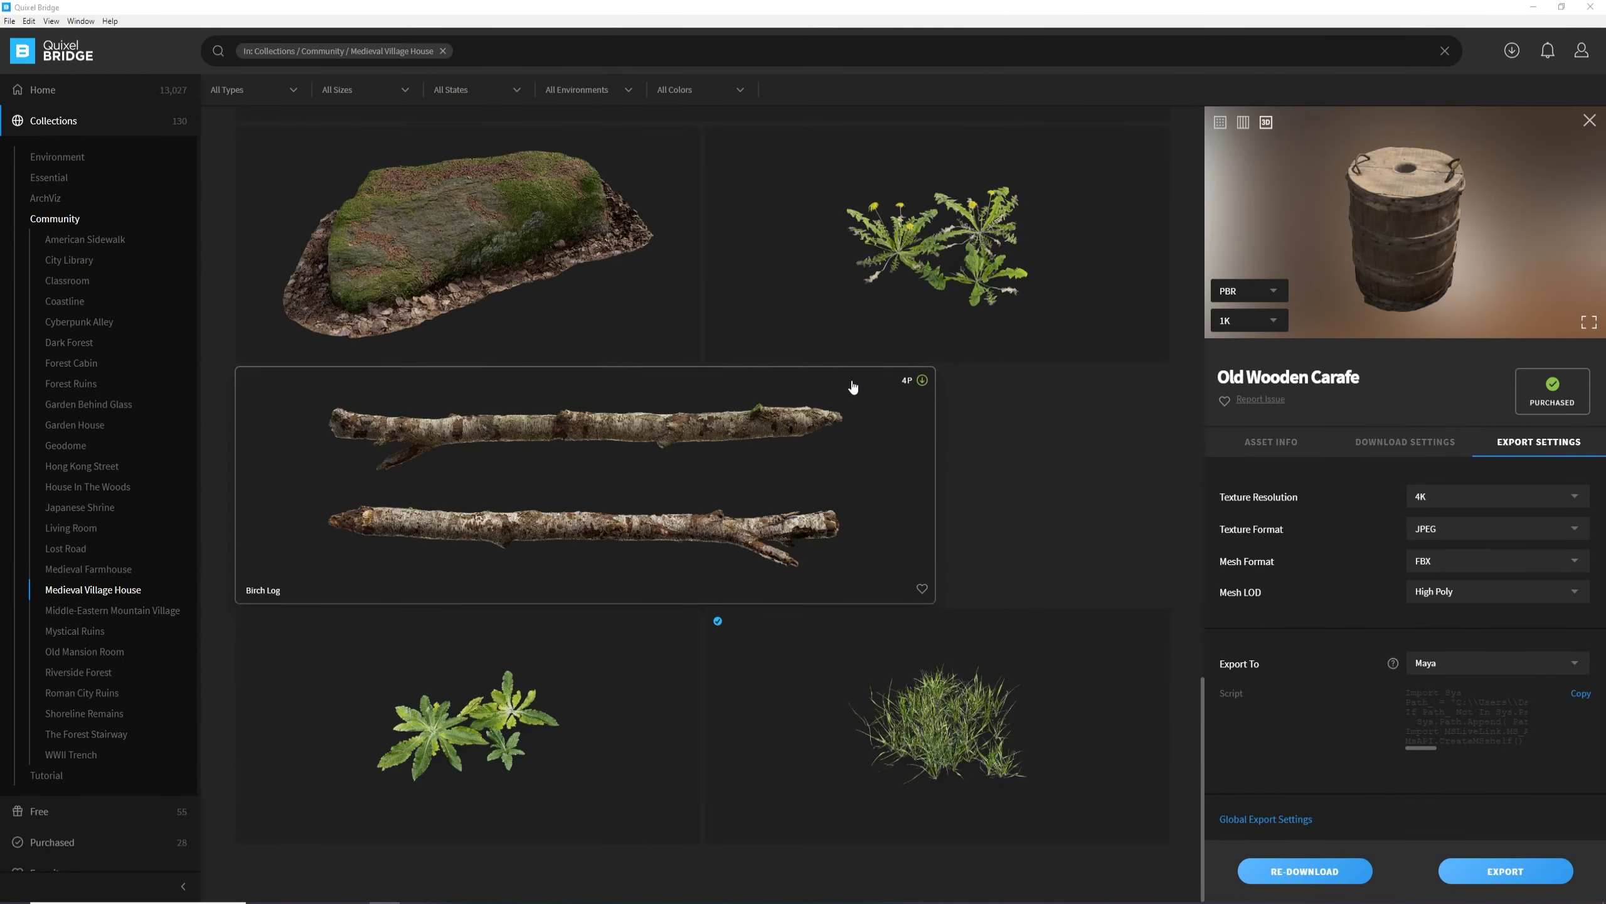
click(952, 750)
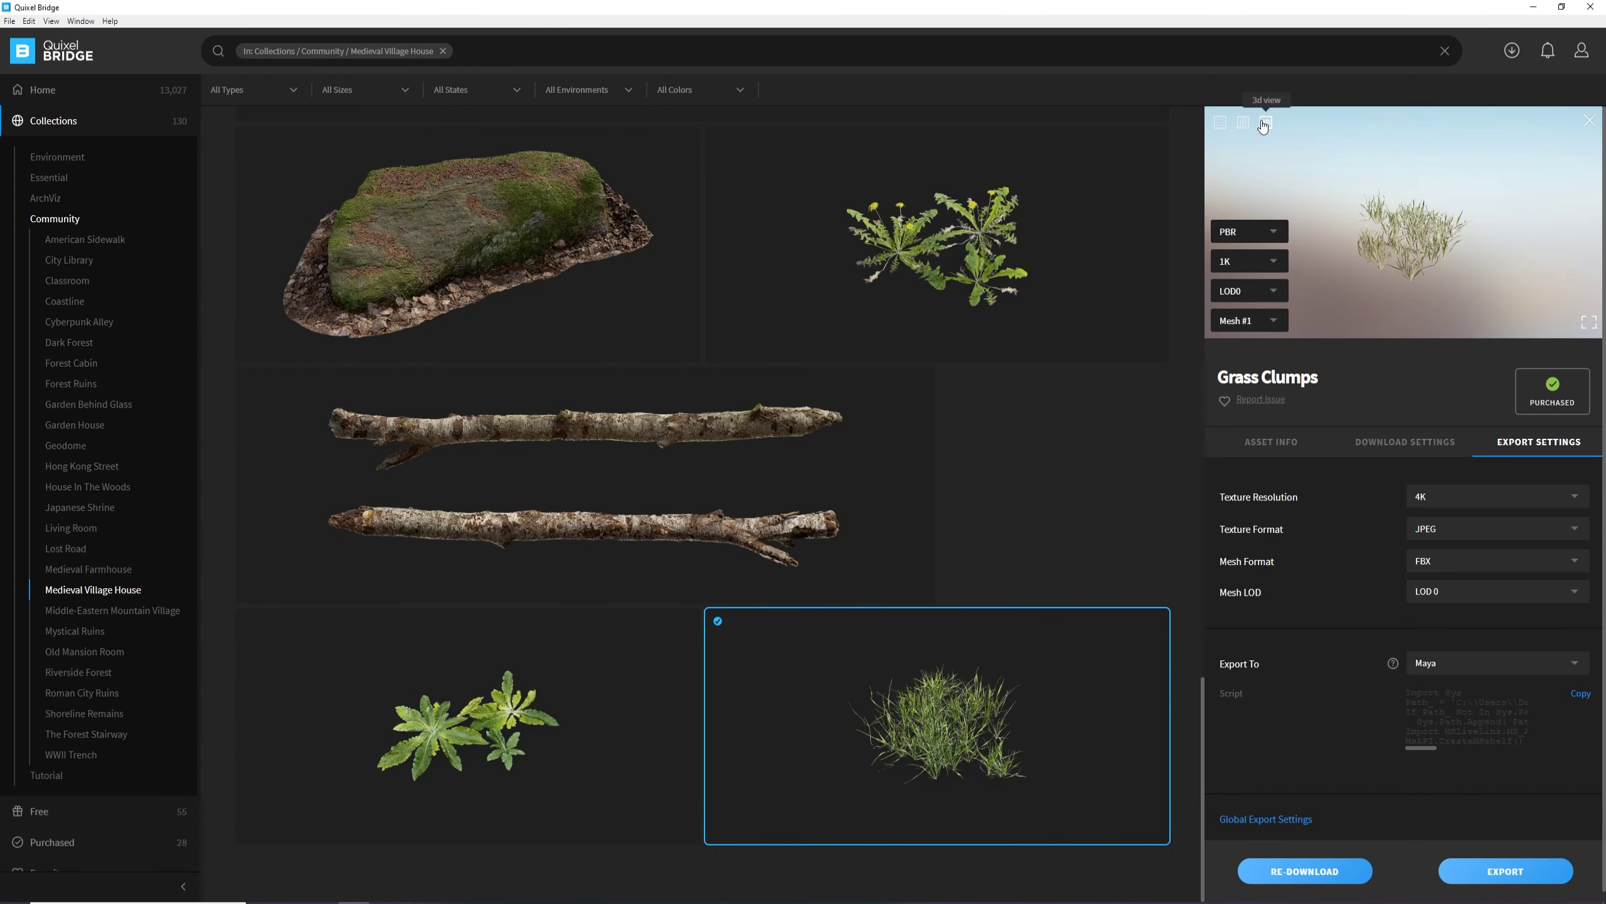
drag(1400, 199, 1241, 256)
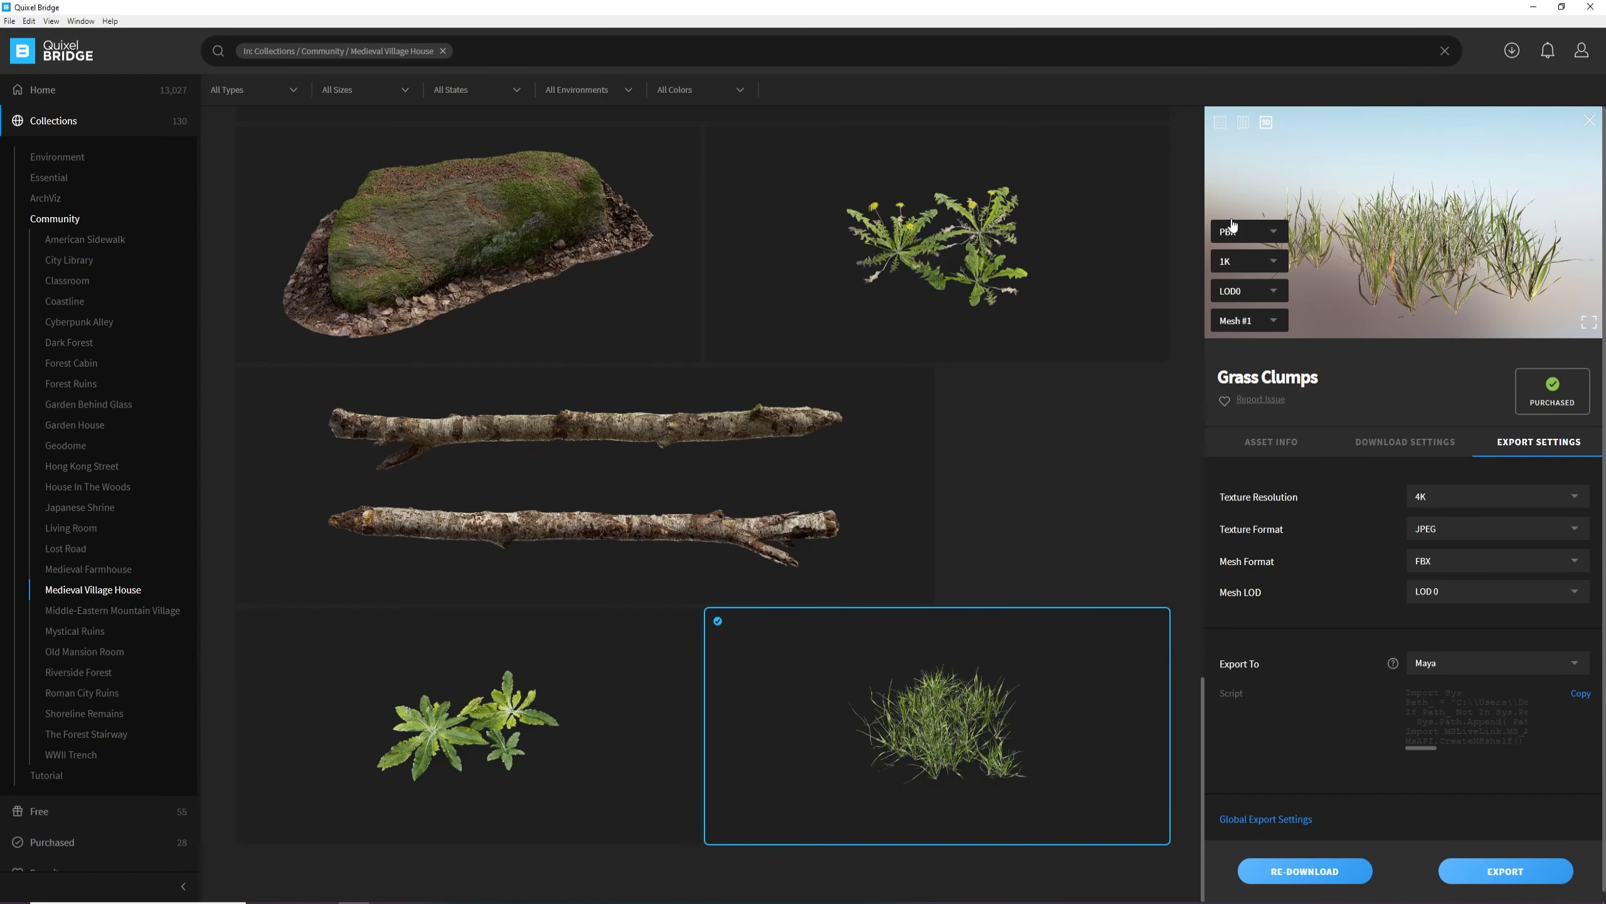
Review the grass preview's map, resolution and LOD options, keeping PBR, 1K and LOD0, and inspect the blades up close.
click(1230, 233)
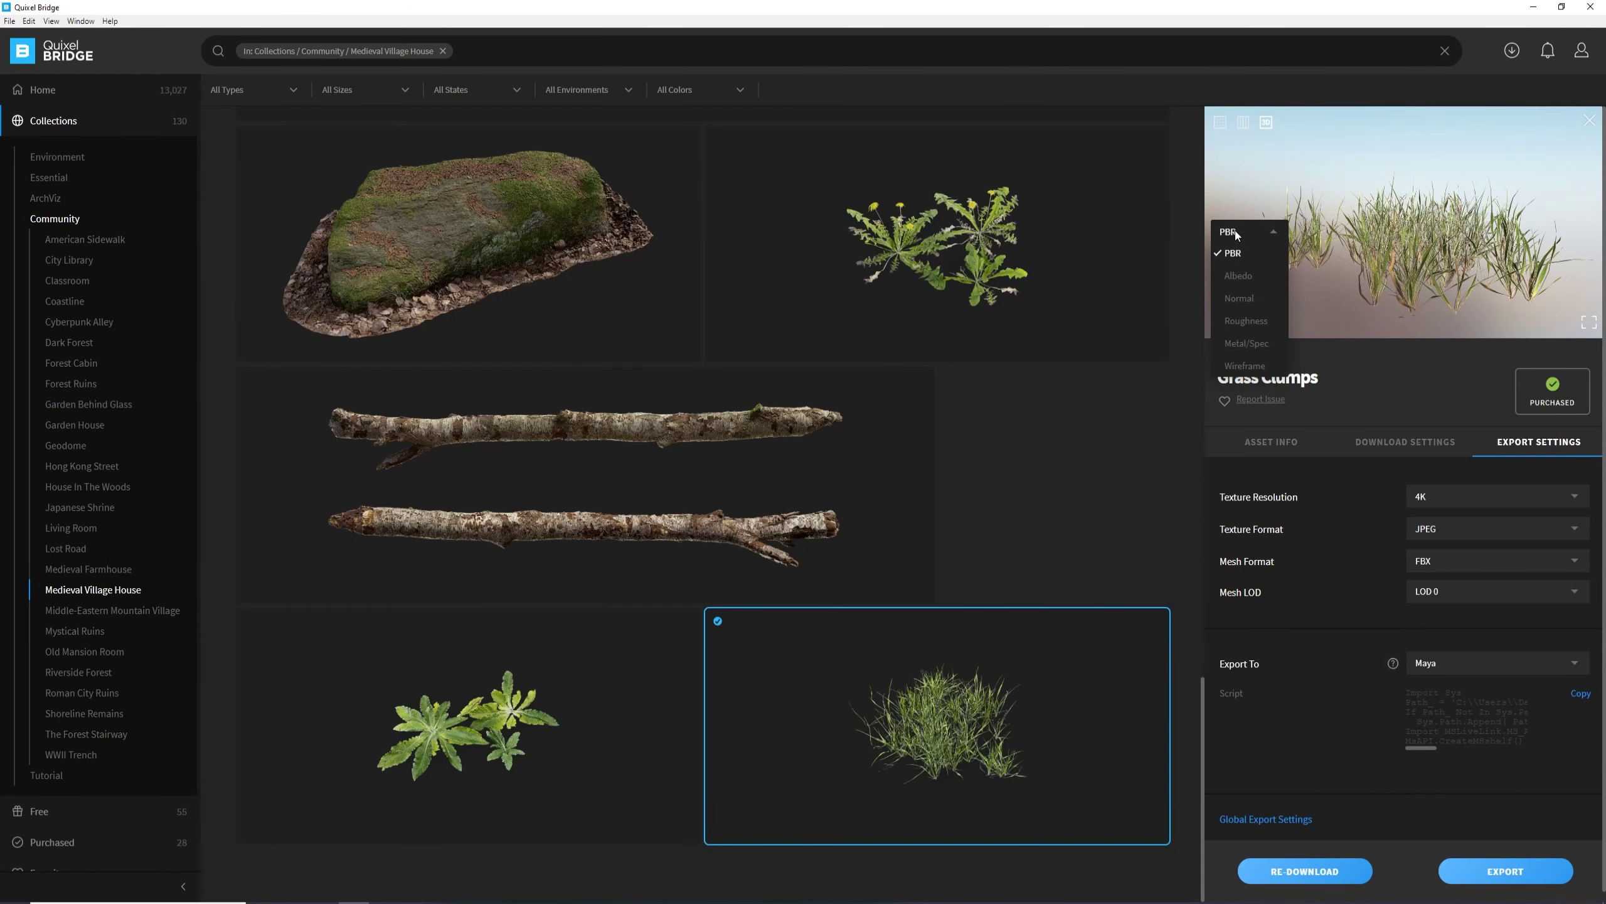
click(1238, 254)
click(1227, 261)
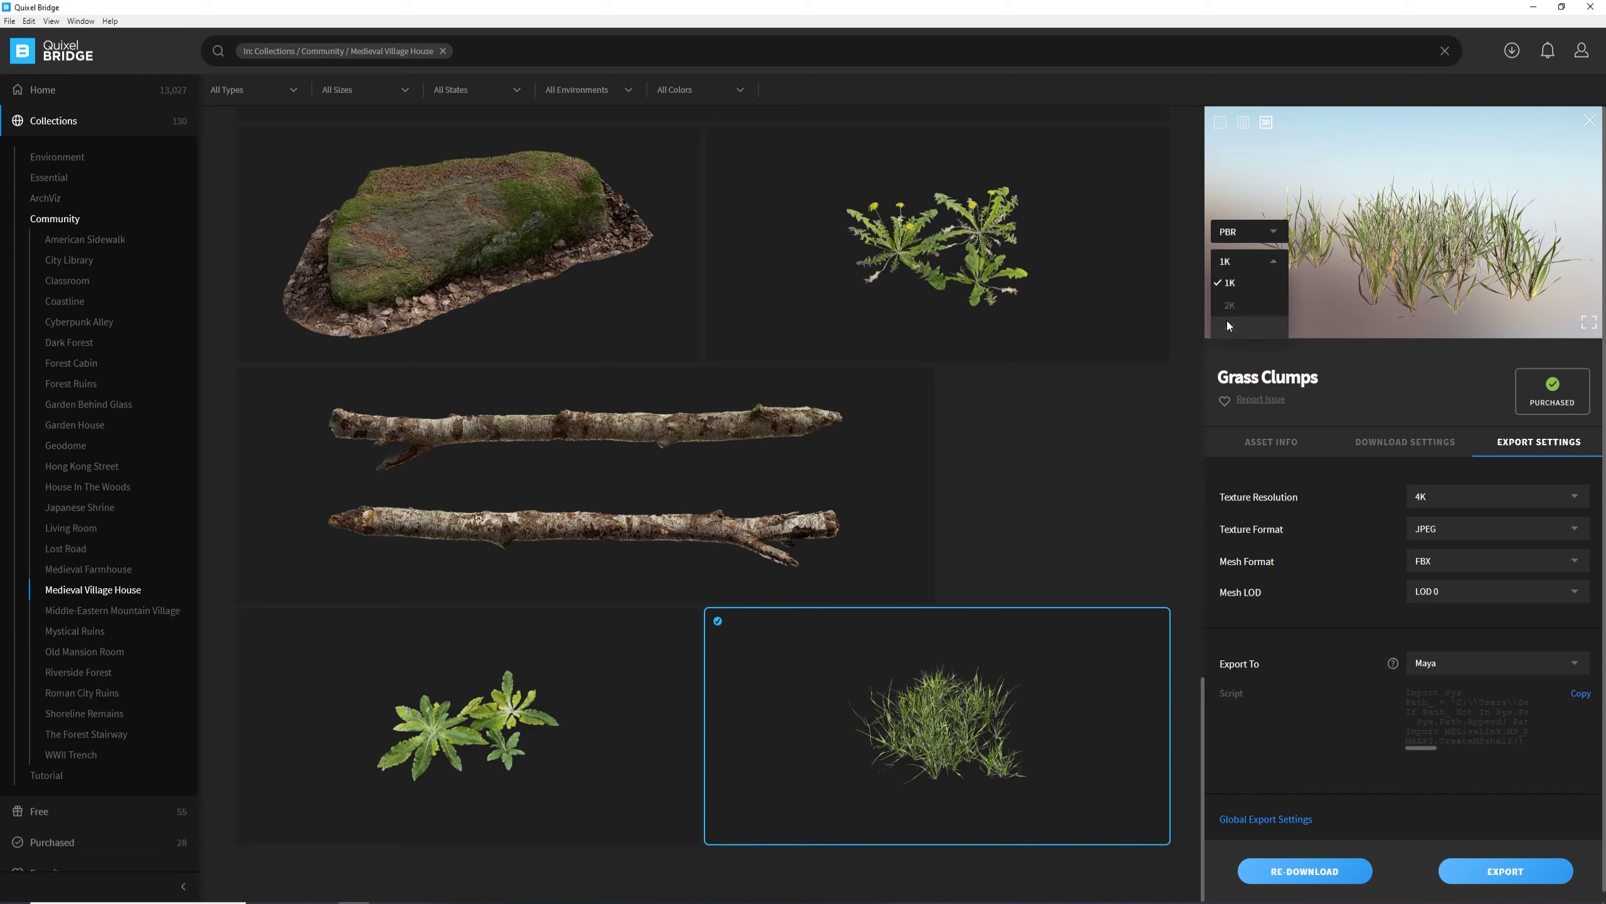
click(1231, 283)
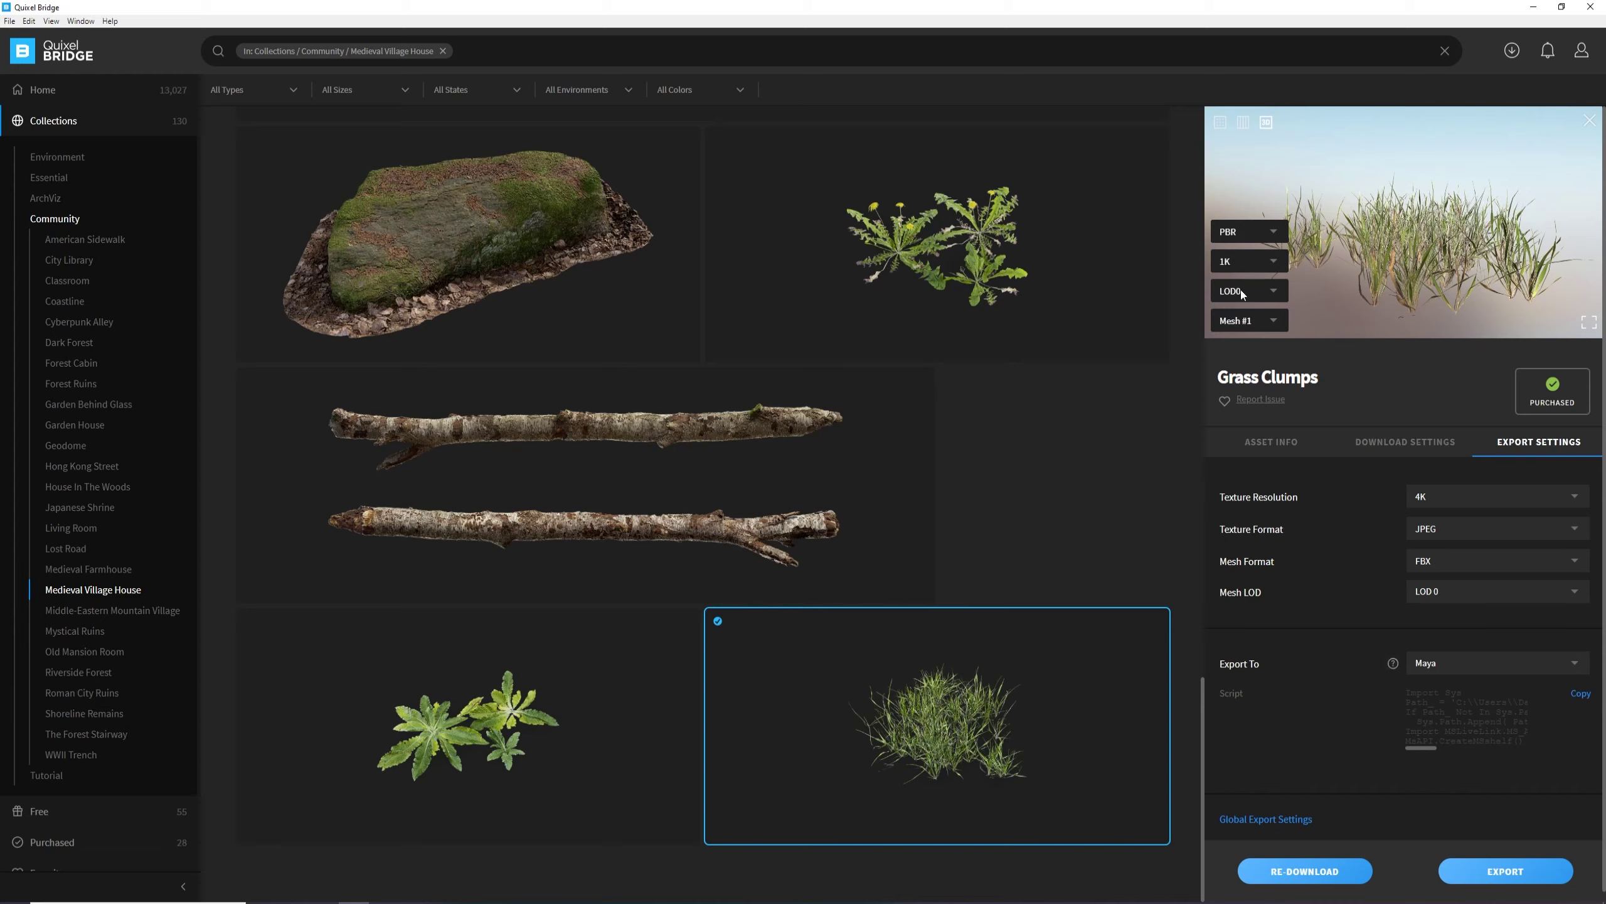
click(1241, 292)
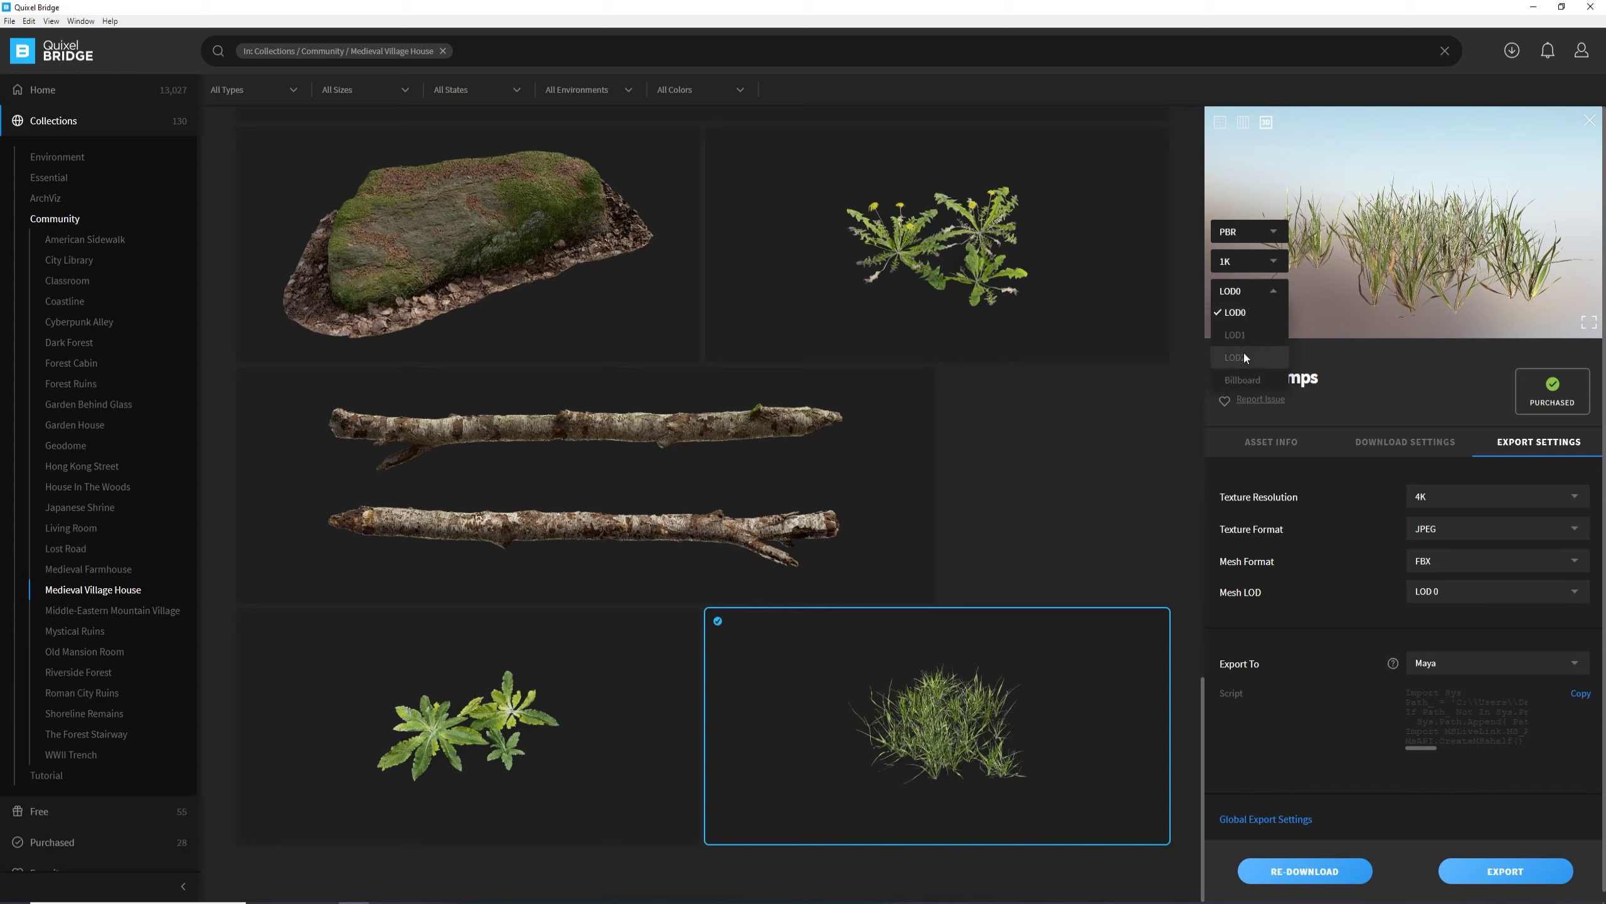
click(1237, 292)
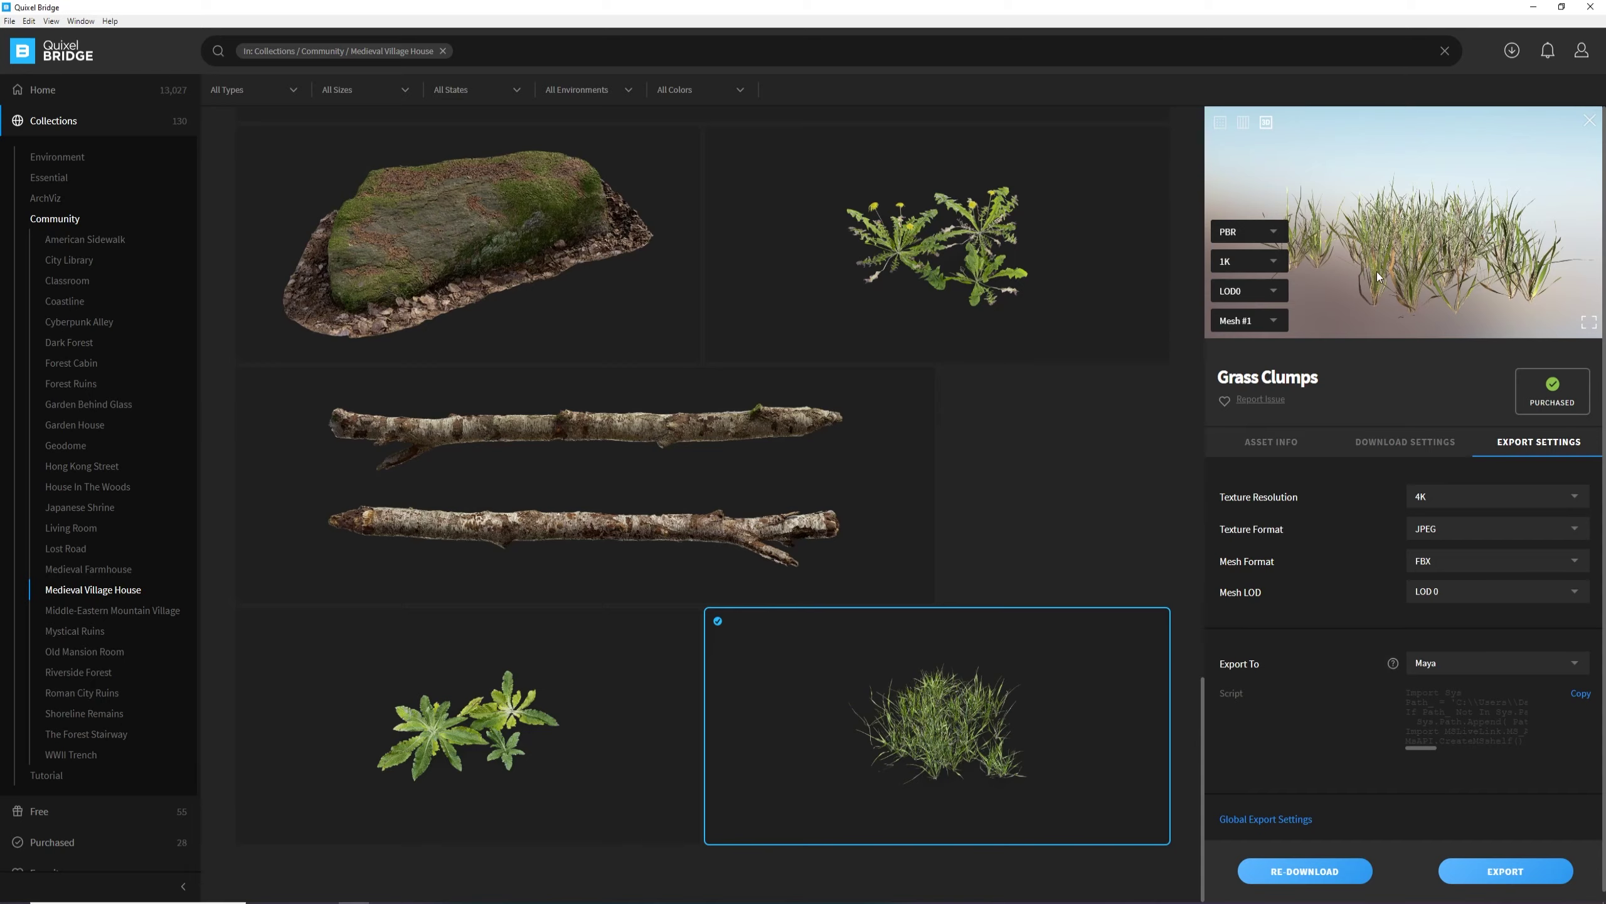
scroll(1377, 271, up, 5)
scroll(1382, 285, down, 2)
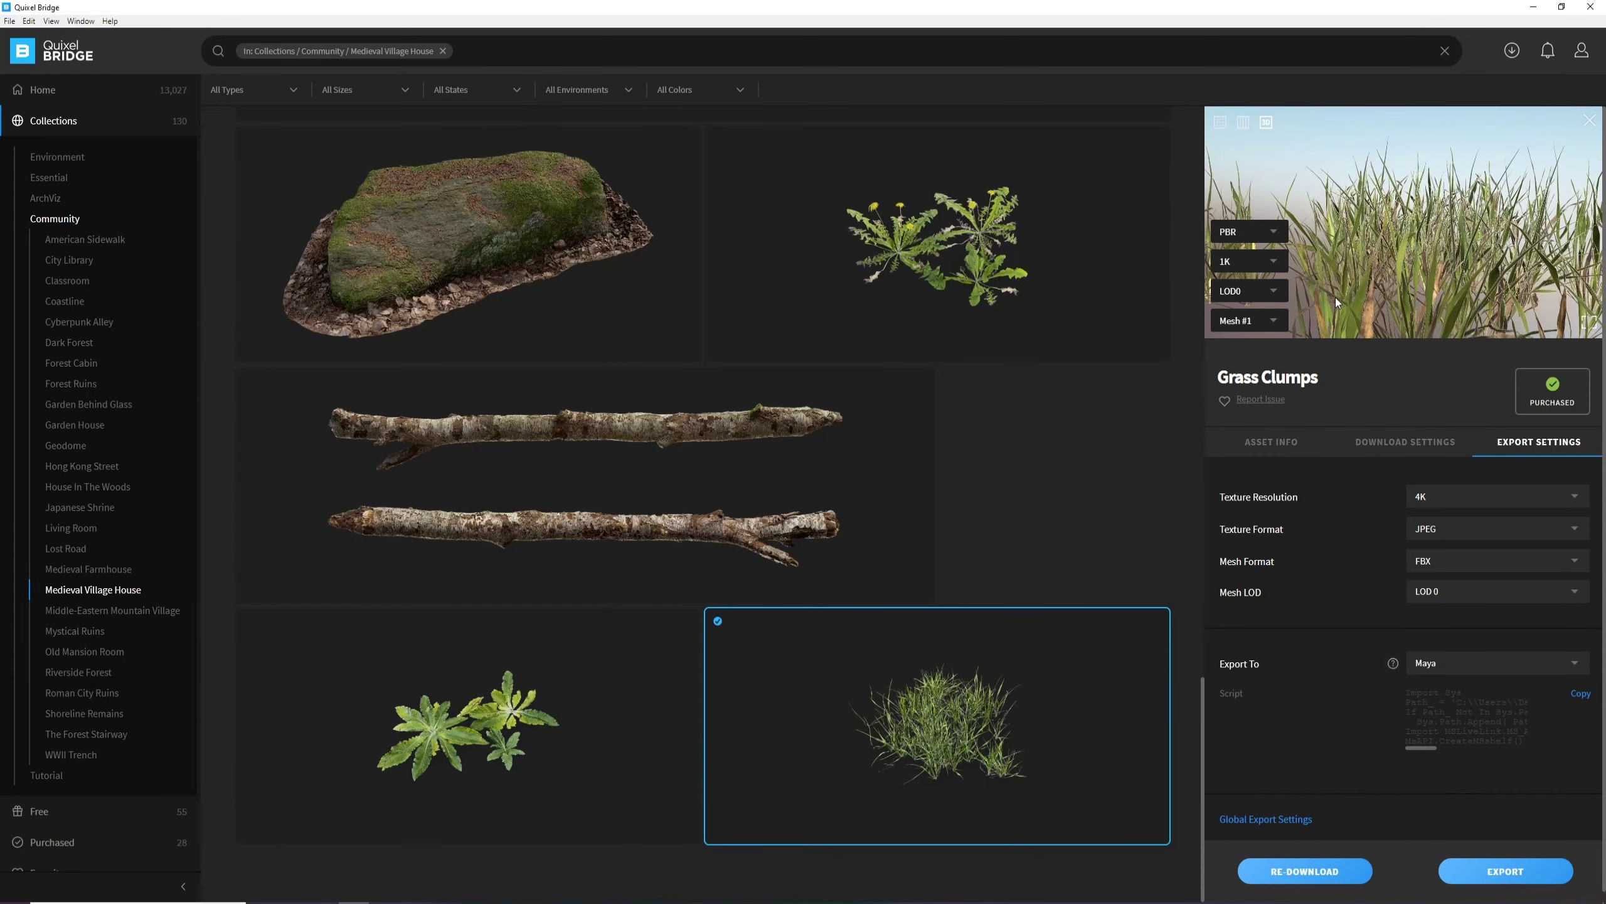
Set the Grass Clumps preview resolution to 4K and inspect the base of the grass.
click(1248, 294)
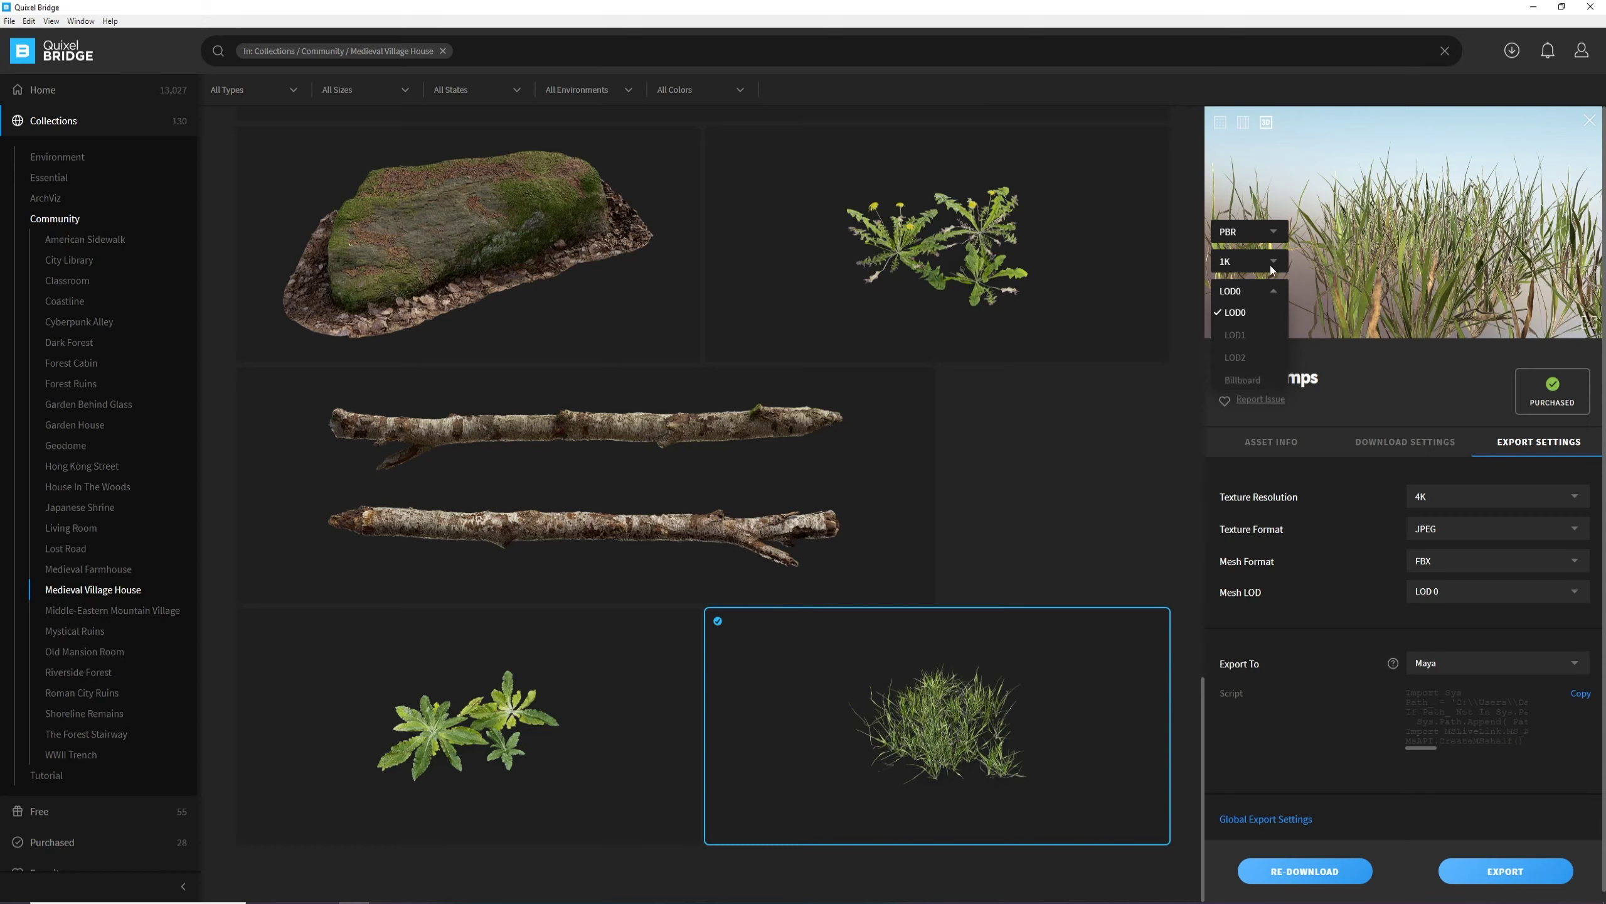
click(1242, 259)
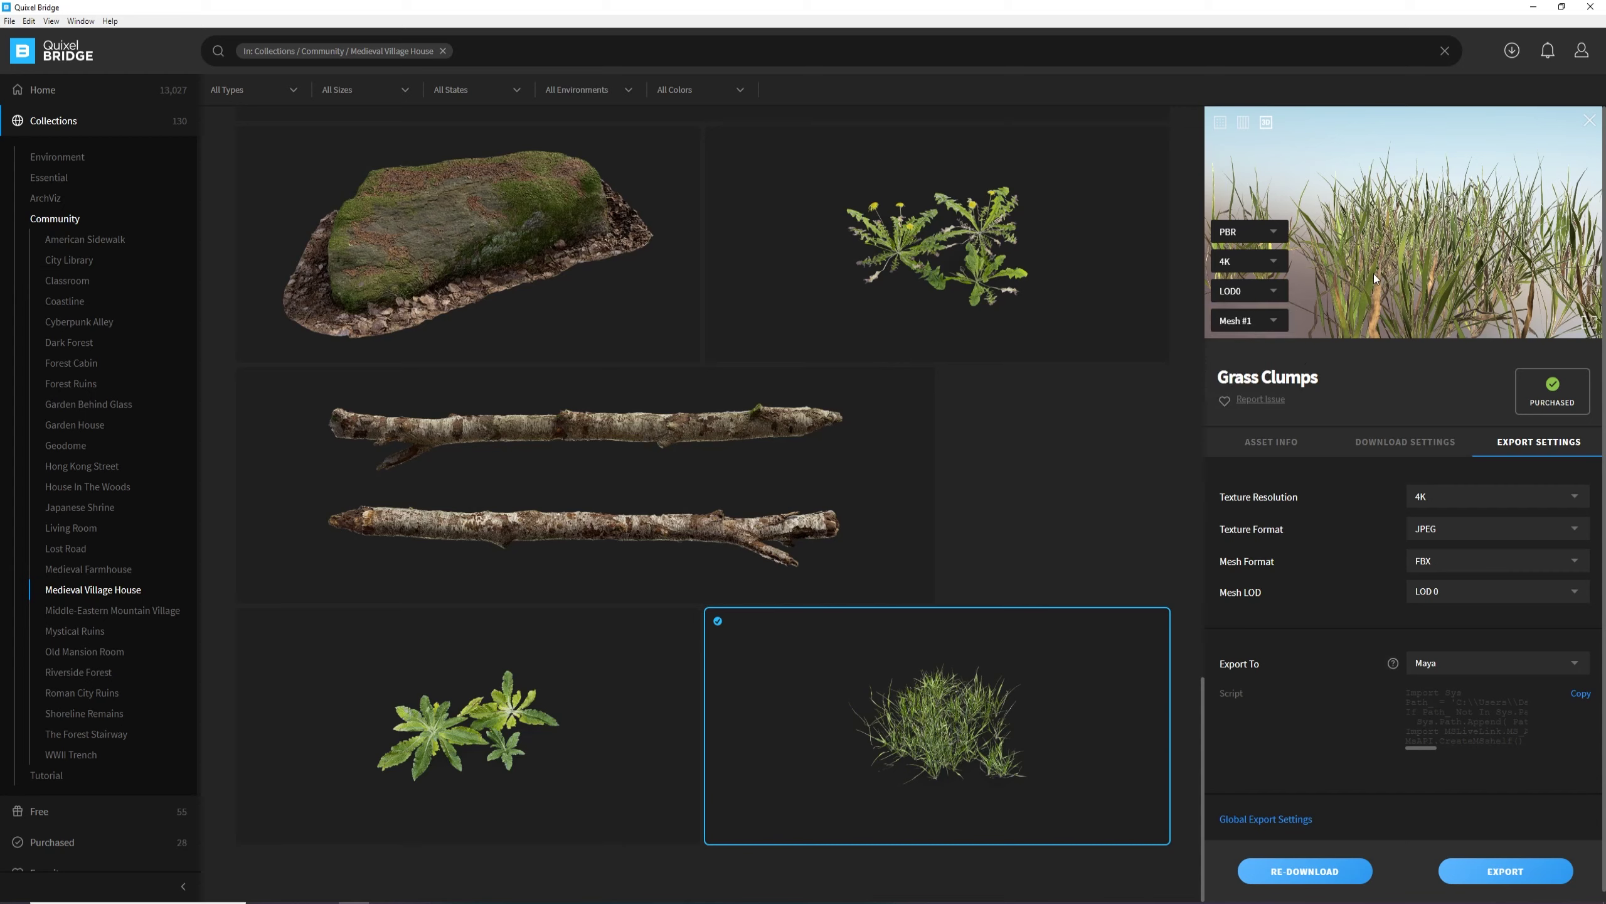
drag(1391, 291, 1426, 194)
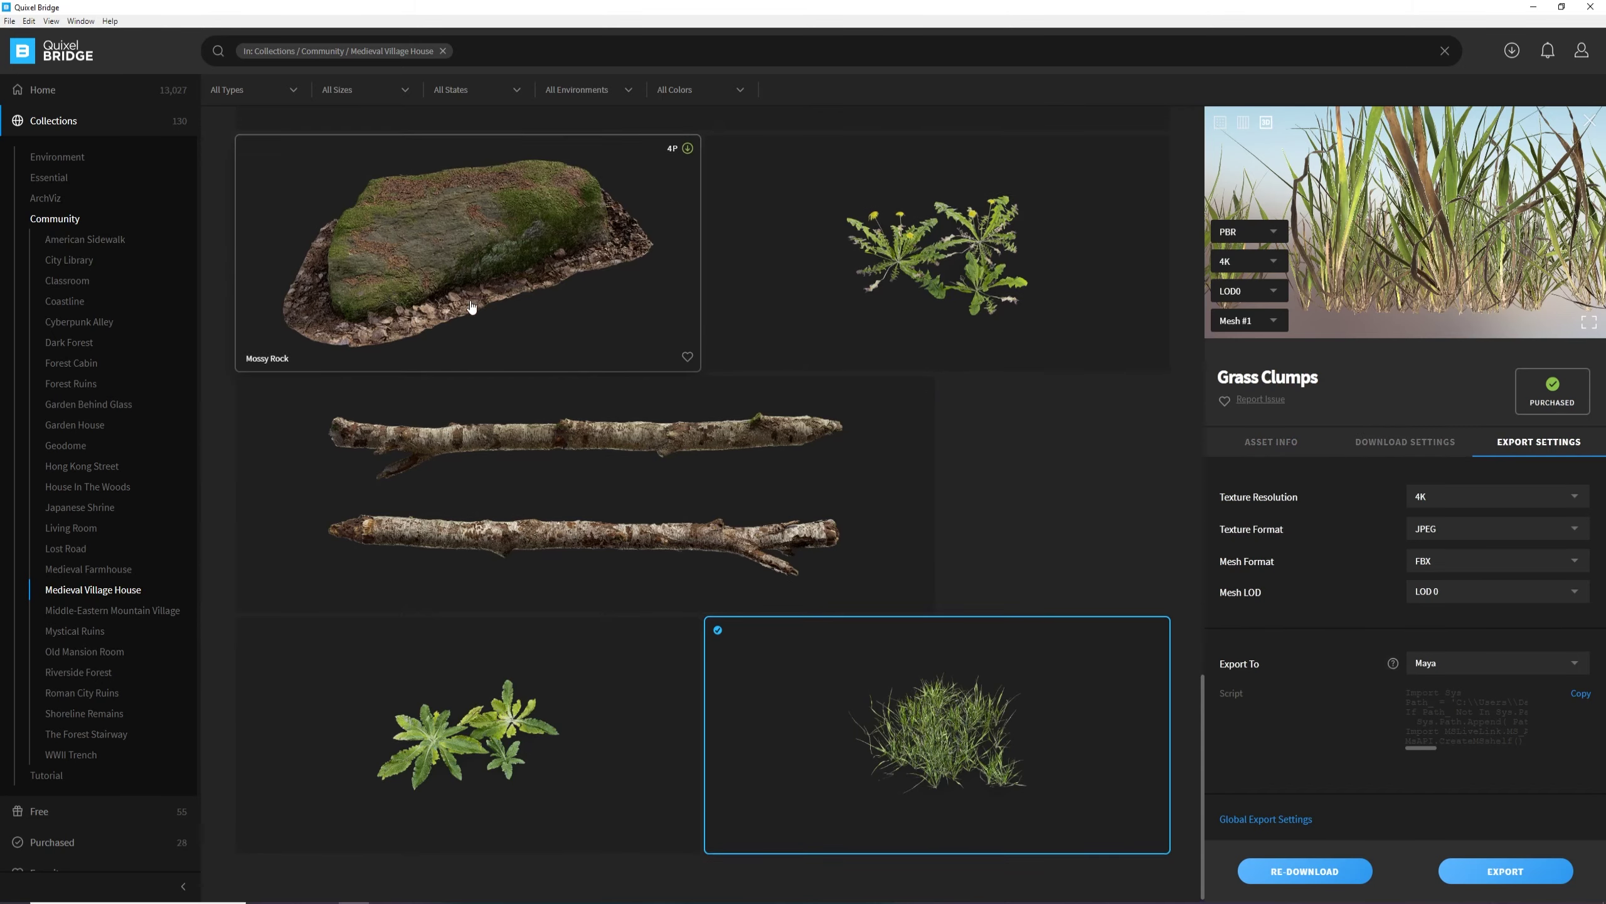
Look through the remaining collection assets and open the 3D Assets category of the free content.
scroll(471, 303, up, 5)
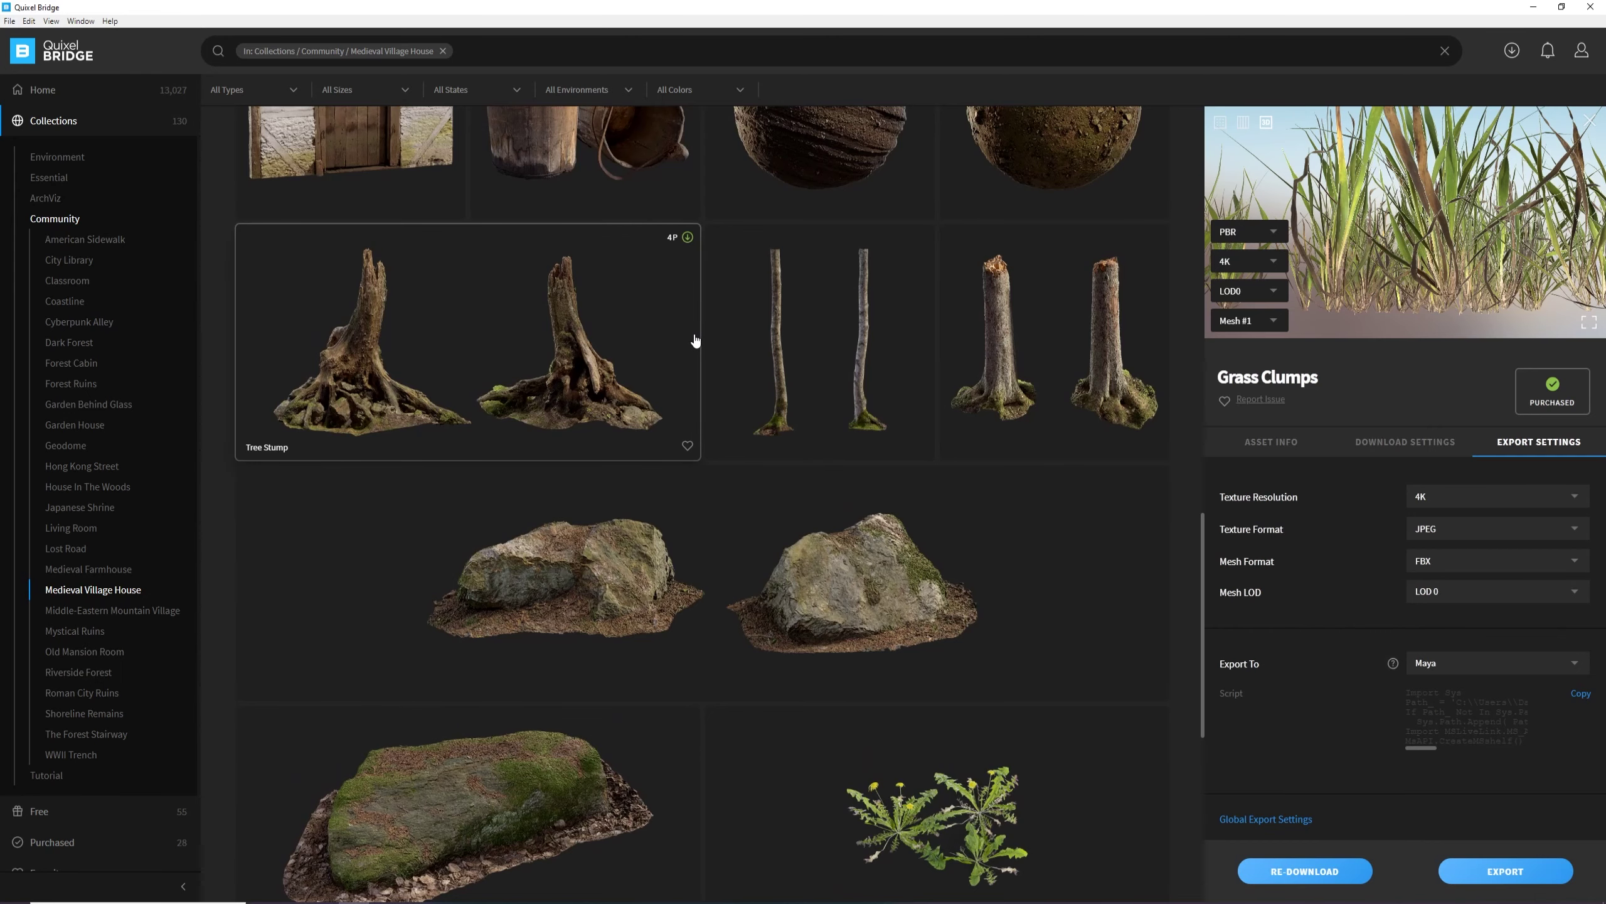
scroll(758, 418, up, 3)
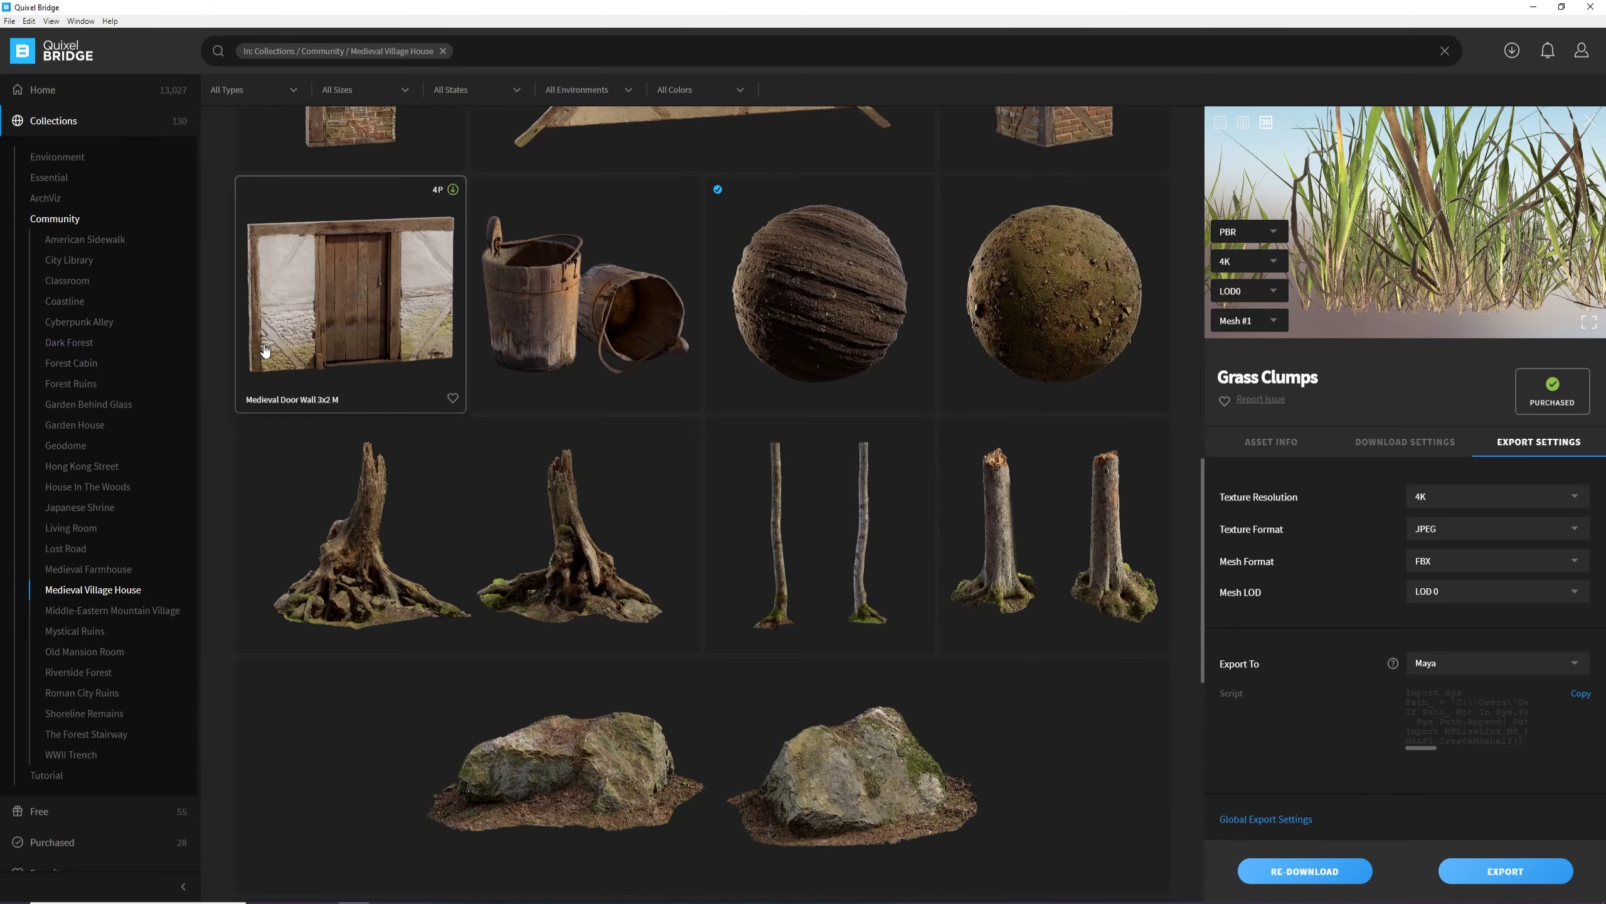
scroll(818, 513, down, 5)
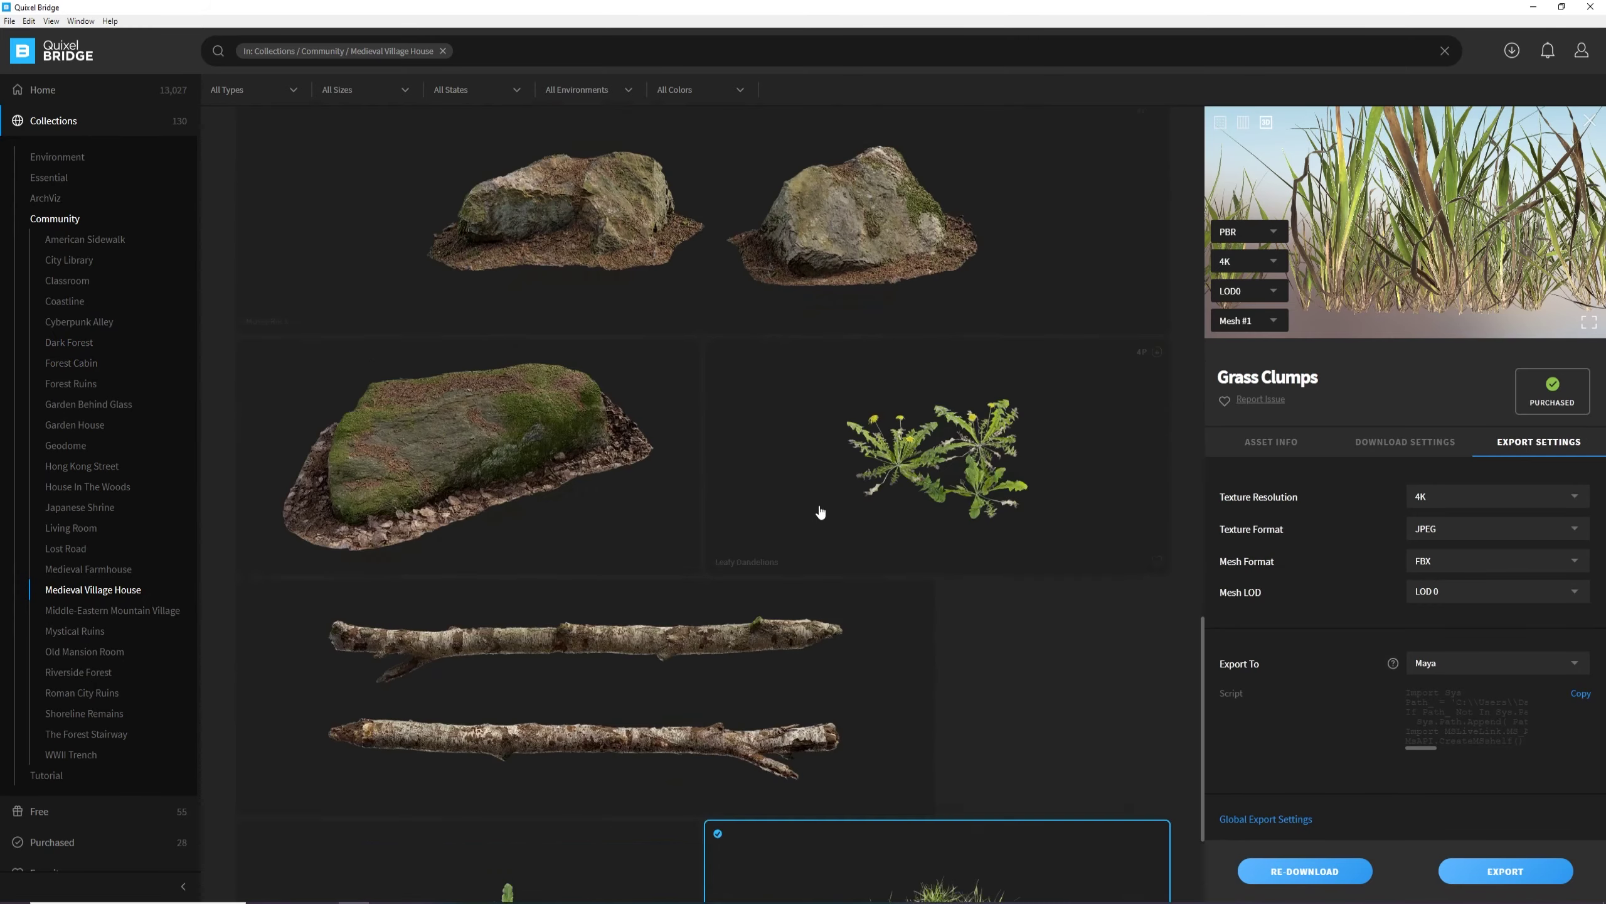
scroll(820, 511, up, 15)
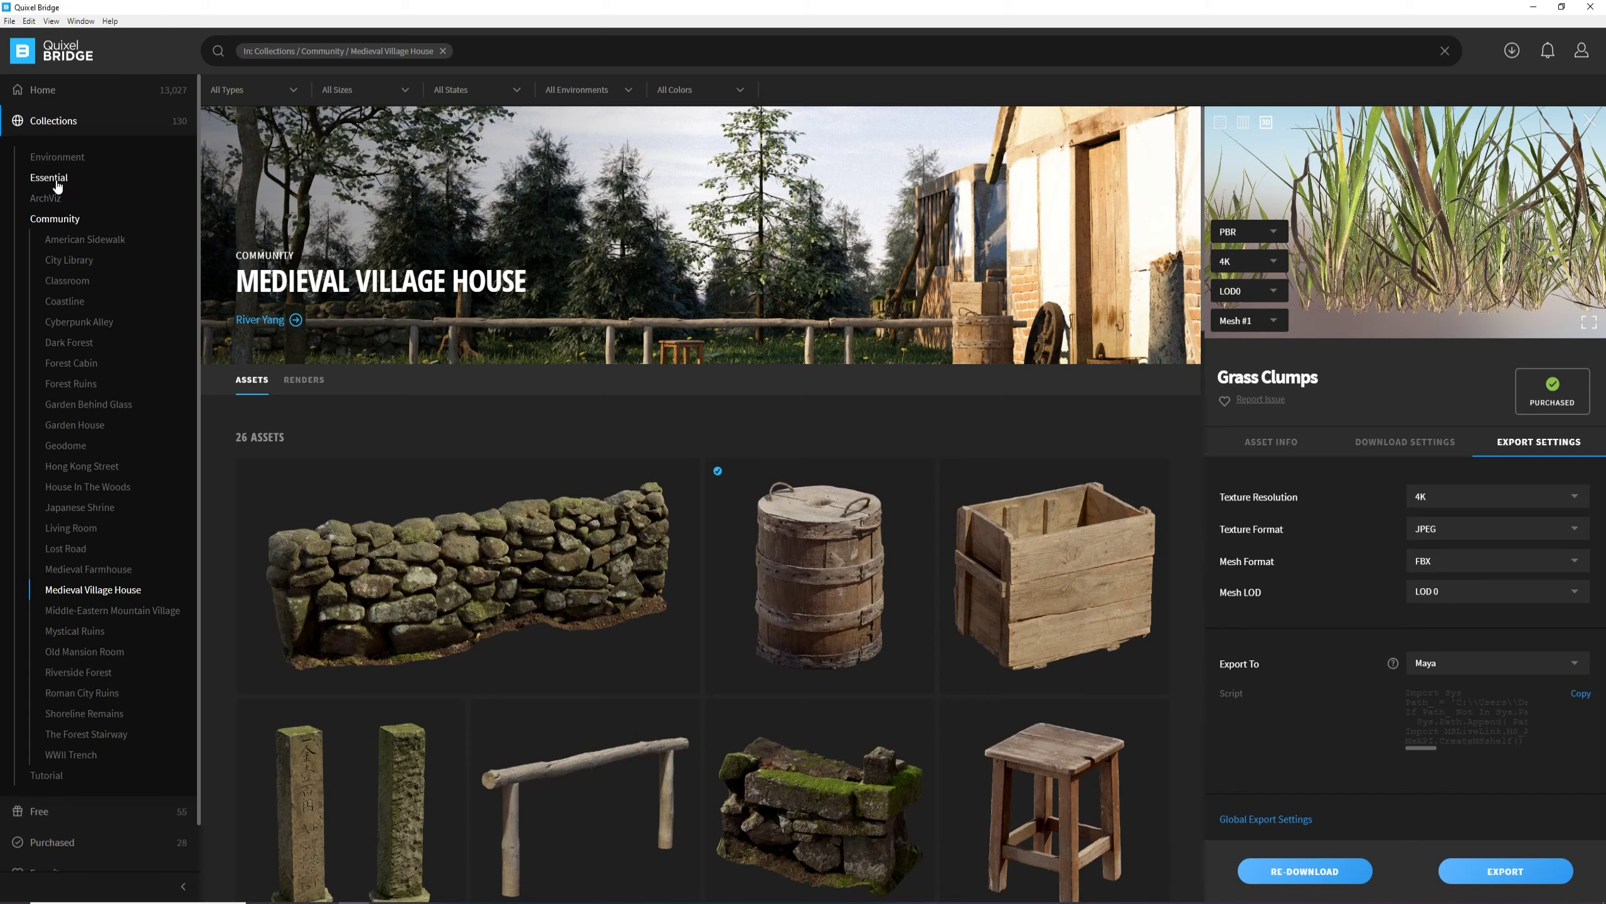
scroll(56, 772, down, 1)
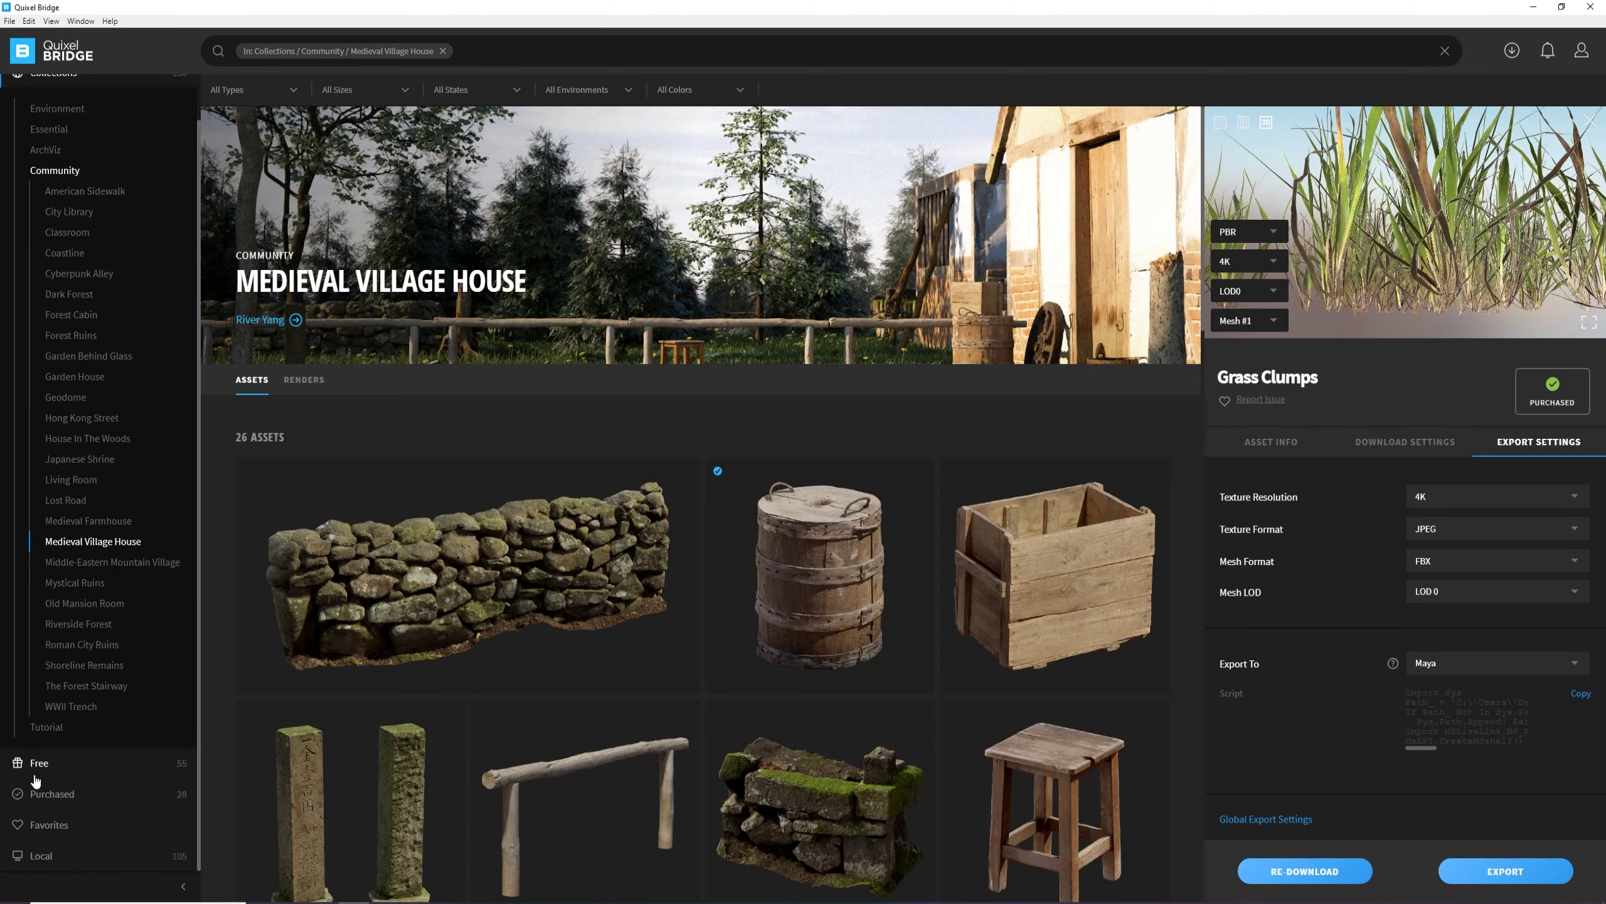
click(33, 767)
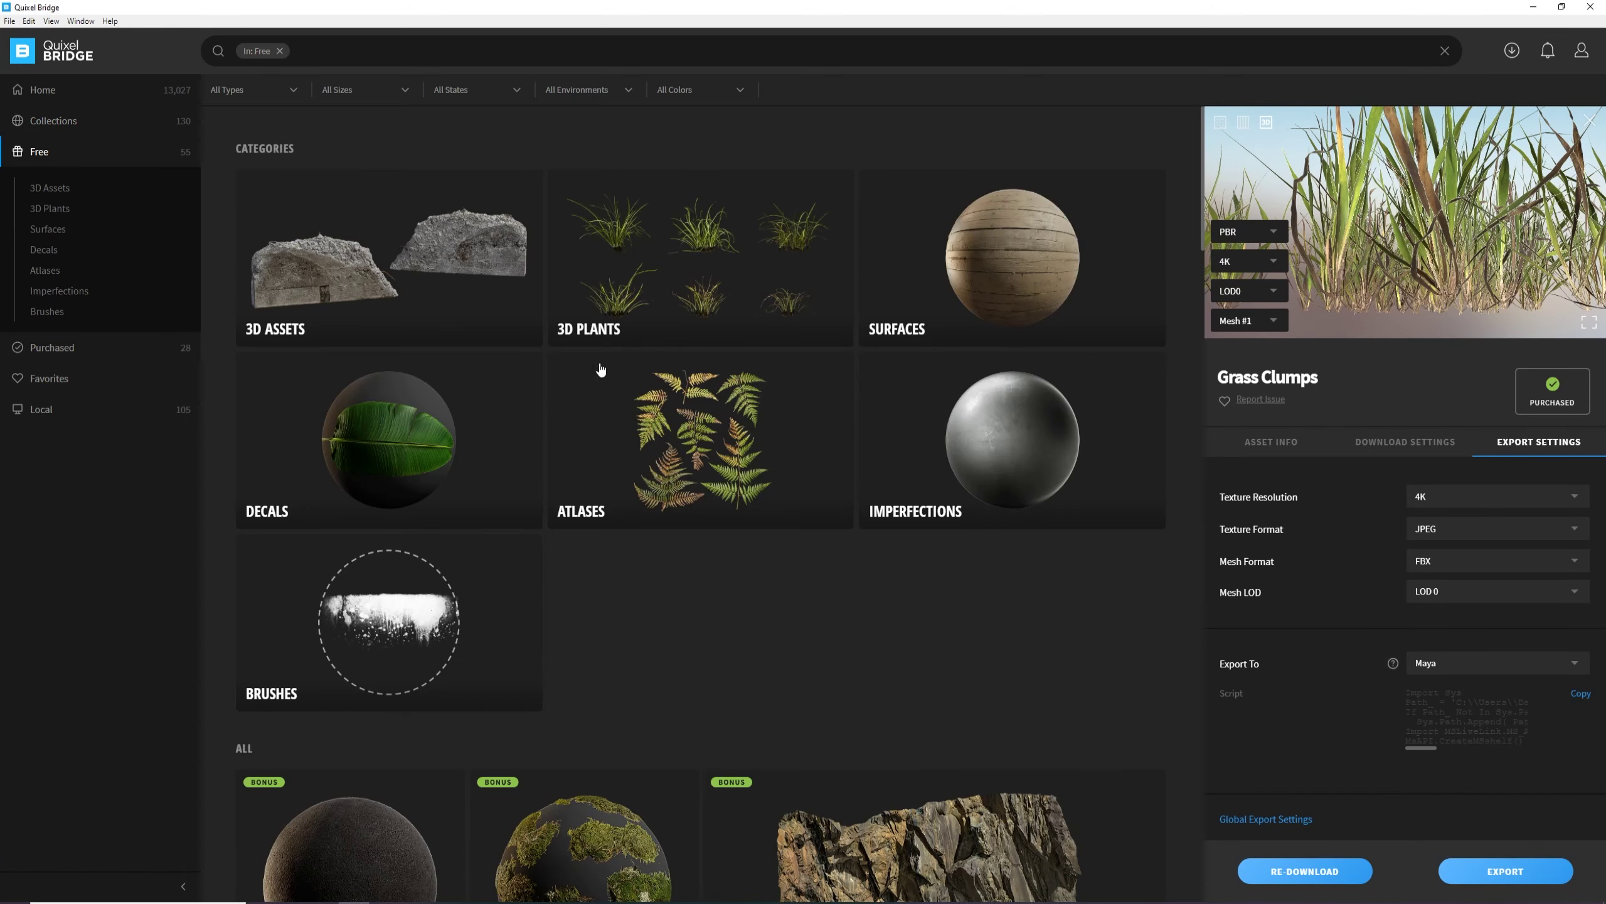
click(39, 188)
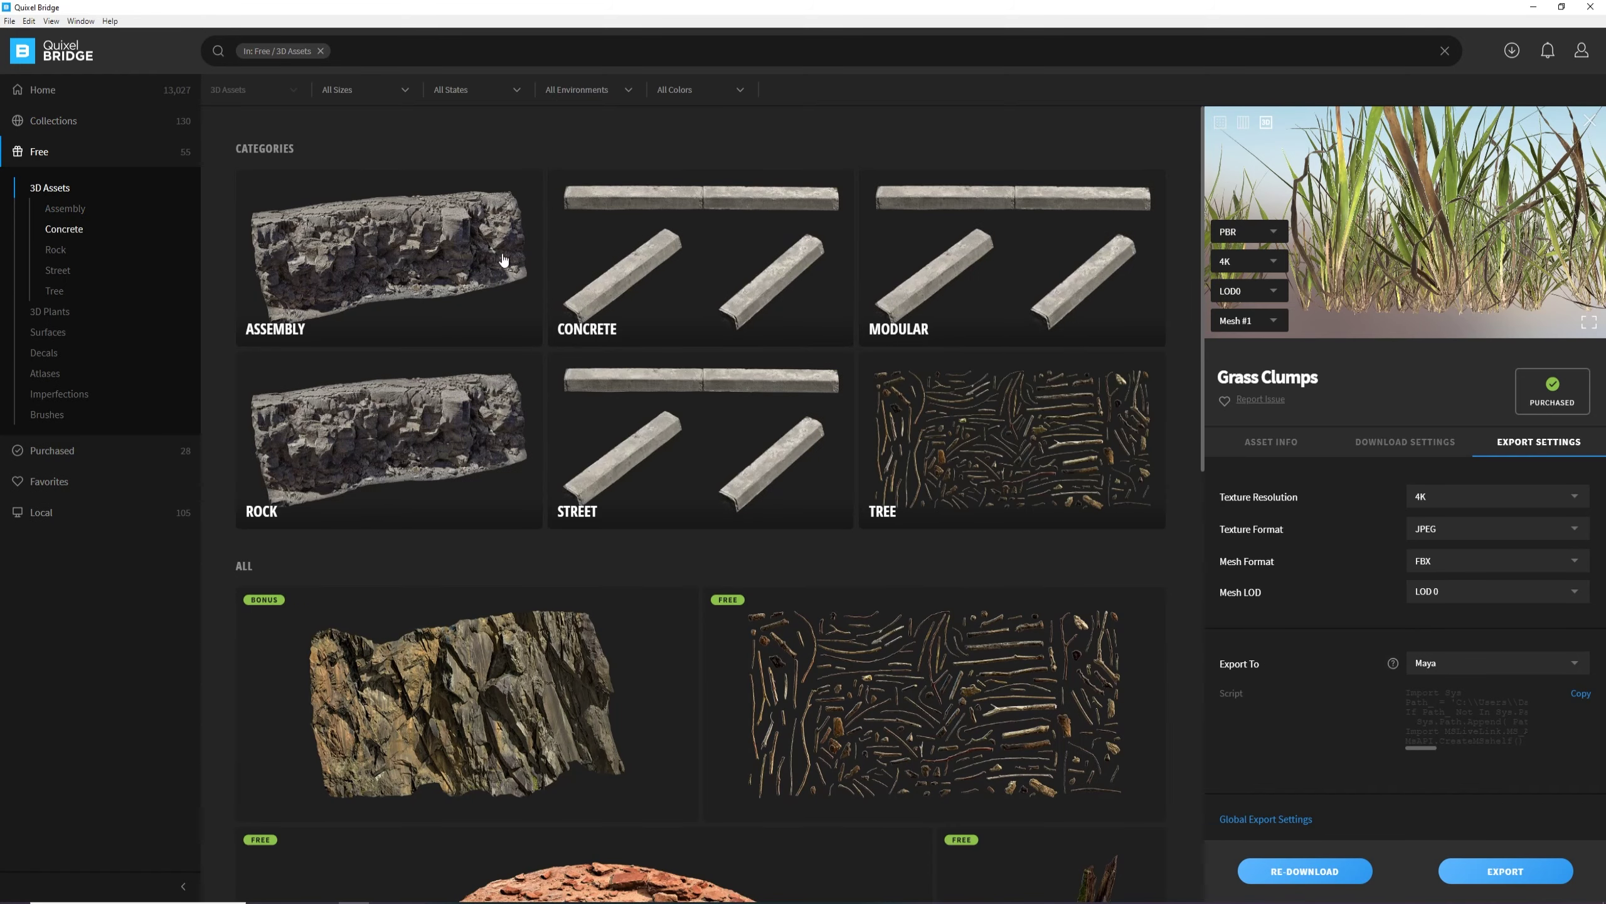
Browse the free 3D assets and select the Sharp Cliff asset.
scroll(582, 281, down, 8)
scroll(588, 310, up, 5)
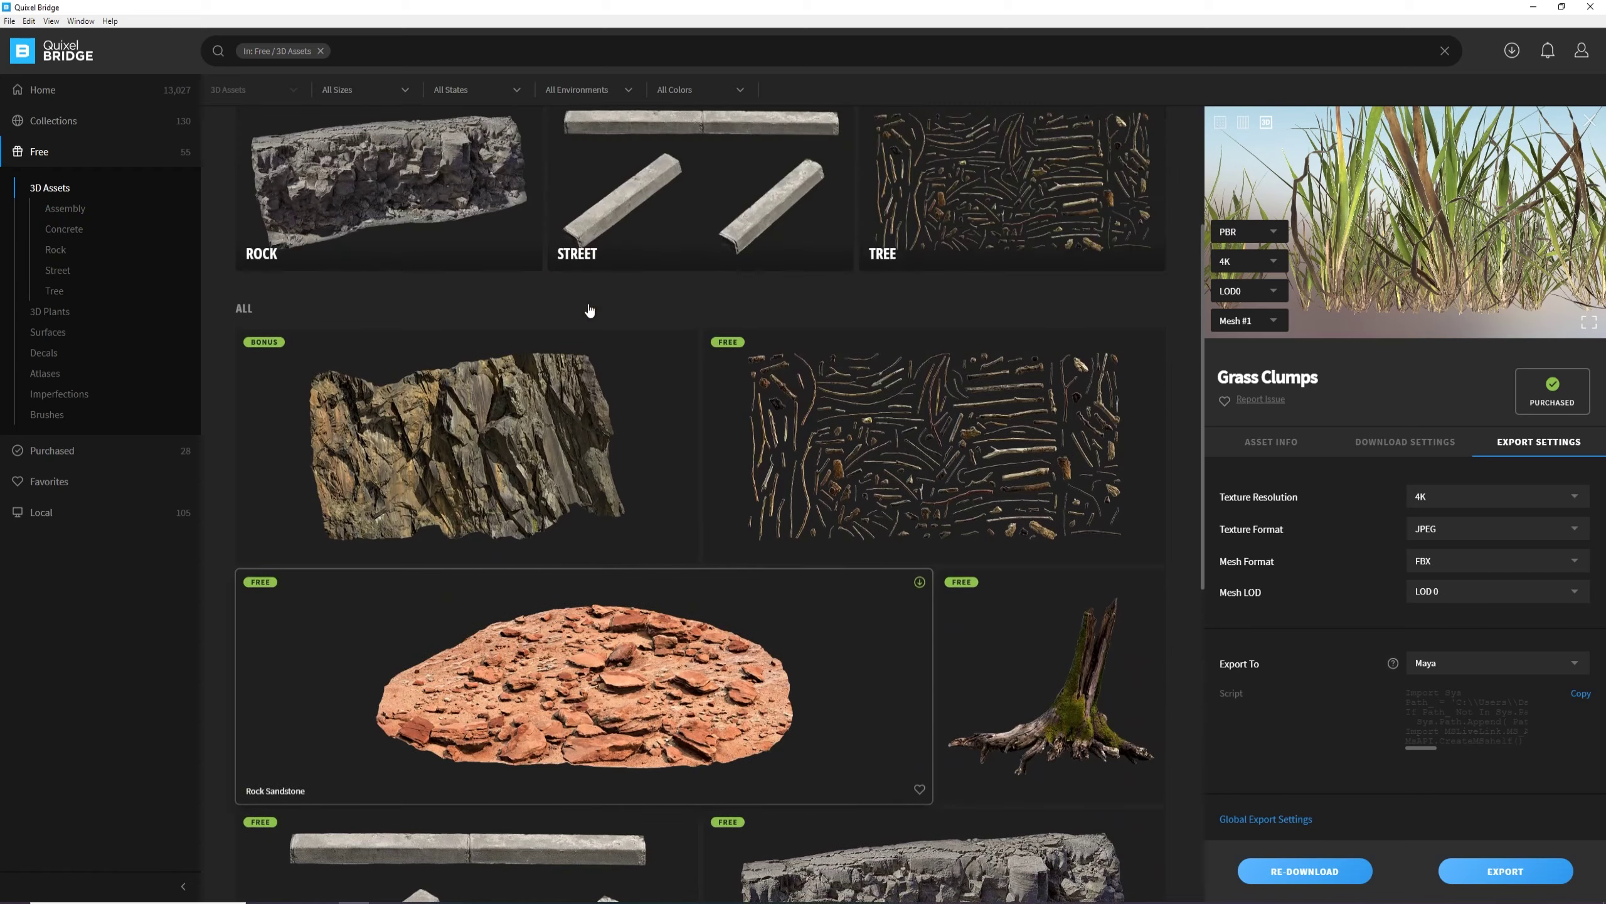
scroll(443, 556, down, 2)
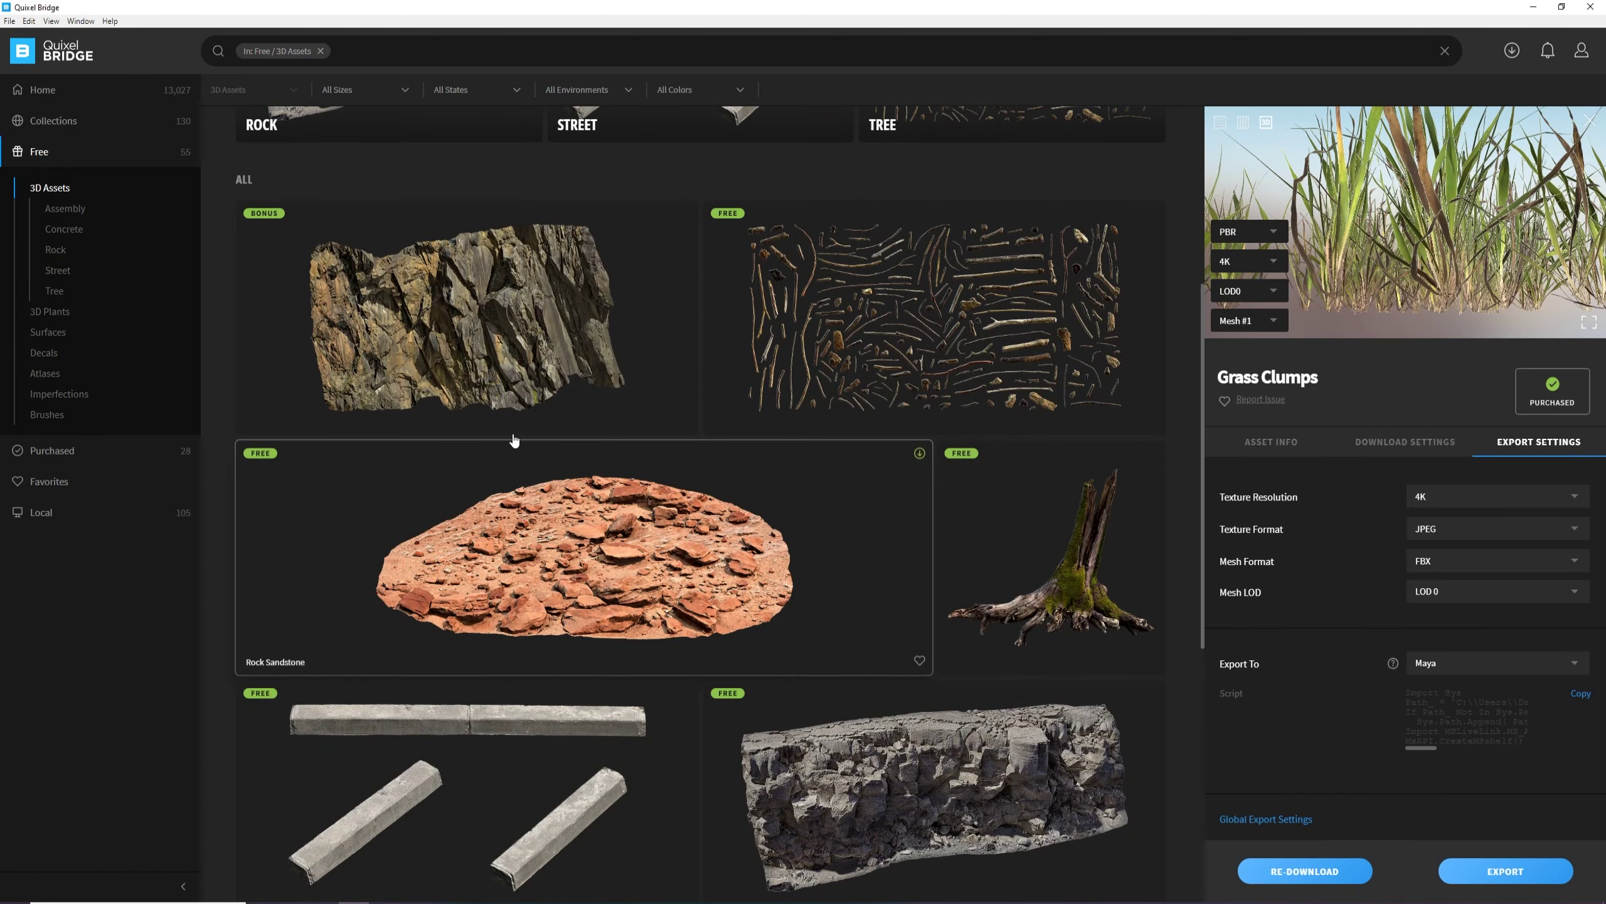
scroll(620, 522, down, 1)
scroll(599, 450, up, 2)
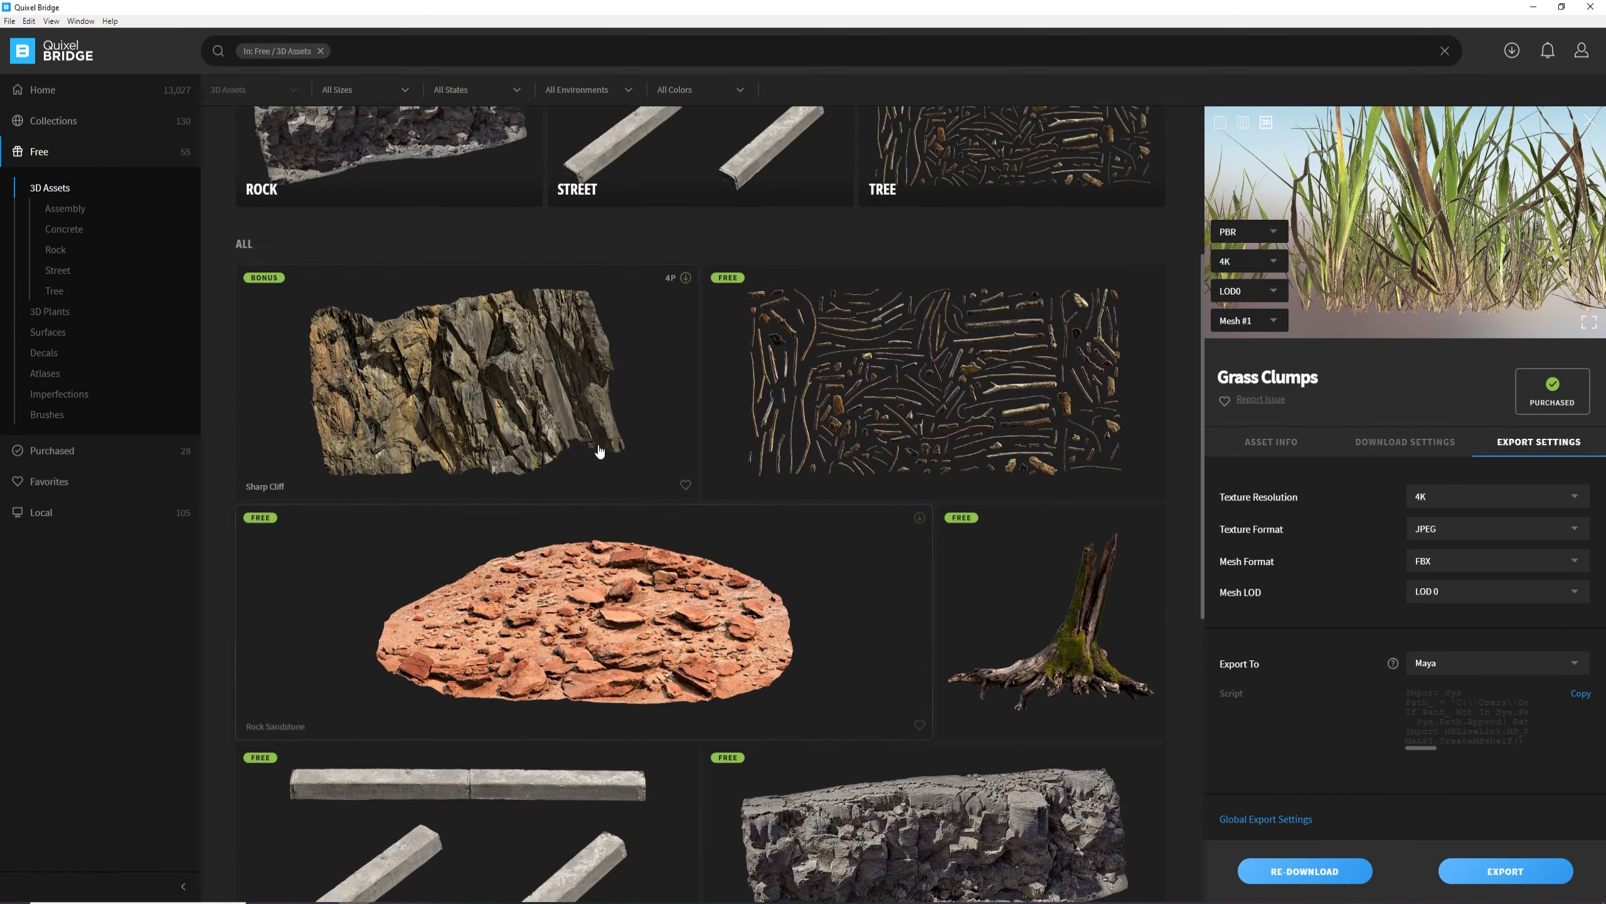
click(525, 376)
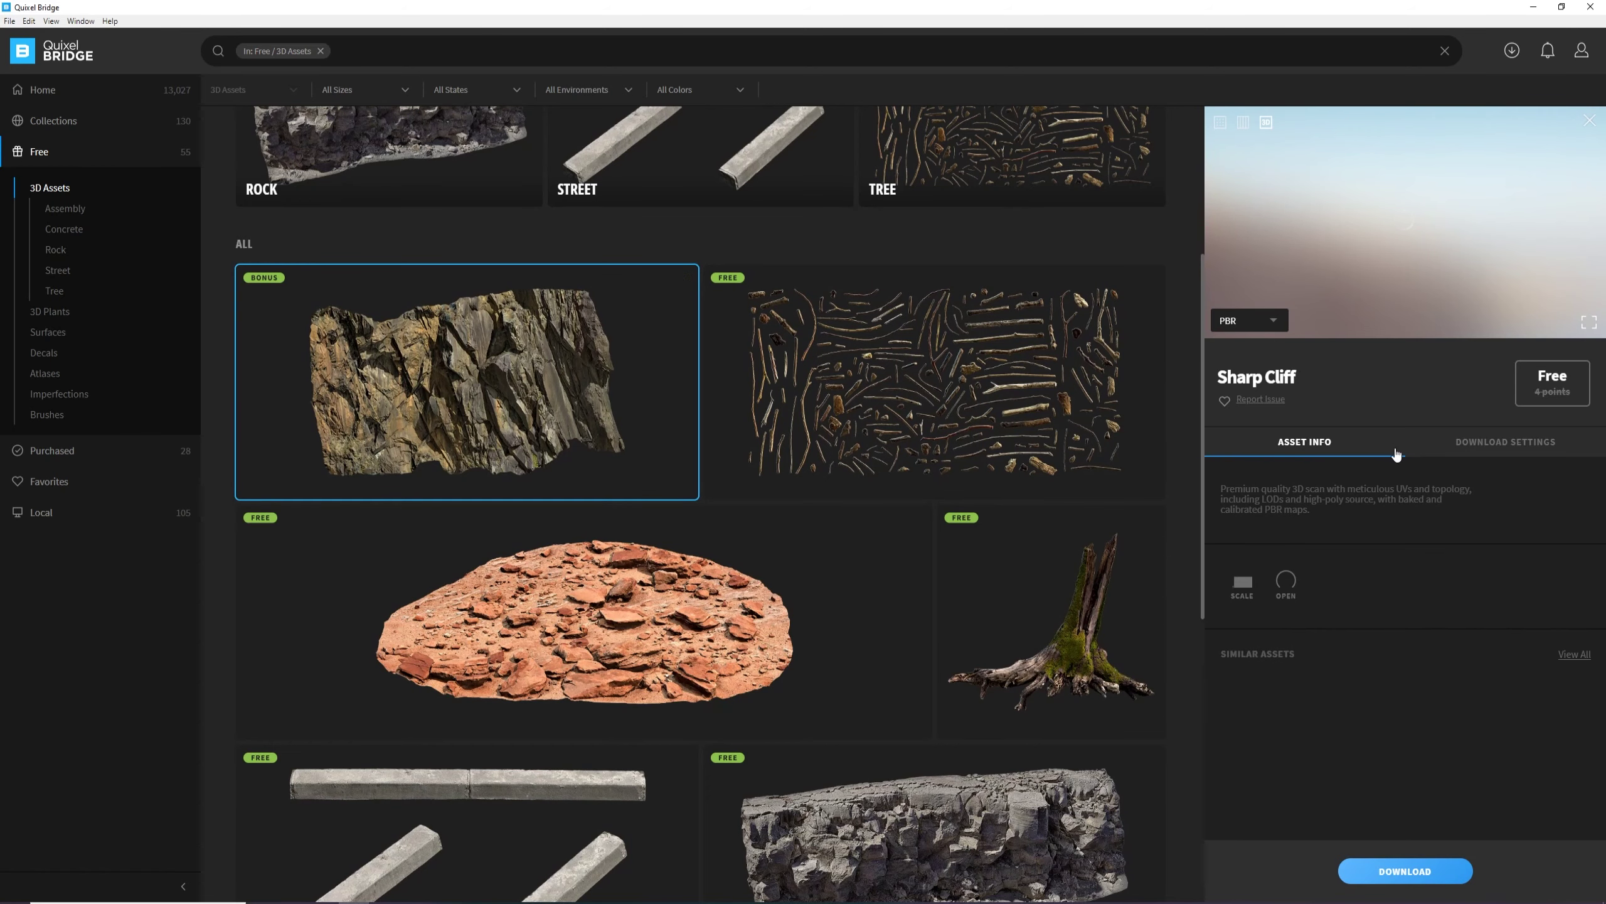
Download Sharp Cliff with 4K textures, the Offline Metalness material preset and the FBX mesh format.
click(1494, 446)
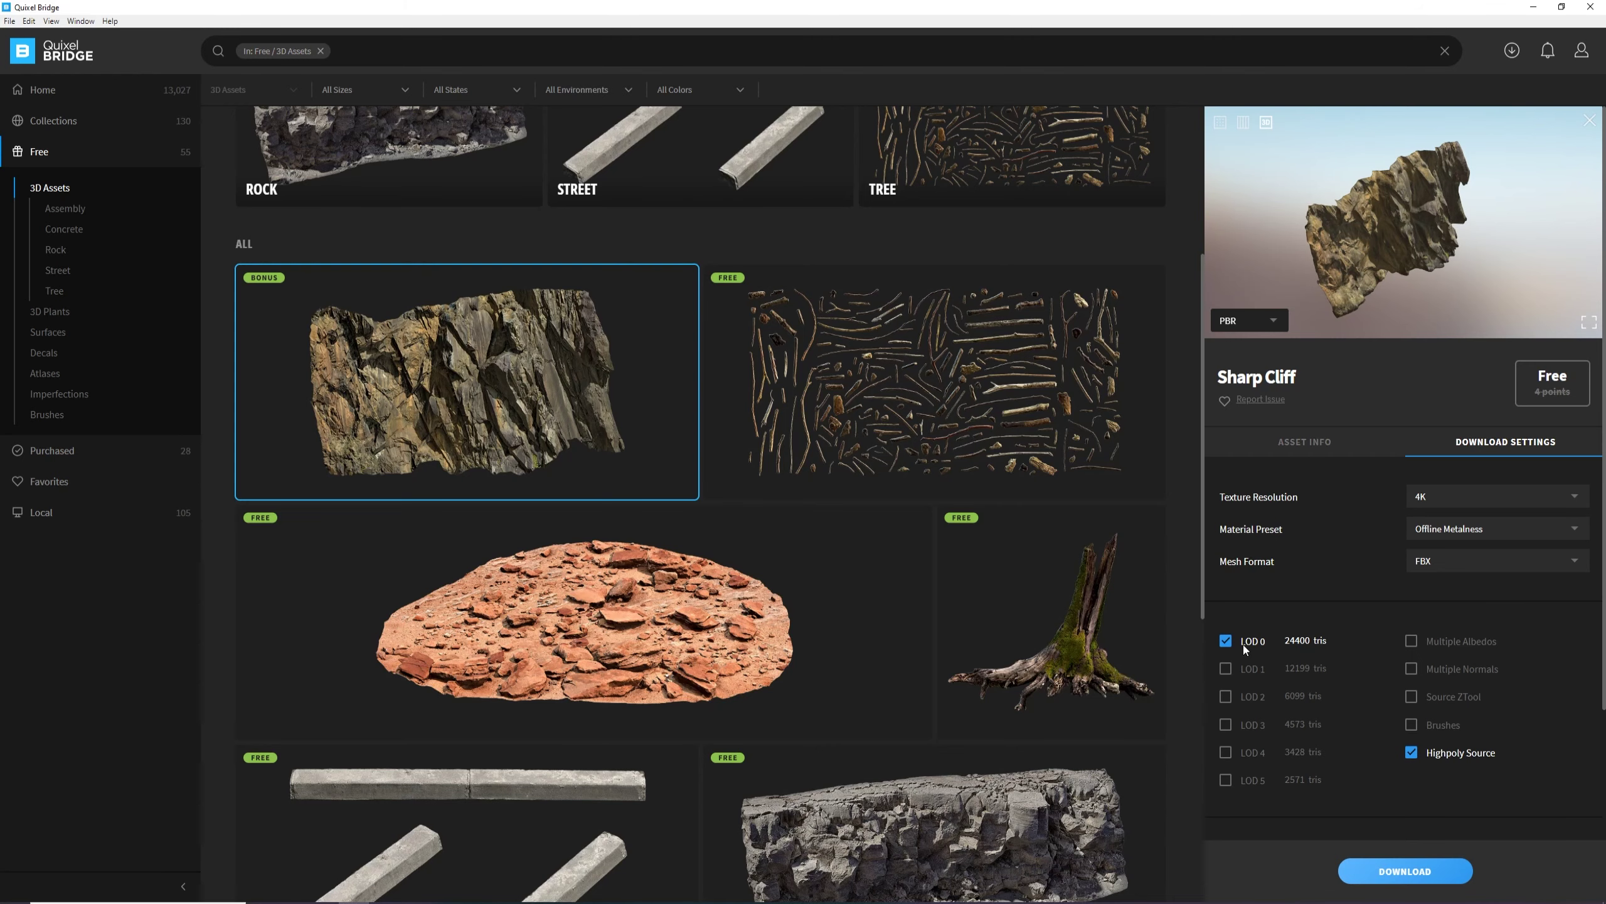
drag(1329, 640, 1263, 641)
click(1439, 497)
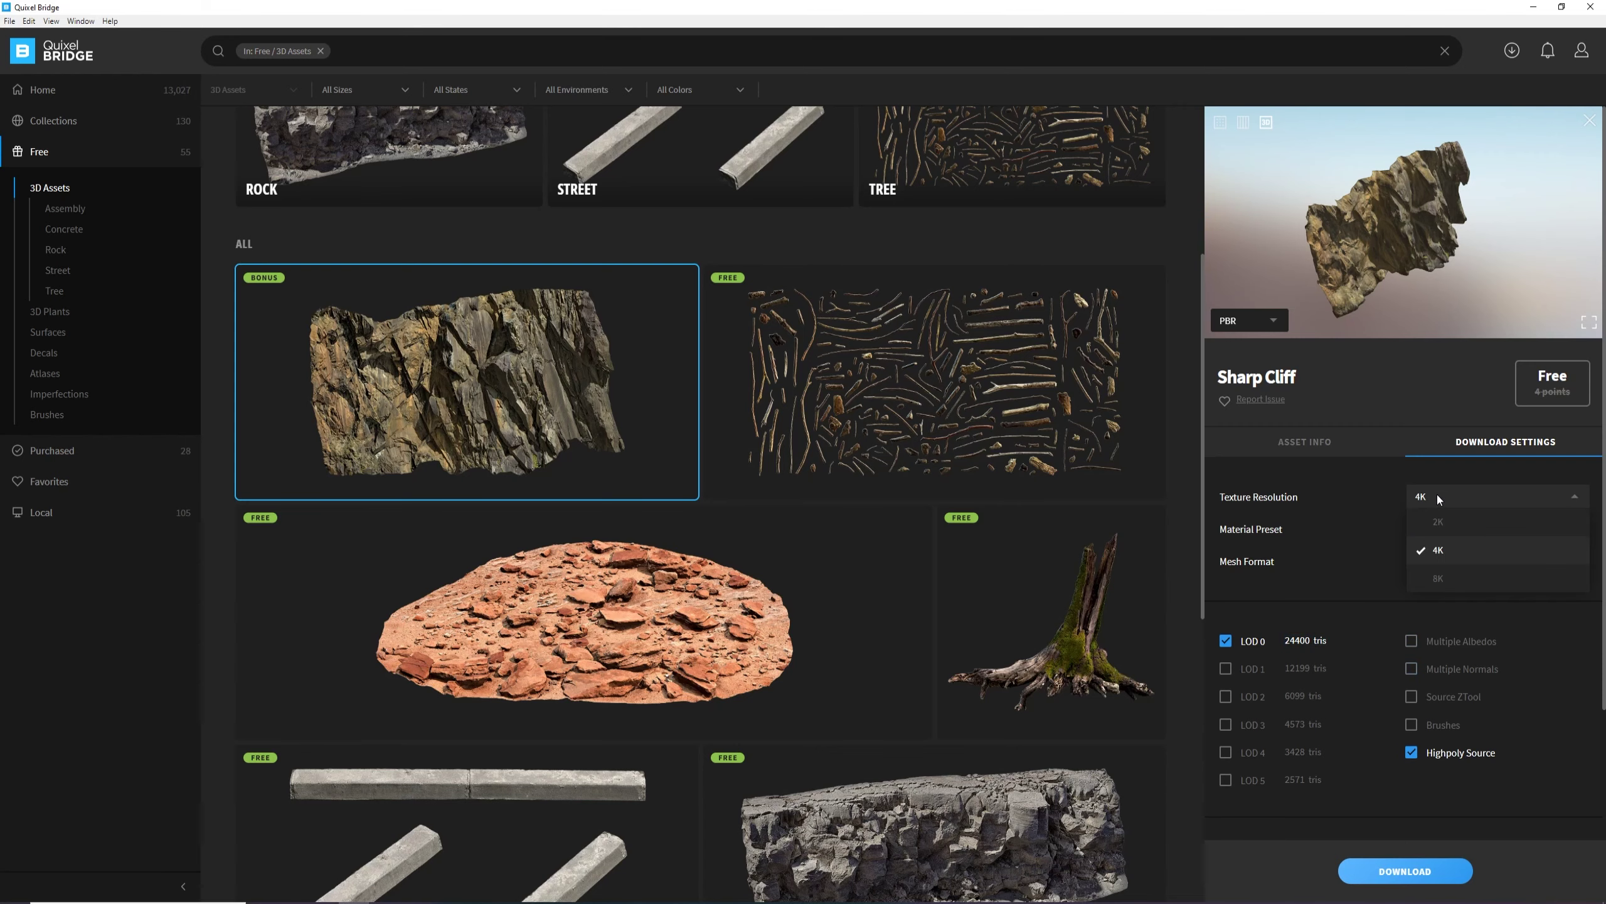
click(1442, 550)
click(1465, 529)
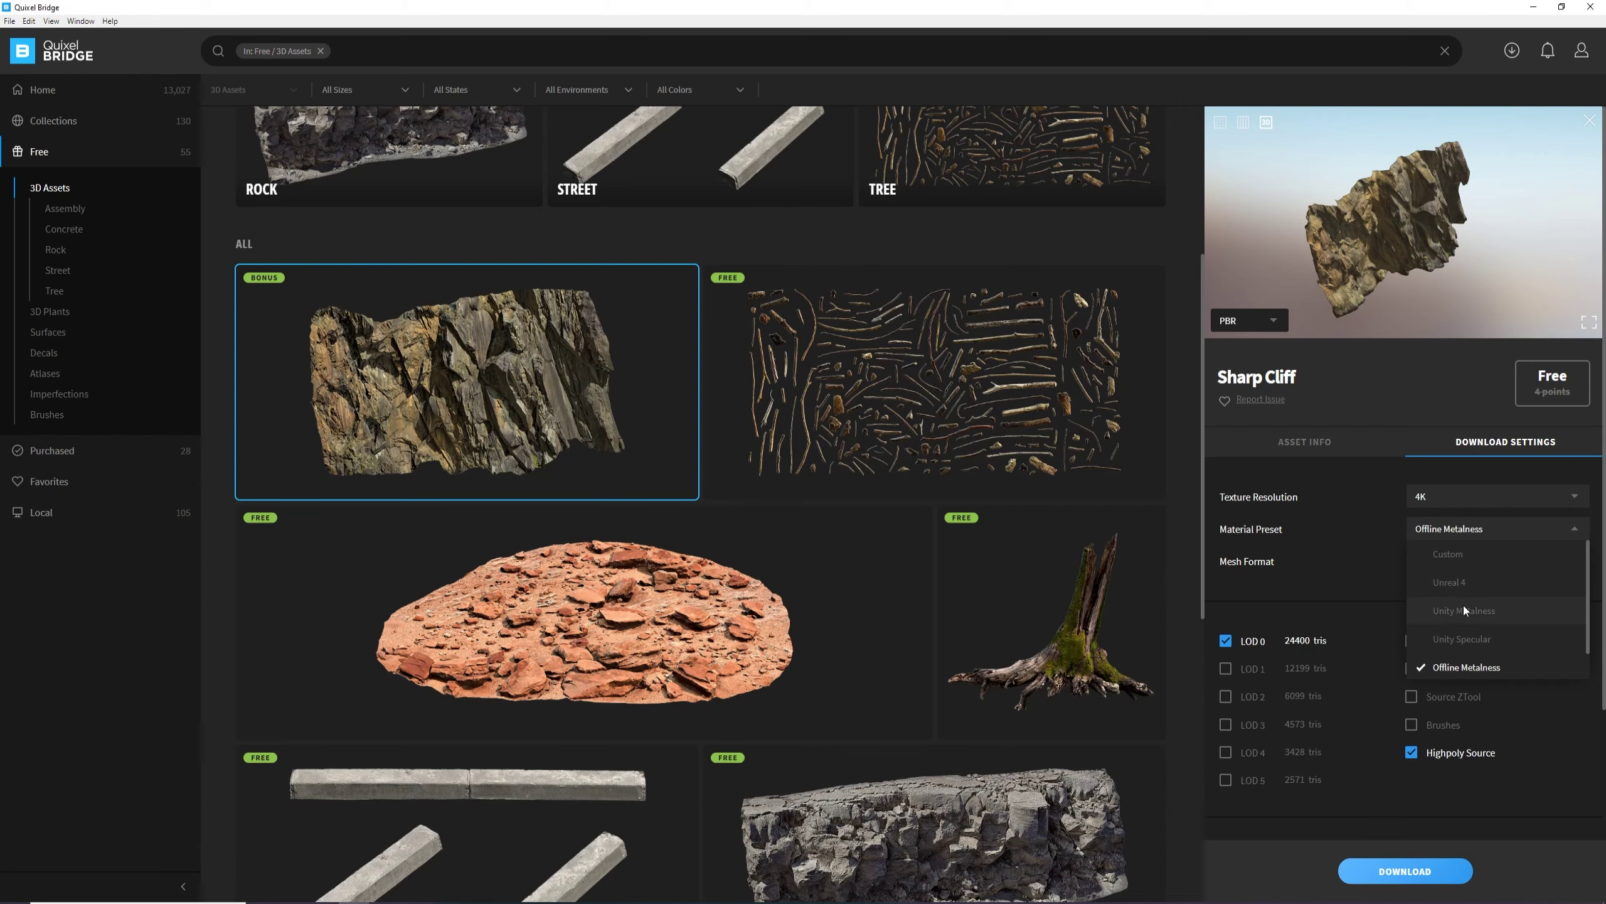
scroll(1461, 641, down, 1)
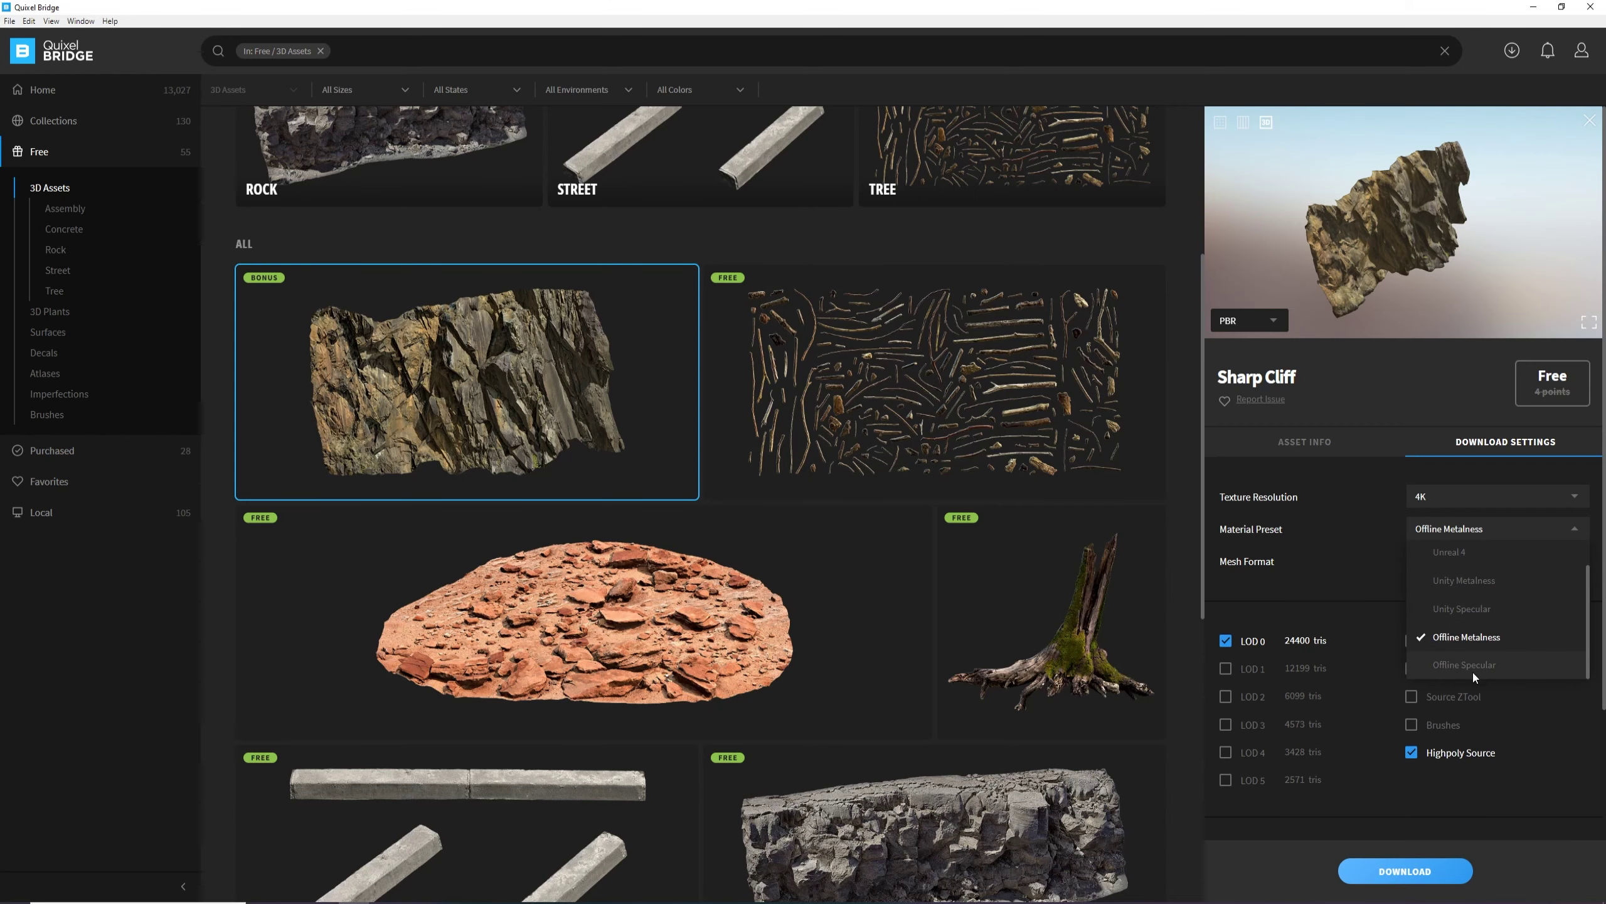
click(1481, 638)
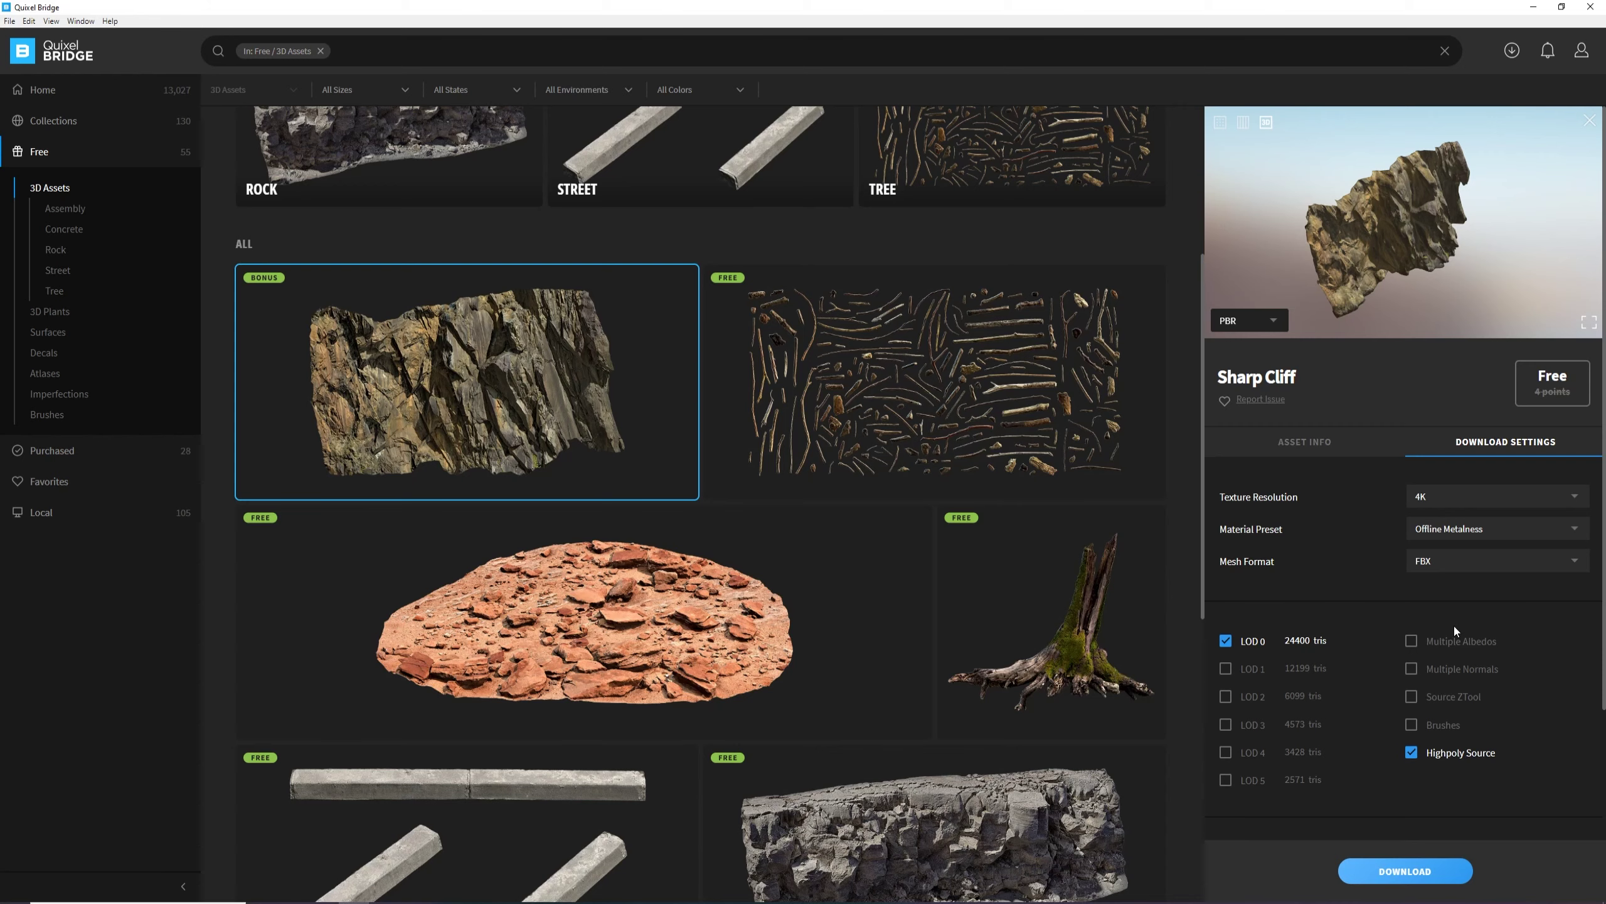
click(1430, 563)
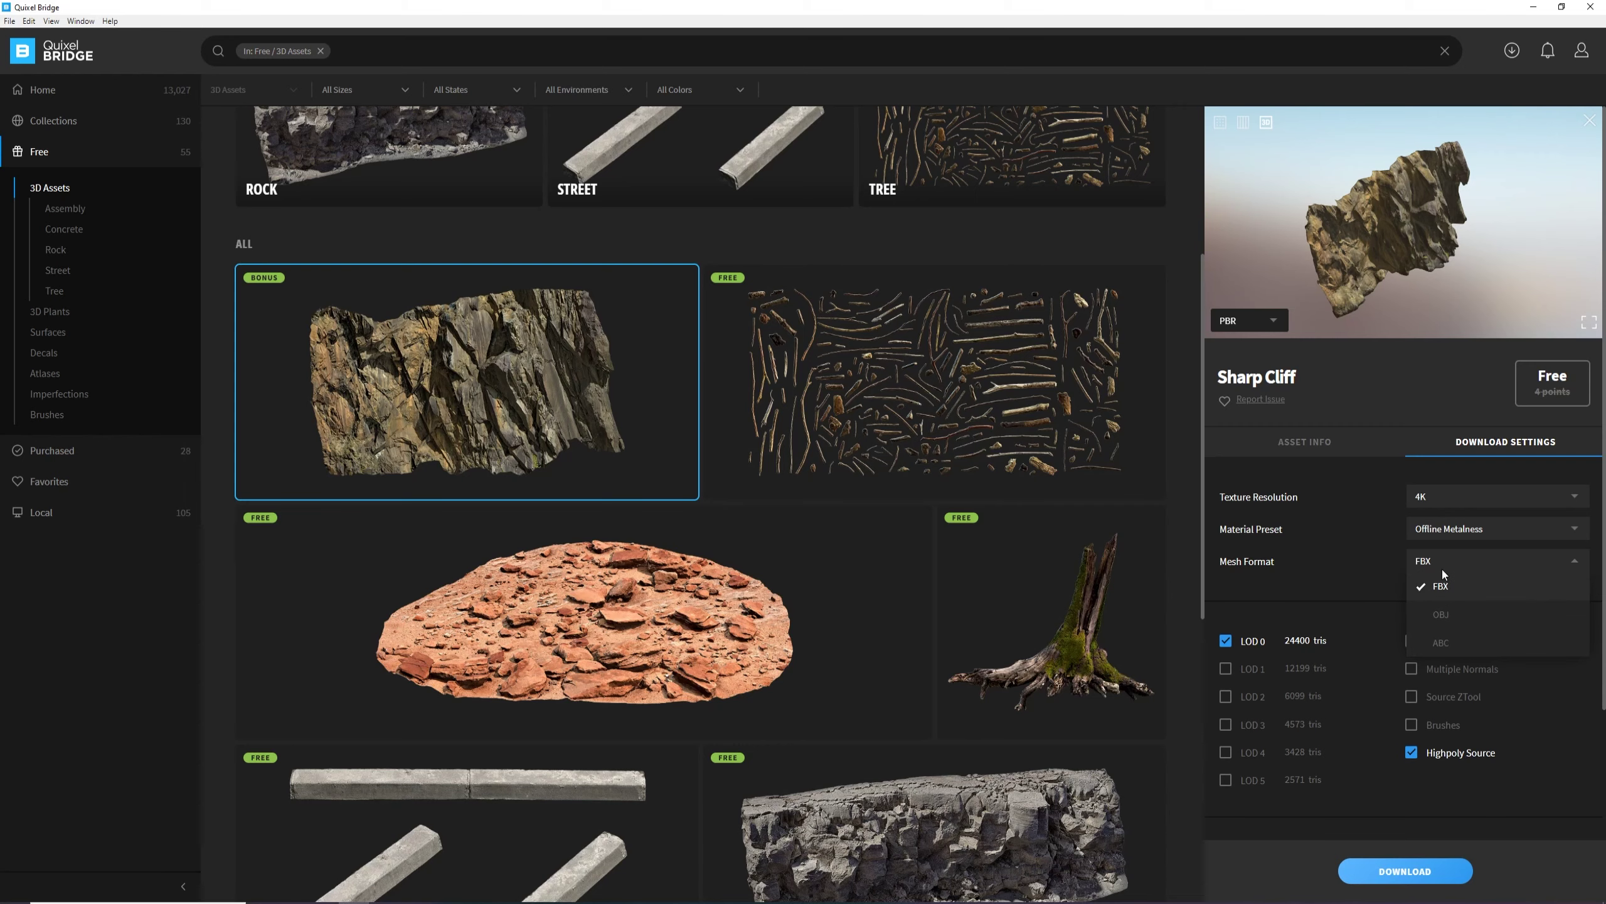
click(1442, 584)
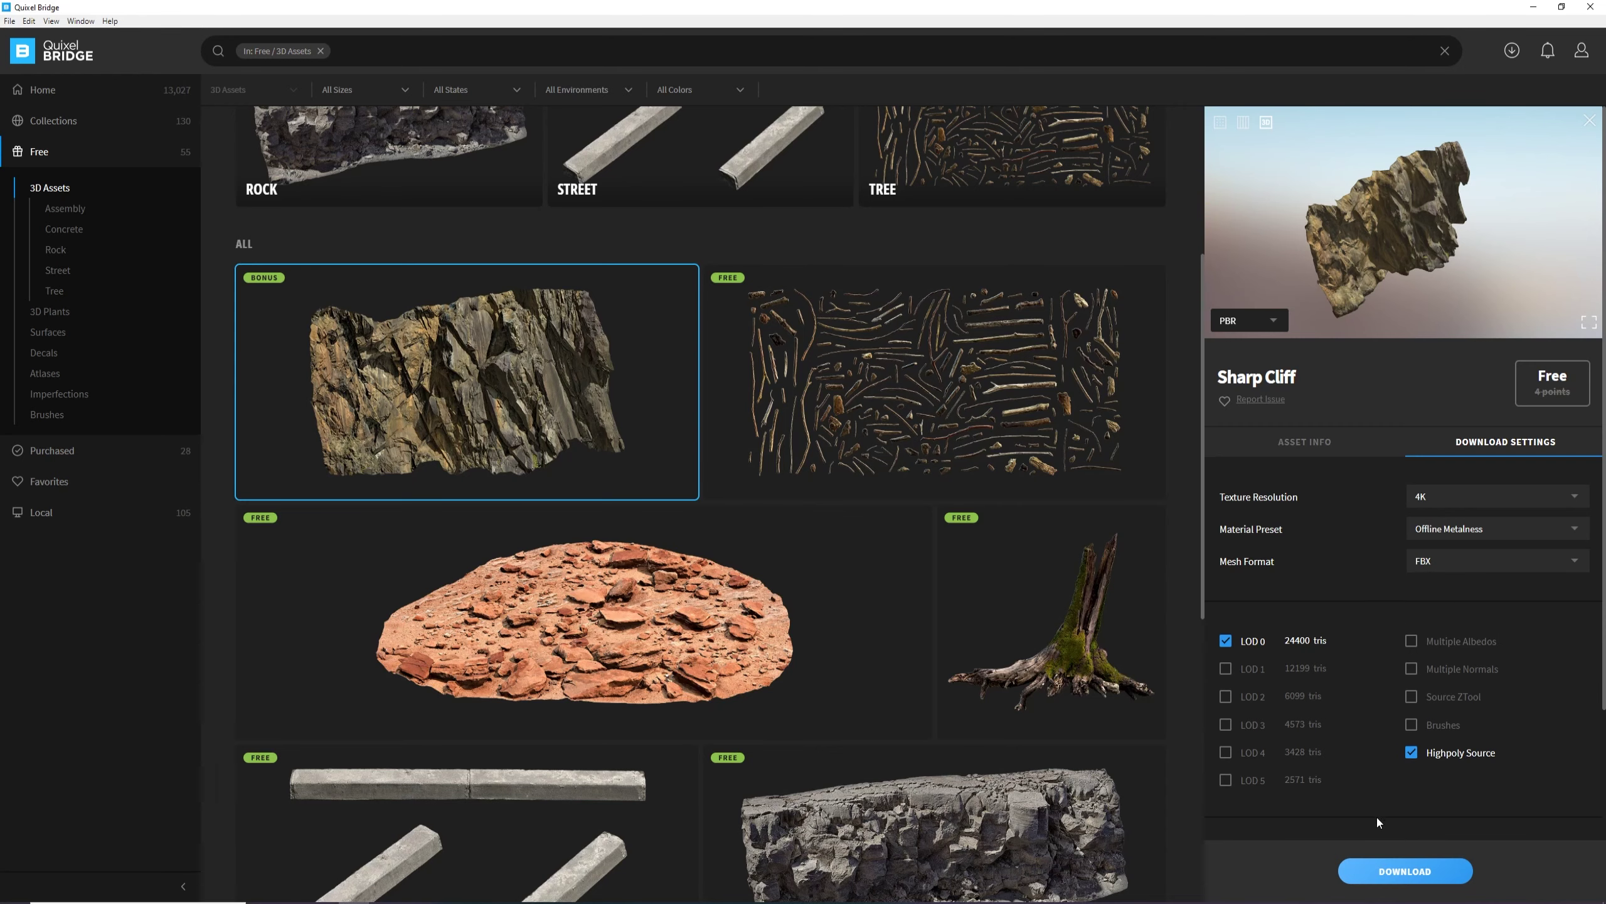
click(1387, 877)
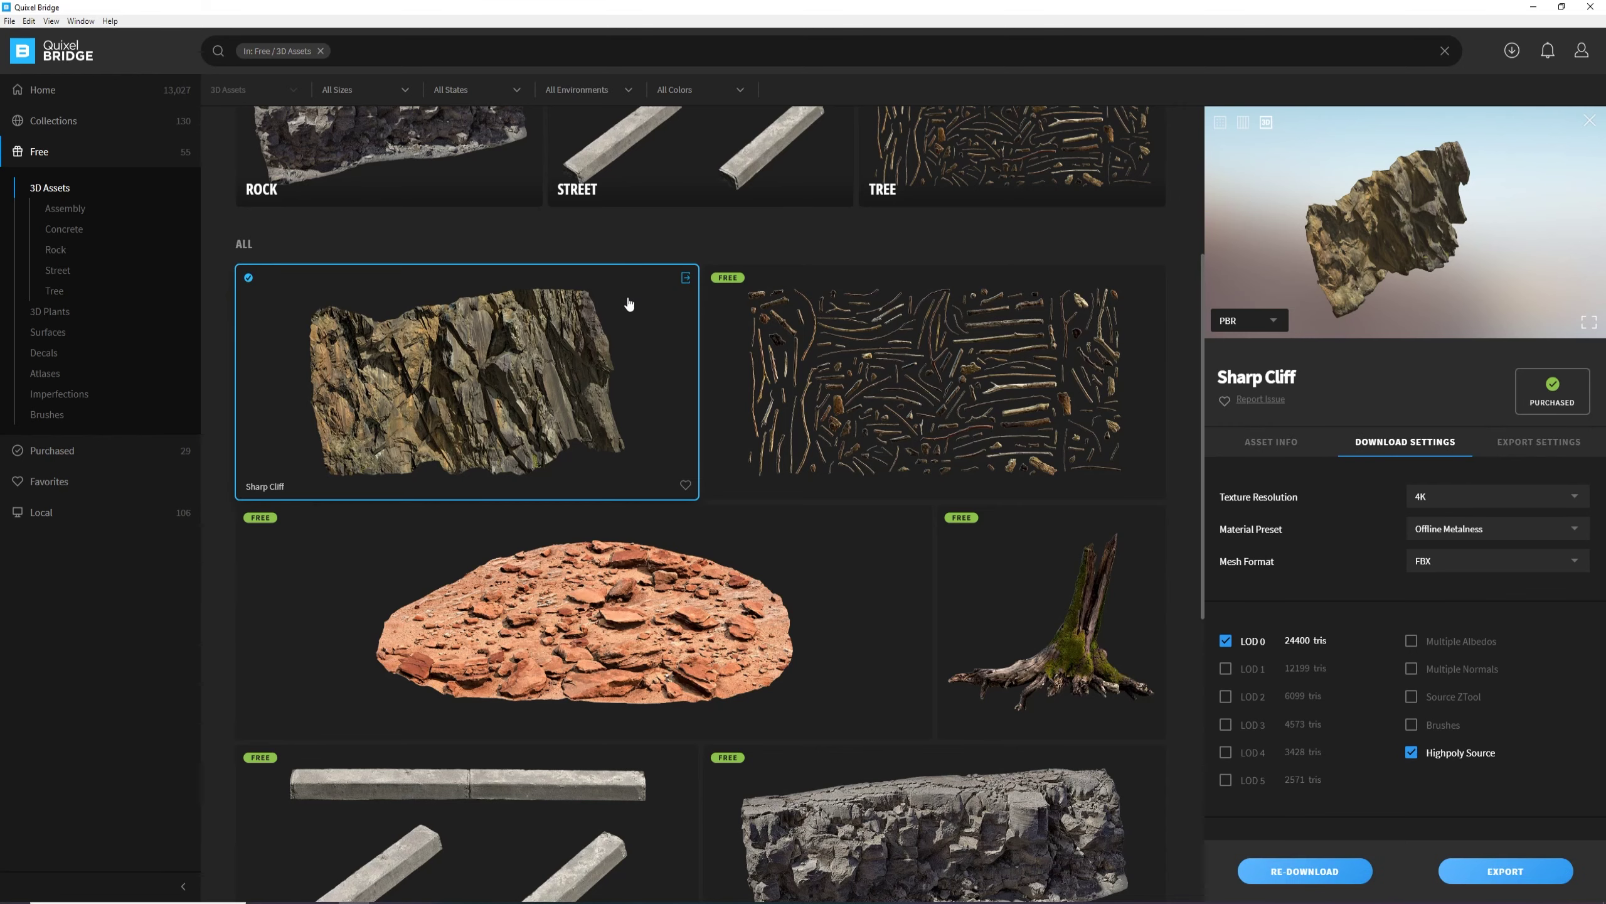
Open Sharp Cliff's export settings, check the texture resolution options and copy the Maya script.
click(1528, 443)
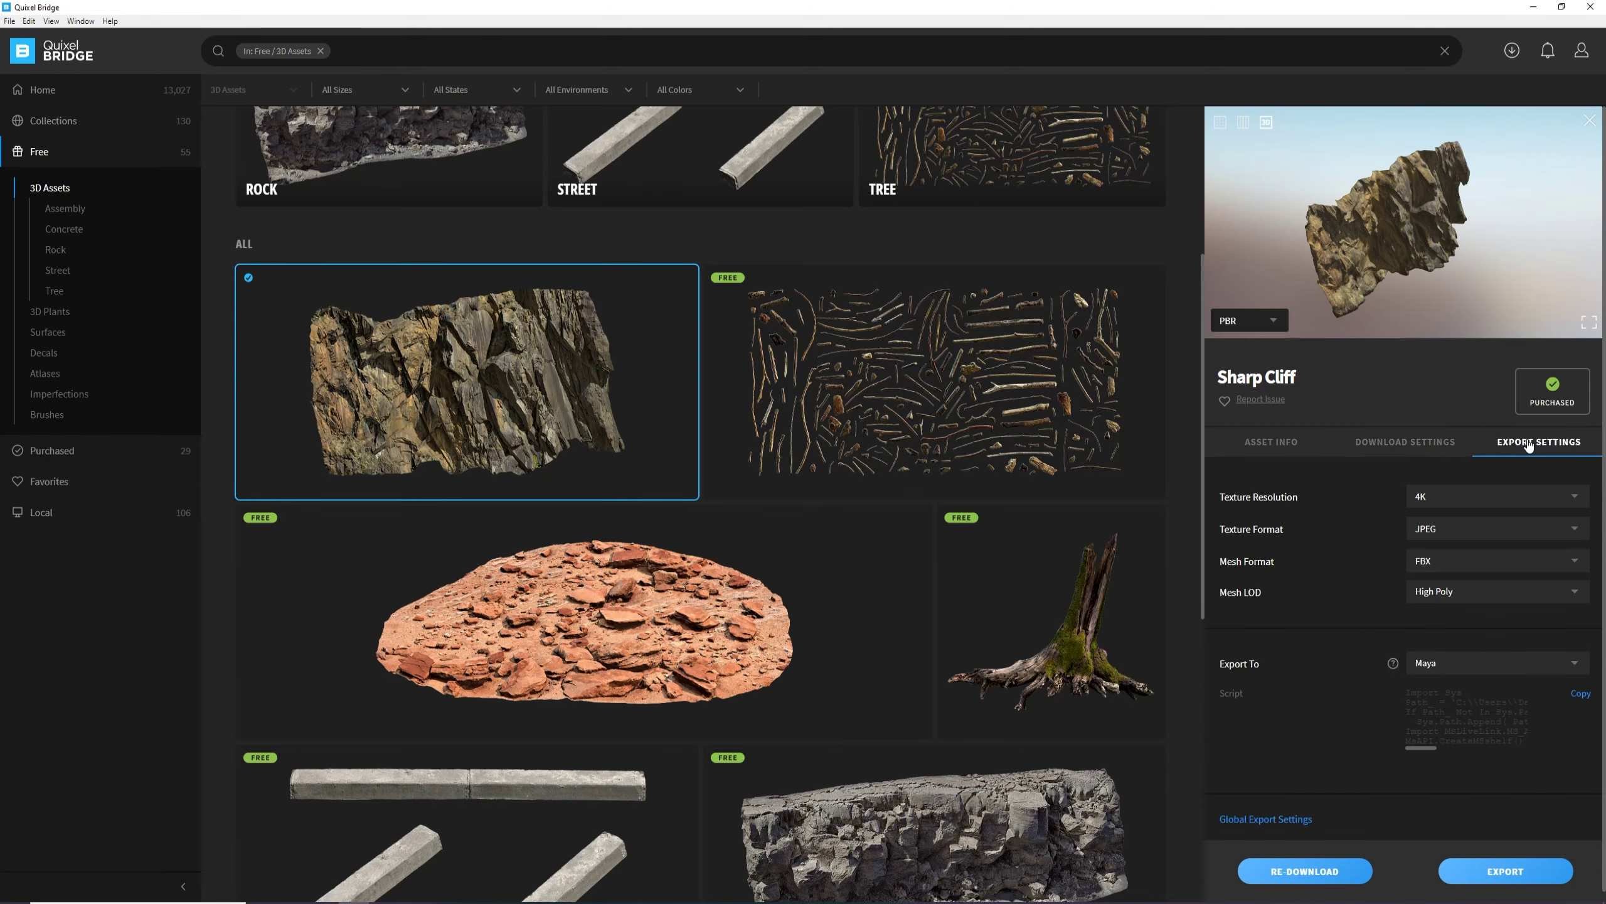
click(1479, 499)
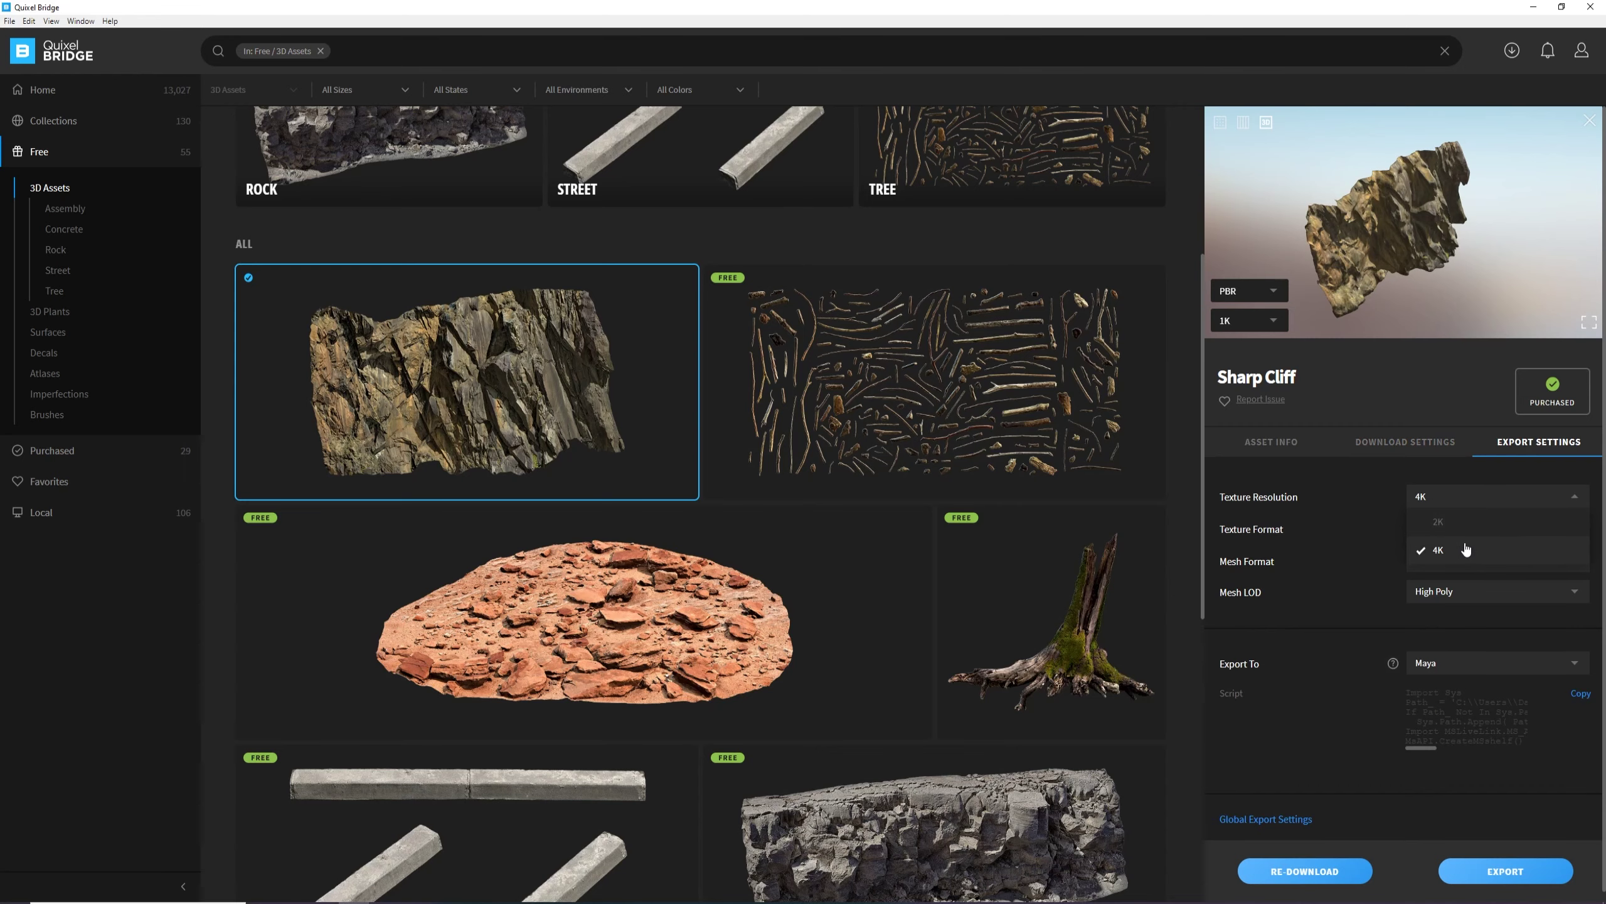
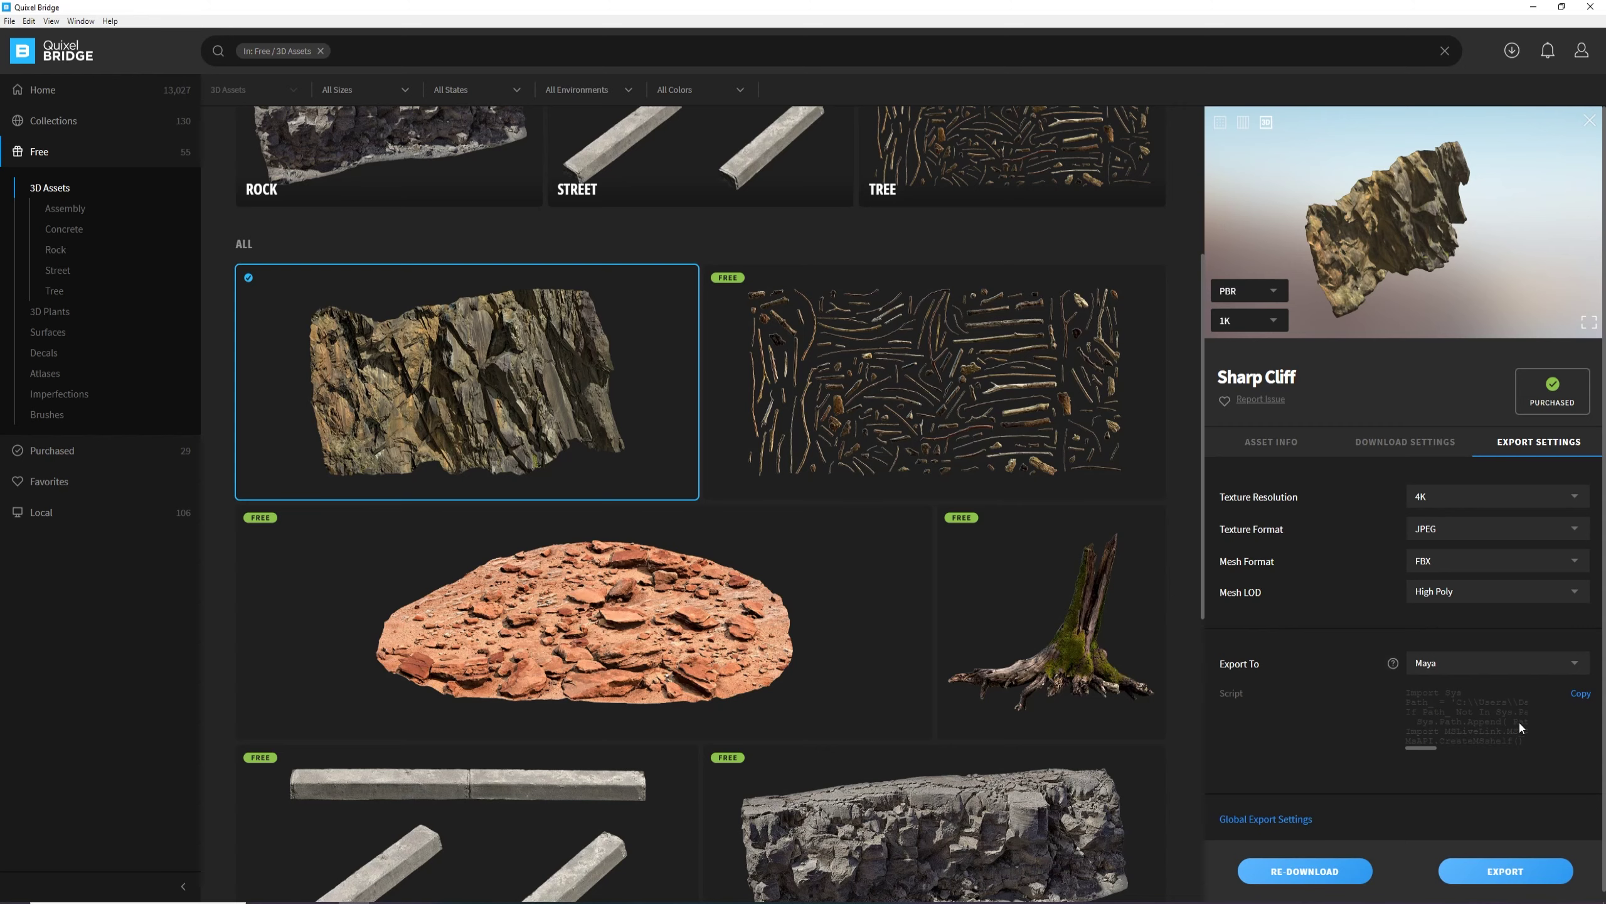
click(1578, 696)
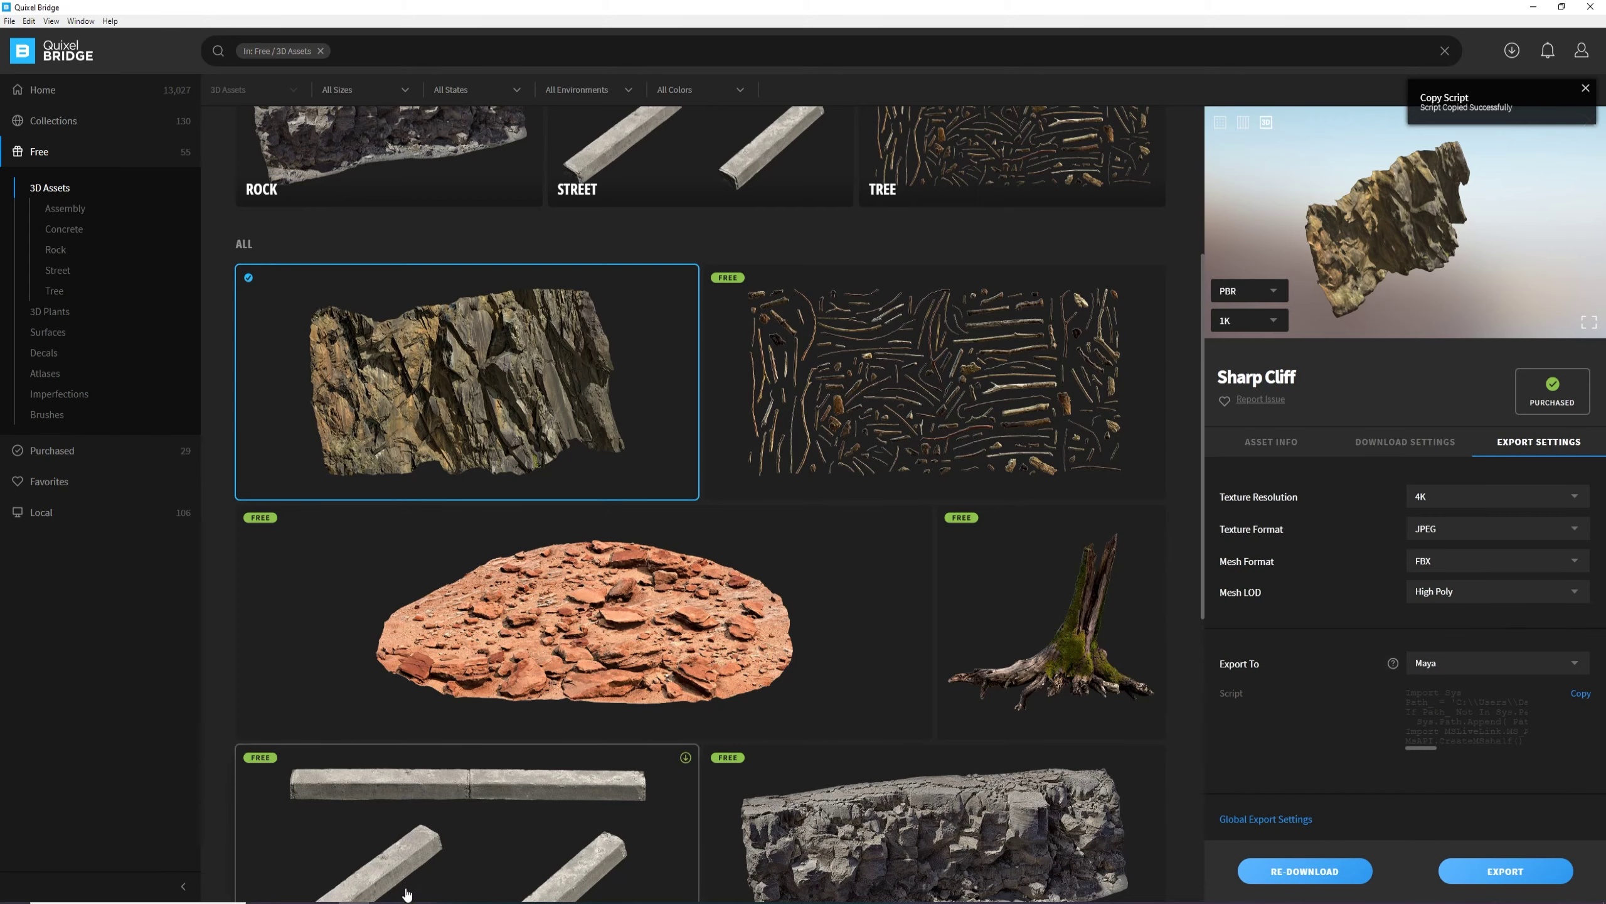
Switch to Maya, run the copied Megascans script in the Python command line and close the MS Plugin window.
click(490, 876)
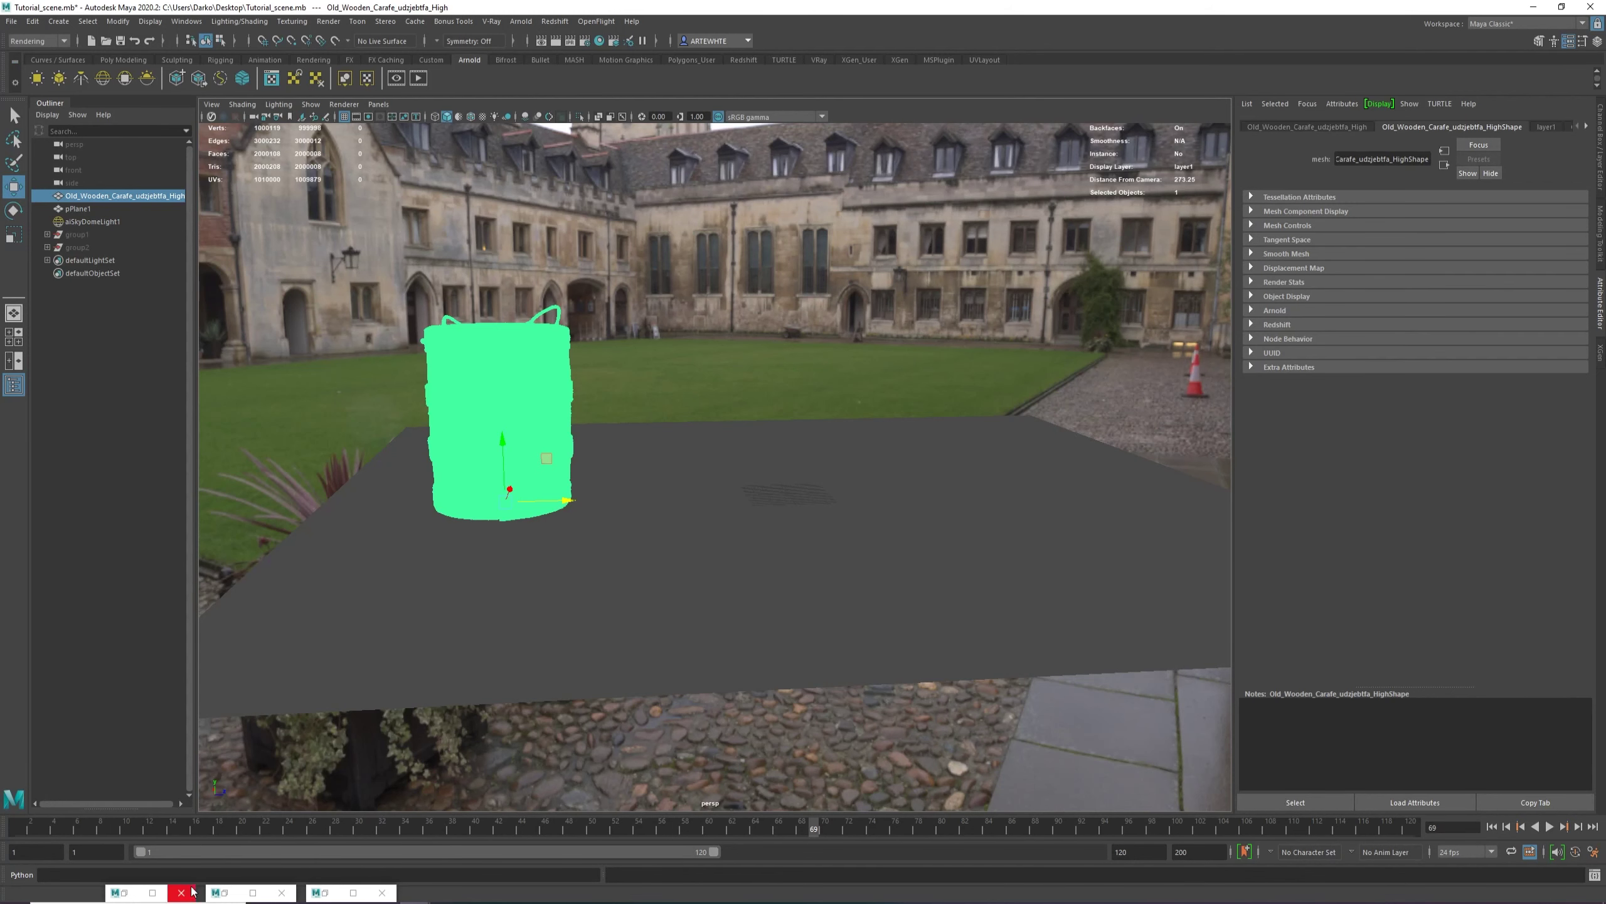
click(22, 879)
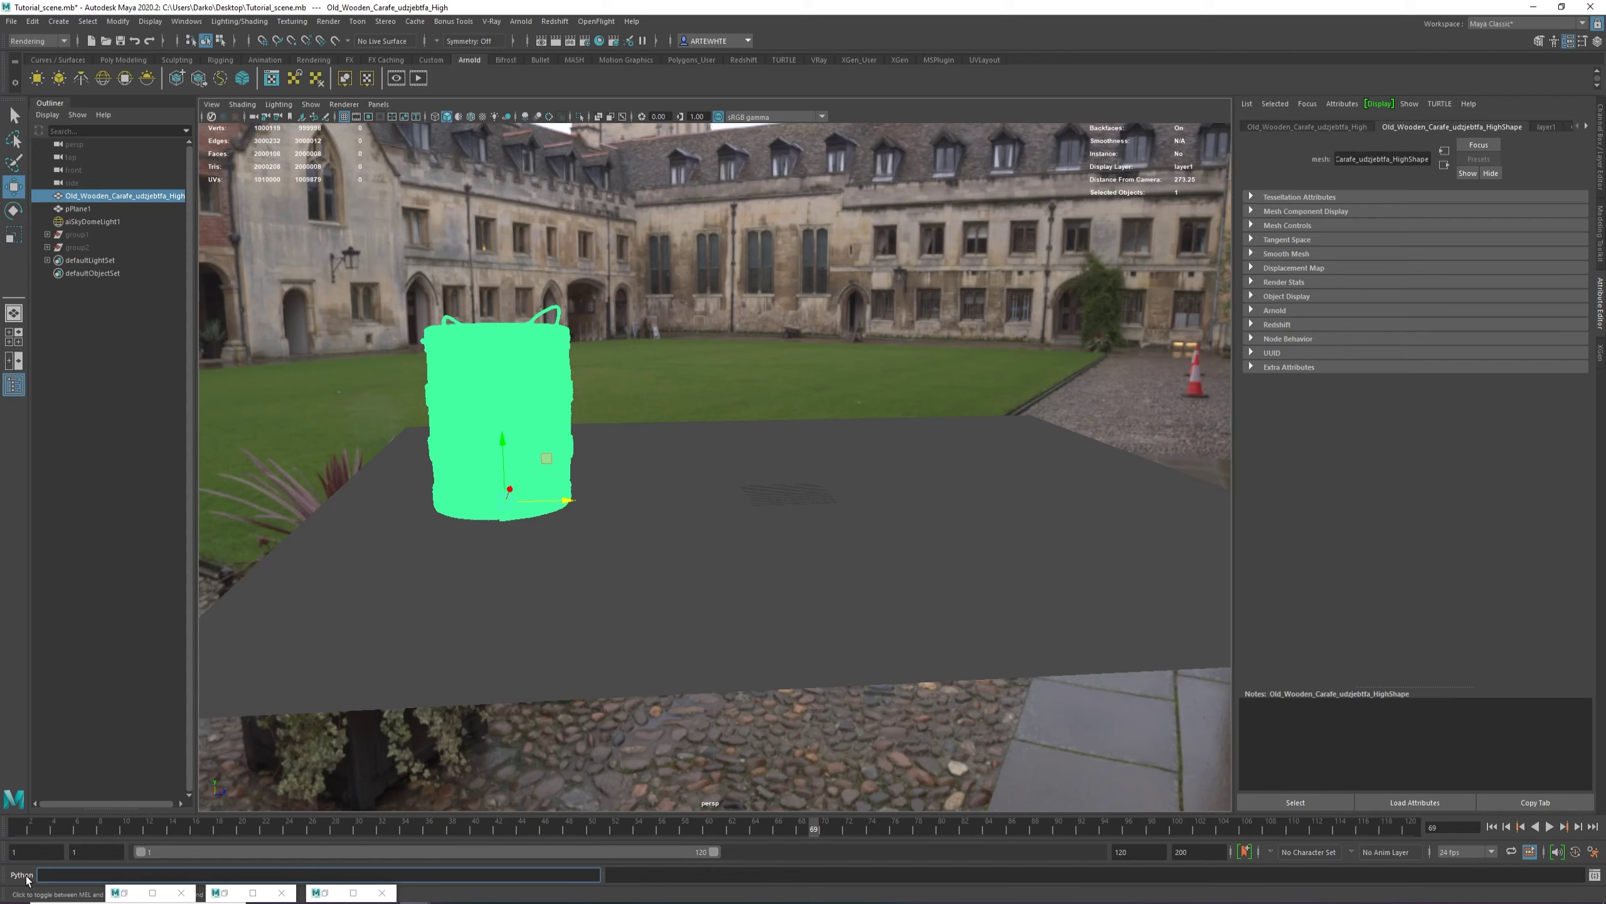
key(ctrl+v)
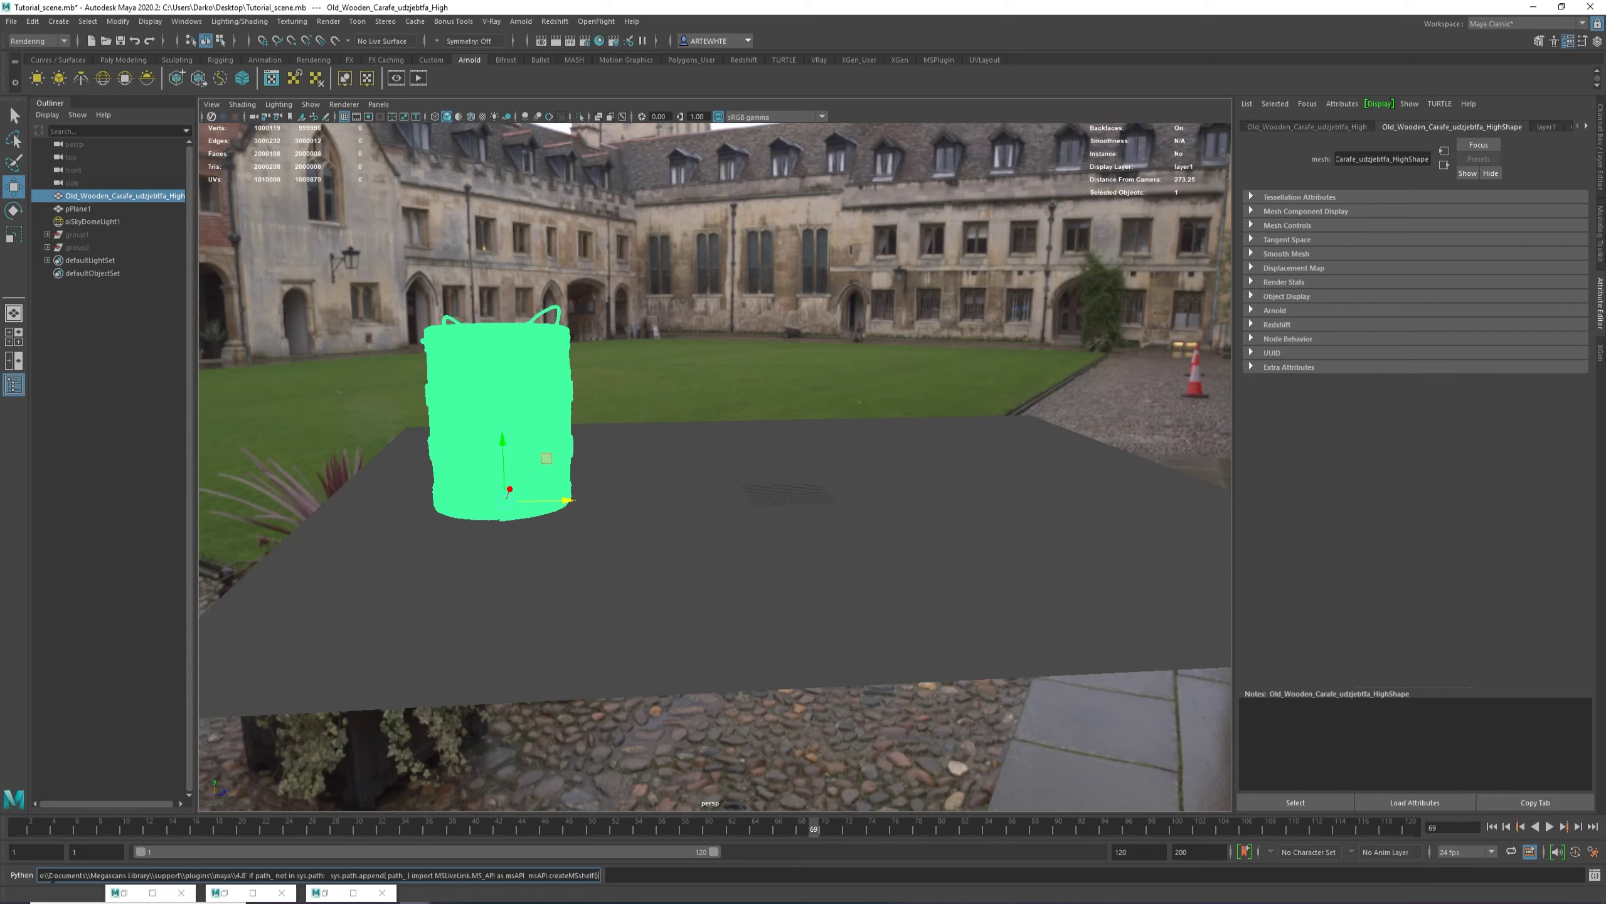
key(ctrl+a)
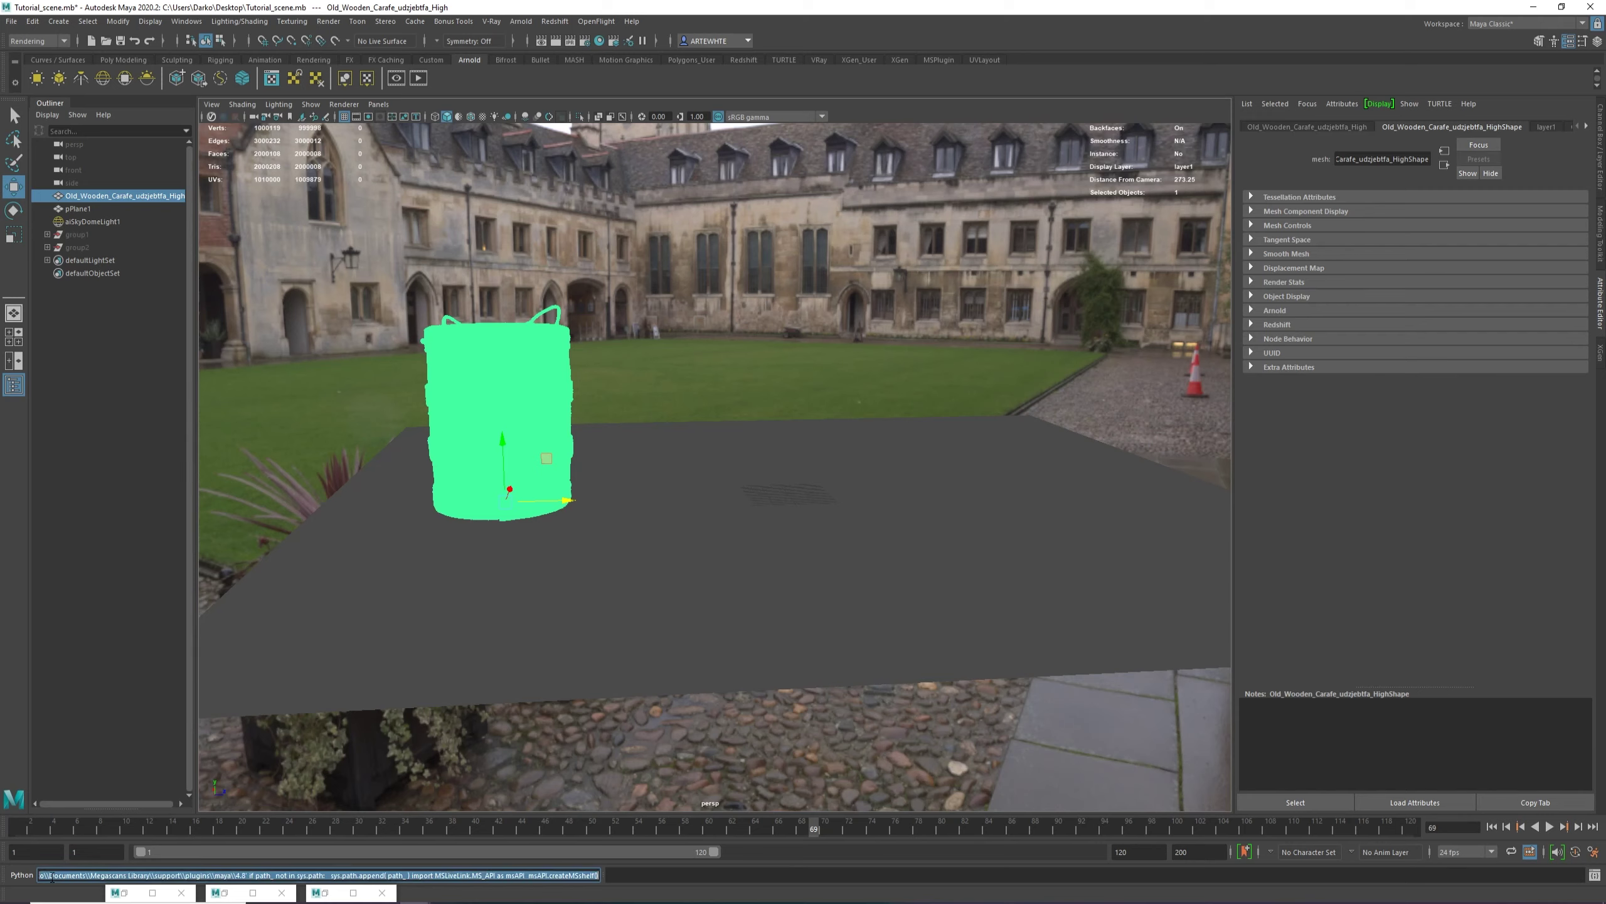
key(Return)
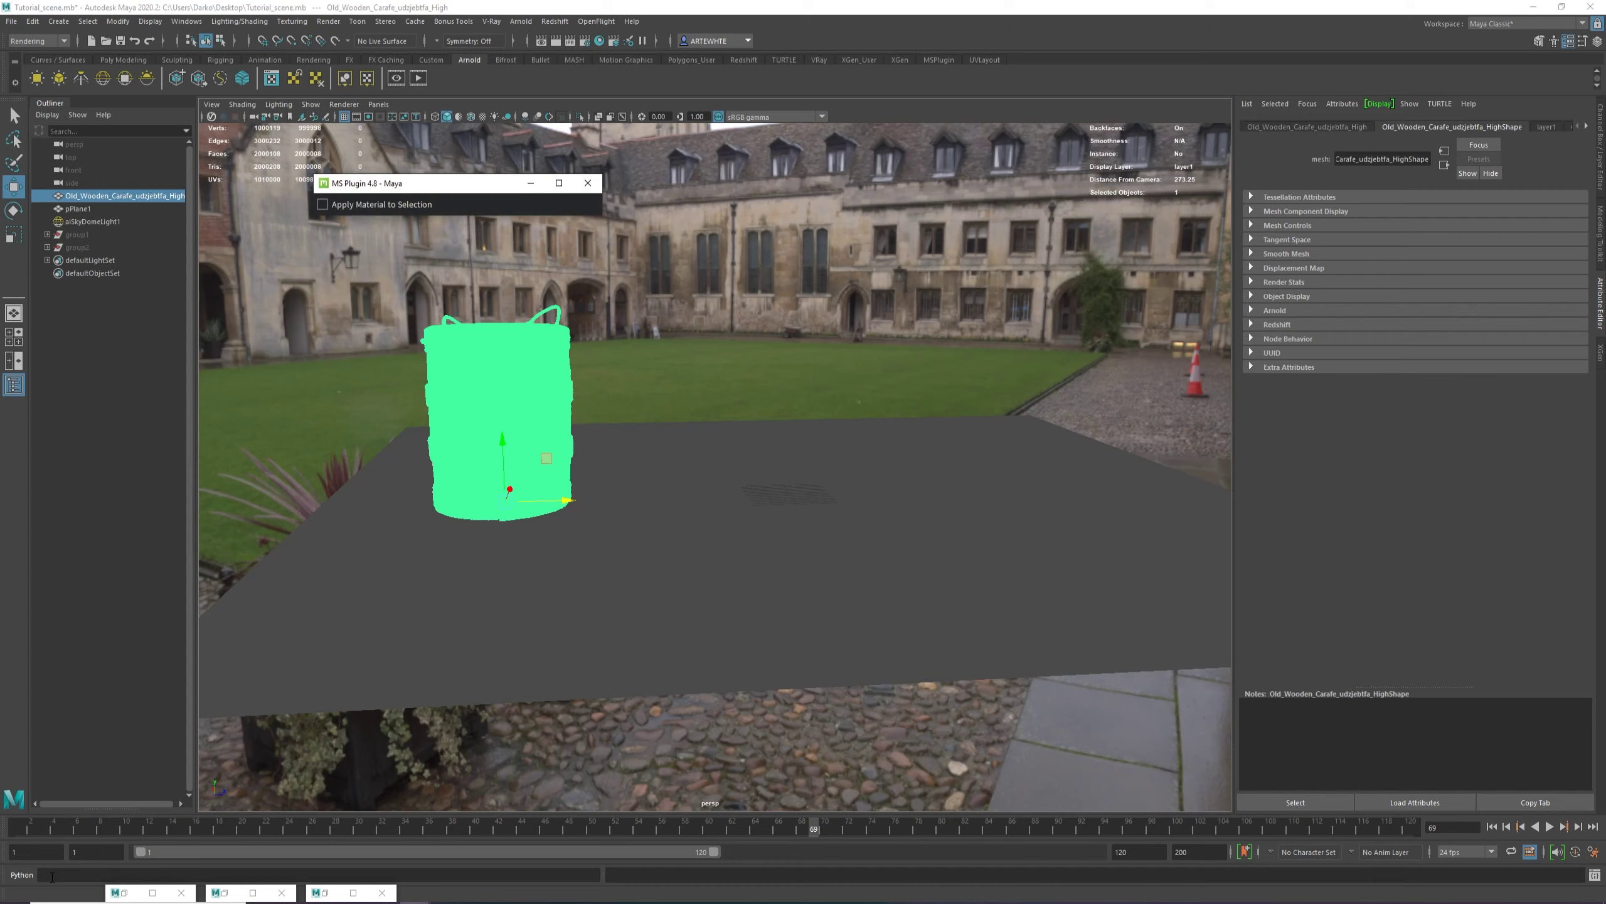
click(587, 183)
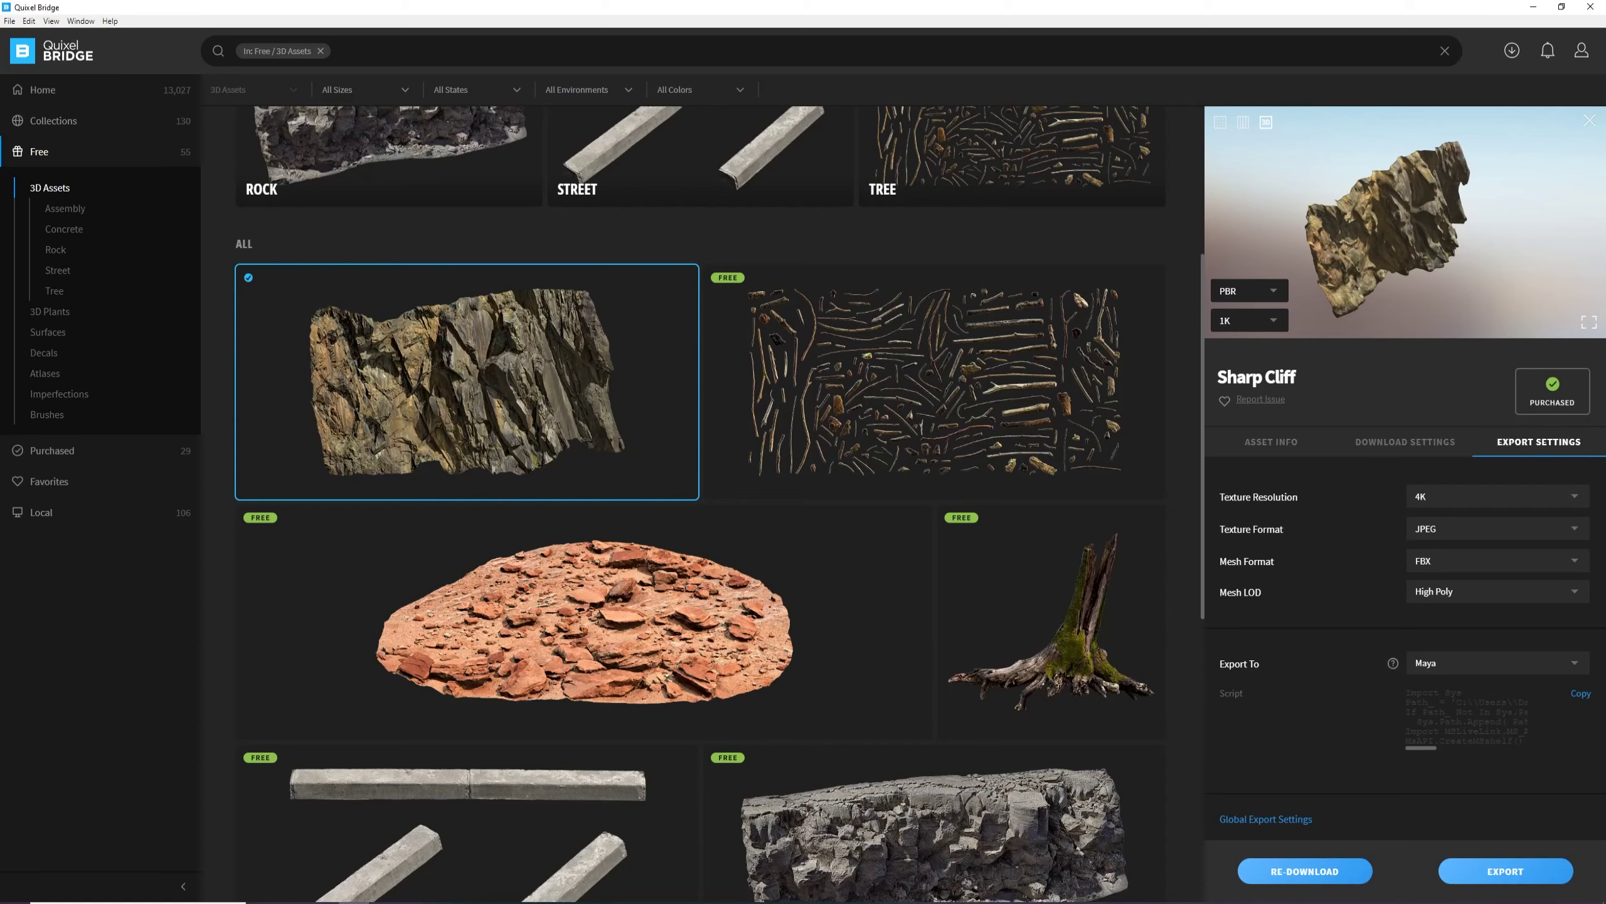
Export Sharp Cliff from Quixel Bridge to Maya and frame the imported mesh in the perspective view.
click(1481, 881)
click(1480, 882)
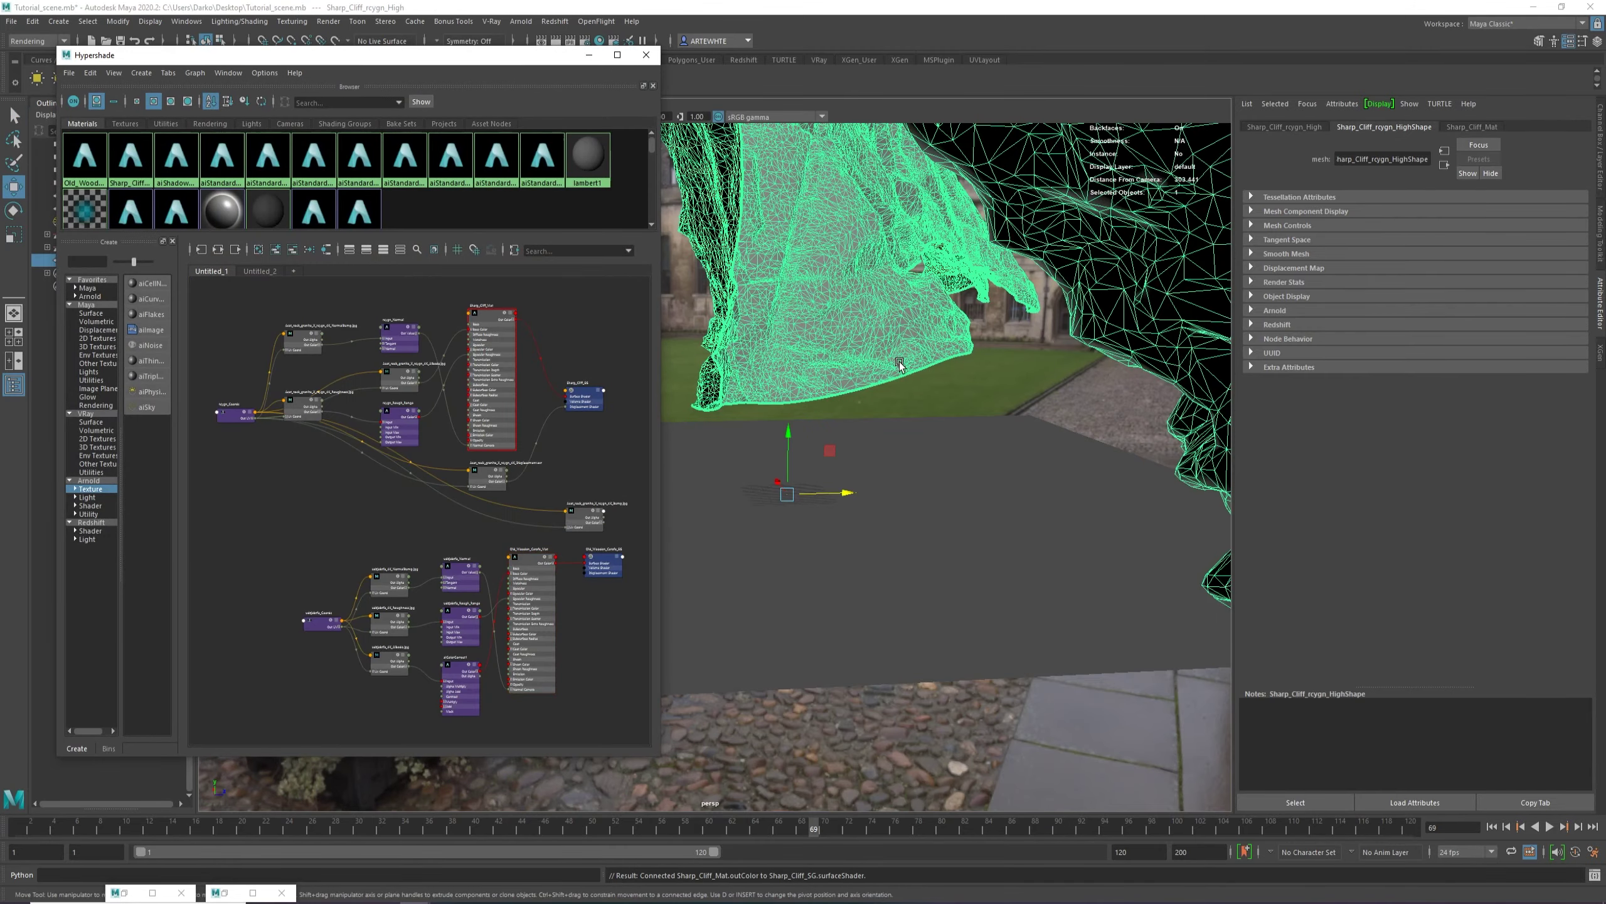
key(f)
alt+drag(908, 328, 969, 385)
scroll(885, 380, down, 4)
click(1058, 210)
scroll(1016, 440, up, 4)
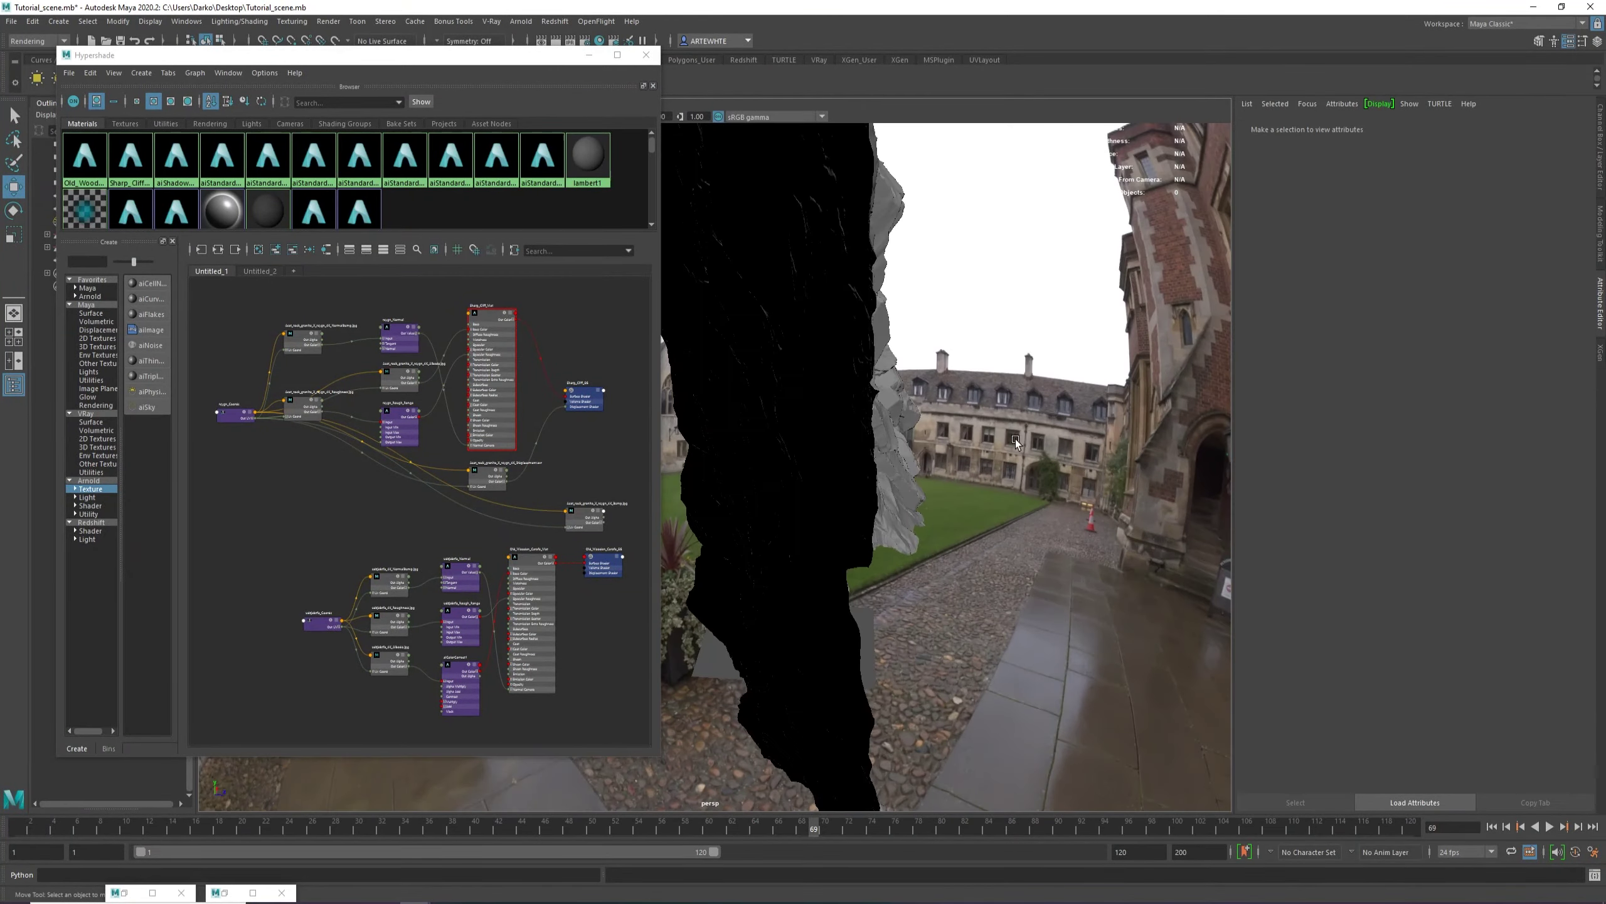
Examine the imported cliff's surface and overall shape, getting the Hypershade window out of the way.
alt+drag(1016, 439, 941, 438)
scroll(937, 500, up, 3)
scroll(936, 500, down, 4)
alt+drag(935, 501, 909, 460)
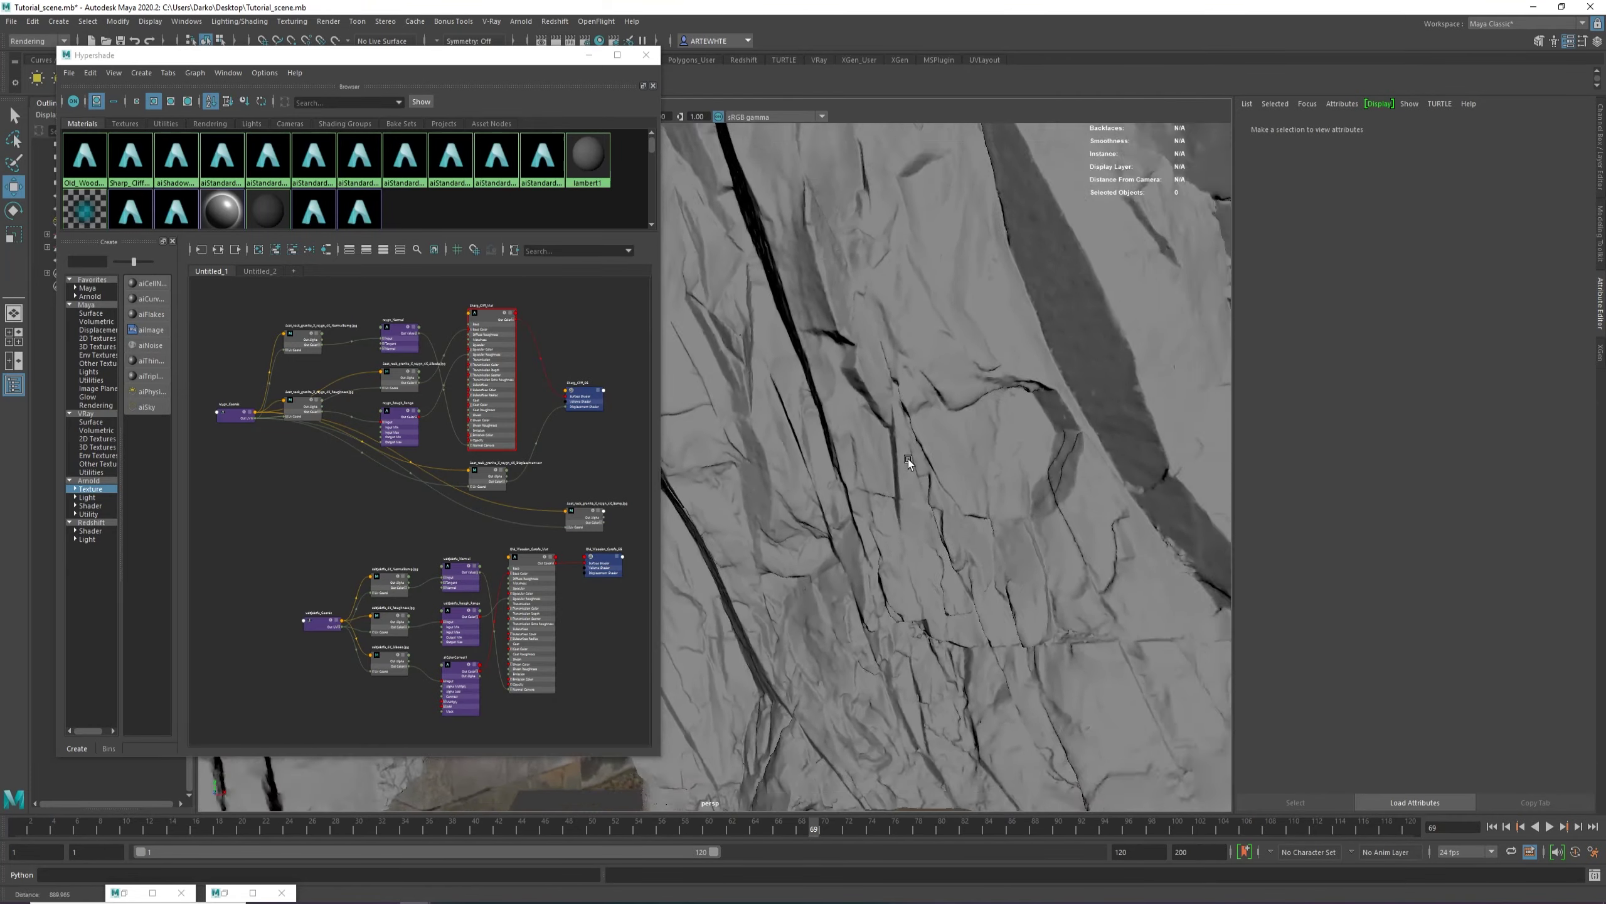
scroll(909, 459, down, 3)
click(589, 56)
scroll(784, 475, down, 3)
alt+drag(784, 475, 949, 525)
scroll(962, 490, down, 5)
Select the Sharp Cliff mesh and move it horizontally along one axis.
click(806, 452)
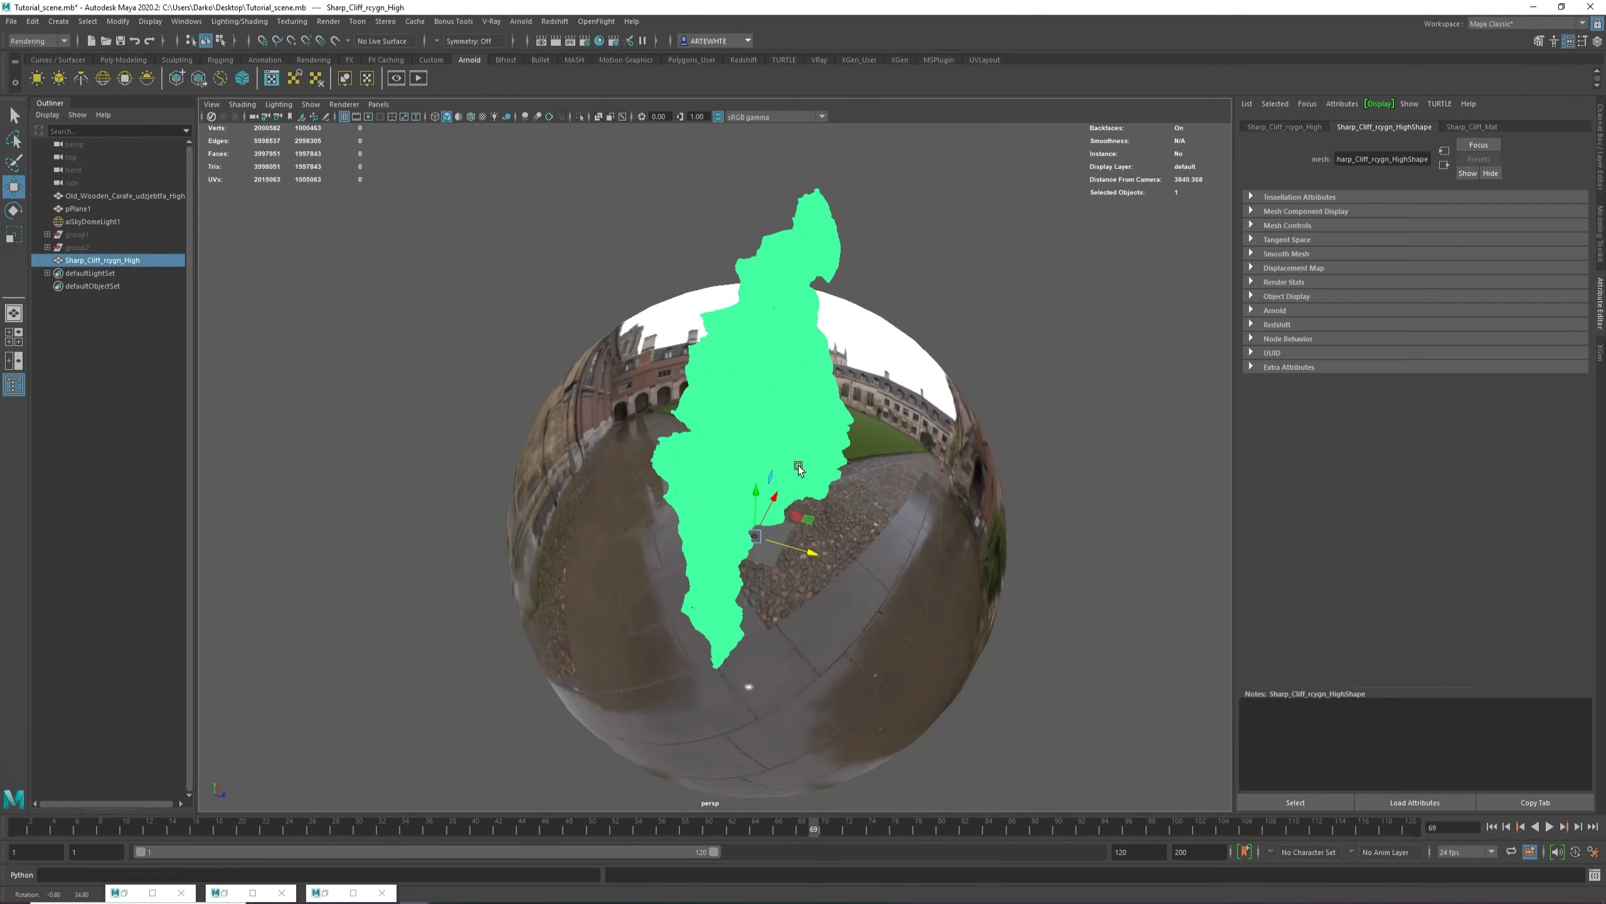
drag(807, 558, 733, 535)
alt+drag(704, 454, 816, 738)
Select the sky dome light and move it well clear of the cliff and the ground plane.
click(863, 536)
scroll(862, 536, down, 5)
scroll(1022, 699, up, 7)
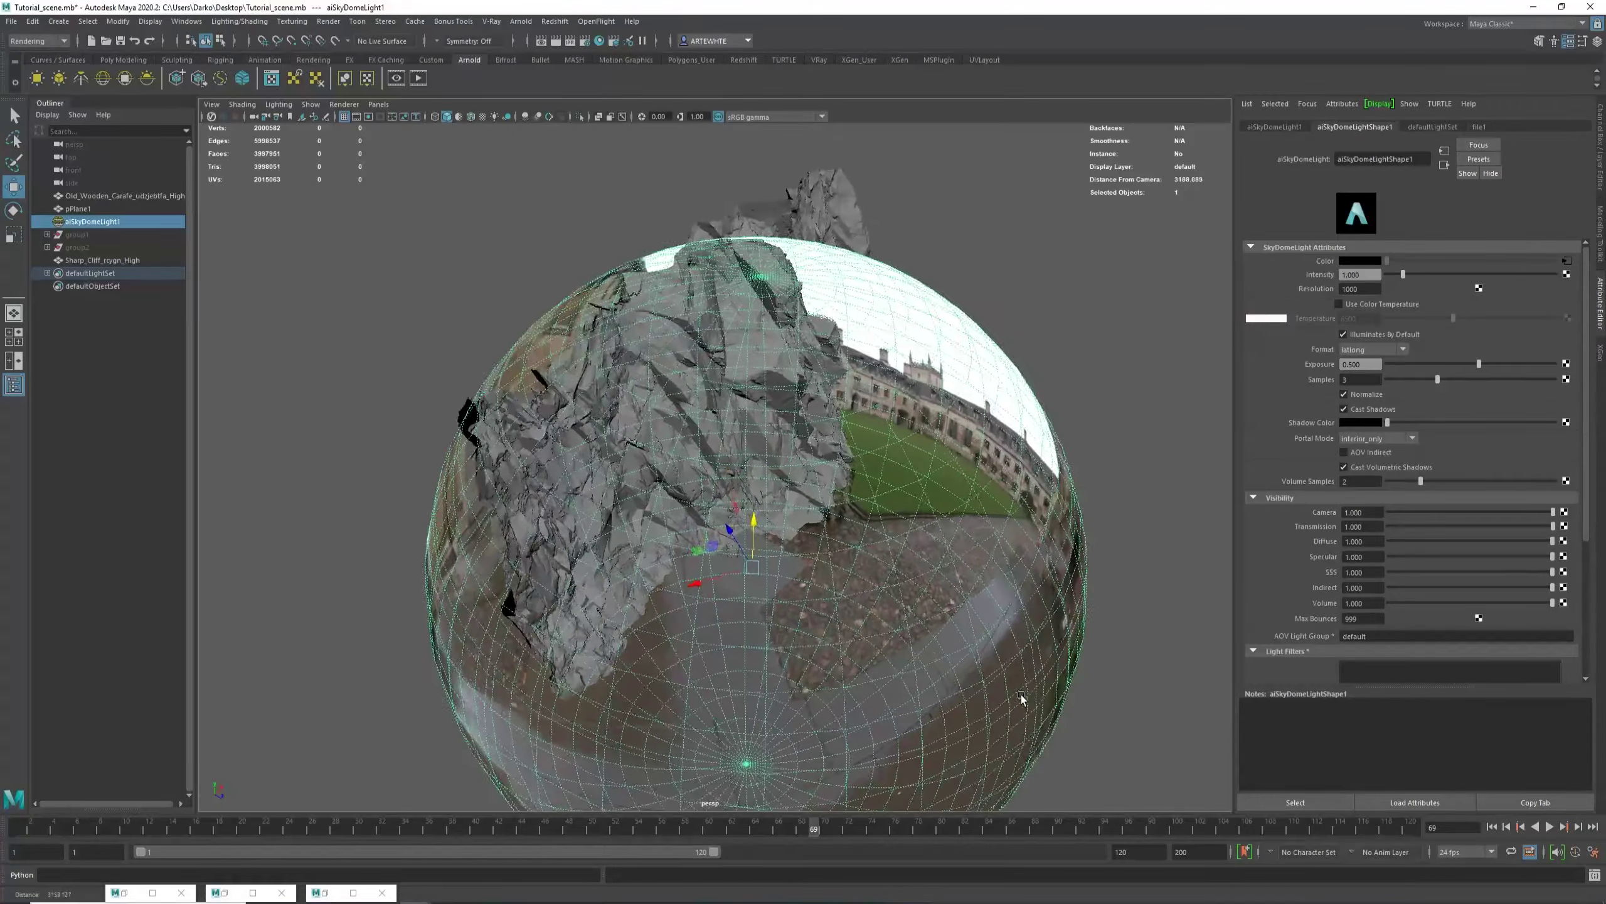
alt+drag(1022, 700, 660, 566)
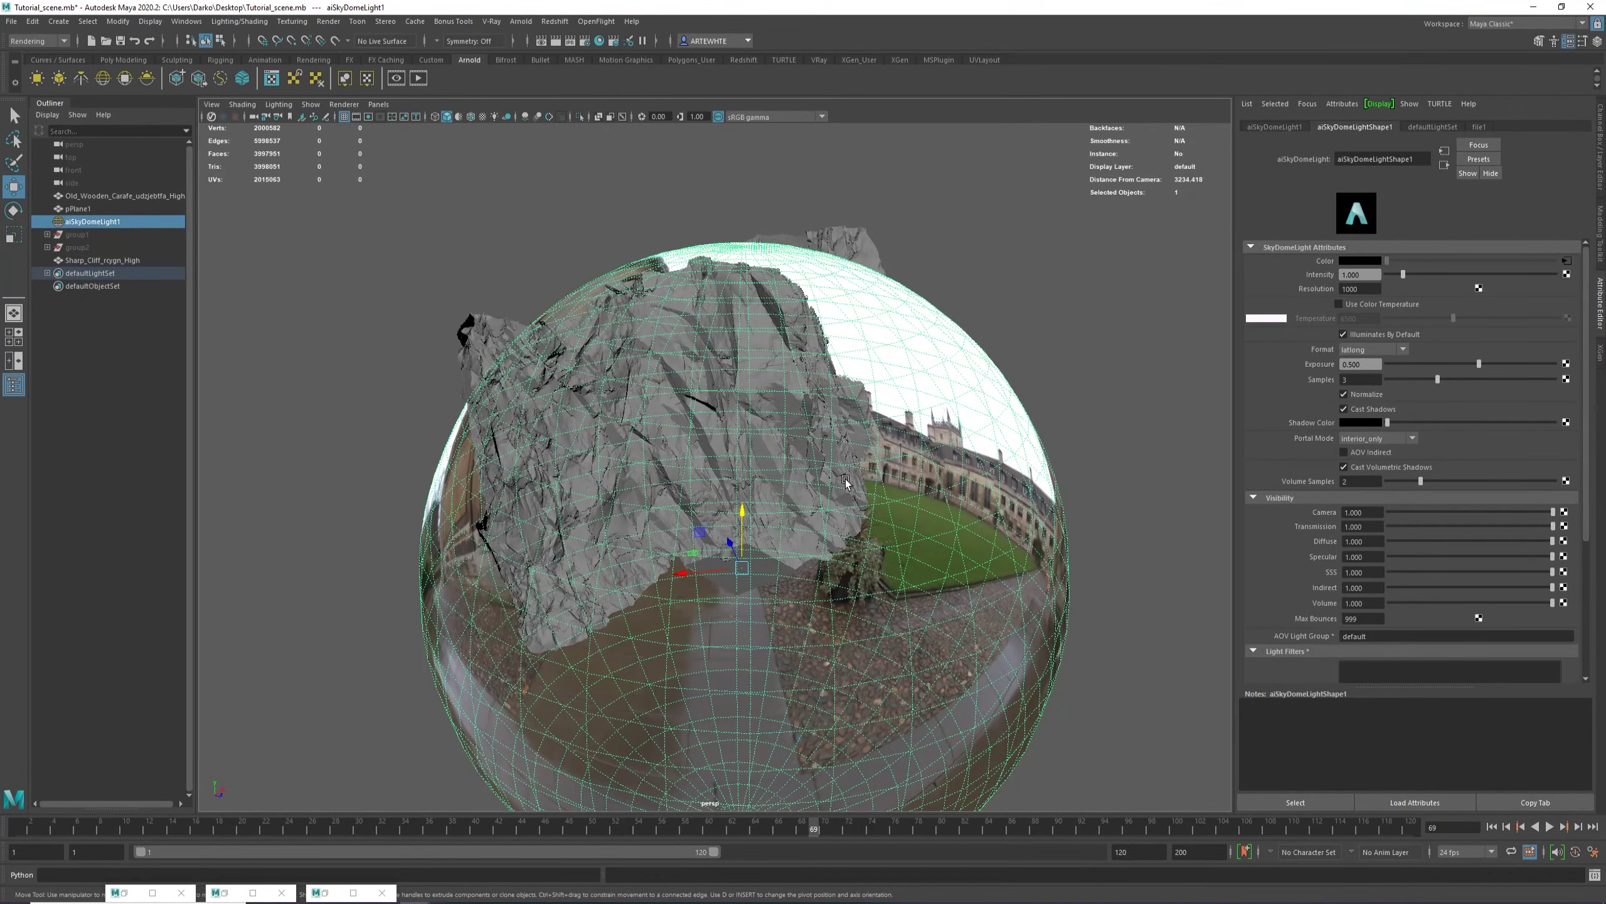
alt+drag(845, 482, 713, 232)
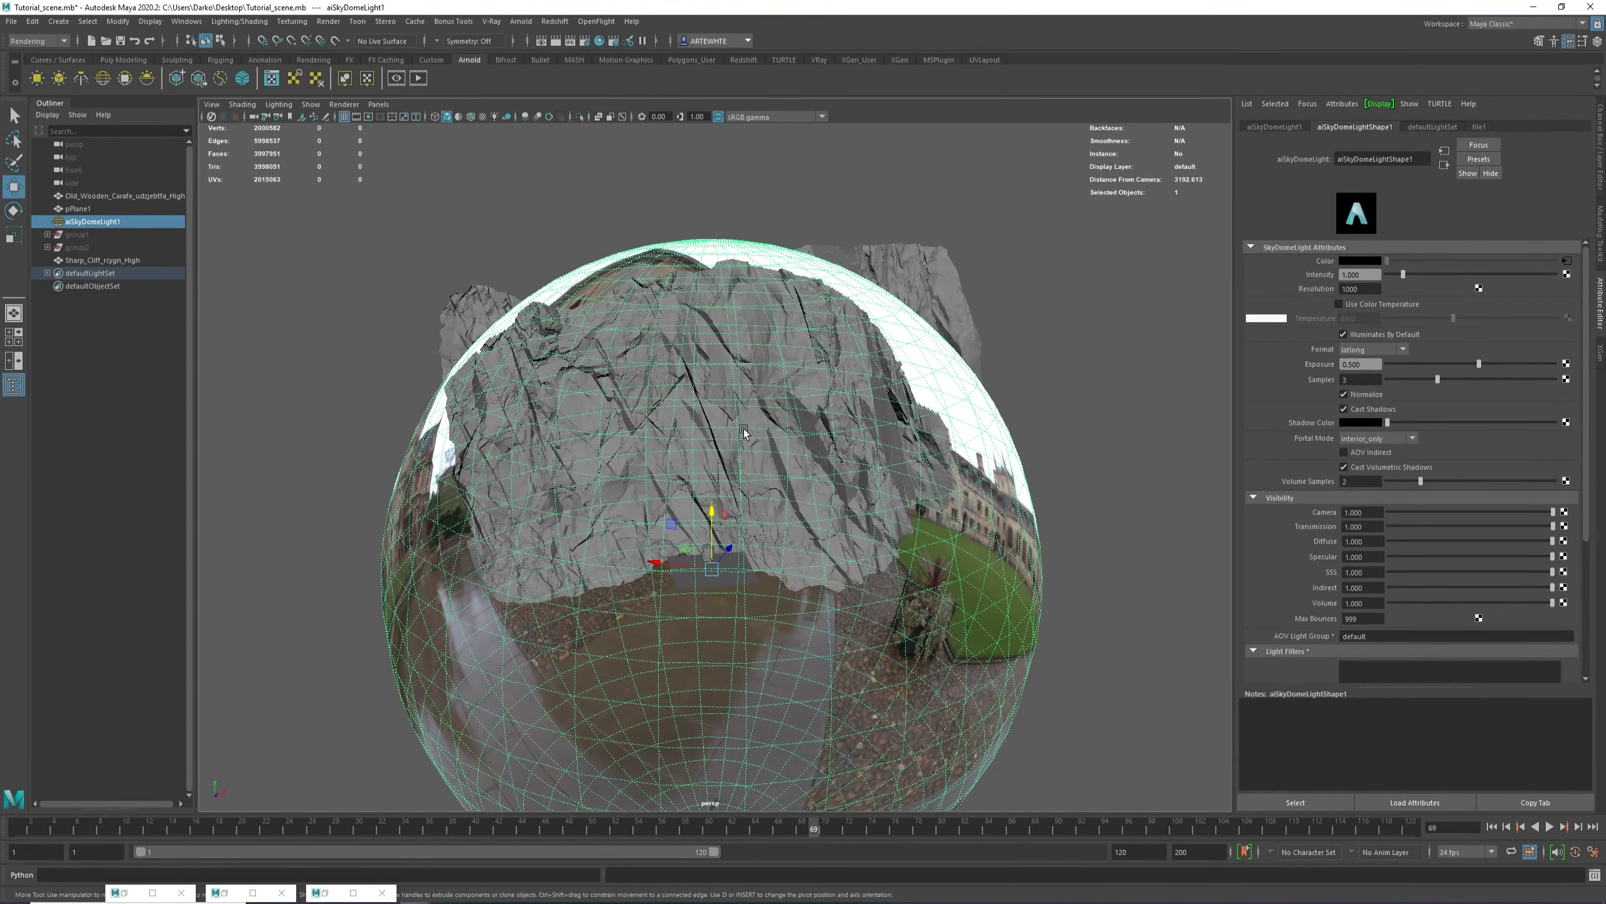
scroll(744, 430, down, 4)
alt+drag(743, 431, 769, 767)
alt+drag(743, 637, 672, 511)
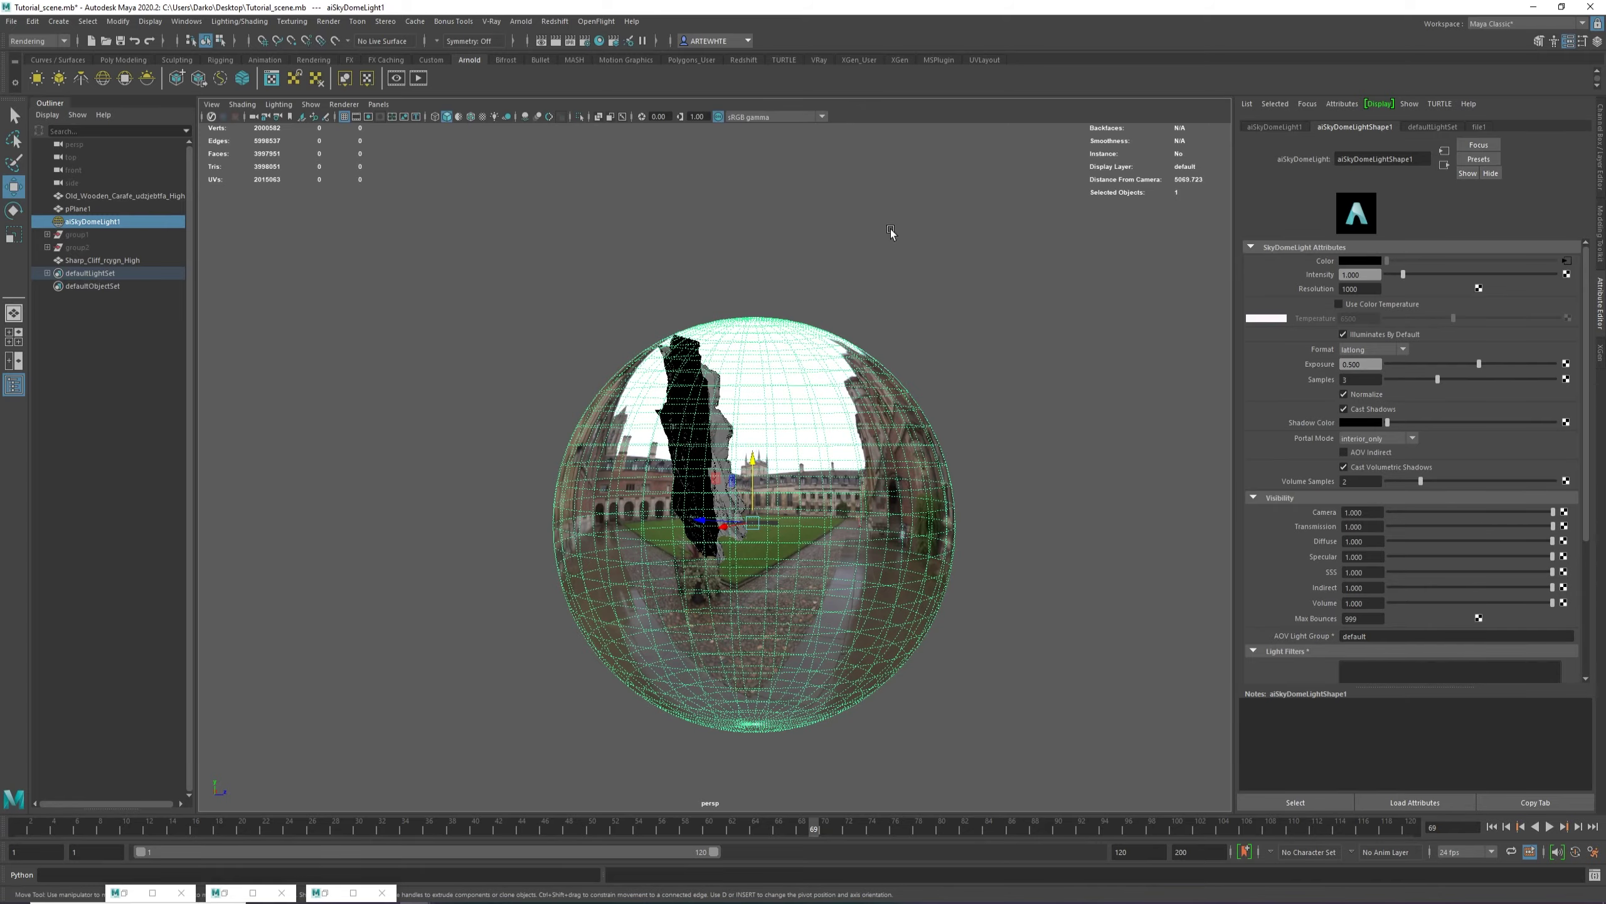
key(r)
drag(752, 523, 748, 576)
key(w)
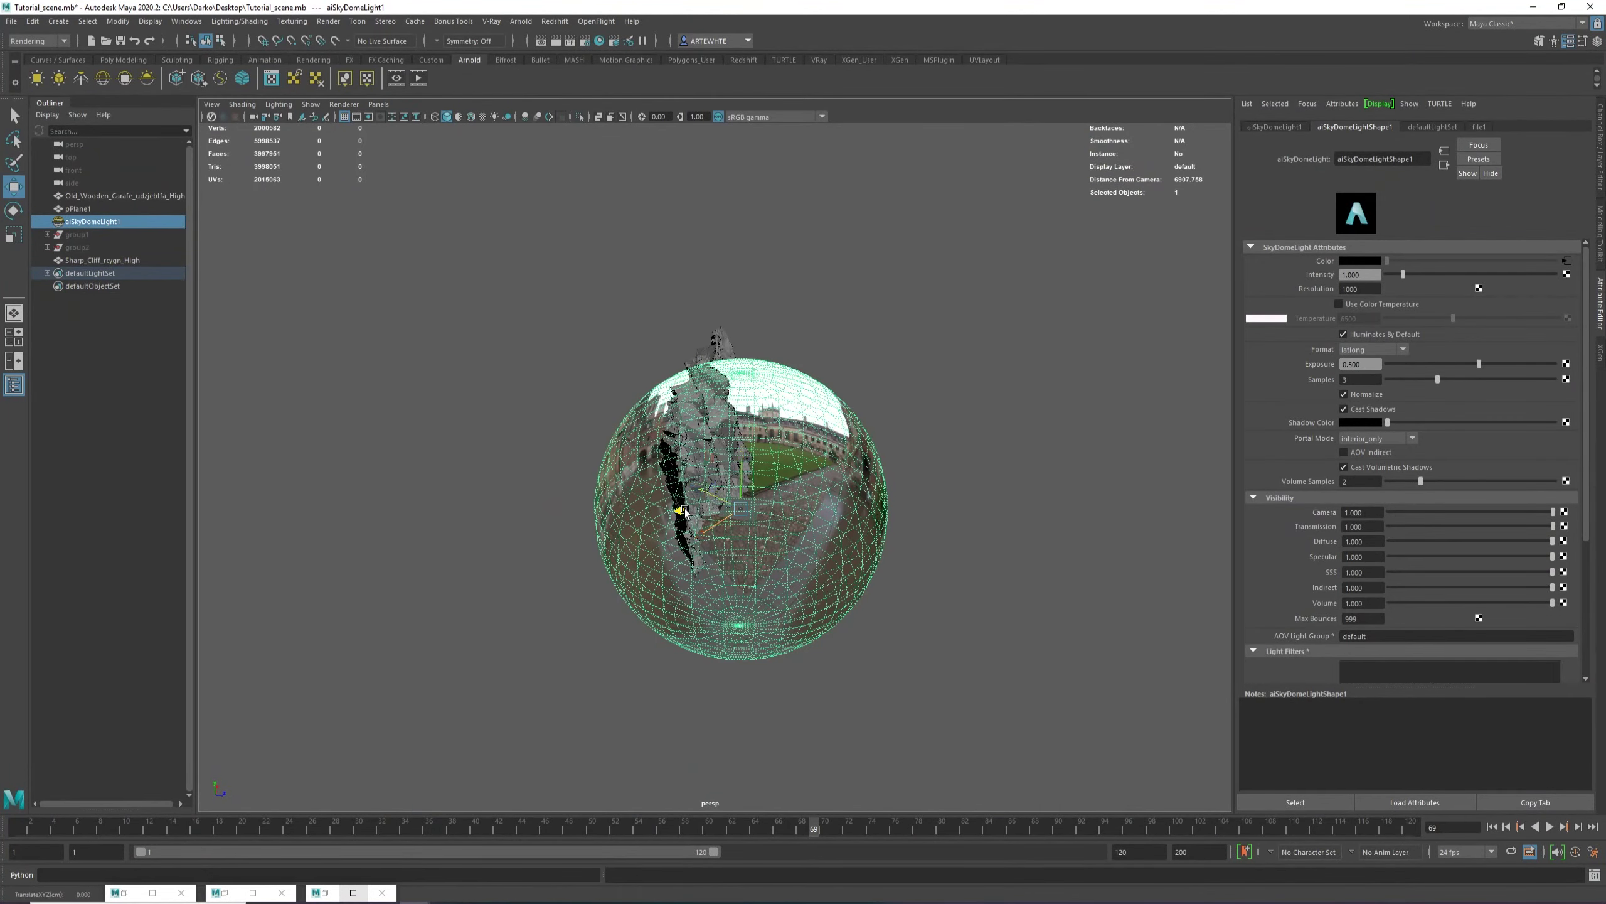
drag(688, 514, 570, 462)
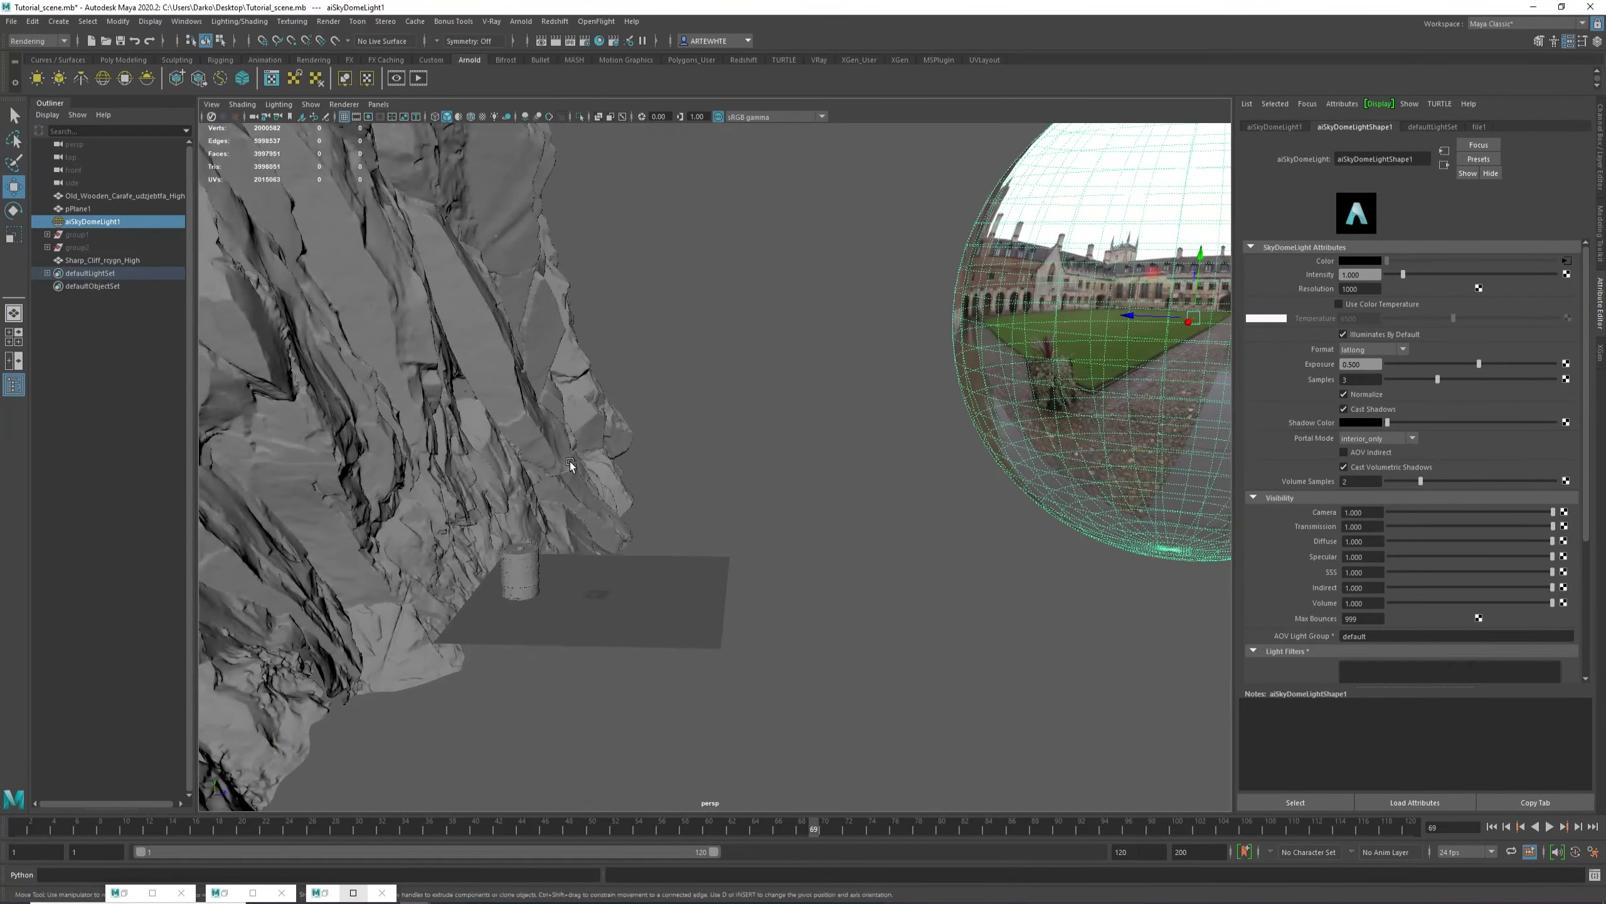
Scale the ground plane up until it extends far beyond the cliff and lower it below the wooden carafe.
click(593, 588)
alt+drag(595, 590, 1417, 428)
key(r)
key(w)
alt+drag(606, 457, 688, 442)
alt+drag(688, 441, 639, 482)
alt+right_drag(639, 482, 988, 628)
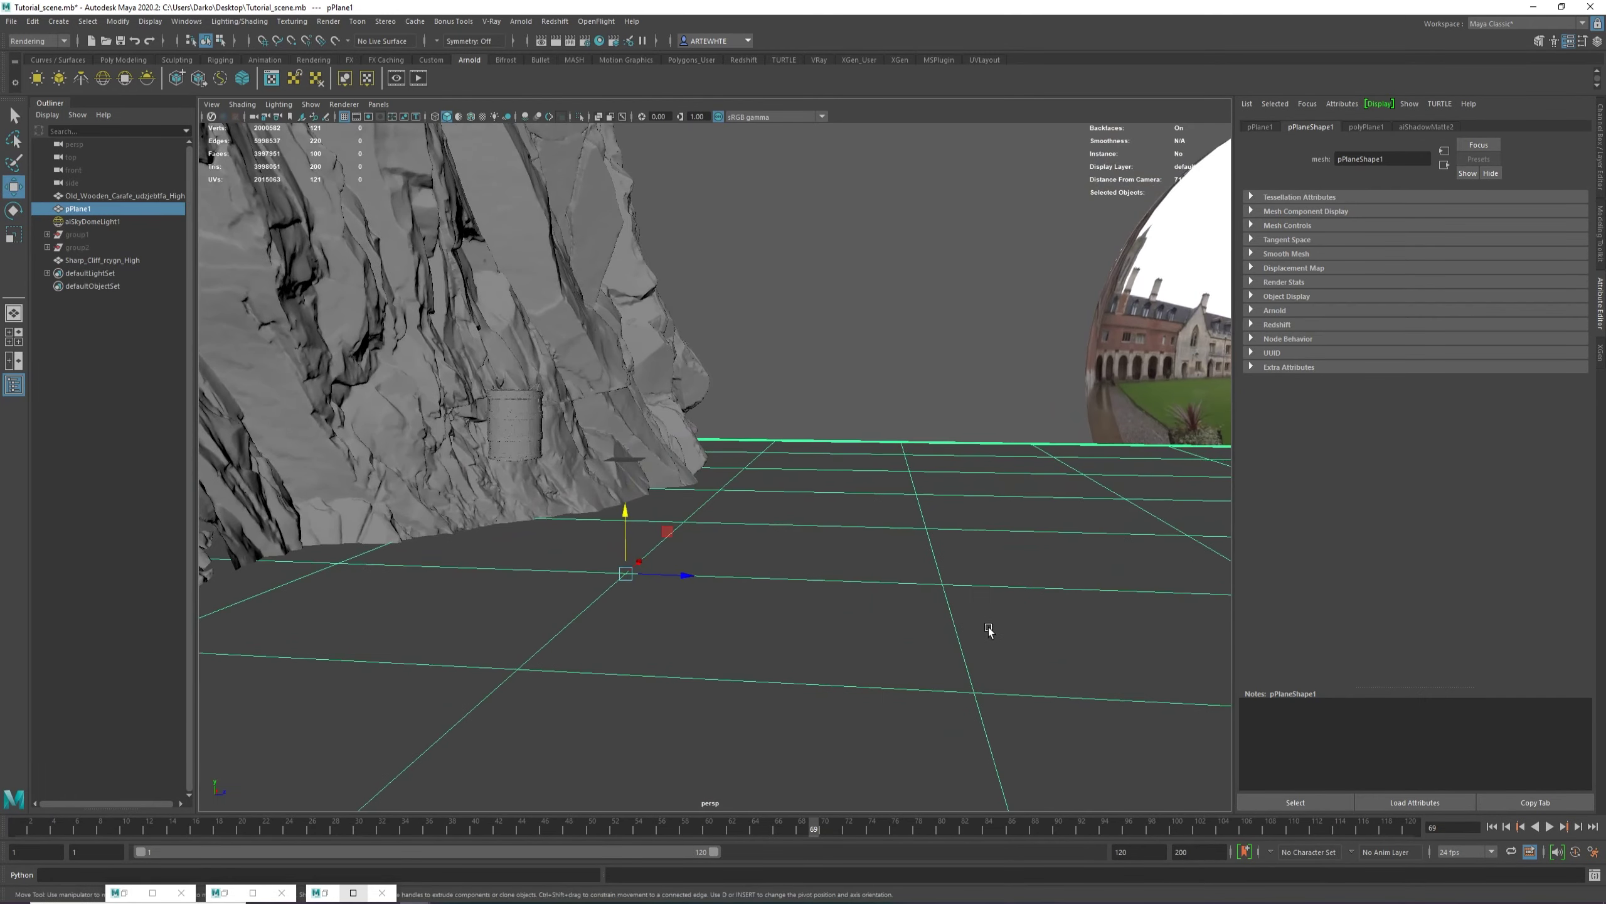
alt+middle_drag(564, 532, 686, 485)
Try to move the wooden carafe down toward the ground plane.
click(627, 410)
alt+drag(626, 409, 644, 419)
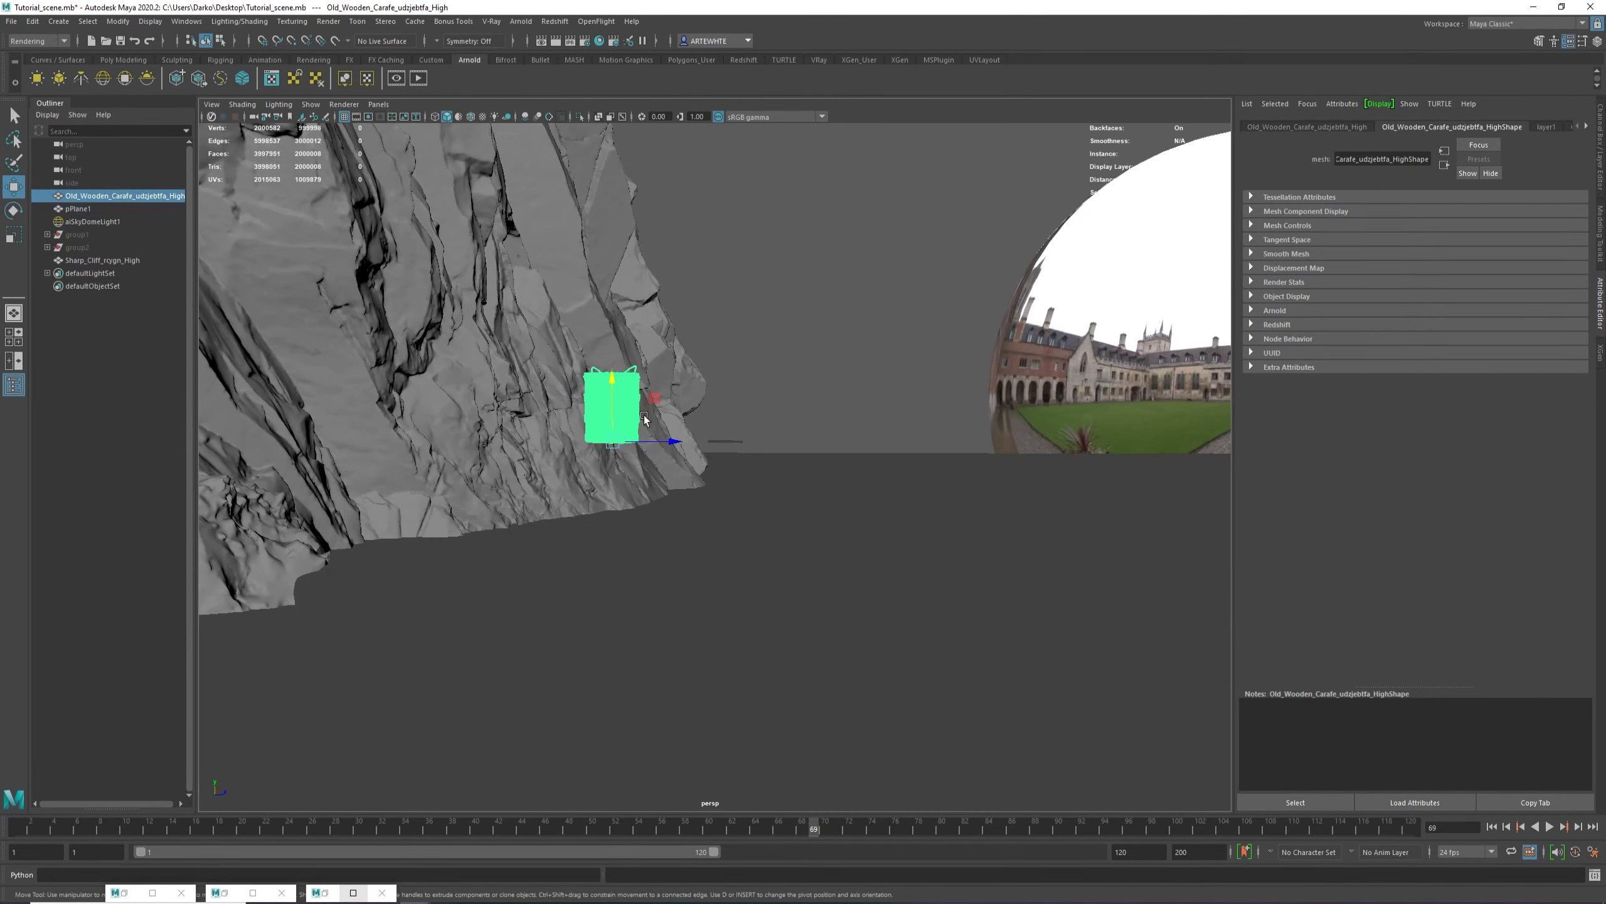
middle_drag(653, 408, 667, 525)
key(ctrl+z)
key(ctrl+z)
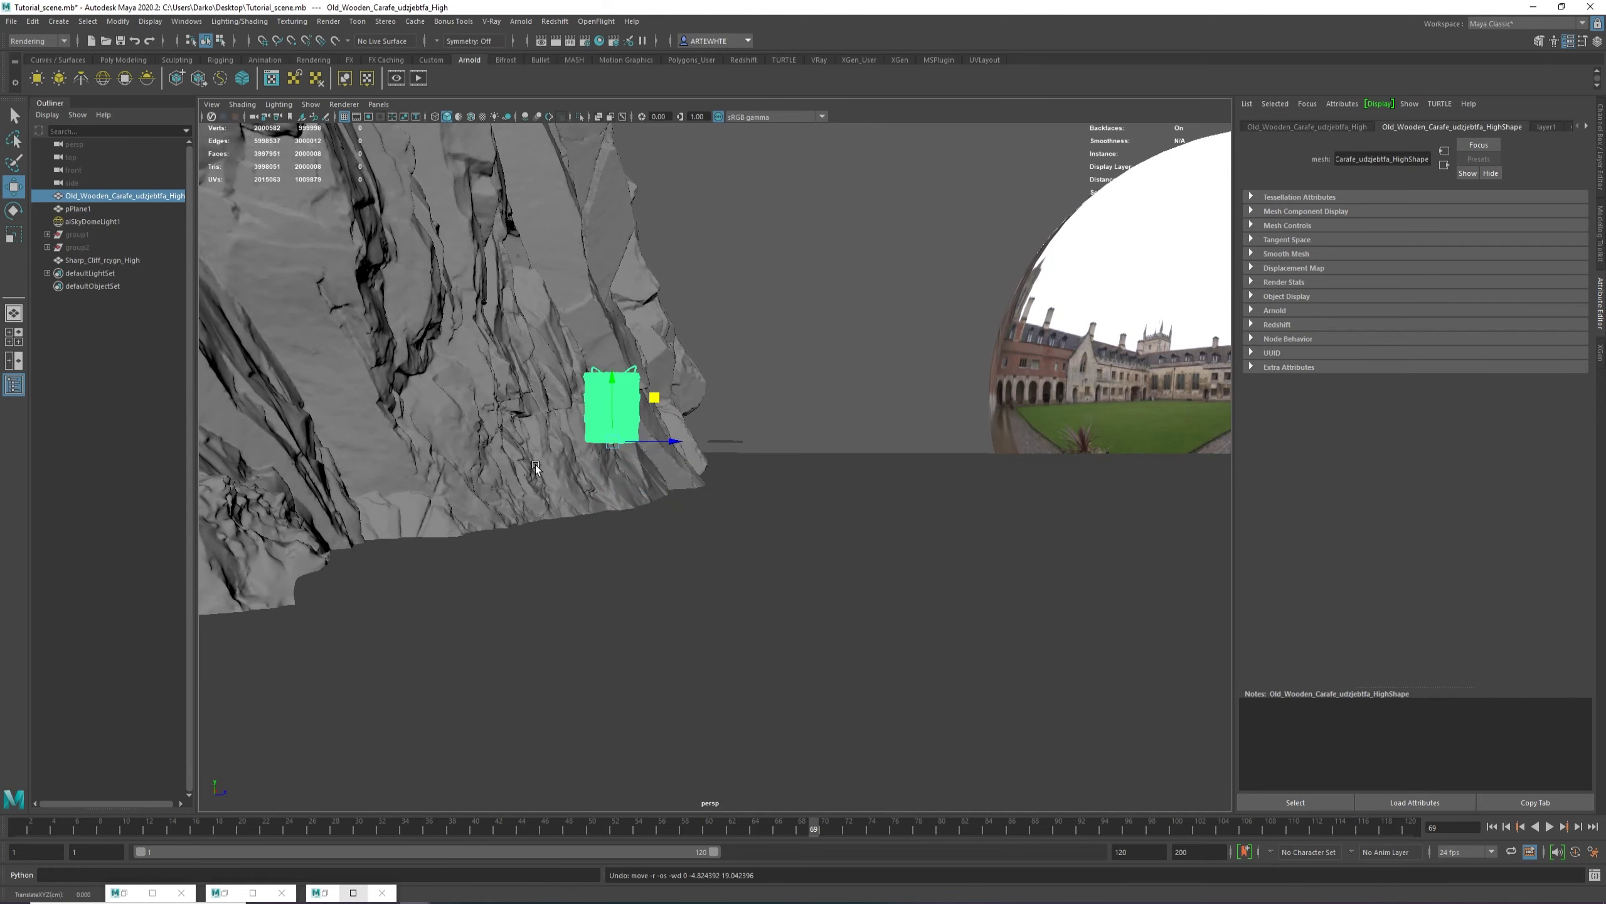
Raise the cliff and ground plane to the wooden carafe's level and adjust the carafe's height on the plane.
drag(535, 468, 563, 582)
drag(364, 600, 397, 472)
click(624, 391)
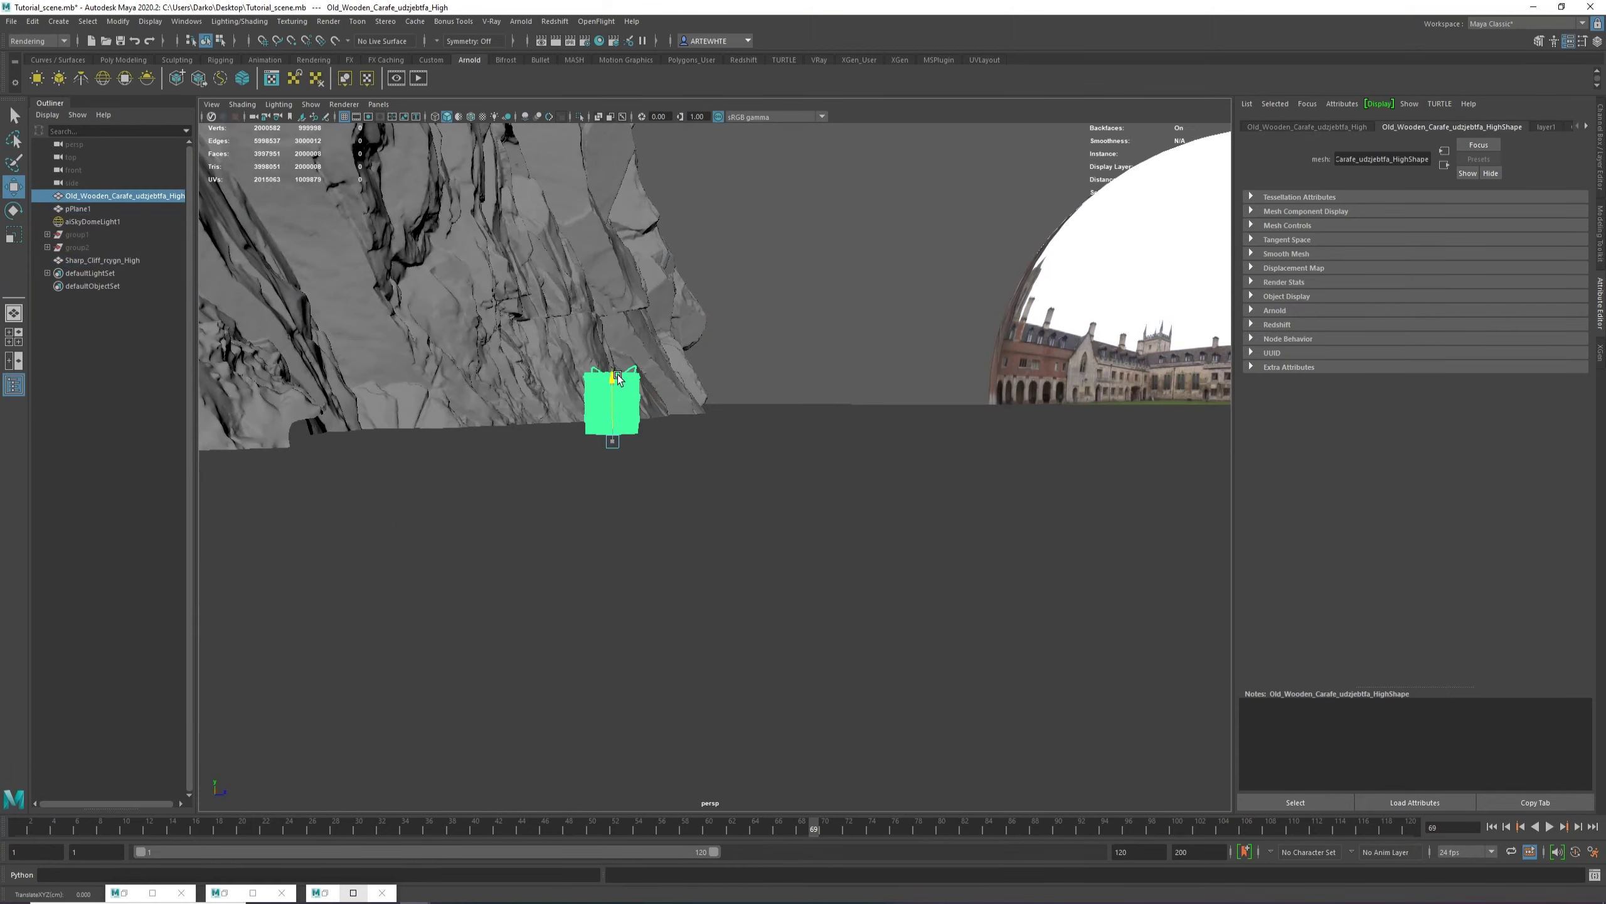
drag(624, 391, 619, 369)
Compare the wooden carafe's size with the cliff from several angles and distances.
key(f)
scroll(658, 396, down, 10)
click(807, 435)
alt+drag(807, 435, 738, 467)
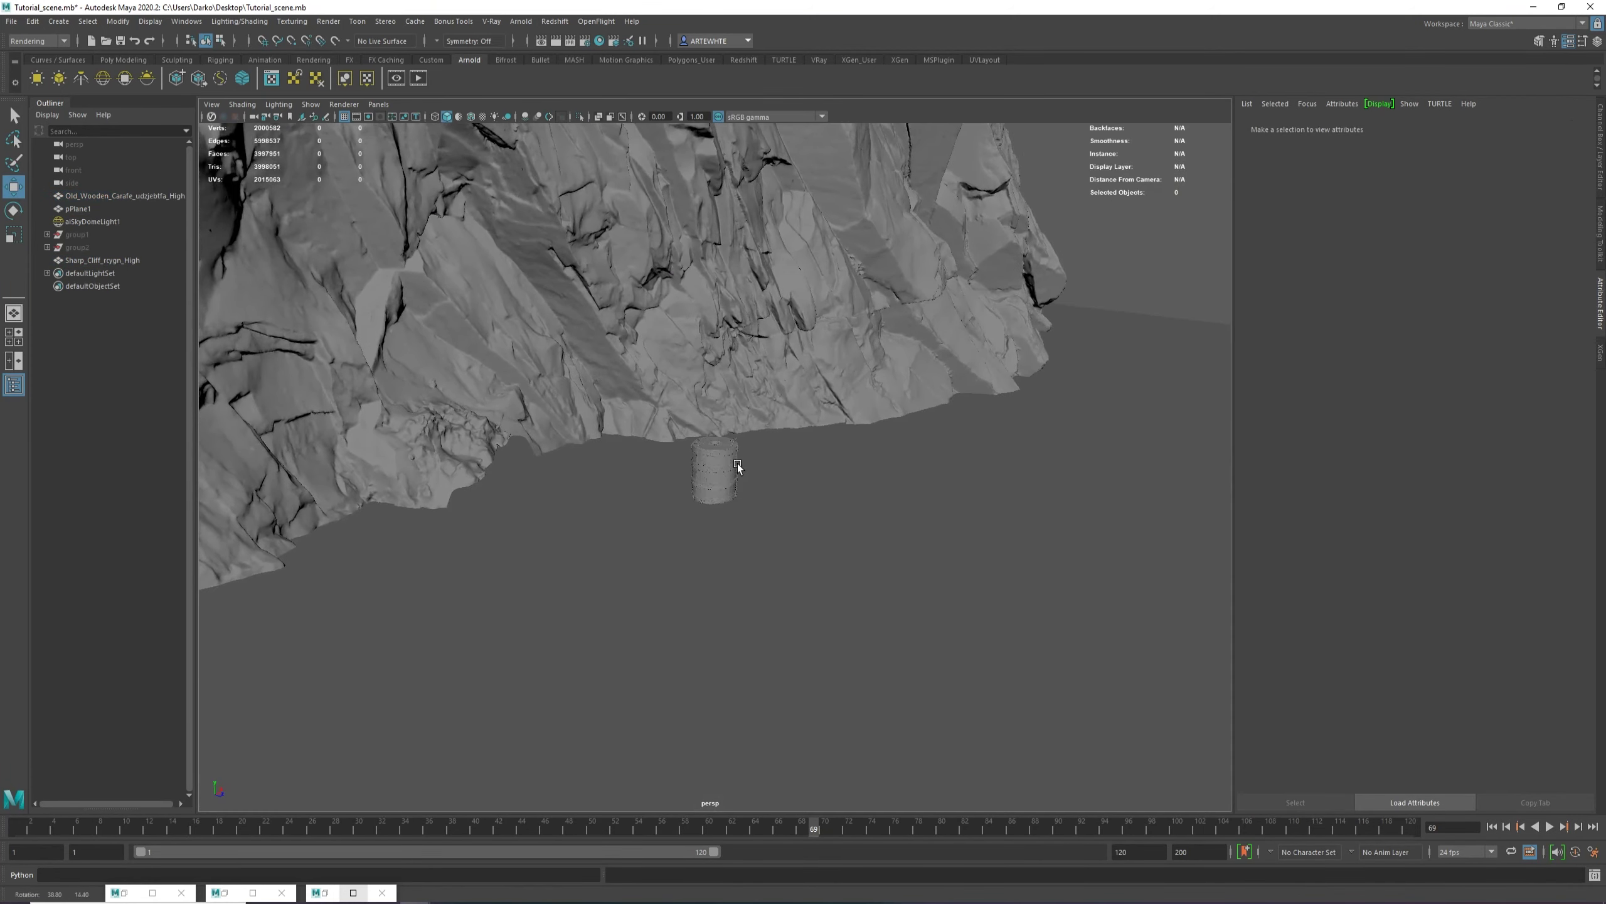
click(823, 562)
alt+drag(824, 562, 712, 391)
click(704, 453)
scroll(790, 445, down, 4)
alt+drag(519, 490, 653, 505)
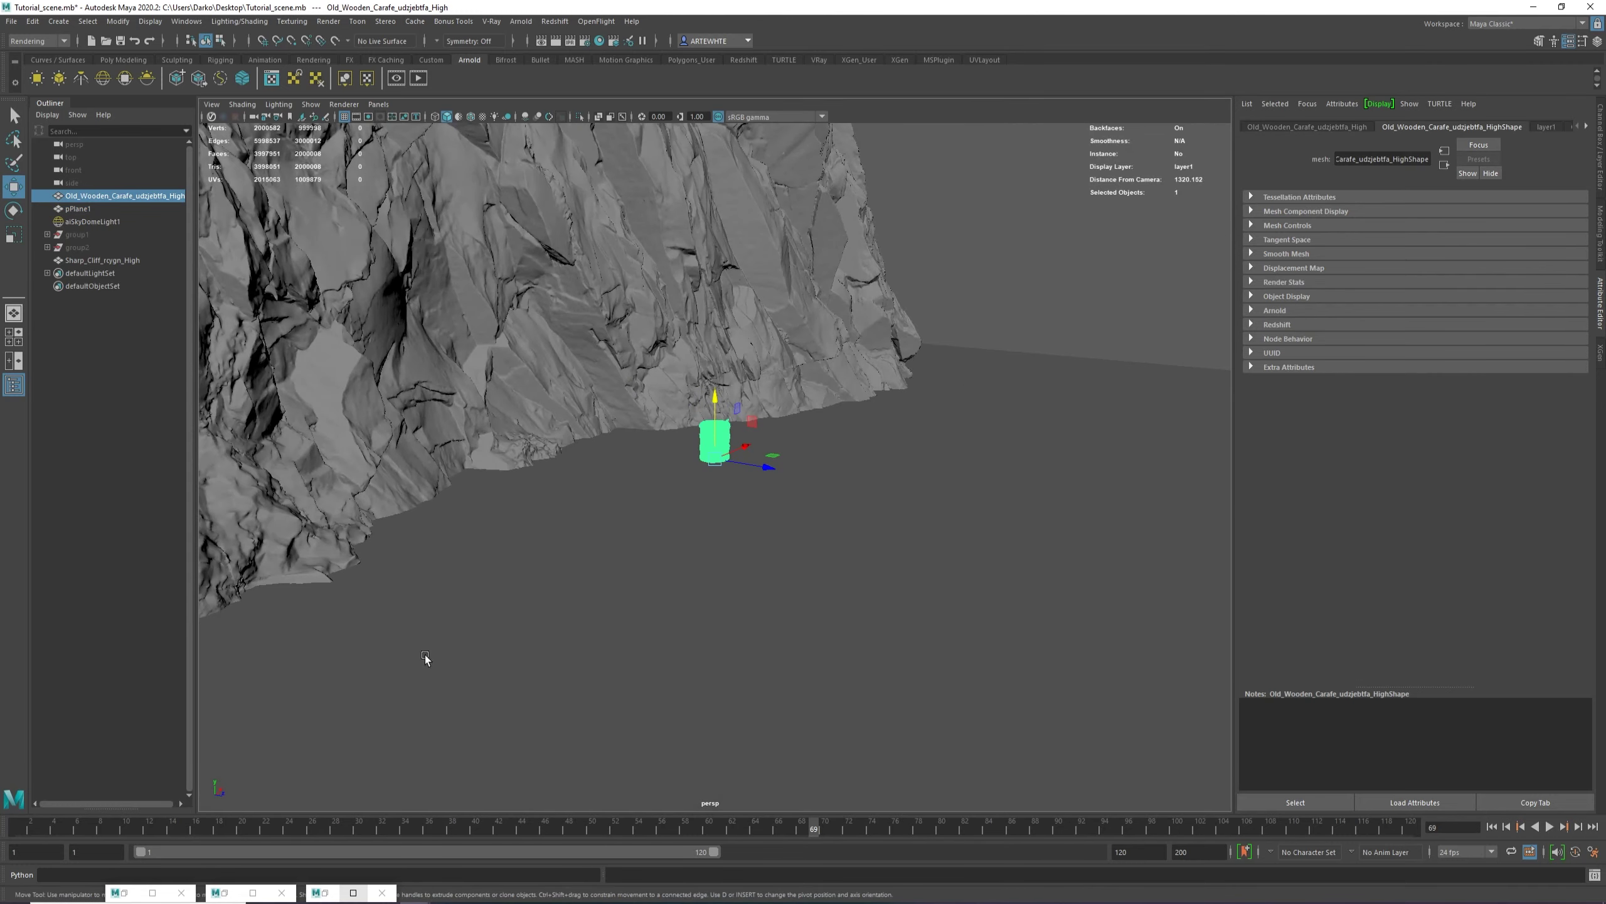
alt+drag(425, 658, 644, 548)
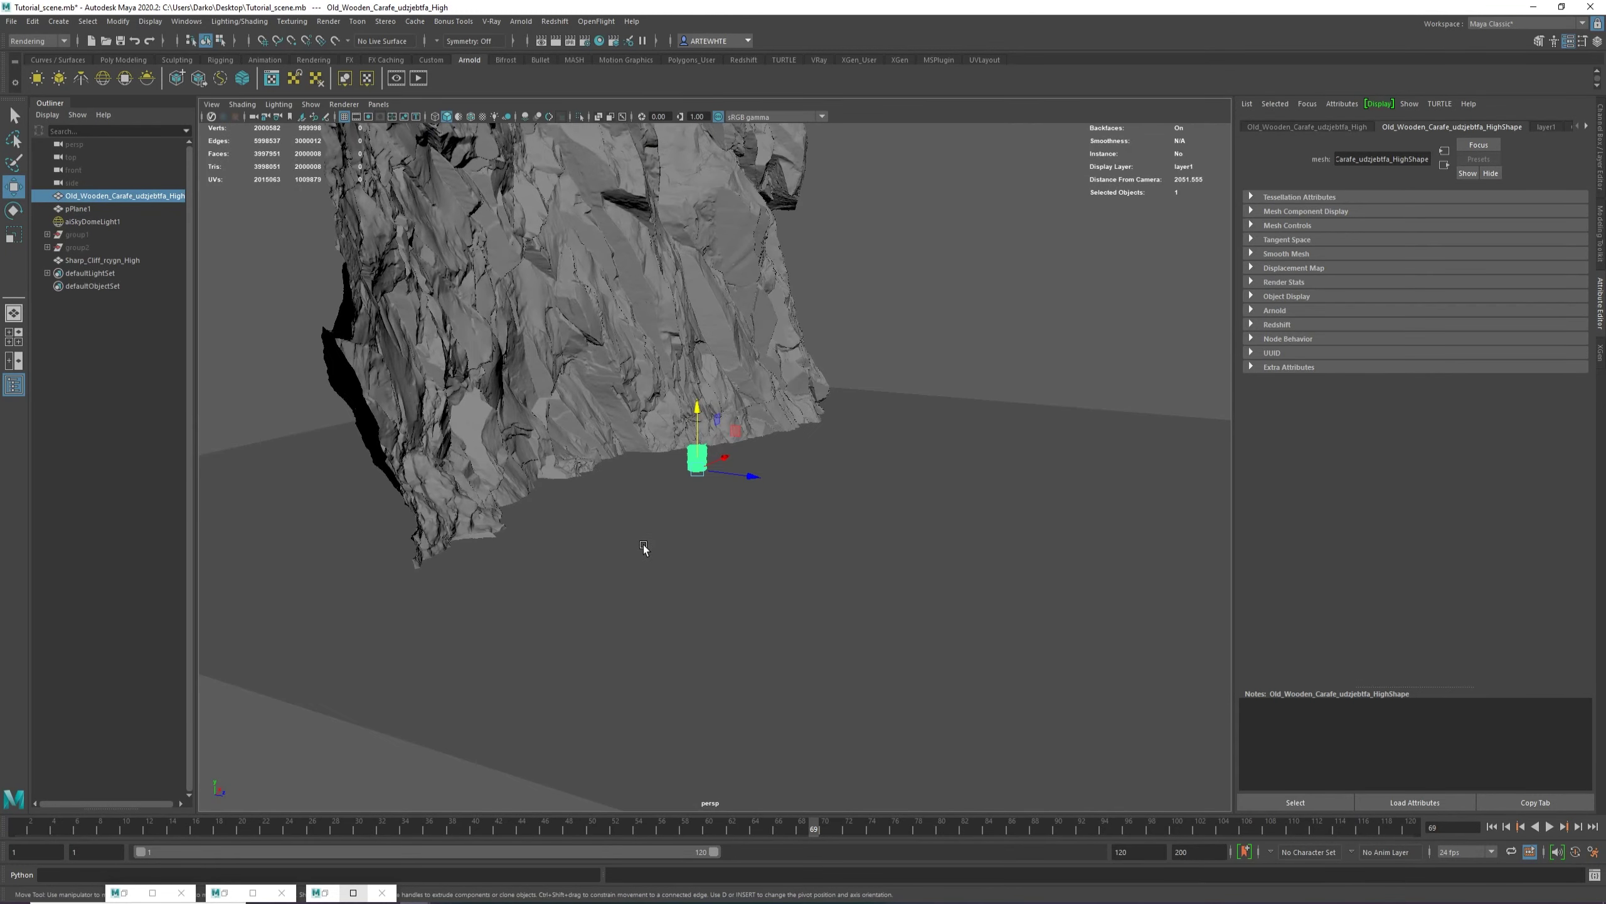
Switch to Quixel Bridge and browse the free Surfaces category and its full list of materials.
key(alt+Tab)
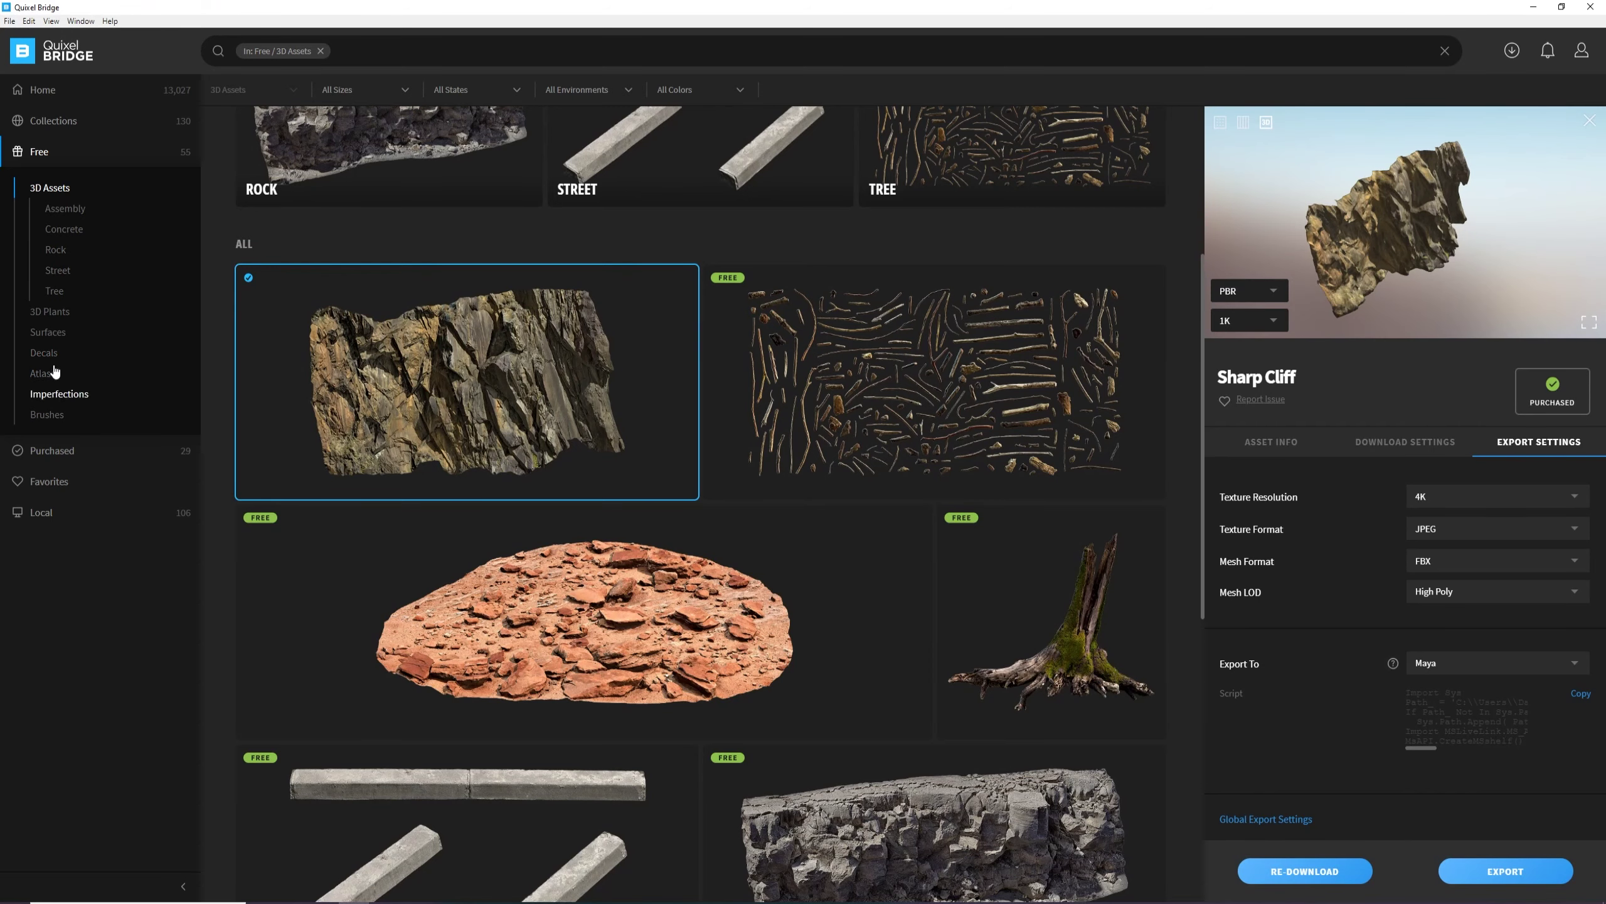
click(49, 333)
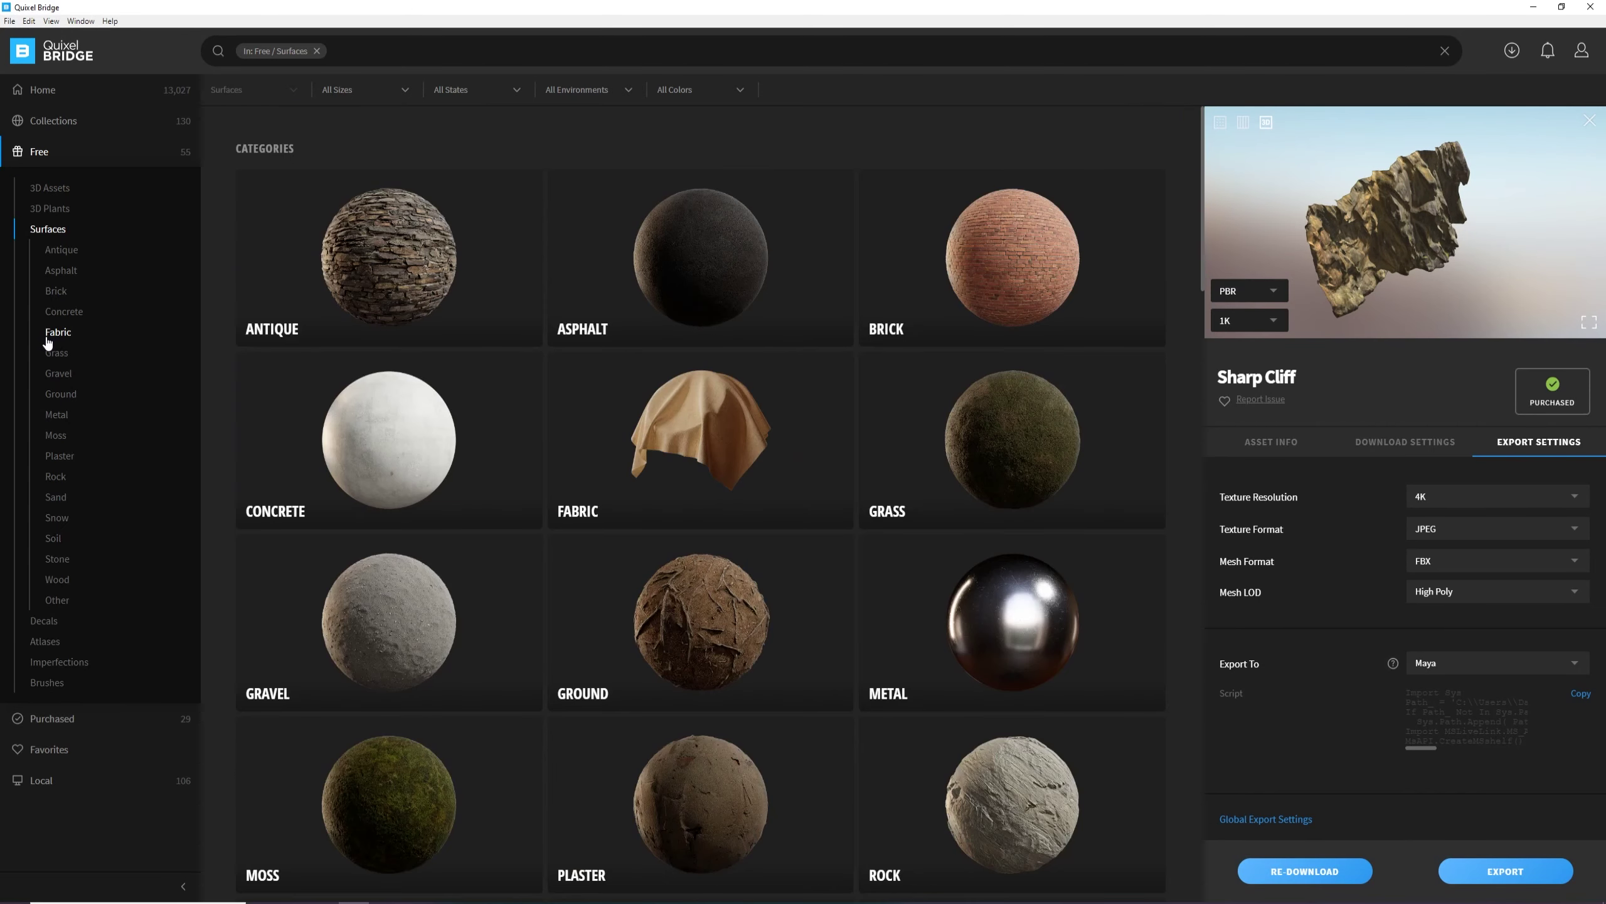
scroll(991, 293, down, 5)
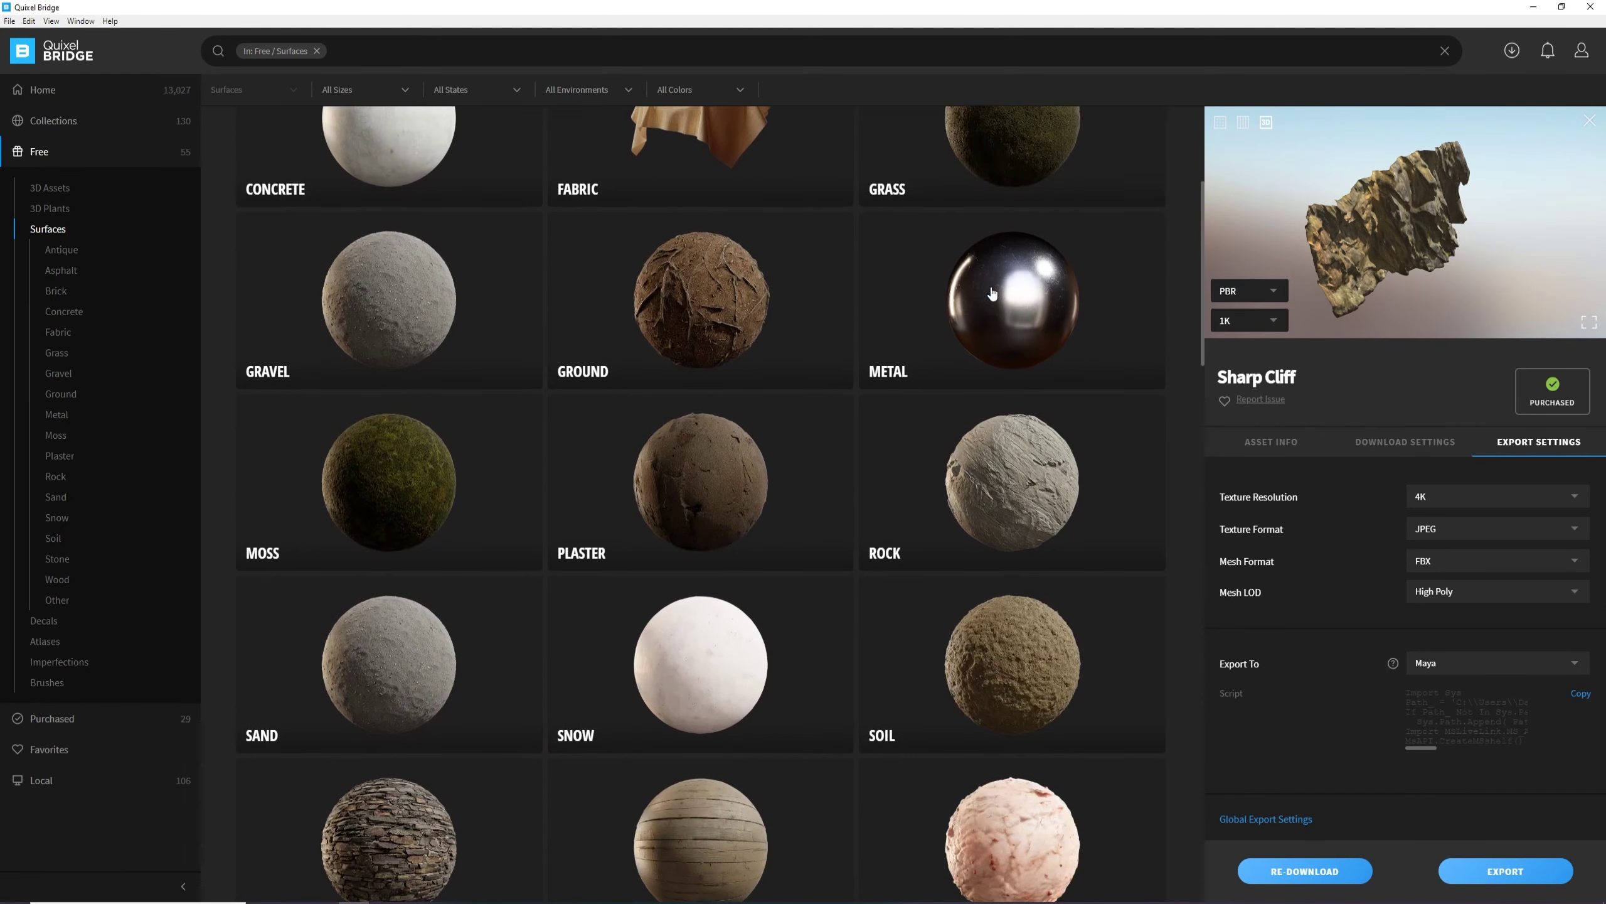
scroll(509, 576, down, 5)
scroll(335, 471, up, 2)
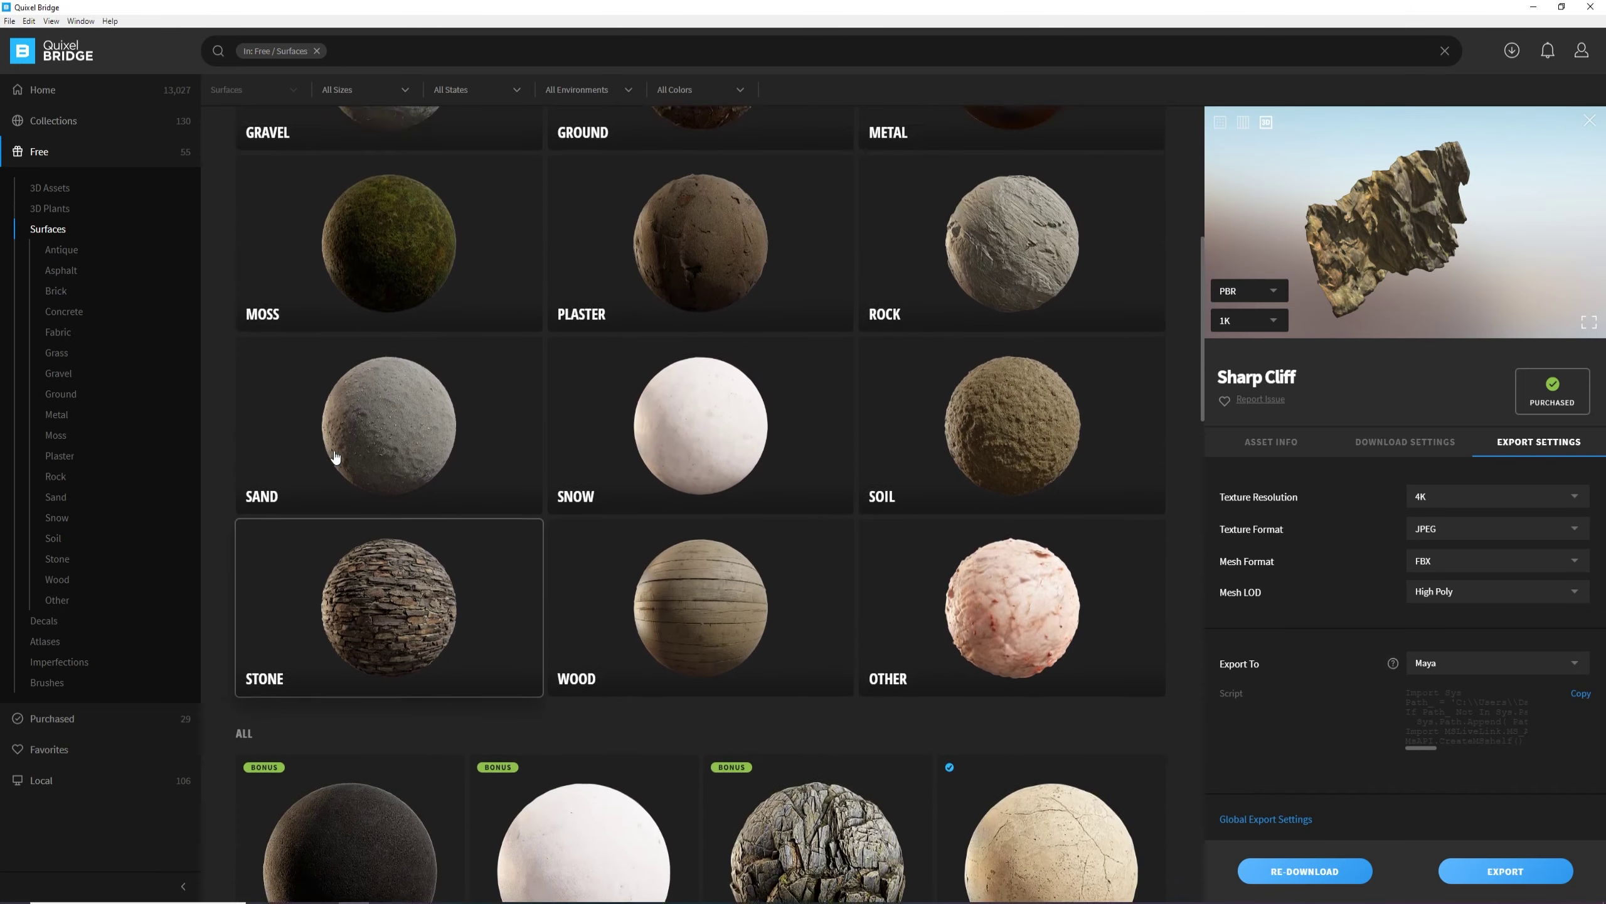
scroll(434, 542, down, 3)
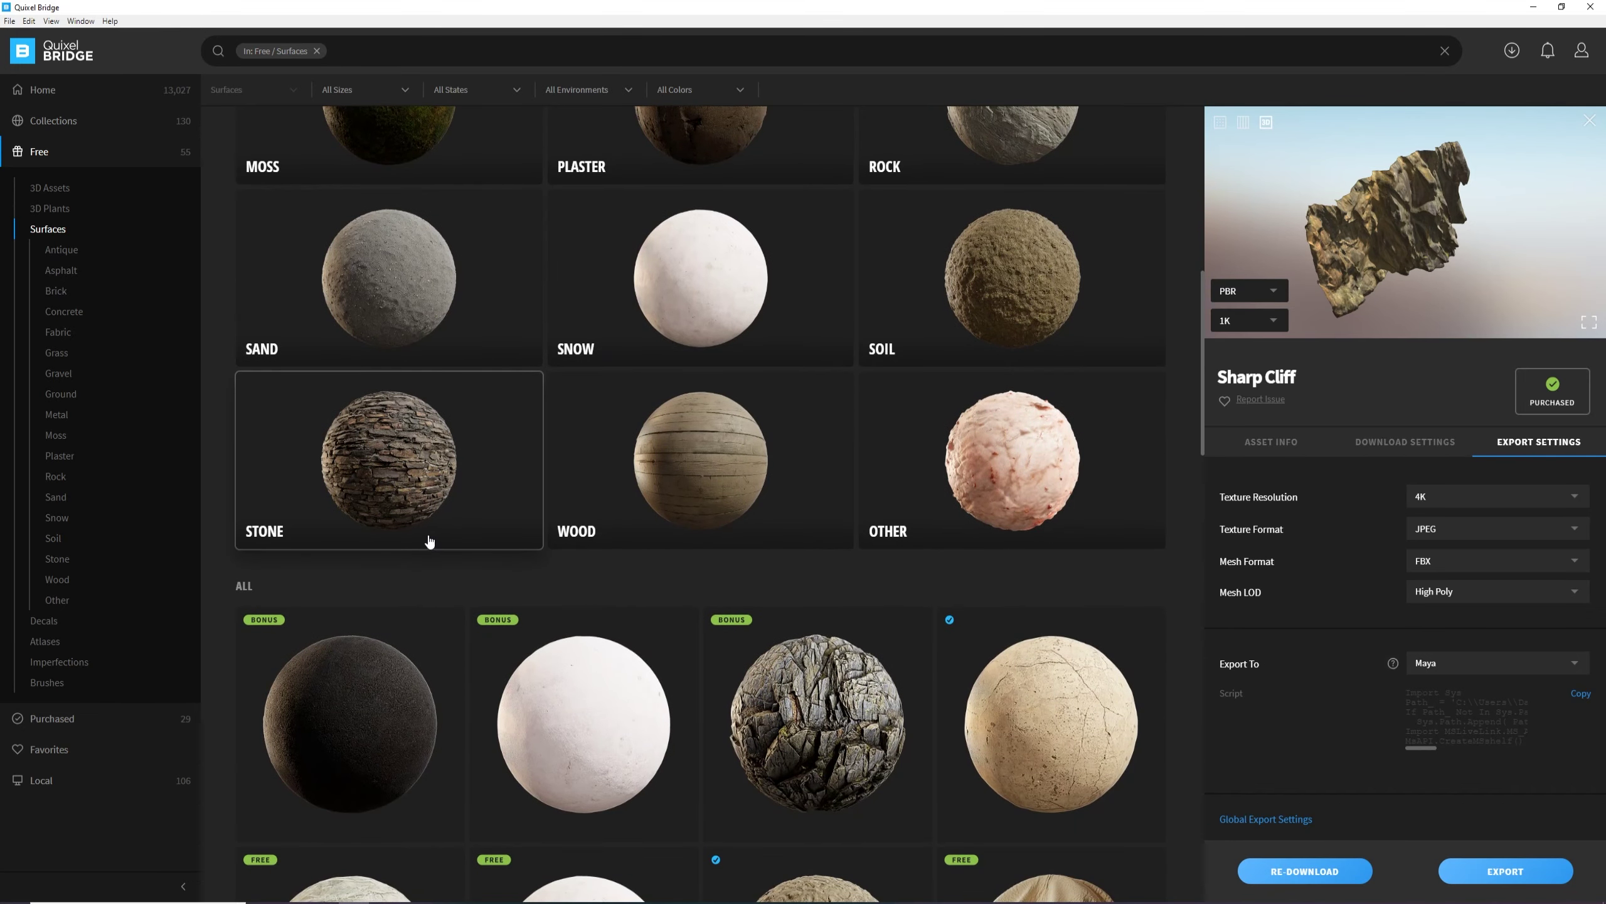
scroll(1083, 460, down, 9)
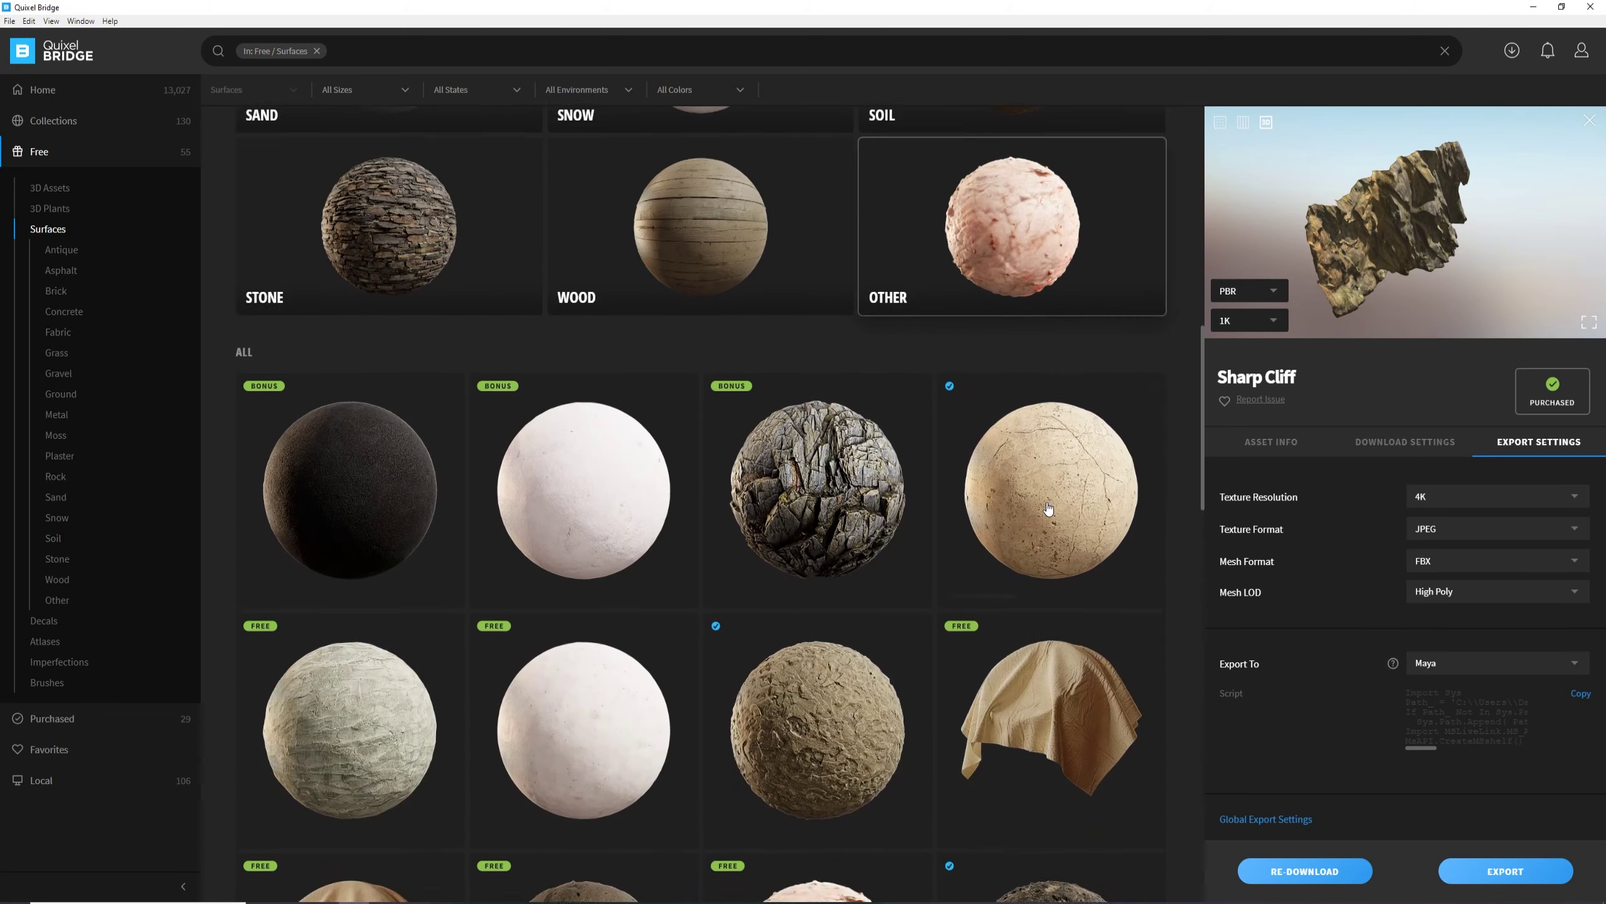
scroll(1048, 508, down, 10)
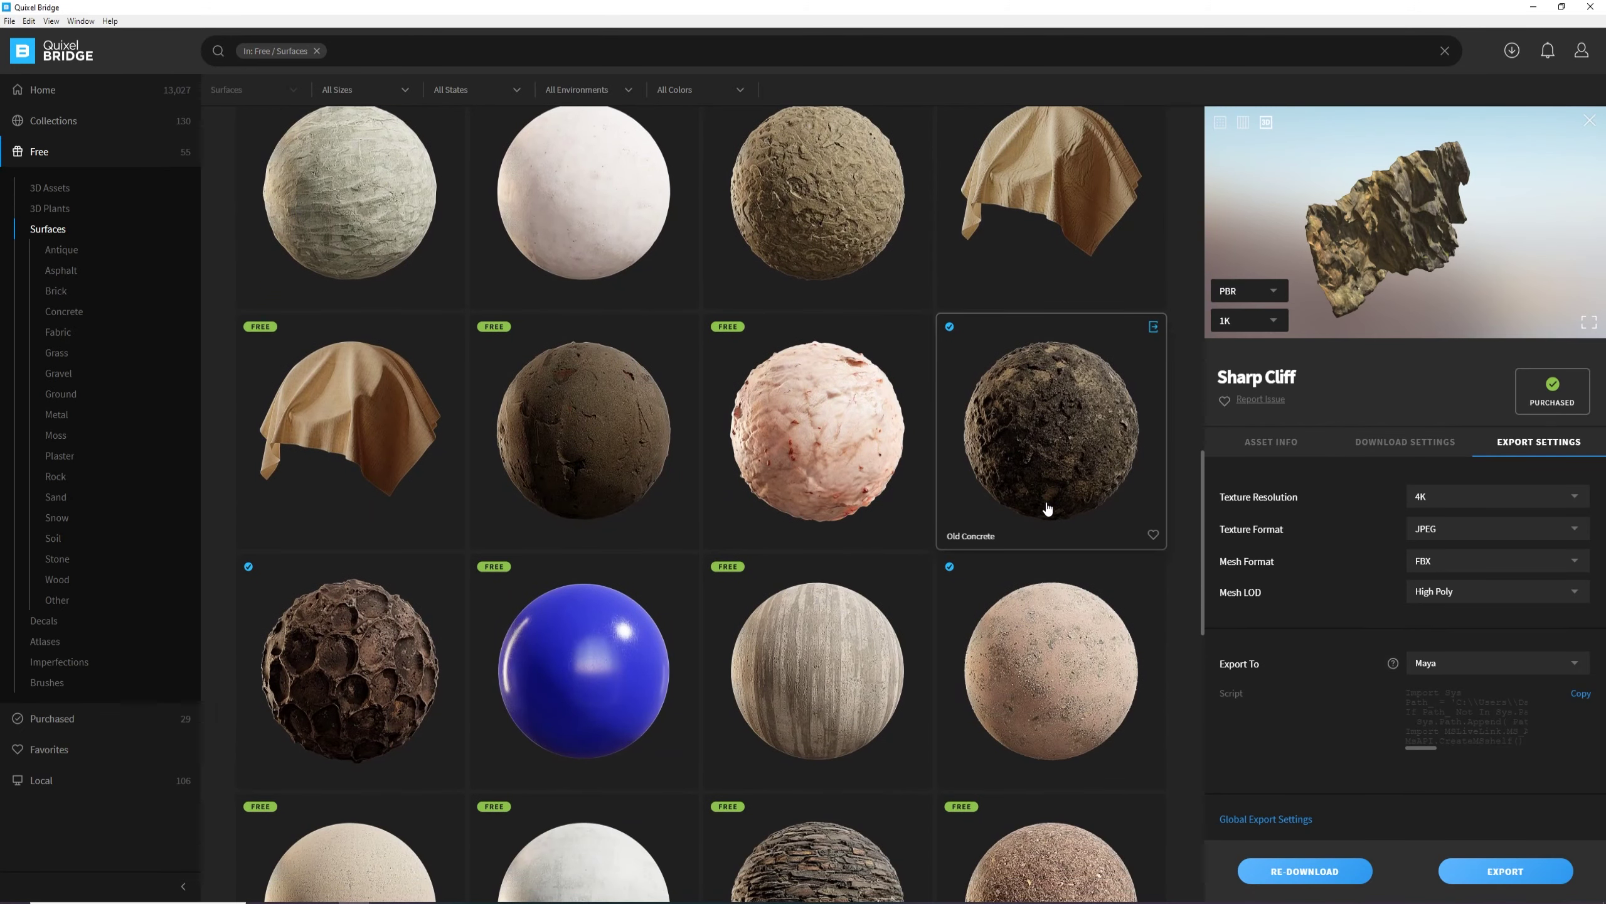
scroll(1048, 508, down, 6)
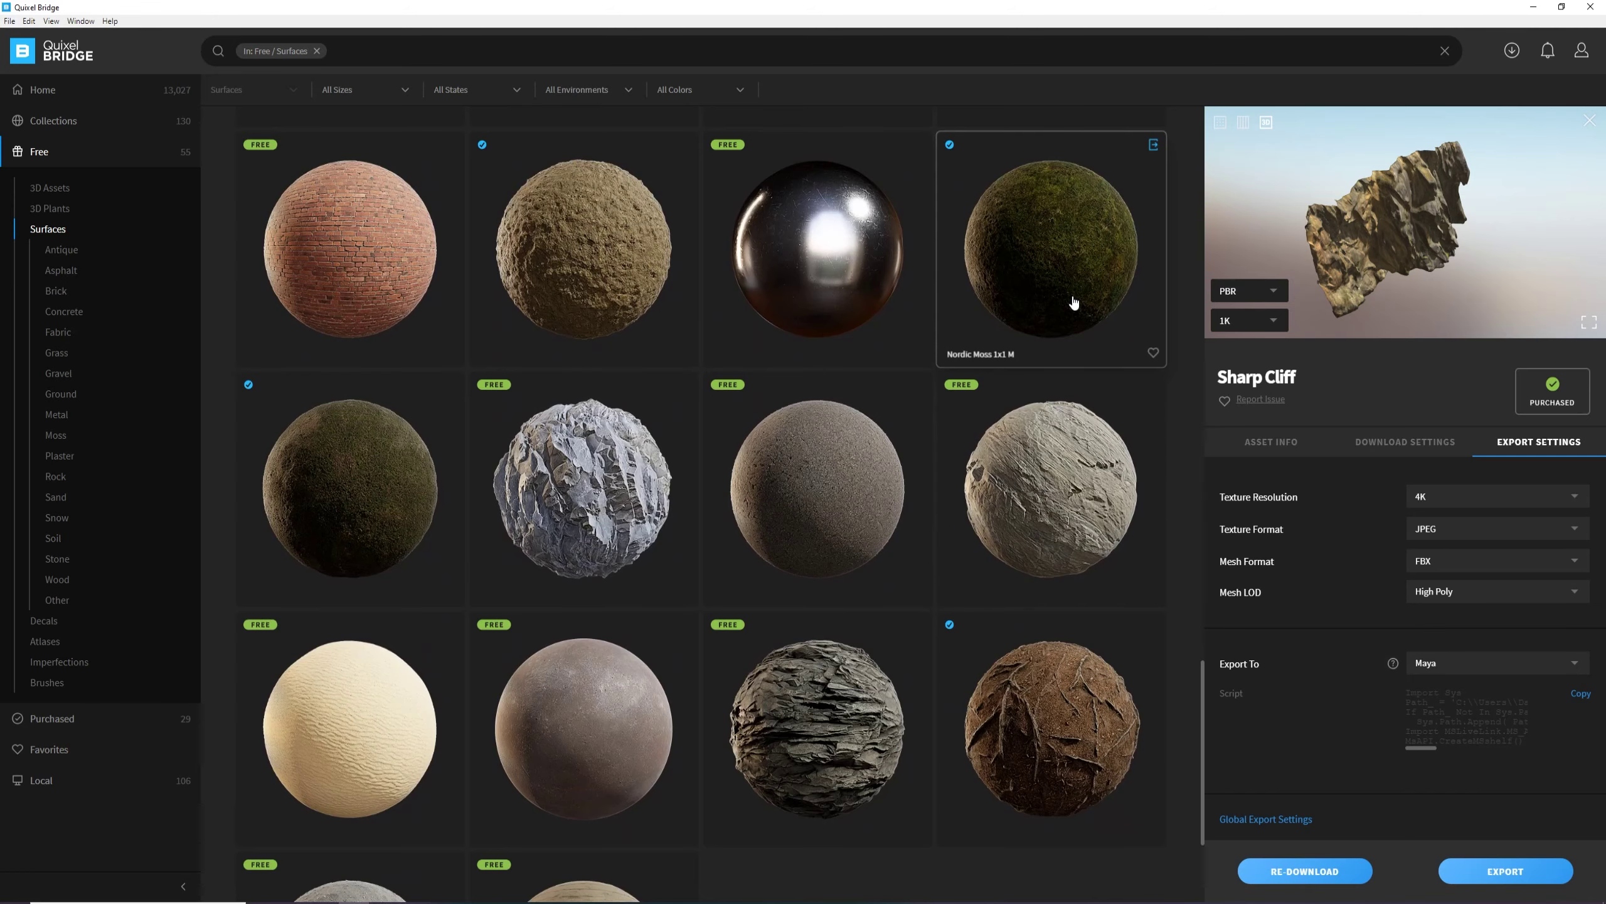
Browse the purchased surfaces, open the Soil category and select the Soil material.
scroll(1073, 303, down, 4)
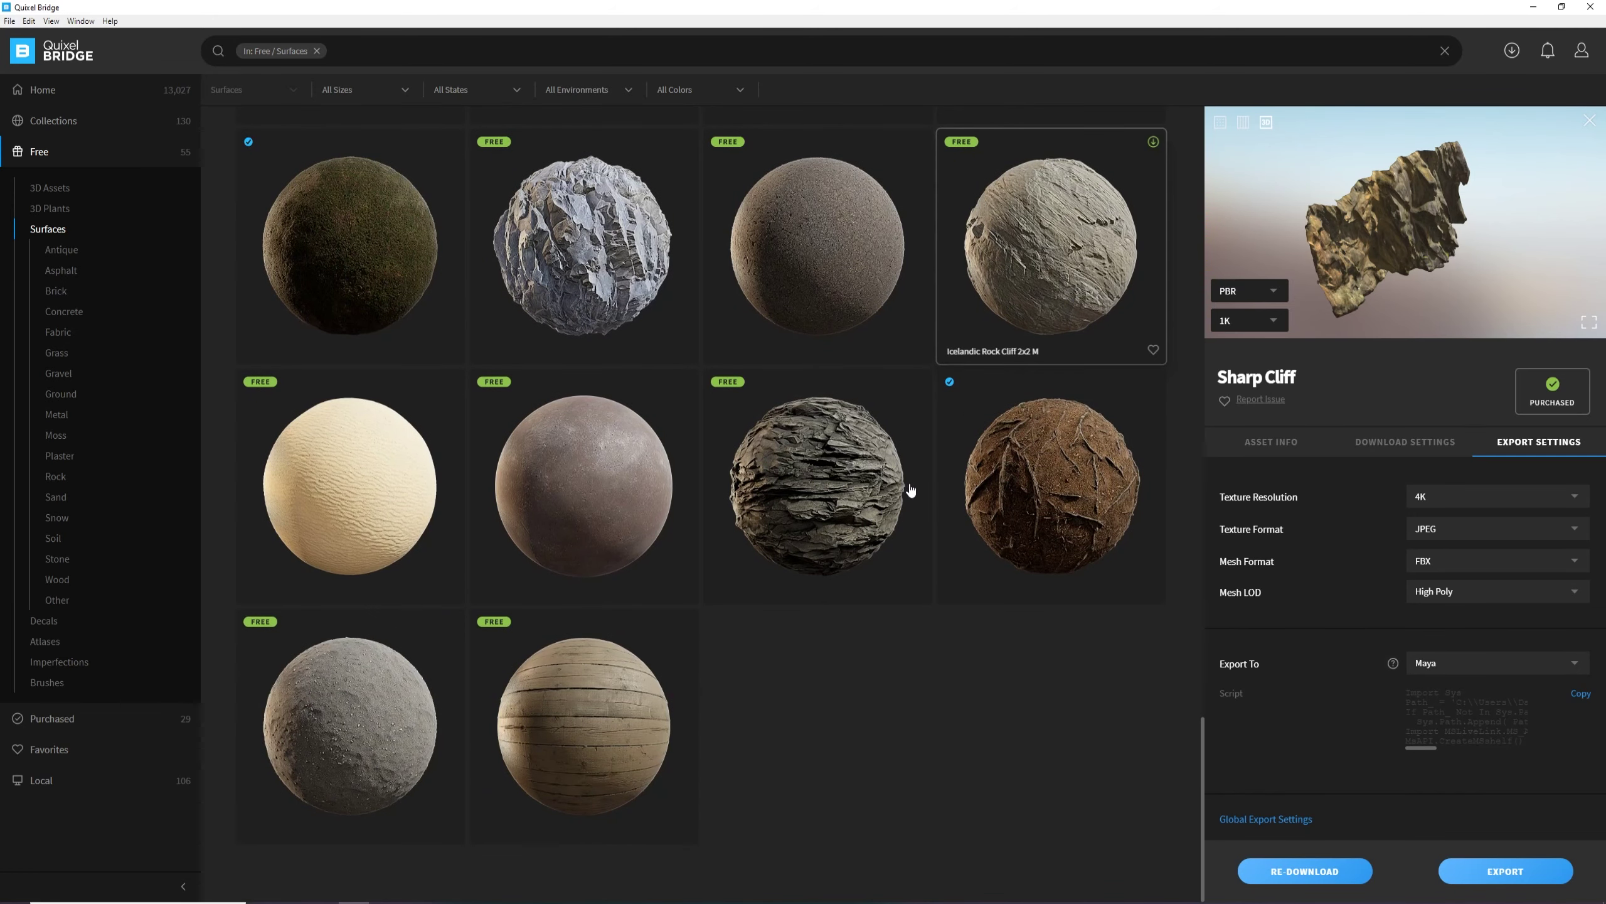
click(52, 718)
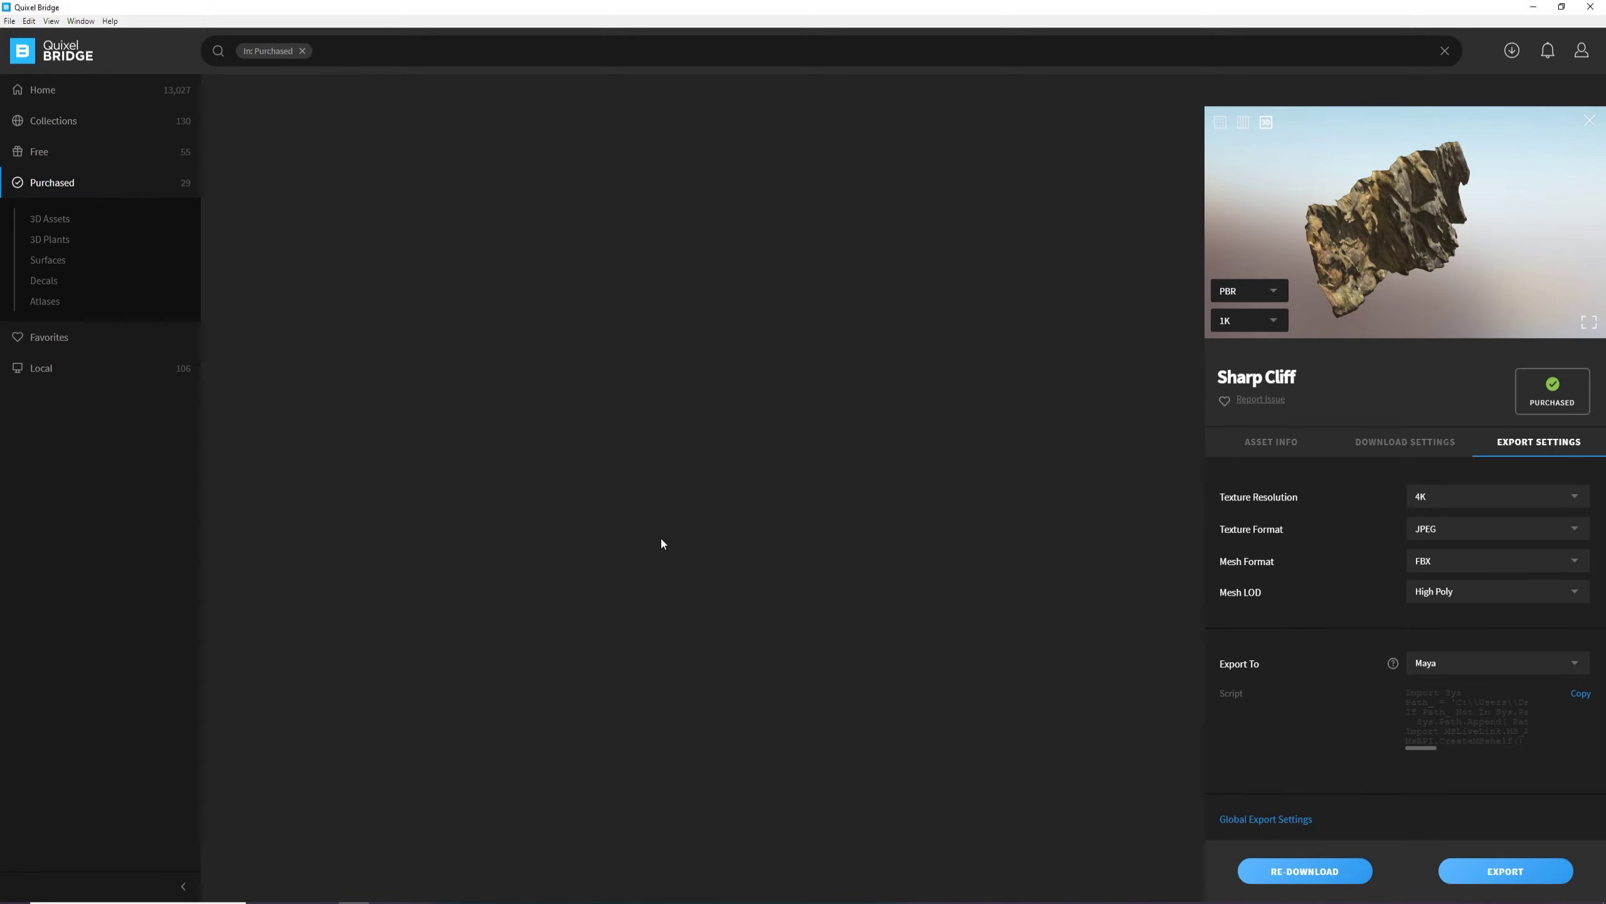
scroll(662, 541, down, 6)
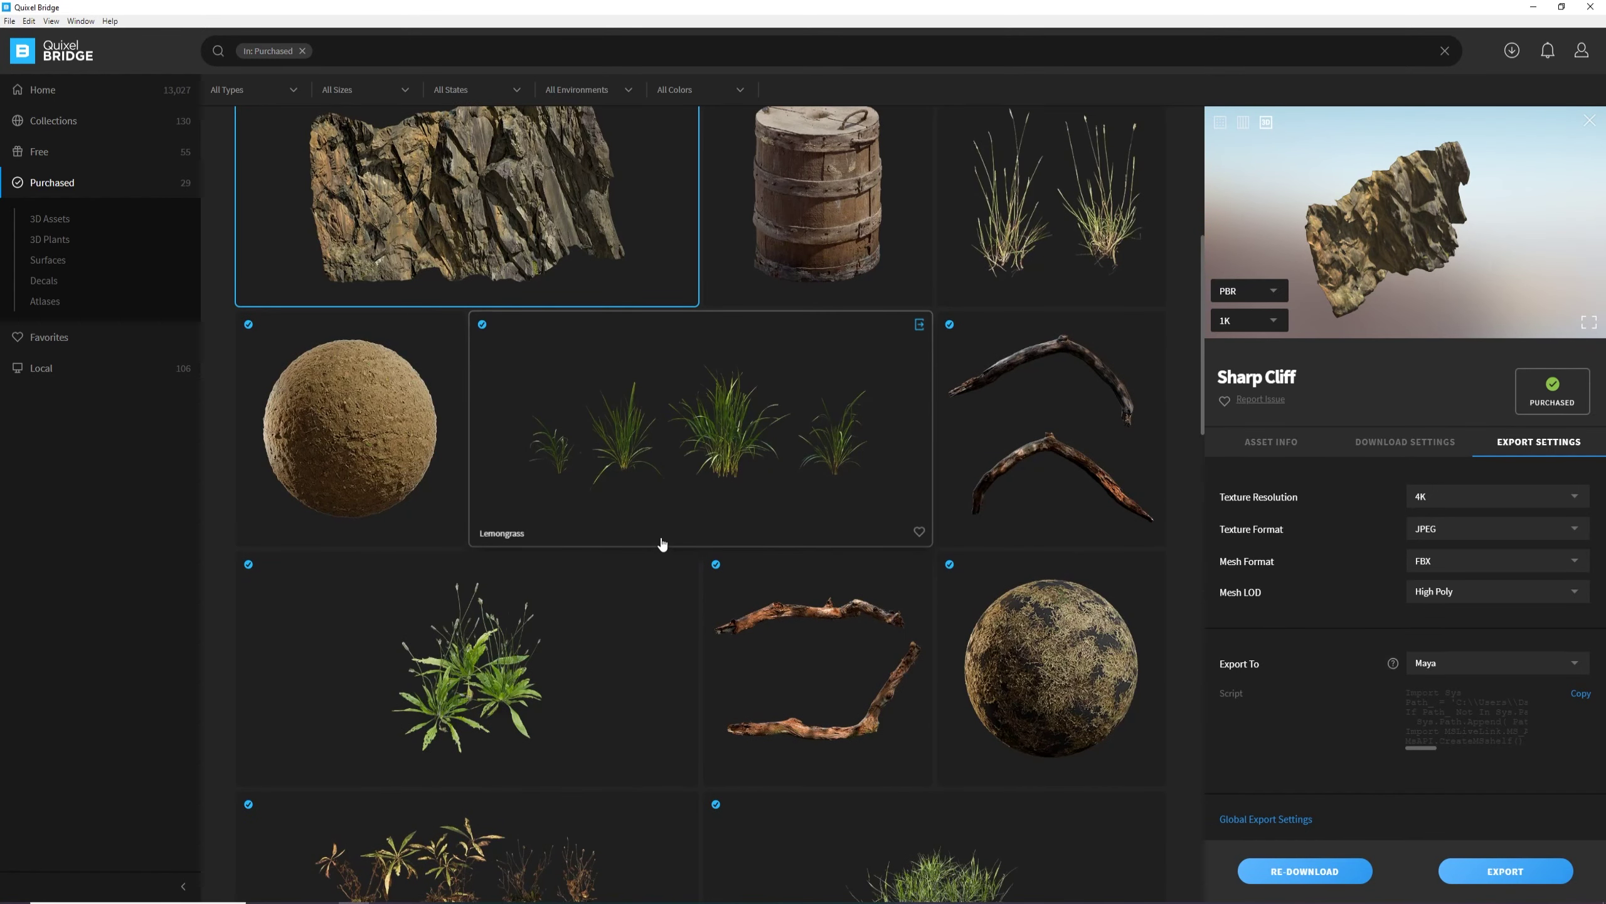
click(55, 268)
scroll(626, 481, down, 3)
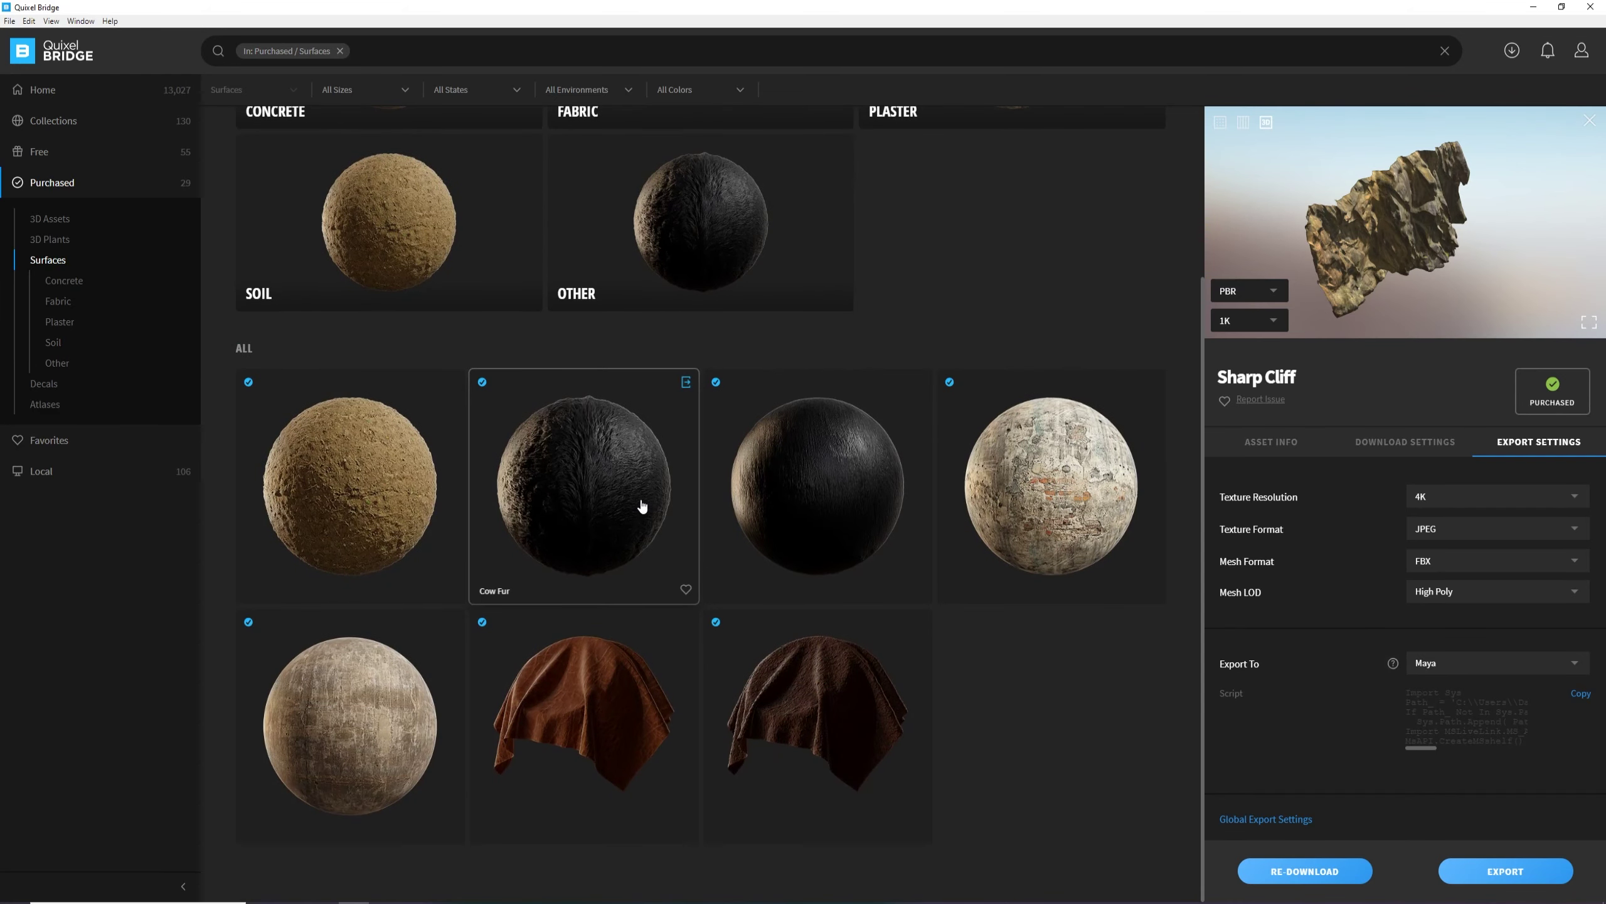
scroll(642, 506, up, 3)
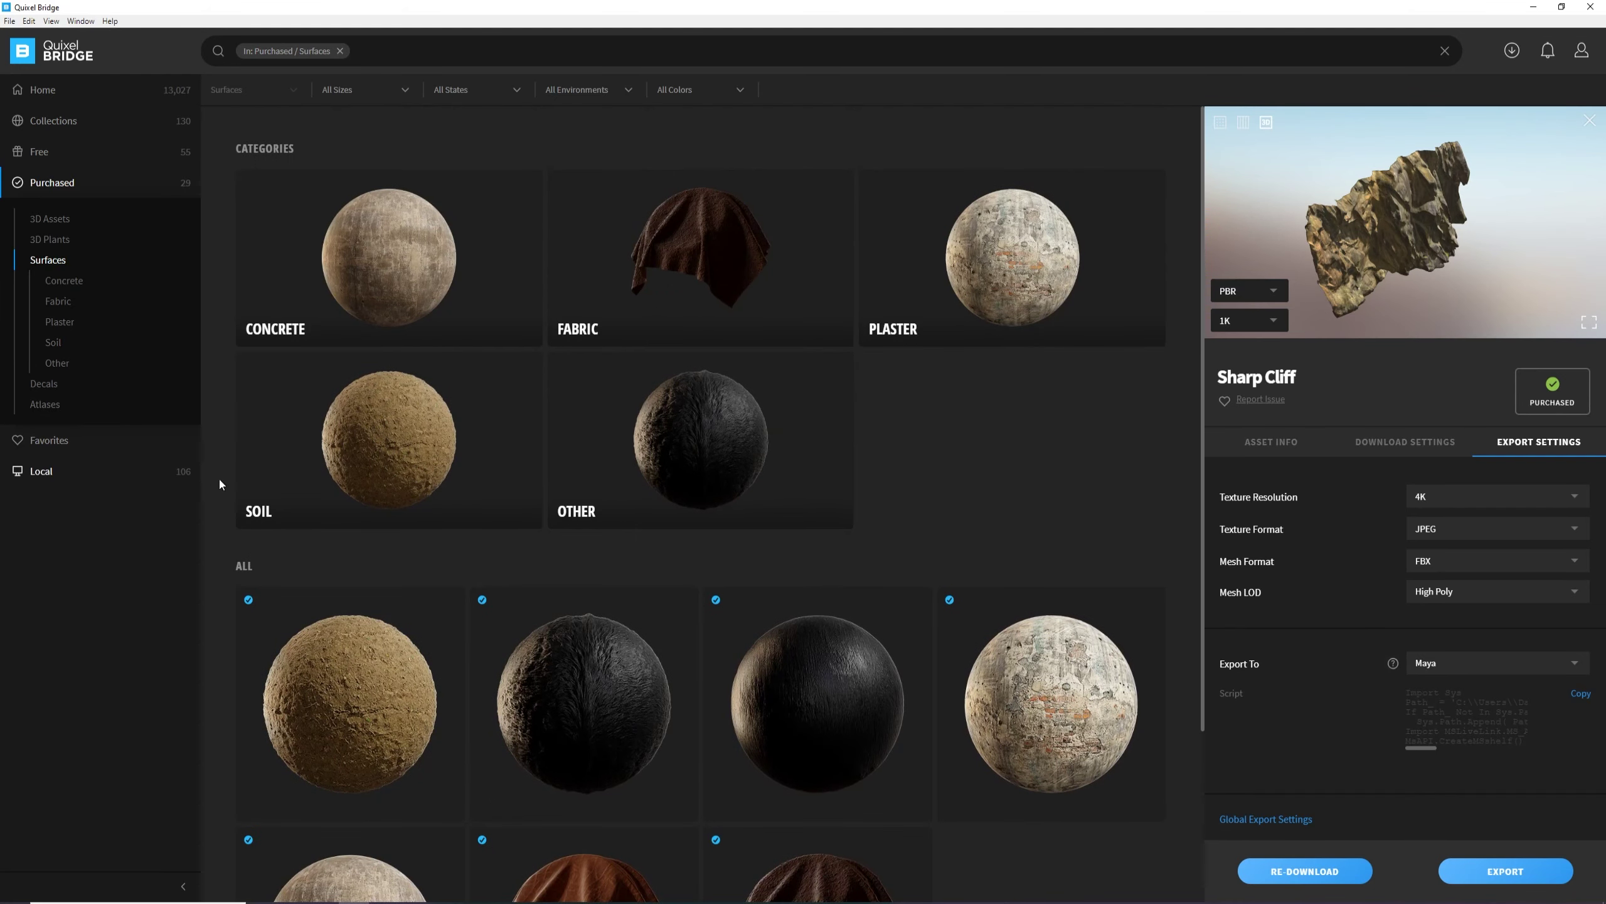
scroll(419, 384, down, 3)
click(446, 222)
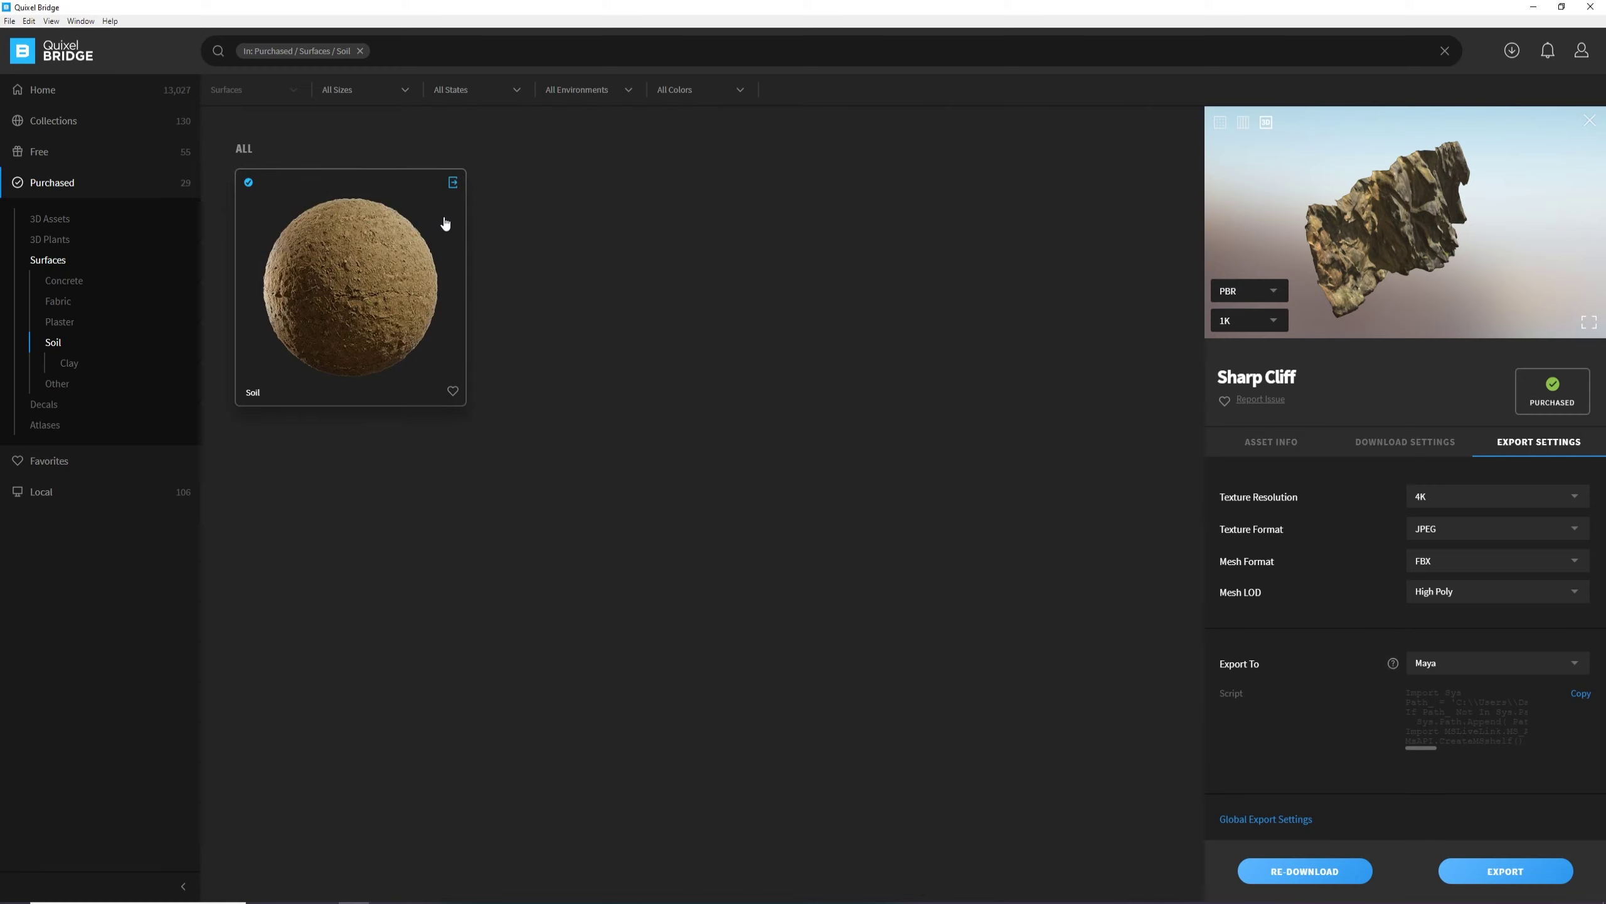
click(352, 289)
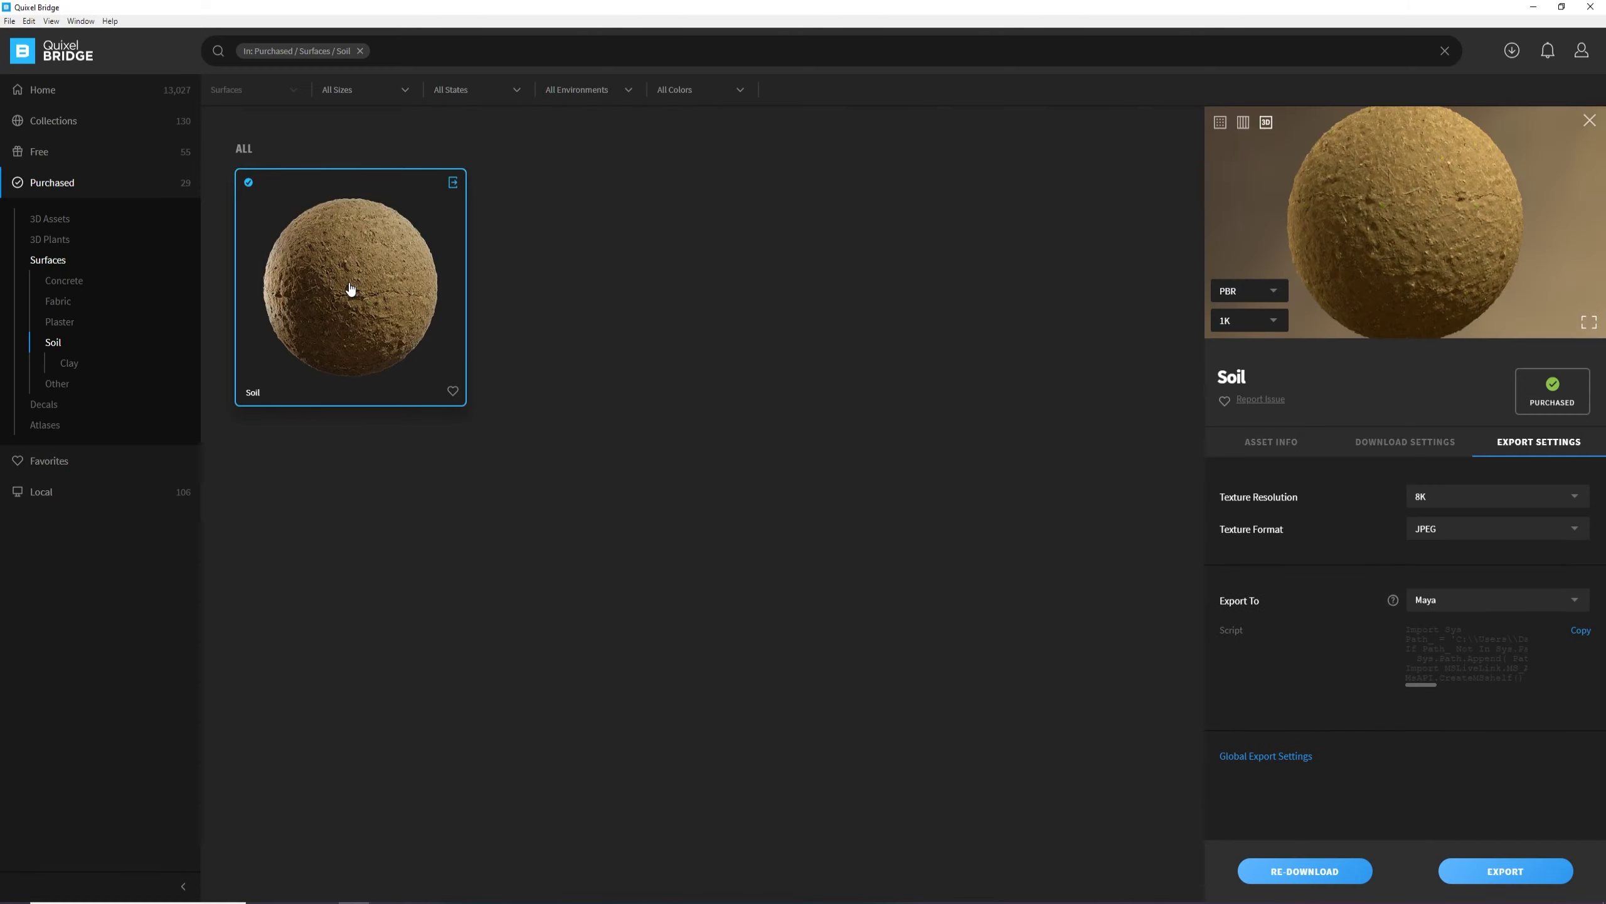
Set the Soil material's texture resolution to 4K, export it to Maya, and switch to Maya's Hypershade.
click(1426, 500)
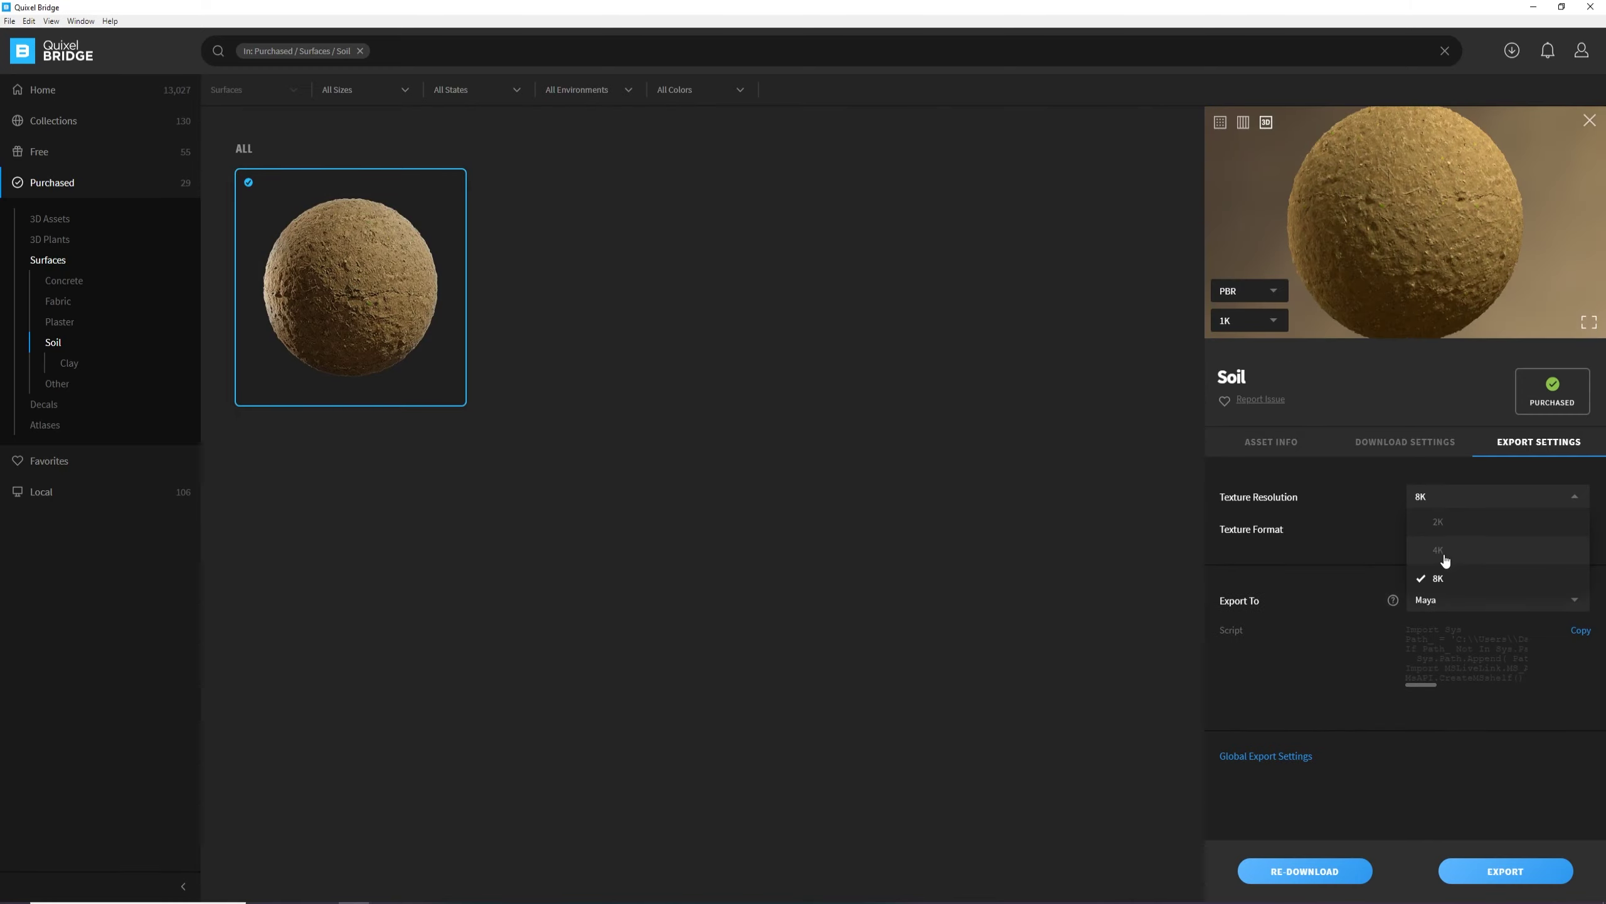
click(1445, 558)
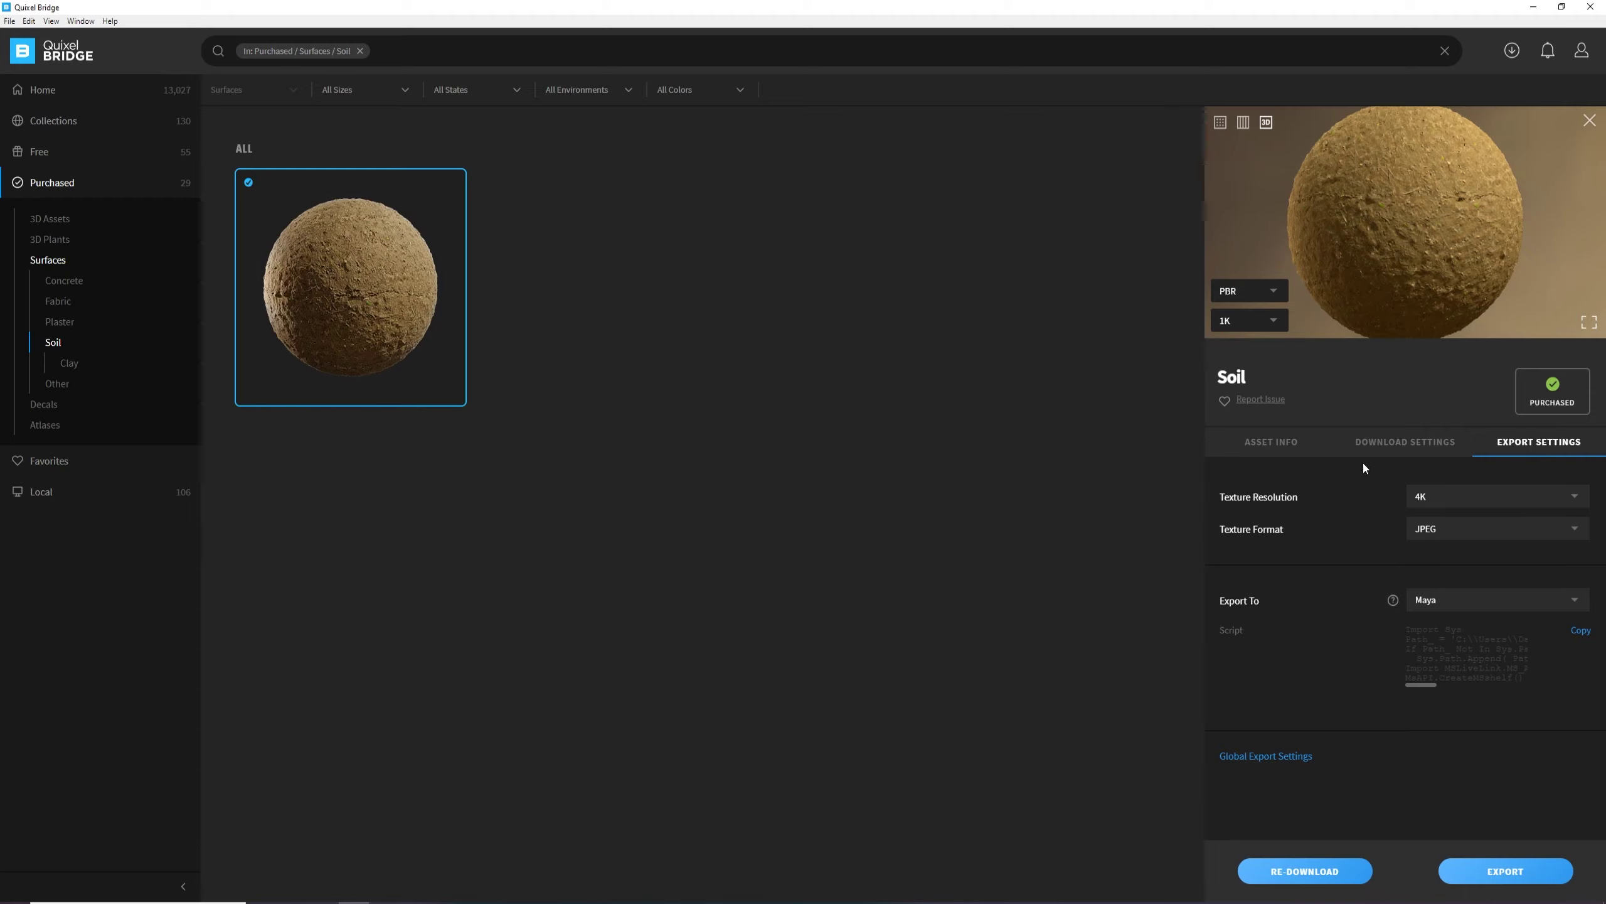
click(1395, 450)
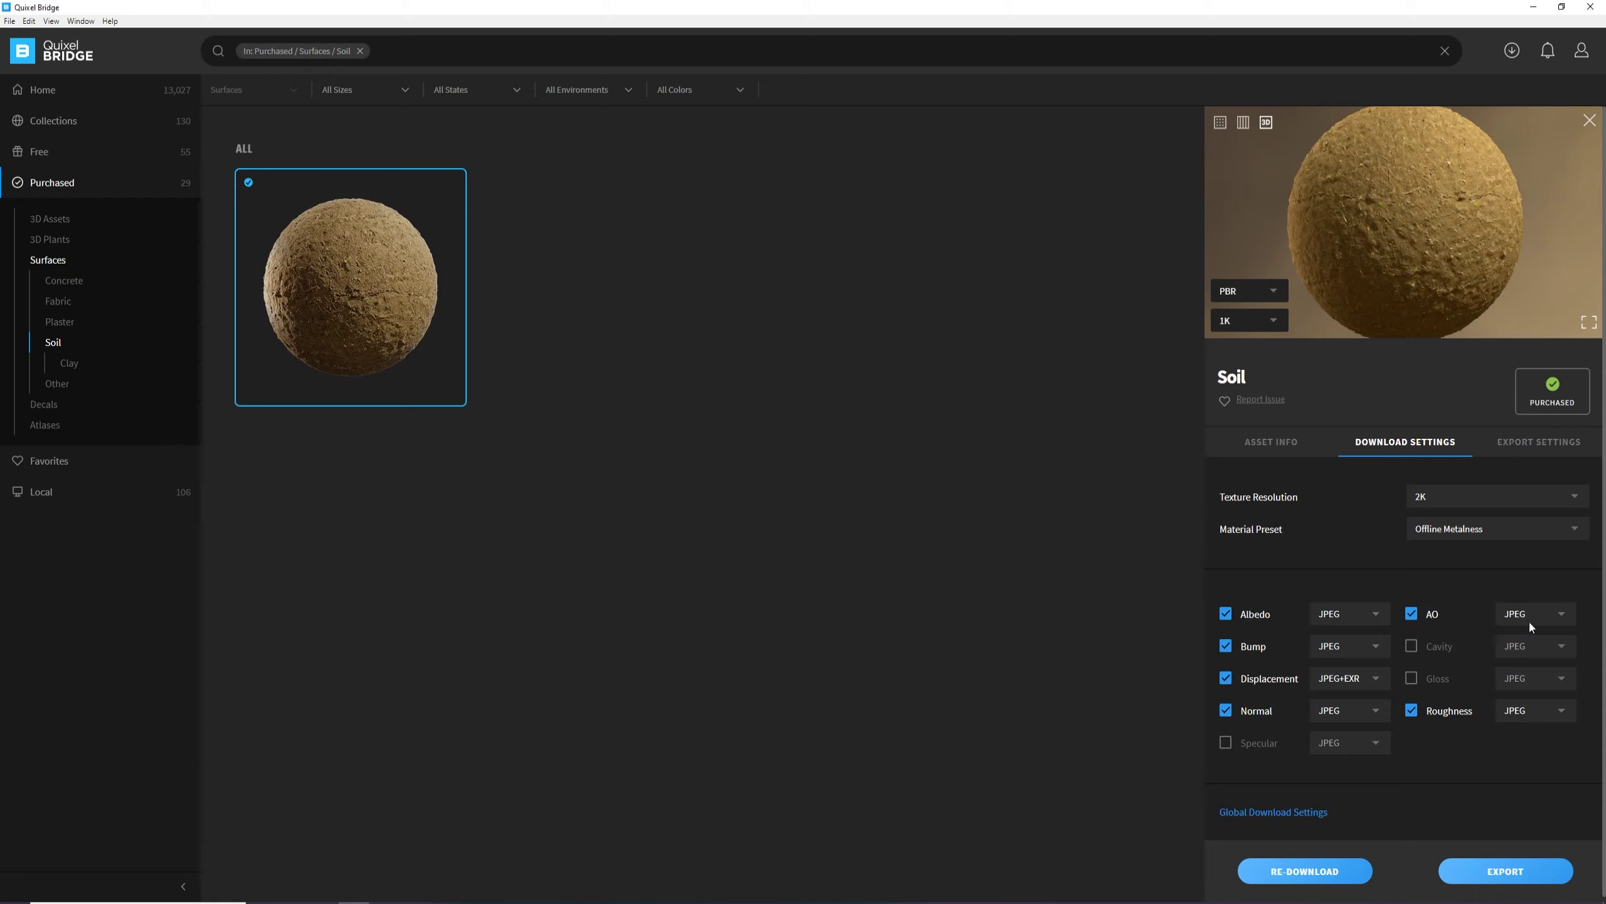
click(1510, 445)
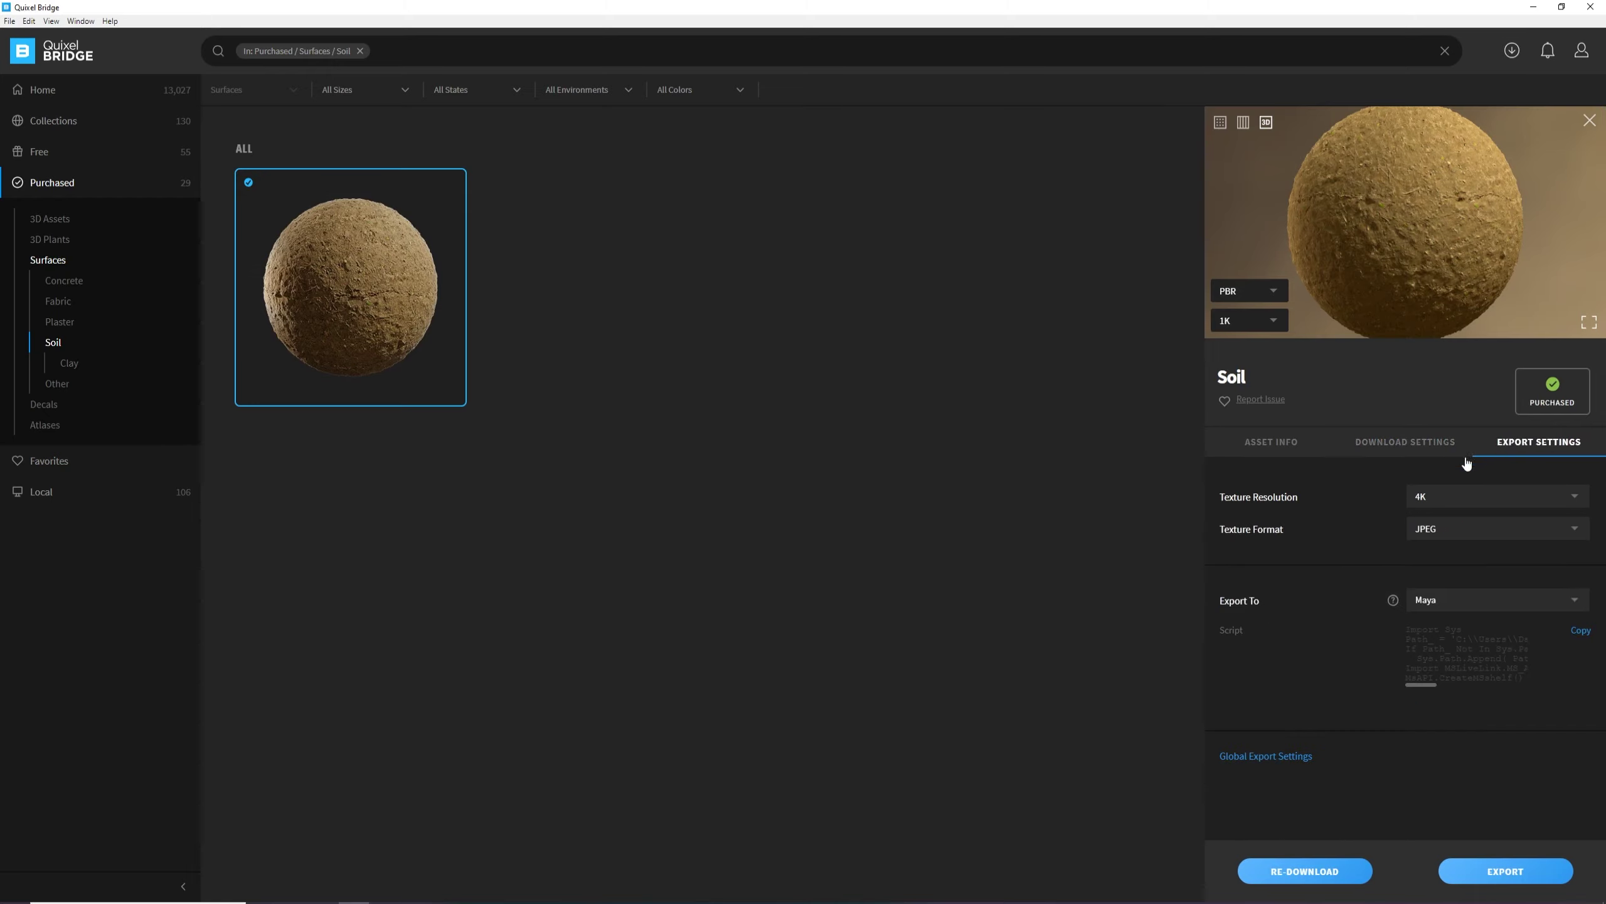
click(1506, 877)
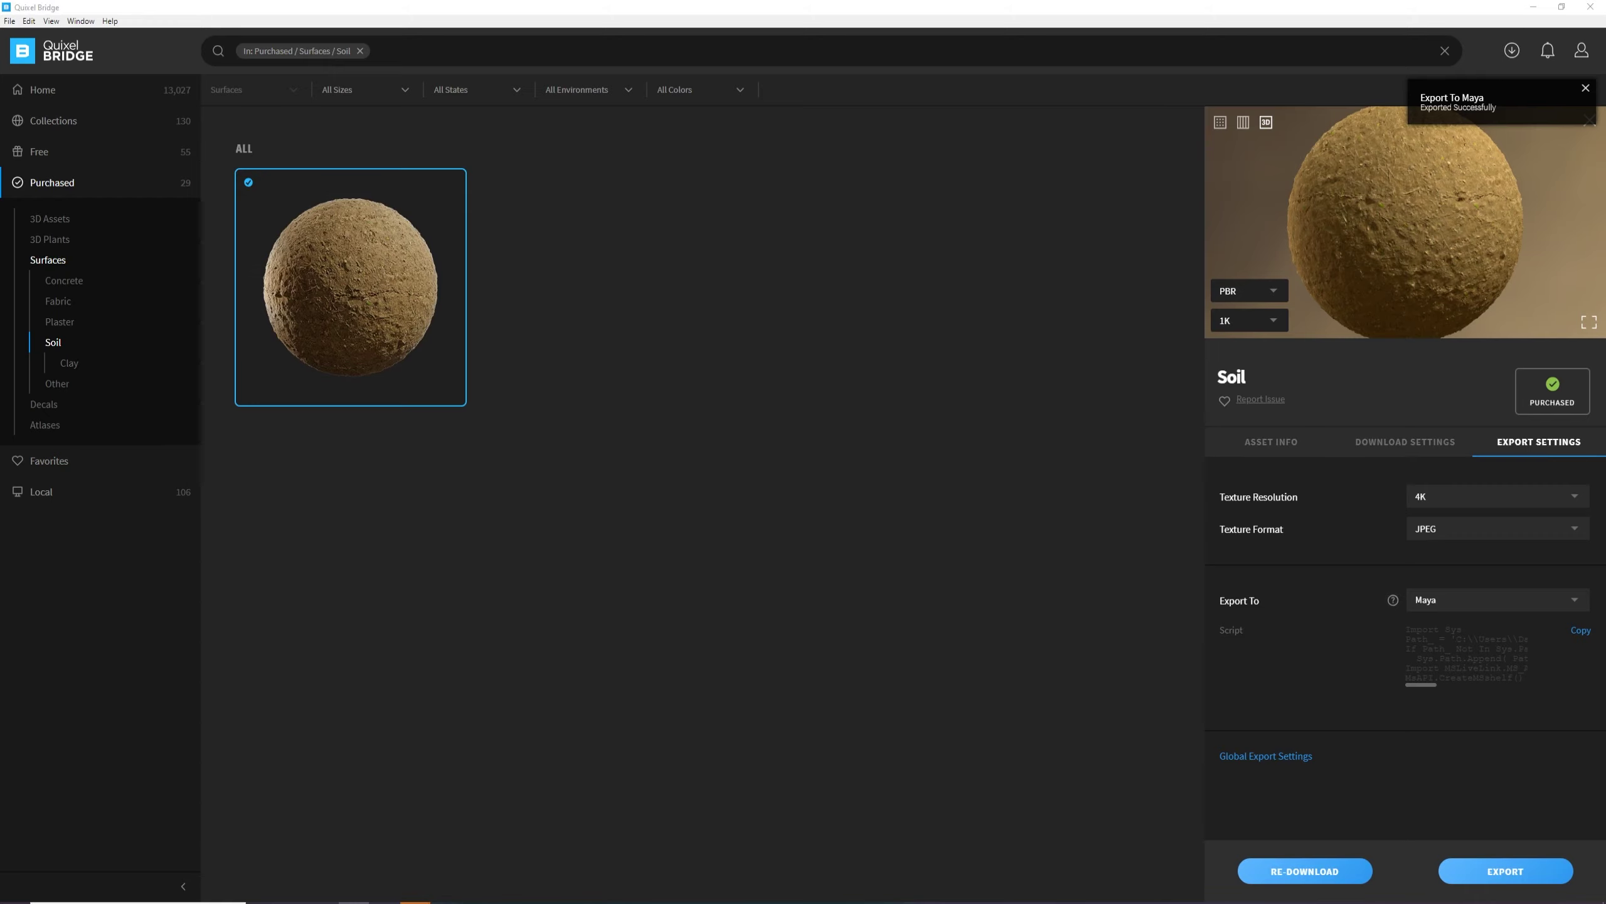
mouse_move(415, 900)
click(500, 851)
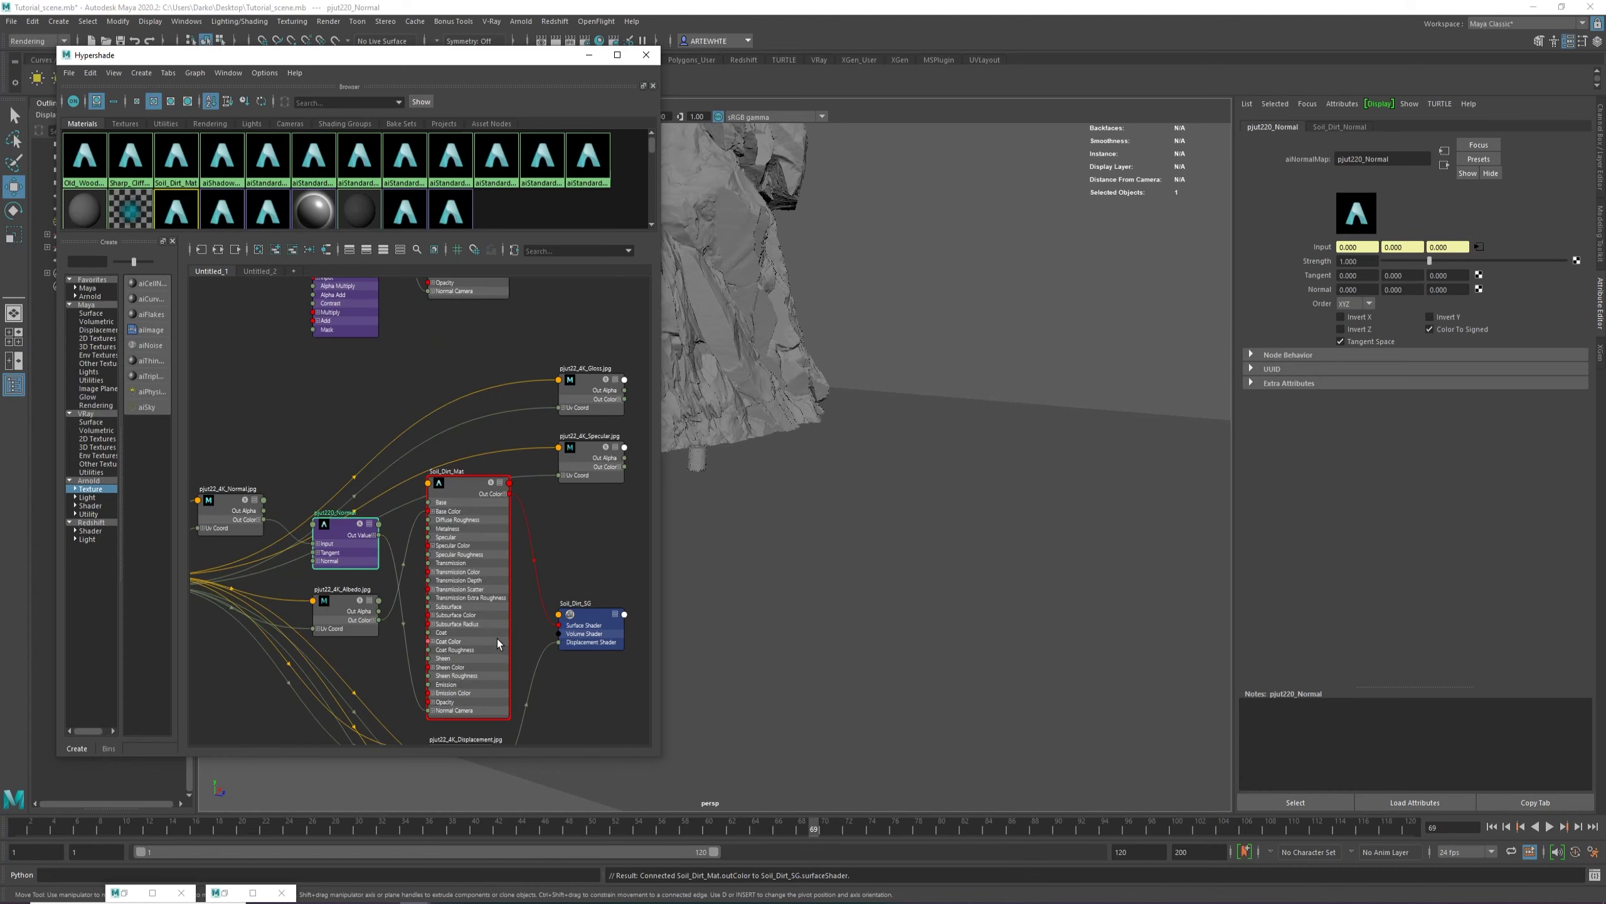
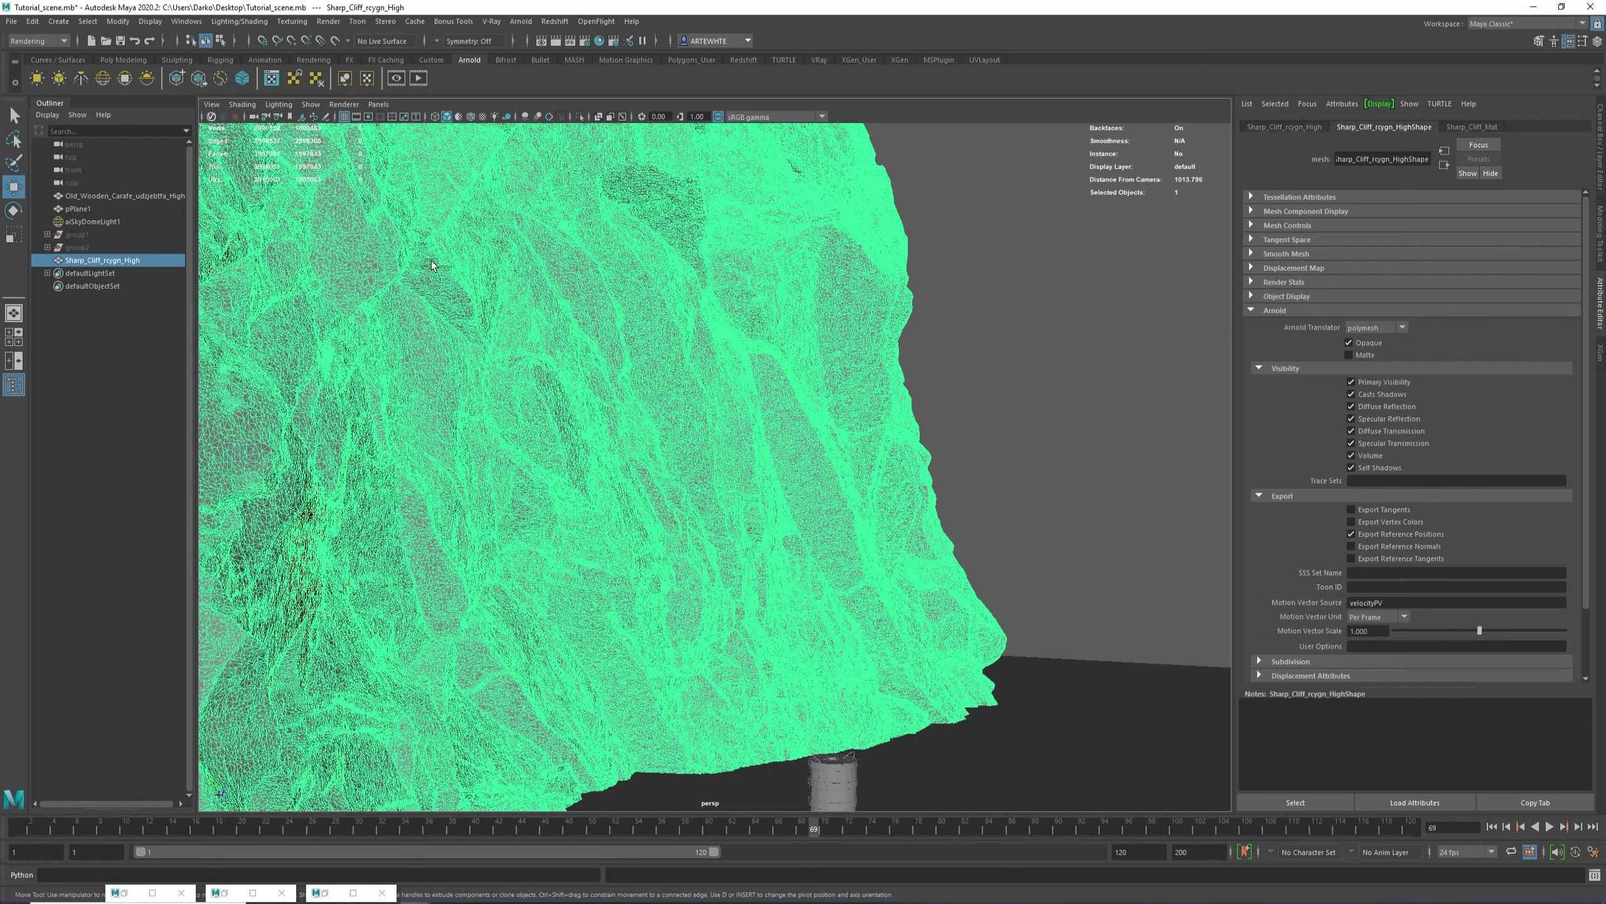
Set the Sharp Cliff mesh's Arnold subdivision type to none and expand its displacement attributes.
scroll(1325, 430, down, 2)
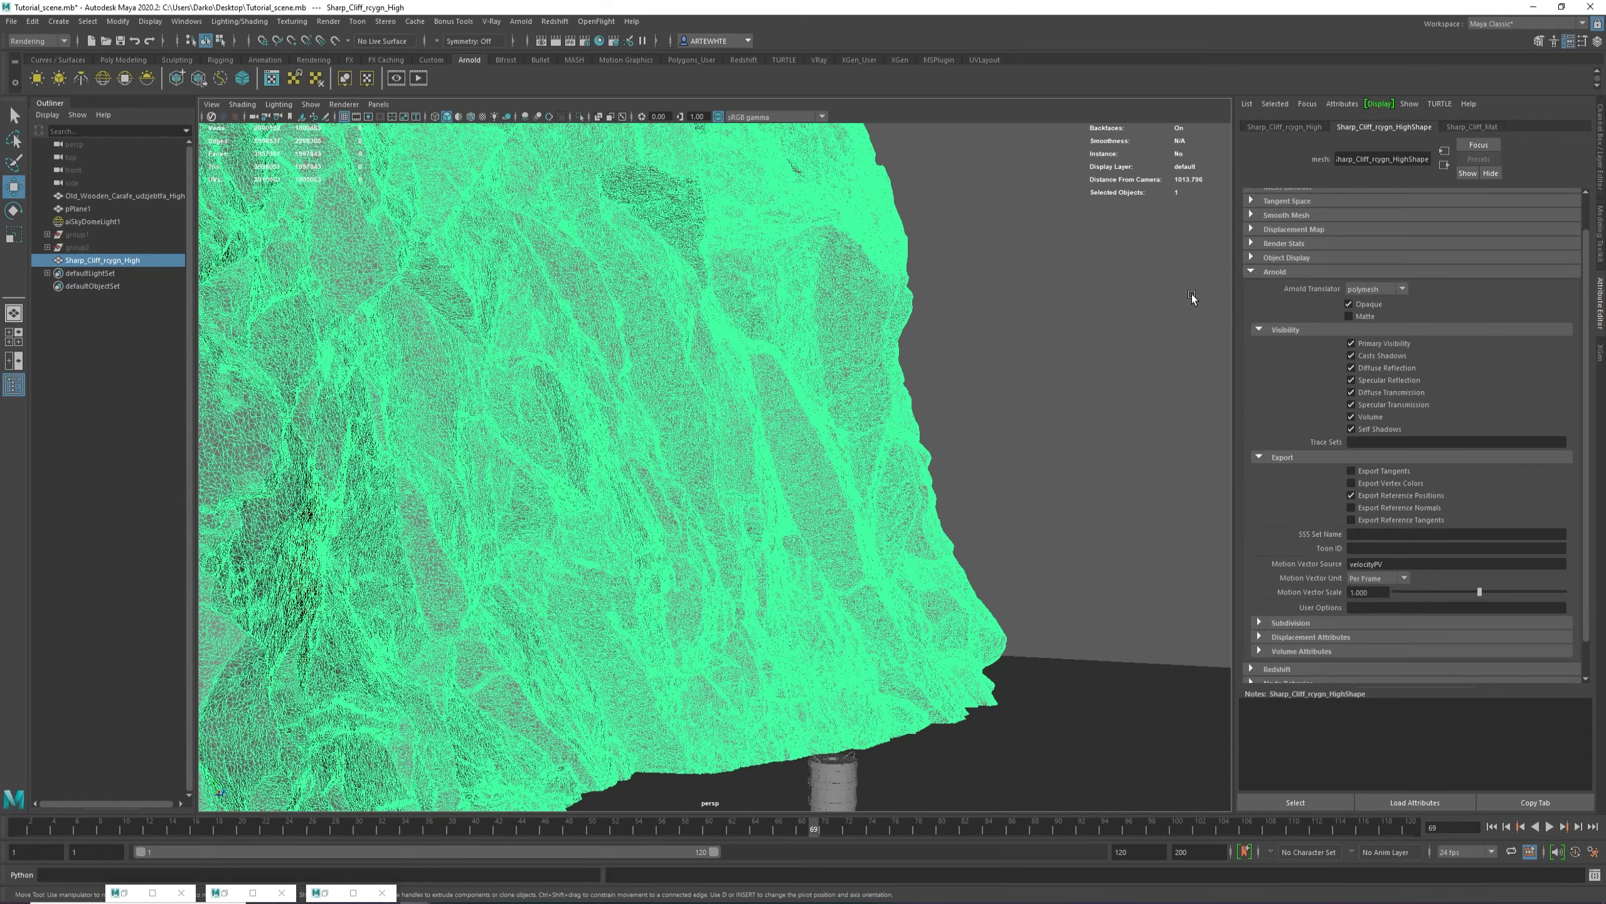
scroll(1286, 354, down, 2)
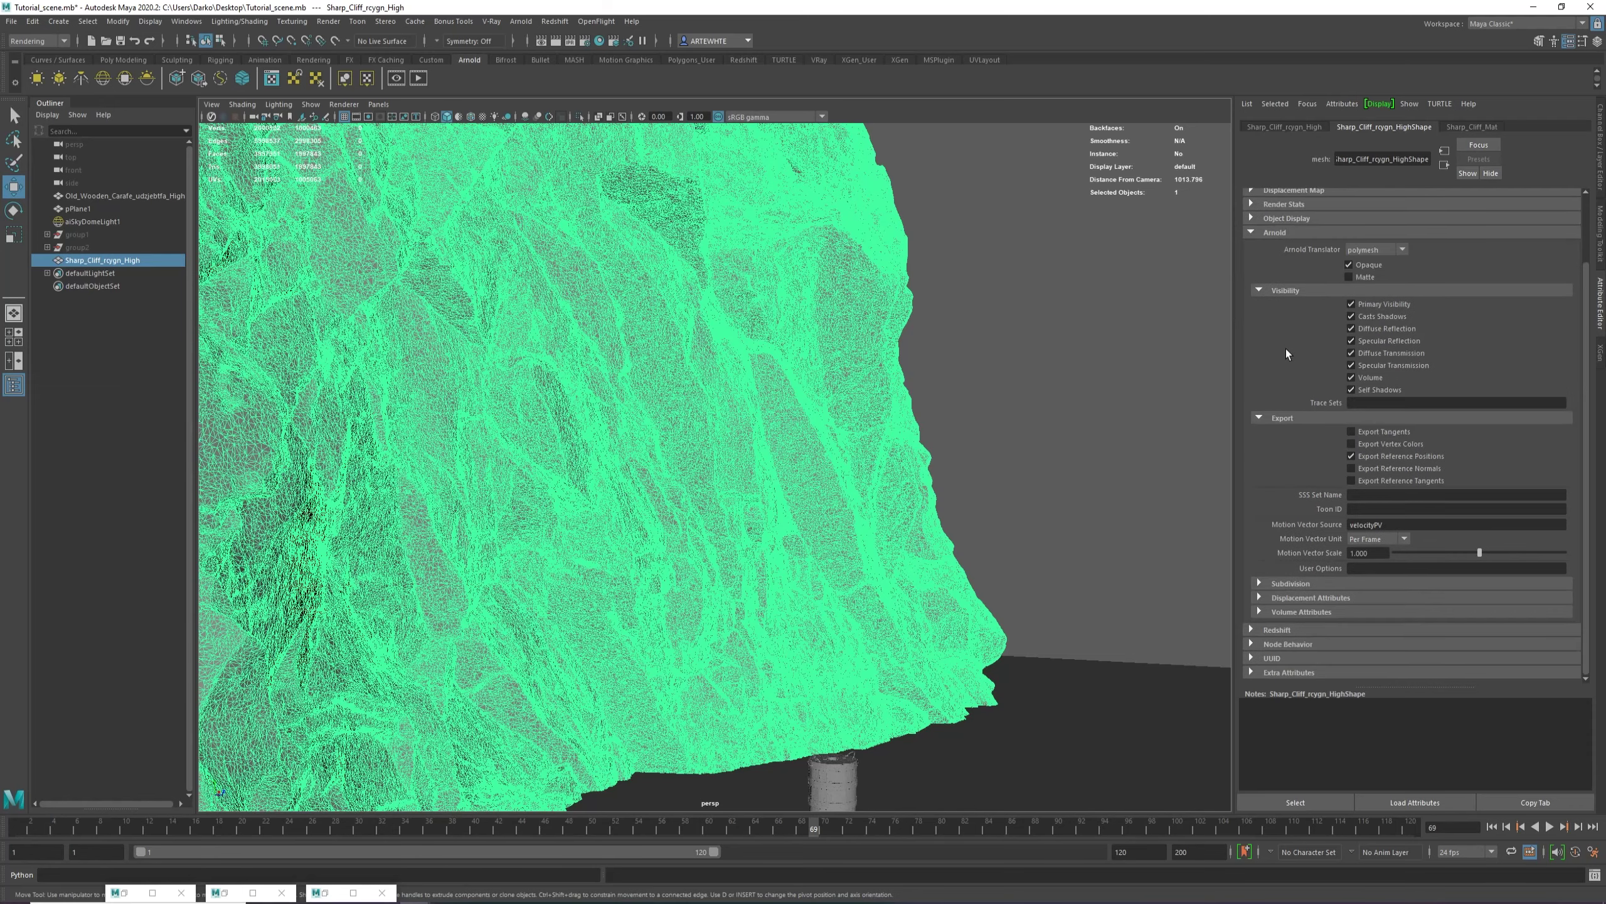
click(1260, 583)
scroll(1329, 557, down, 5)
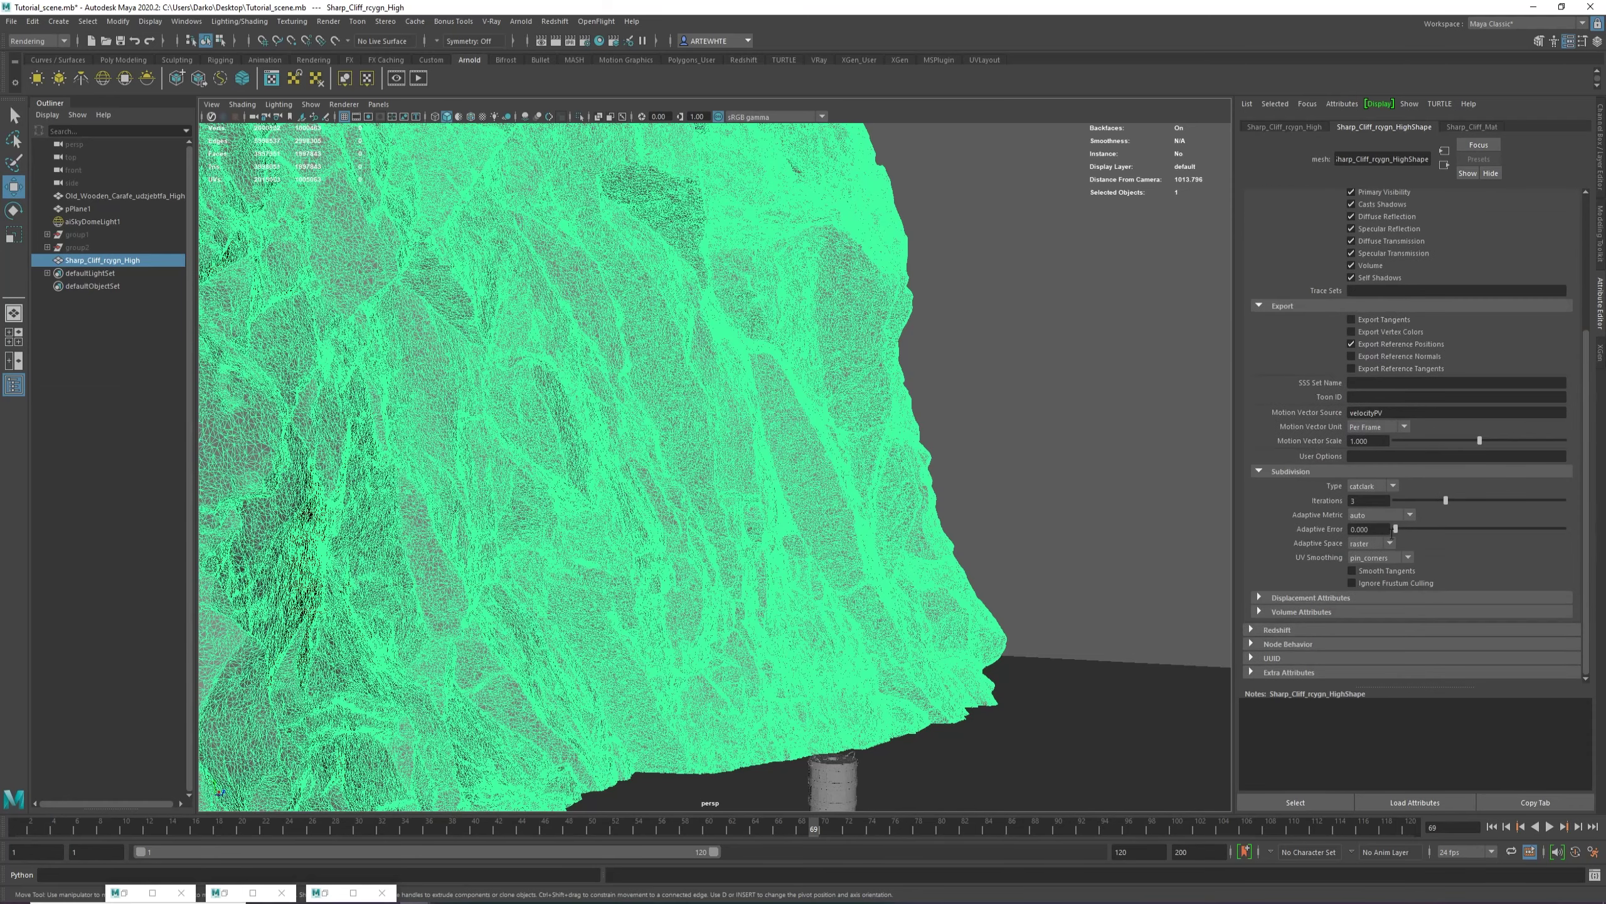
click(1367, 493)
click(1359, 501)
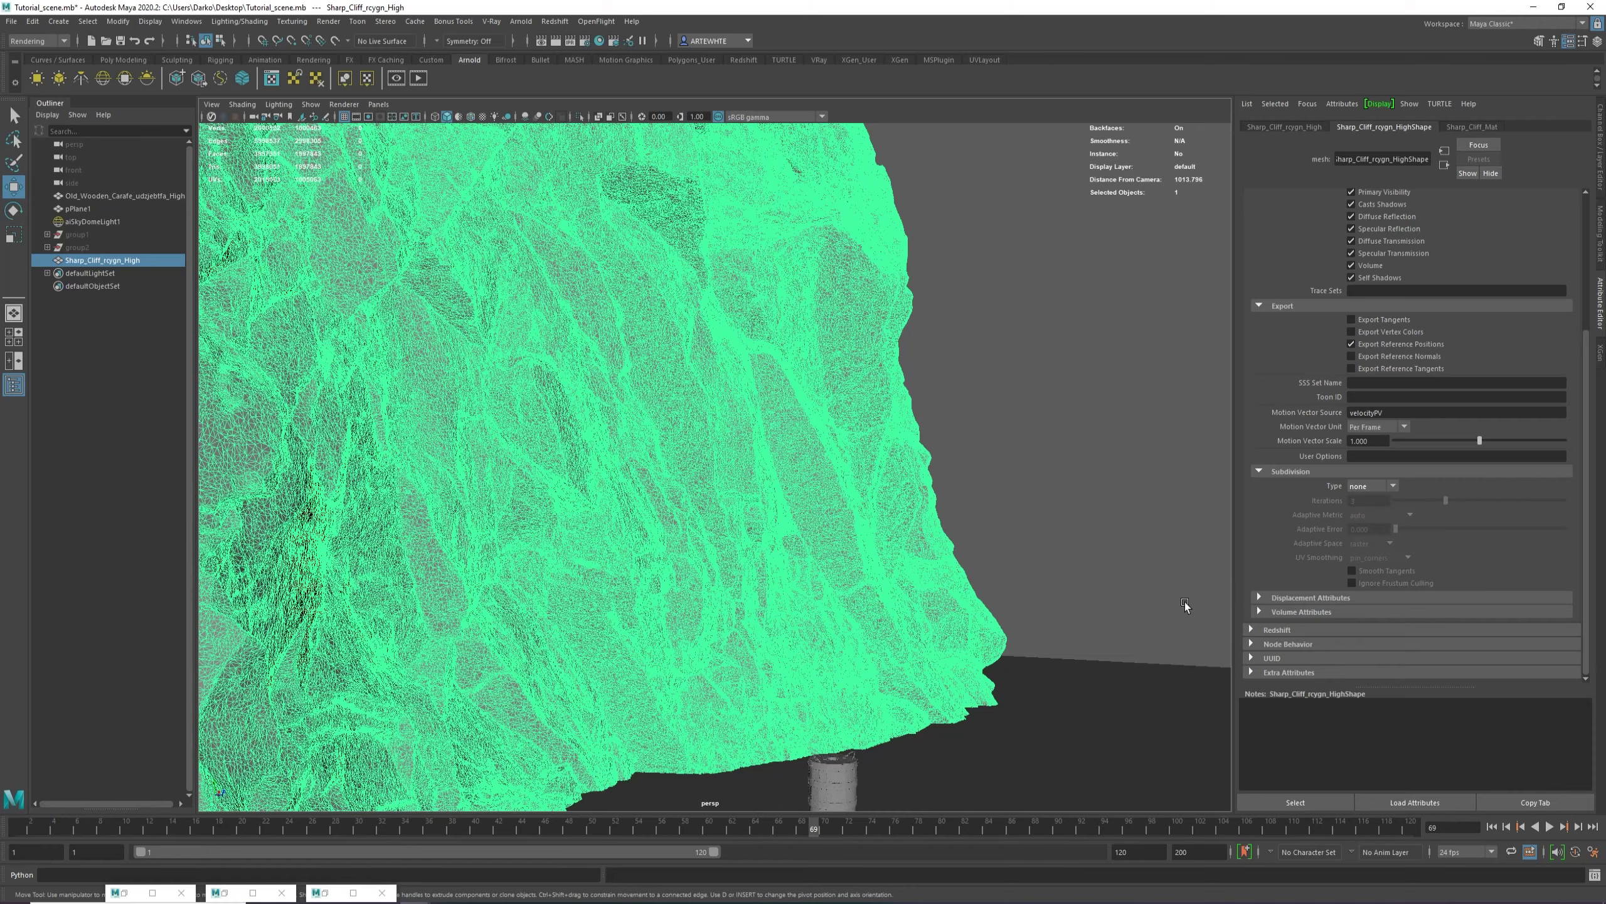
click(1309, 597)
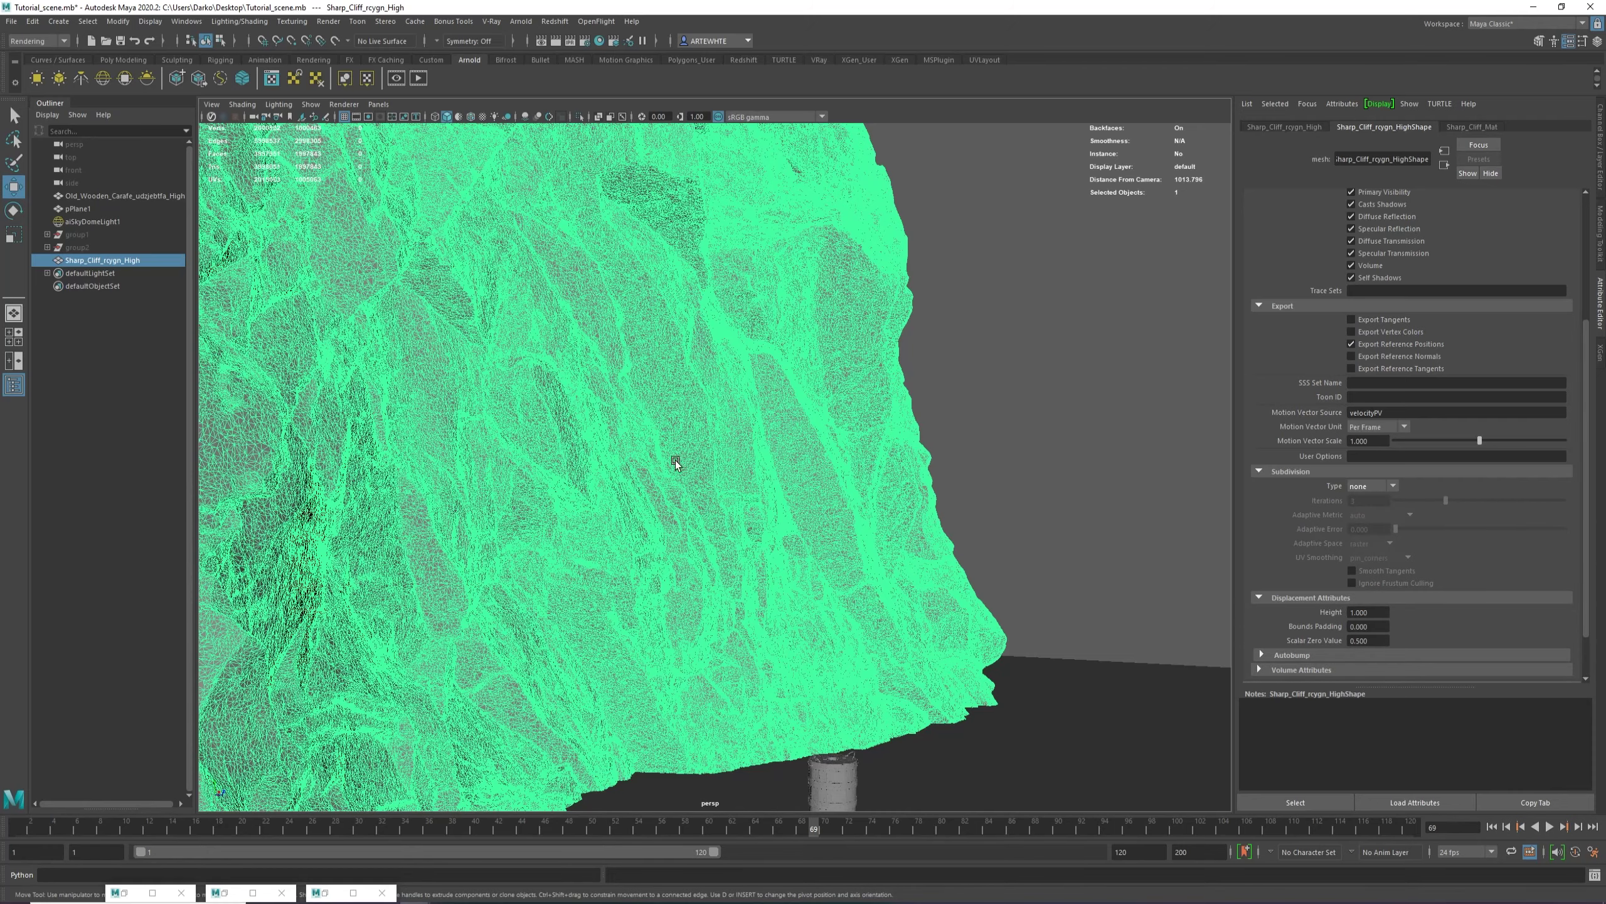
scroll(695, 449, down, 1)
scroll(842, 524, down, 1)
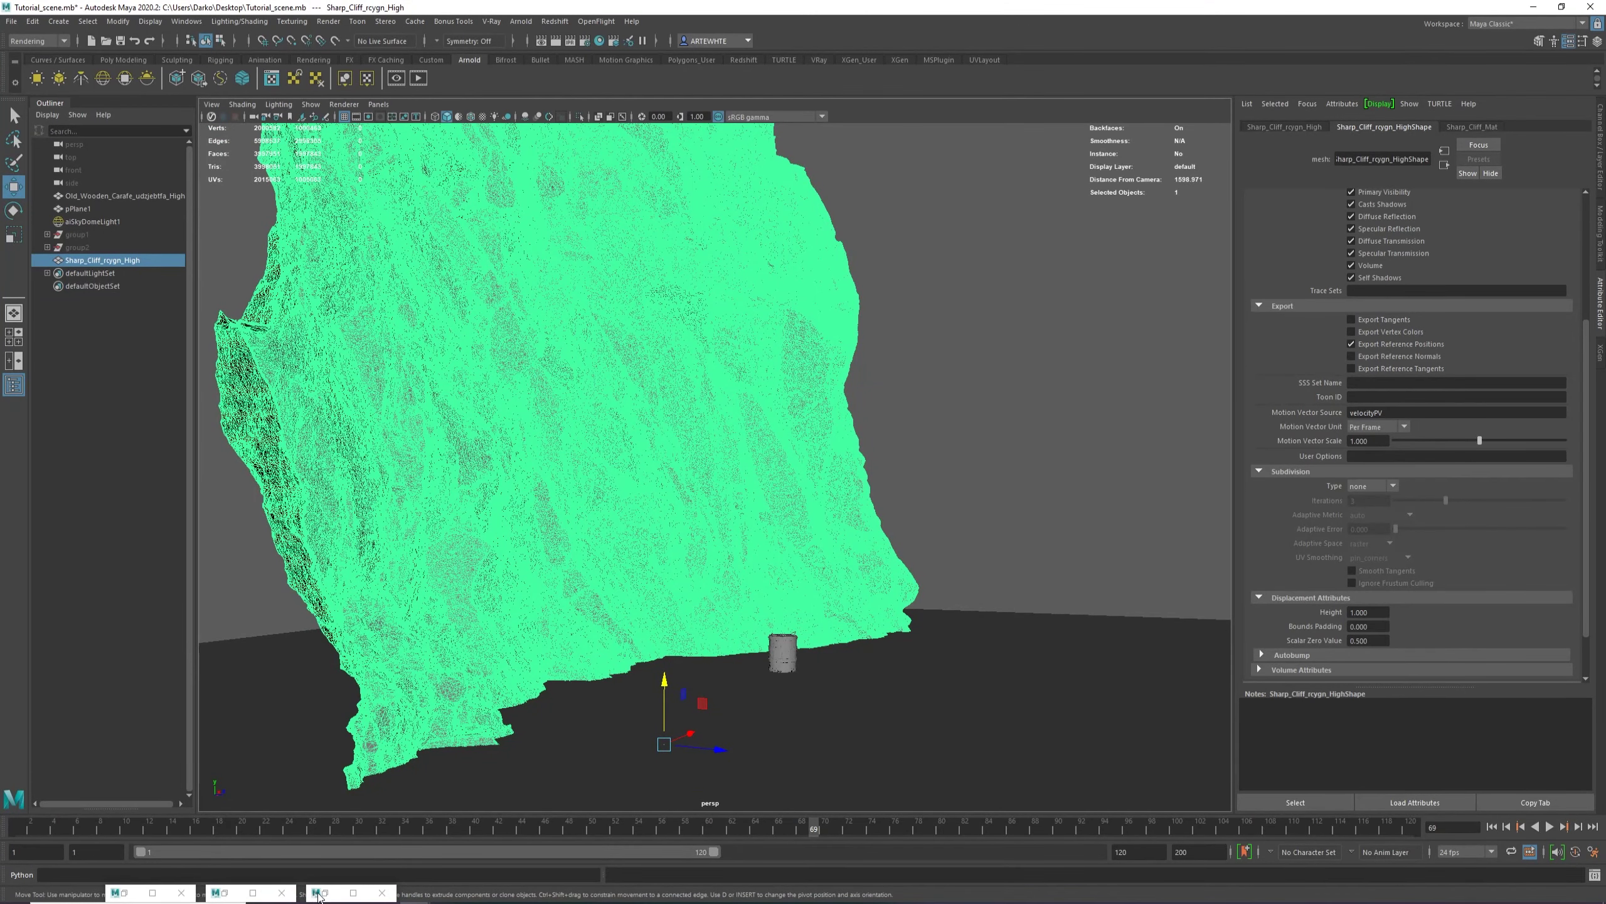
Reopen the Hypershade and locate the Sharp_Cliff_Mat network in the node graph.
click(318, 893)
key(Return)
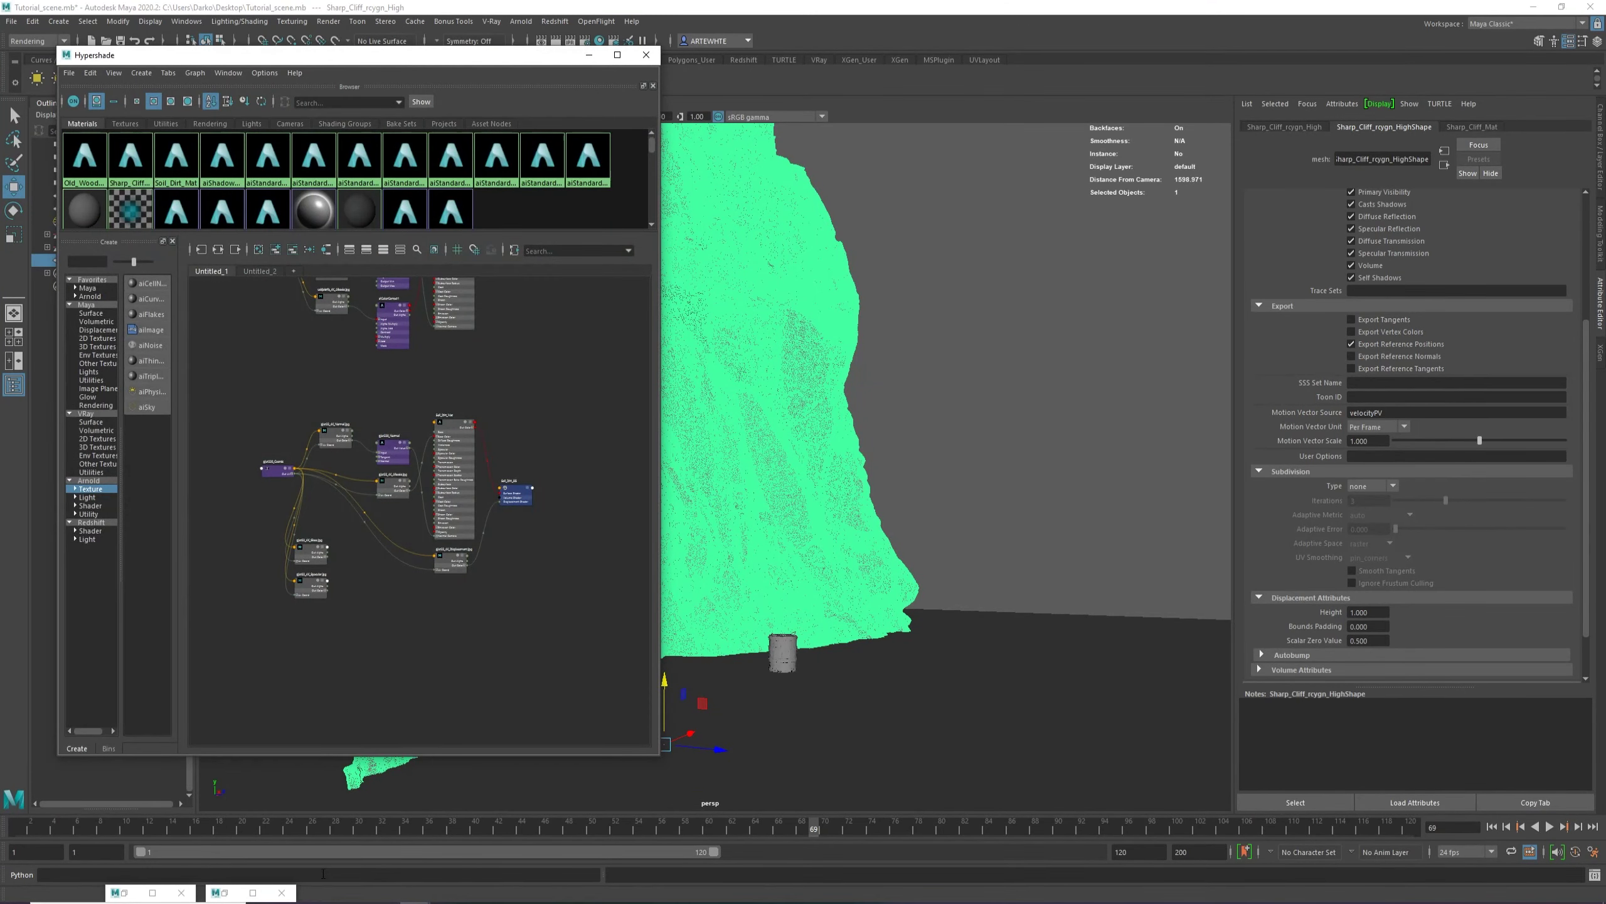
scroll(496, 430, up, 5)
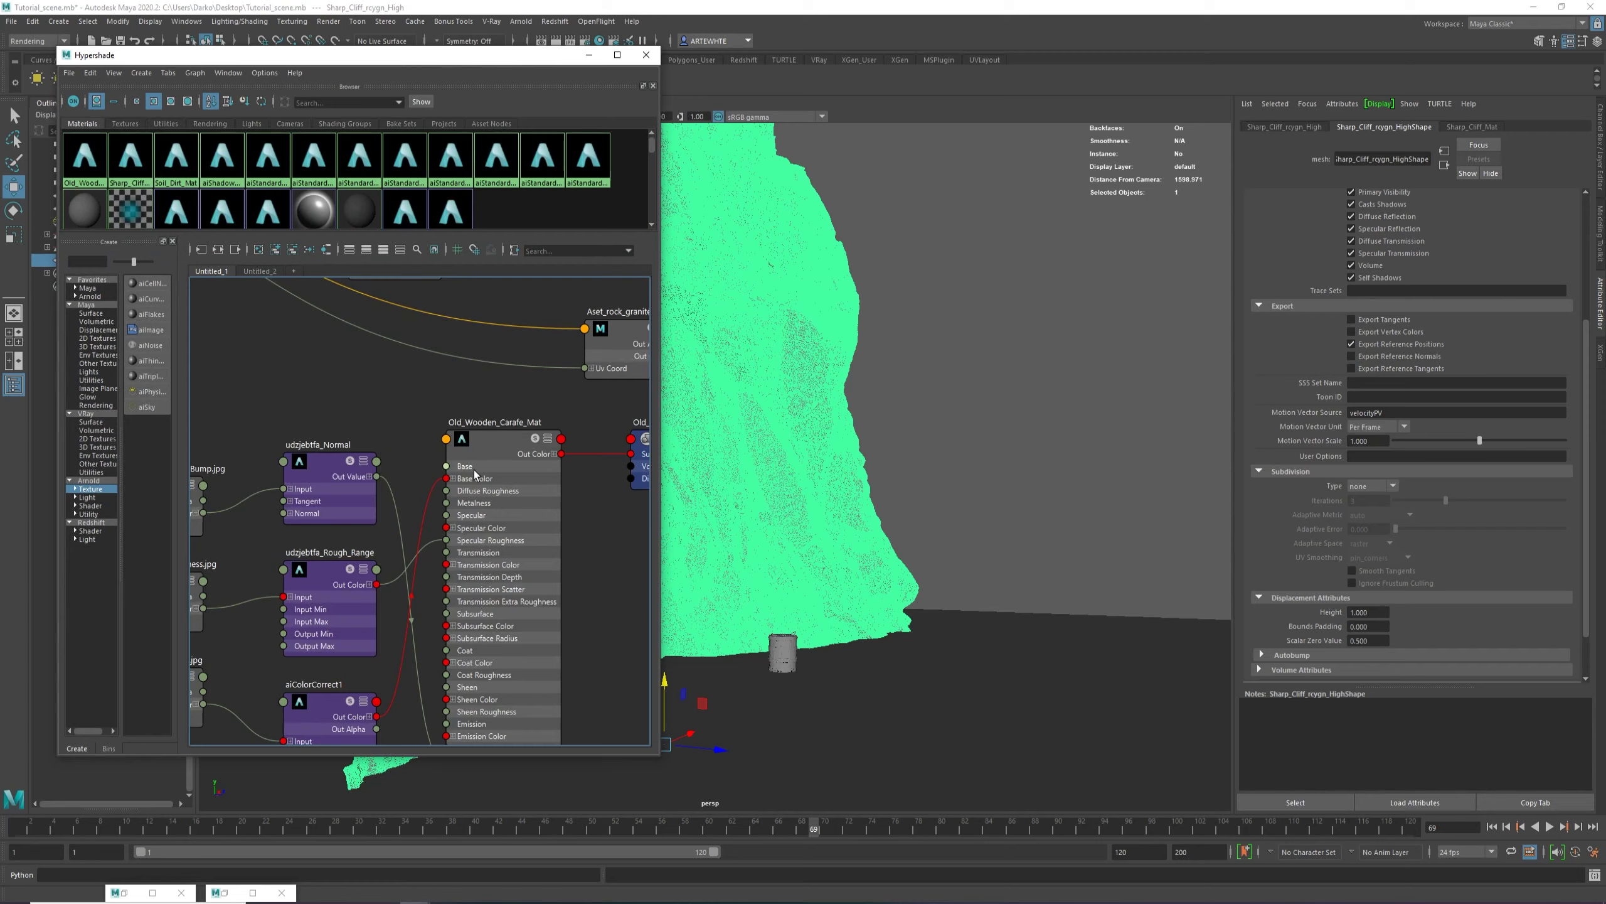
scroll(475, 475, down, 5)
click(456, 418)
scroll(454, 431, up, 6)
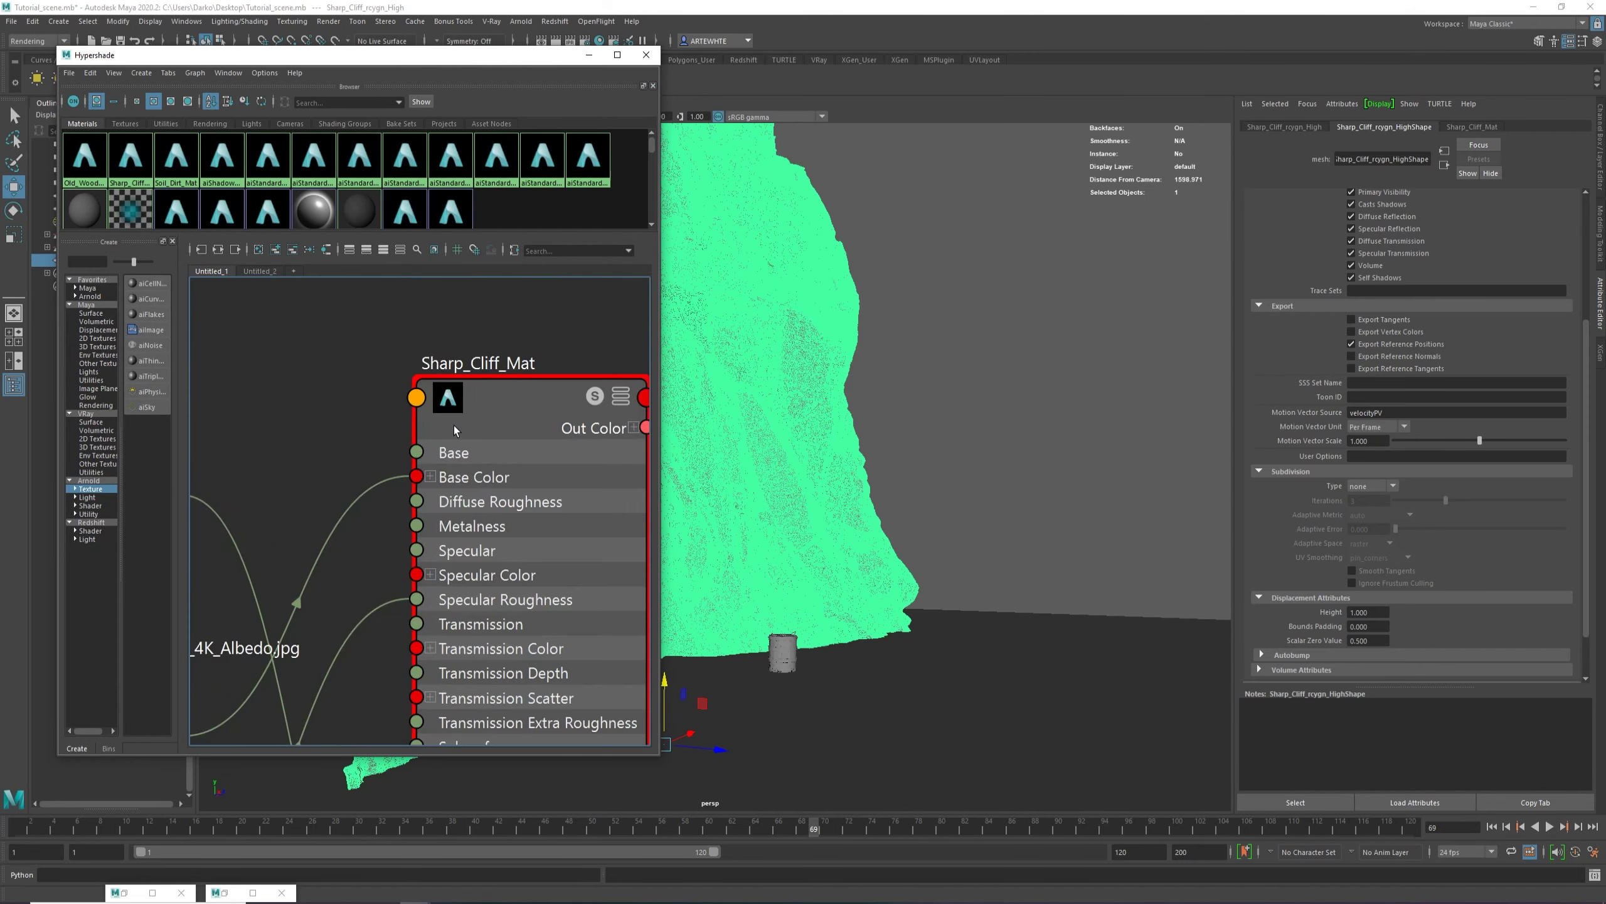
scroll(493, 418, down, 6)
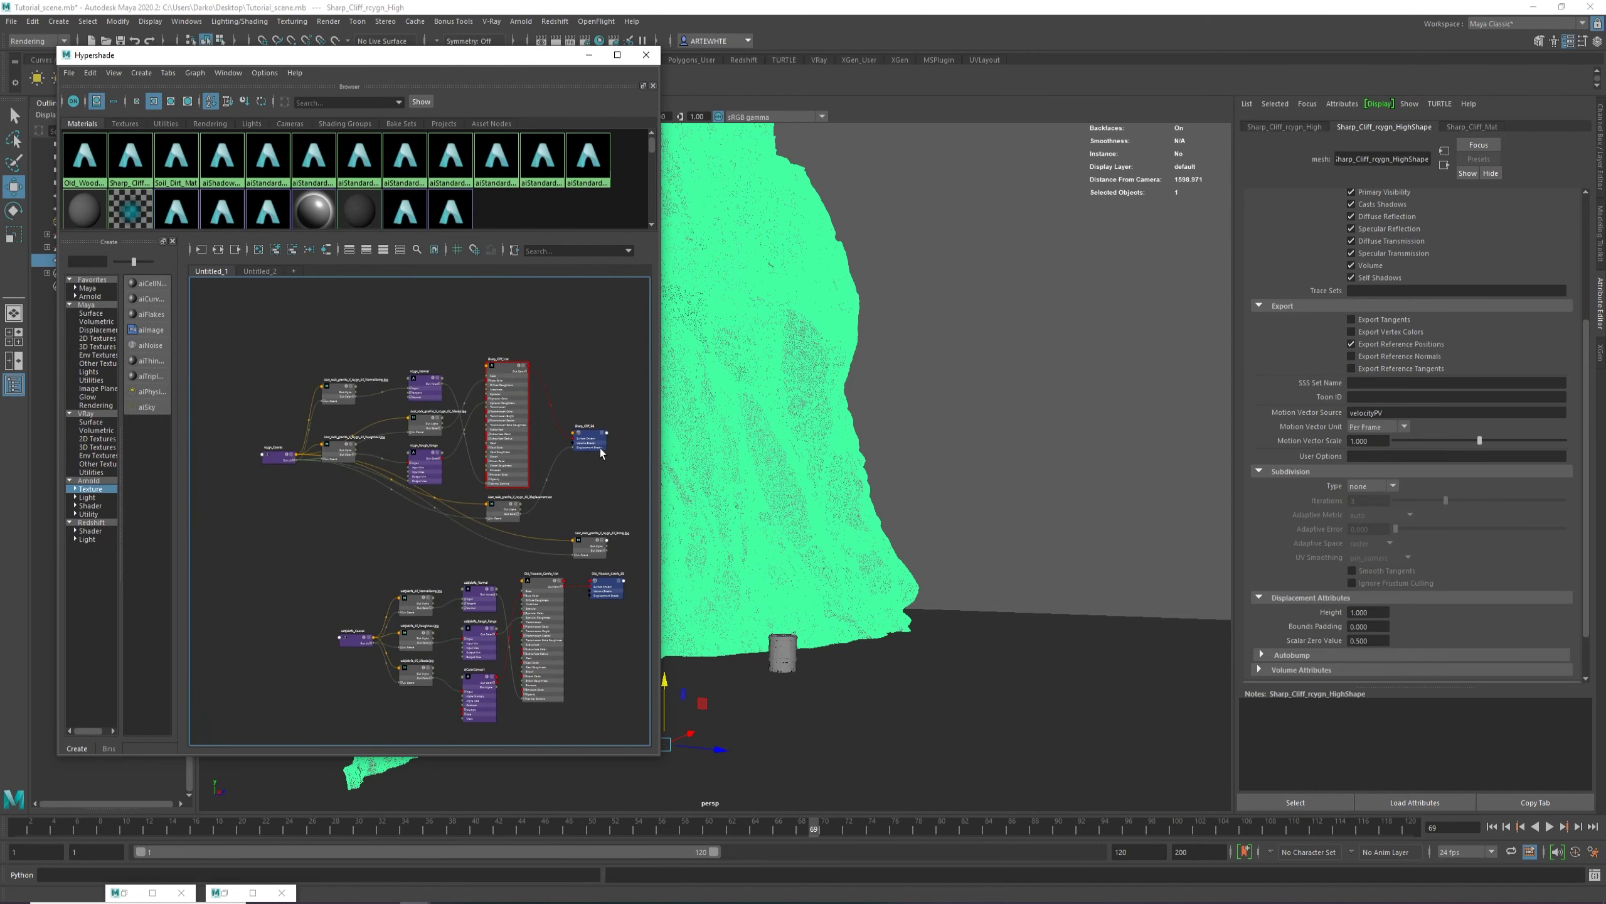
Separate the cliff's displacement texture node from its neighbours and check its image file name and connections.
drag(600, 453, 444, 541)
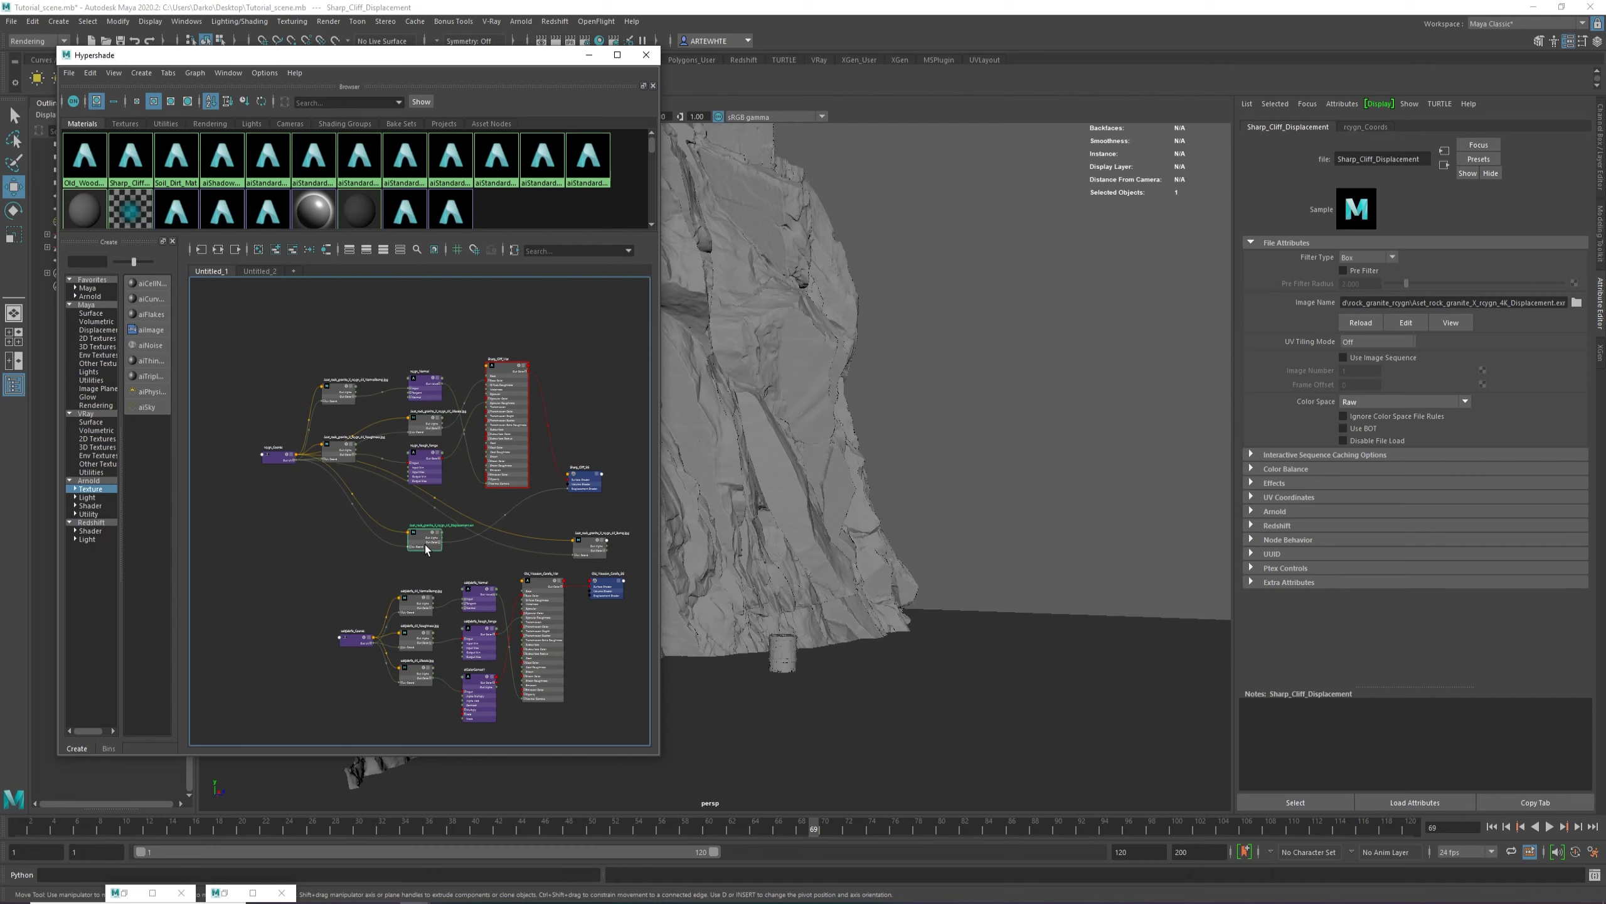
drag(1506, 302, 1556, 323)
scroll(565, 558, up, 4)
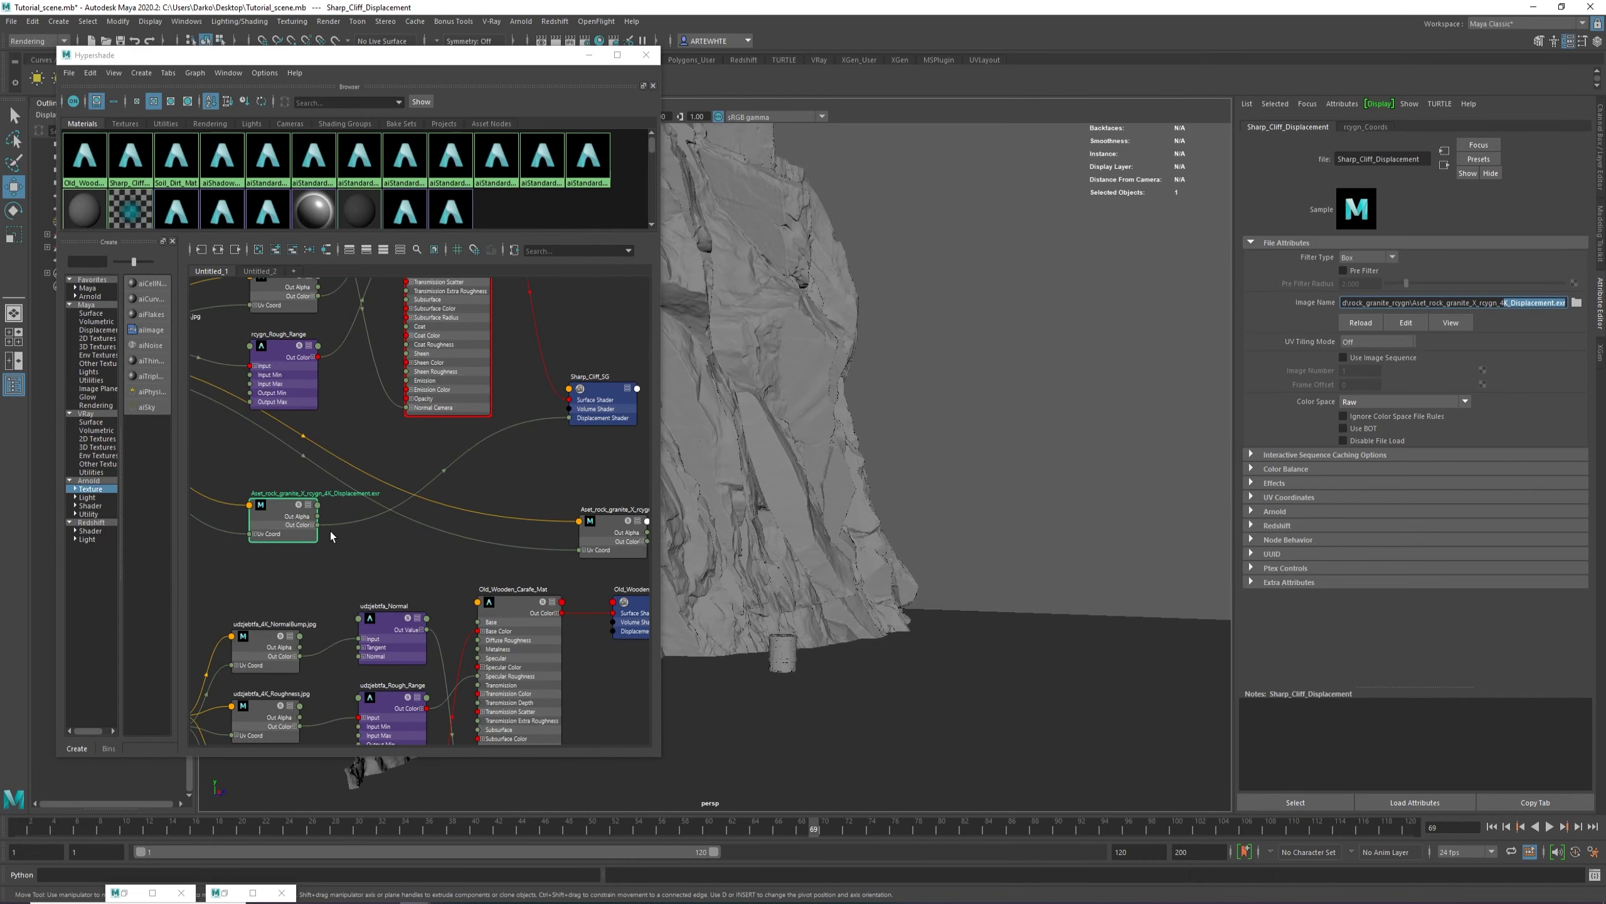
alt+middle_drag(407, 438, 556, 562)
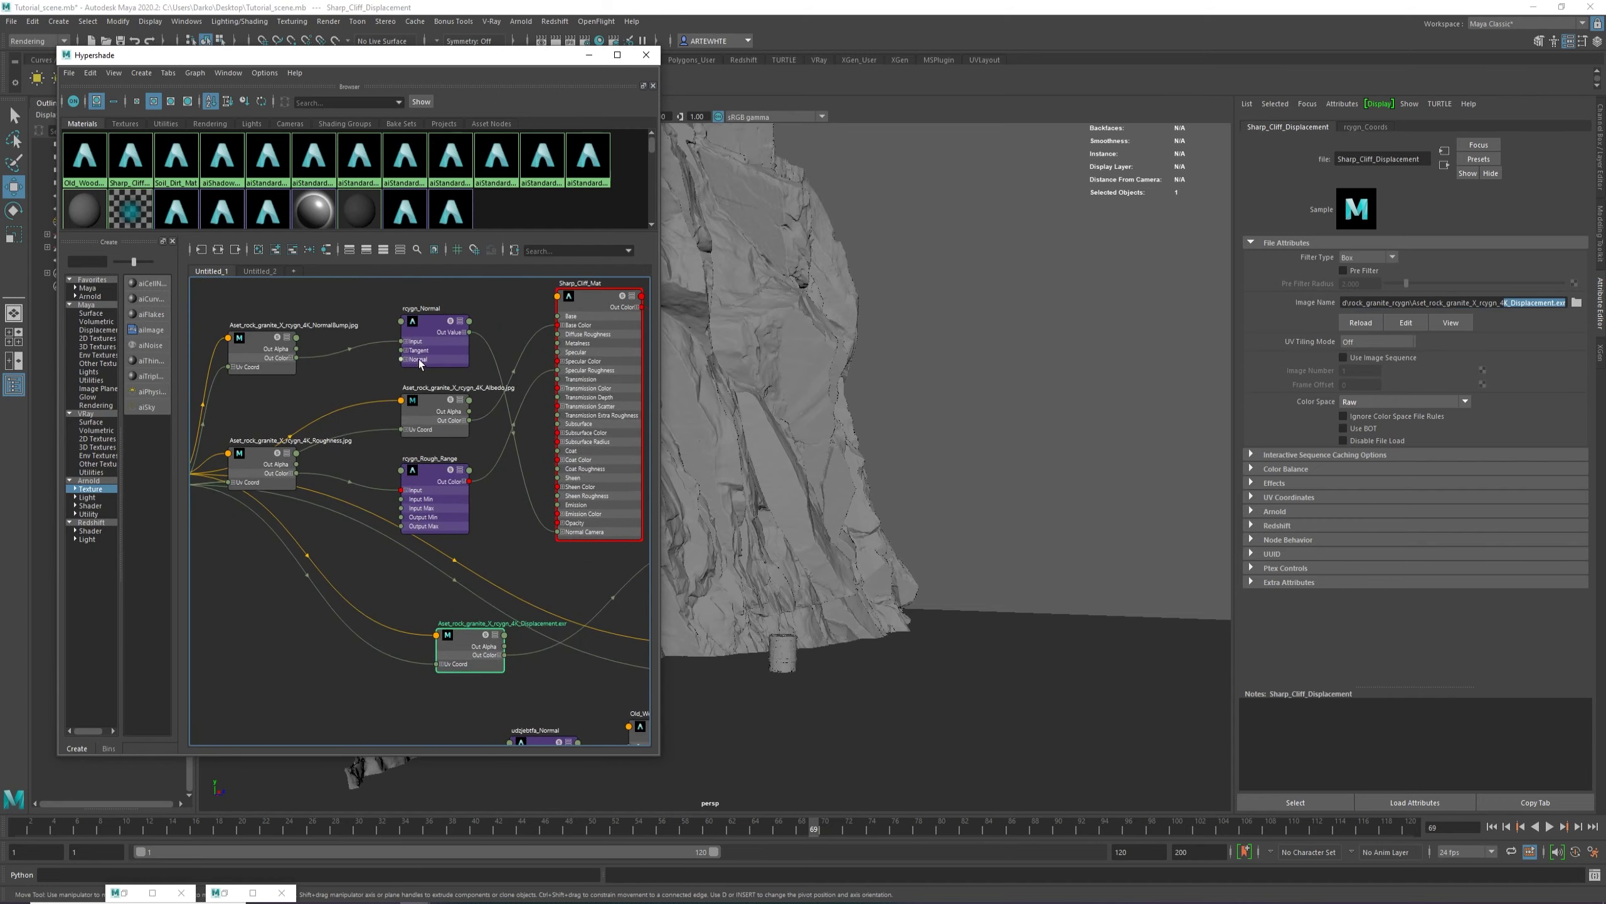
alt+middle_drag(451, 593, 399, 468)
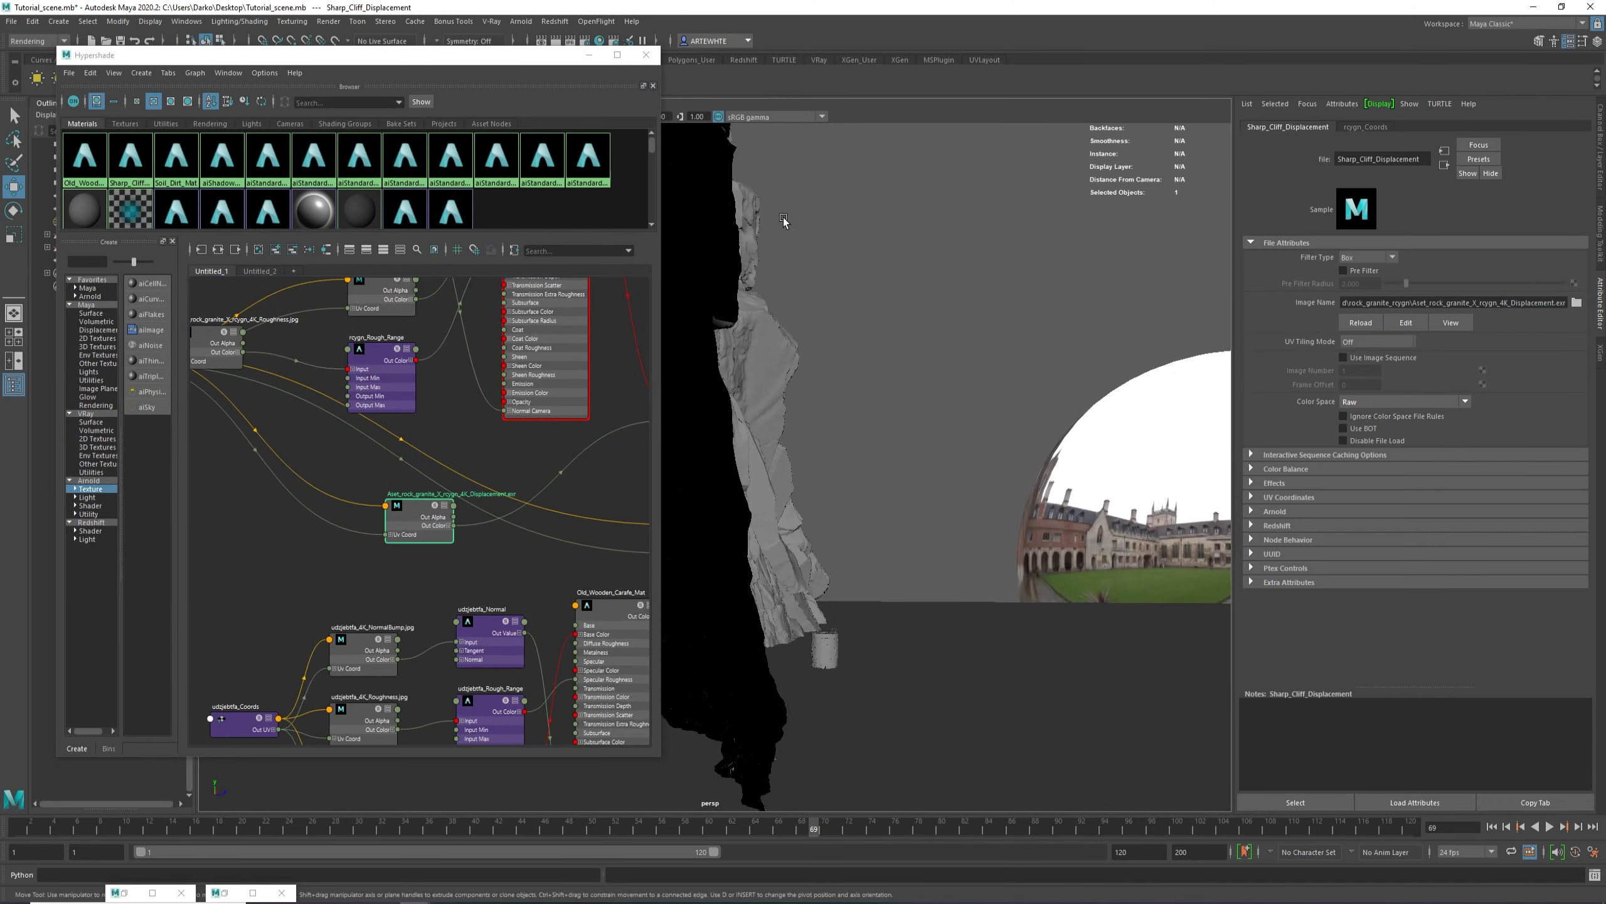
Inspect the cliff's surface from the side and delete the displacement texture node from its material network.
click(757, 219)
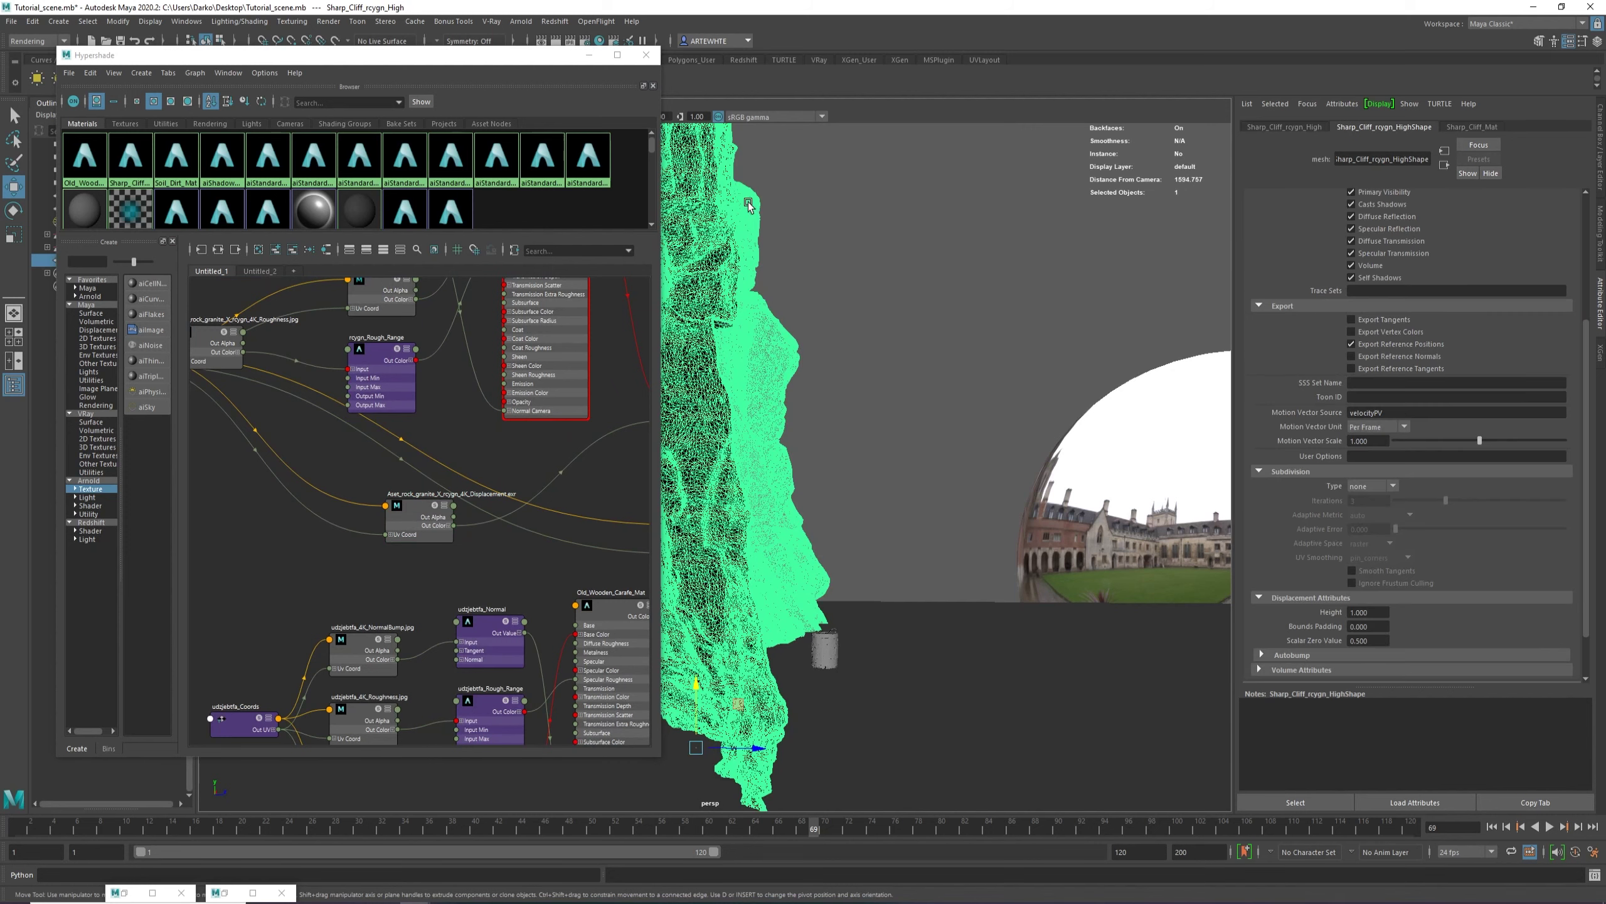
drag(396, 532, 443, 509)
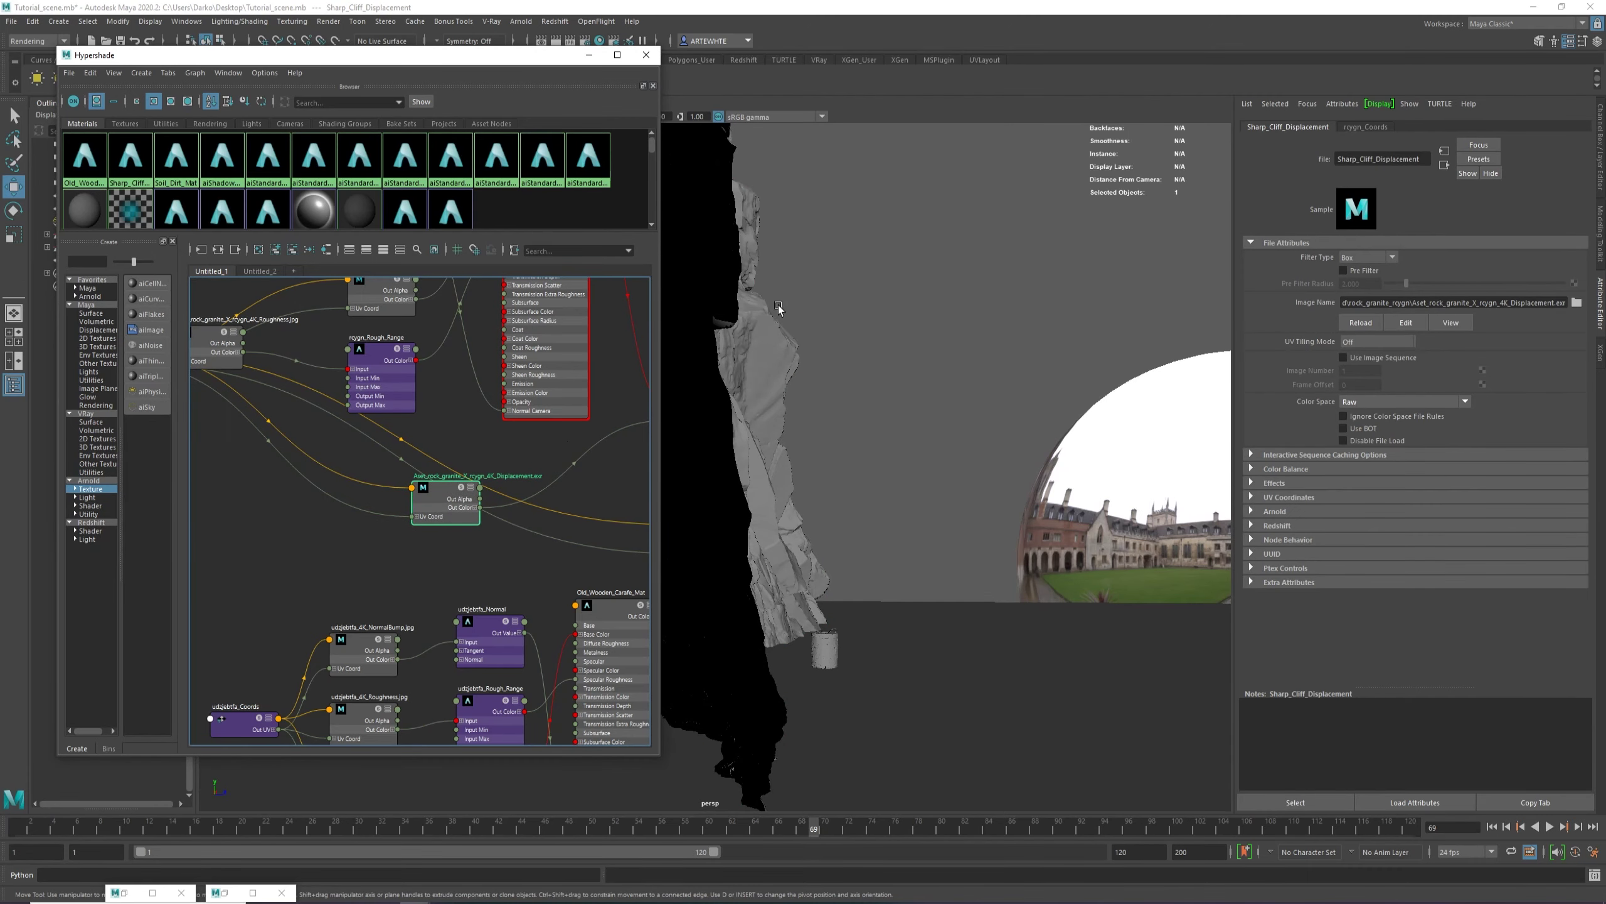
drag(452, 516, 417, 512)
alt+drag(986, 386, 939, 394)
alt+middle_drag(938, 395, 1003, 433)
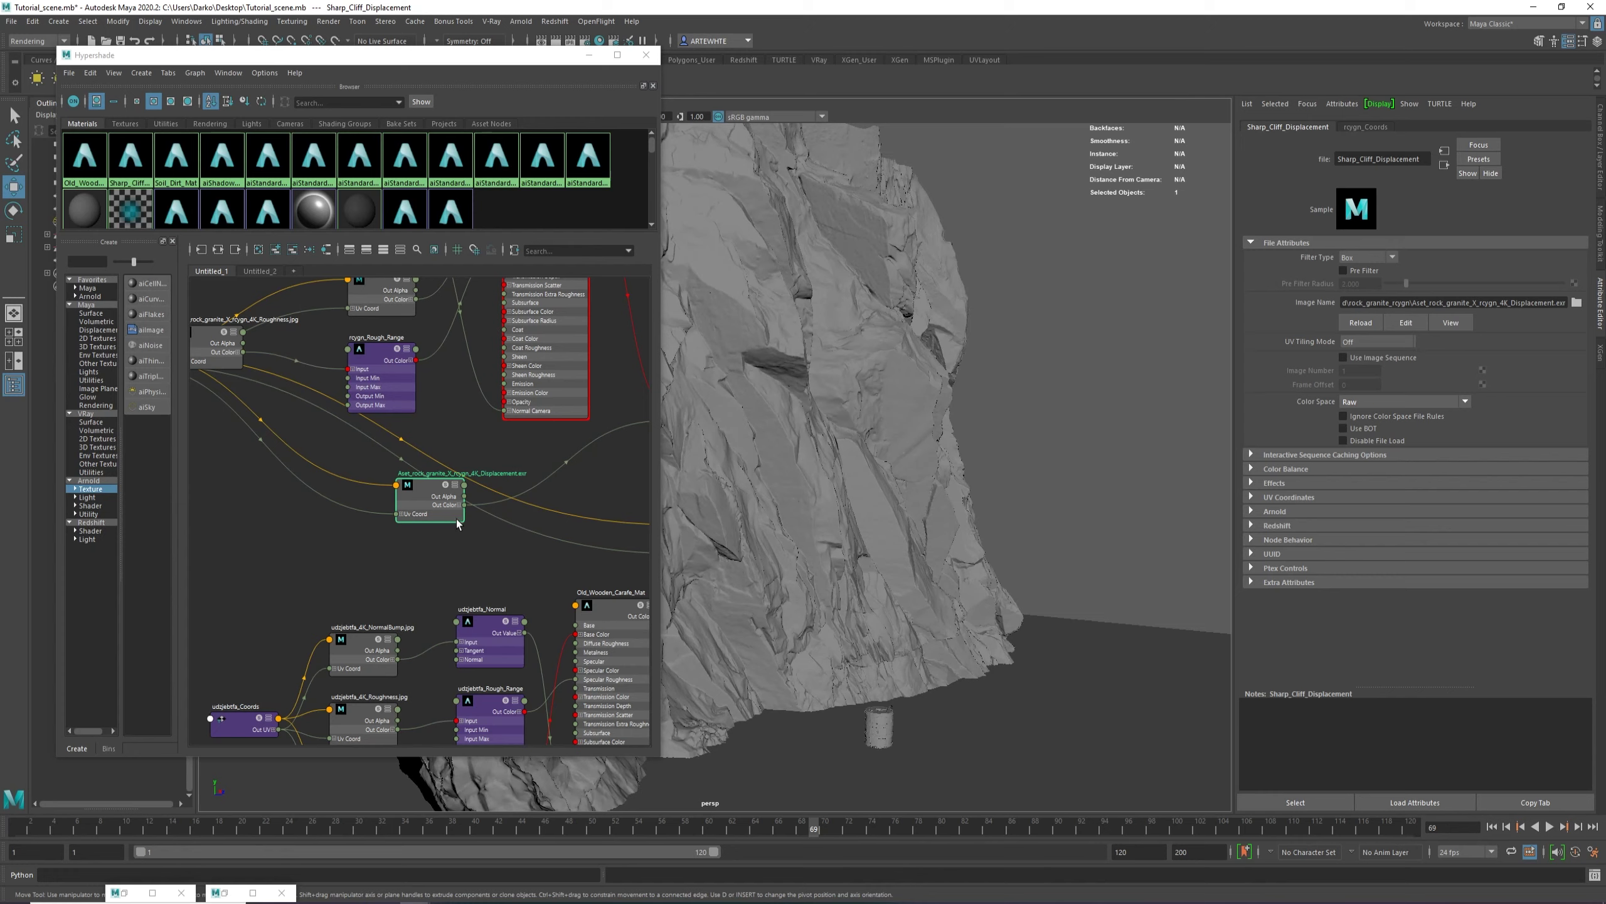
key(Delete)
Select the ground plane, find the Soil_Dirt_Mat network in the Hypershade graph, and assign that material to the plane.
scroll(462, 532, down, 5)
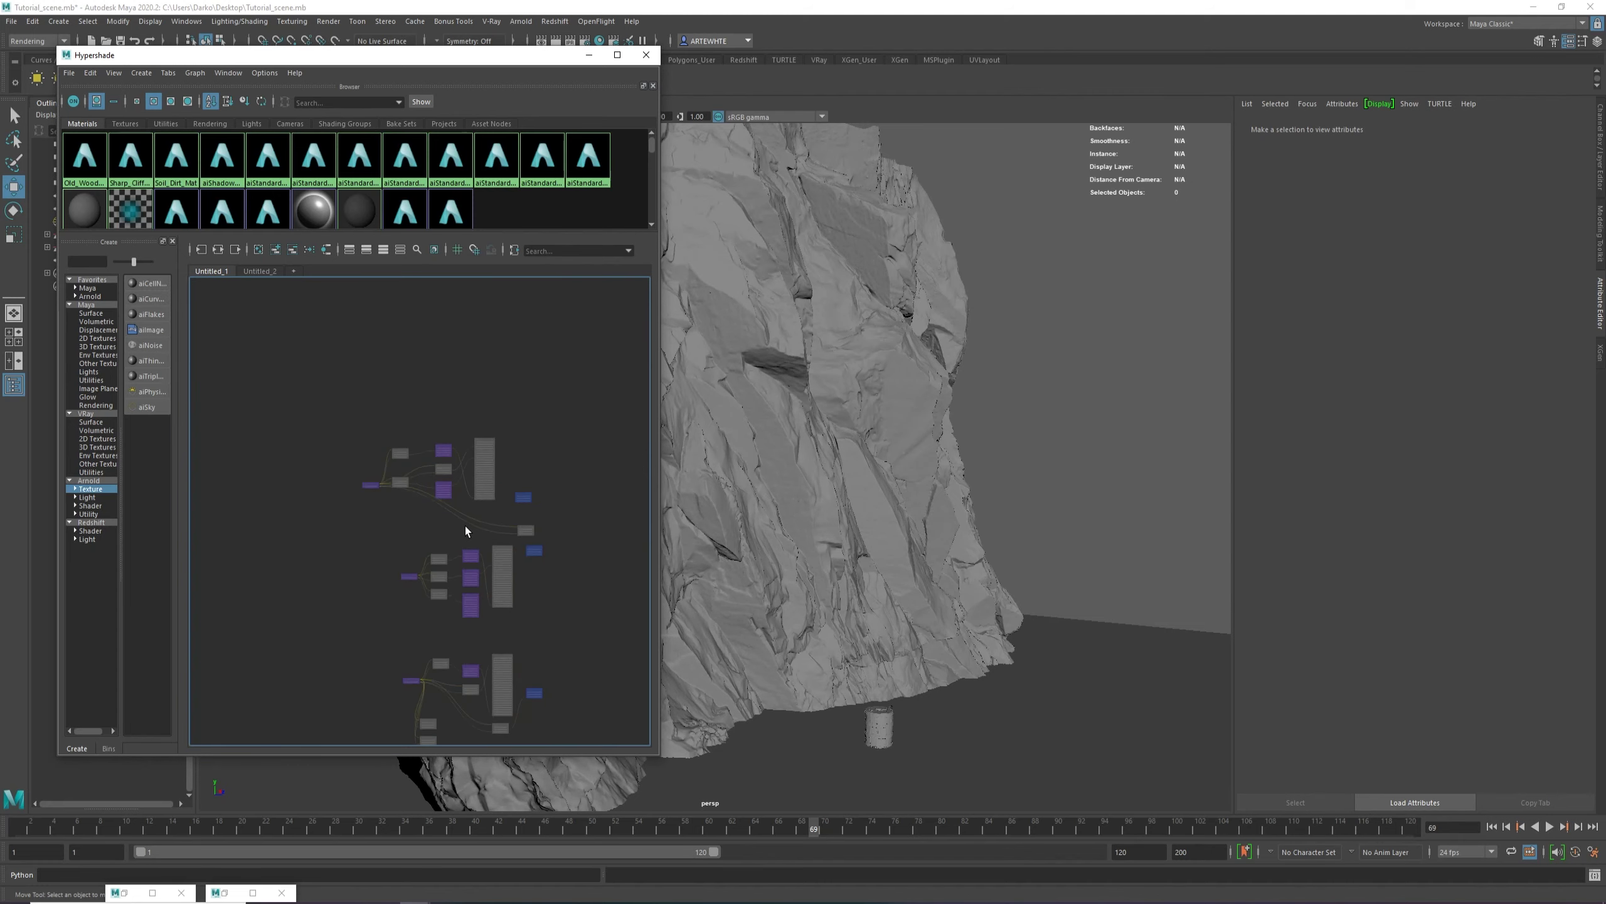
scroll(544, 633, up, 4)
alt+middle_drag(828, 663, 835, 495)
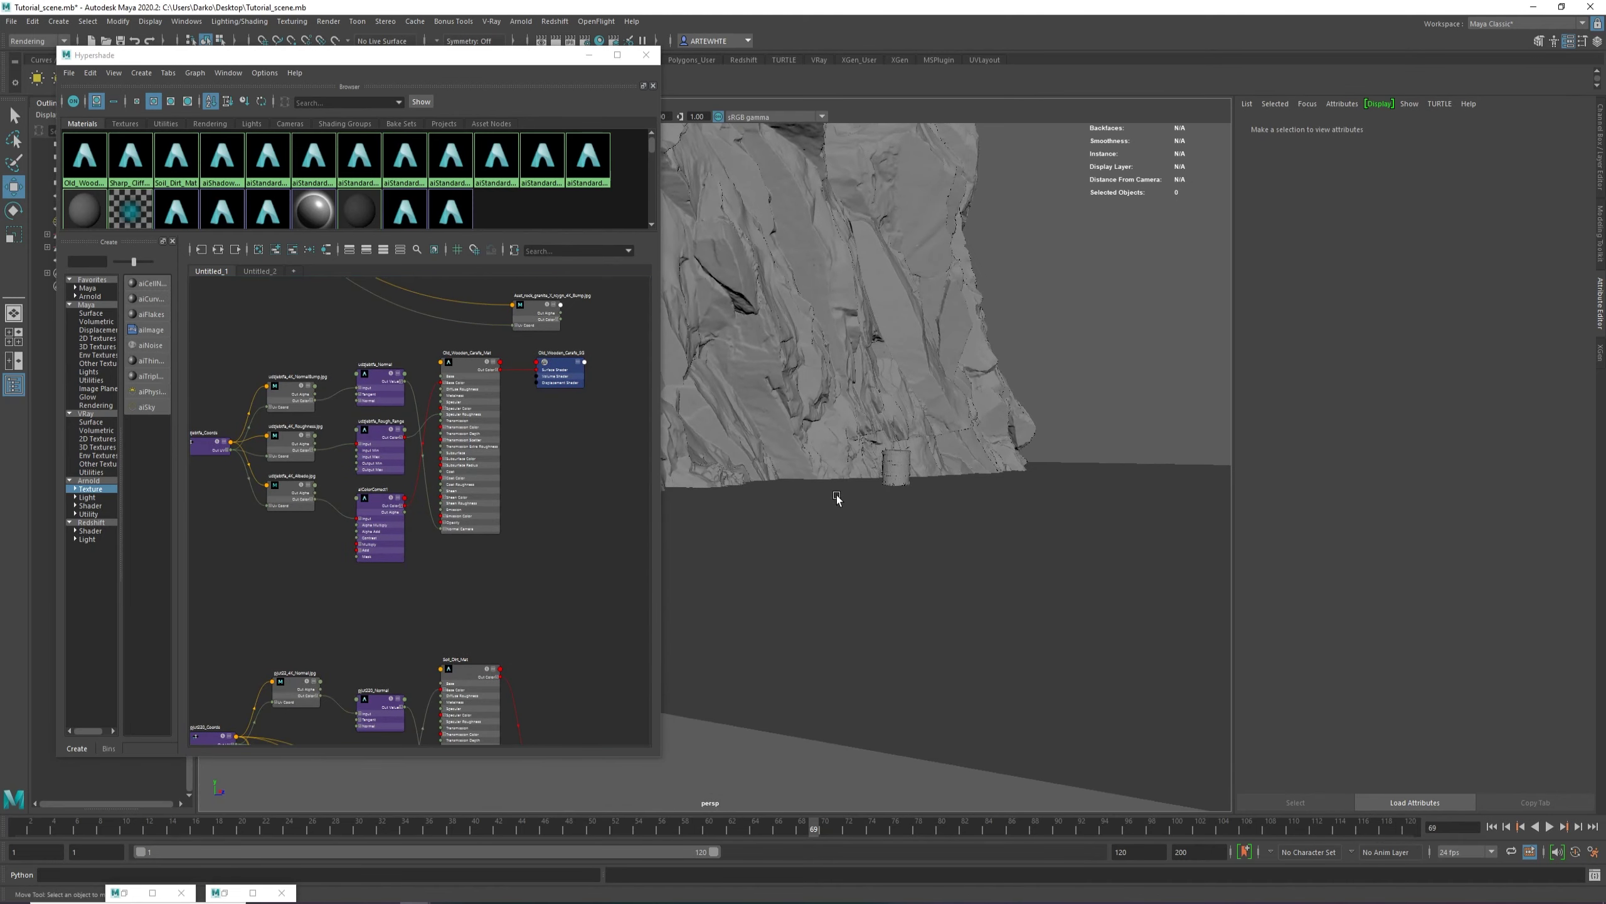
click(802, 550)
alt+middle_drag(466, 650, 466, 573)
scroll(466, 573, up, 5)
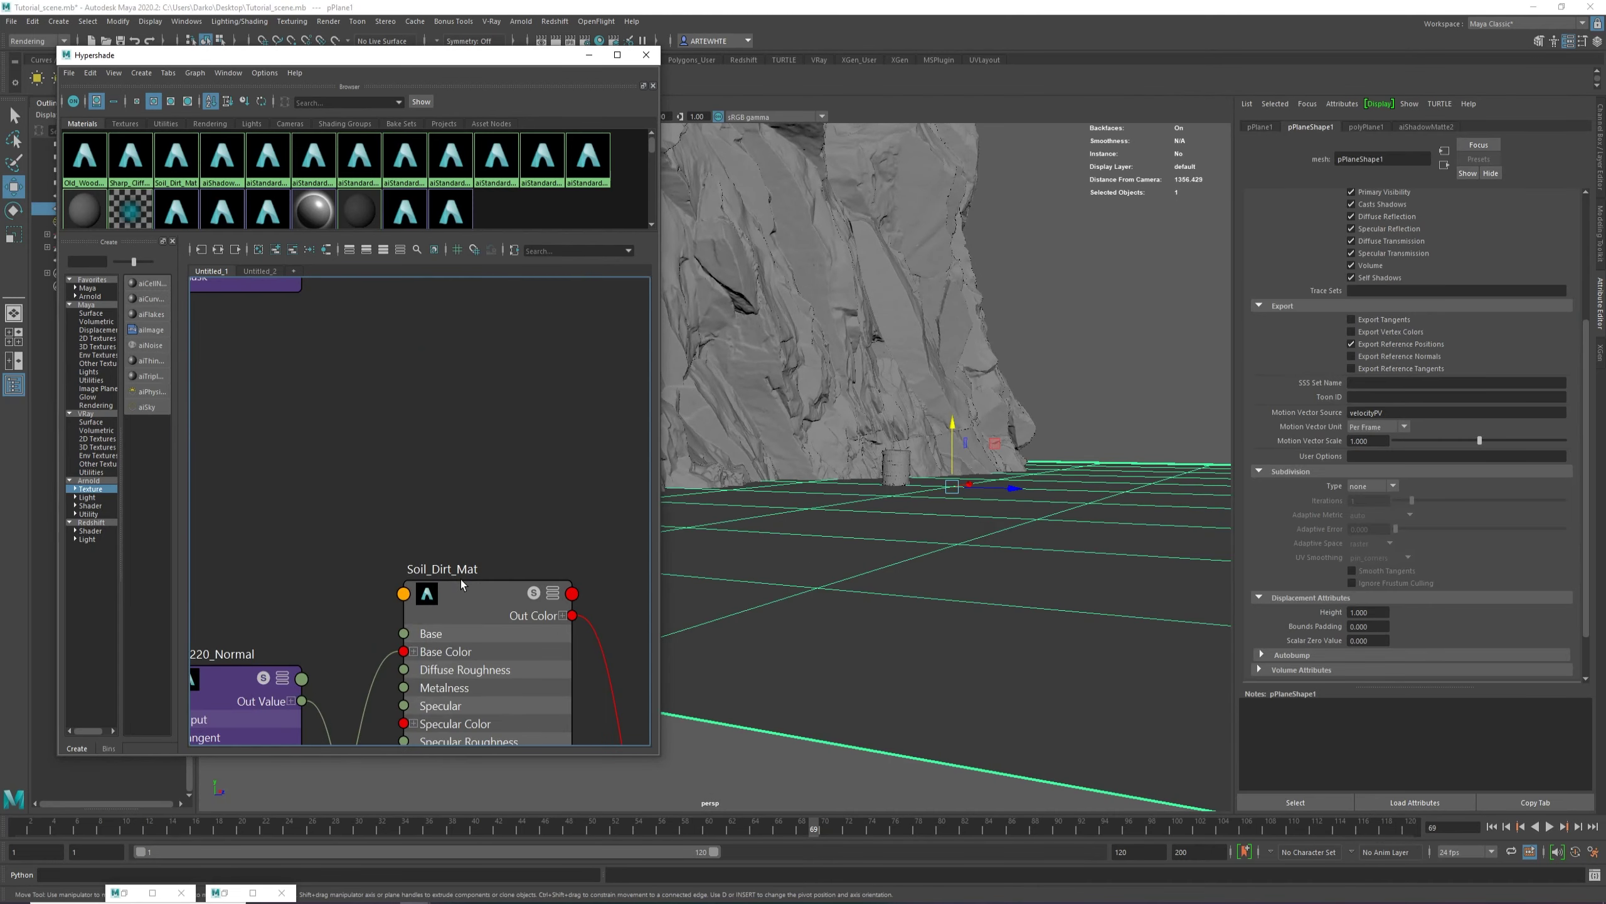
scroll(462, 584, down, 2)
alt+drag(1040, 585, 855, 551)
alt+middle_drag(477, 660, 497, 325)
scroll(495, 481, down, 3)
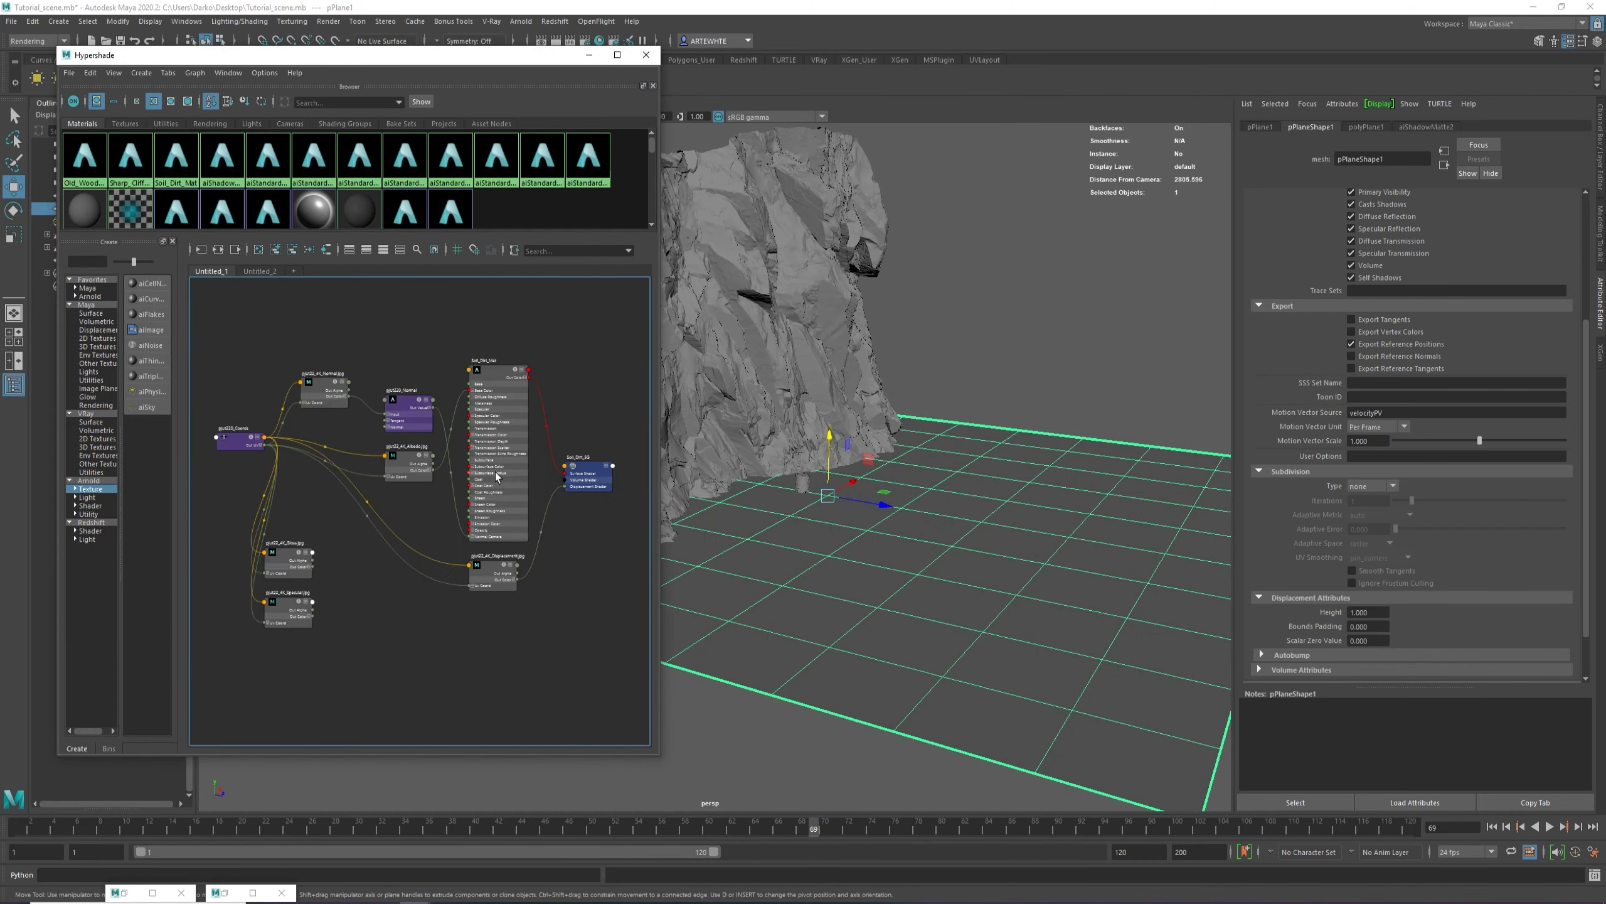
alt+middle_drag(487, 404, 484, 478)
scroll(484, 477, up, 3)
scroll(485, 481, up, 2)
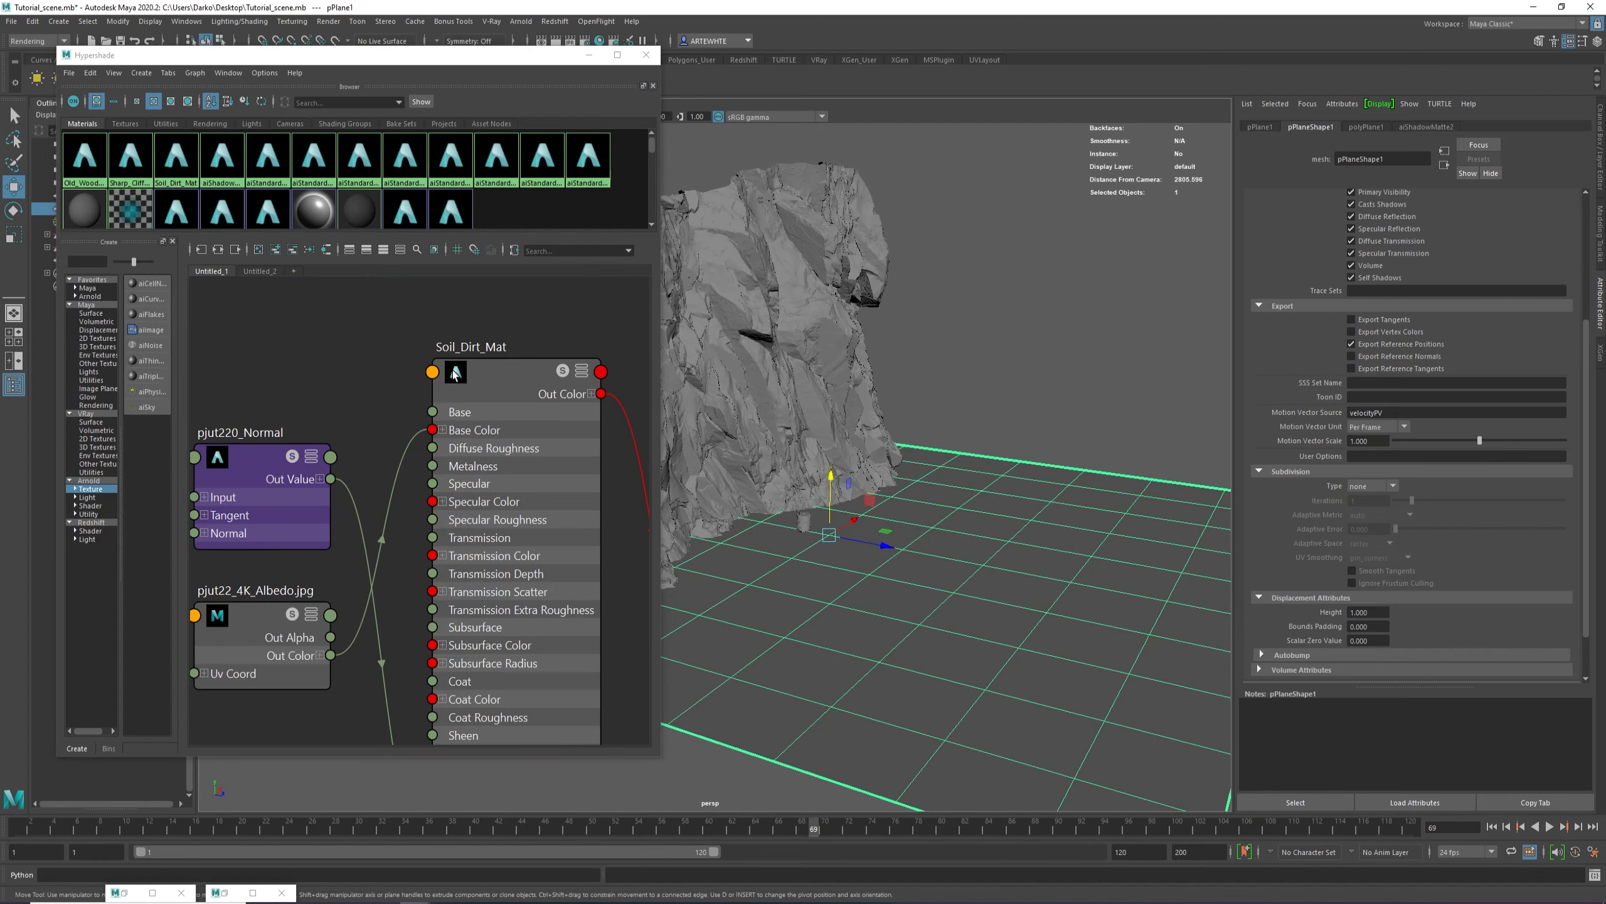
right_drag(457, 375, 461, 342)
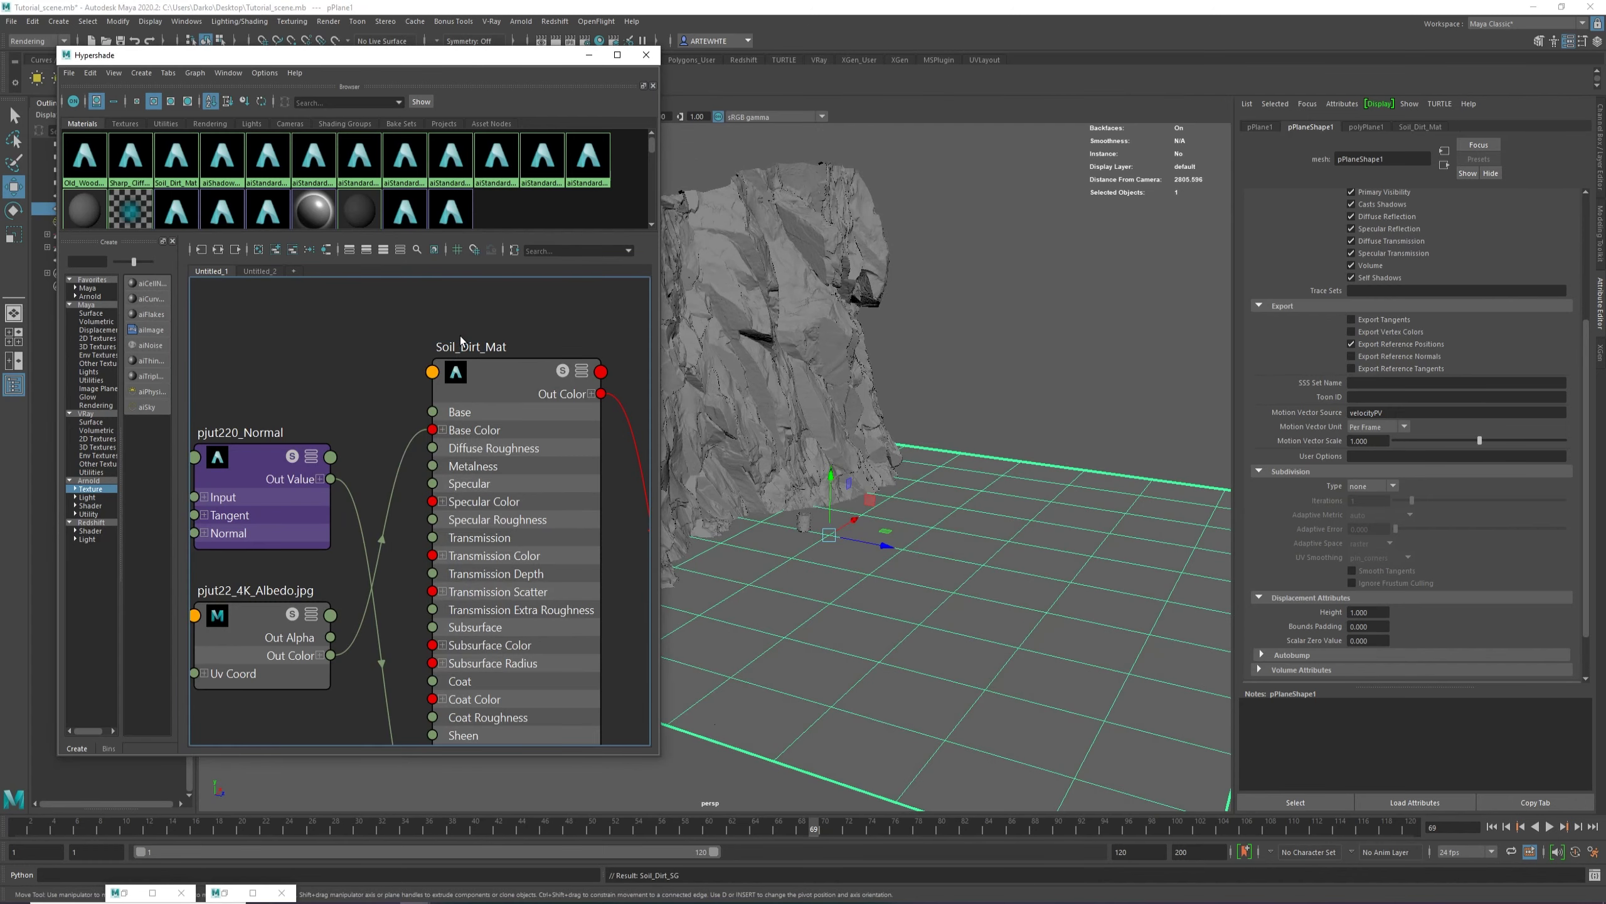
Minimize the Hypershade, turn on textured display in the viewport, and inspect the soil ground around the cliff base.
click(588, 56)
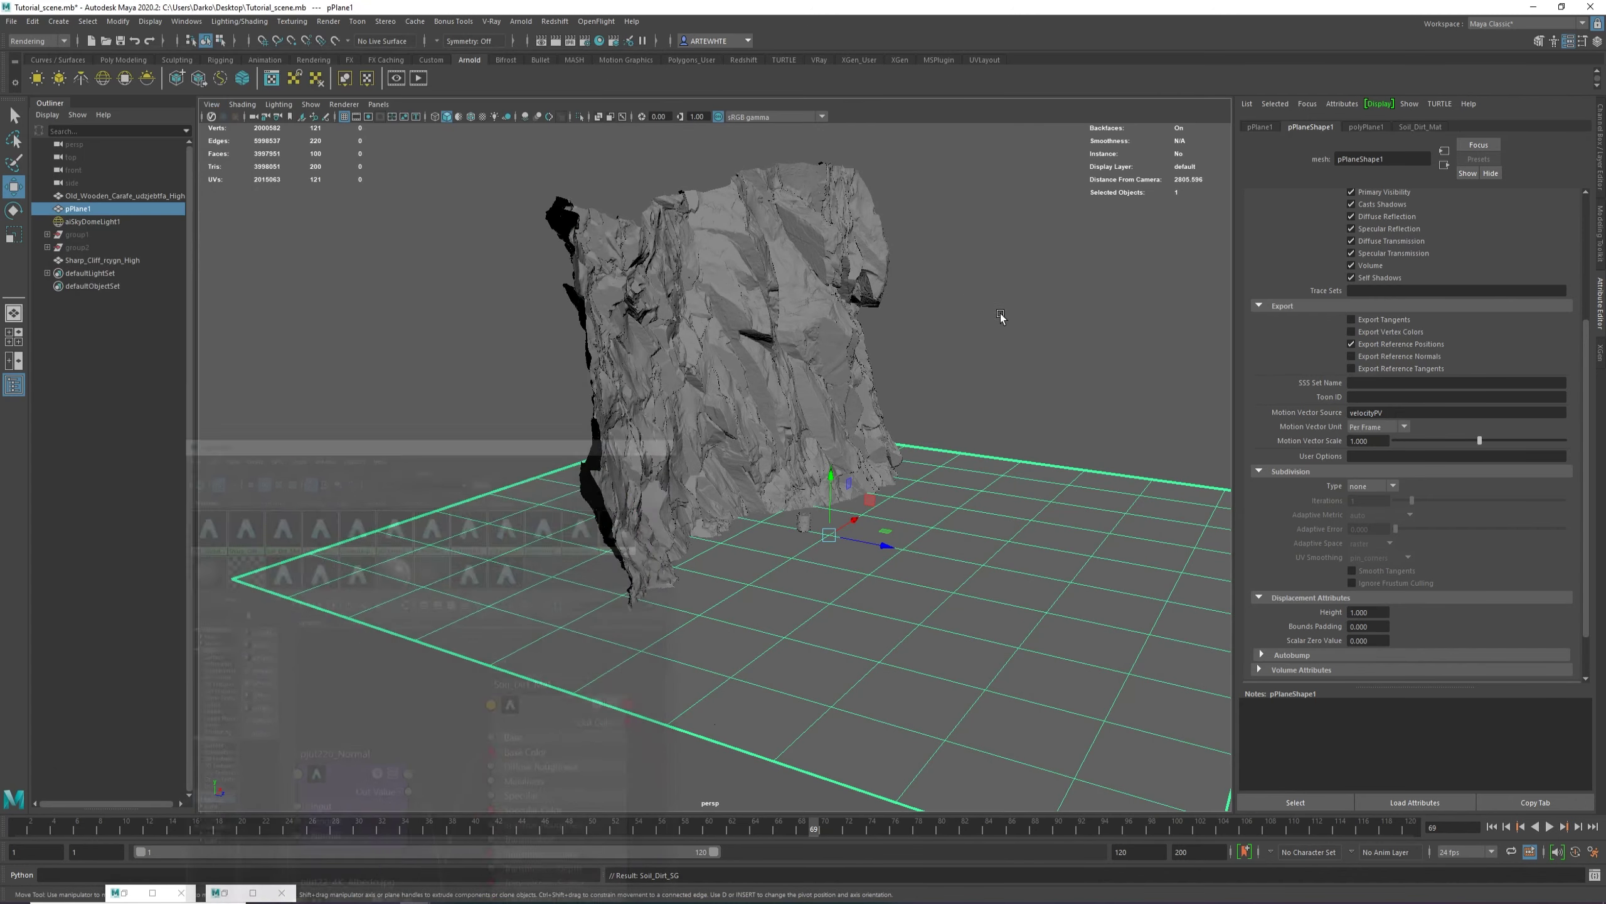
click(979, 397)
key(6)
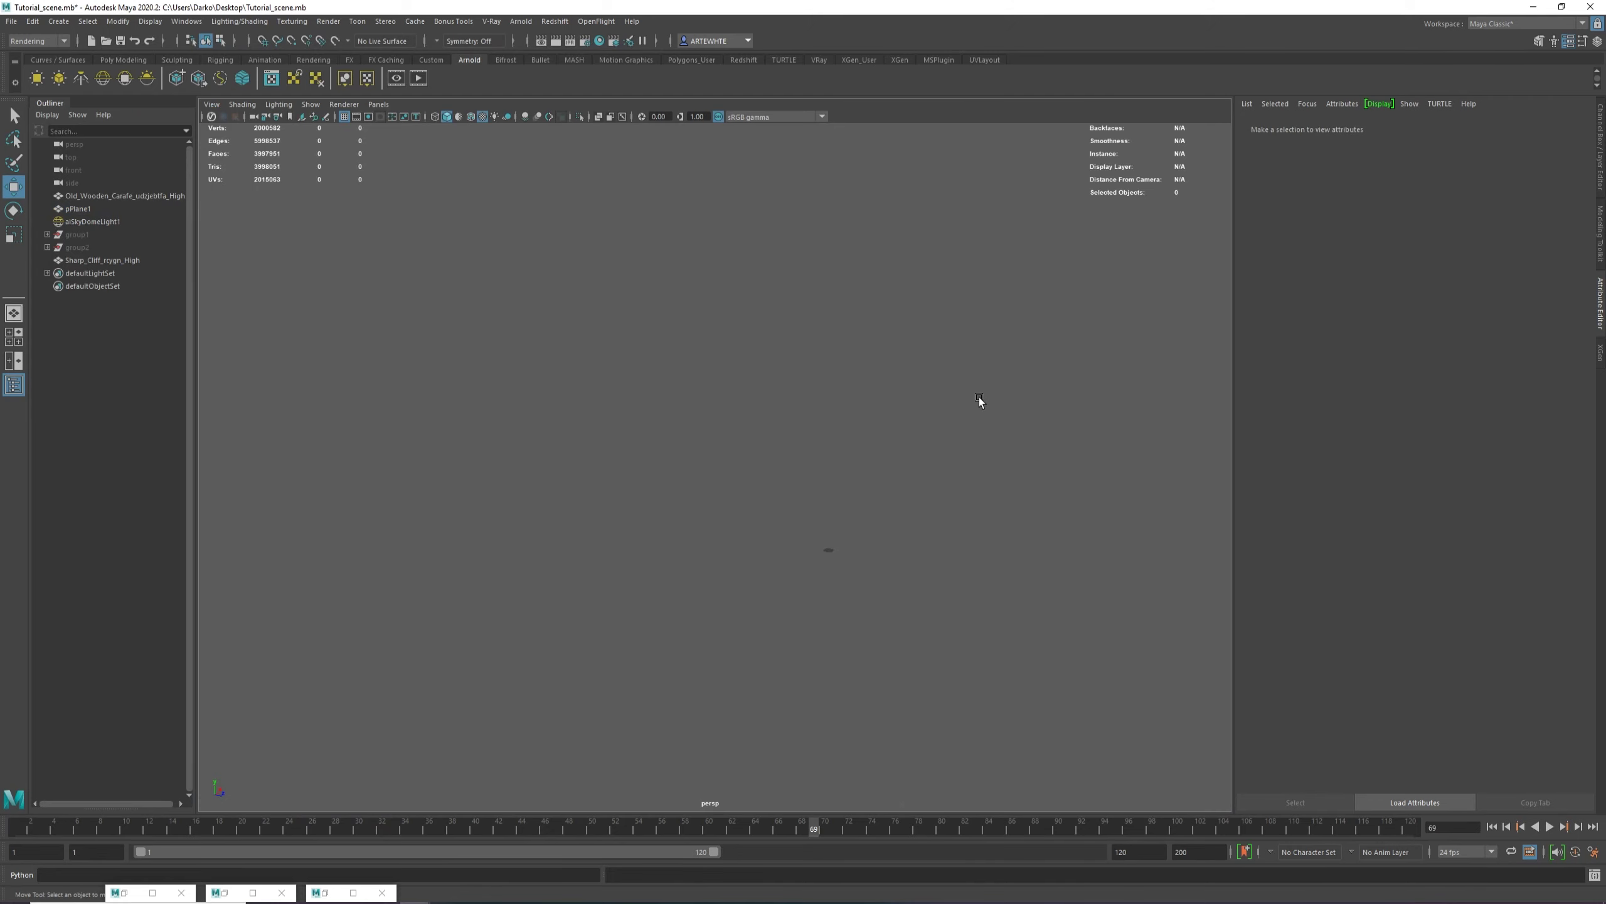
scroll(908, 558, up, 5)
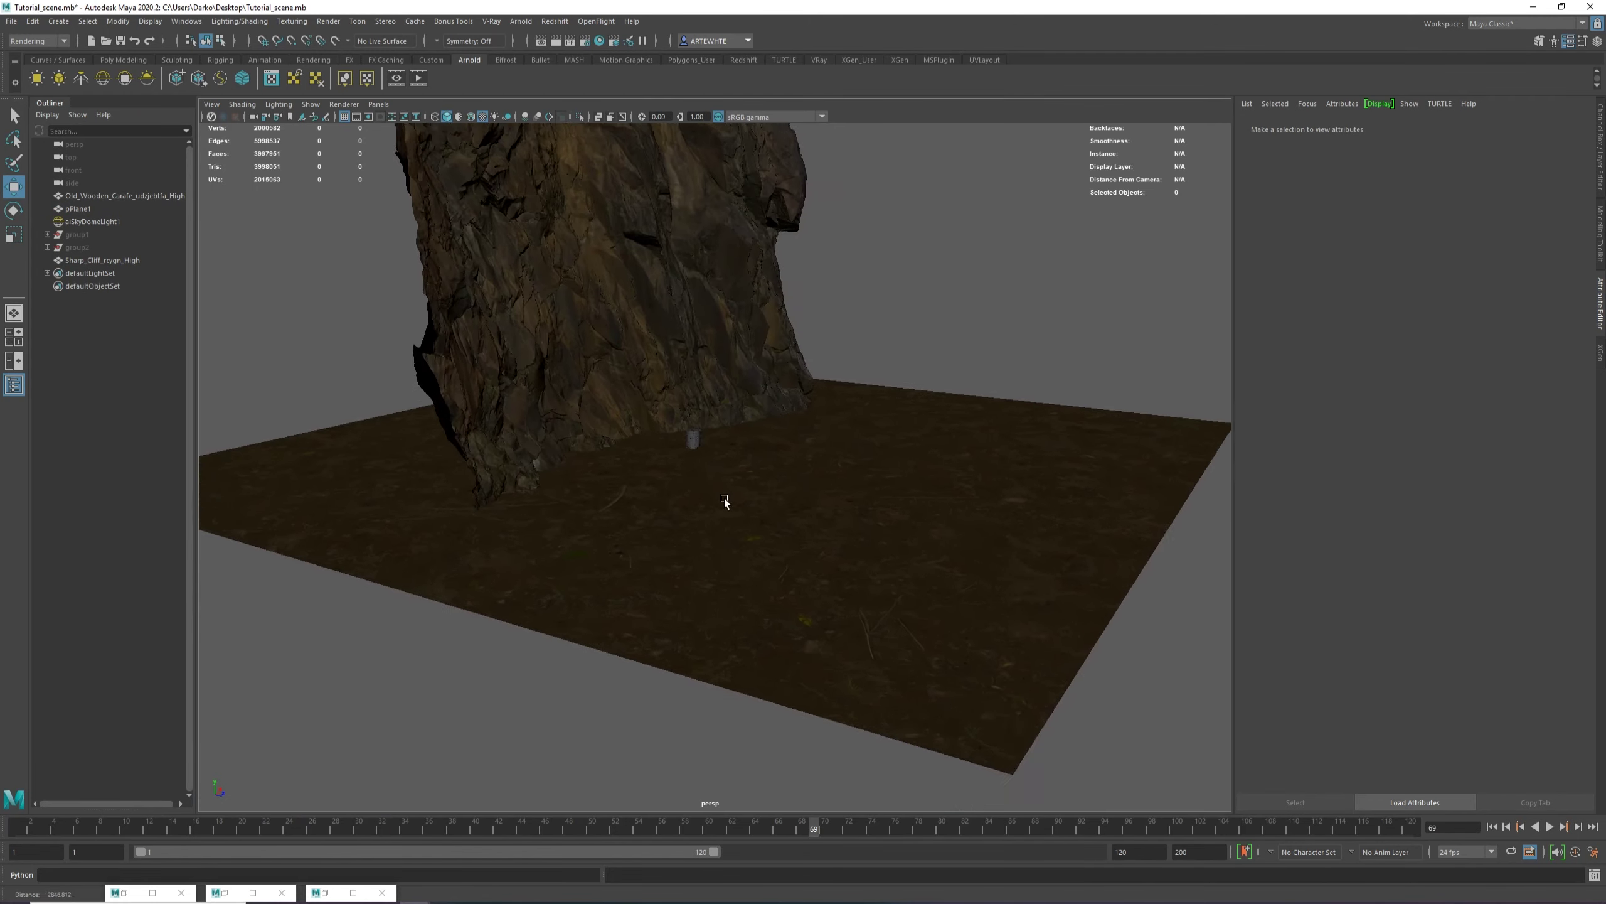
alt+drag(724, 499, 664, 524)
alt+right_drag(780, 479, 789, 555)
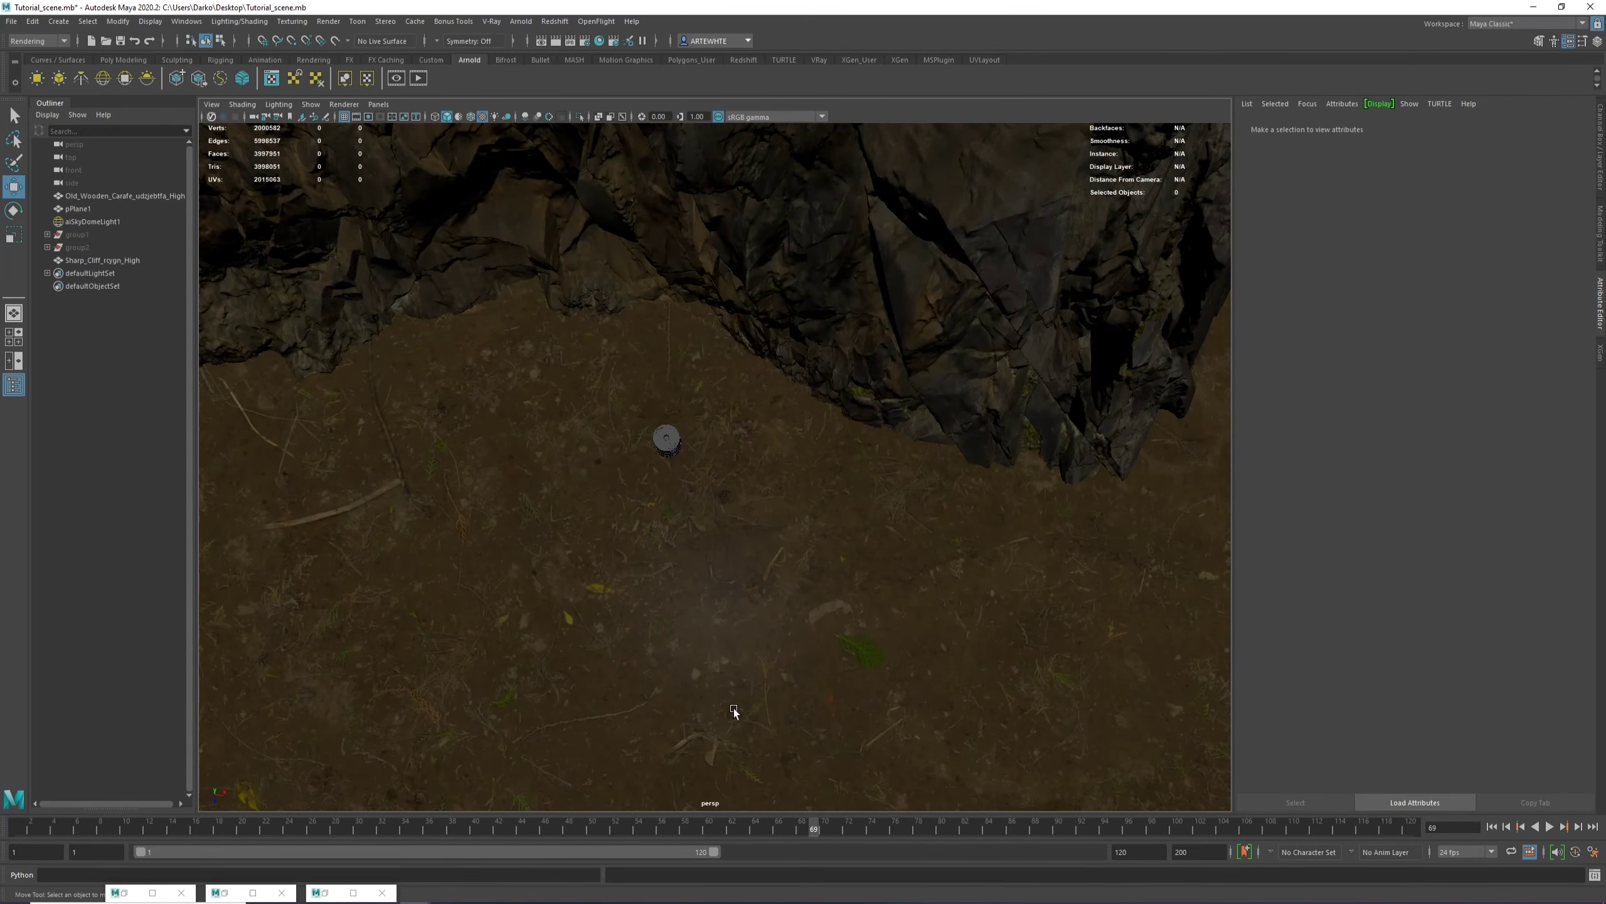
alt+drag(498, 578, 532, 544)
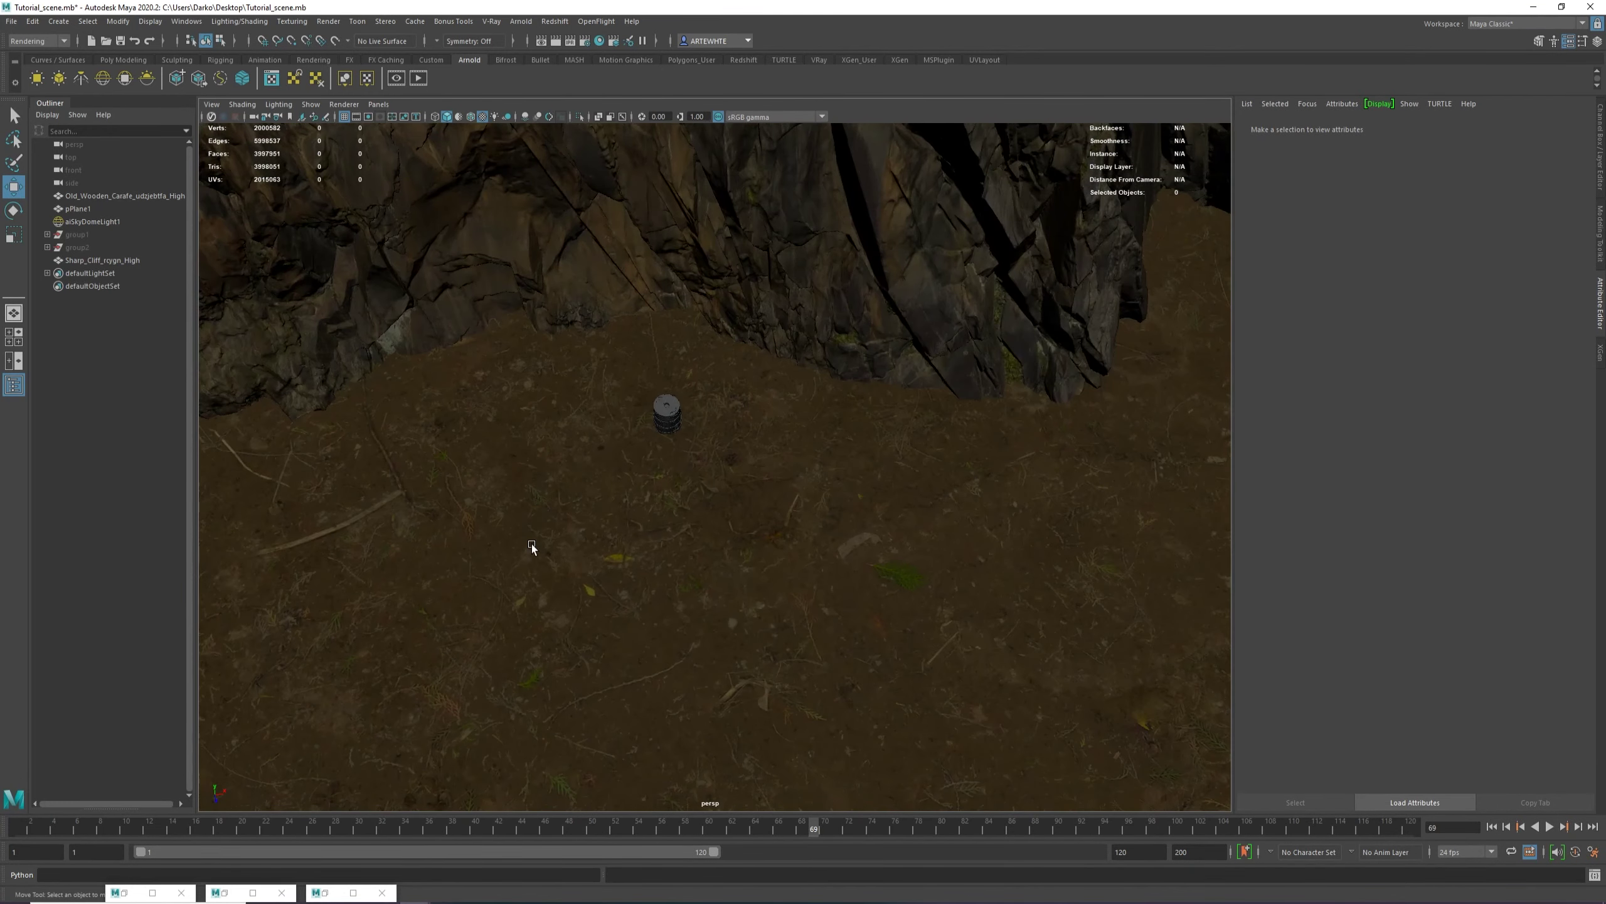
Restore the Hypershade, spread out the soil network's gloss, specular, normal and placement nodes, and check the normal map's image path.
click(314, 893)
scroll(357, 511, down, 5)
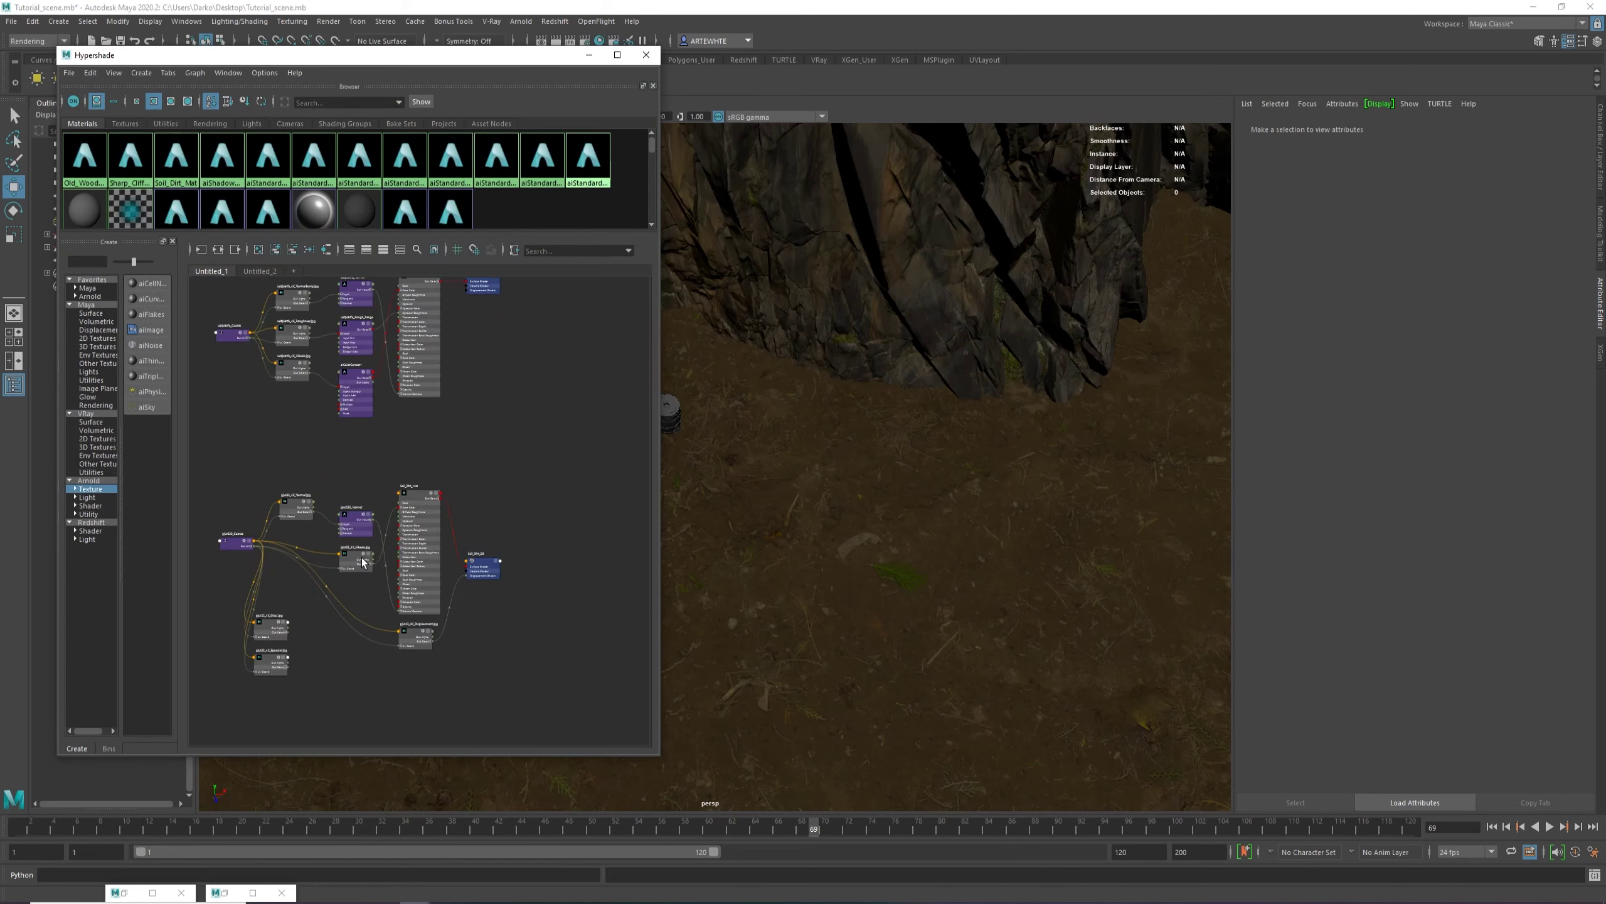
drag(350, 503, 266, 536)
drag(374, 595, 375, 658)
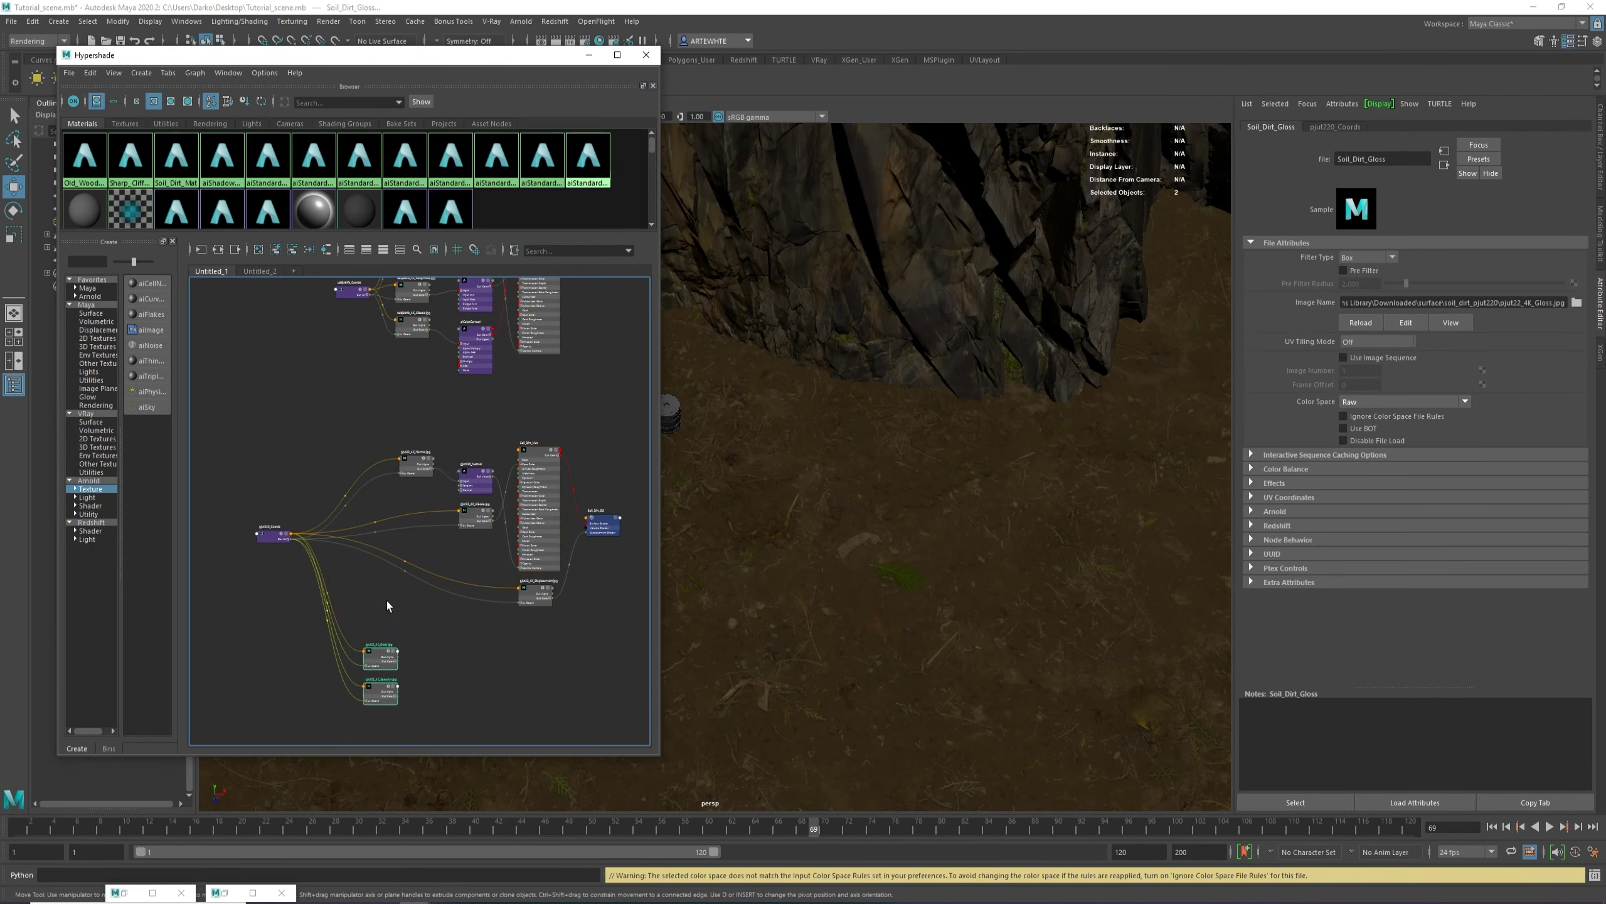
drag(276, 538, 294, 559)
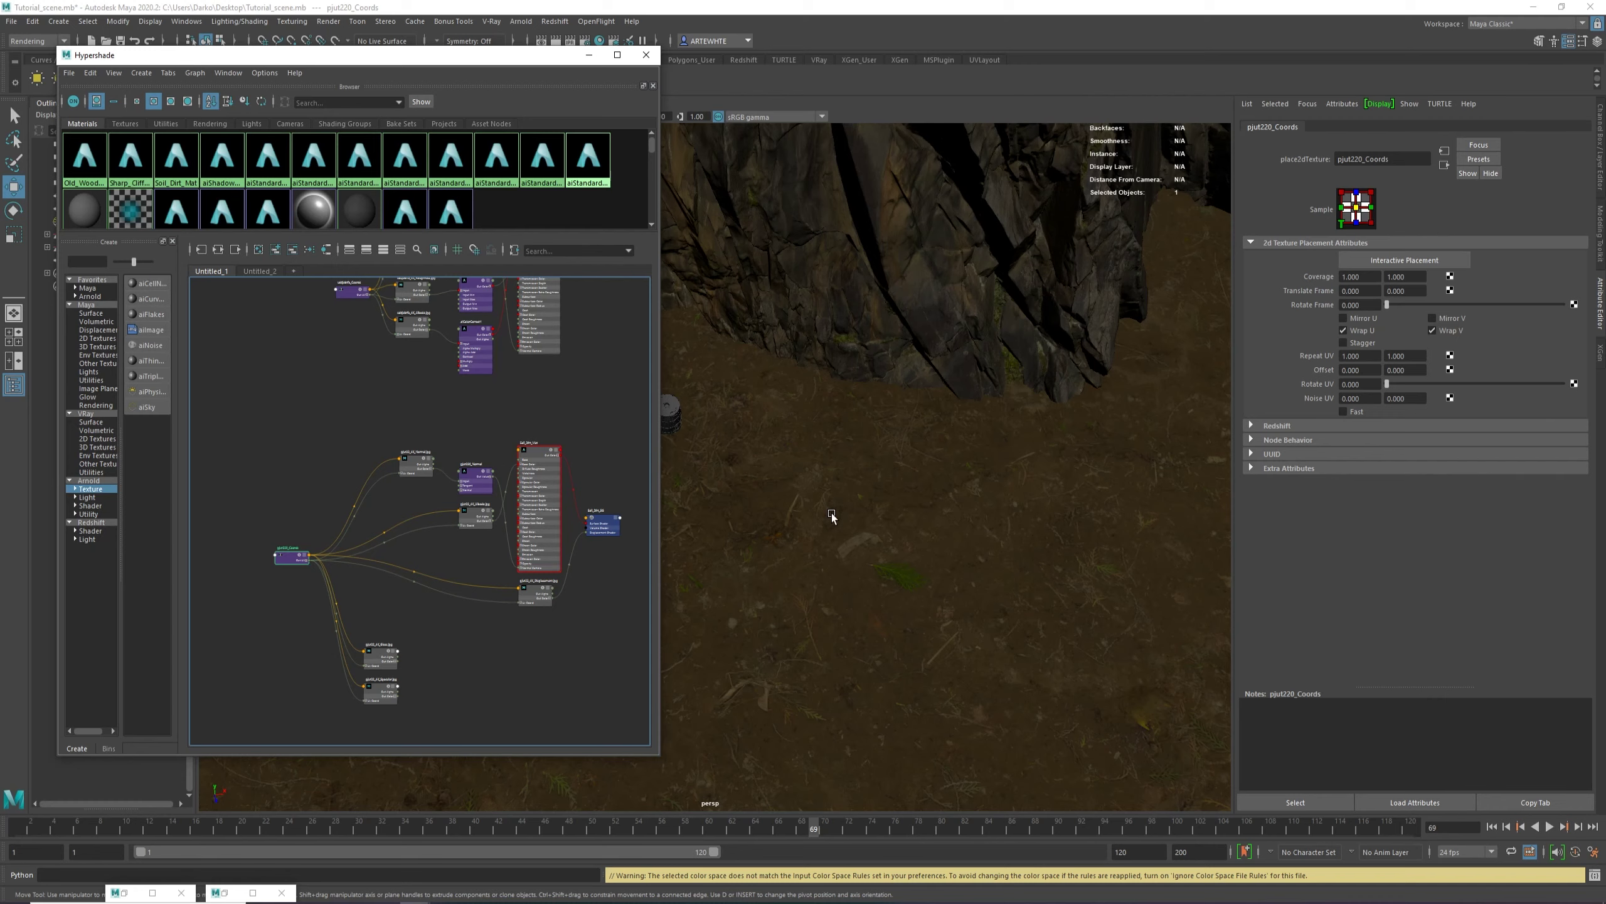
drag(417, 468, 379, 481)
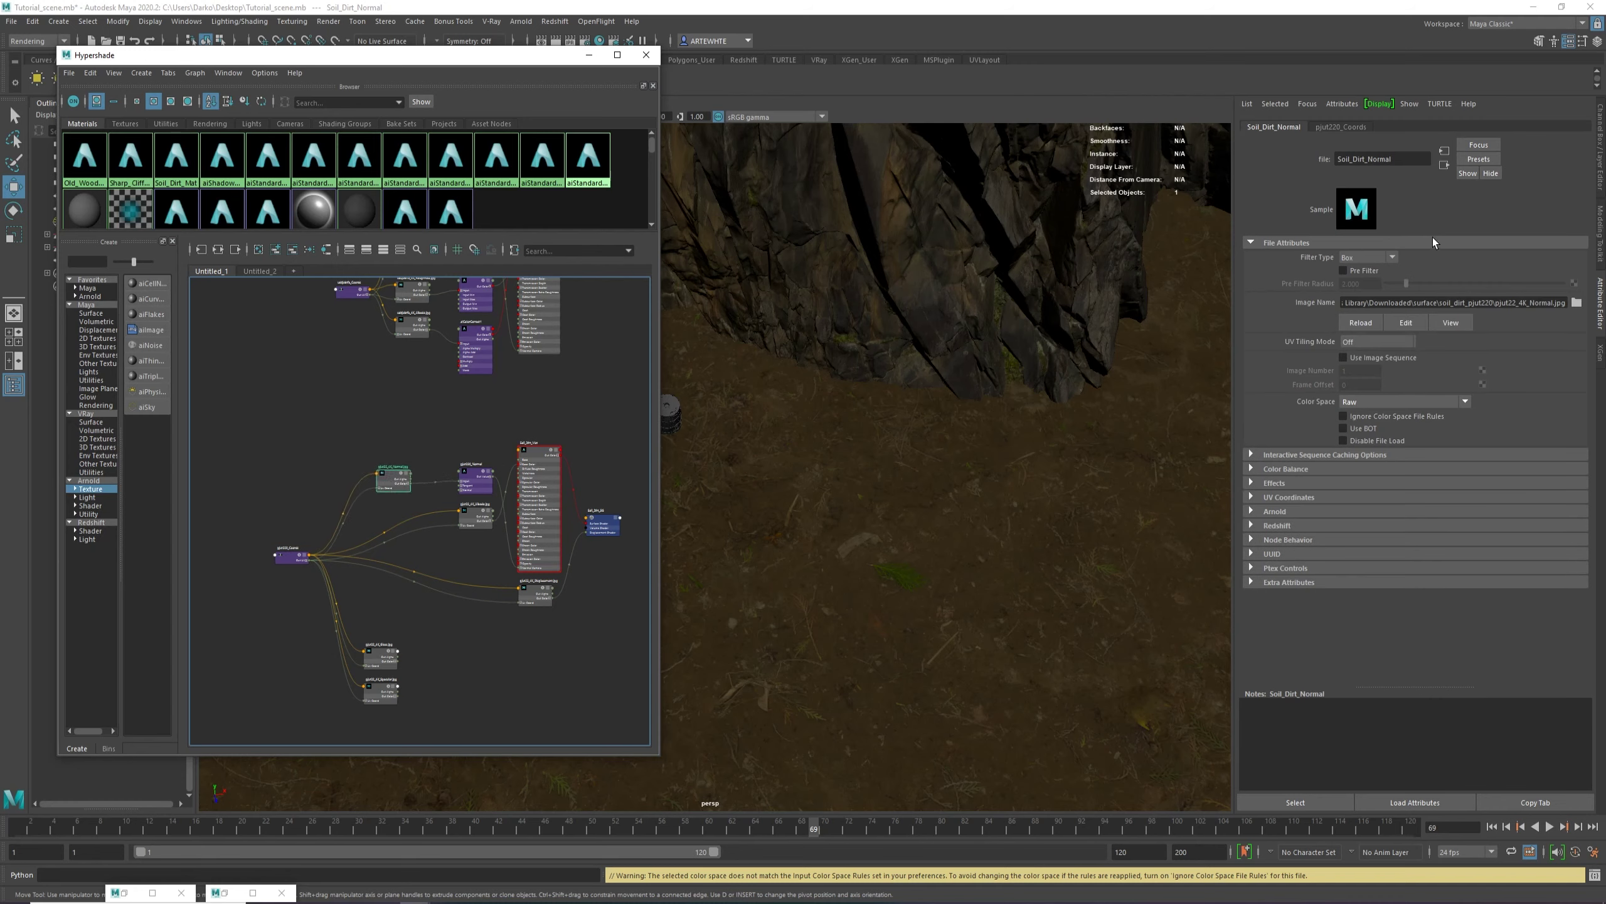
drag(1403, 303, 1477, 327)
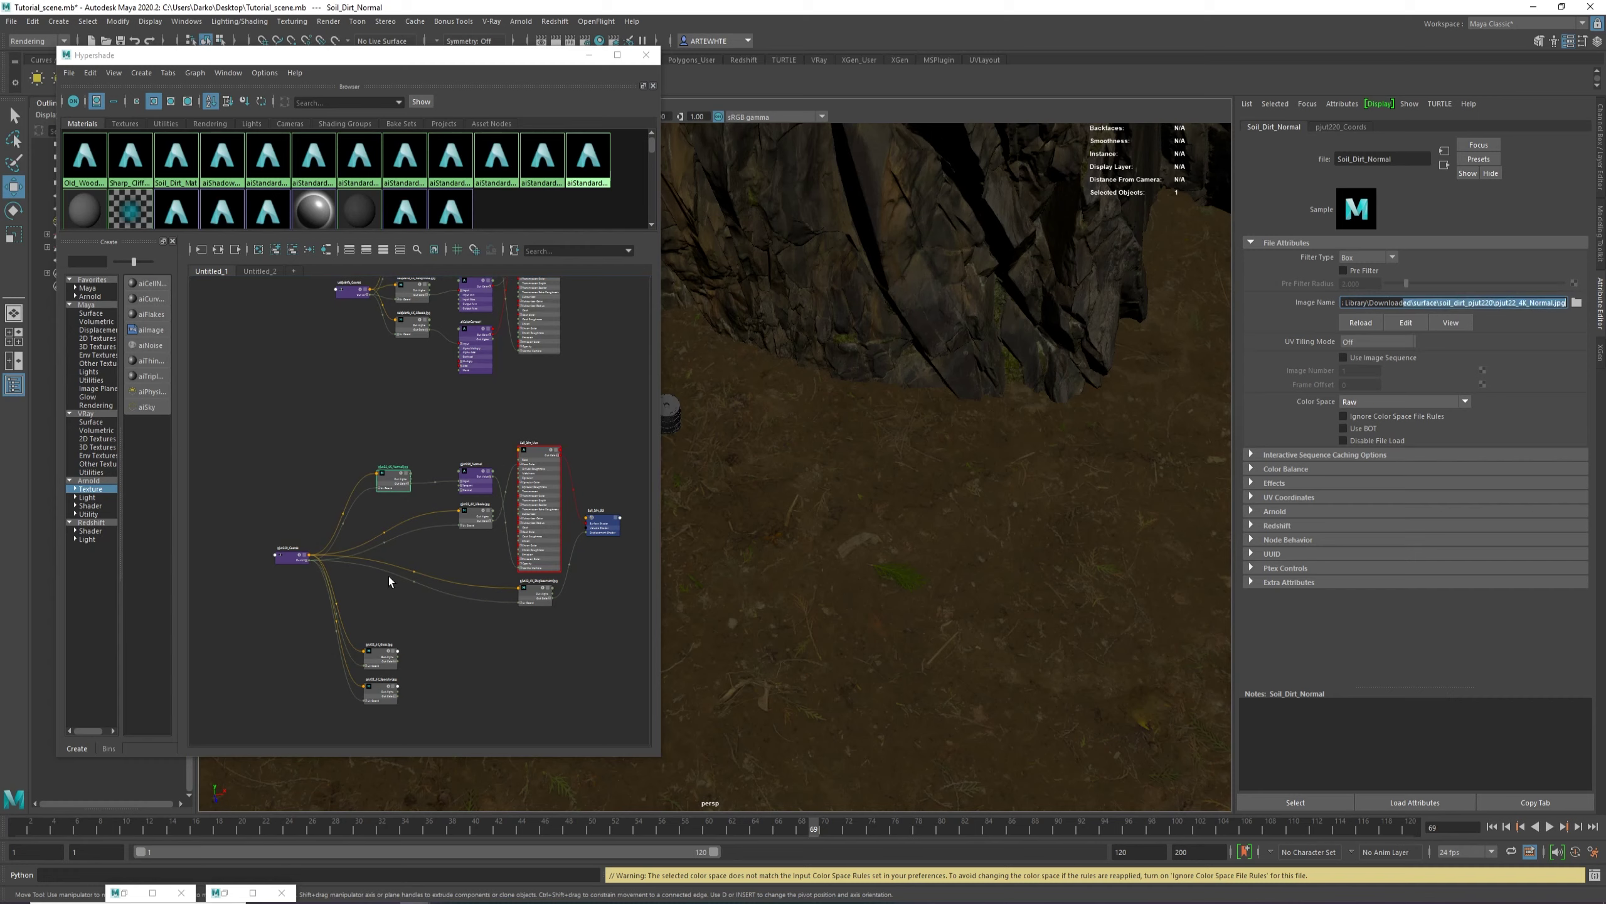
drag(287, 561, 308, 568)
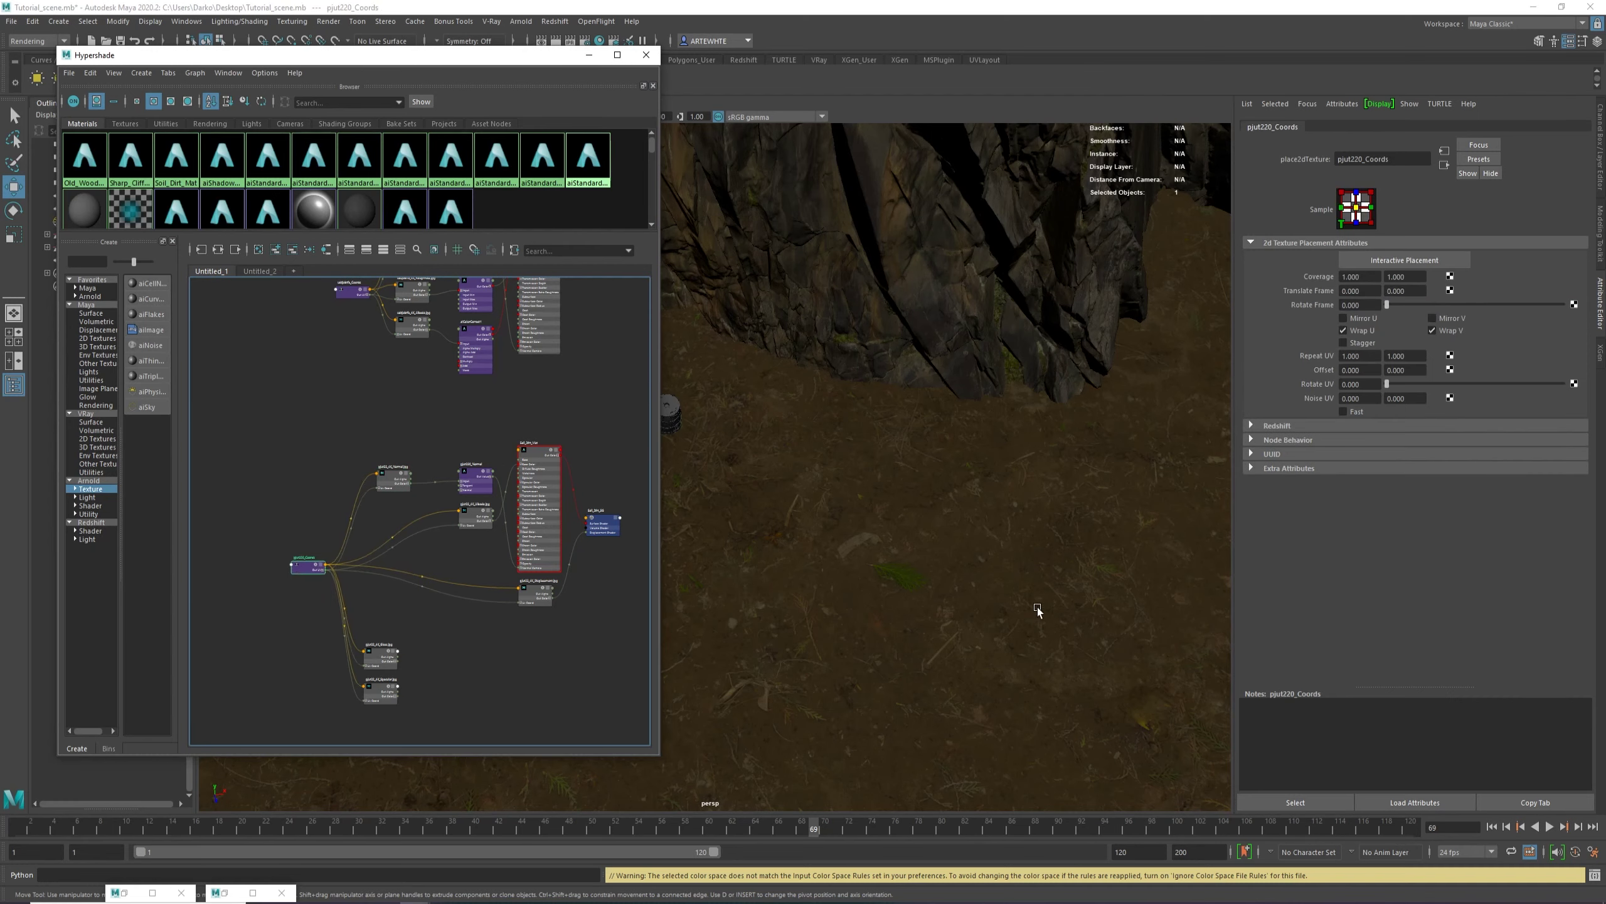
View the soil close up beside the barrel, reposition the normal map node, and select the pjut220_Coords placement node.
alt+drag(838, 444, 806, 563)
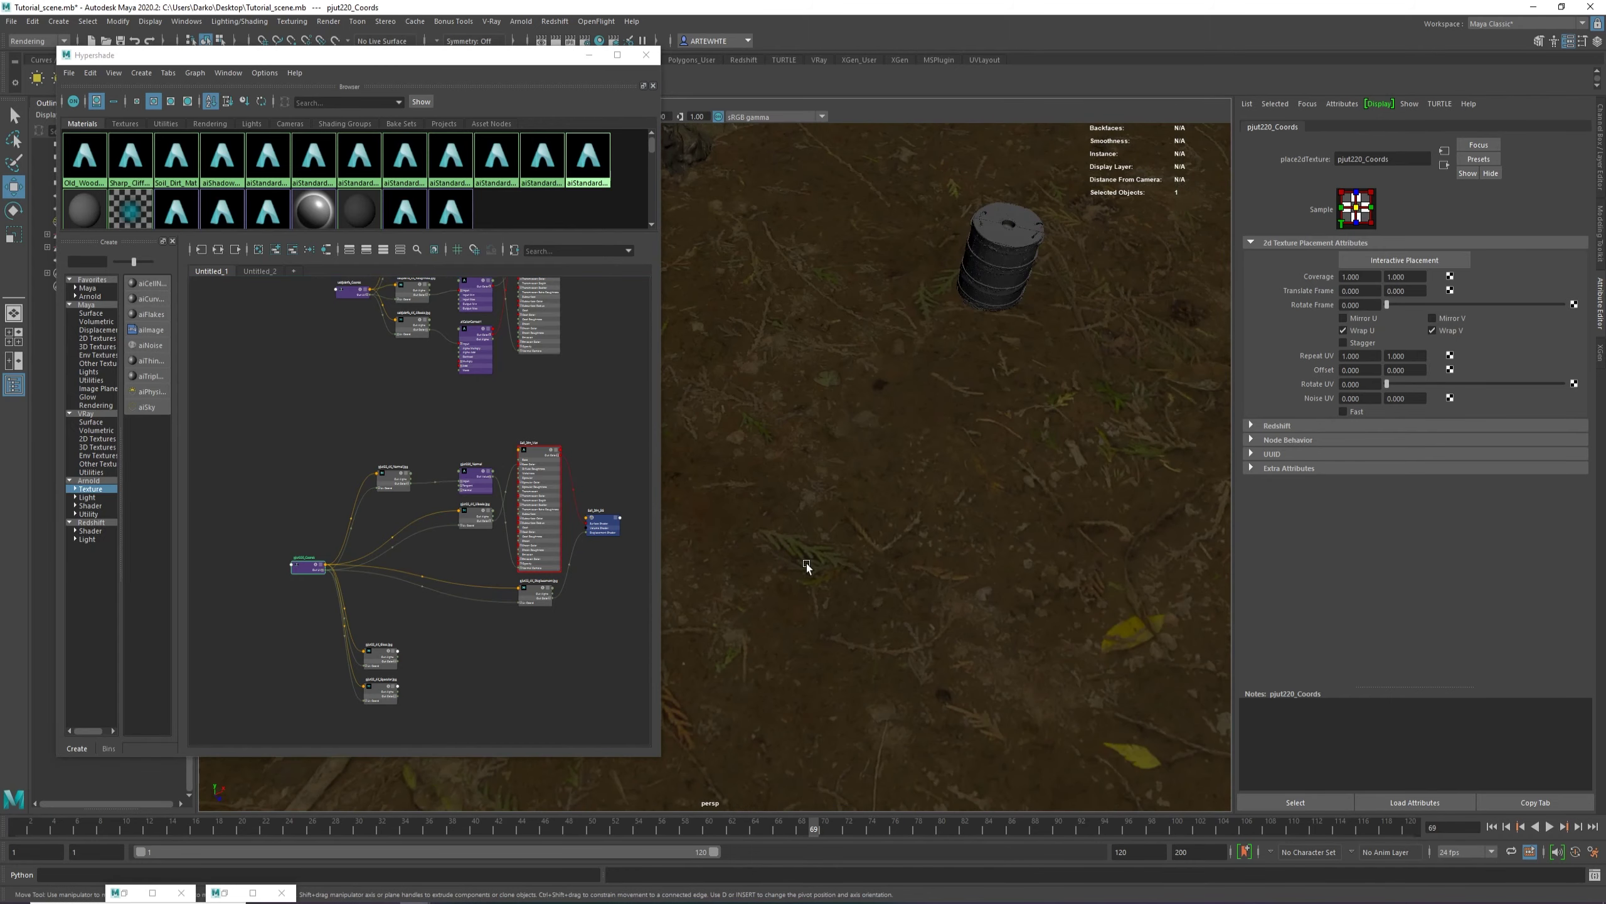
drag(310, 571, 306, 572)
drag(394, 478, 384, 493)
click(308, 561)
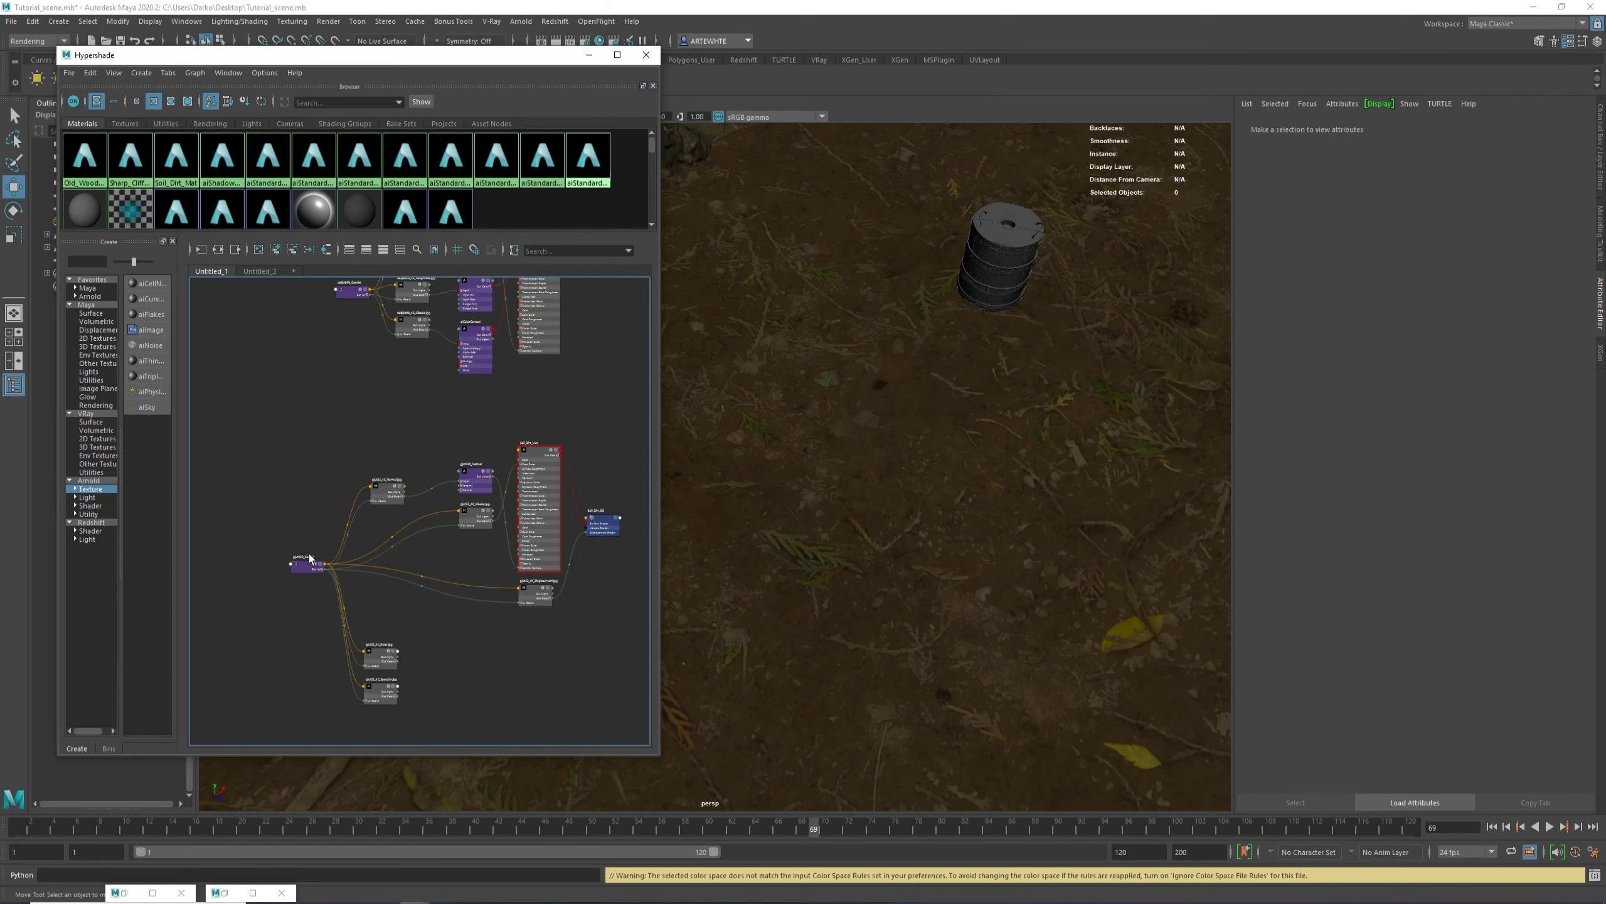
drag(306, 566, 304, 576)
Set the soil placement node's Repeat UV to 3 by 3 and inspect the texture scale around the barrel.
click(1359, 355)
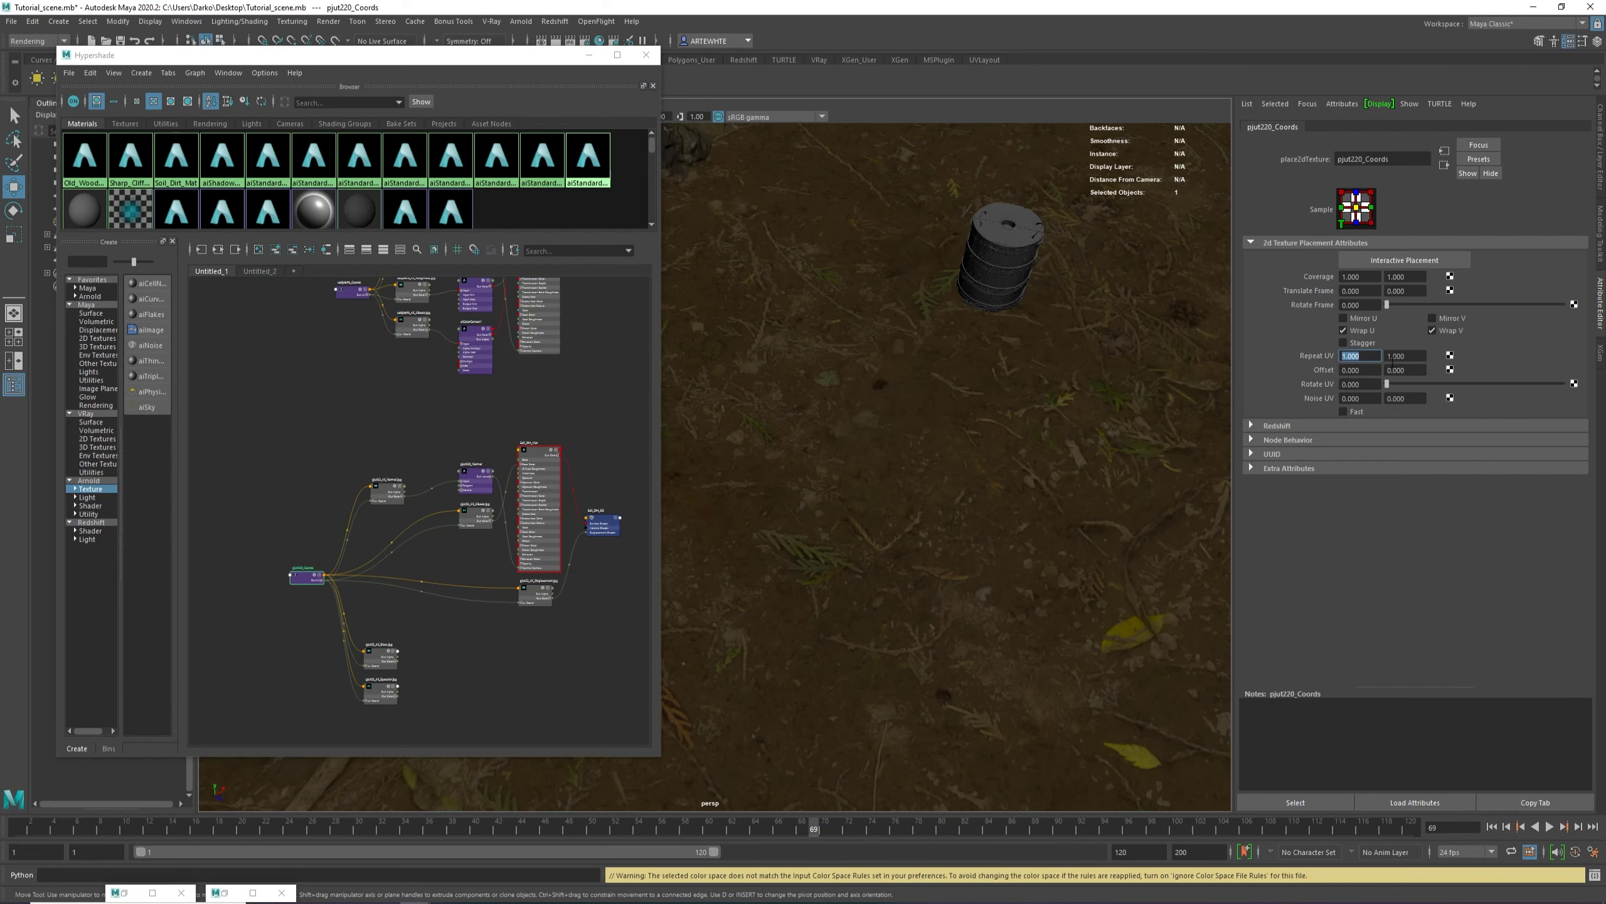
text(3)
key(Return)
click(1421, 356)
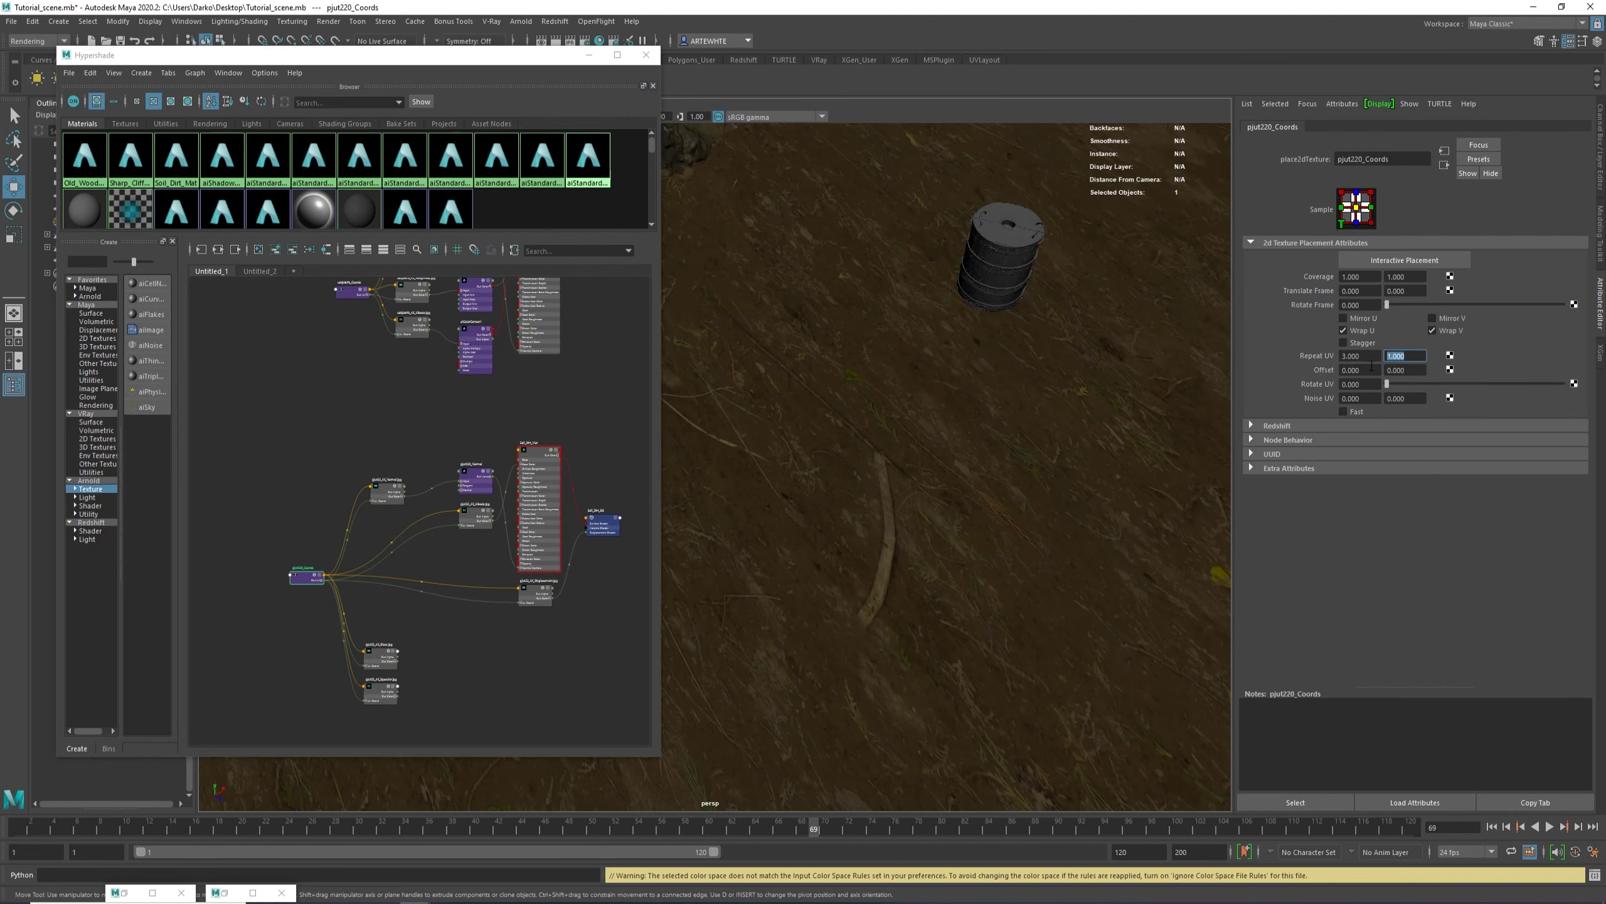
text(3)
key(Return)
scroll(936, 386, down, 3)
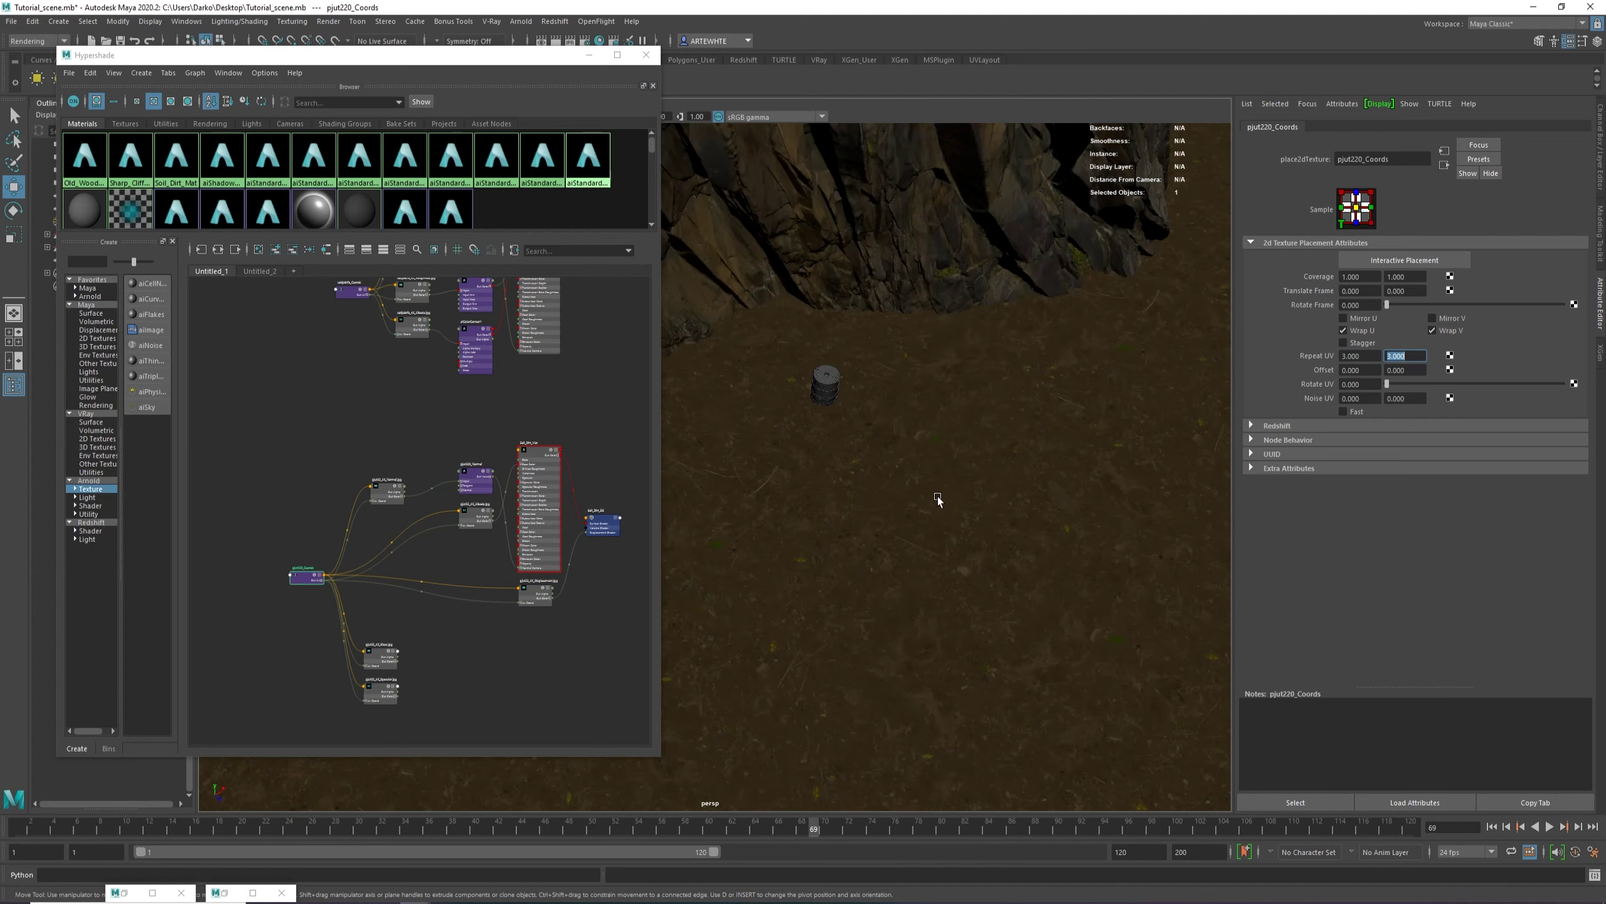
alt+right_drag(802, 376, 1130, 329)
alt+middle_drag(1130, 329, 834, 588)
alt+drag(835, 588, 863, 483)
alt+right_drag(862, 483, 881, 529)
alt+drag(849, 483, 908, 510)
scroll(909, 510, up, 3)
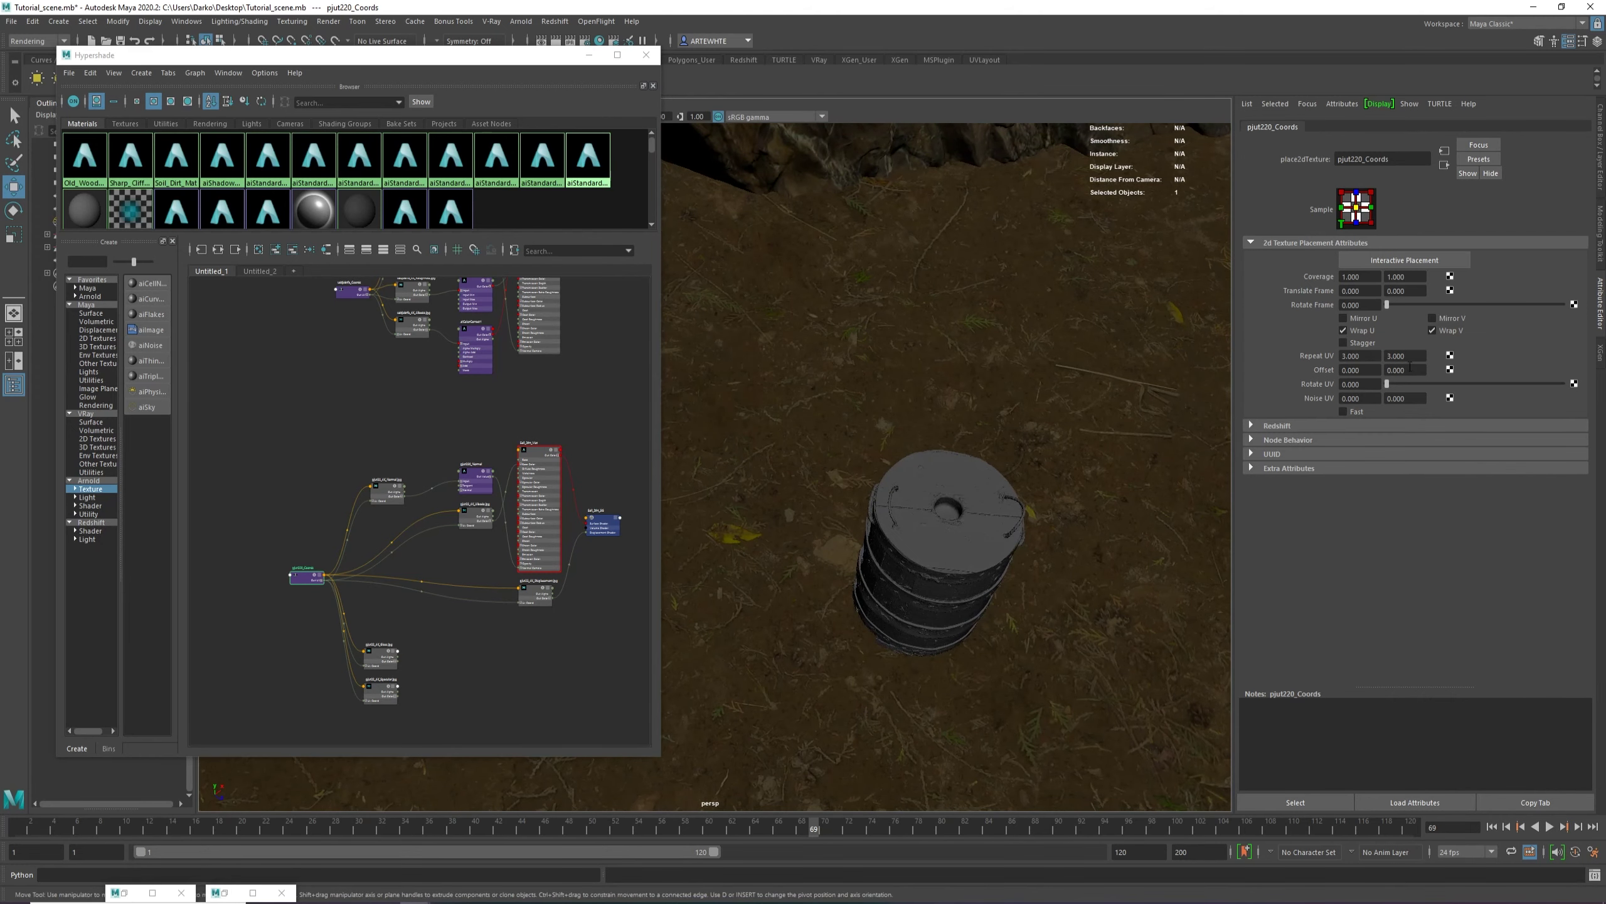
Set the soil placement node's Repeat UV to 5 in both directions and view the result at ground level.
click(1375, 357)
text(5)
key(Return)
key(Tab)
text(5)
key(Return)
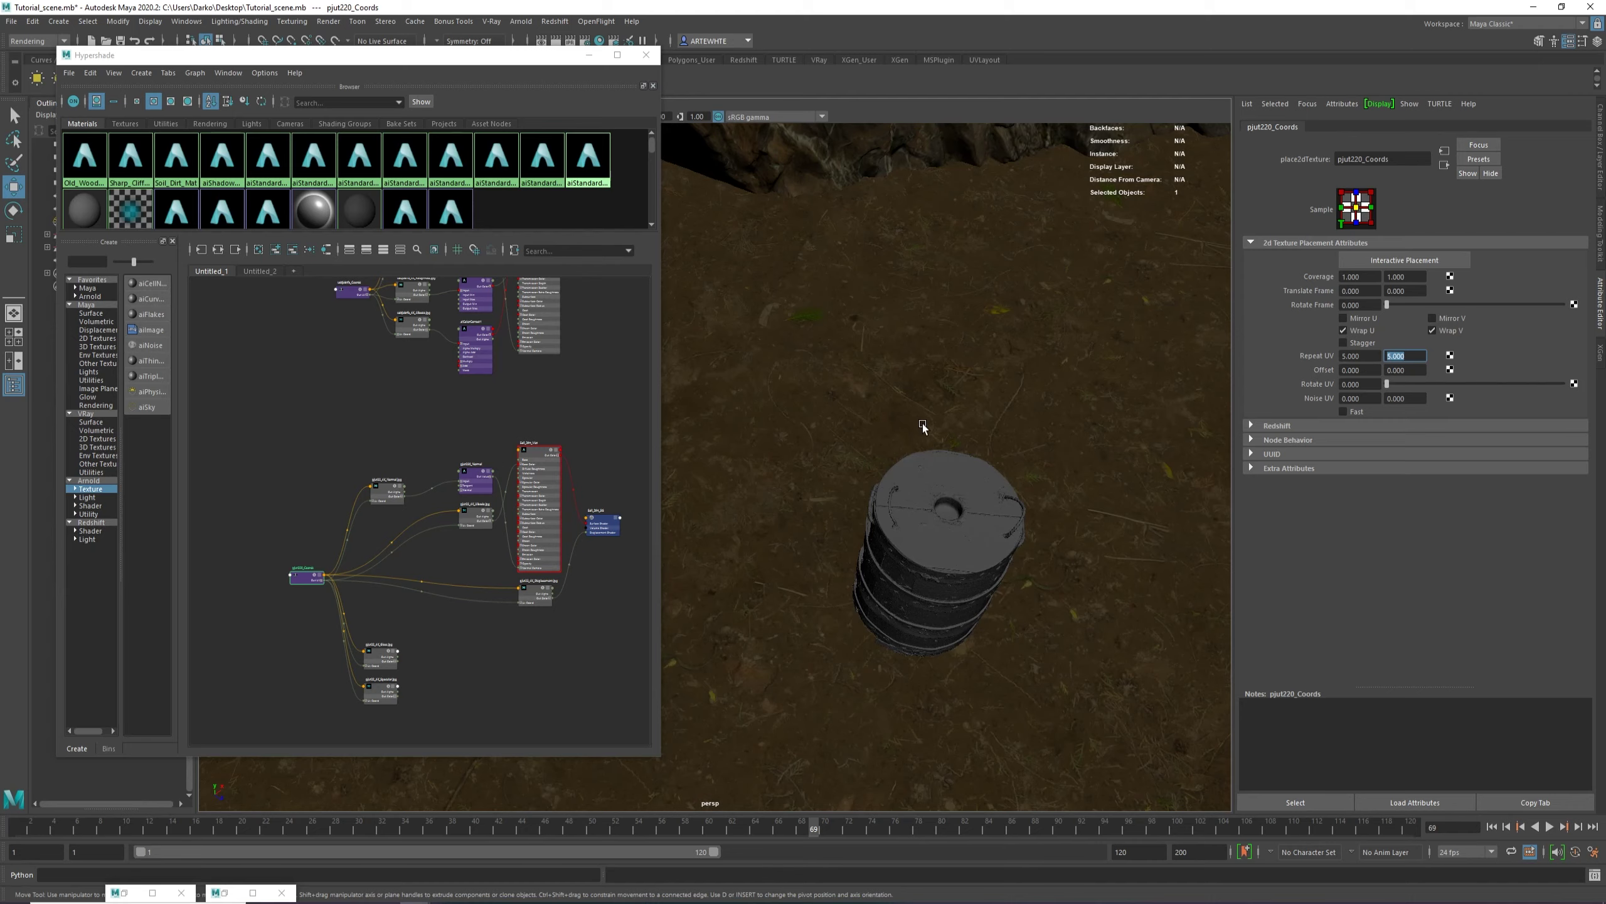
alt+drag(922, 423, 986, 551)
scroll(1044, 556, up, 5)
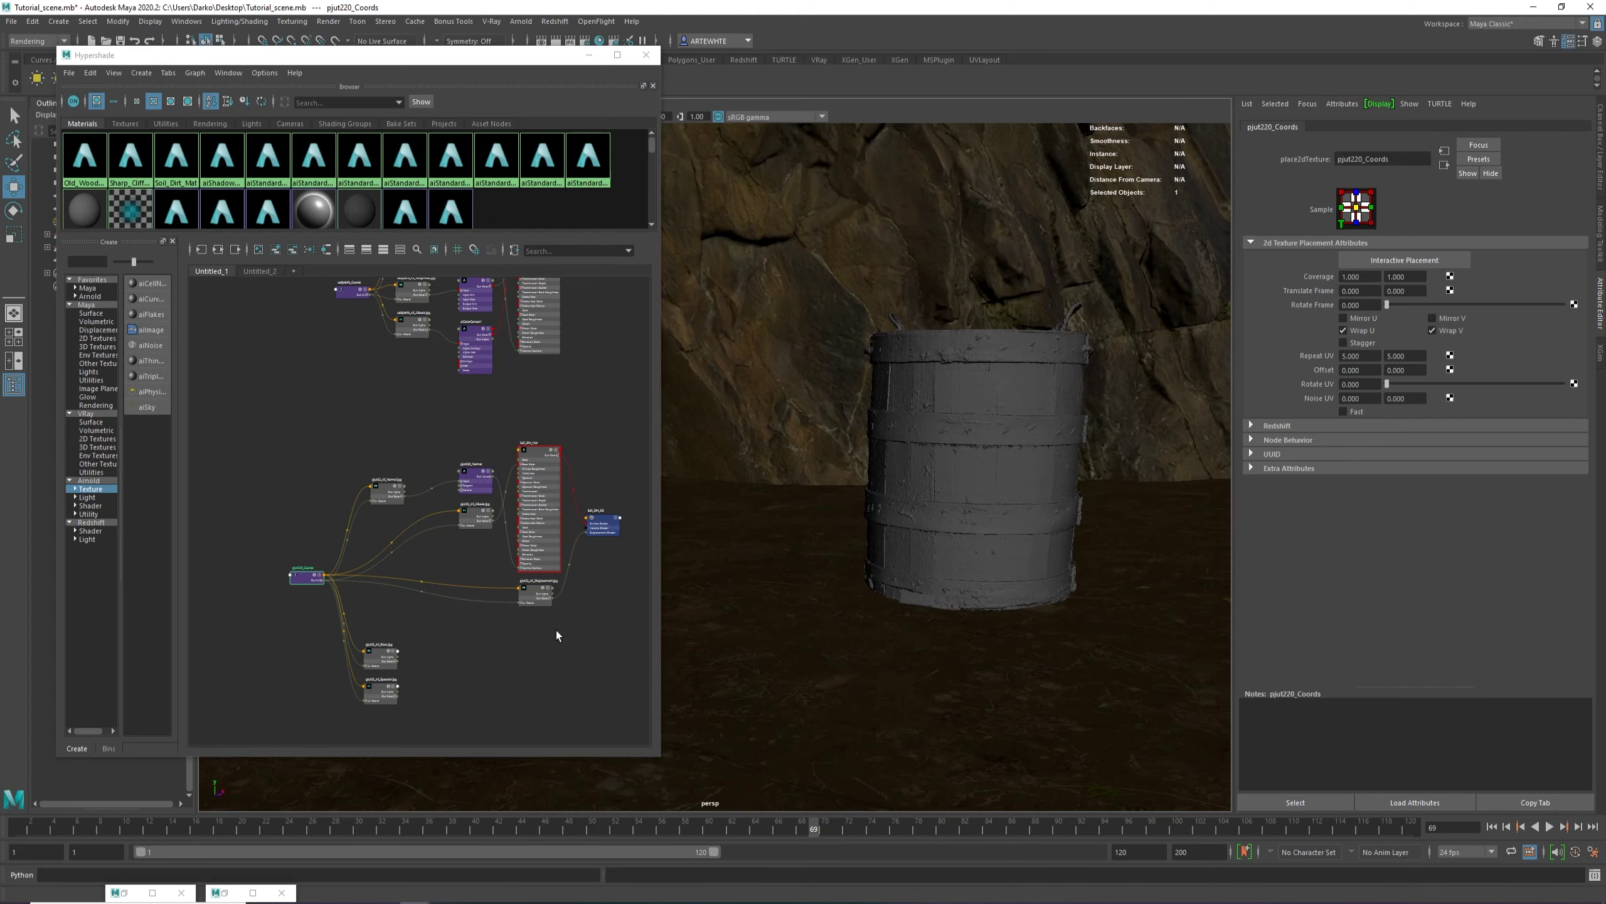
Select the ground plane, minimize the Hypershade, and set the plane's Arnold subdivision type to catclark.
click(765, 648)
scroll(835, 638, down, 5)
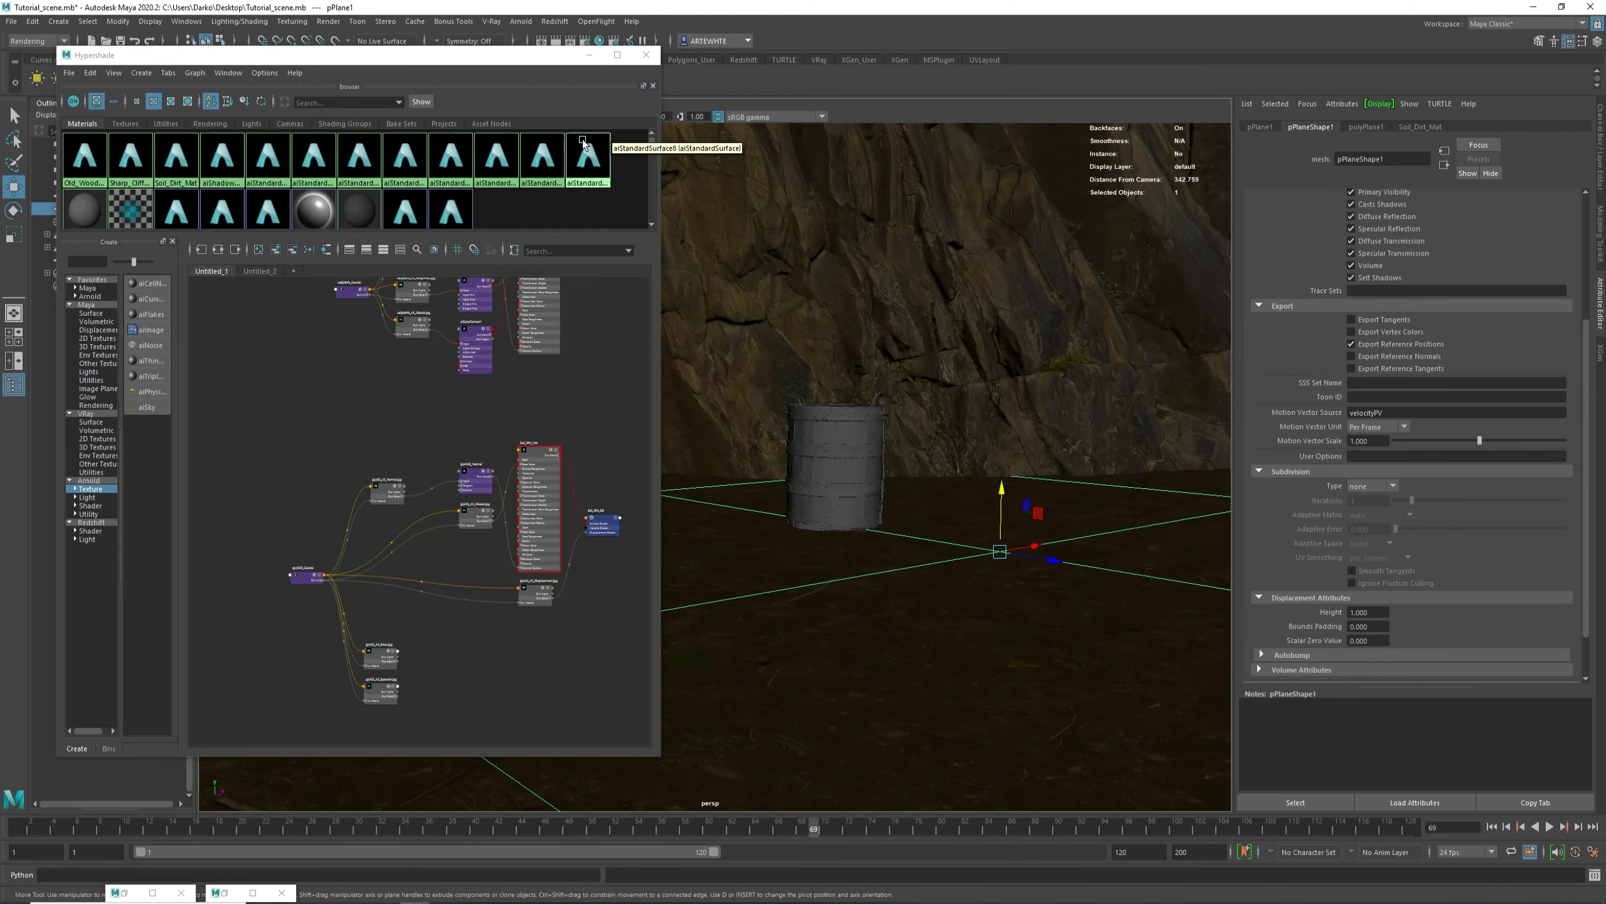
click(592, 55)
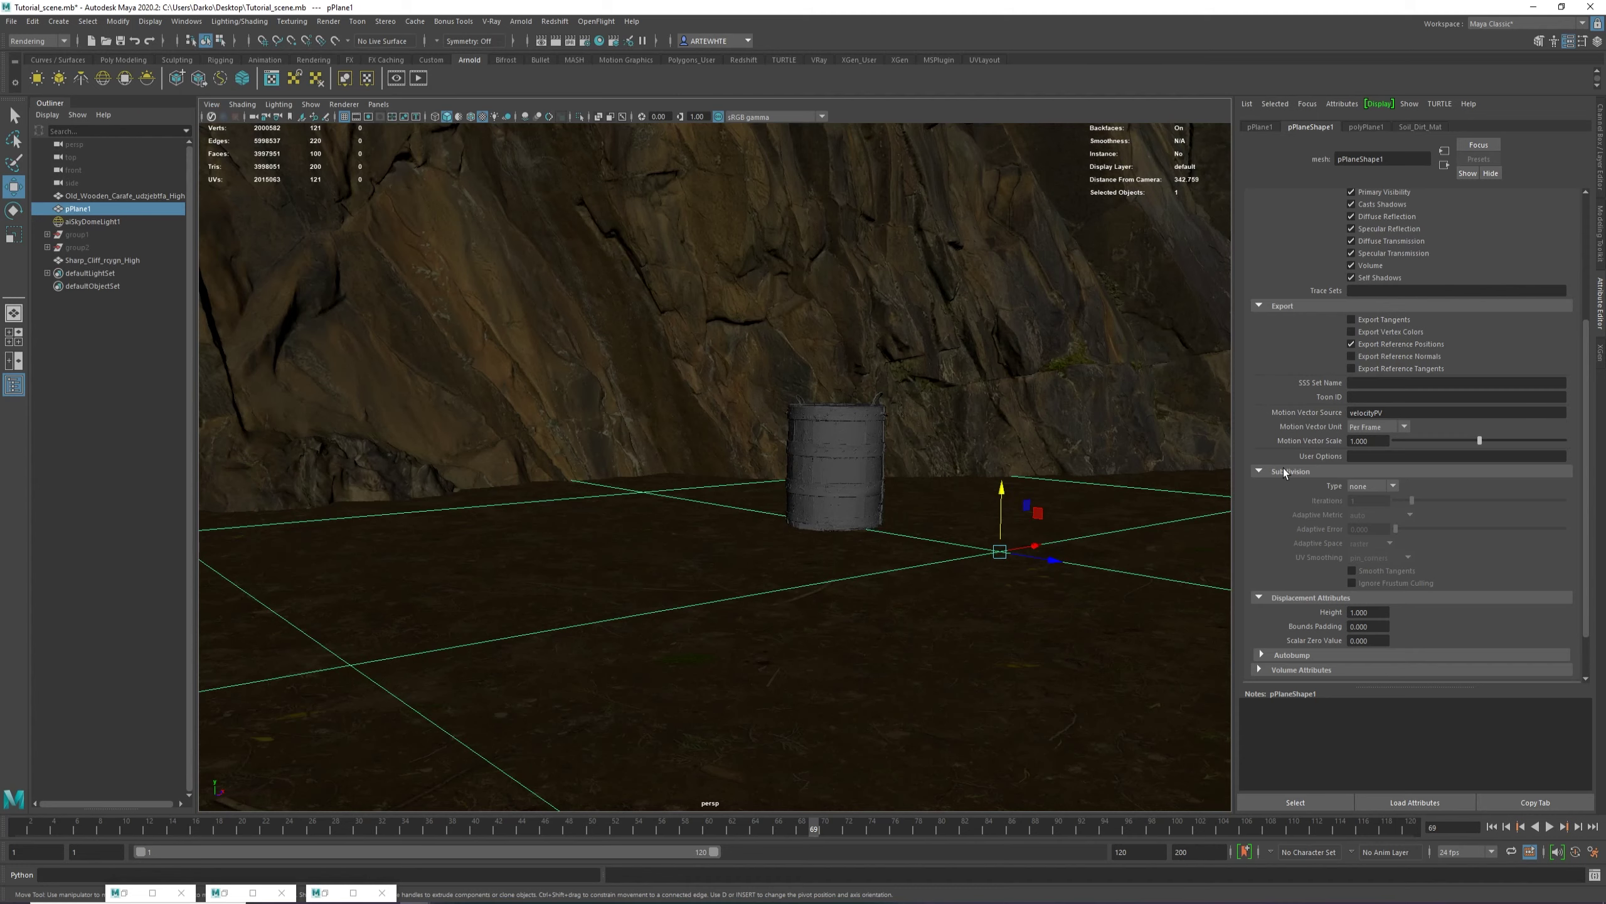
click(1363, 485)
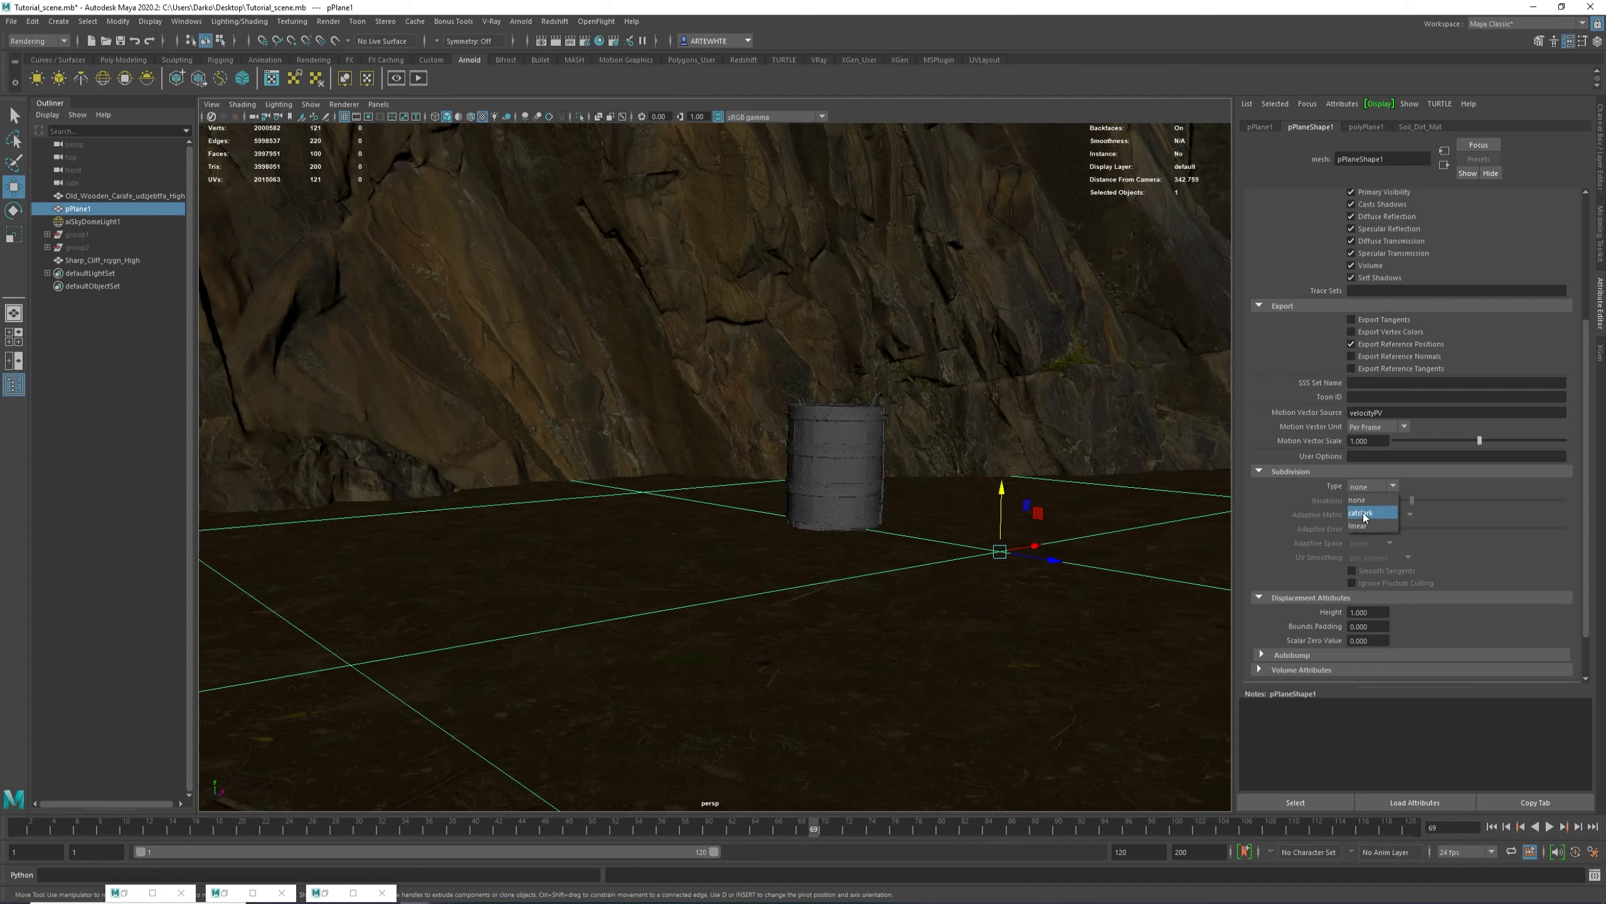
click(1362, 513)
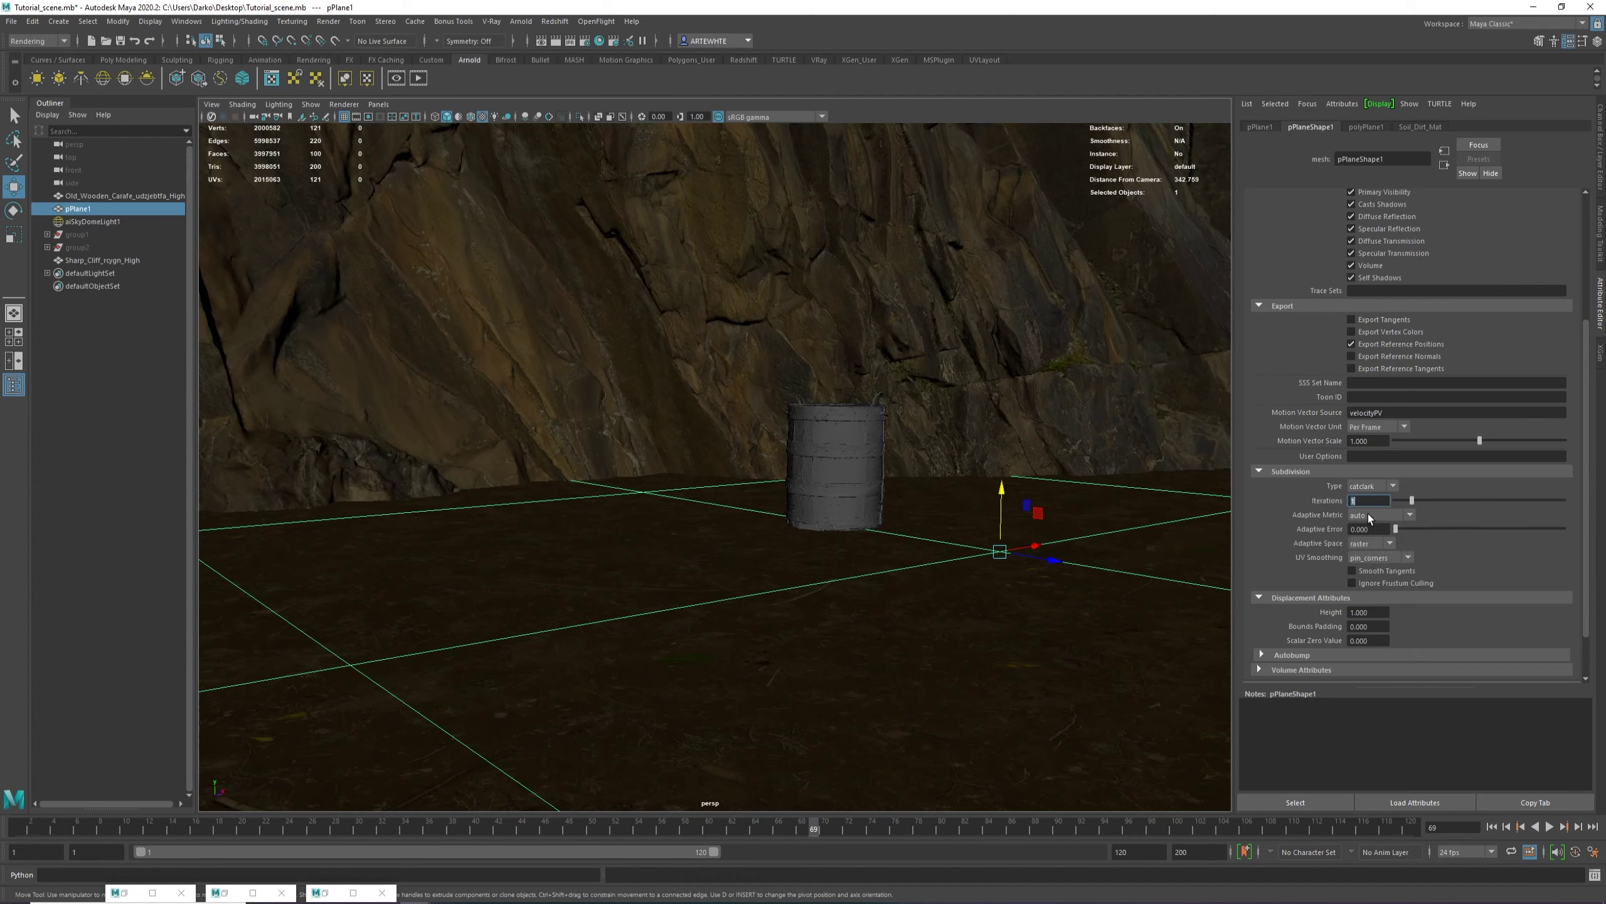
Delete the three rows of ground plane faces behind the cliff and return to object selection.
scroll(900, 578, down, 5)
alt+drag(901, 577, 367, 411)
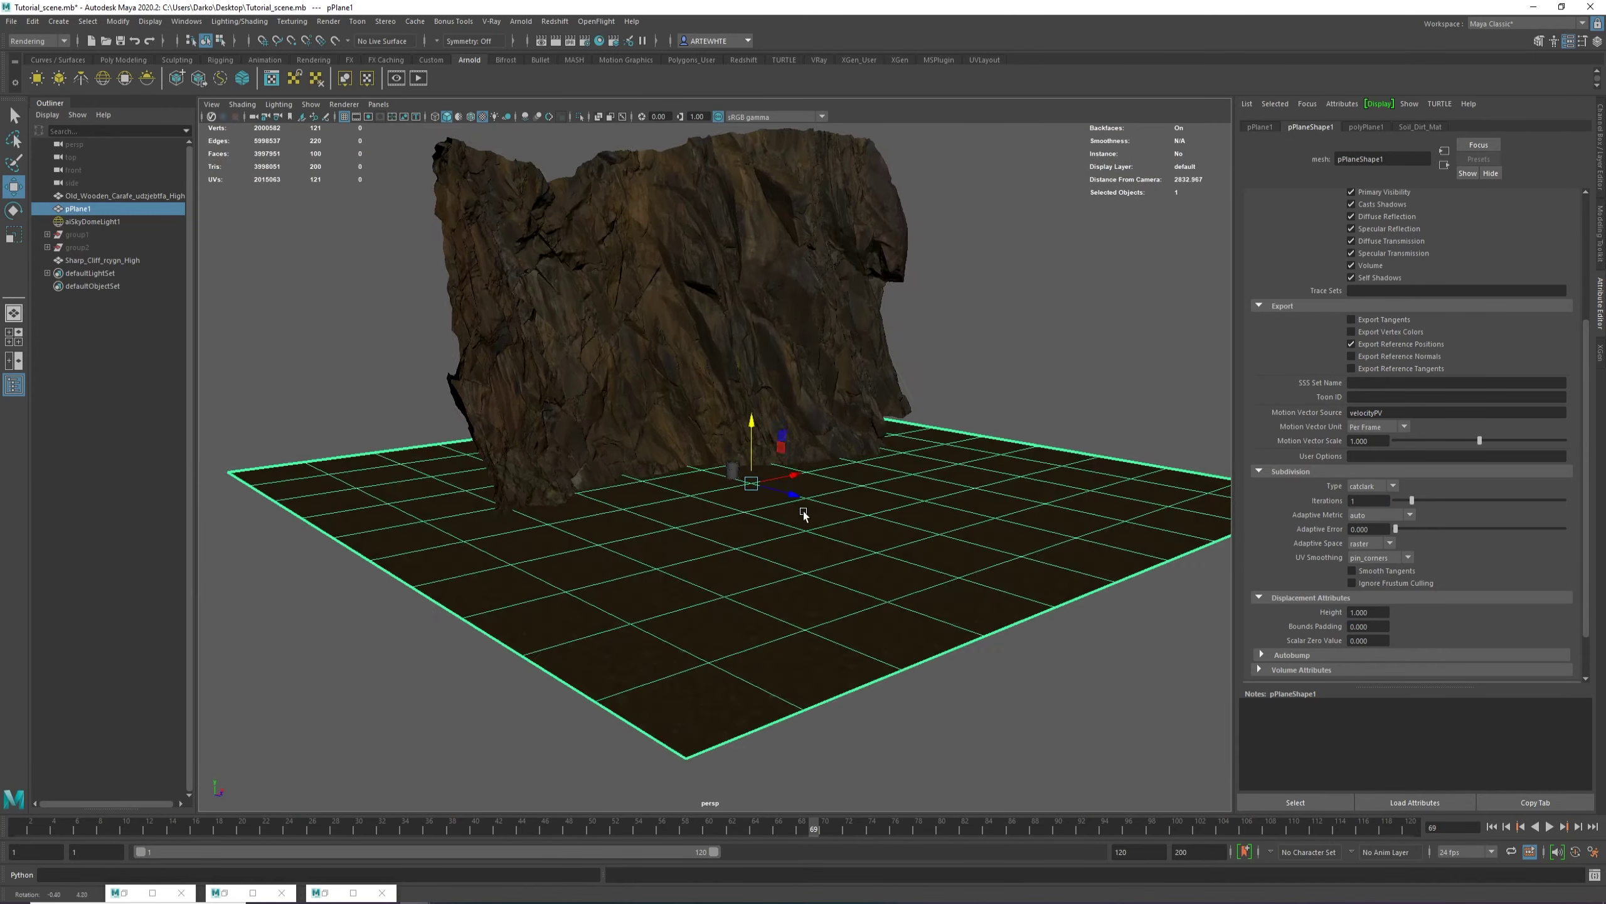
key(F9)
drag(293, 383, 549, 662)
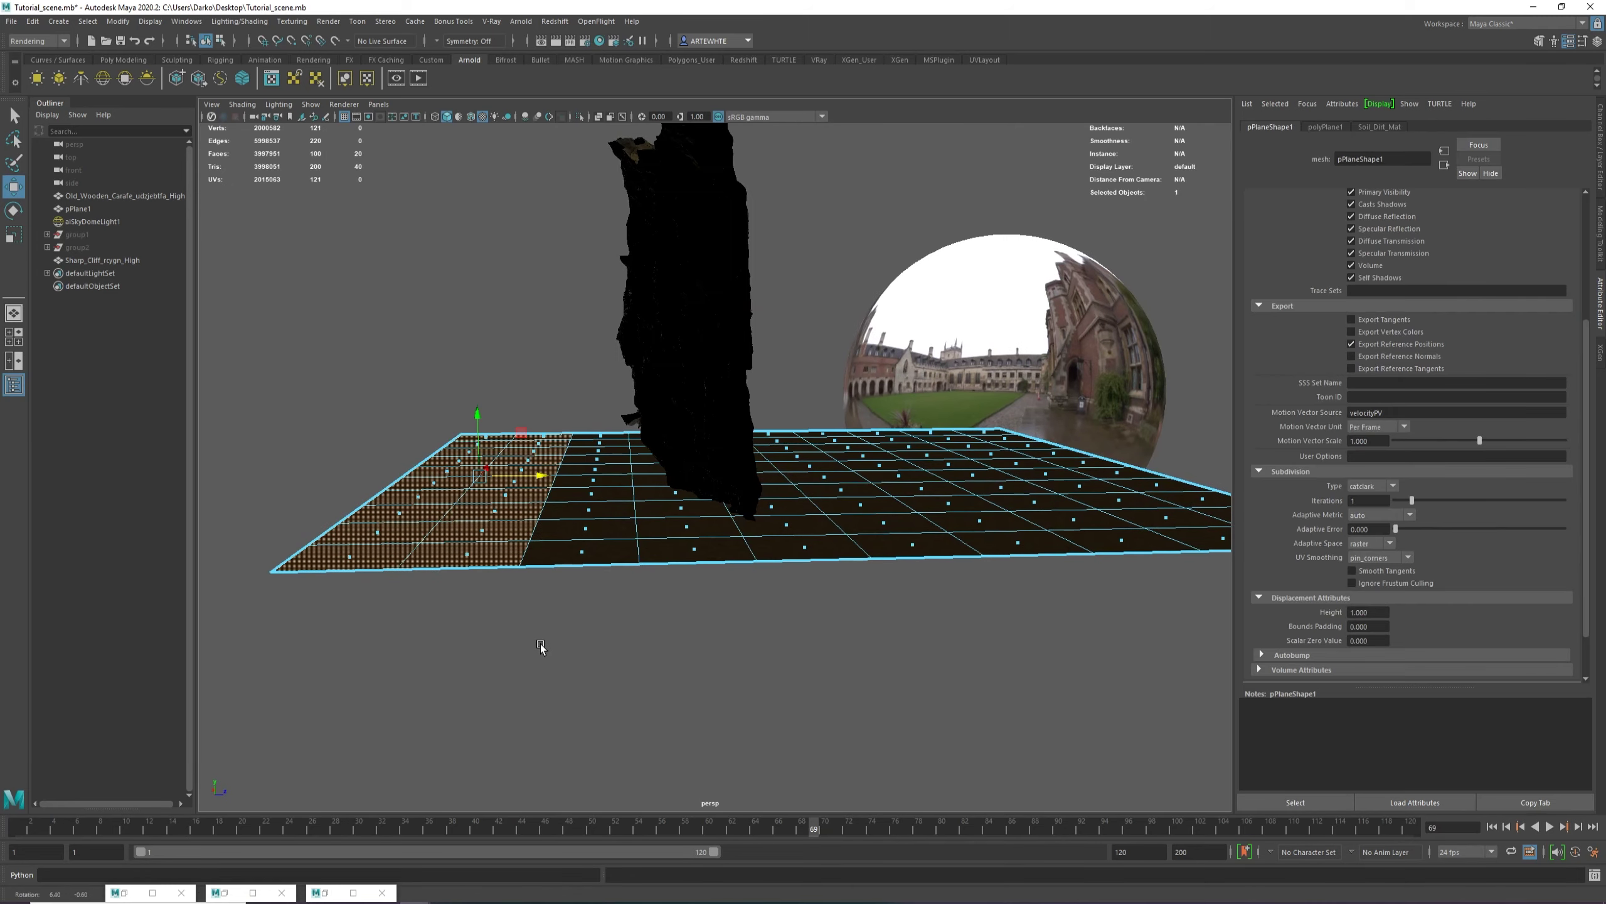
shift+drag(532, 375, 808, 490)
key(Delete)
key(F8)
alt+right_drag(808, 490, 928, 555)
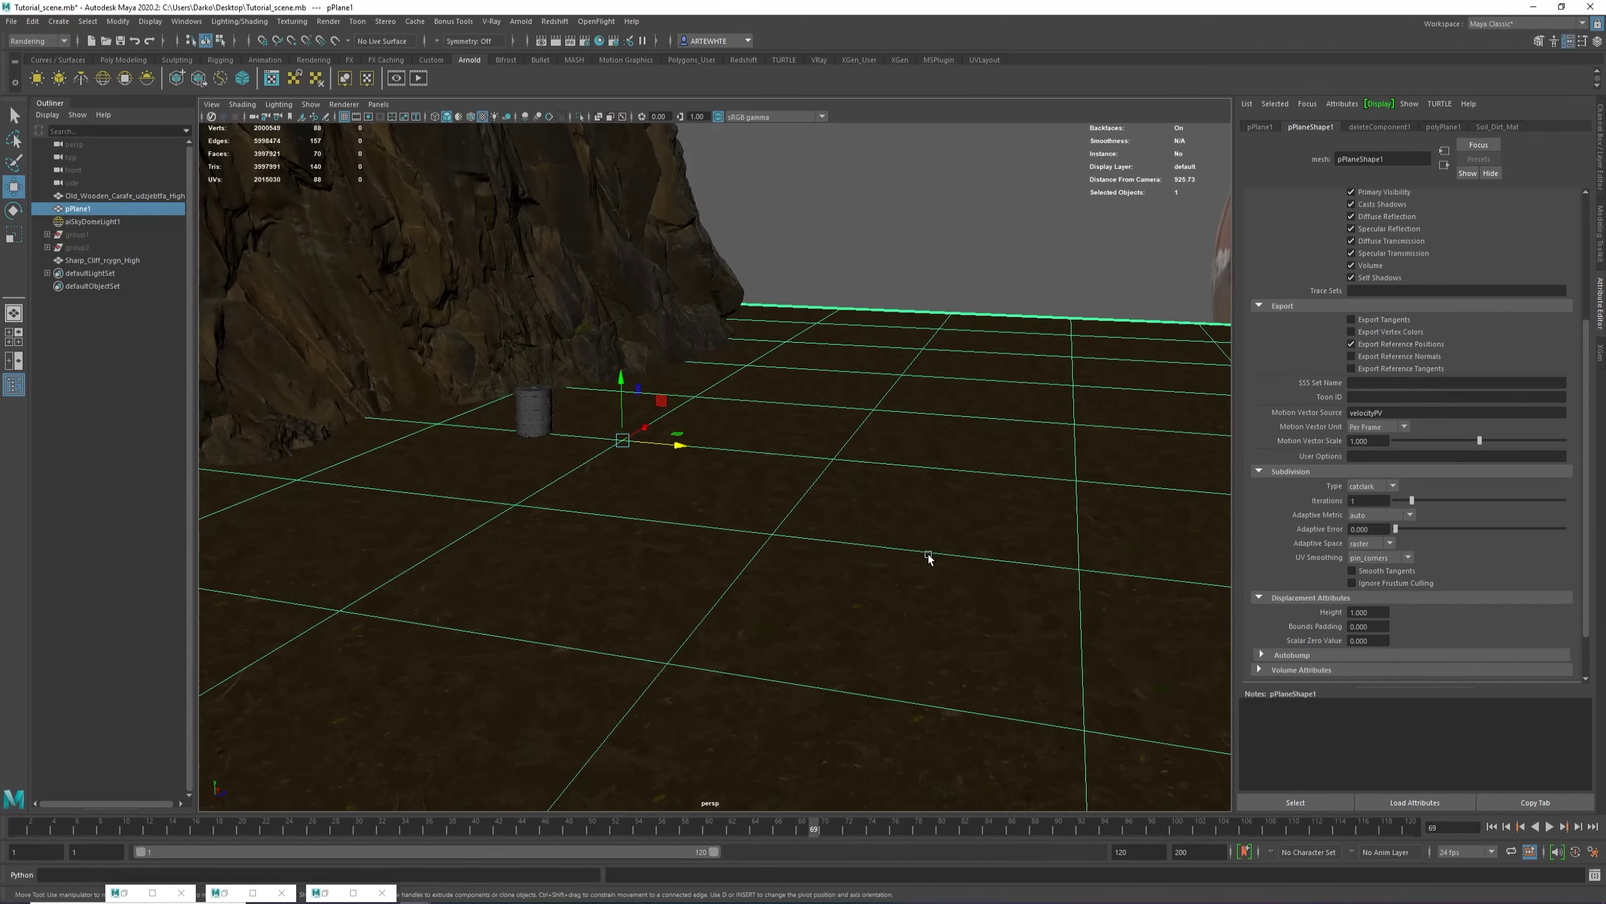
Set the ground plane's Arnold subdivision iterations to 4 and reframe the ground near the cliff.
click(1366, 501)
text(4)
key(Return)
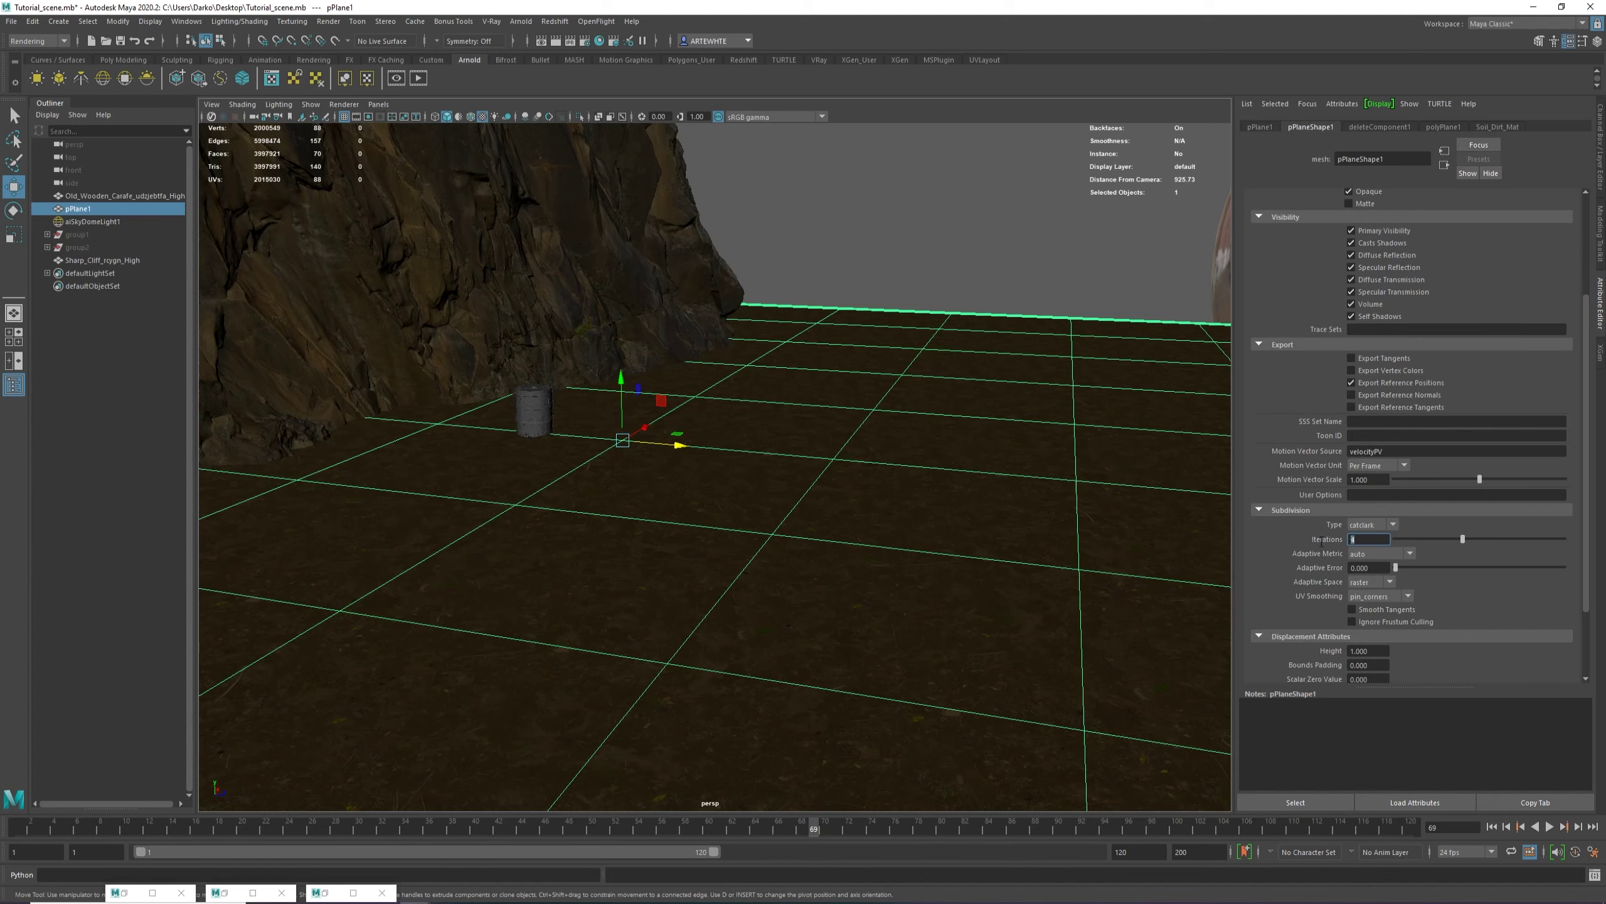
alt+right_drag(715, 449, 1037, 544)
alt+middle_drag(651, 484, 813, 437)
alt+right_drag(813, 437, 673, 428)
Restore the Hypershade, move the soil's gloss and specular nodes farther aside, and select the Soil_Dirt_Displacement texture node.
click(326, 893)
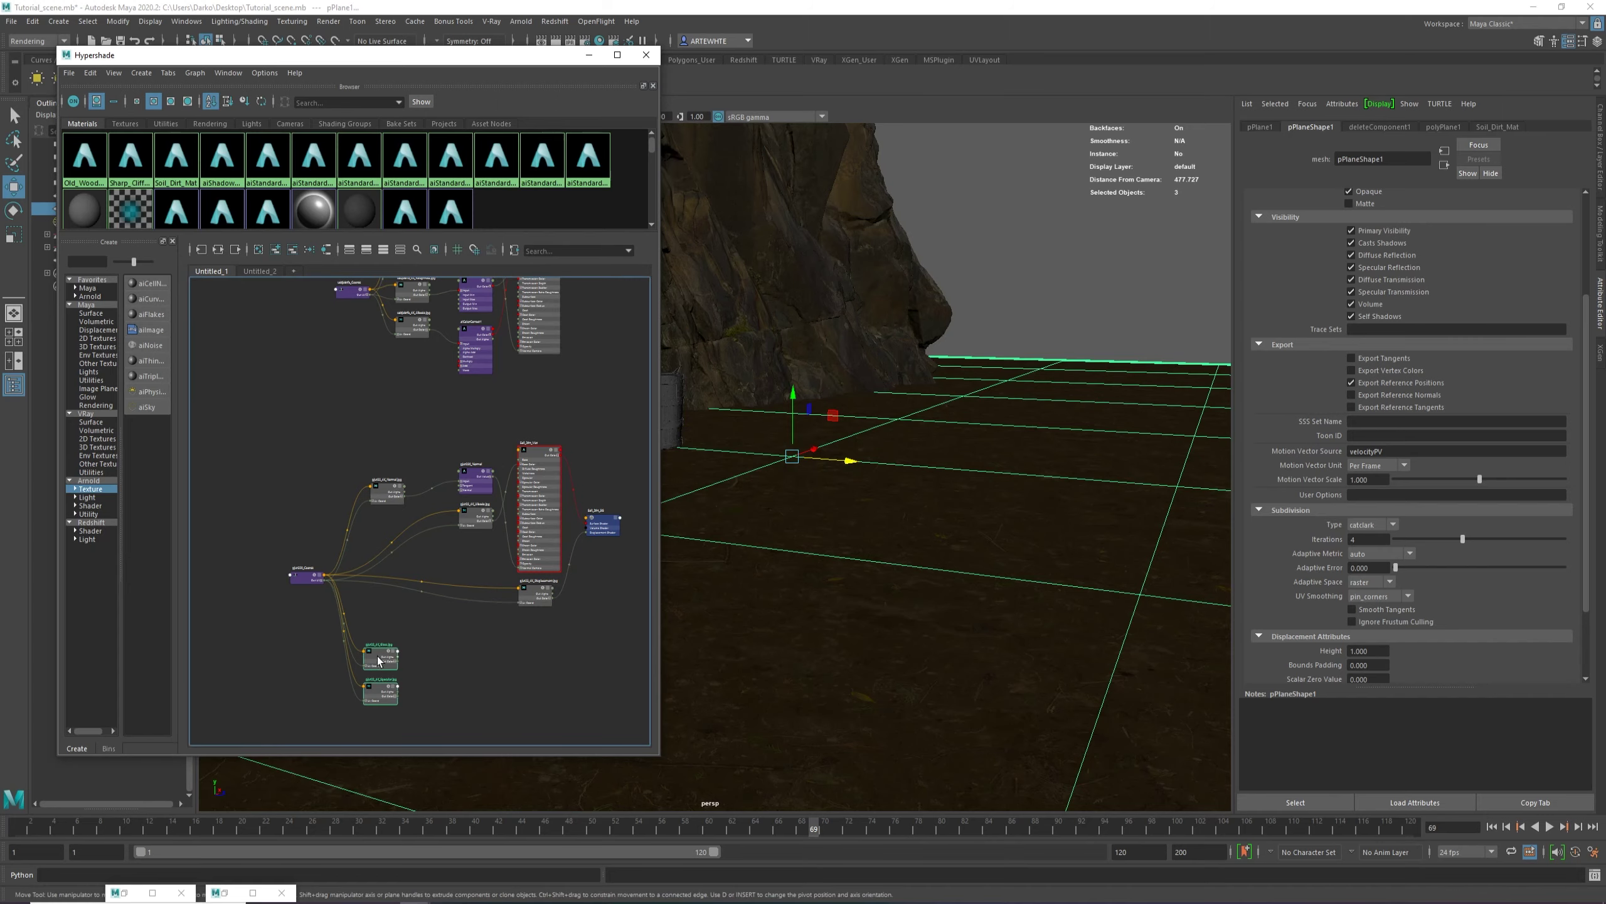
drag(383, 659, 379, 682)
click(518, 605)
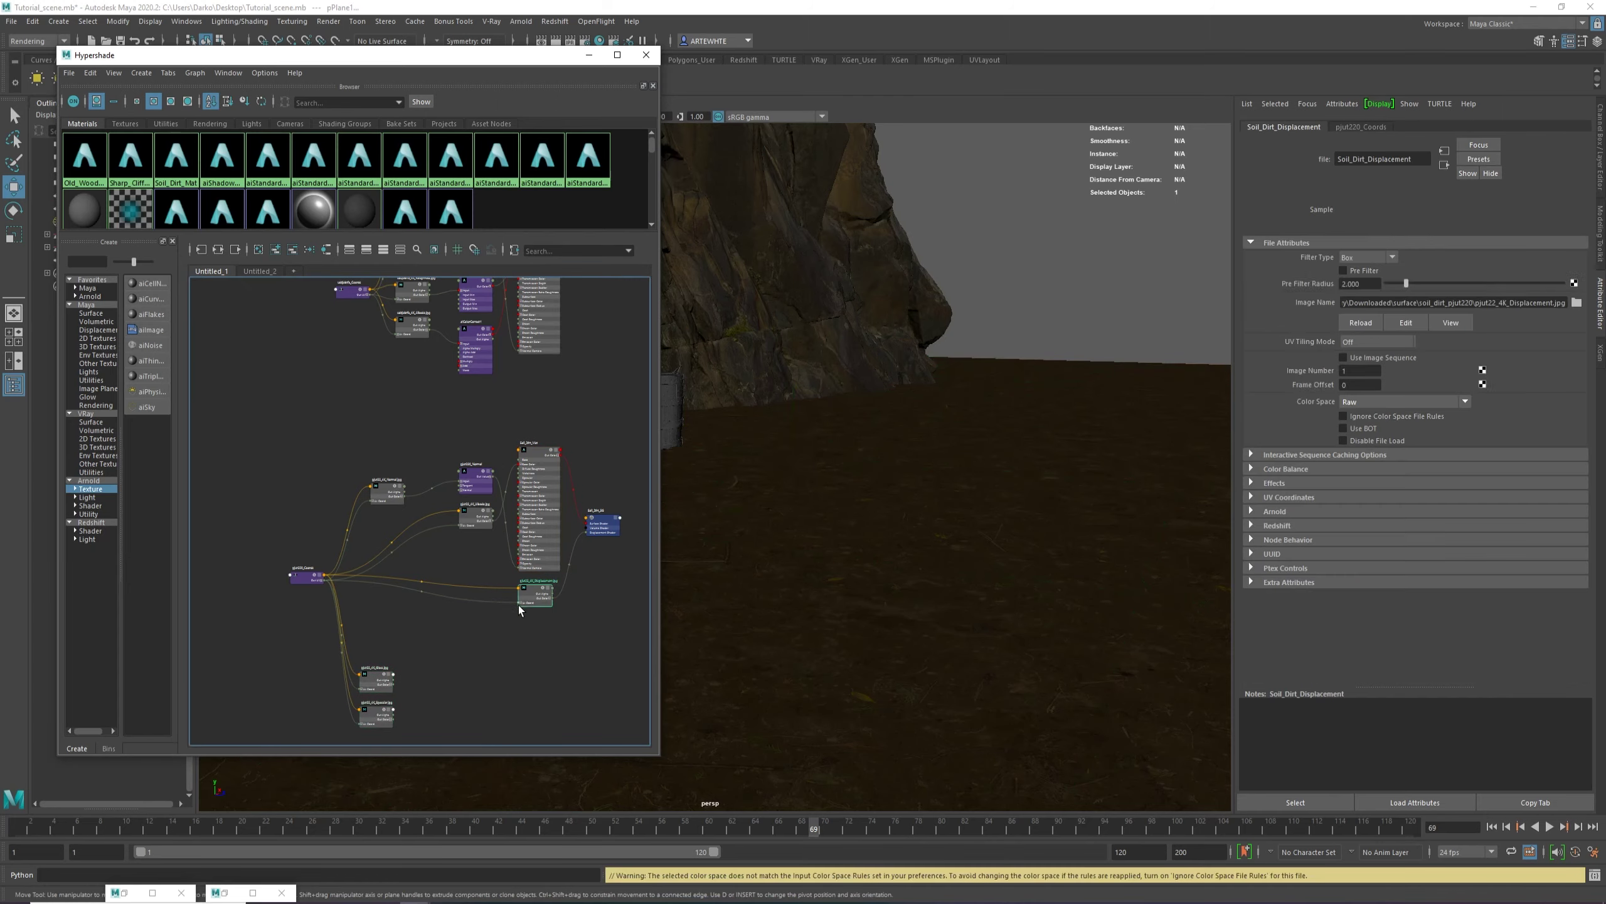
Minimize the Hypershade, then restore the Render Settings and Arnold RenderView windows and arrange them side by side.
click(588, 55)
alt+drag(857, 412, 784, 469)
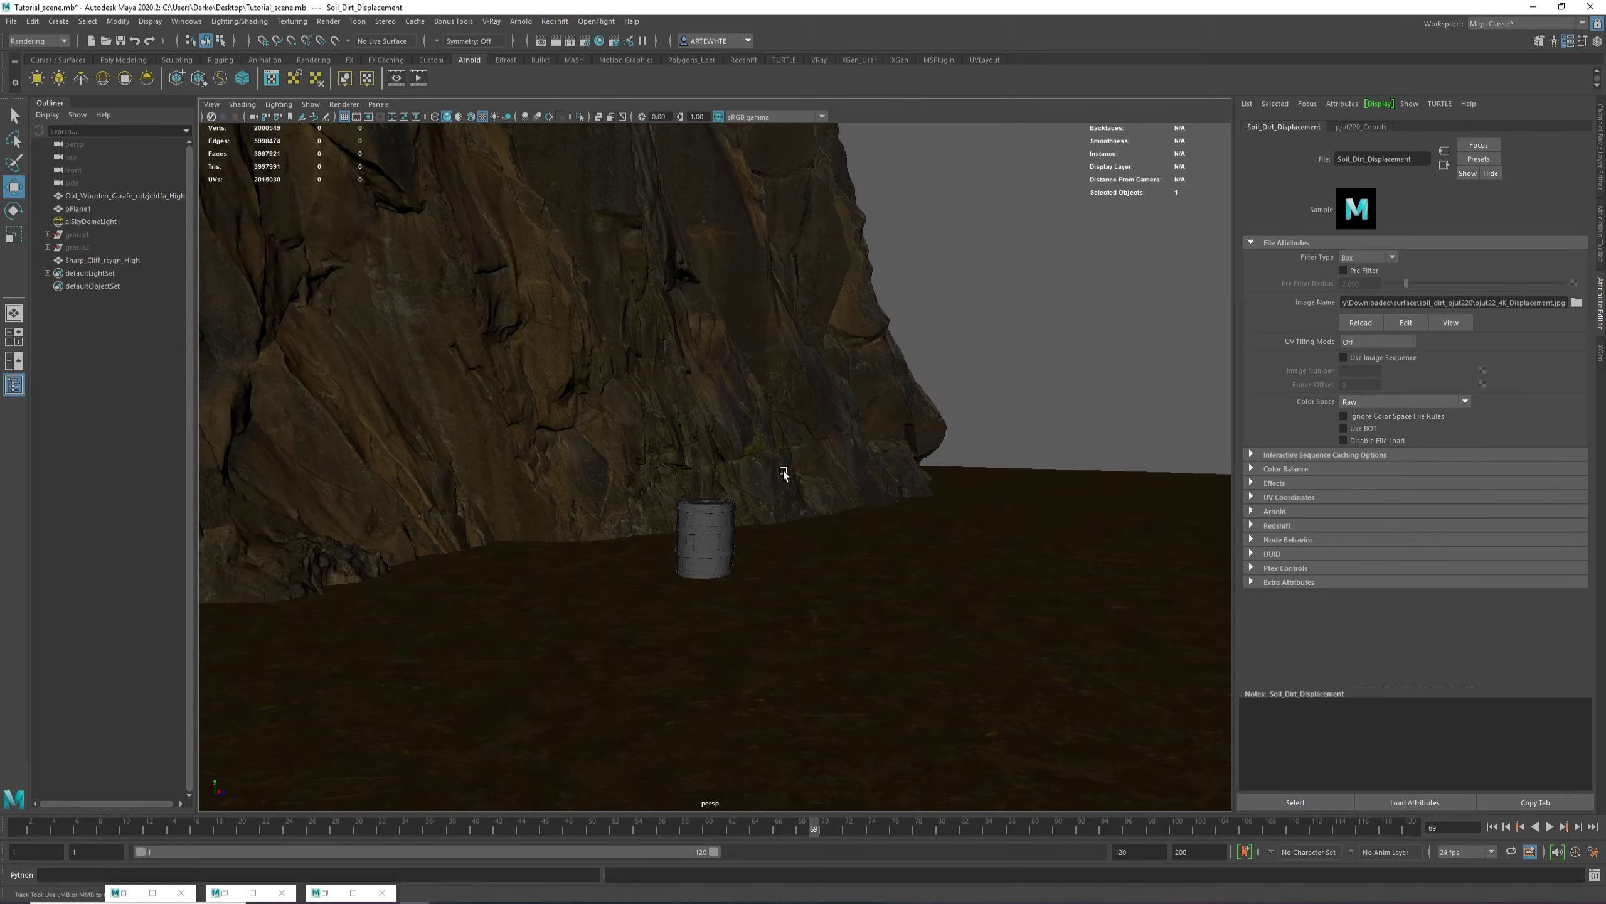
click(530, 25)
click(567, 58)
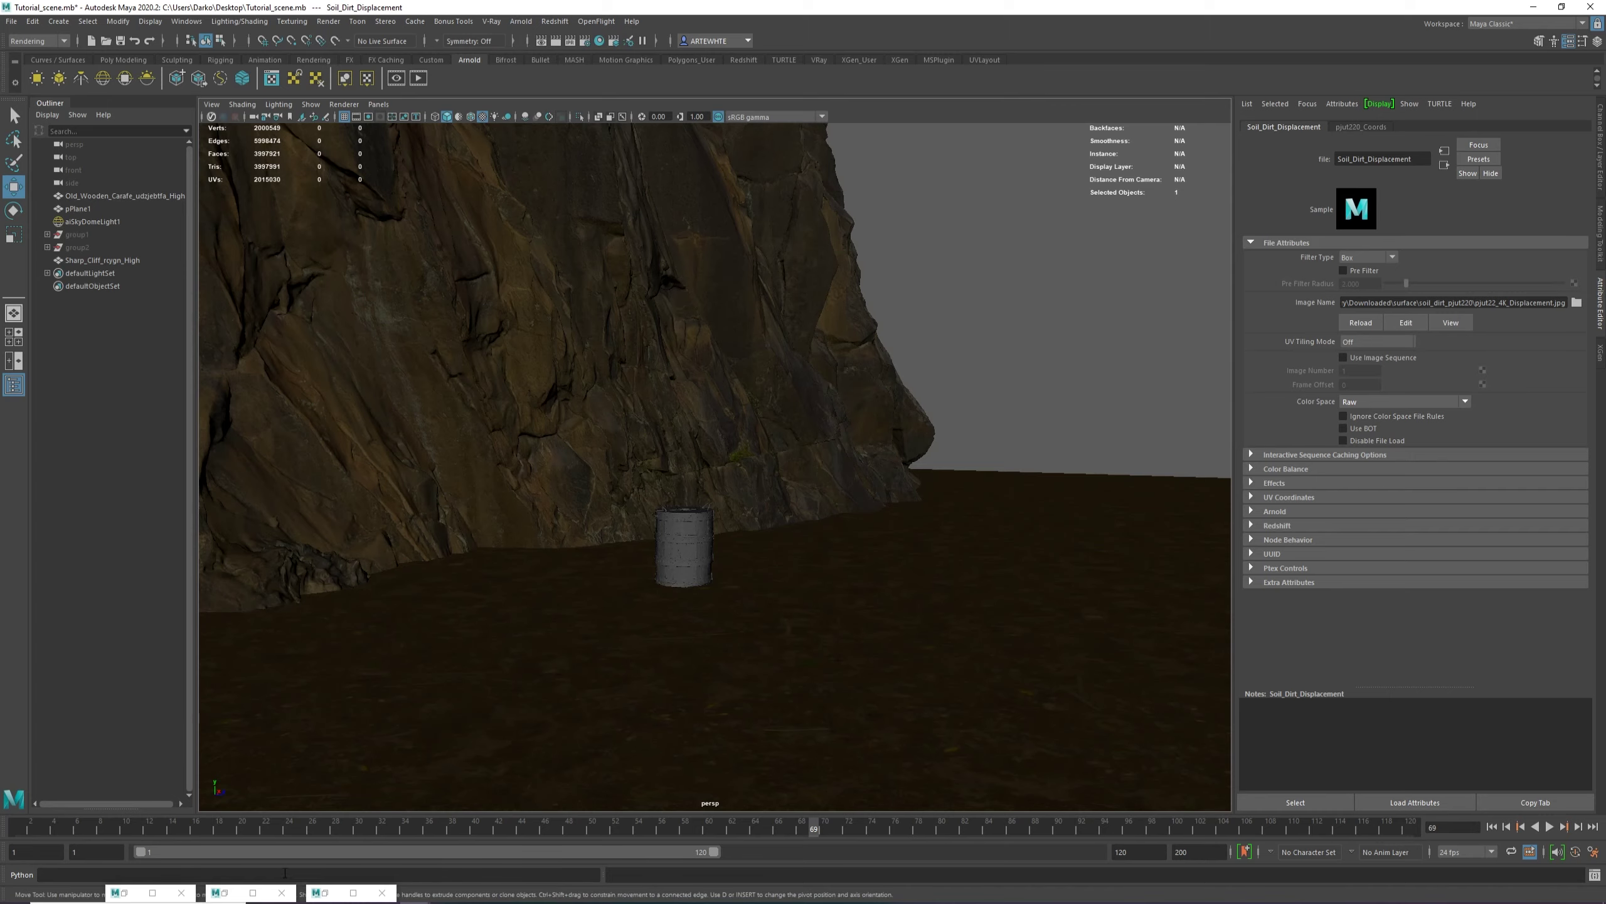
click(229, 895)
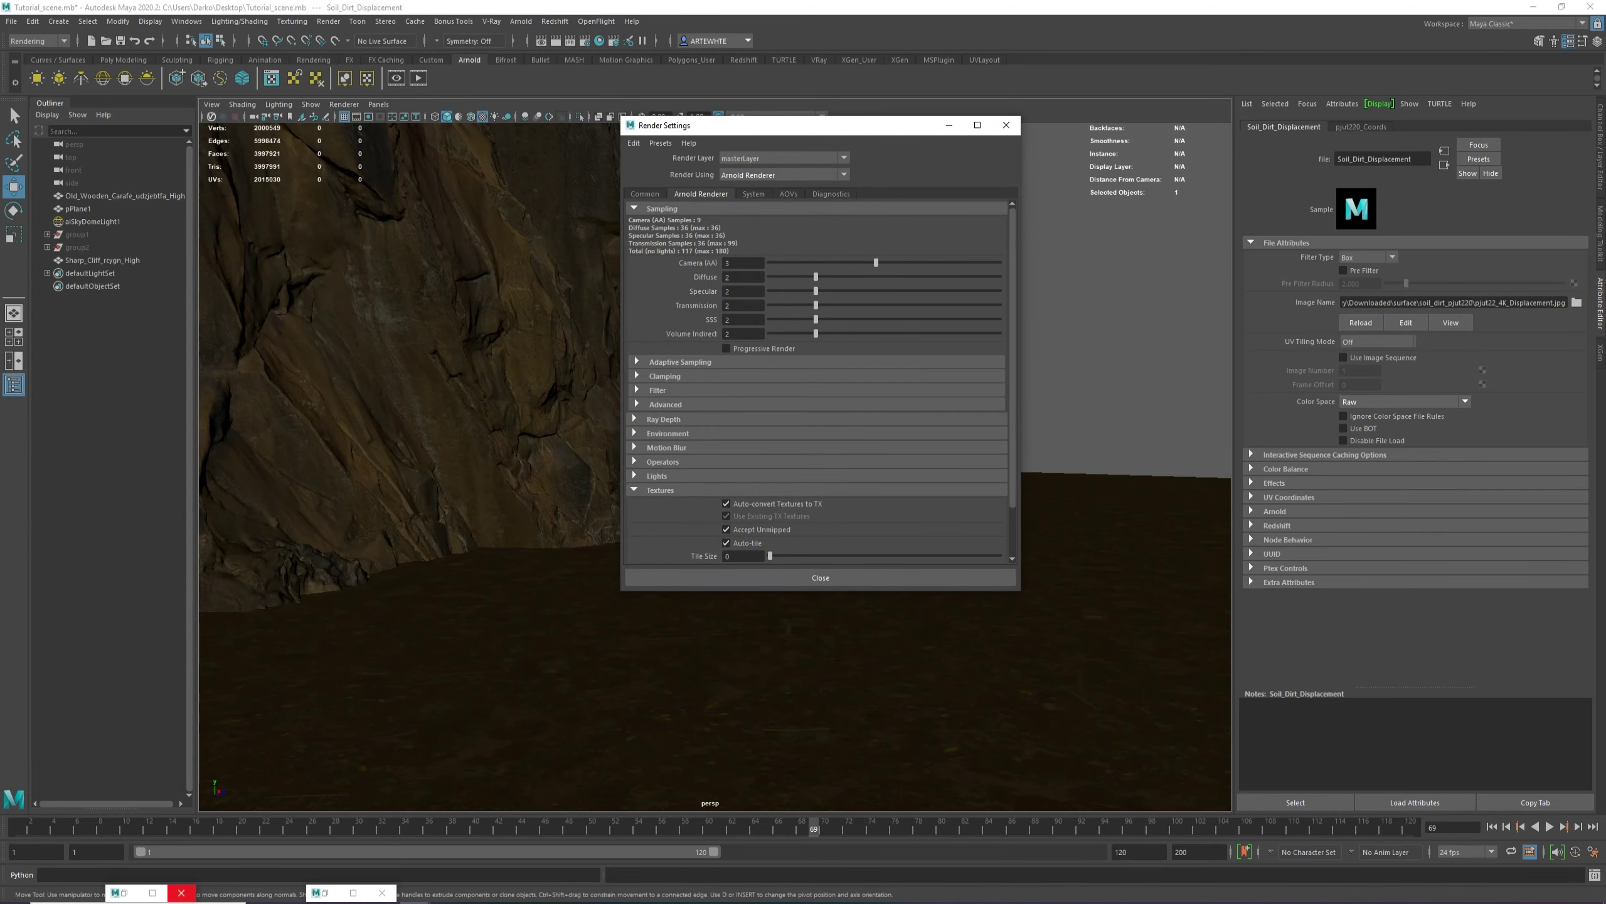
click(153, 892)
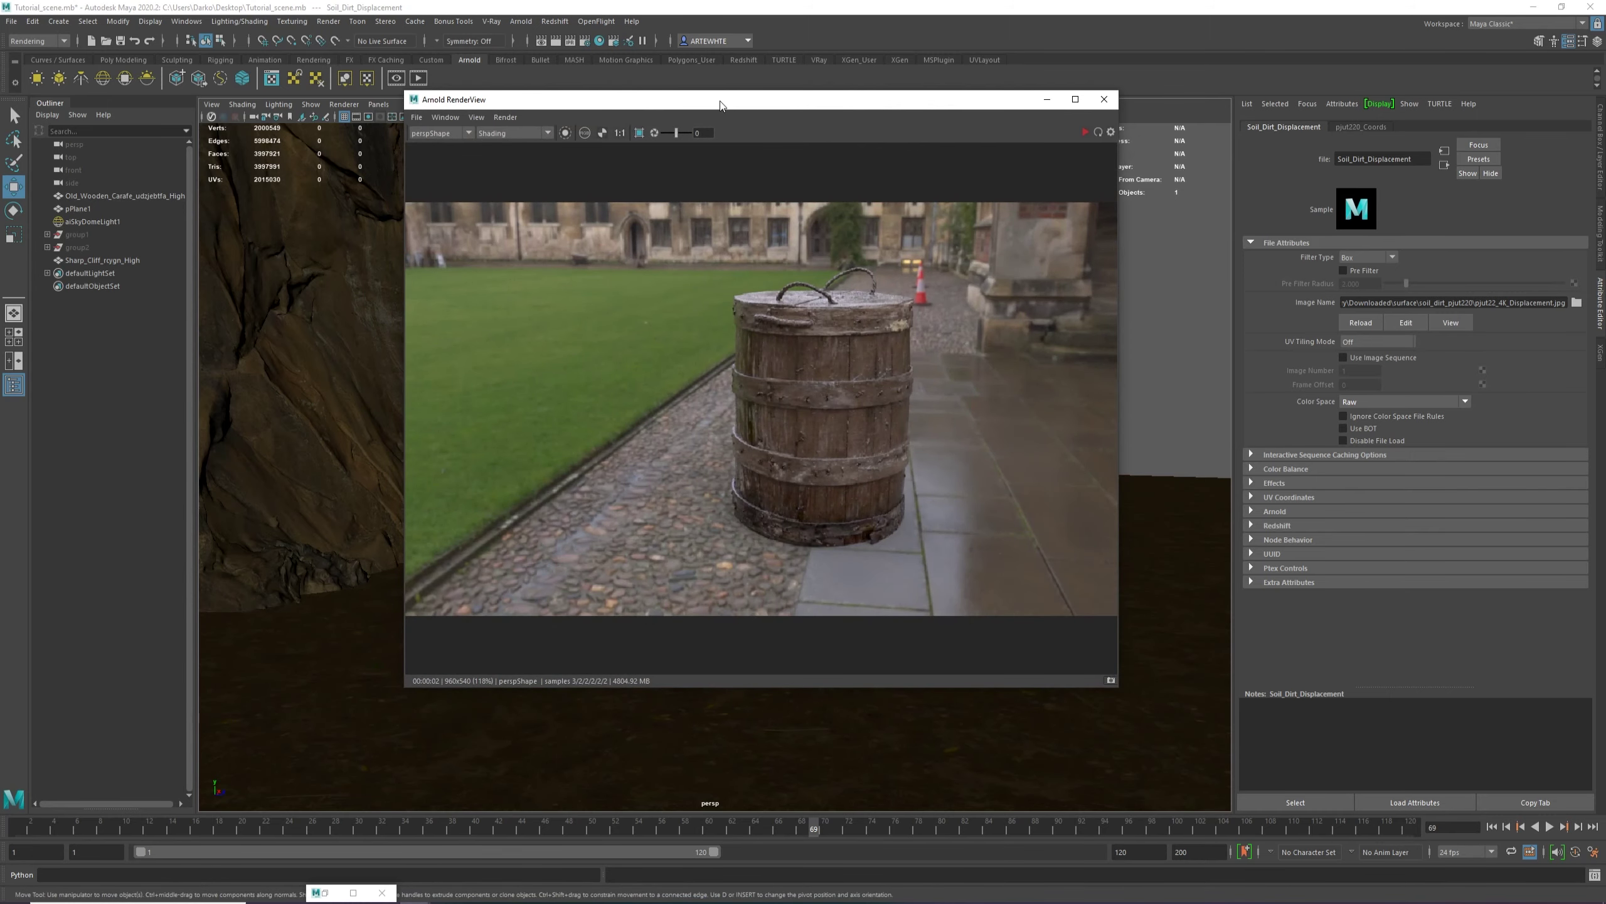
drag(721, 104, 1143, 98)
drag(728, 112, 438, 112)
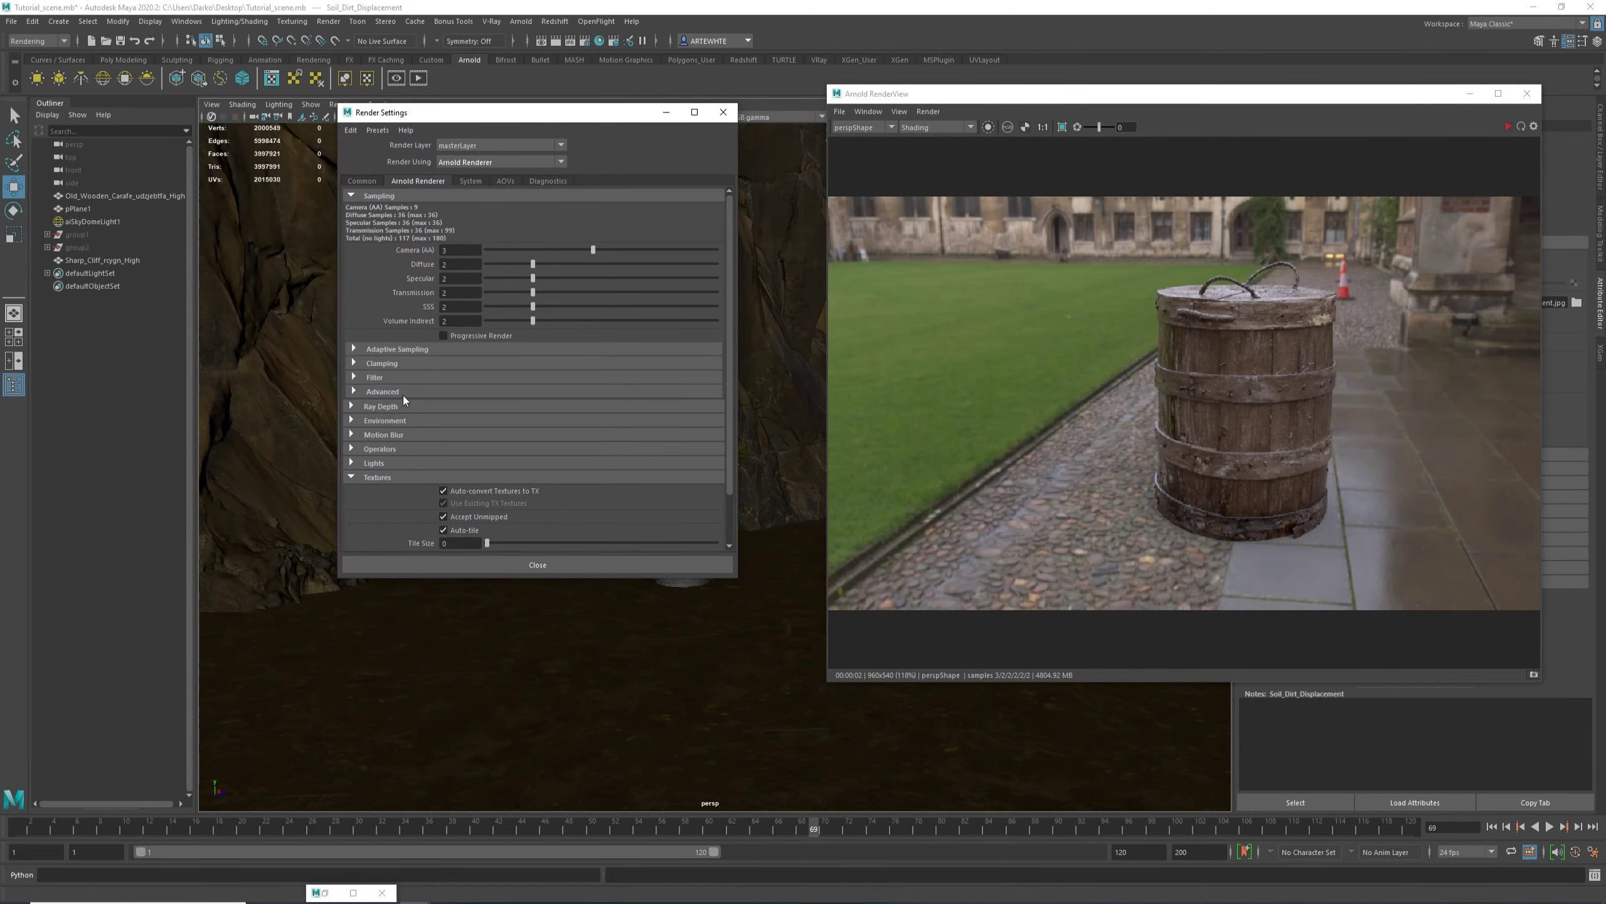
Run a live Arnold render of the cliff, barrel and ground, select the ground plane, and stop the render.
click(1506, 129)
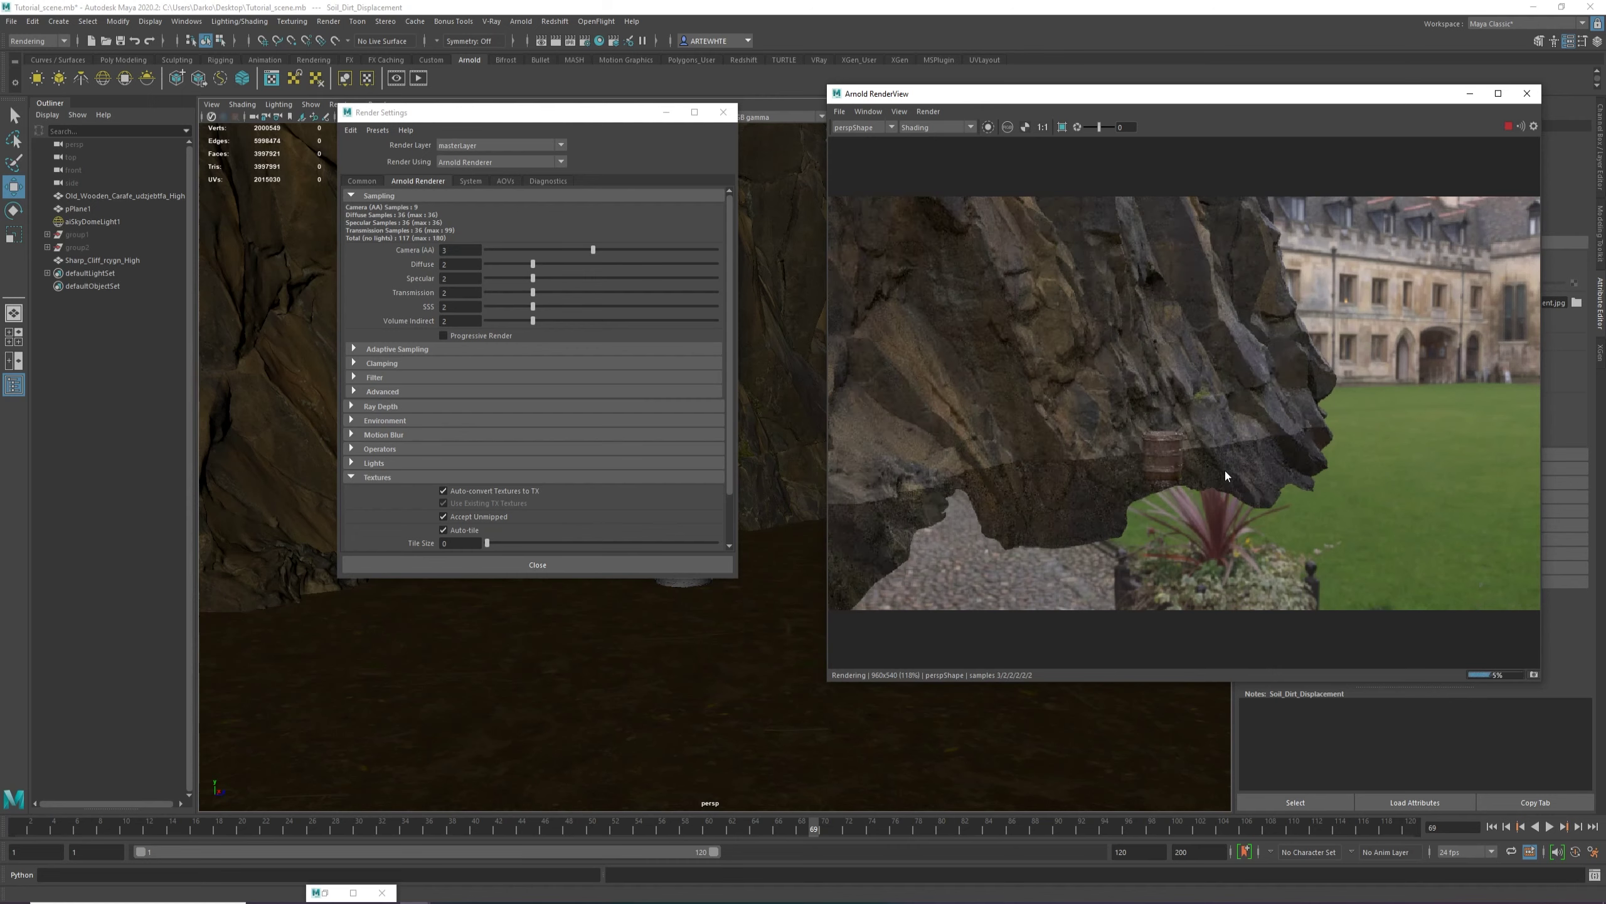
click(740, 677)
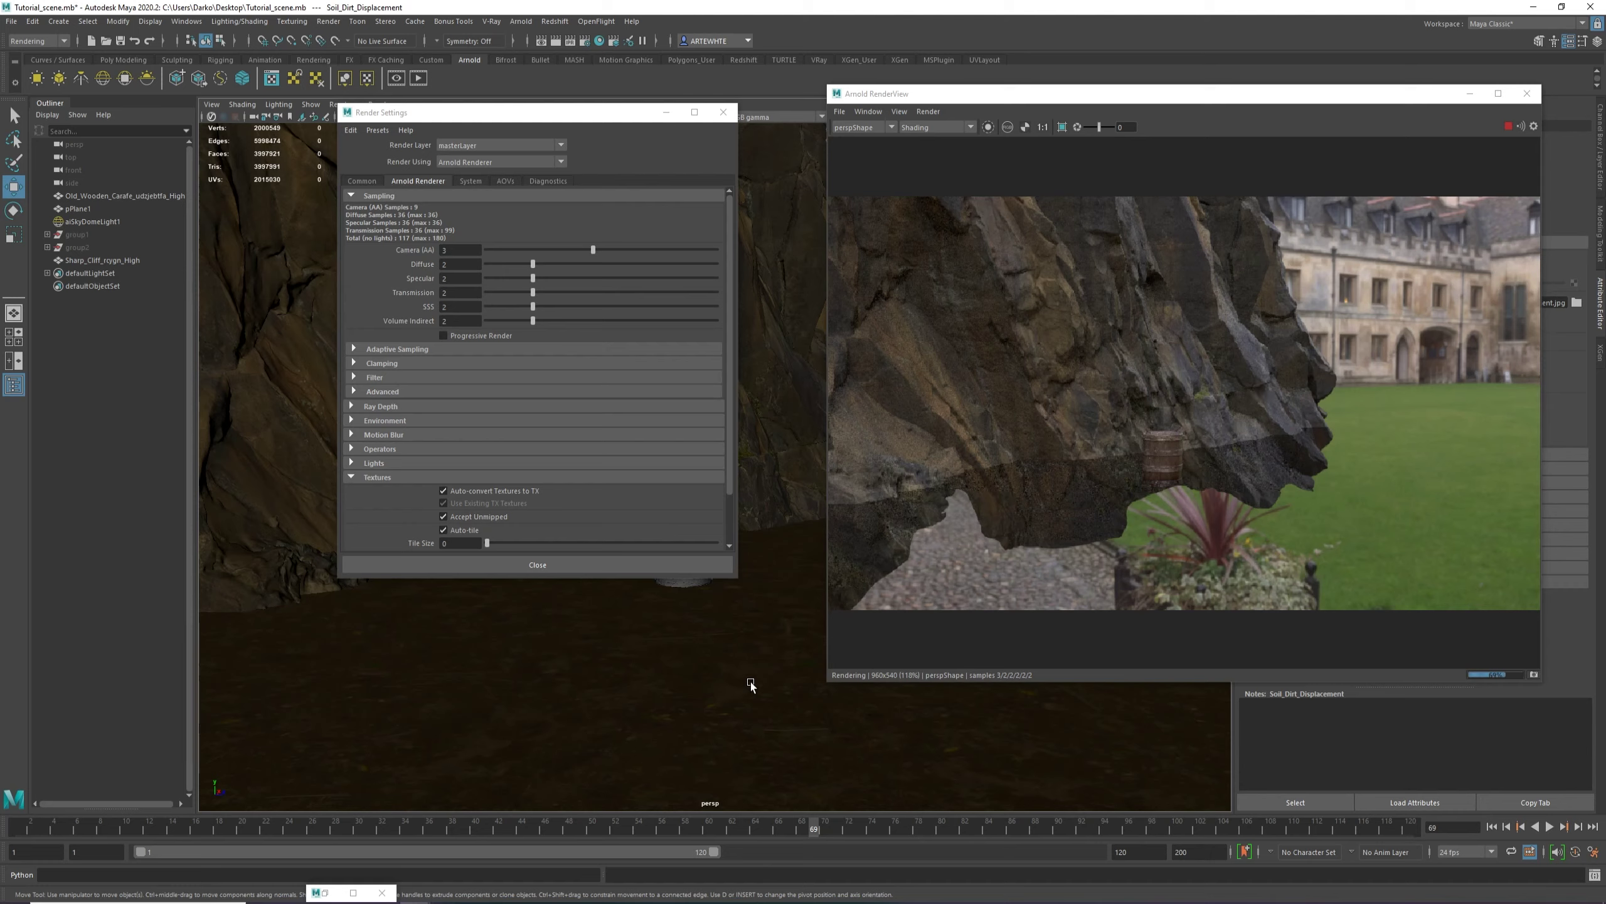
click(750, 682)
click(1509, 128)
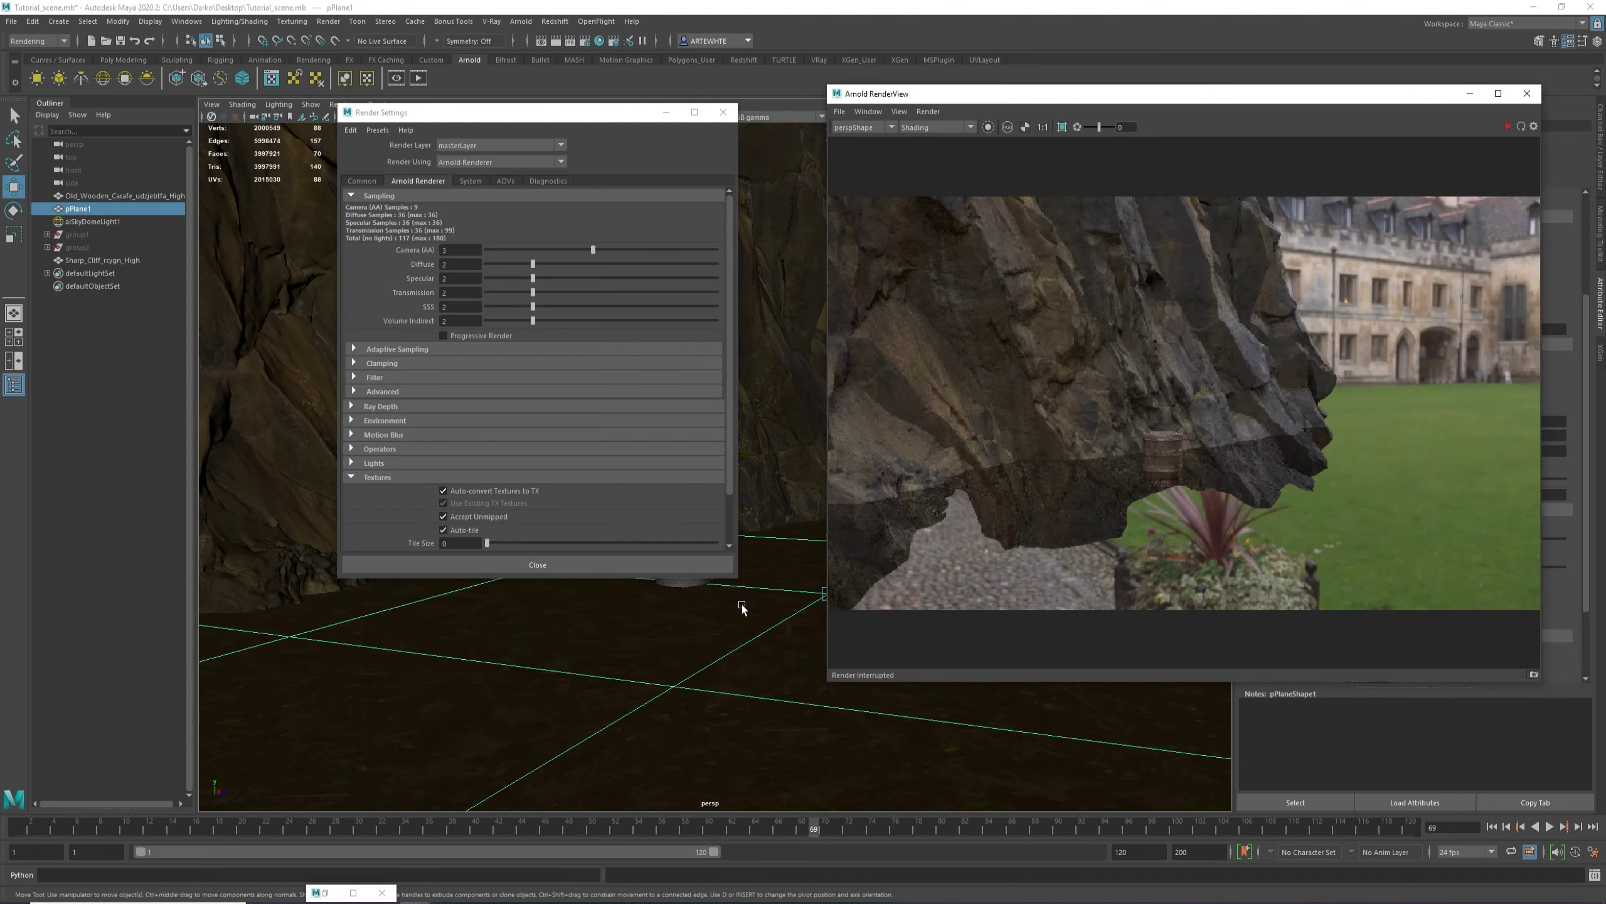
click(740, 624)
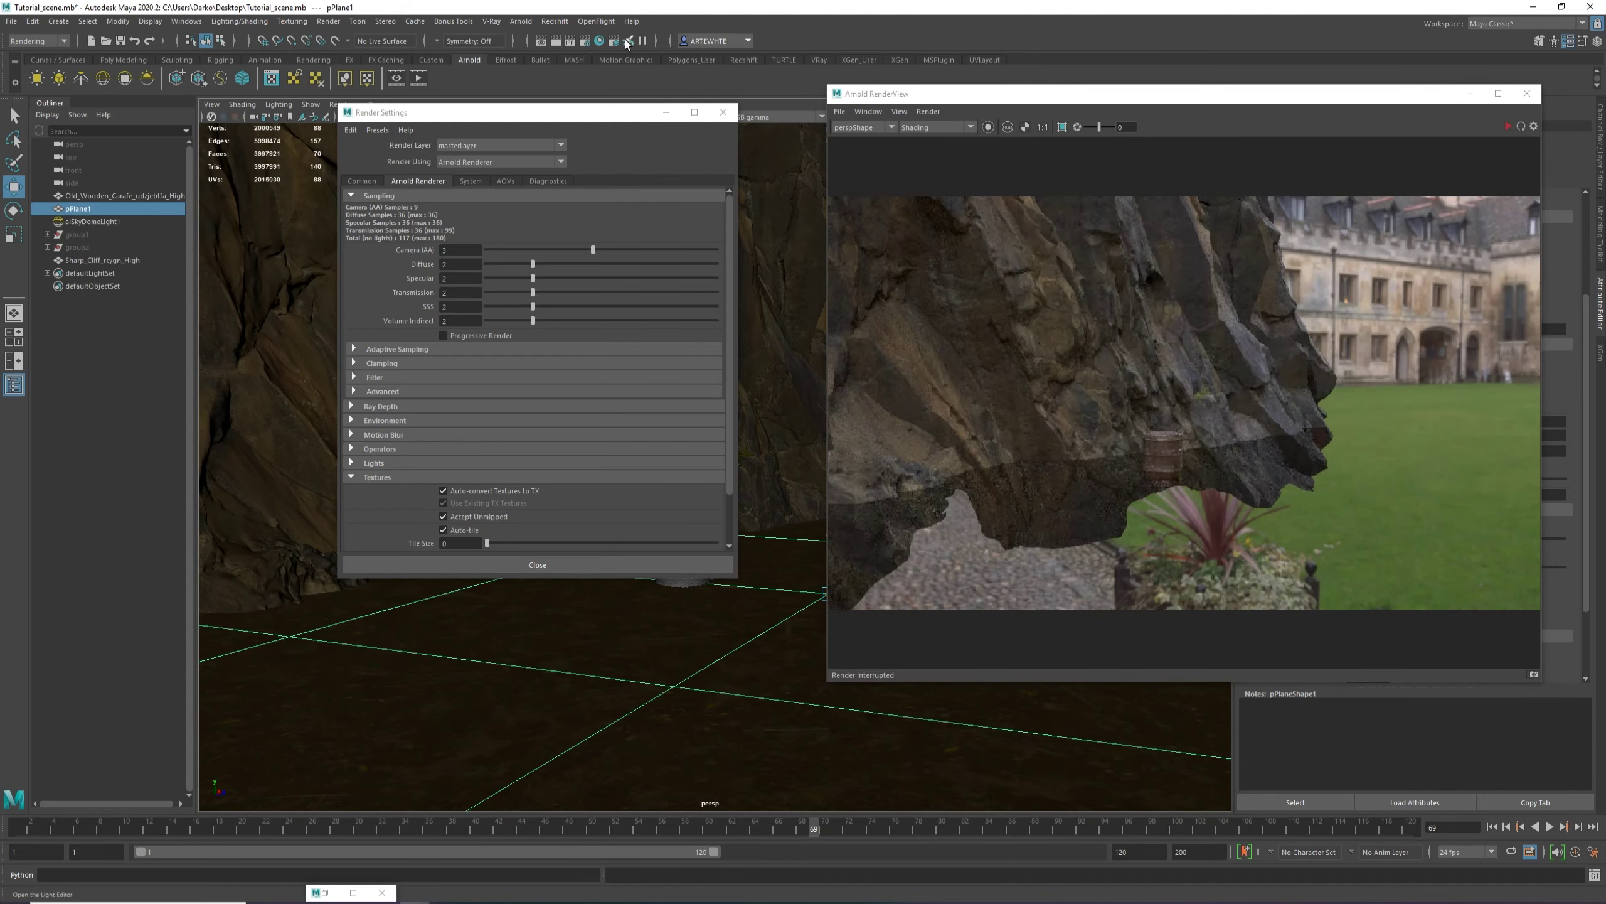
Open the Hypershade again and inspect the Soil_Dirt_Mat node and its texture connections up close.
click(598, 41)
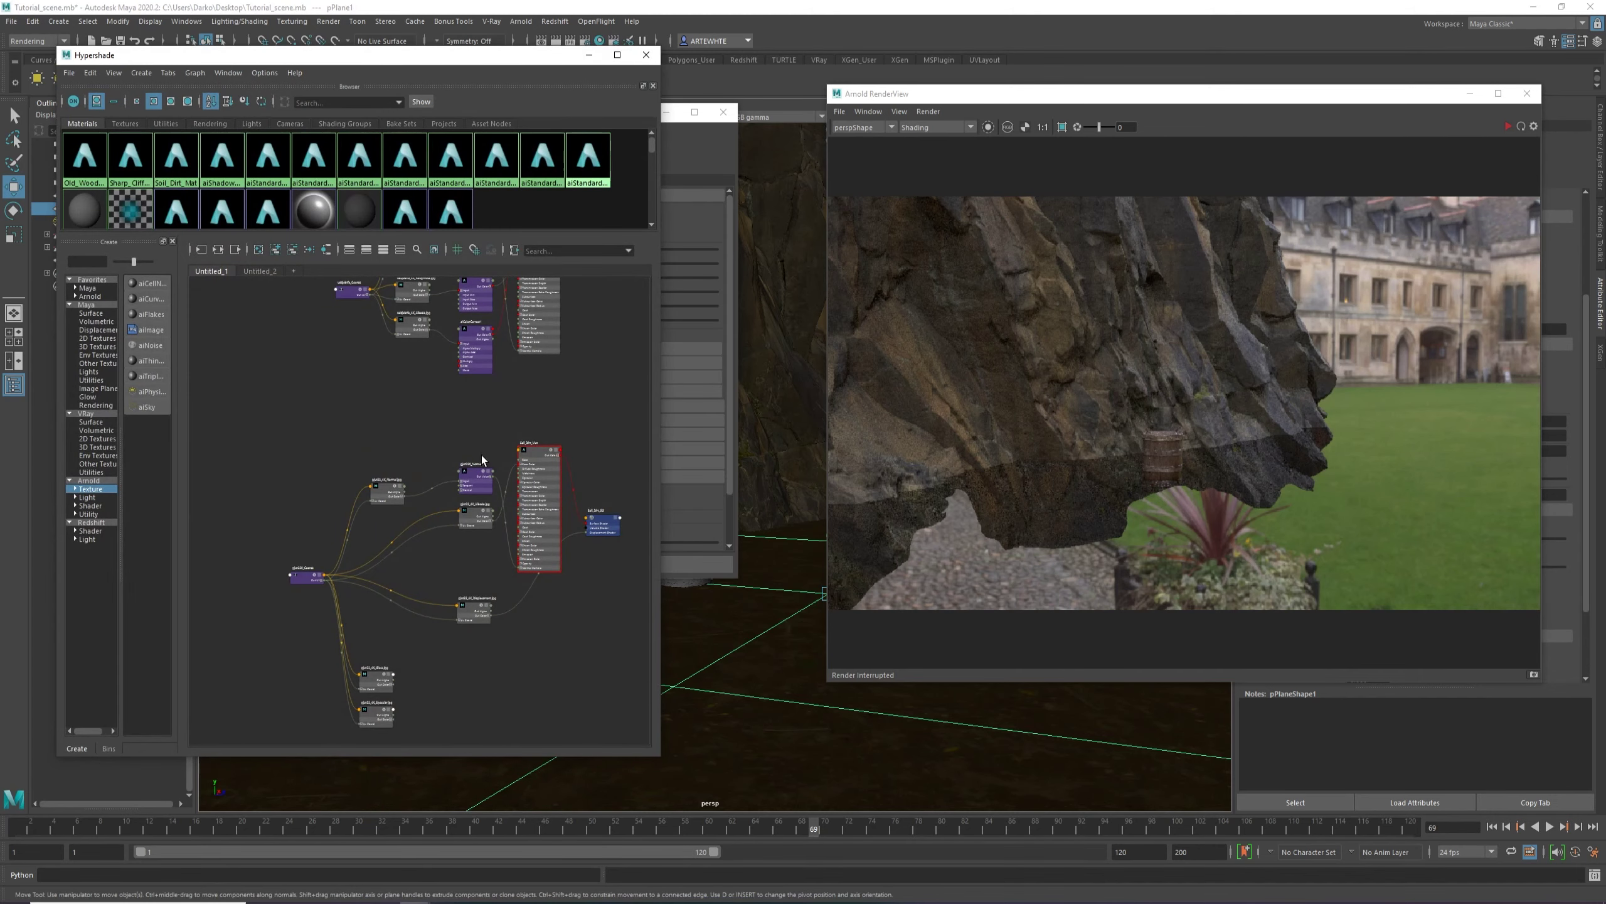
scroll(482, 460, up, 4)
scroll(547, 441, up, 4)
right_drag(547, 441, 556, 381)
scroll(778, 593, down, 3)
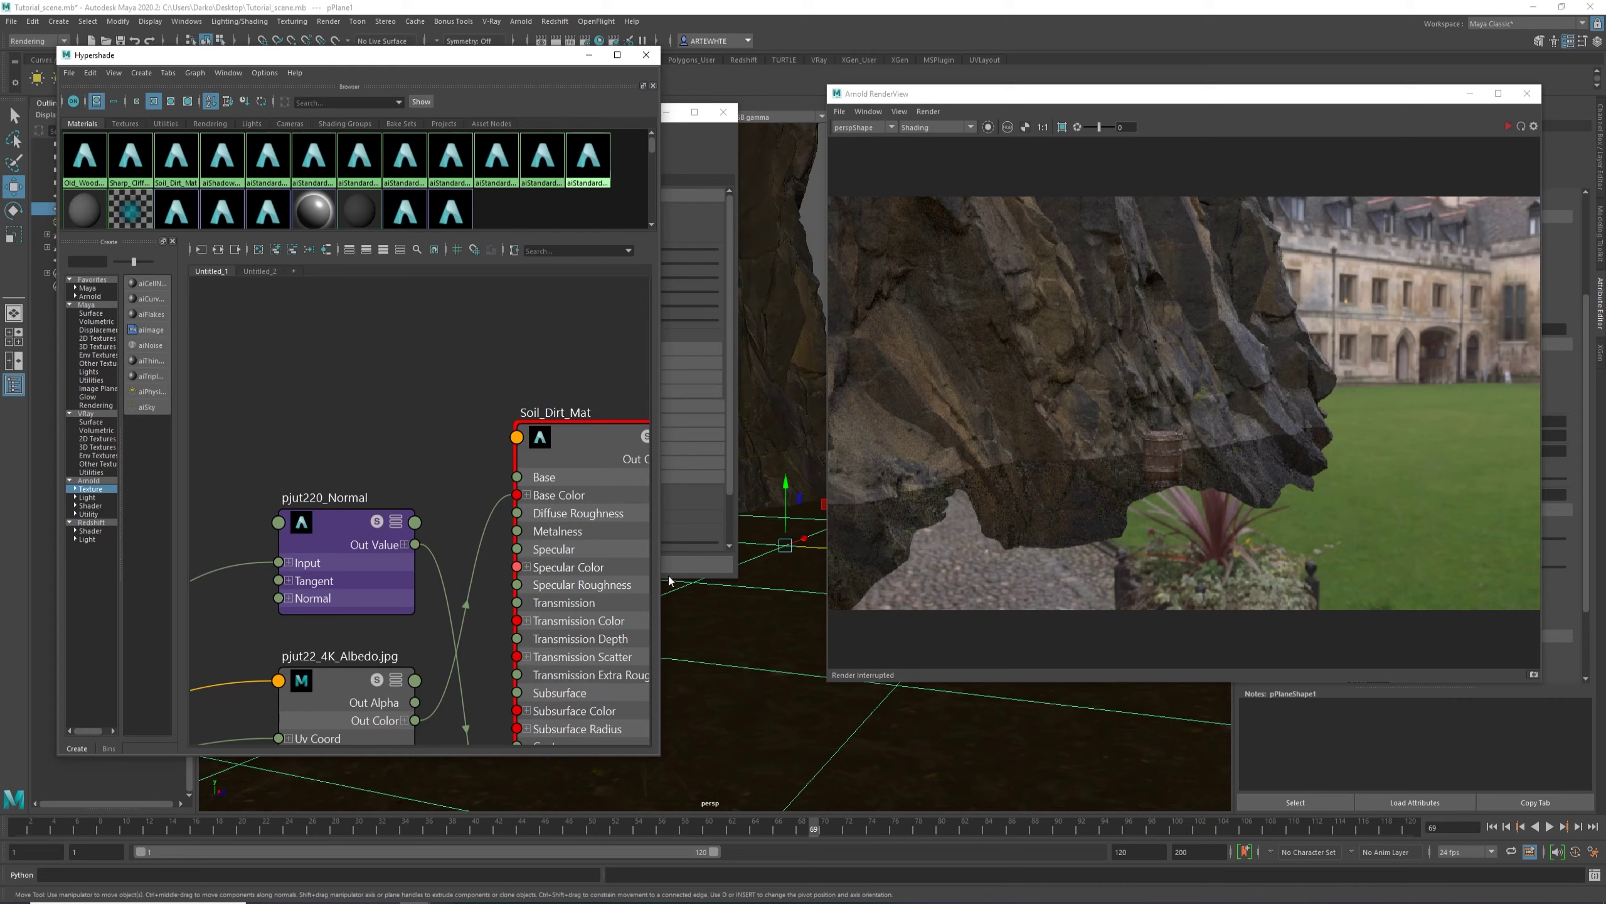
Run the live render briefly again, stop it, and minimize the Arnold RenderView and Render Settings windows.
click(705, 661)
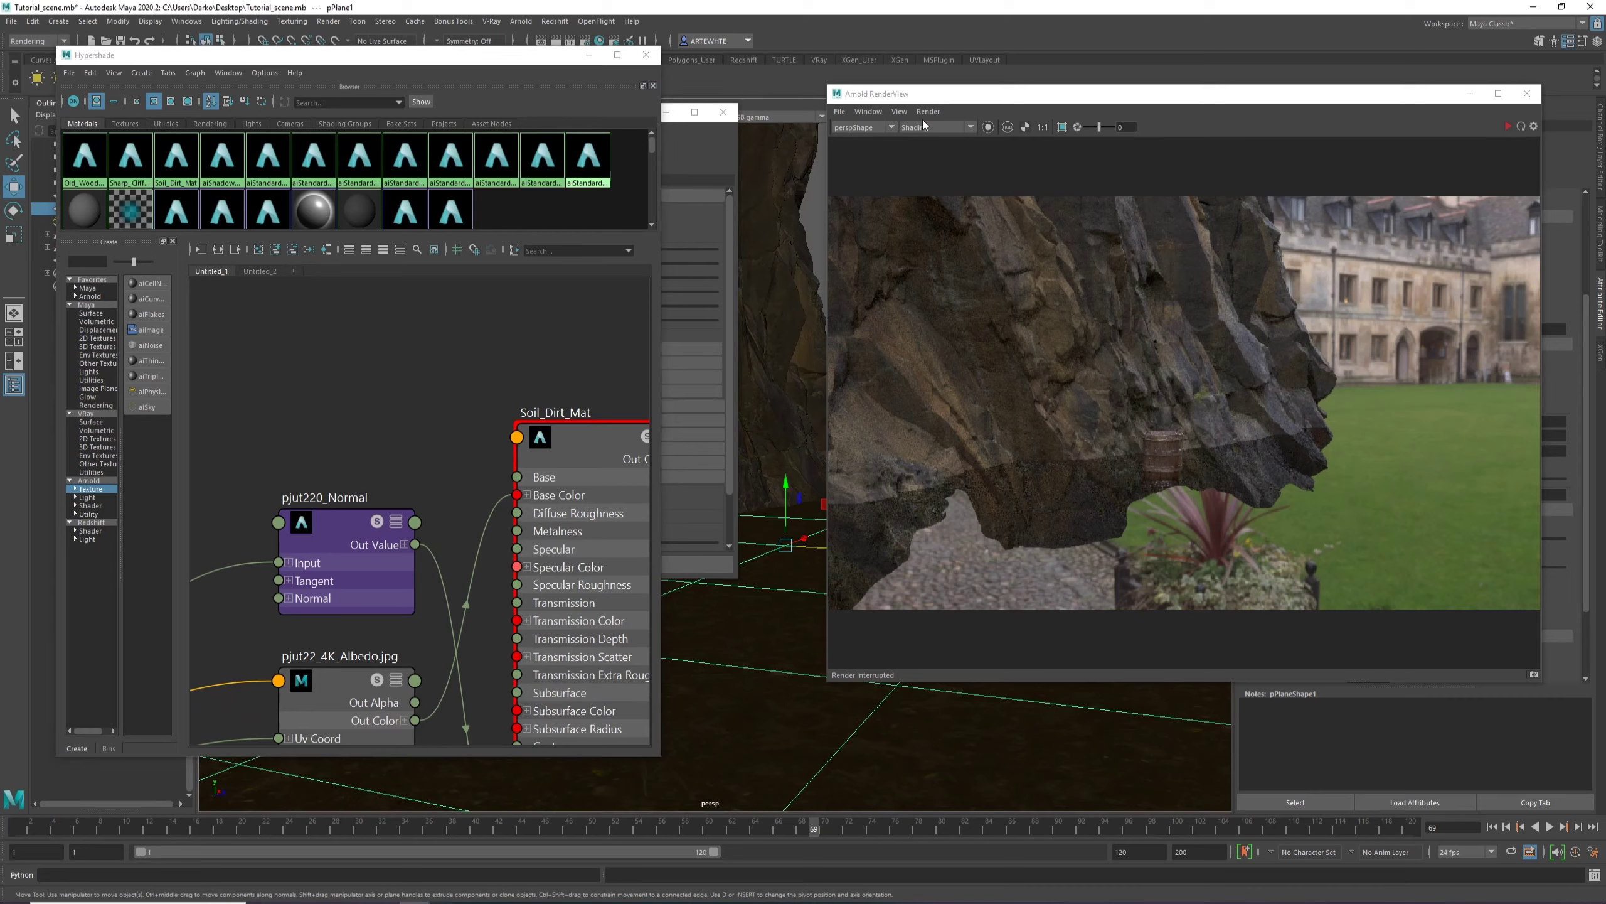
click(1508, 127)
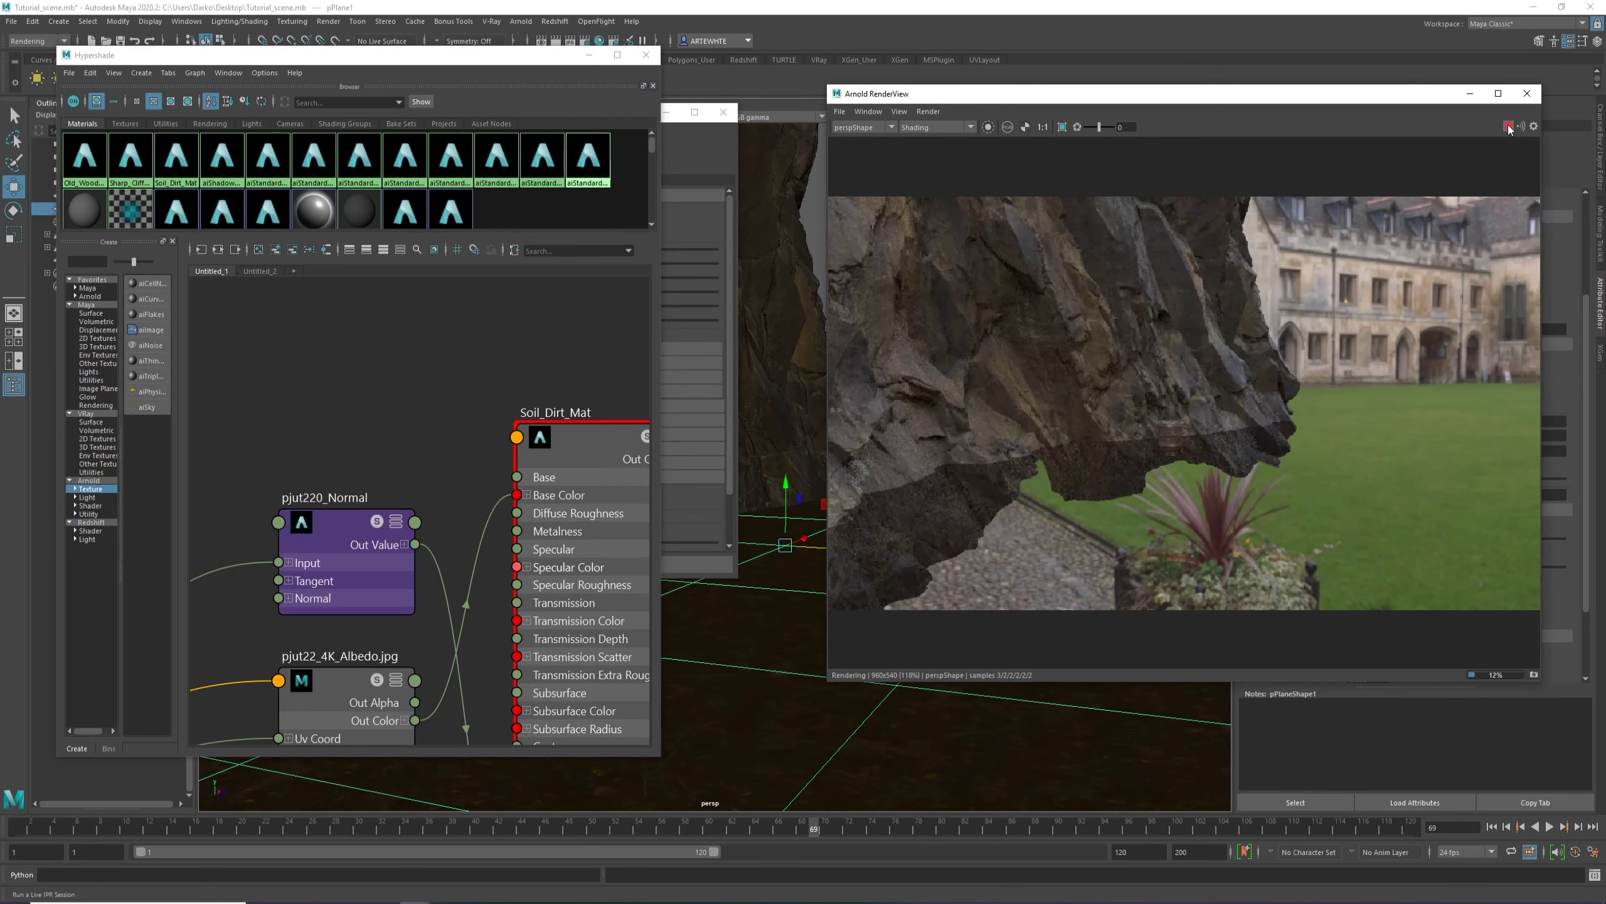
click(1509, 127)
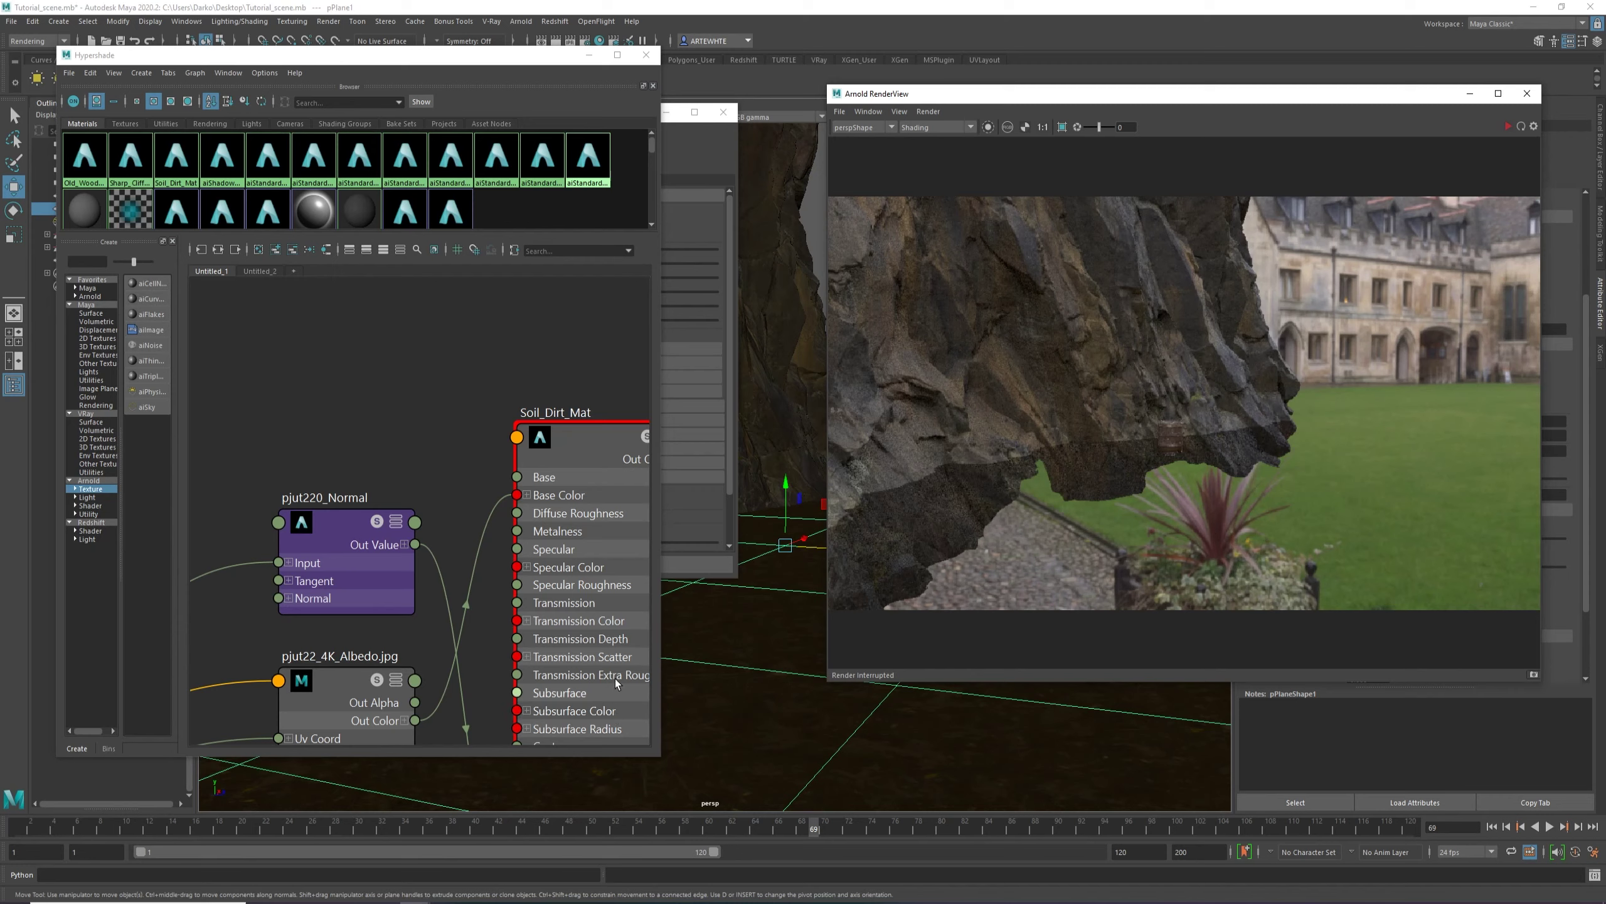
alt+middle_drag(518, 623, 448, 532)
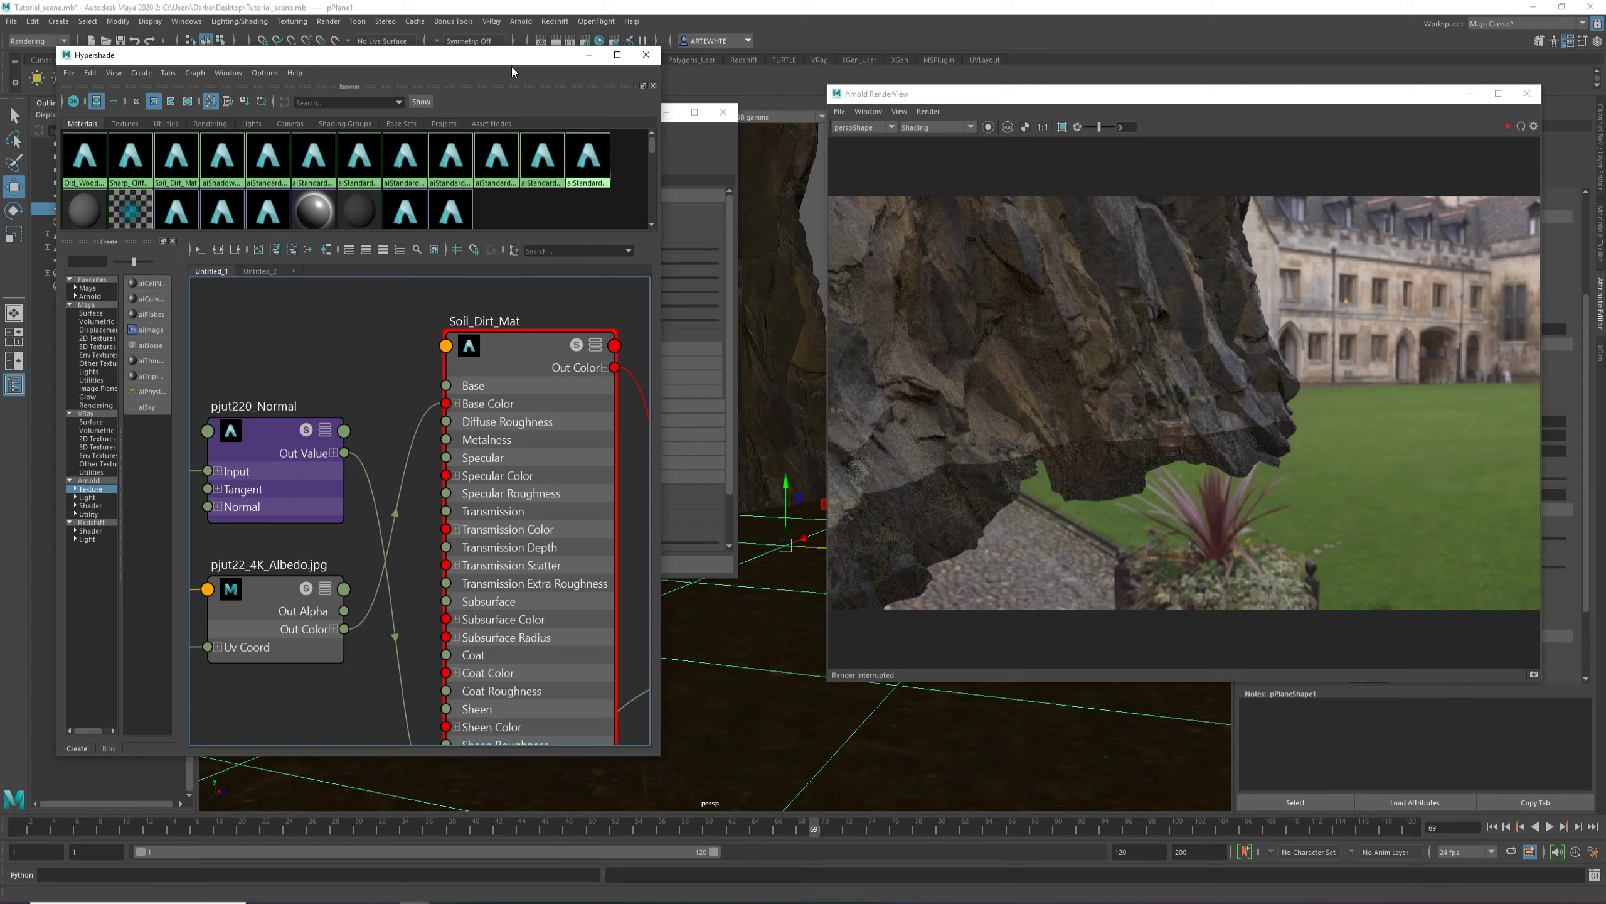
click(1470, 93)
click(667, 112)
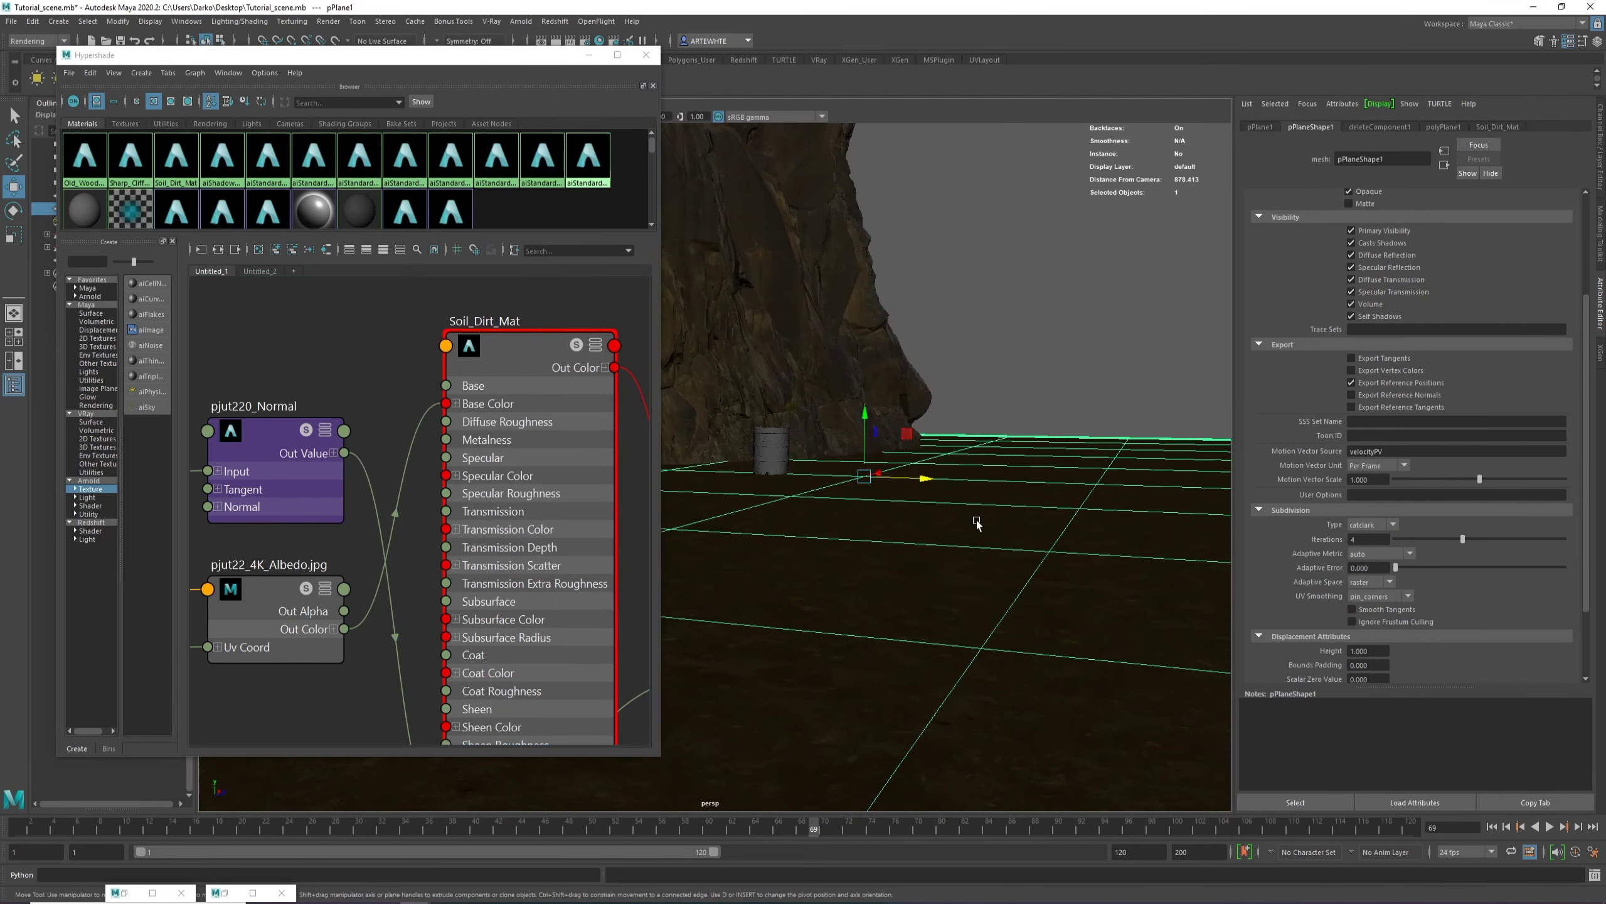
Review the Soil_Dirt_SG shading group, the ground plane's Arnold attributes and the Soil_Dirt_Mat material settings.
scroll(473, 399, down, 5)
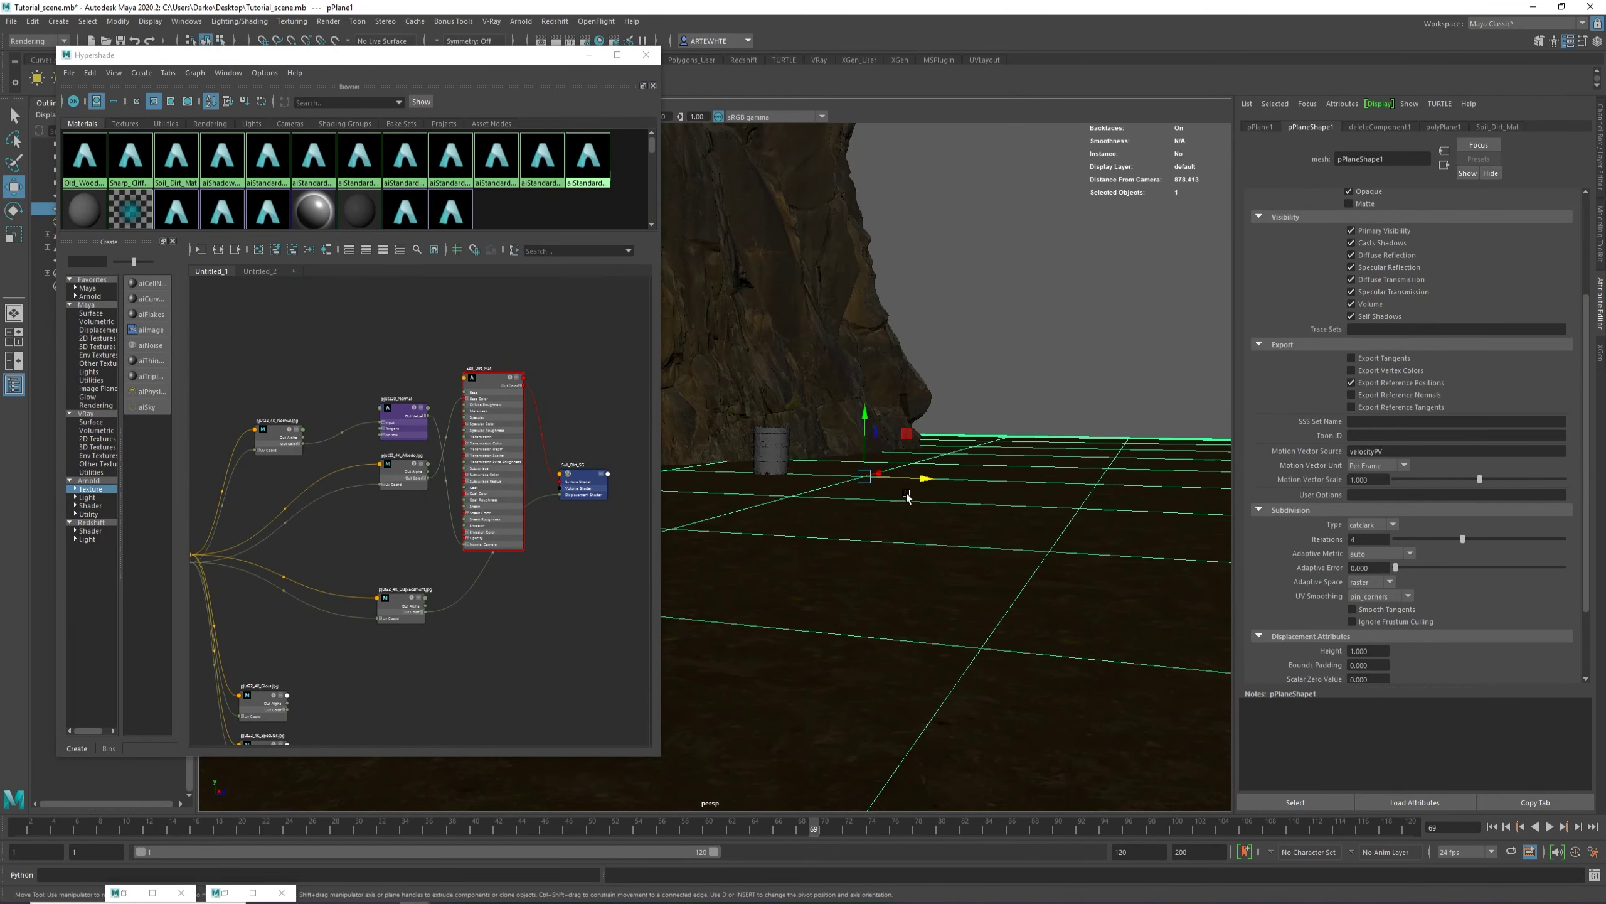
scroll(906, 497, up, 2)
right_drag(1078, 486, 1053, 799)
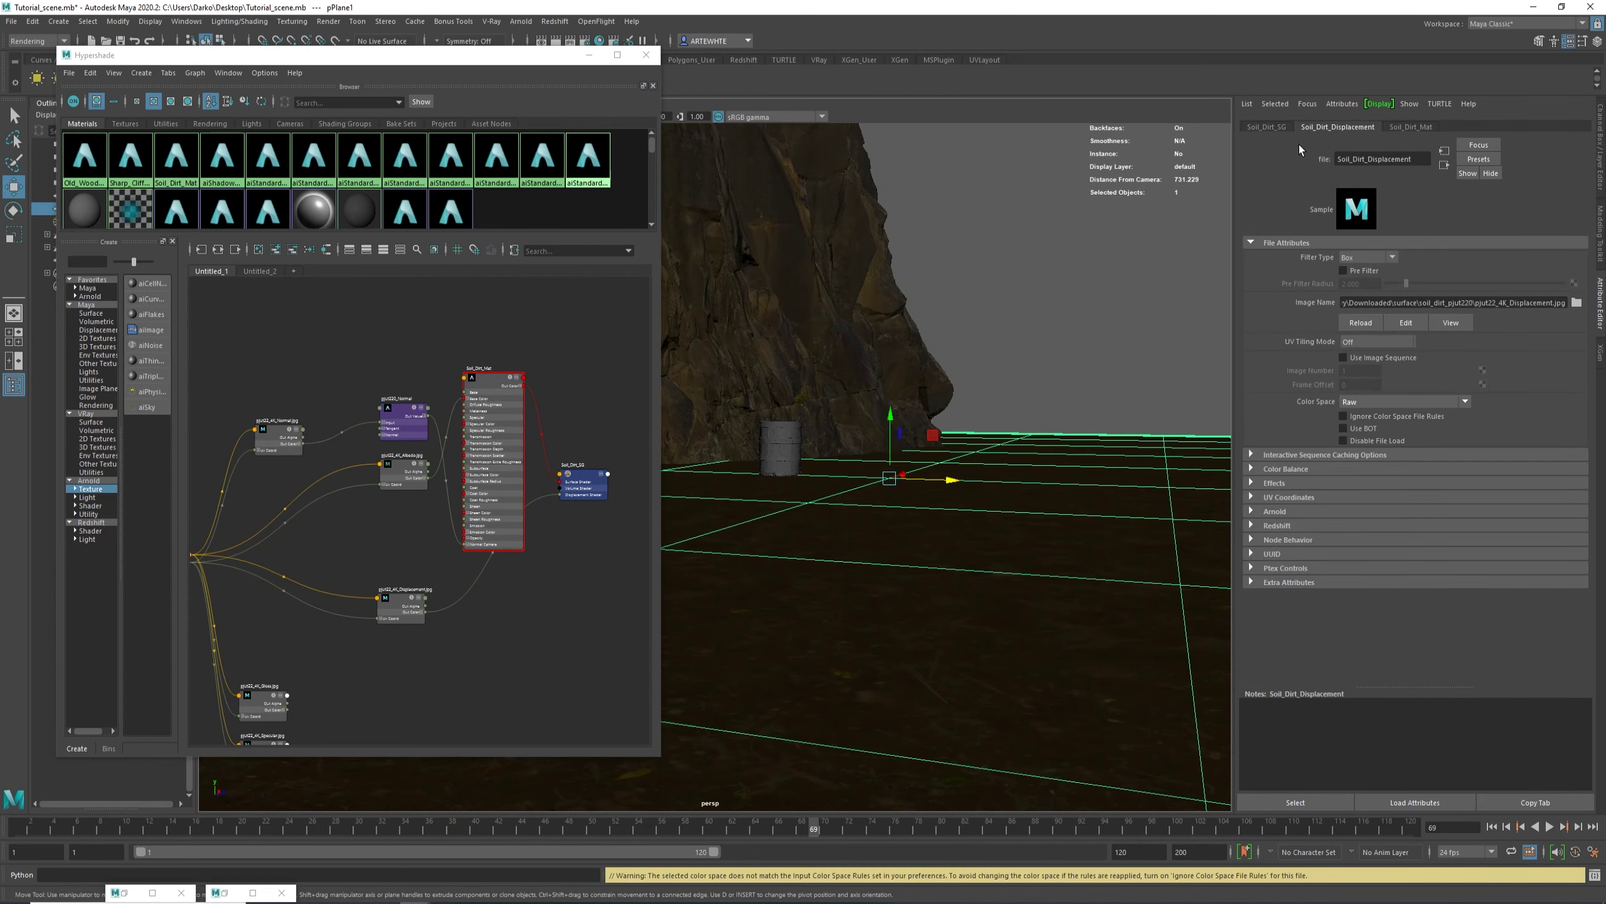
click(1267, 127)
click(1273, 302)
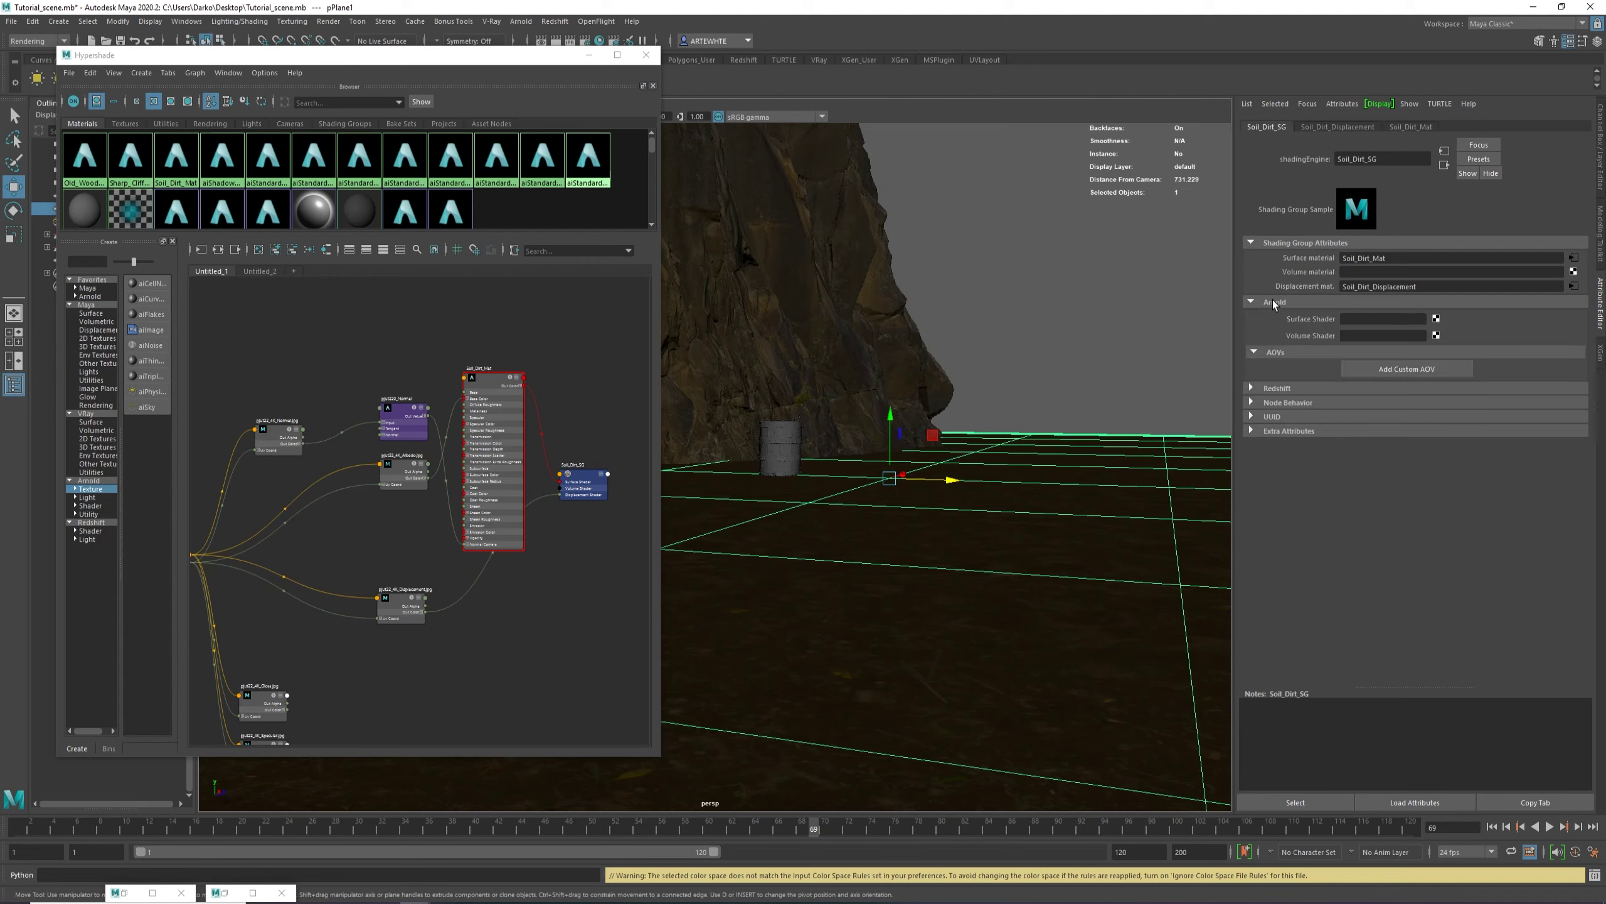
click(1074, 476)
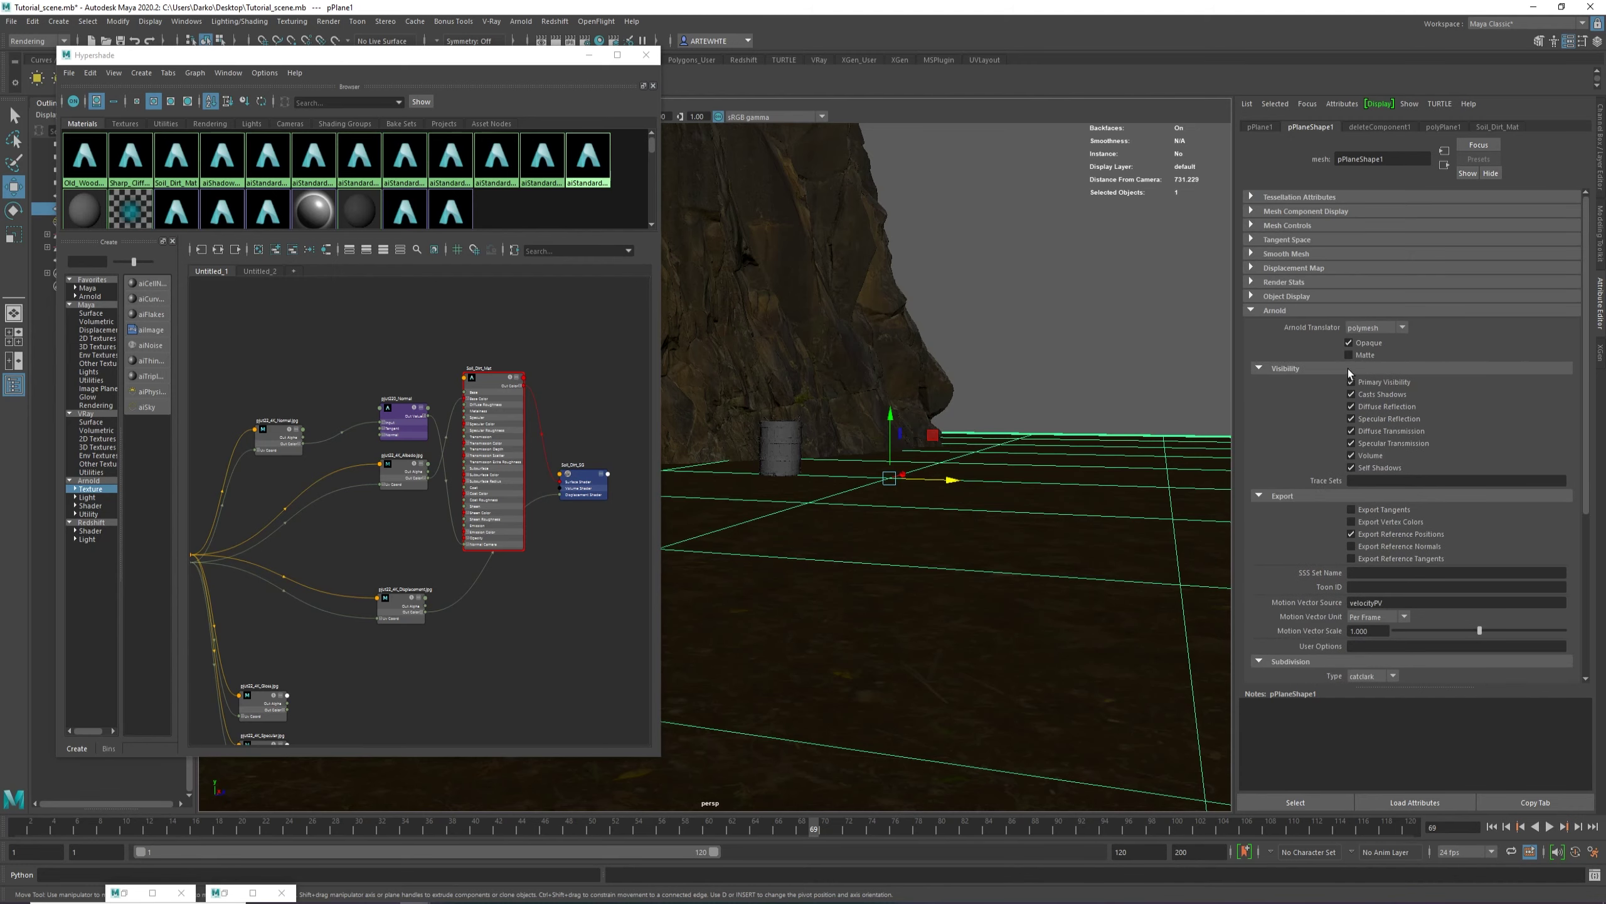
alt+drag(990, 502, 1005, 506)
click(1498, 127)
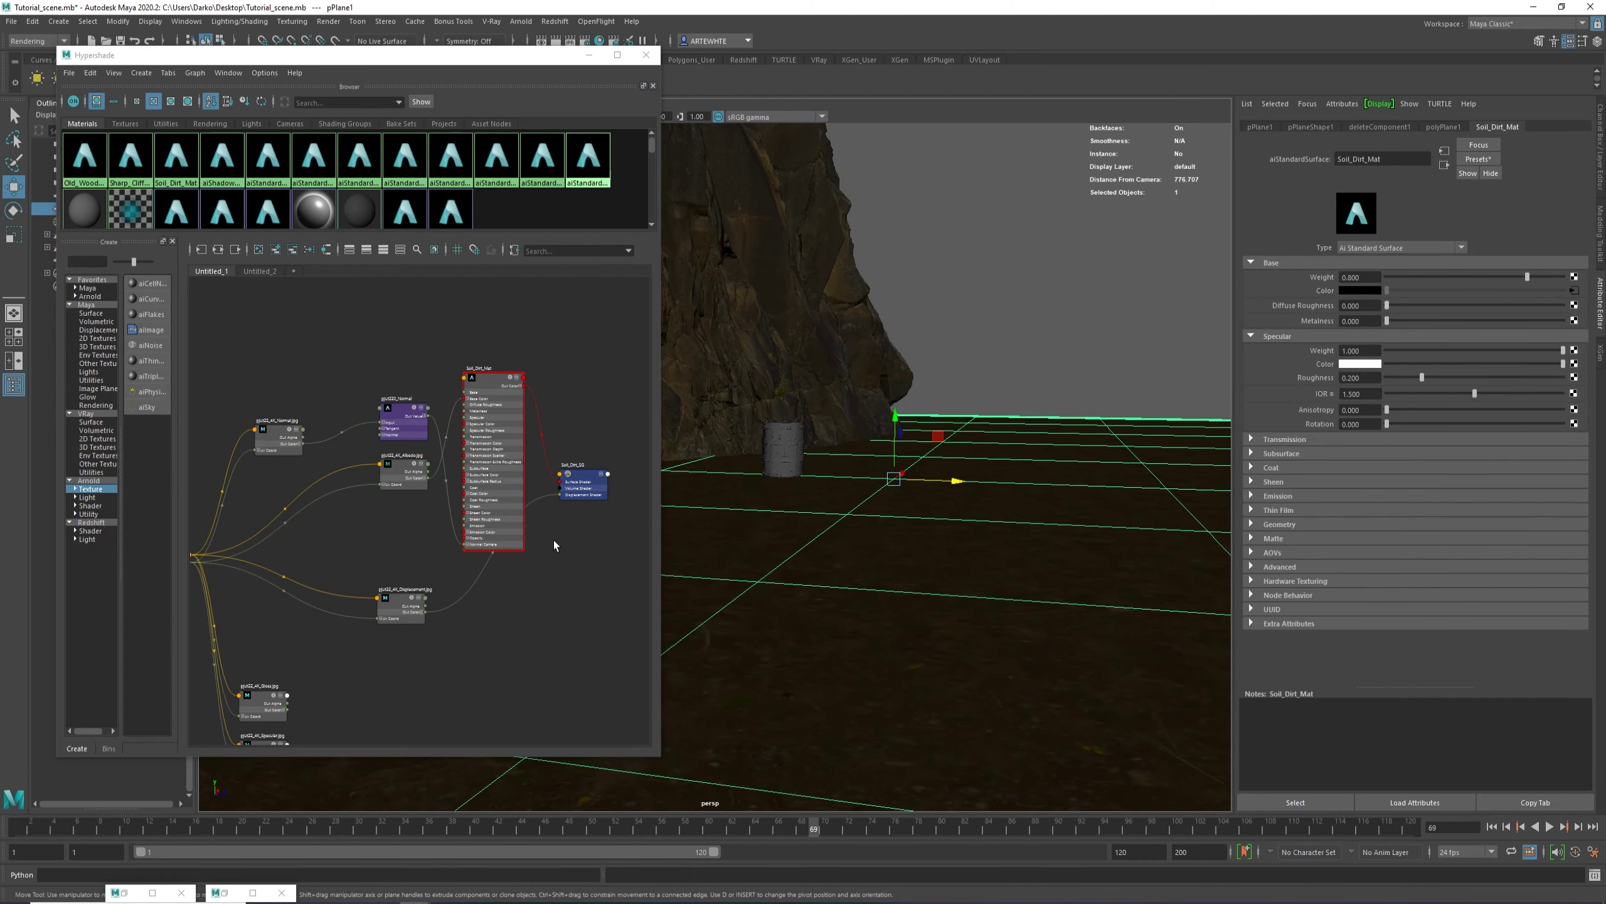
Move the Hypershade window slightly aside and save the scene.
scroll(934, 526, up, 10)
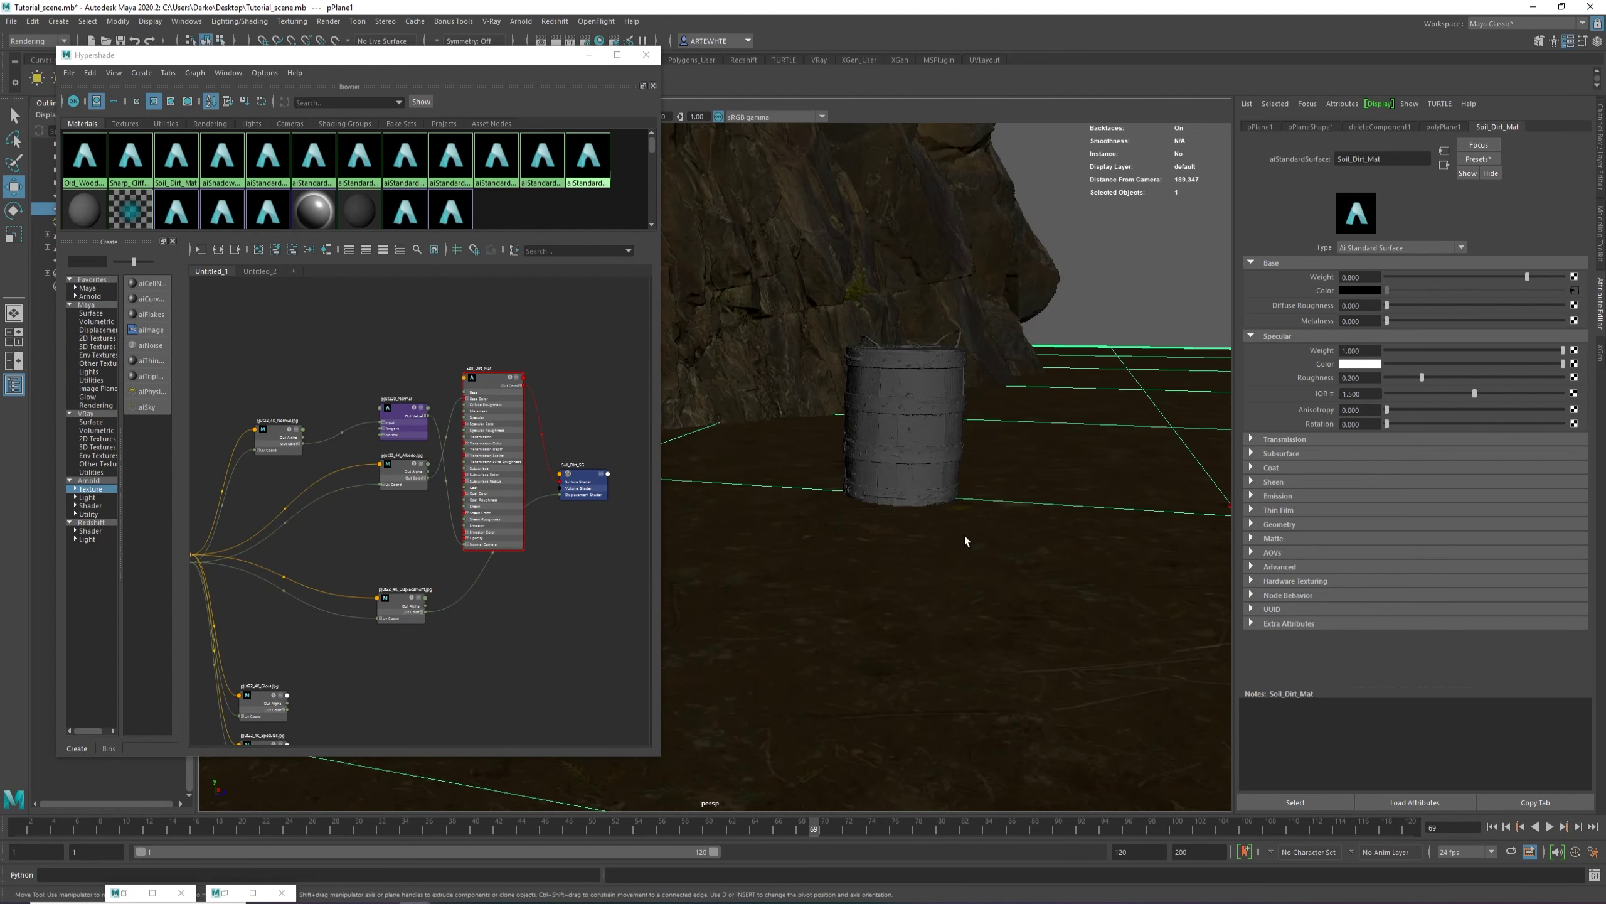
drag(249, 61, 232, 105)
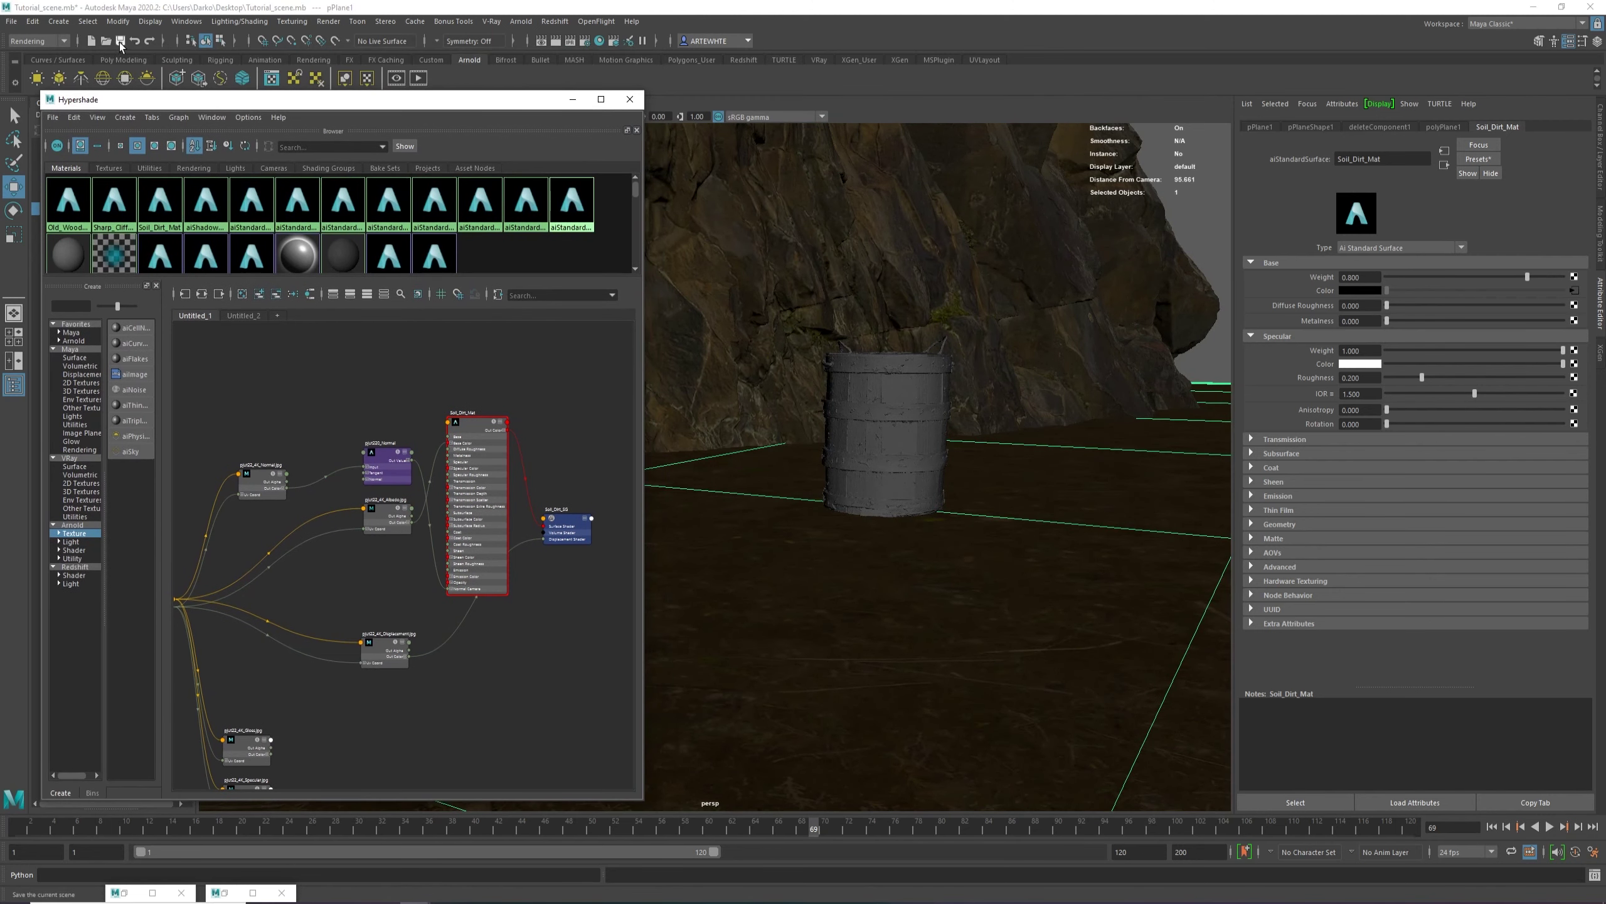
key(ctrl+s)
Close the Render Settings, restore the Arnold RenderView and start the live render.
click(224, 893)
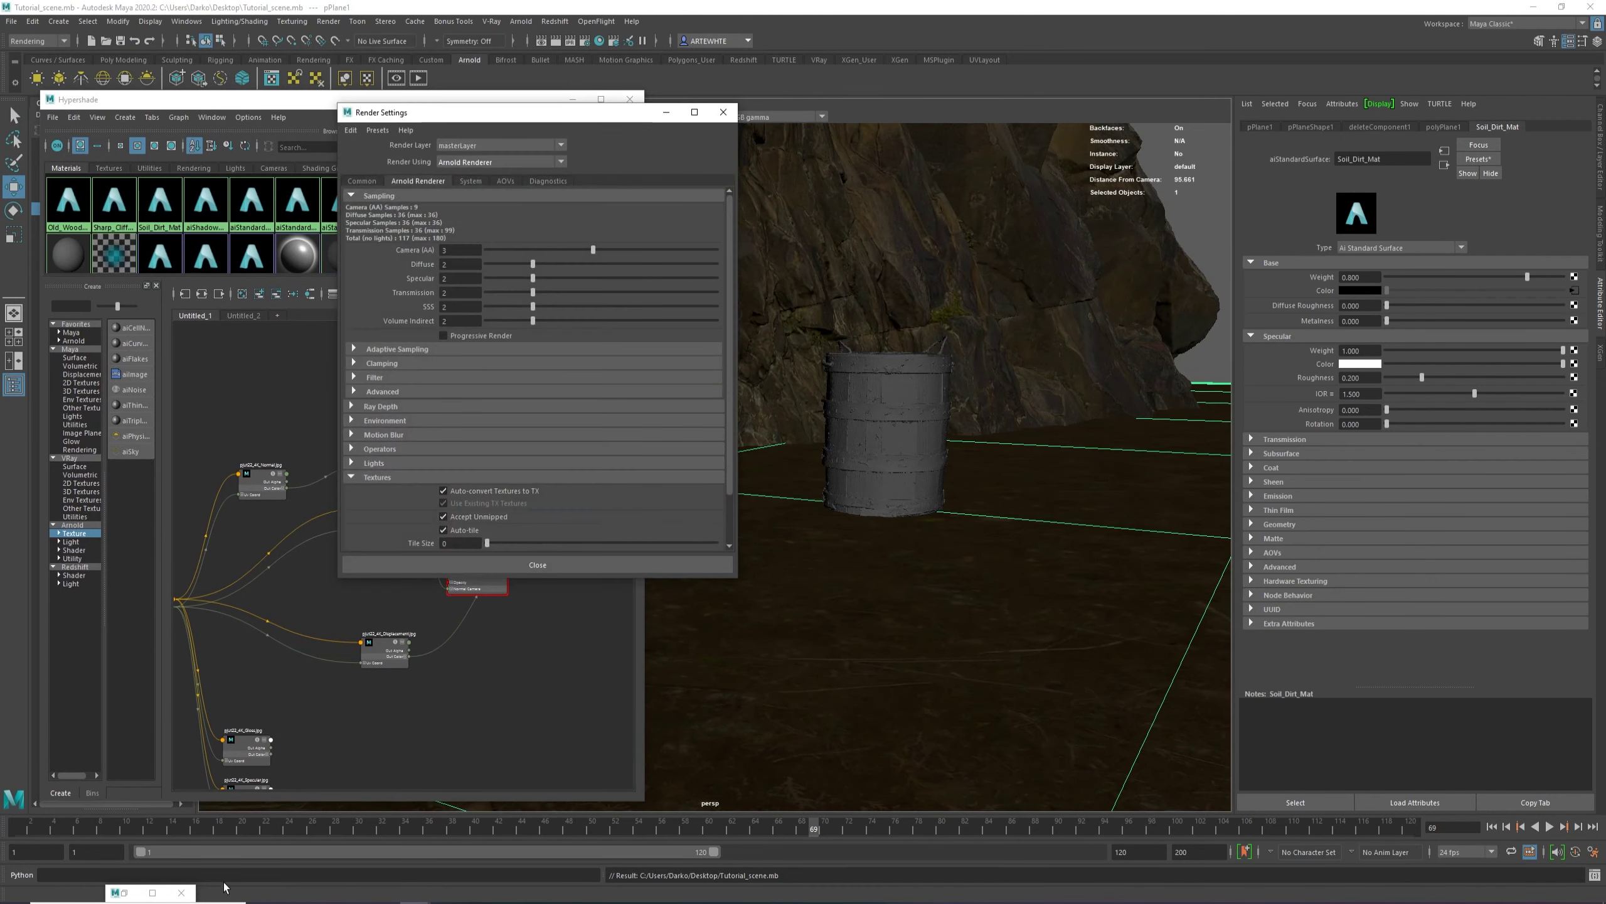
click(451, 571)
click(116, 894)
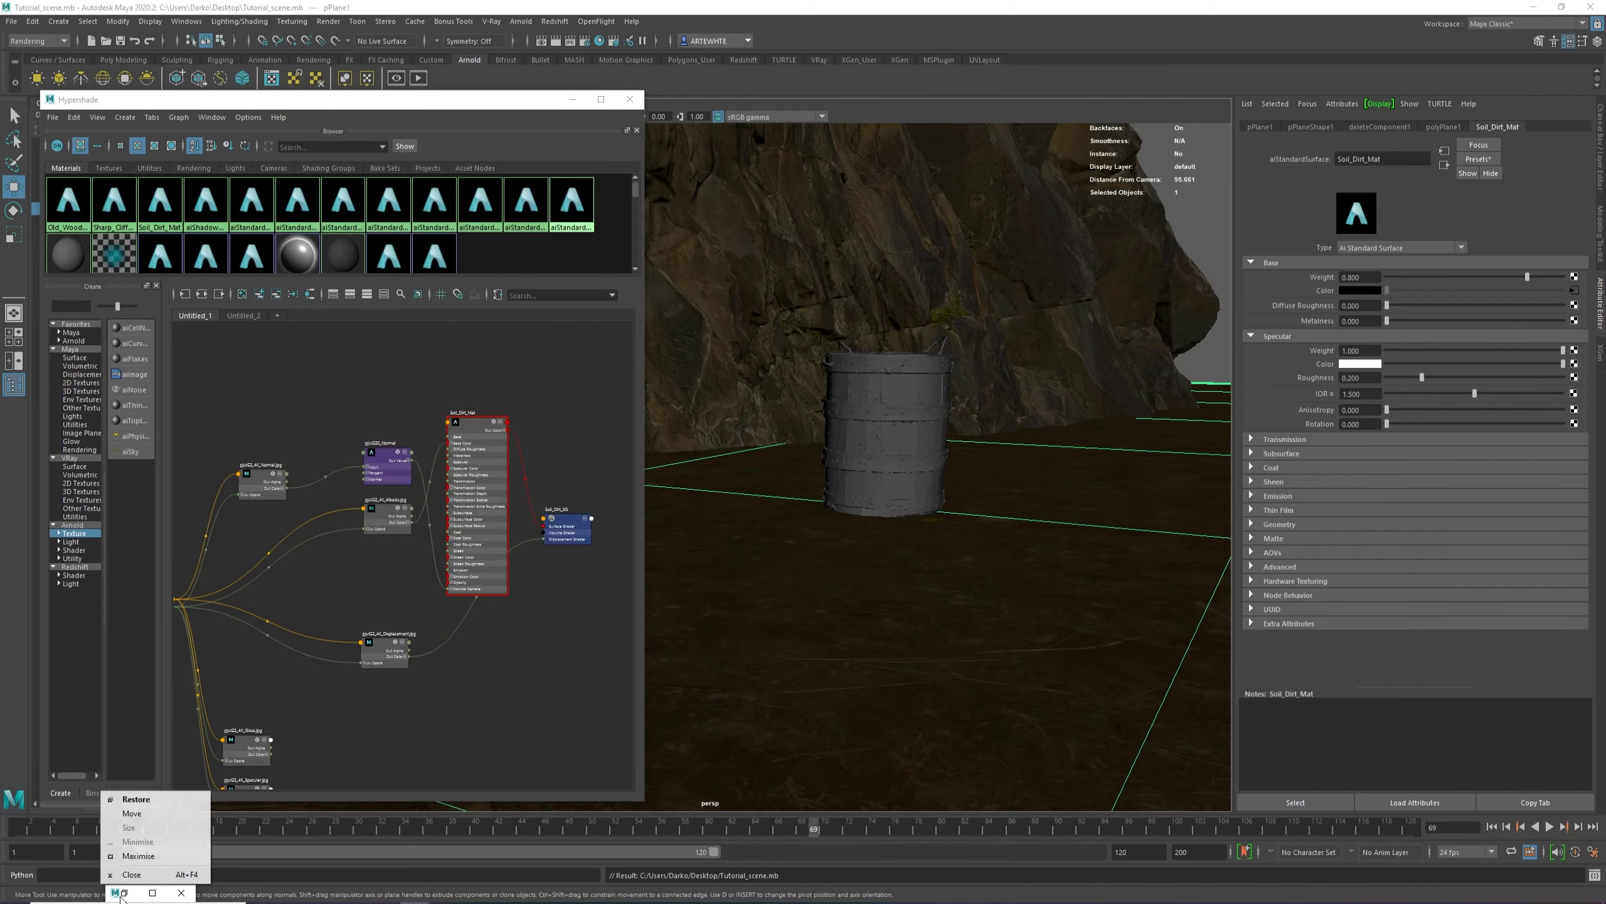
click(124, 896)
click(124, 893)
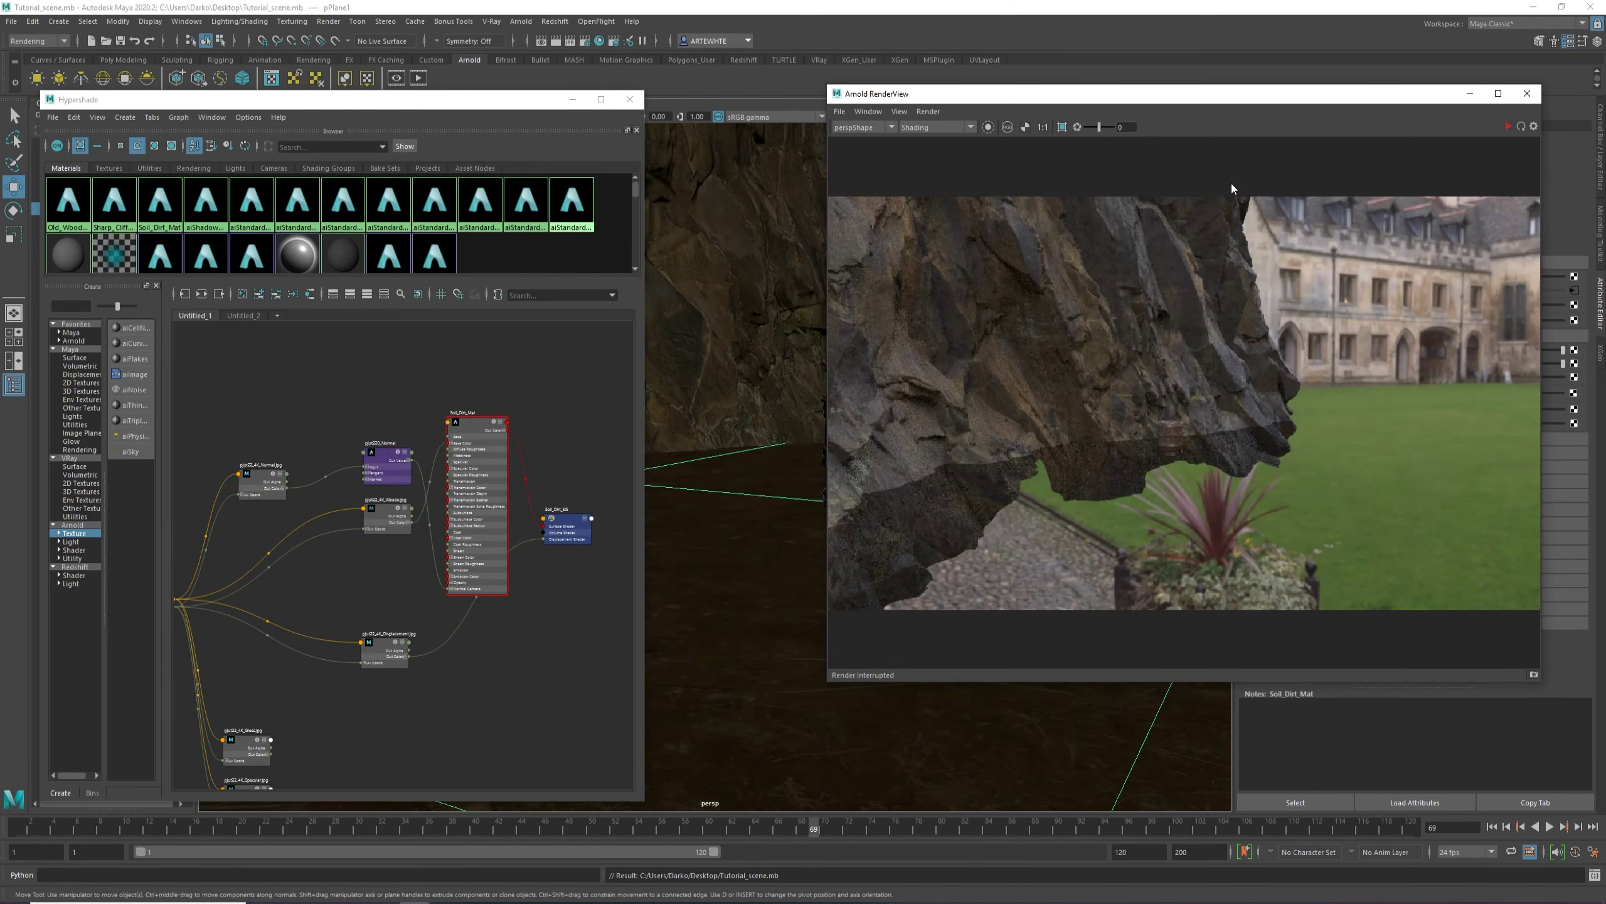
click(1508, 126)
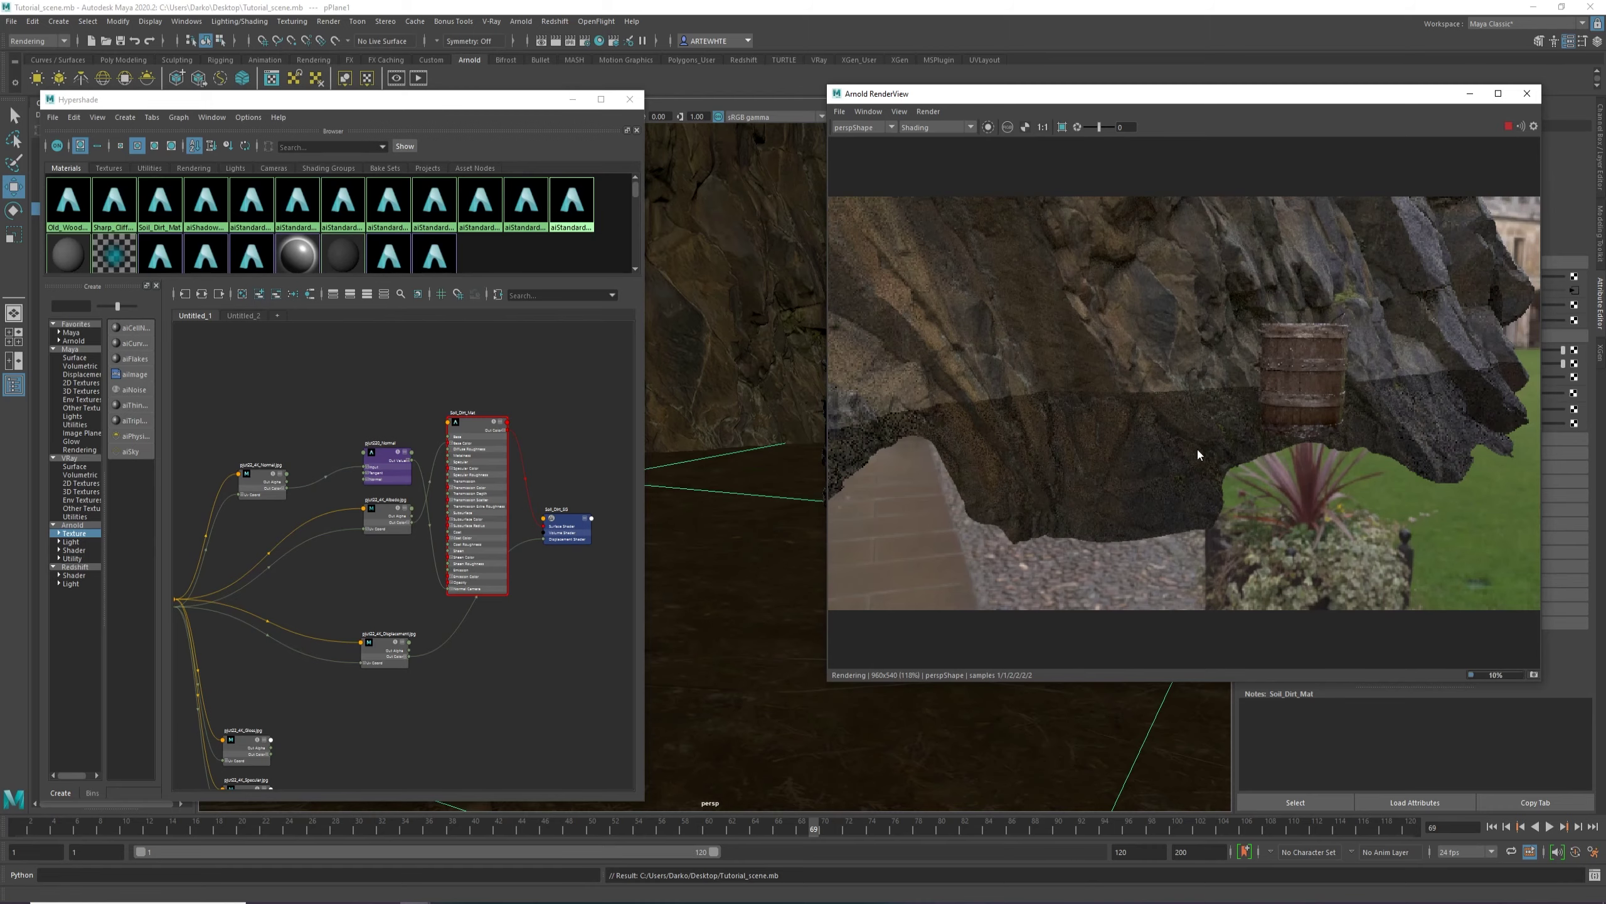
Examine the barrel, cliff base and ground in the live render from close up, below and farther away.
alt+middle_drag(784, 482, 656, 515)
alt+right_drag(655, 515, 952, 683)
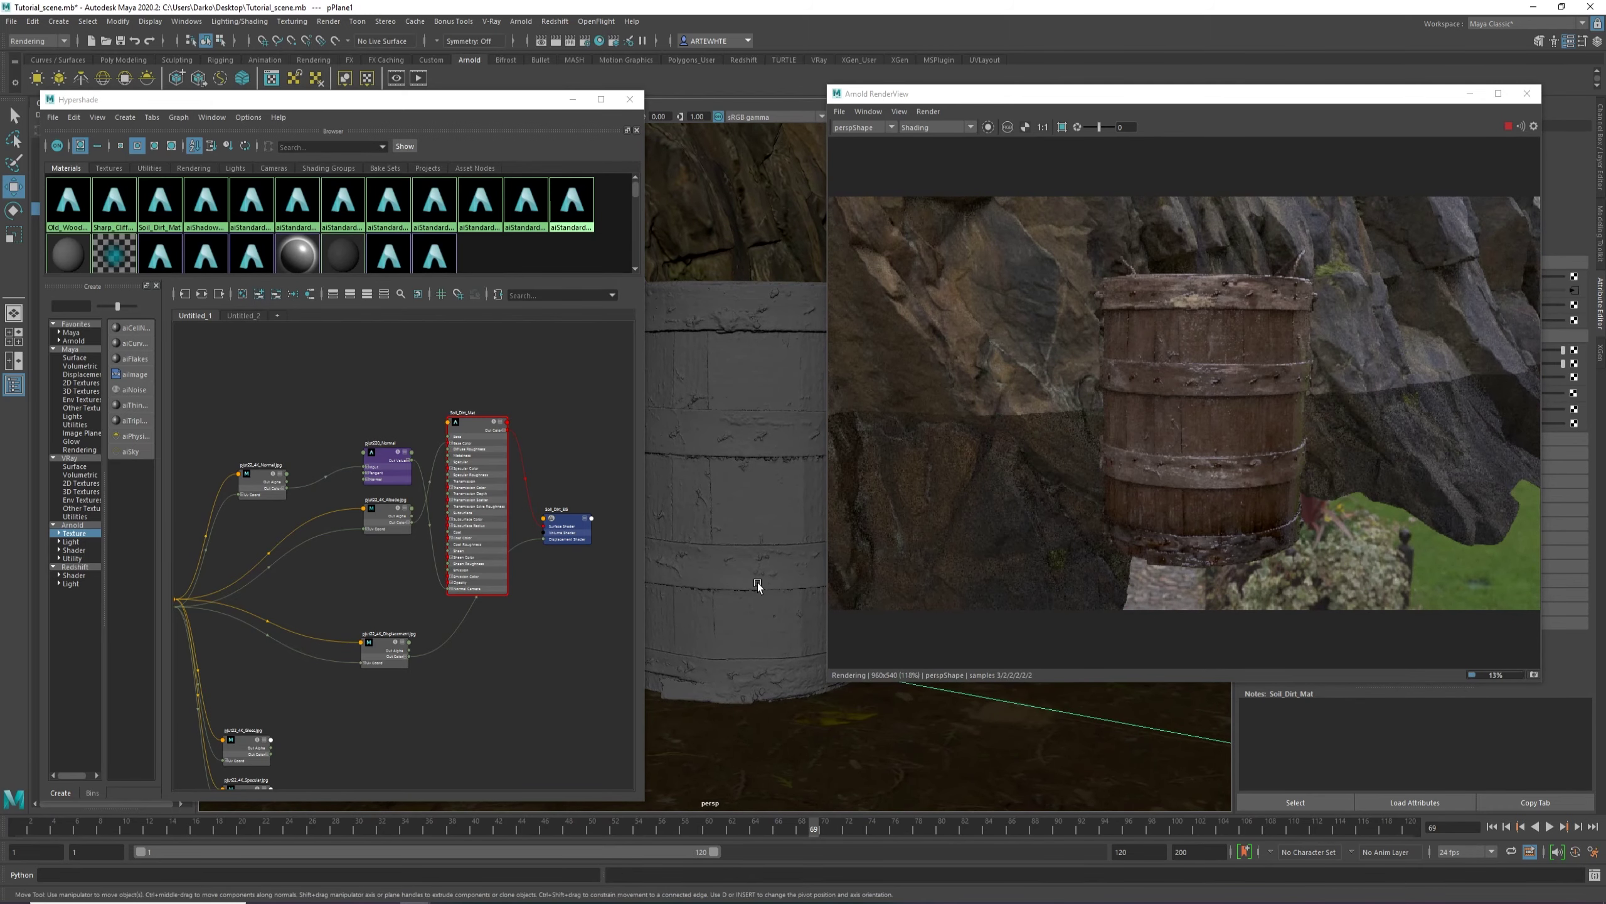
alt+drag(760, 583, 821, 586)
mouse_move(703, 637)
alt+mouse_down()
mouse_move(715, 623)
mouse_move(717, 650)
mouse_move(710, 579)
mouse_move(707, 617)
mouse_move(725, 626)
alt+mouse_up()
alt+drag(854, 747, 794, 758)
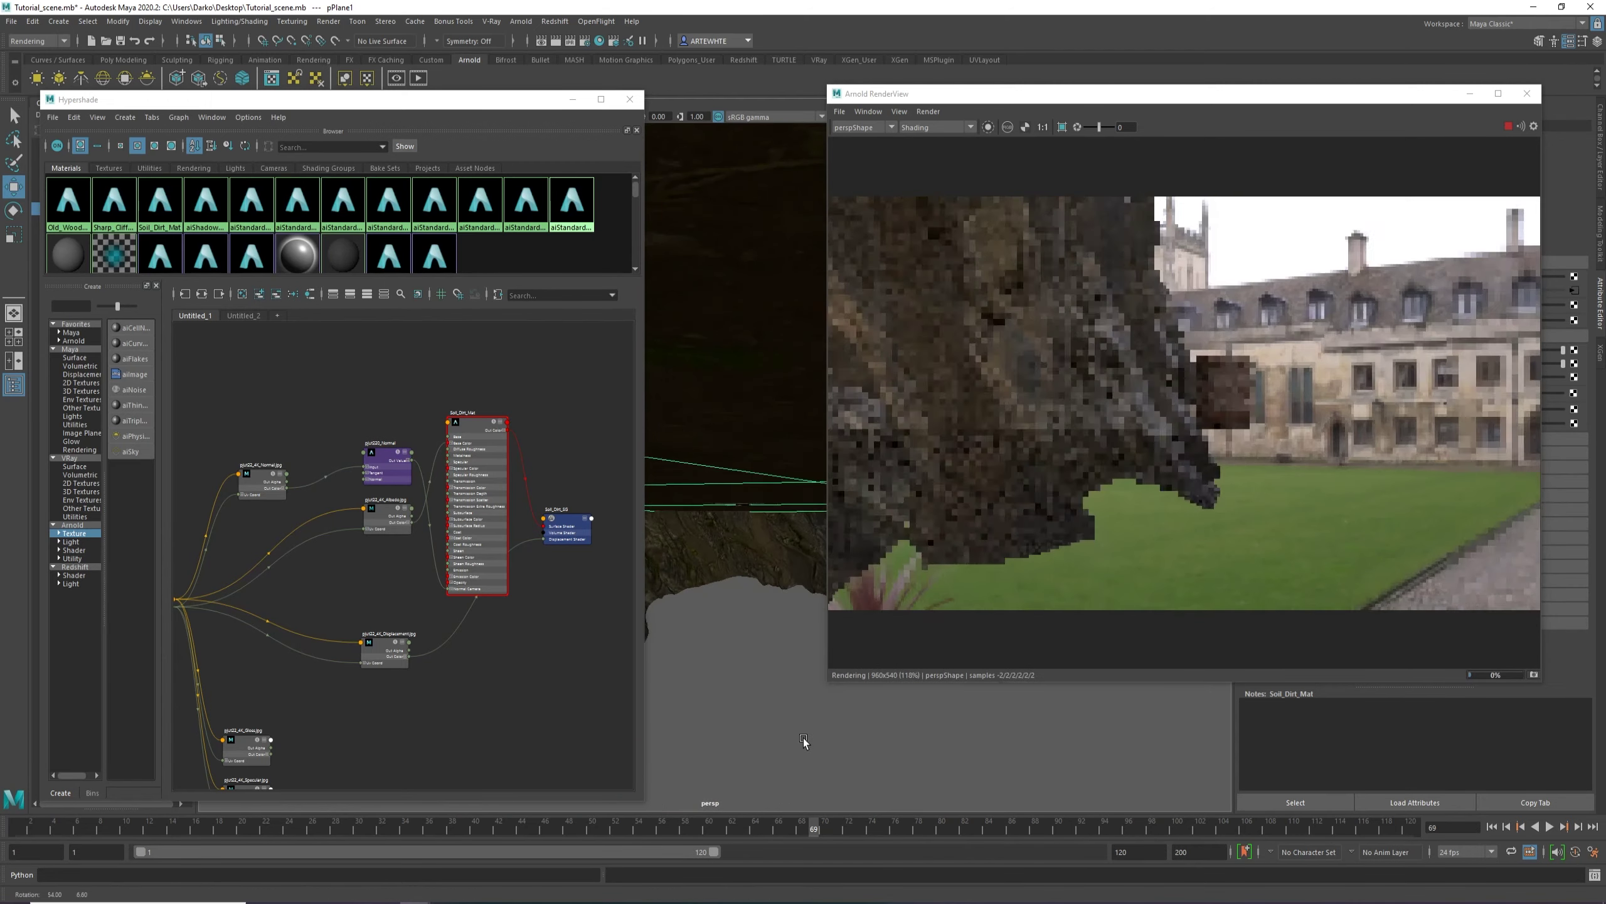
alt+right_drag(794, 758, 395, 655)
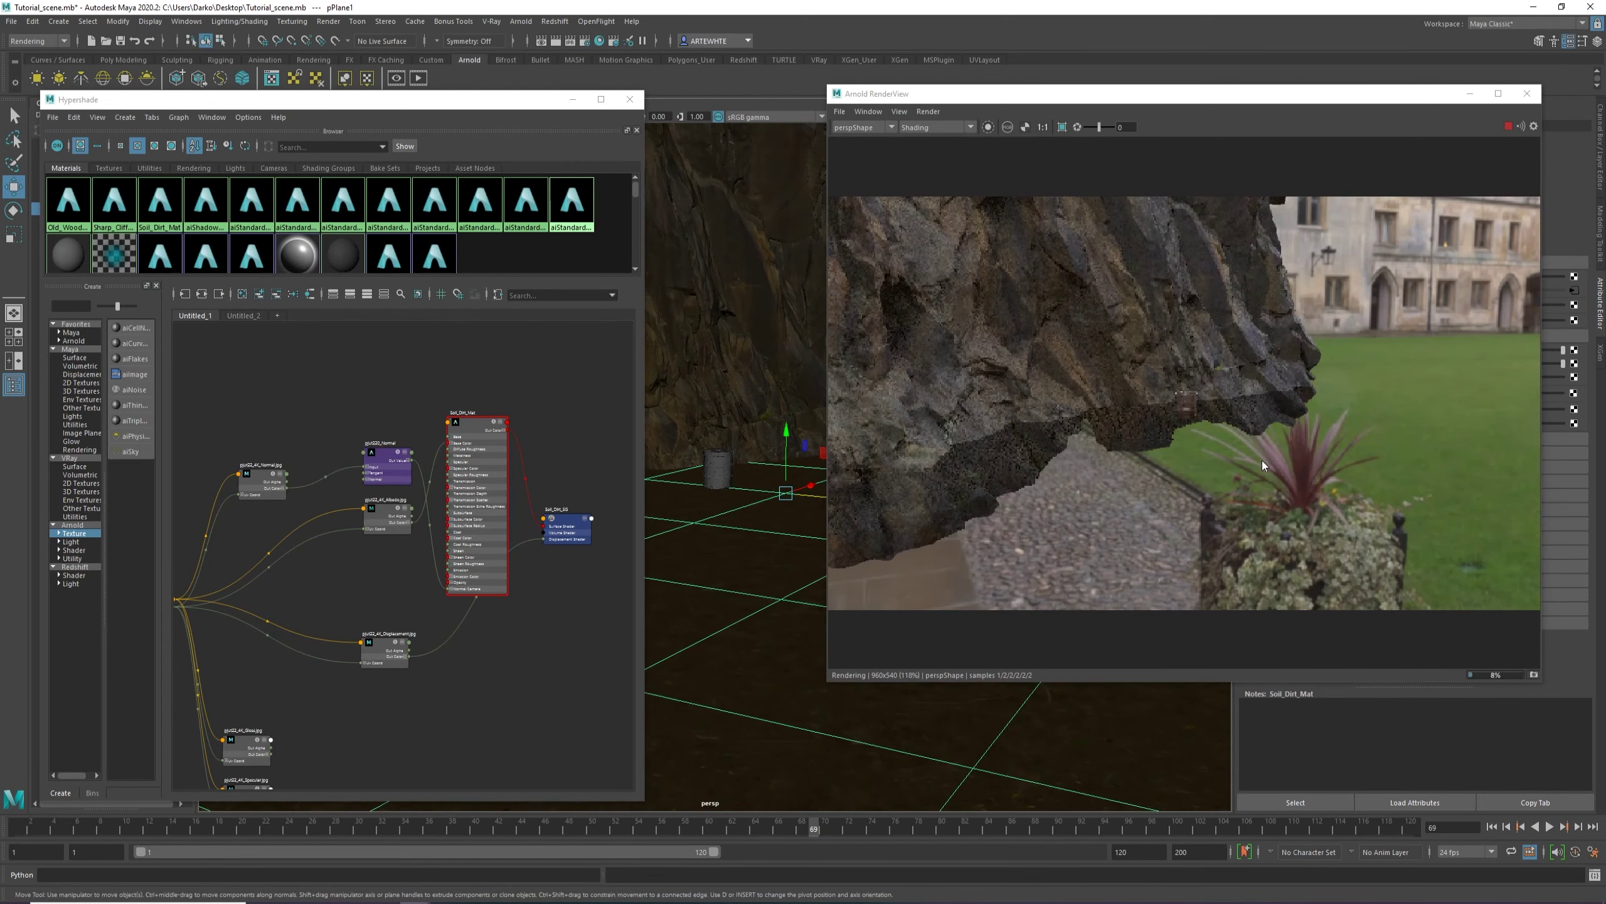
Shift the image in the Arnold RenderView, move its window farther aside and minimize the Hypershade.
middle_drag(1265, 462, 1193, 522)
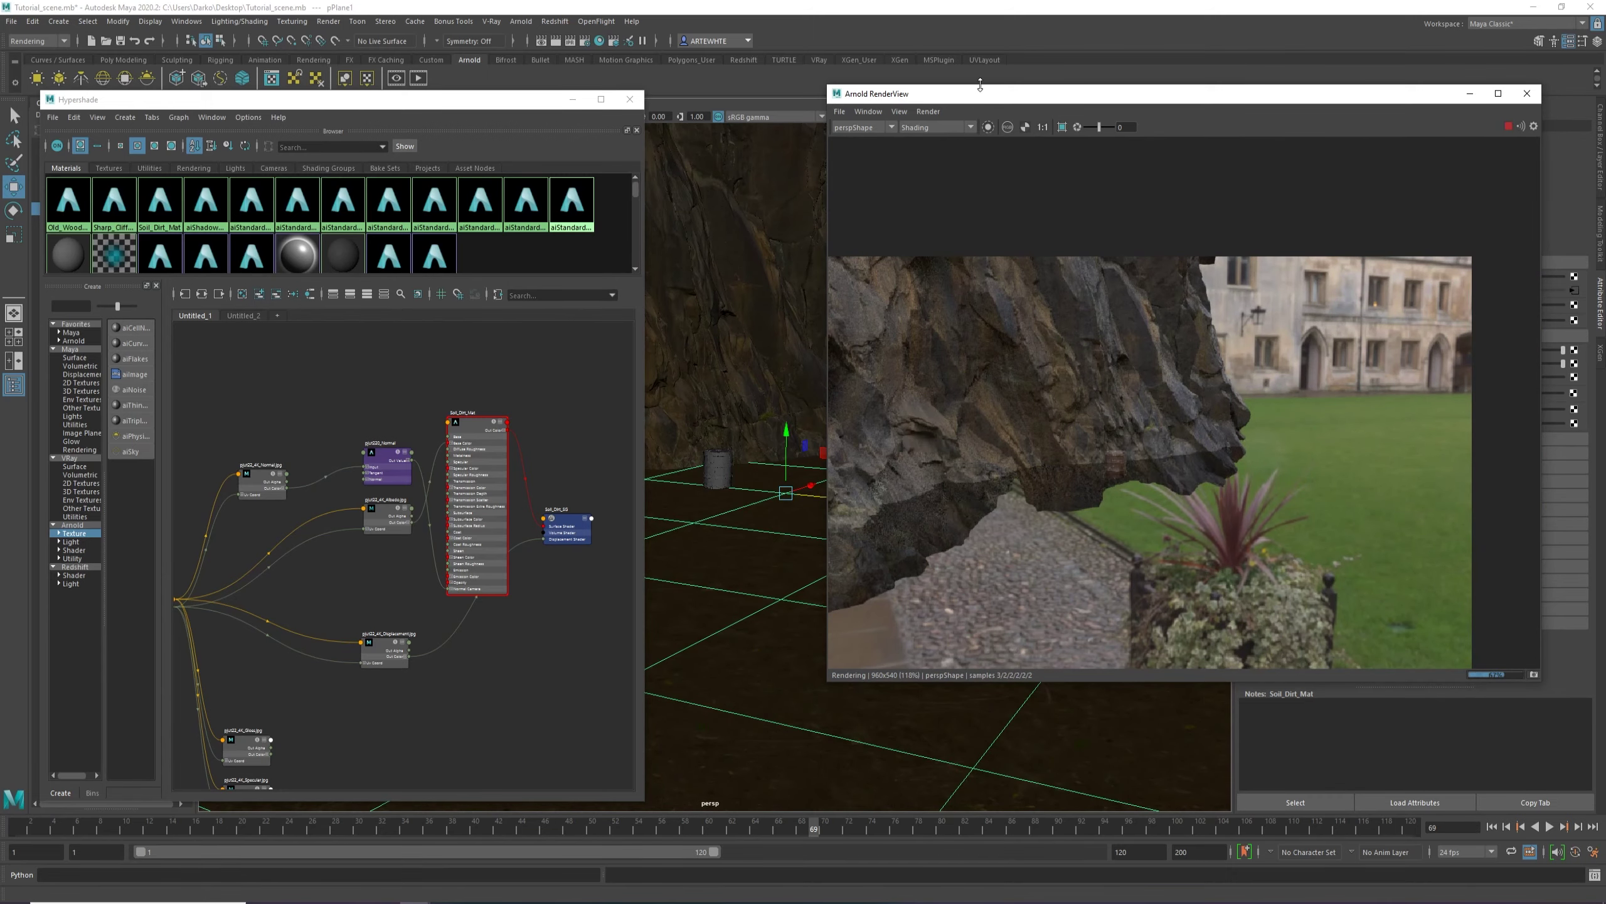
drag(980, 88, 1045, 82)
click(572, 99)
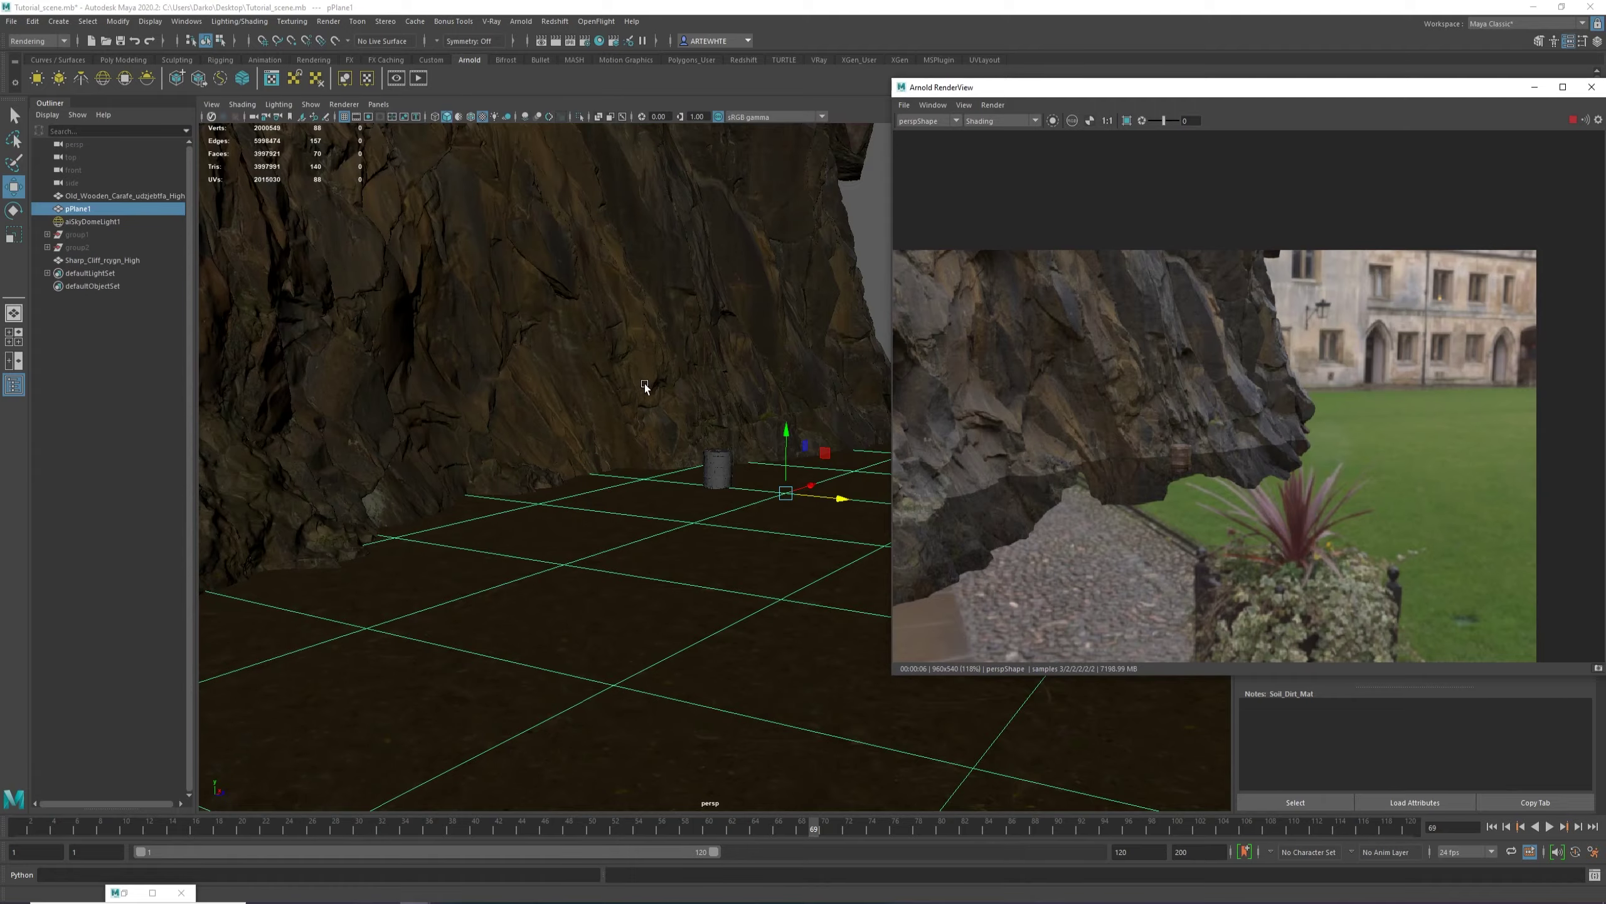
Examine the ground plane's displacement in the live render from below and above, and stop the render.
alt+drag(645, 384, 605, 476)
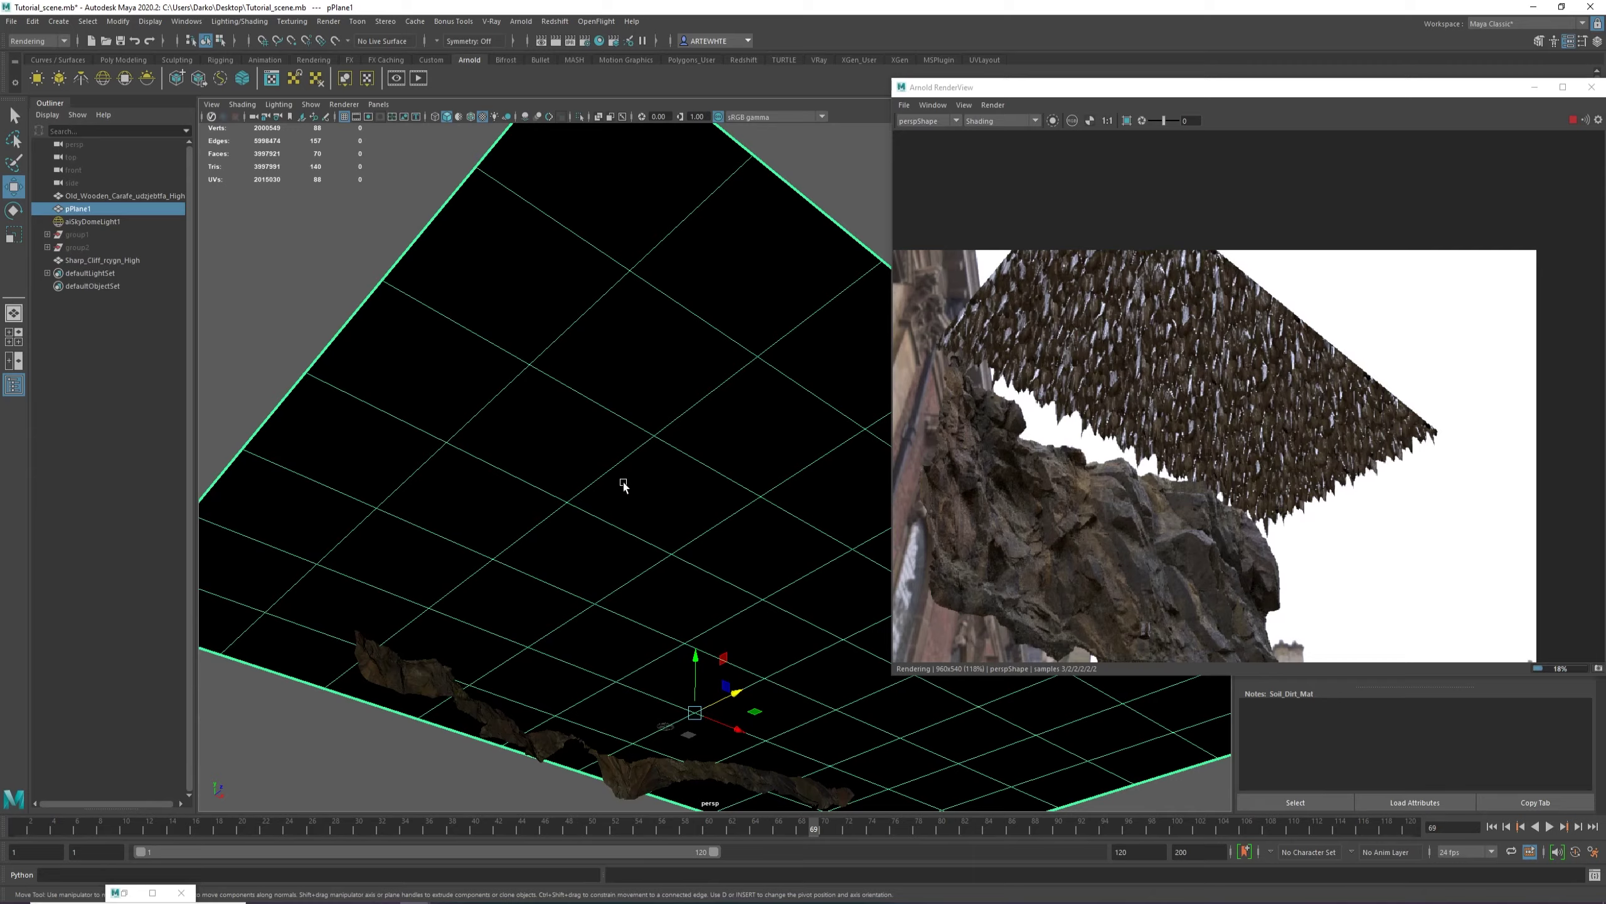
alt+drag(673, 455, 708, 573)
alt+right_drag(707, 573, 509, 521)
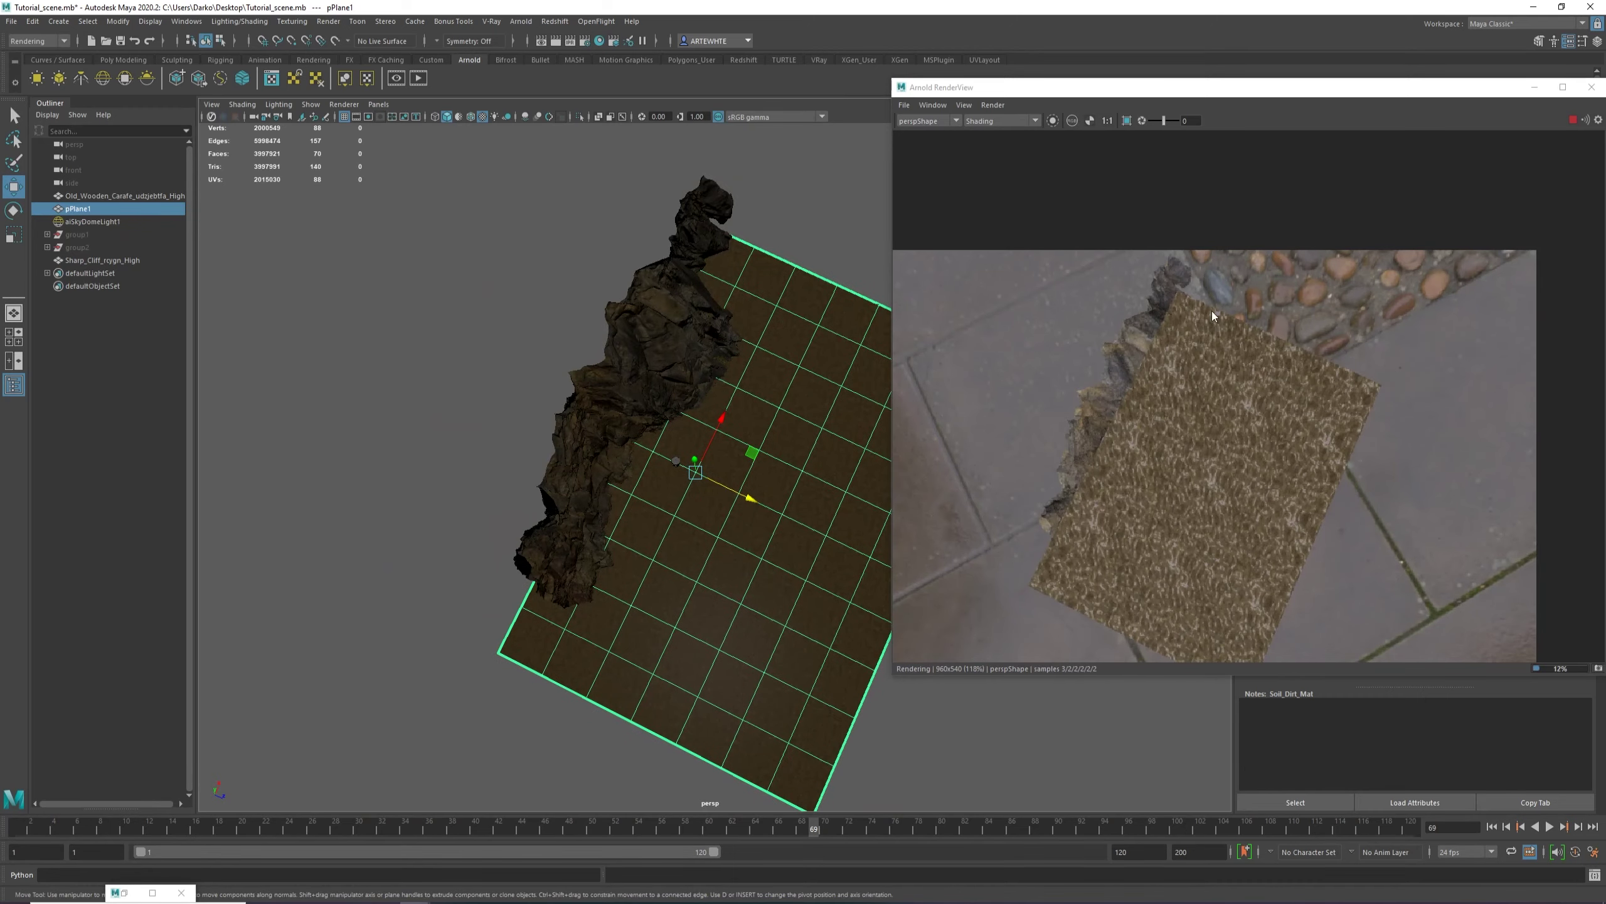
click(1571, 120)
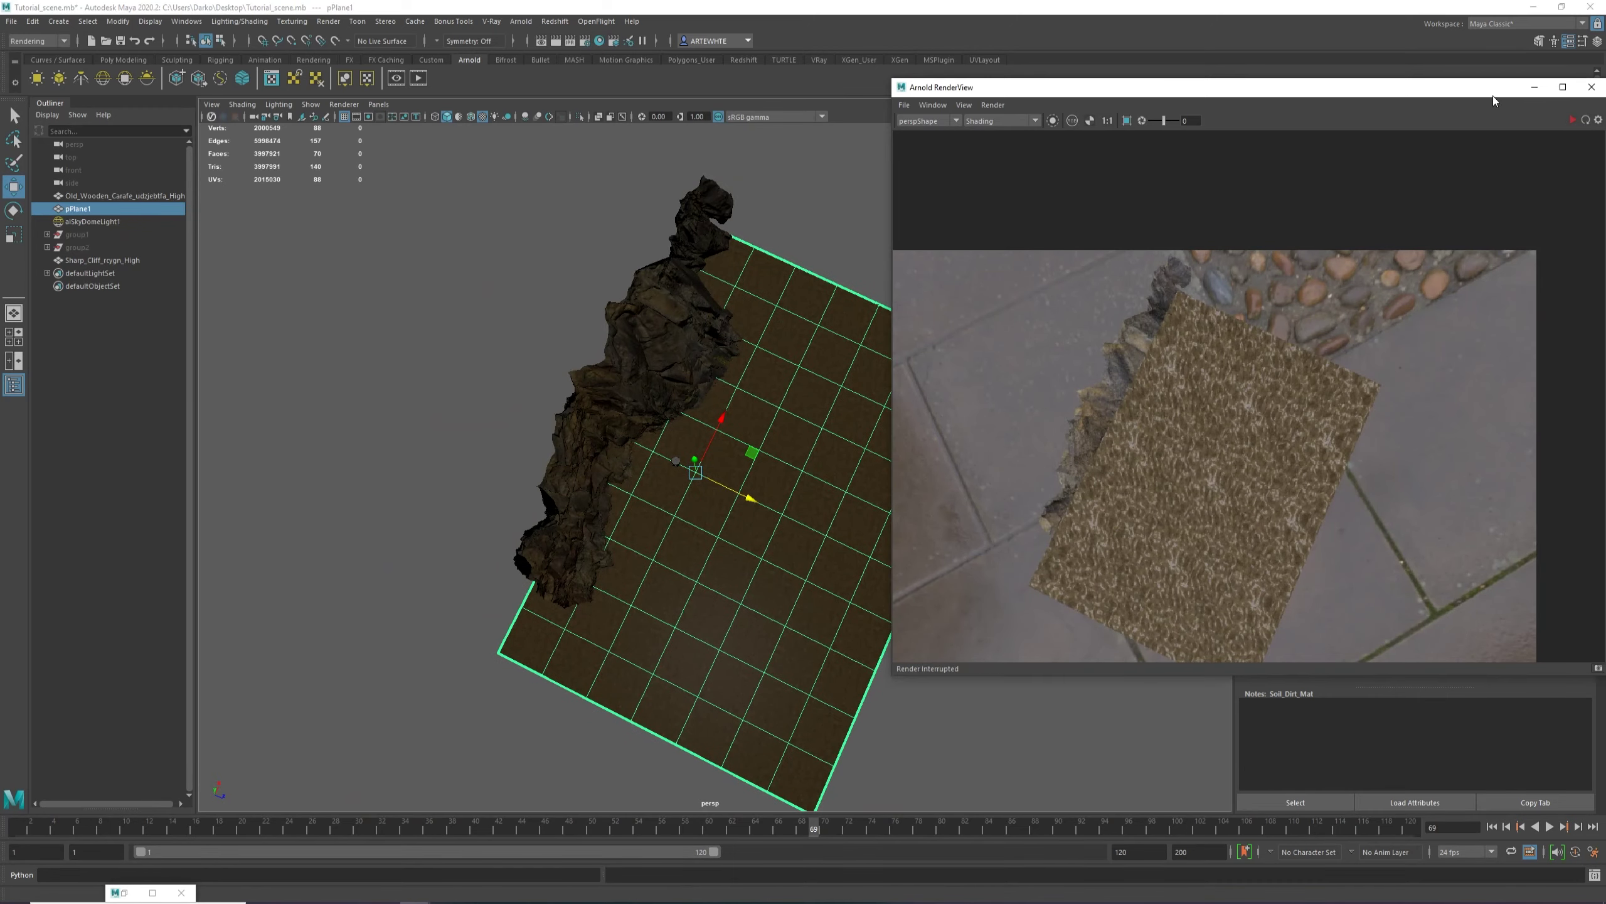
Bring the viewport closer to the barrel and cliff base and reposition the Arnold RenderView's image and window.
alt+drag(538, 454, 564, 406)
alt+right_drag(565, 406, 1220, 467)
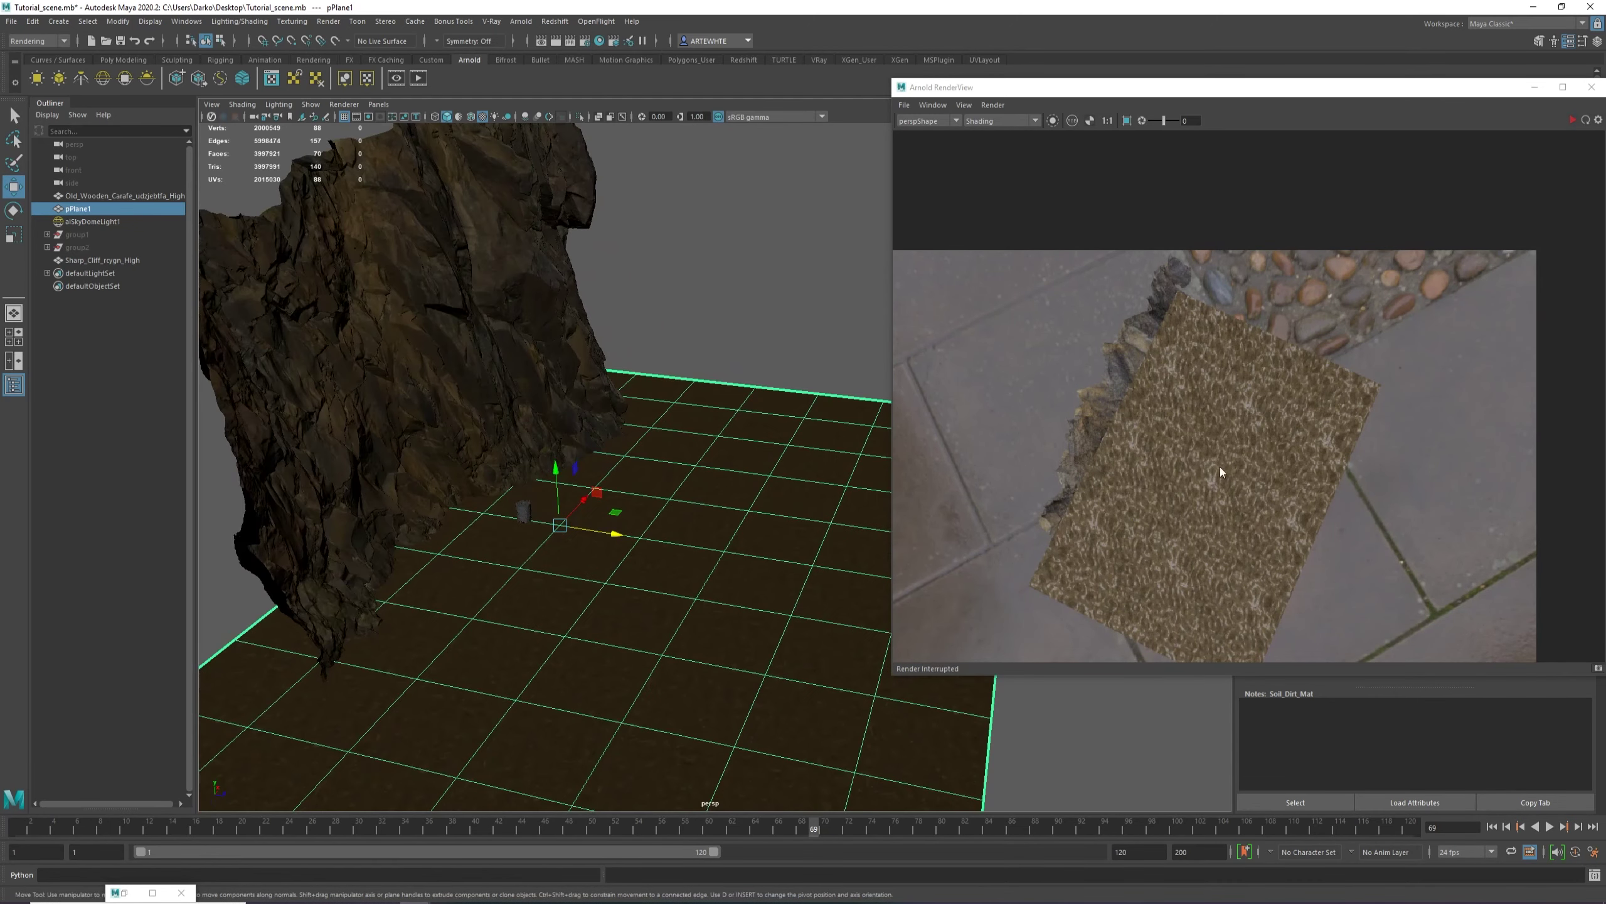
middle_drag(1003, 500, 1007, 466)
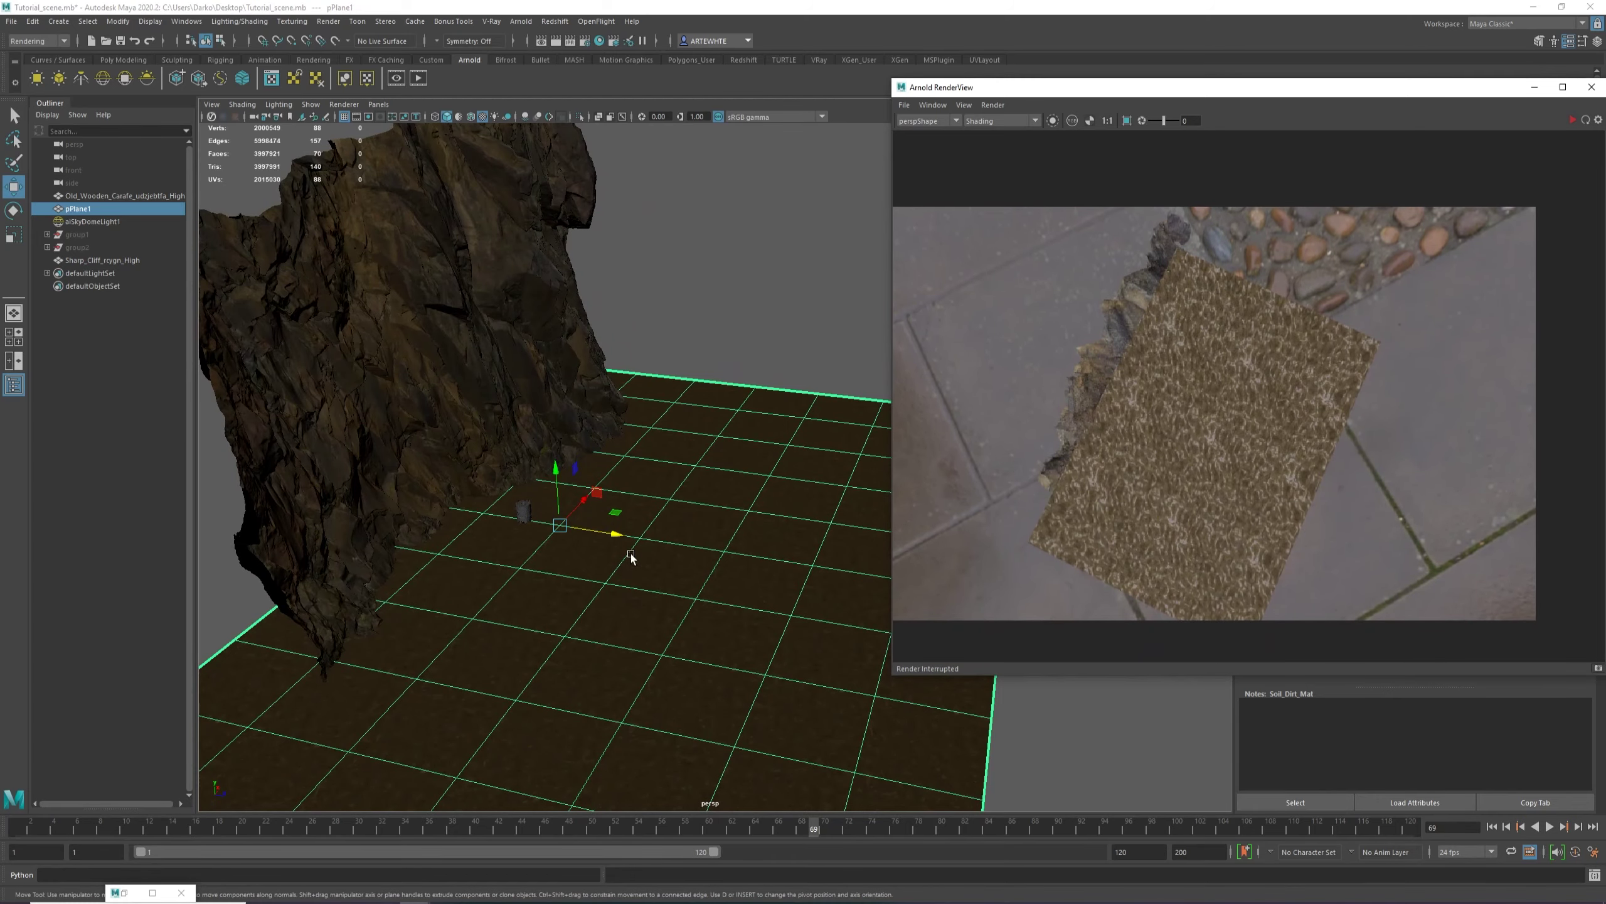
alt+drag(605, 535, 622, 459)
right_drag(622, 458, 625, 773)
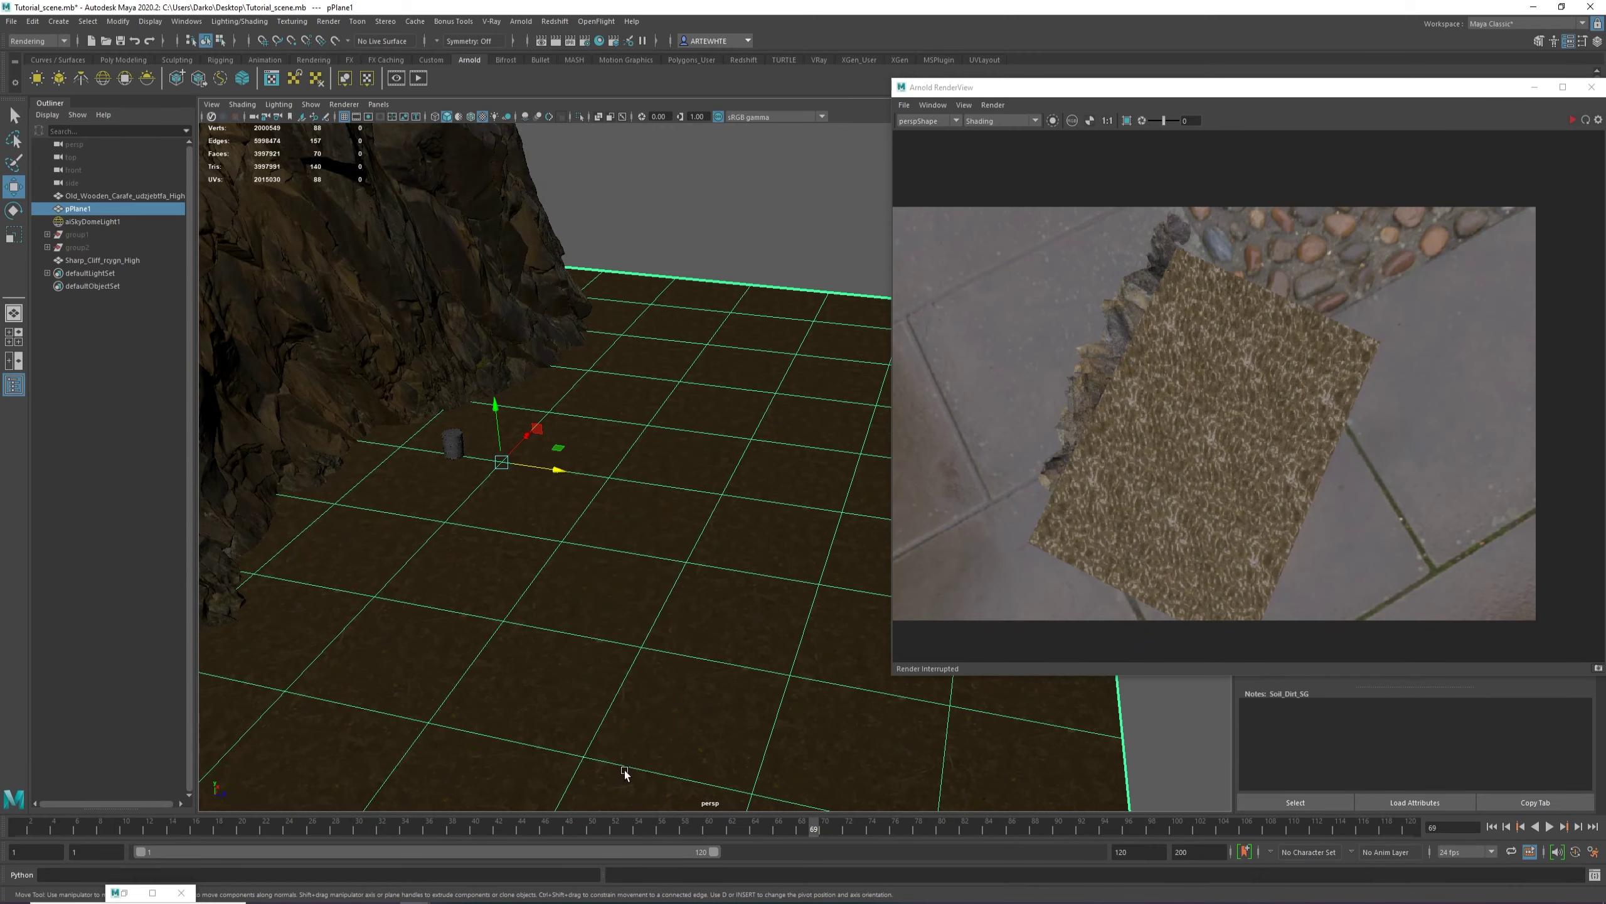
drag(1310, 91, 1186, 101)
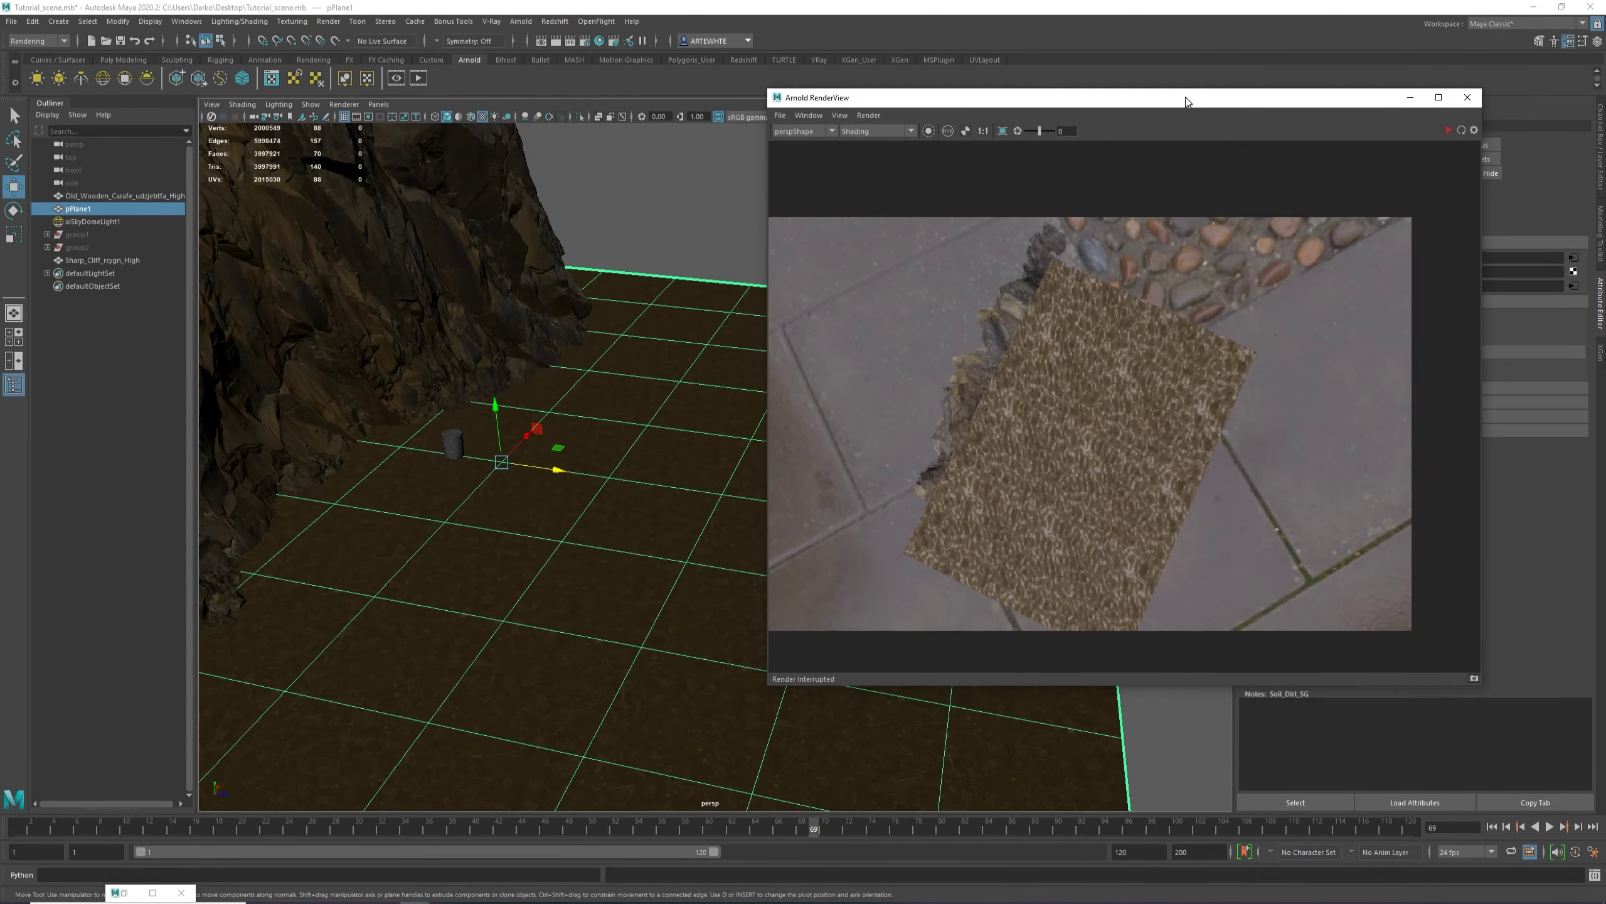
Restore the Hypershade and make room between the Soil_Dirt_Displacement texture and the Soil_Dirt_SG shading group.
click(124, 893)
drag(387, 660, 434, 698)
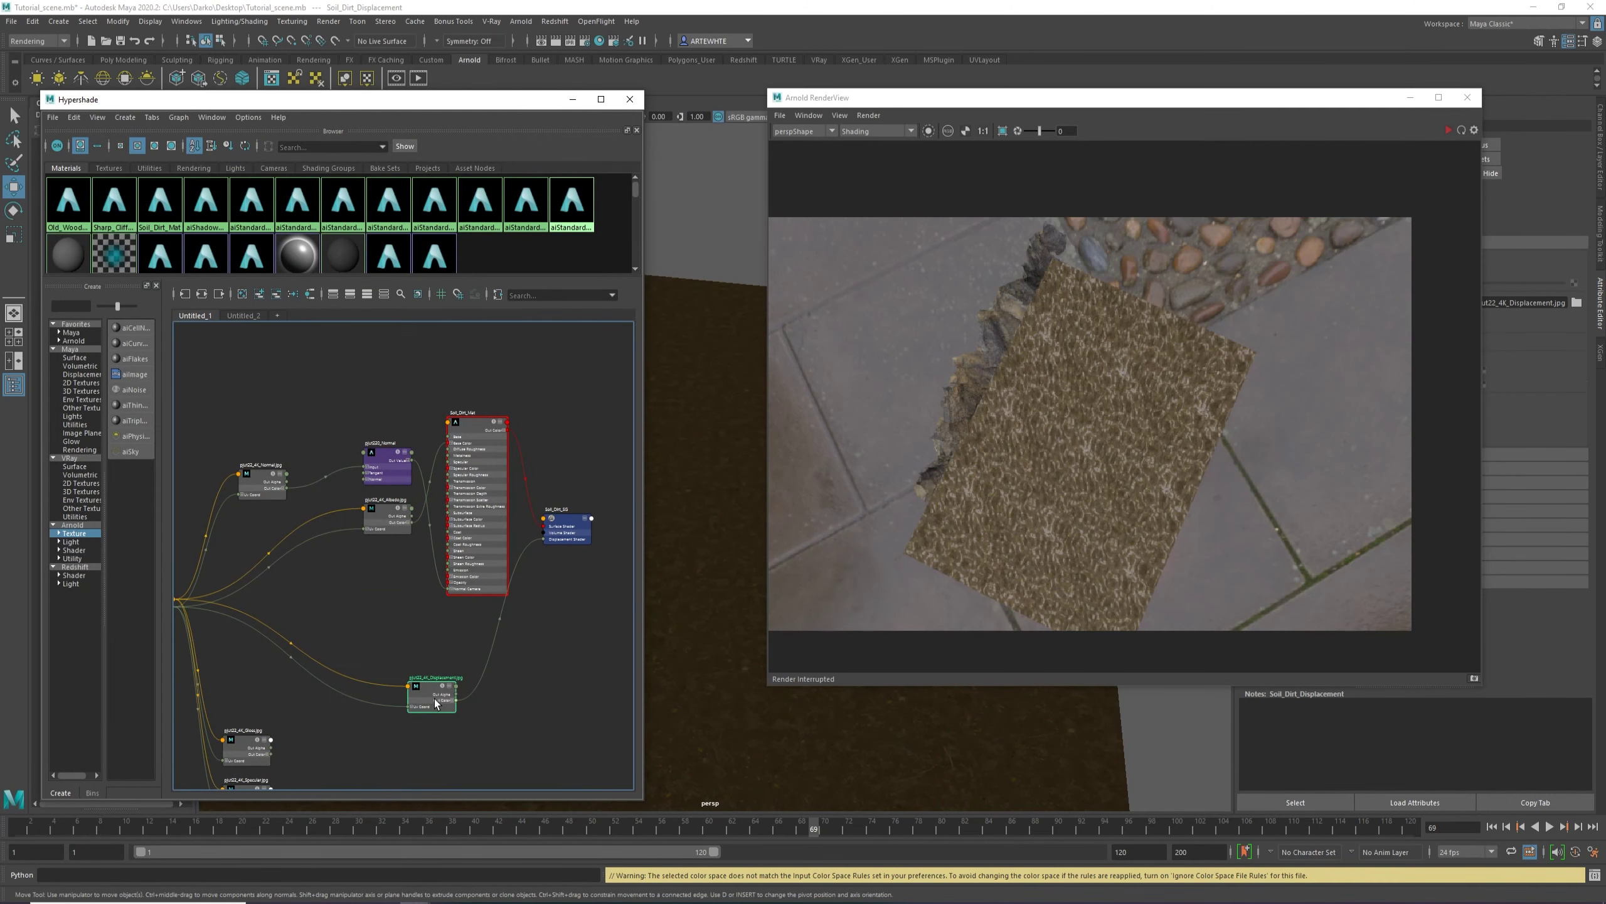
drag(560, 541, 567, 561)
drag(460, 691, 437, 691)
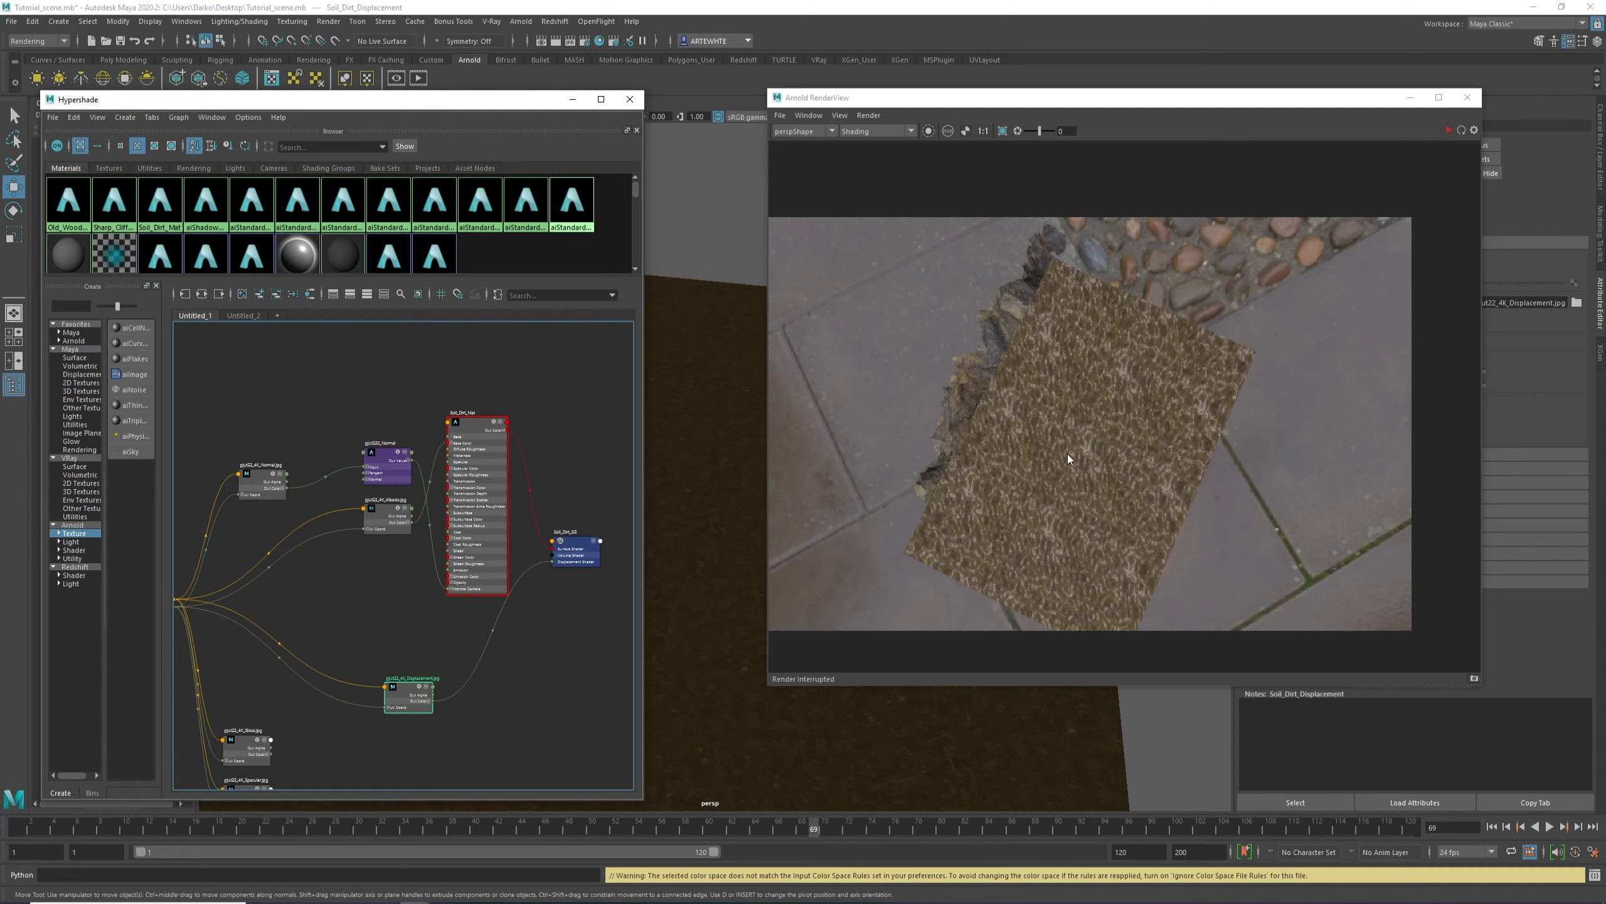
Create a displacementShader node beside the displacement texture and delete the extra shading group created with it.
key(Tab)
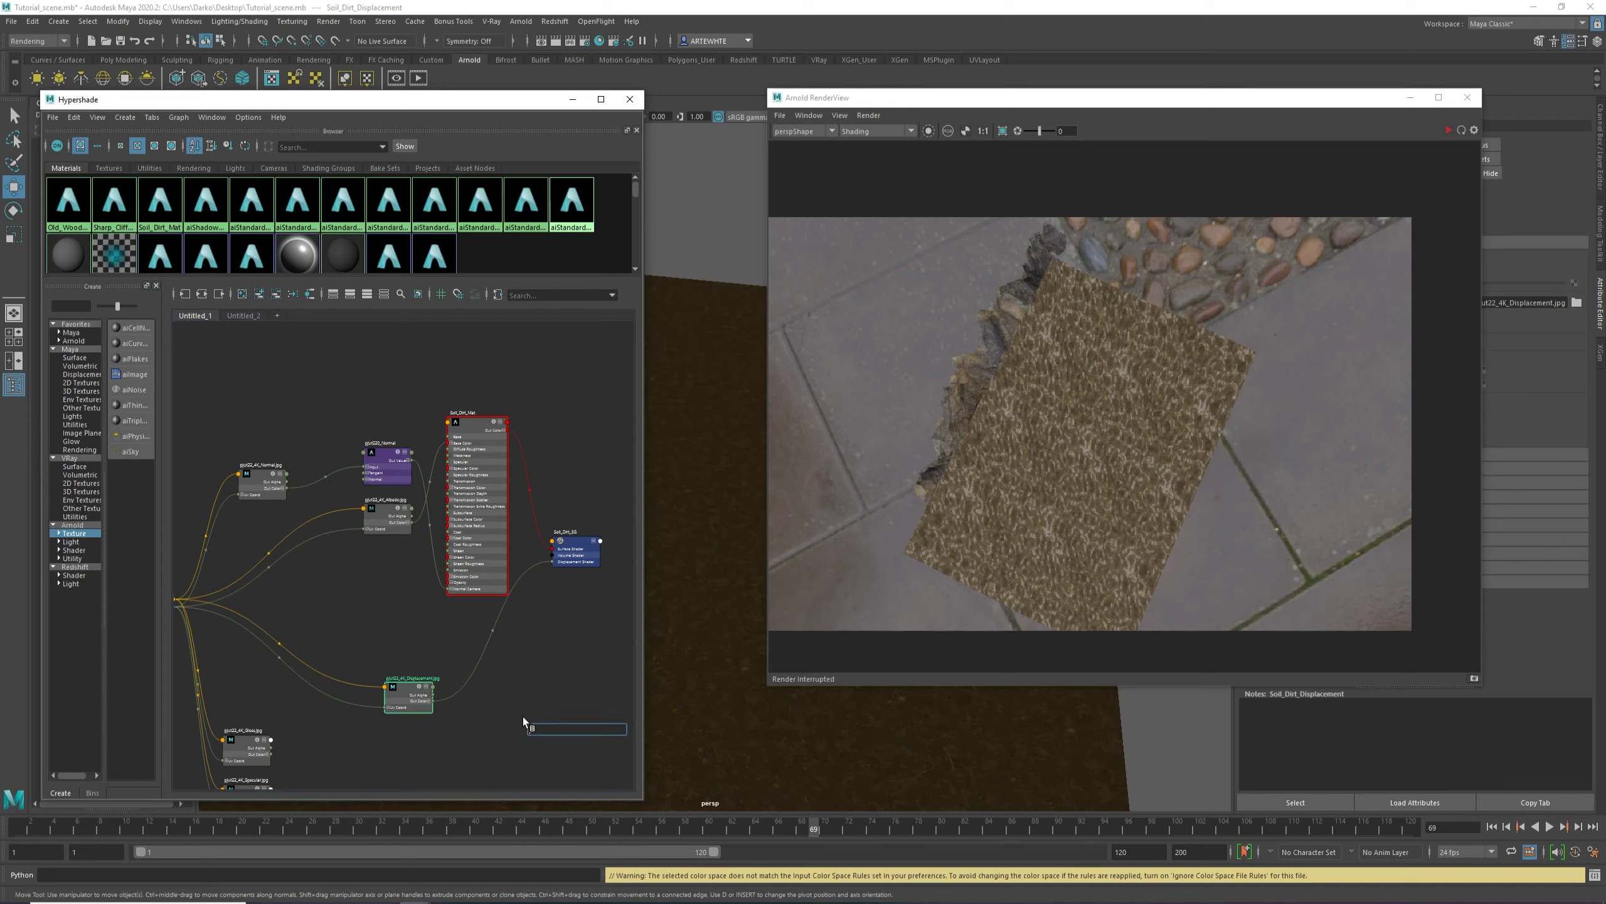
text(displ)
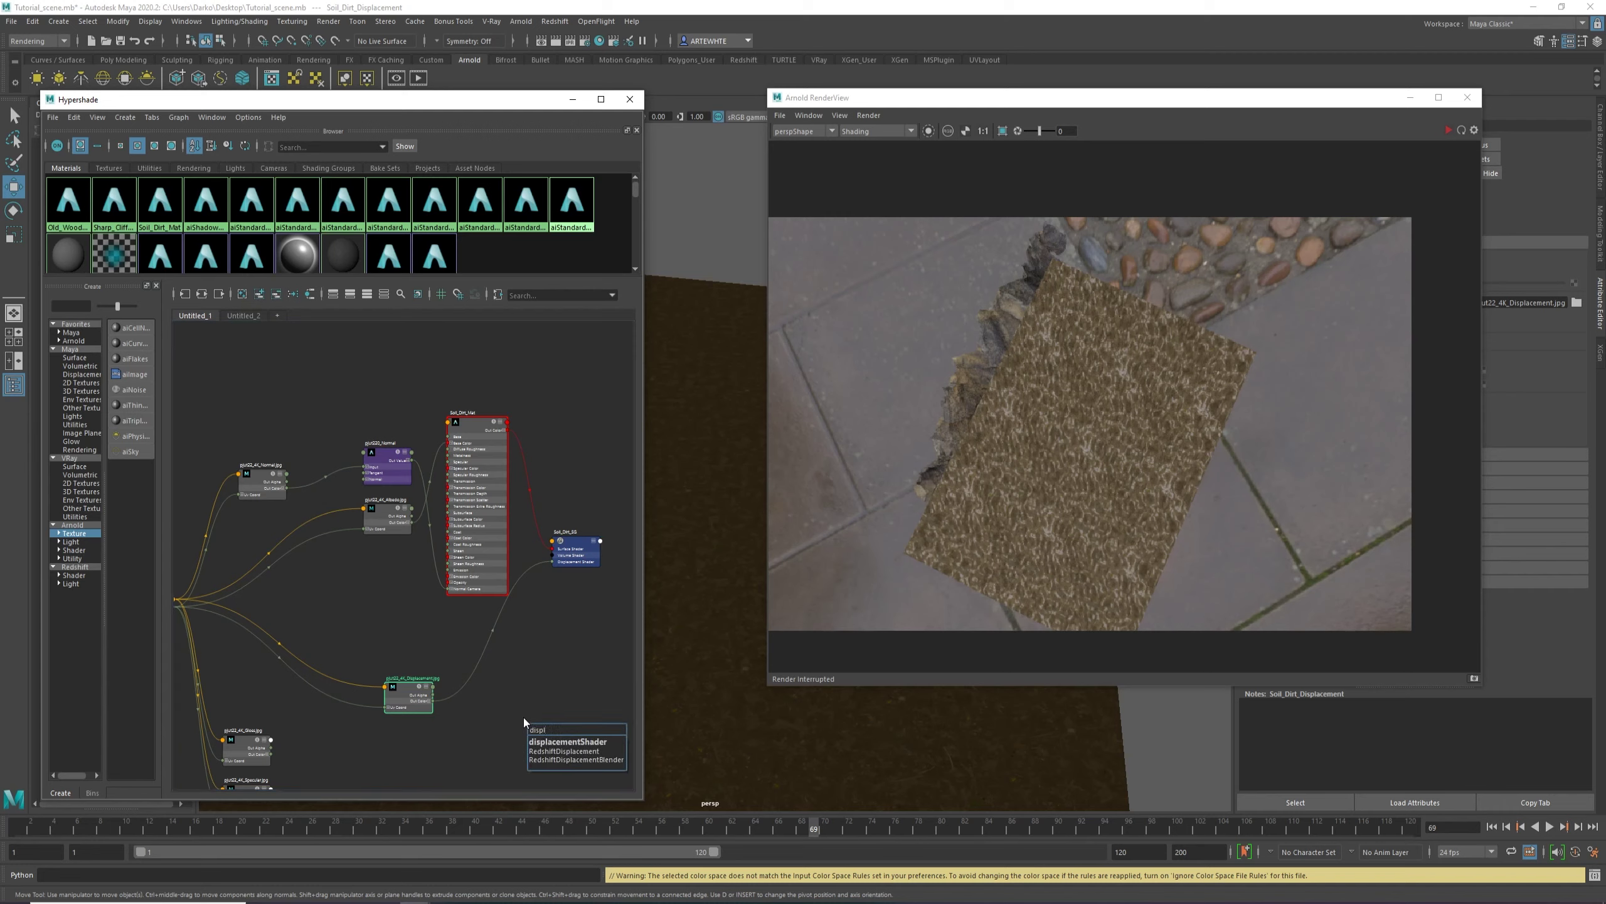
key(Return)
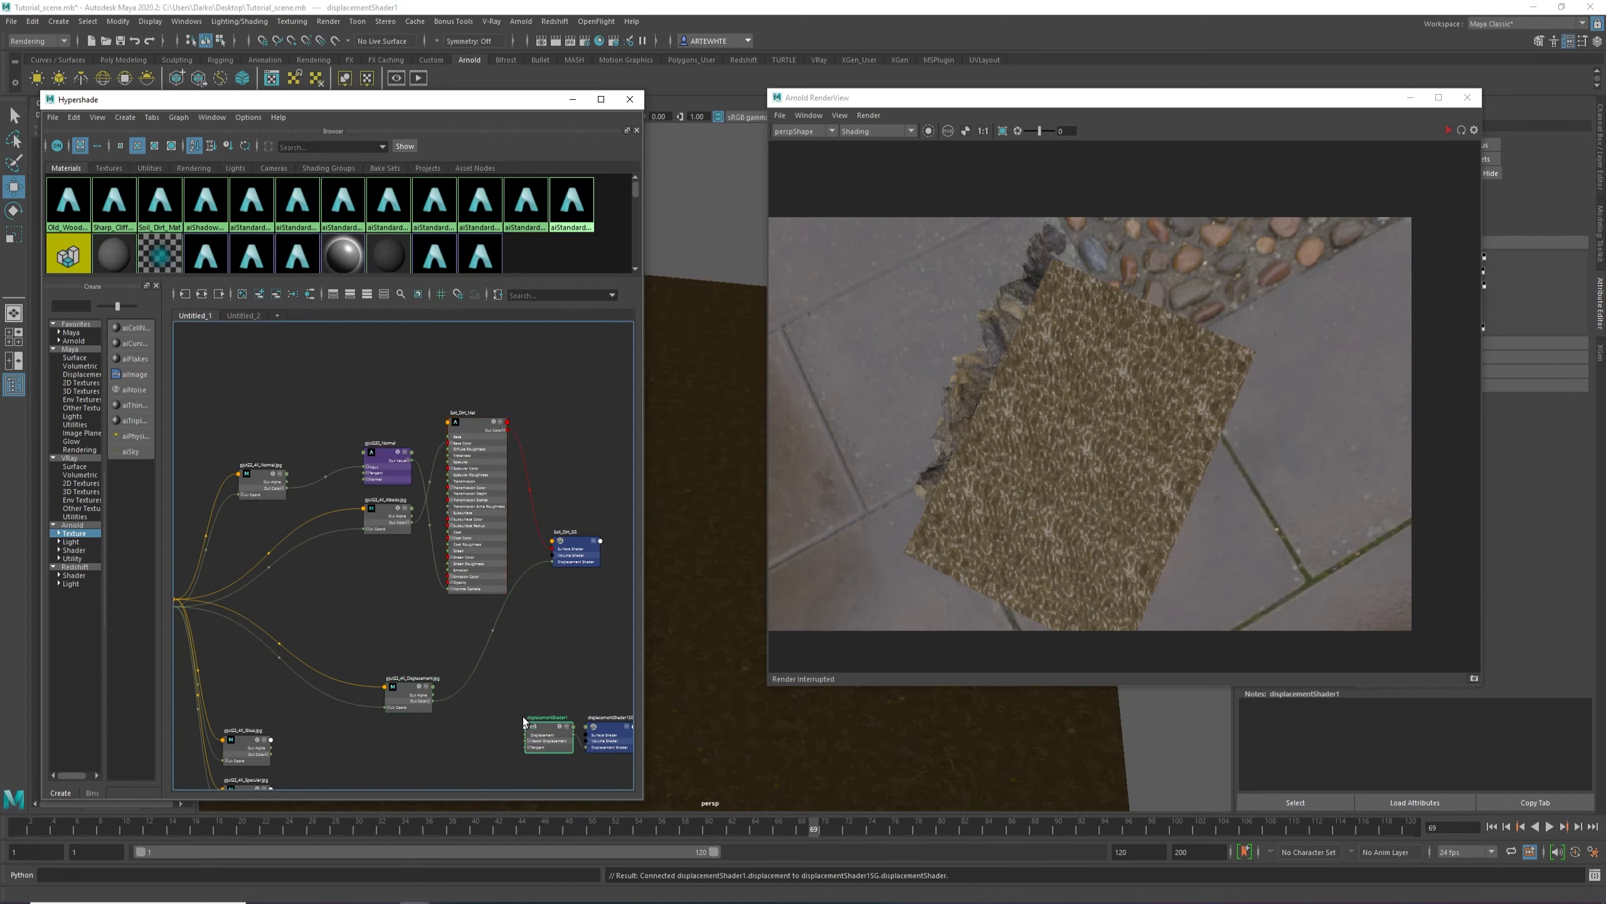
drag(556, 728, 531, 655)
drag(626, 745, 611, 725)
key(Delete)
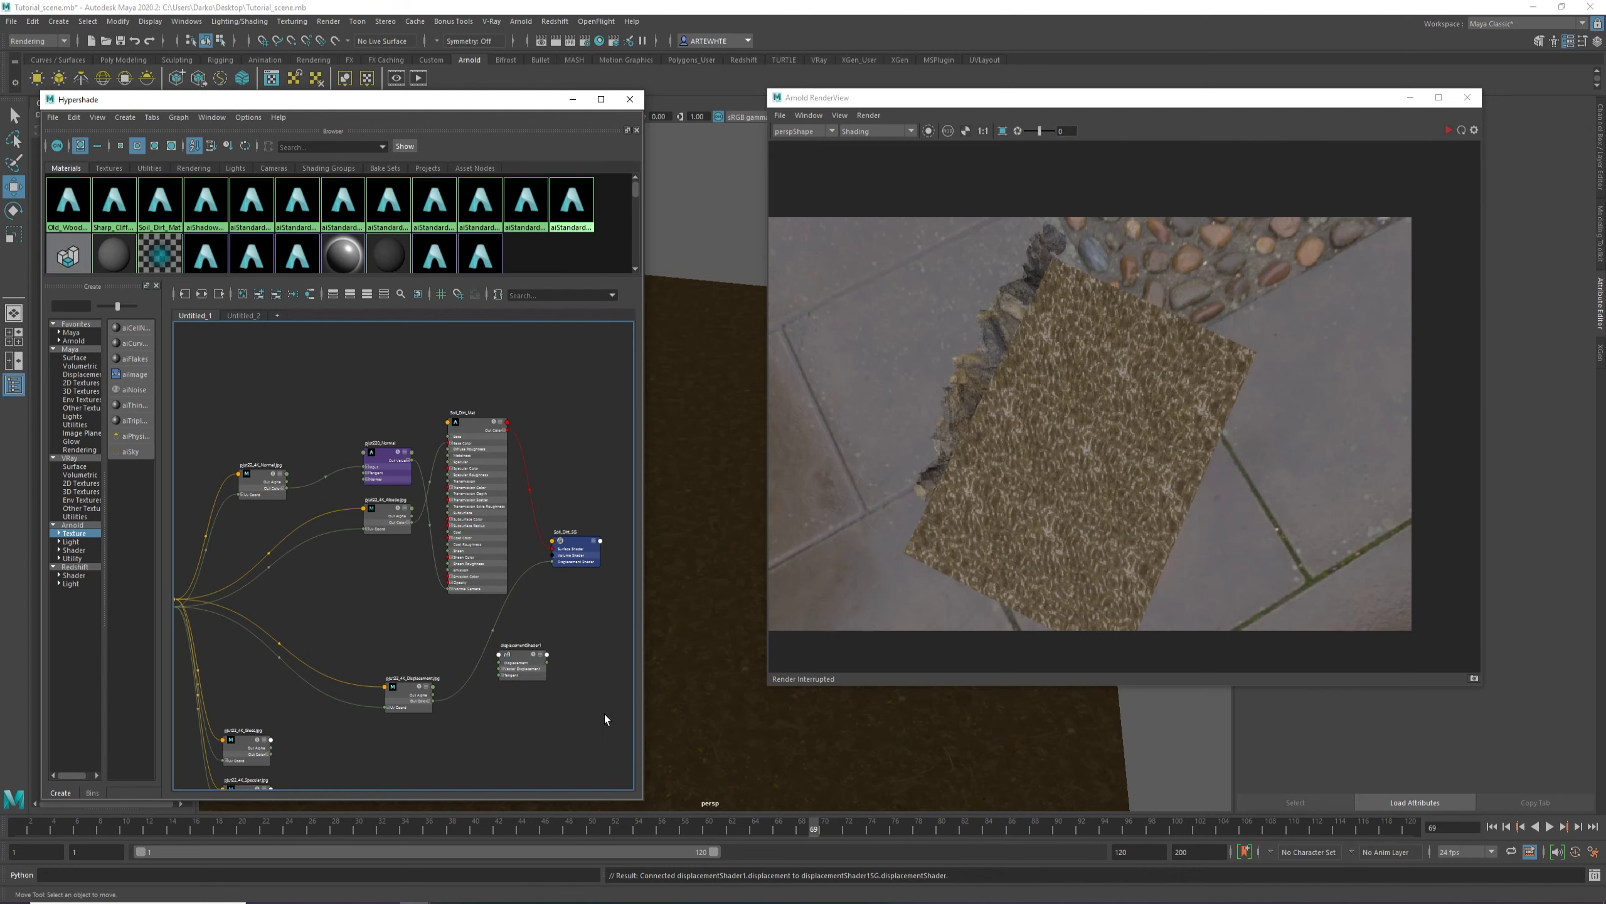
Disconnect the displacement texture from Soil_Dirt_SG and connect its Out Color R to the displacementShader's Displacement input.
drag(520, 671, 529, 639)
drag(540, 562, 508, 641)
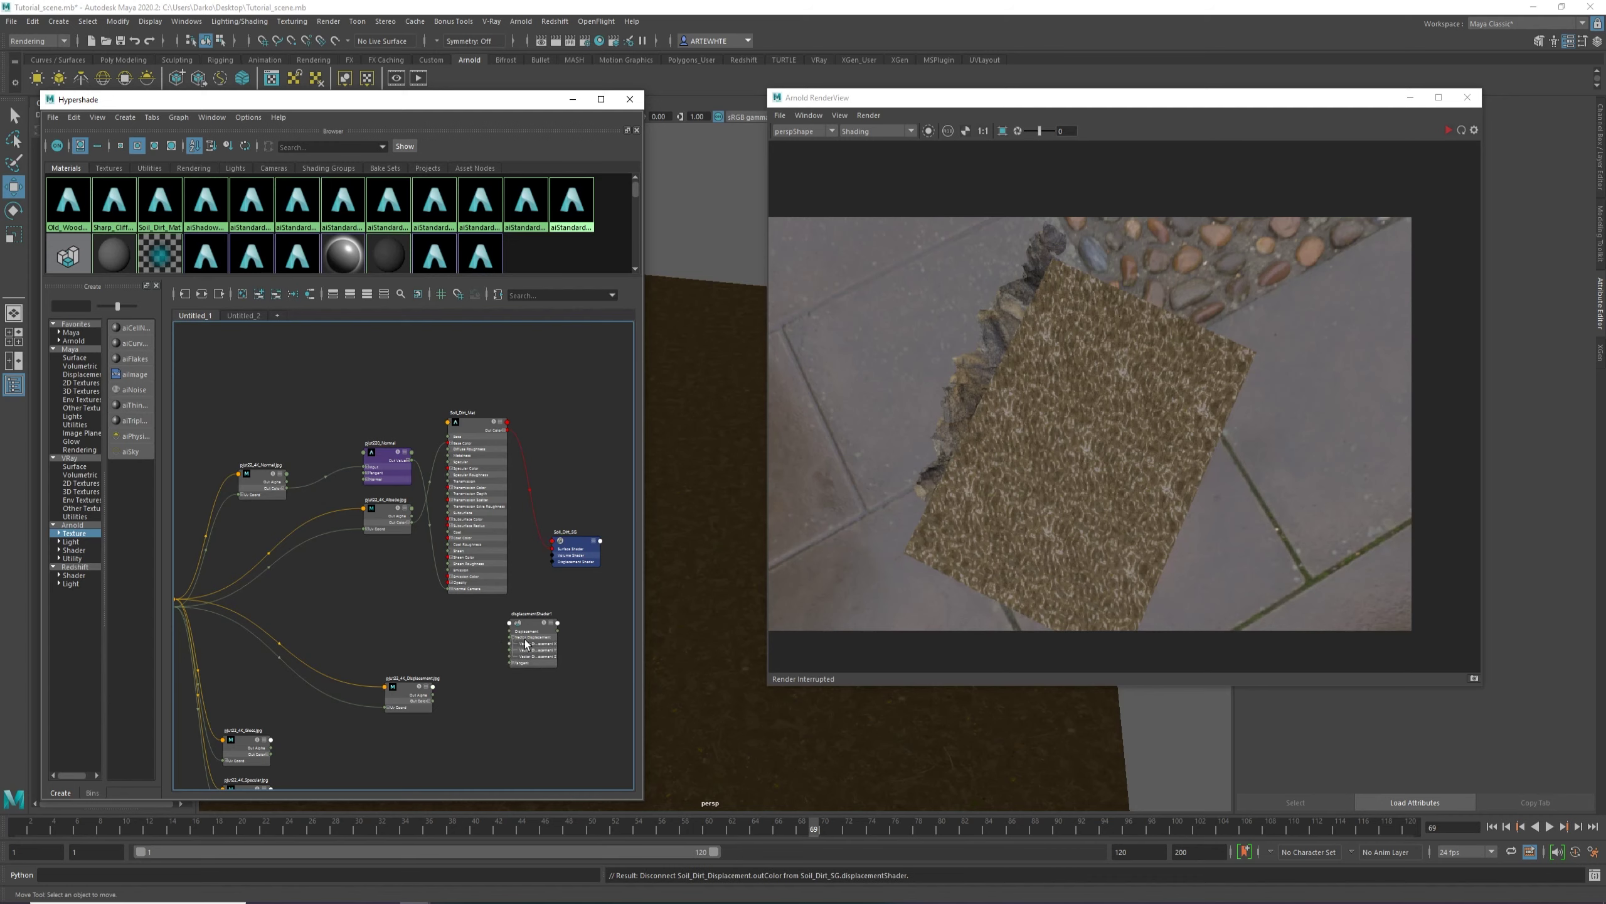
scroll(506, 658, up, 5)
click(293, 661)
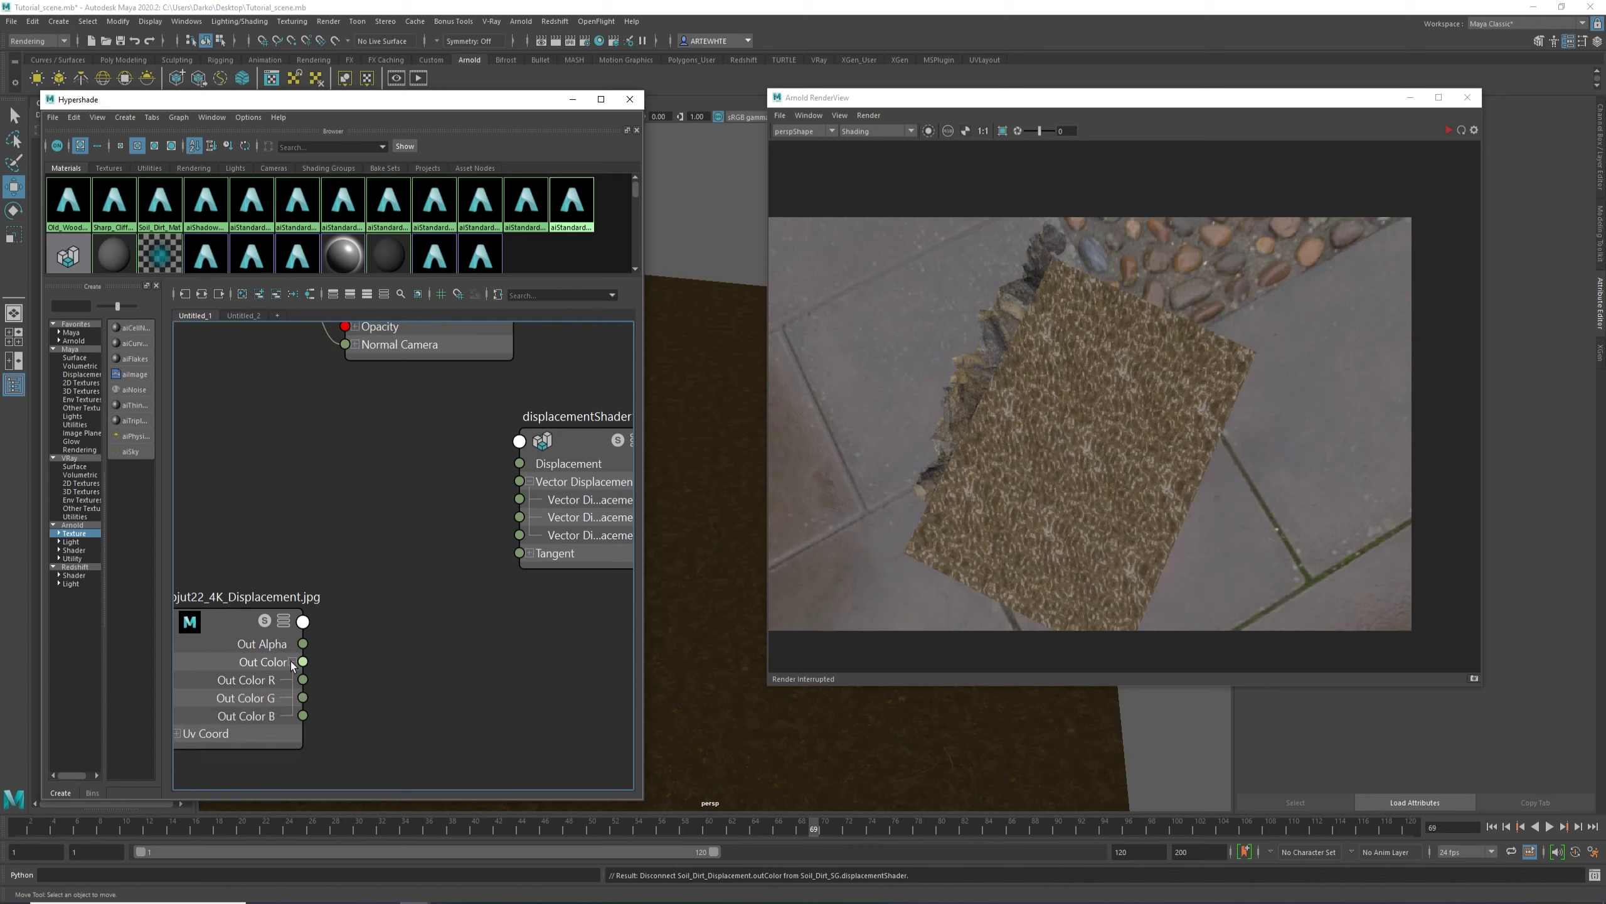
drag(319, 678, 522, 465)
scroll(482, 489, down, 4)
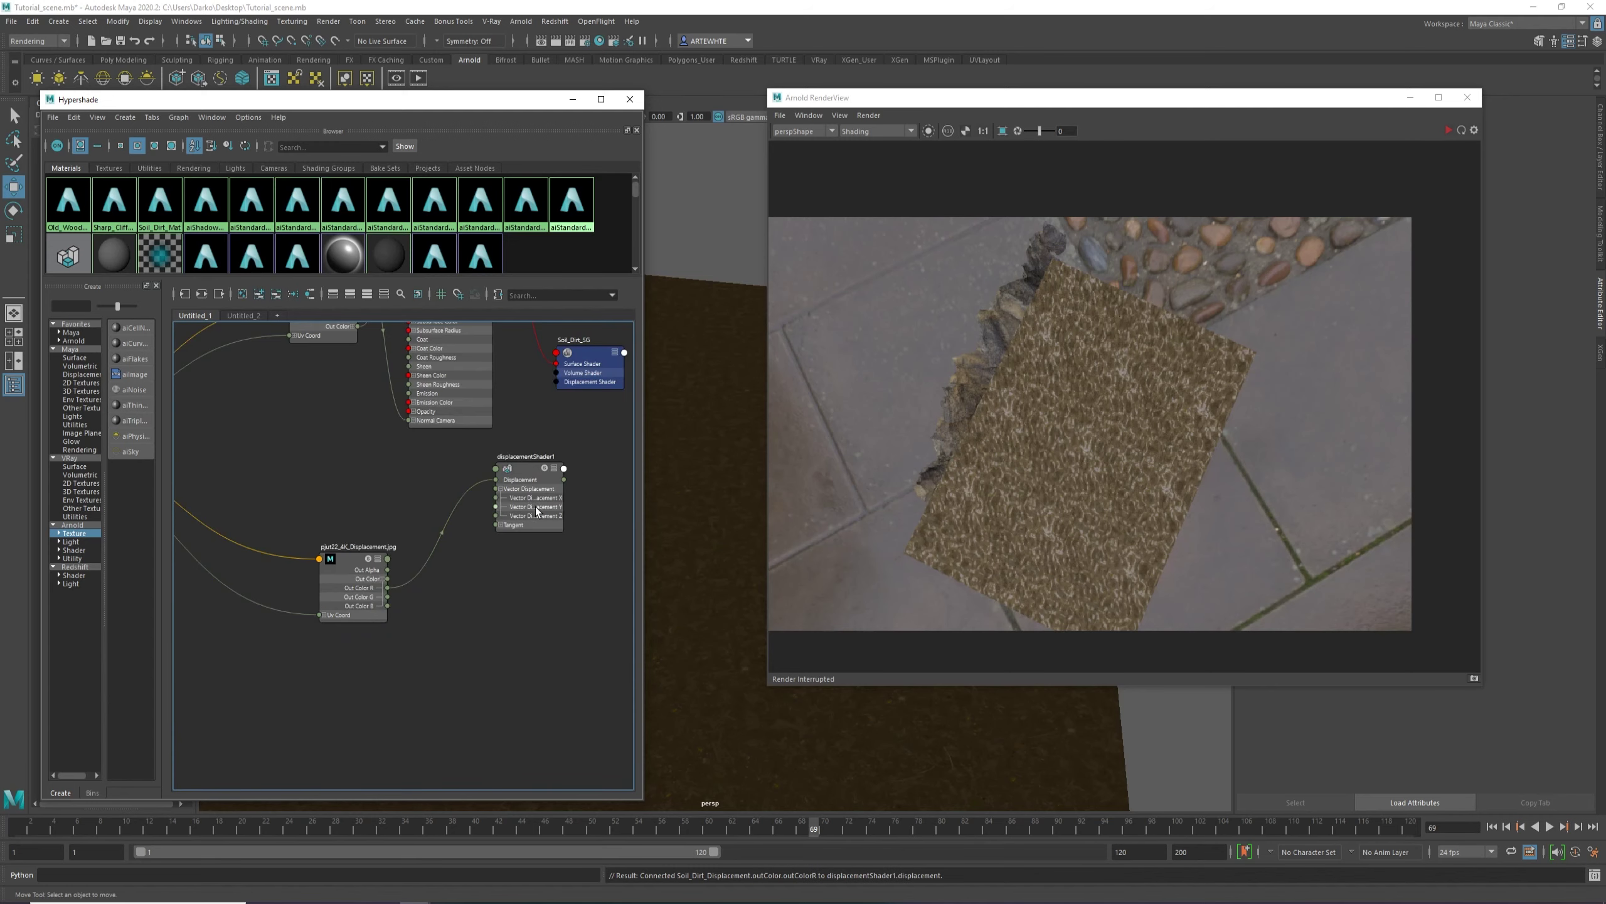
Connect the displacementShader's Displacement output to Soil_Dirt_SG's Displacement Shader input and start the live render.
click(517, 503)
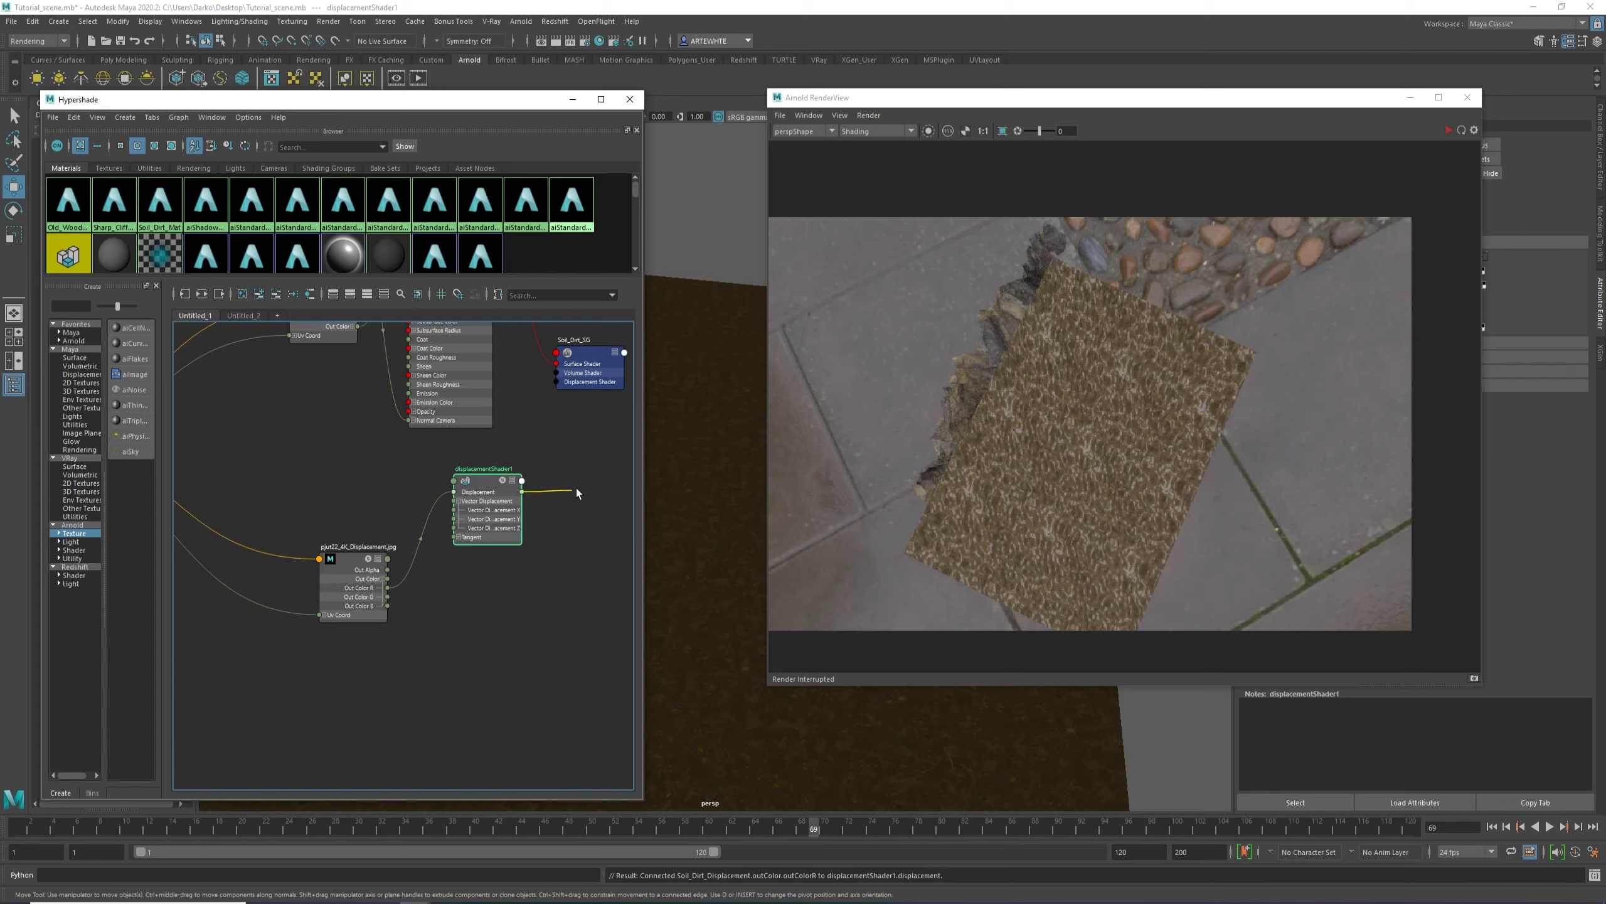
drag(577, 493, 558, 387)
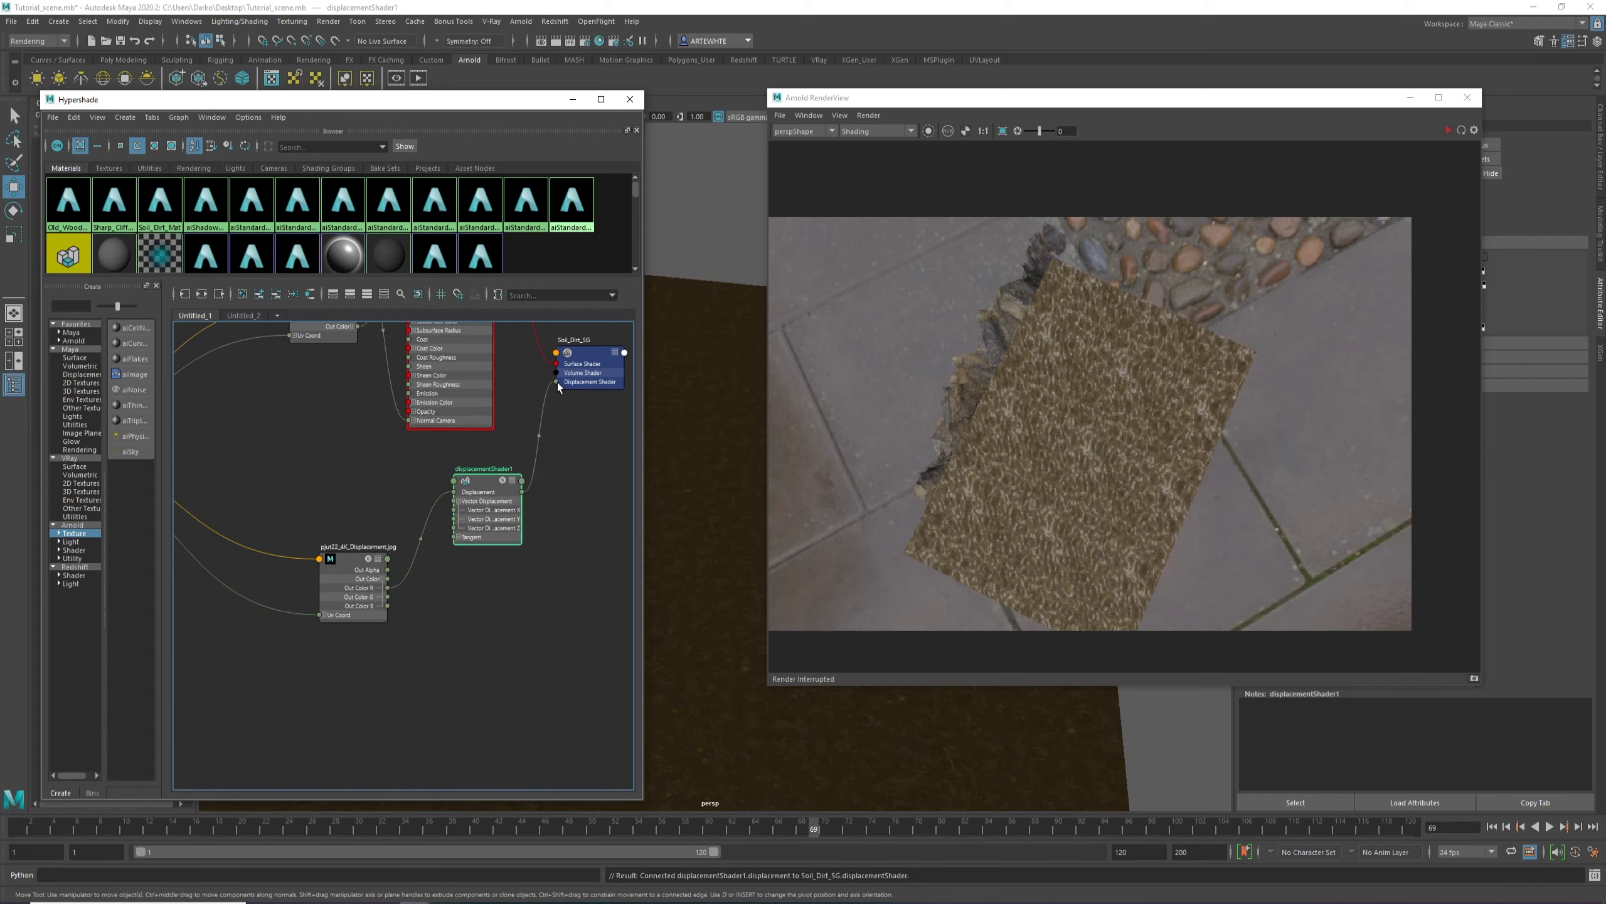
click(1443, 132)
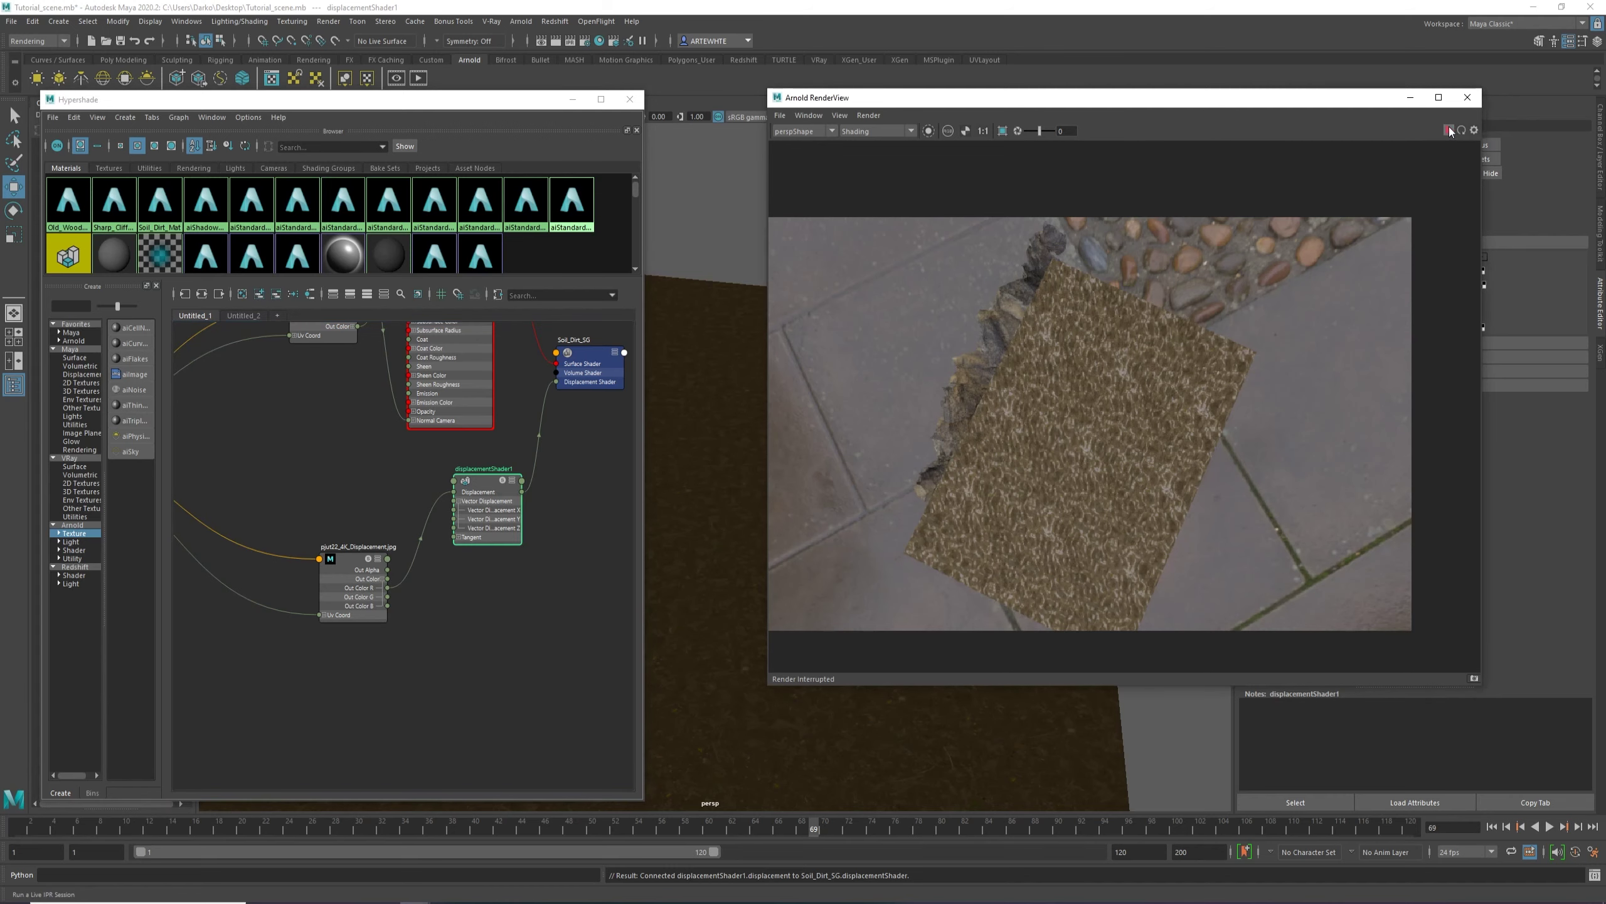
Examine the ground plane's displacement from above in the live render and review the soil material's node network.
scroll(459, 498, down, 3)
scroll(458, 499, down, 4)
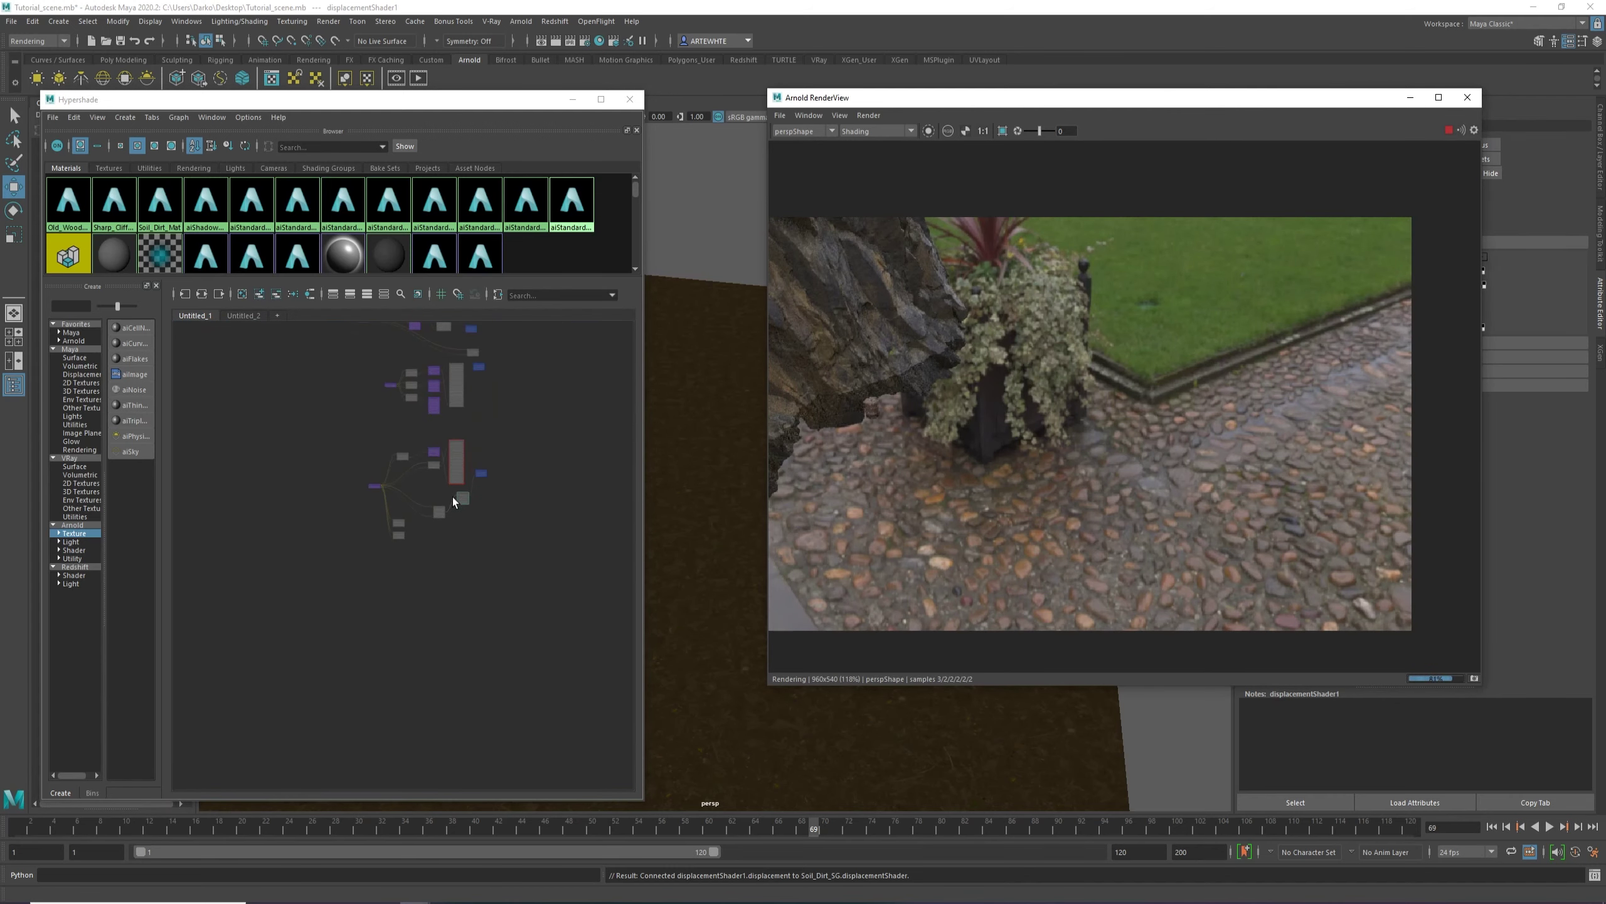
scroll(924, 433, down, 4)
scroll(708, 476, down, 2)
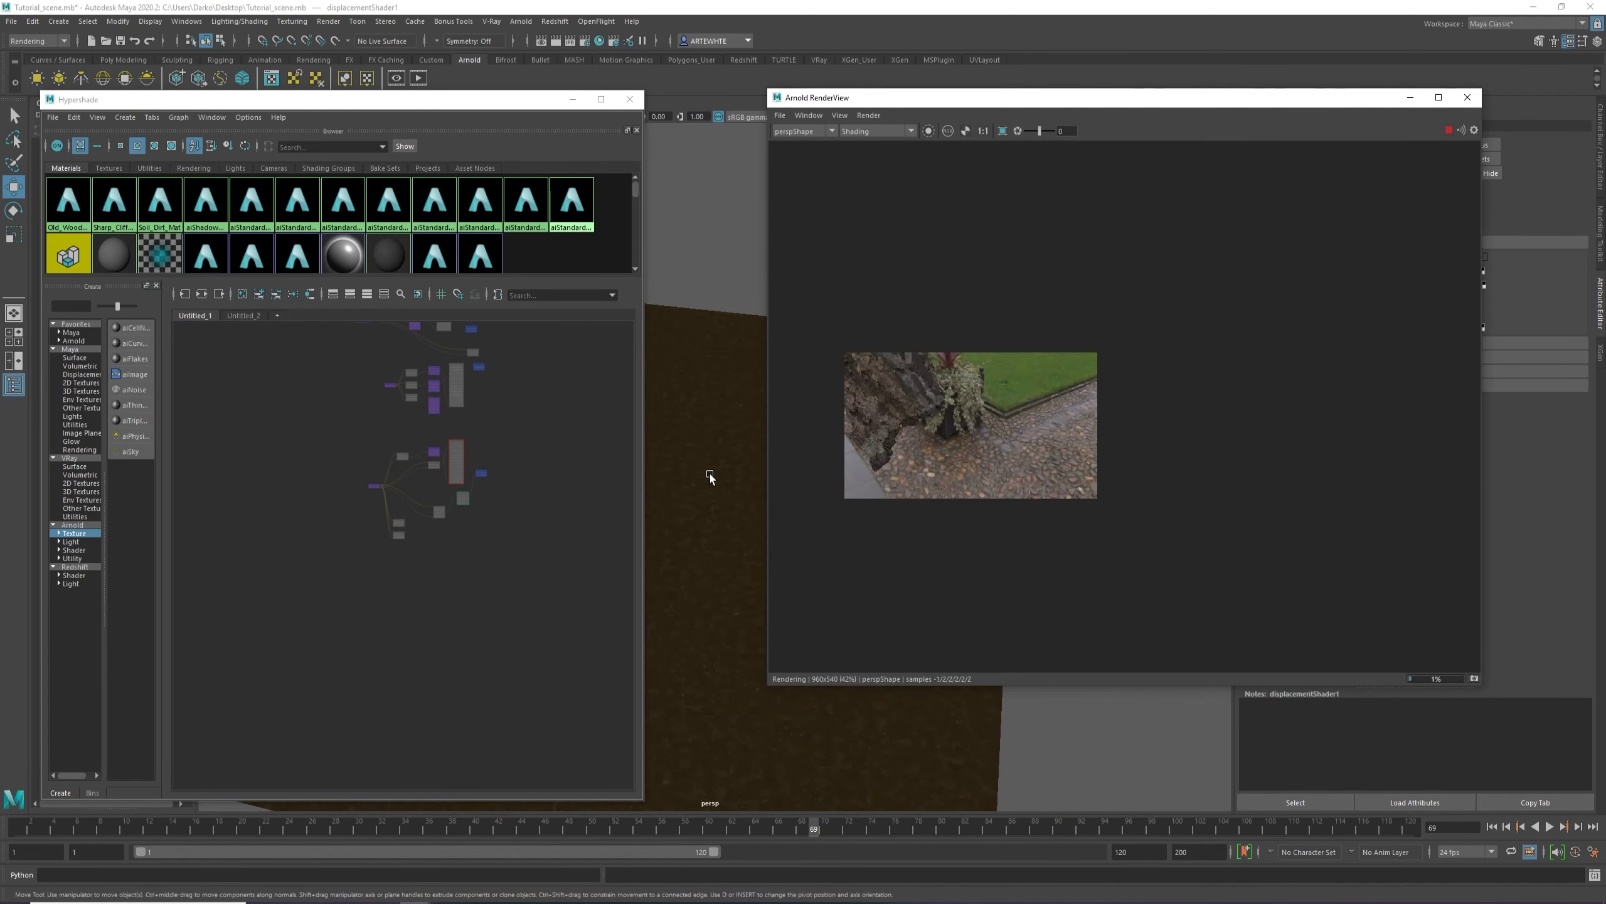
alt+drag(710, 476, 706, 570)
scroll(480, 537, up, 5)
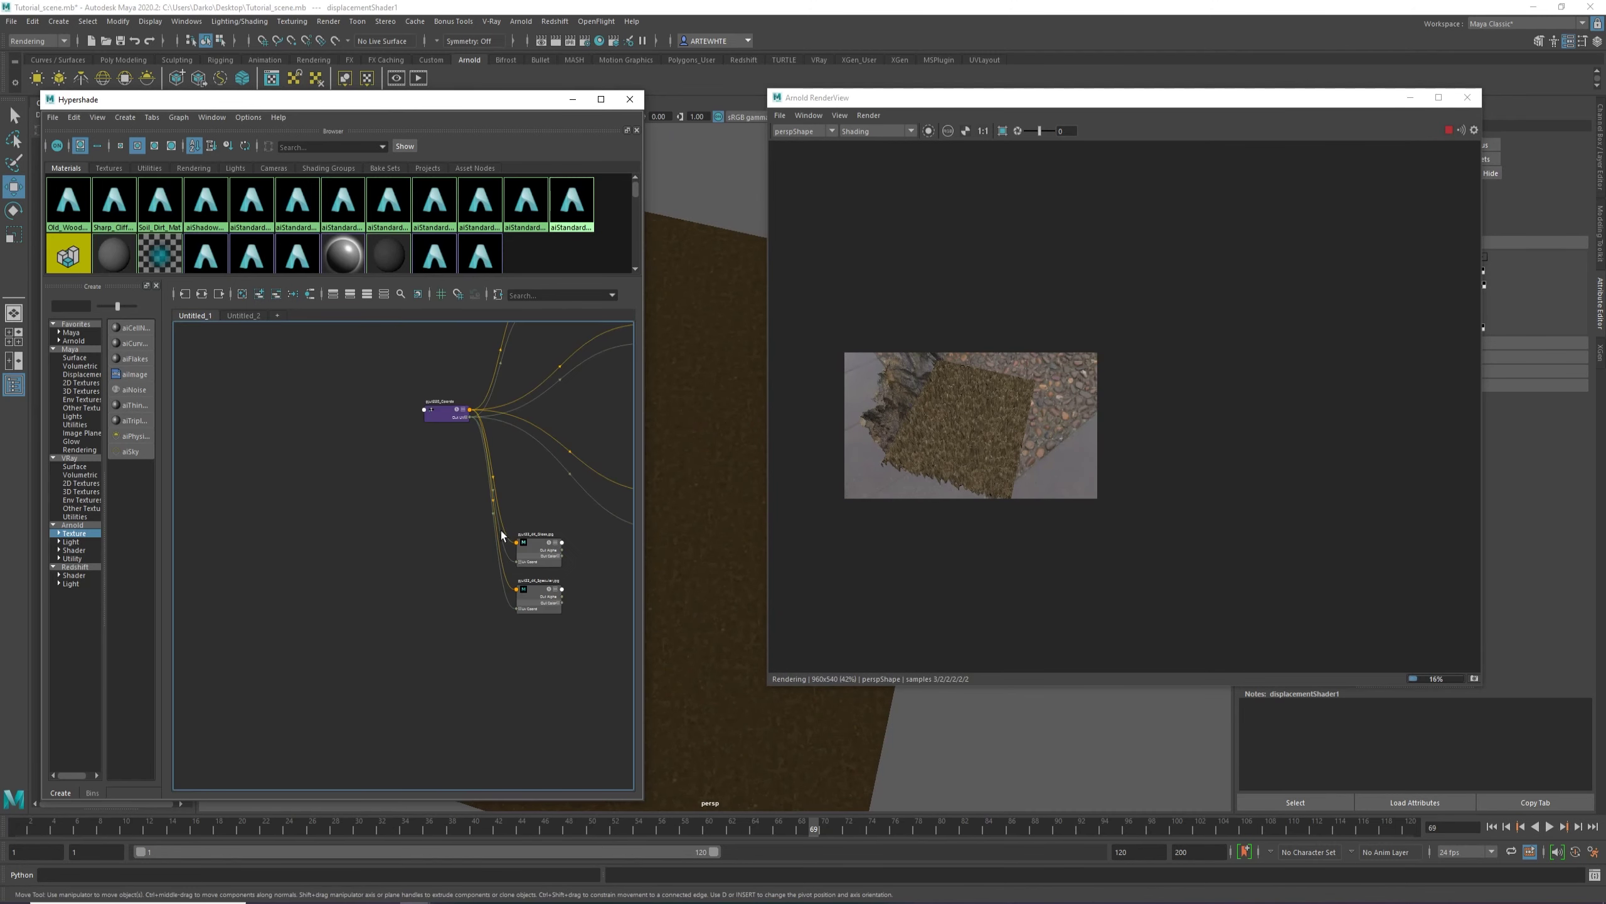
drag(460, 513, 461, 531)
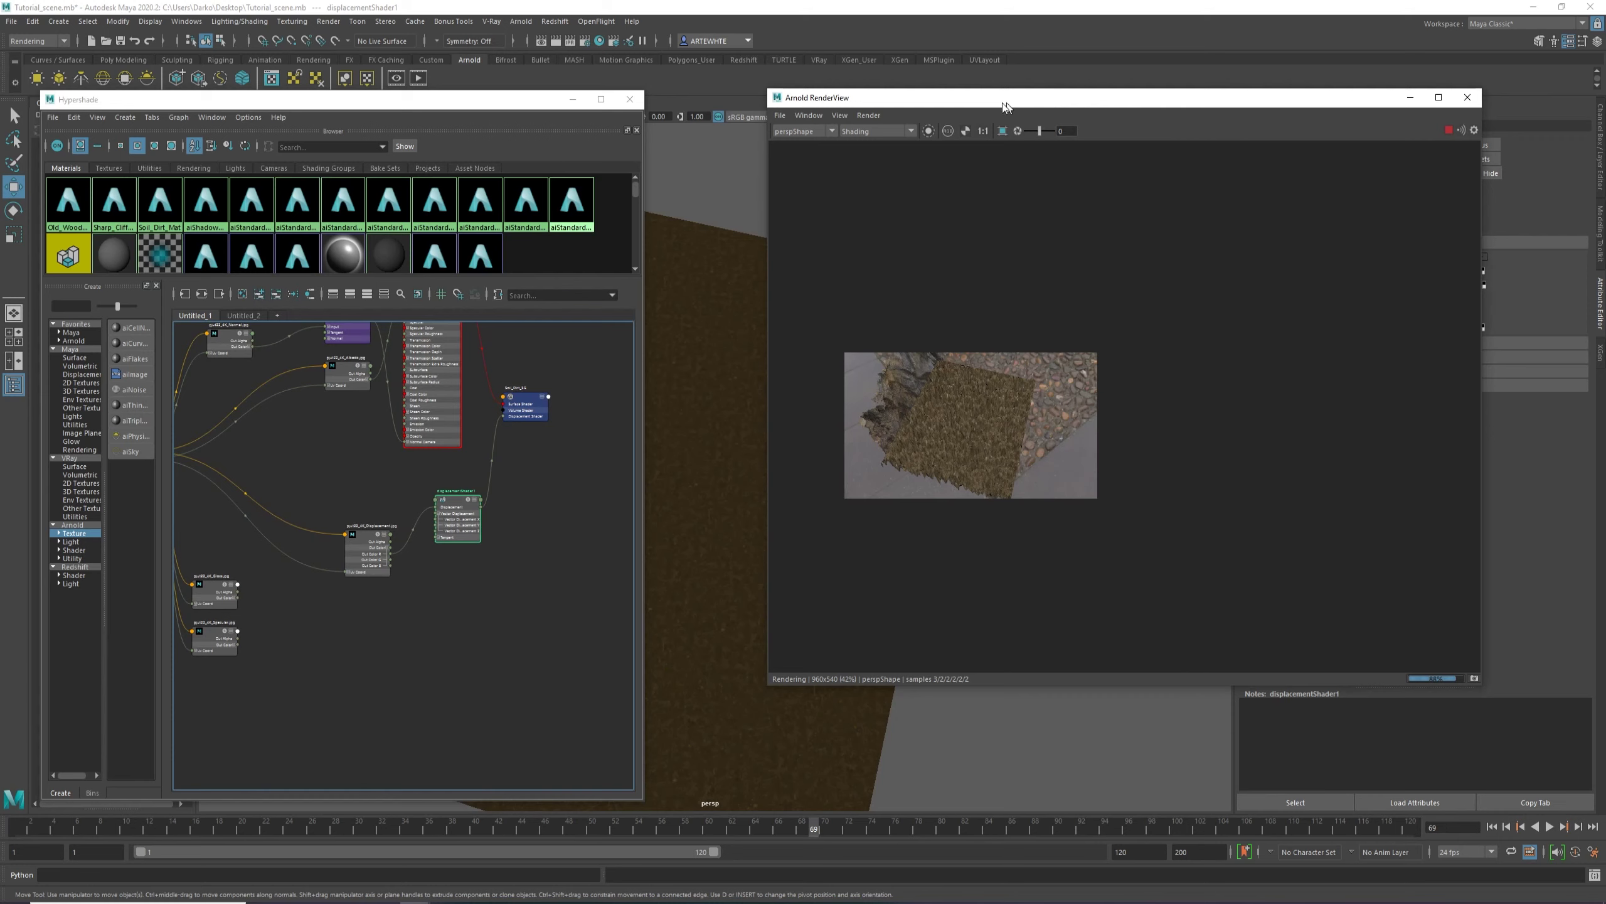
Move the Arnold RenderView off the attributes and set the displacementShader's Scale to 0.1.
drag(1165, 105, 977, 59)
click(360, 561)
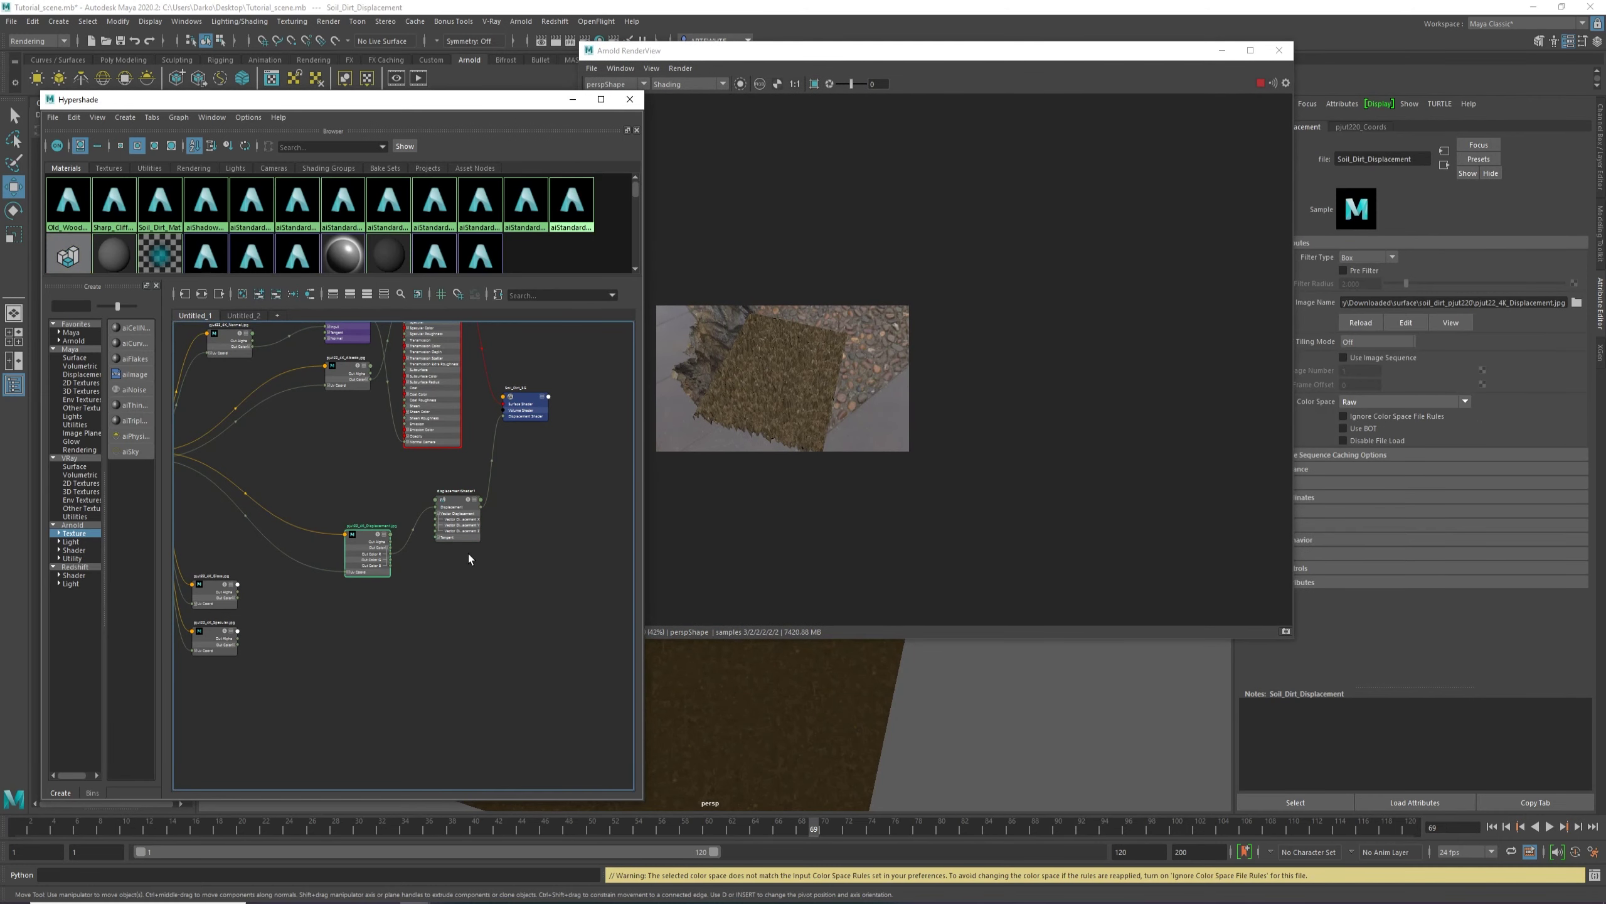
drag(443, 524, 449, 530)
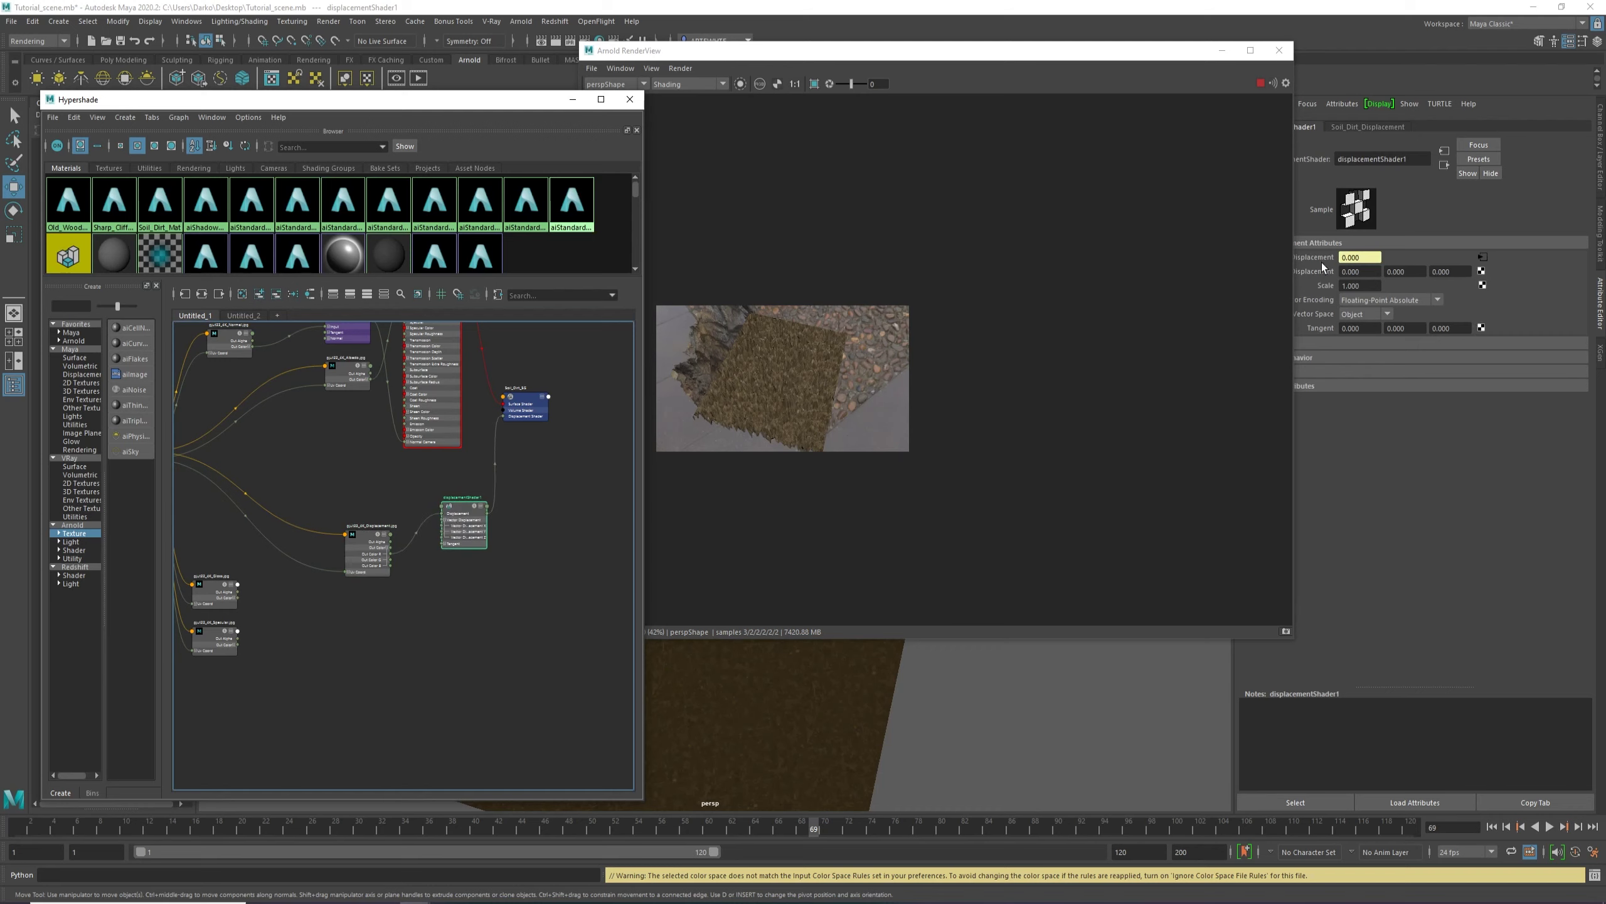
click(1366, 288)
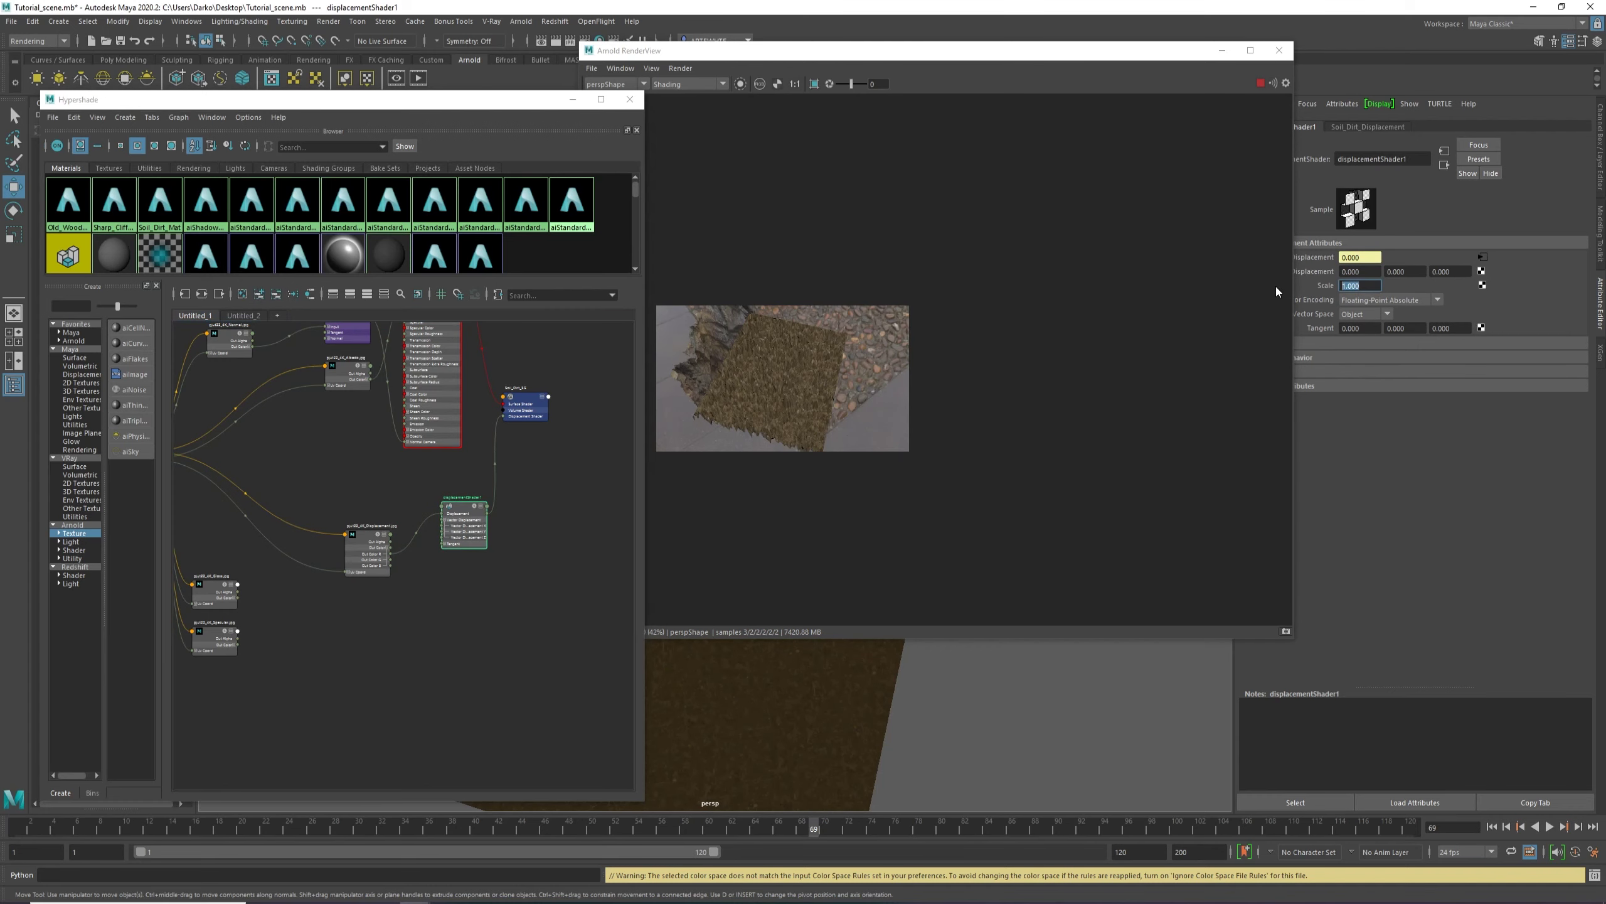
text(0.1)
key(Return)
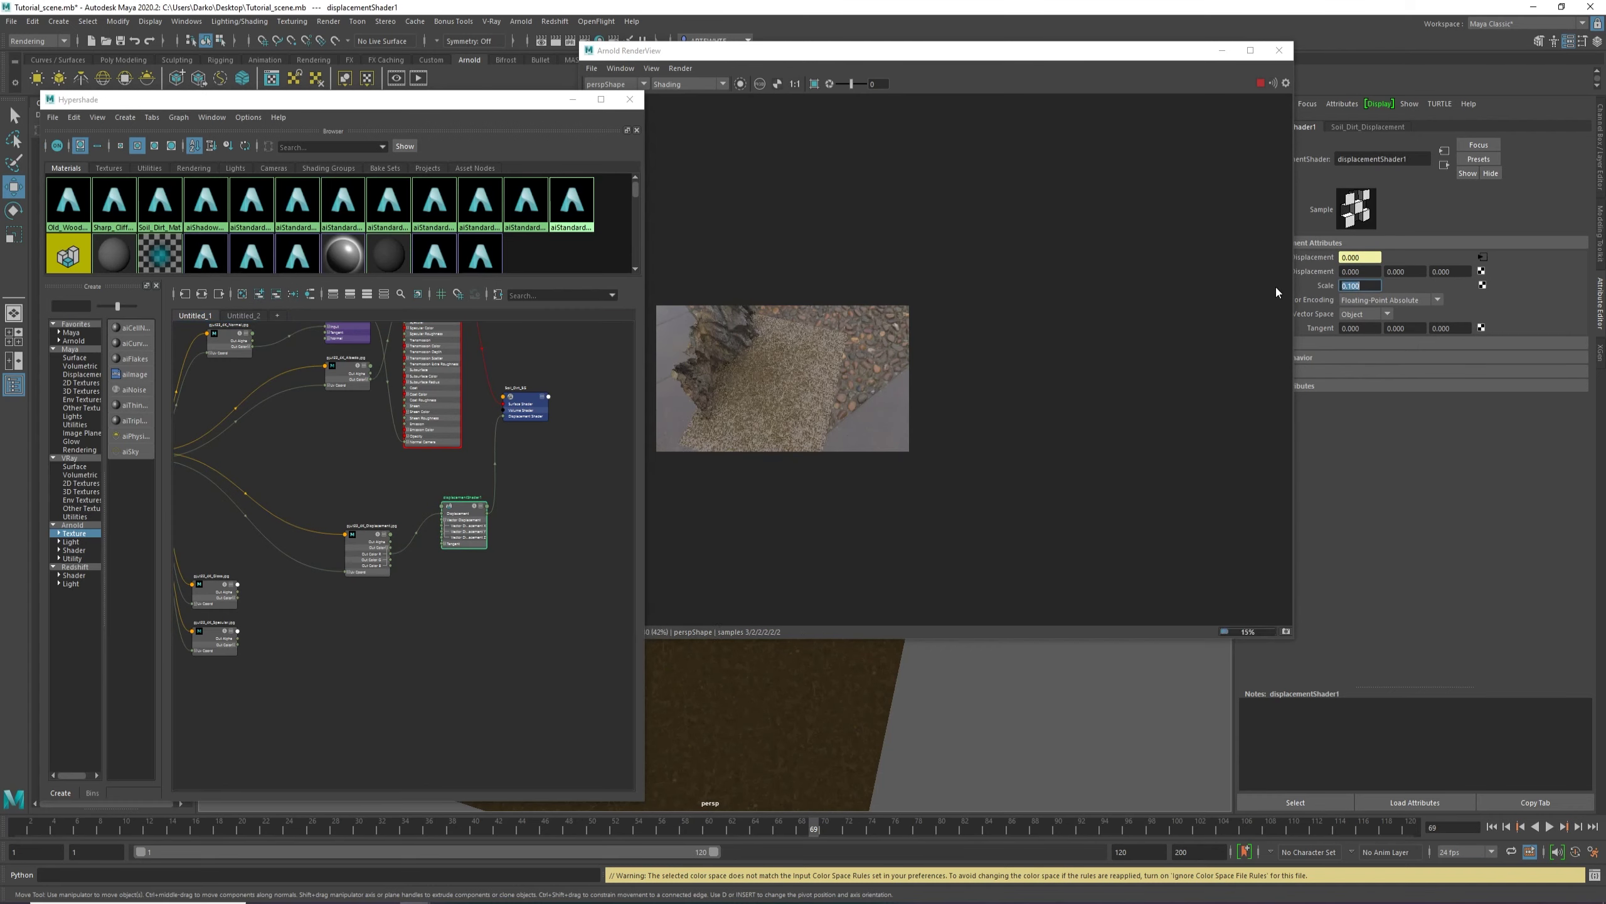
Examine the displaced ground and cliff base in the live render from low viewing angles.
alt+drag(890, 682, 721, 660)
alt+middle_drag(977, 741, 947, 575)
alt+middle_drag(873, 696, 993, 710)
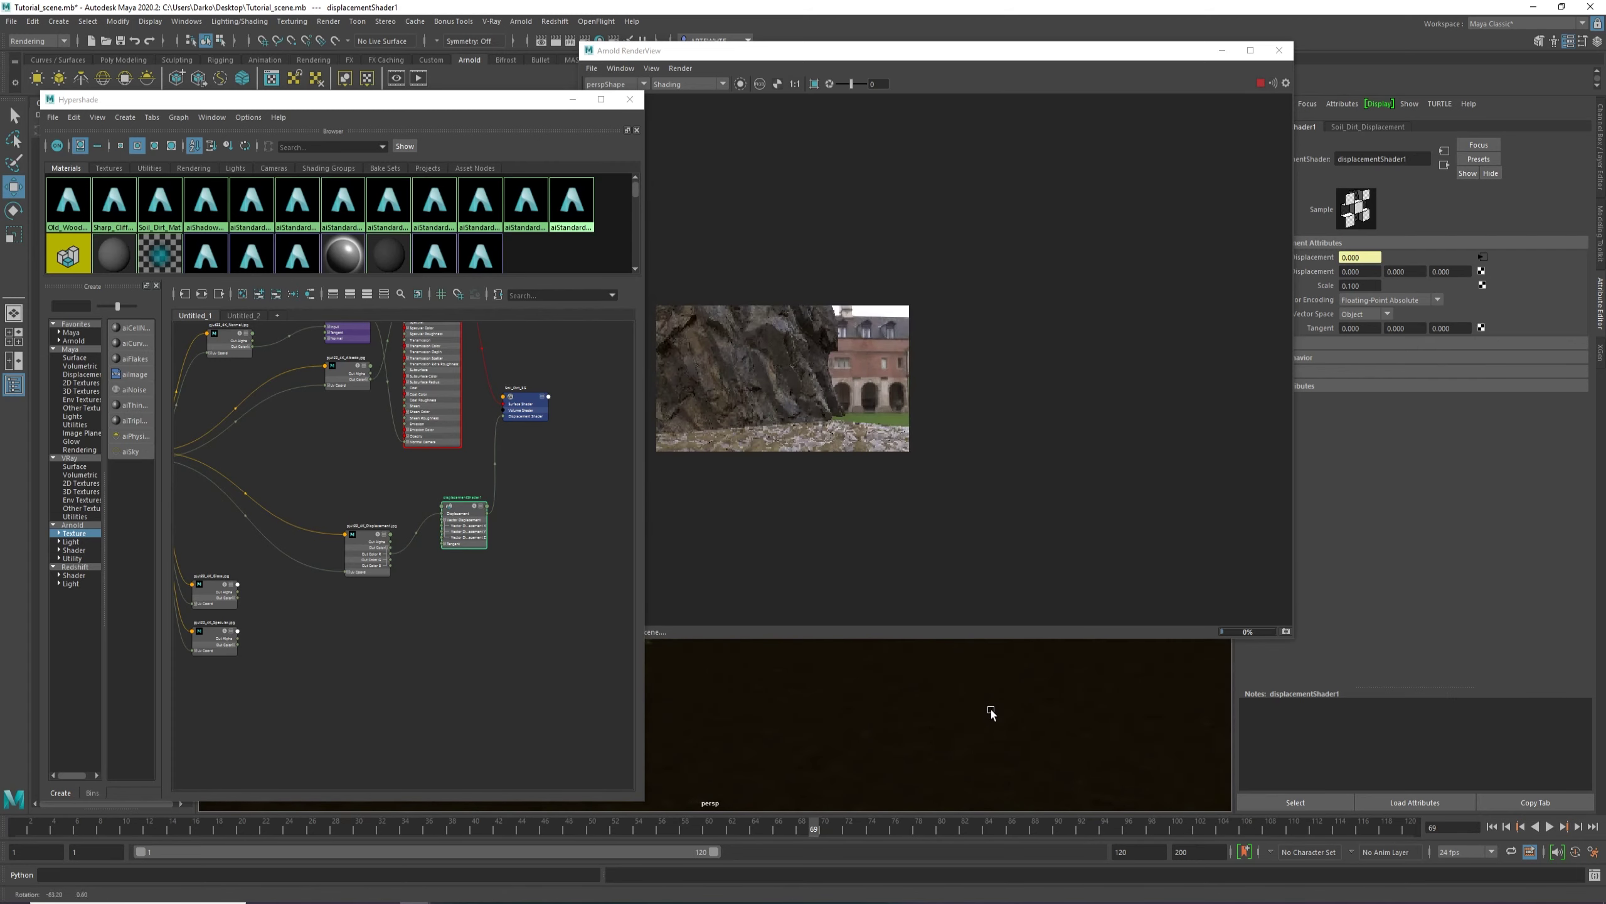
alt+drag(1094, 699, 926, 732)
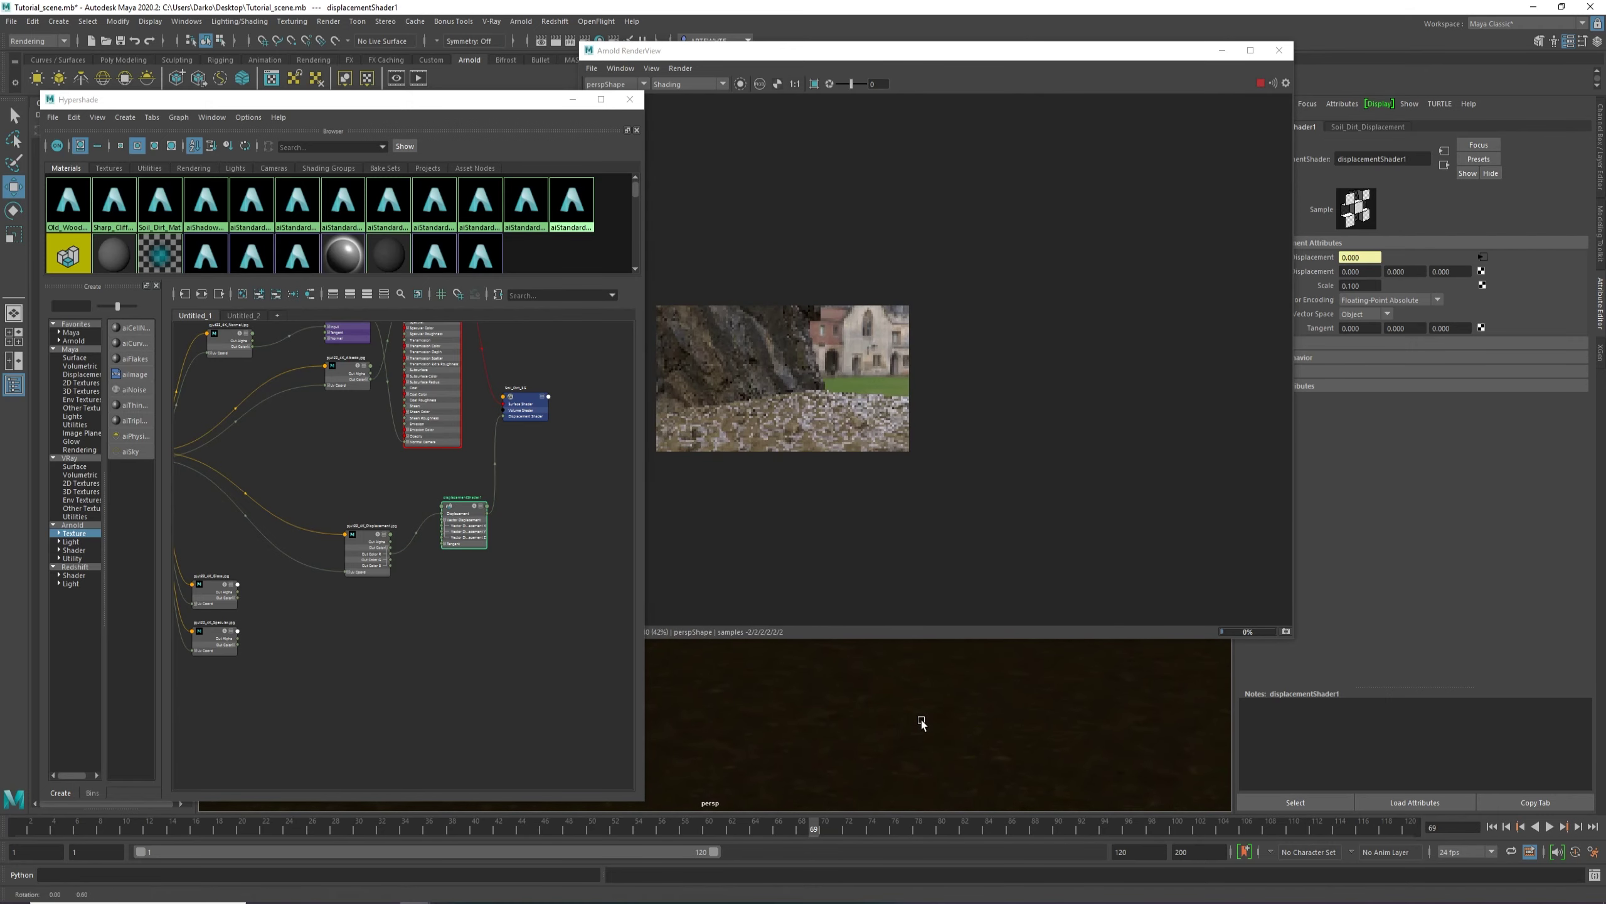
Minimize the Hypershade, move the Arnold RenderView aside and examine the ground around the barrel in the live render.
click(573, 99)
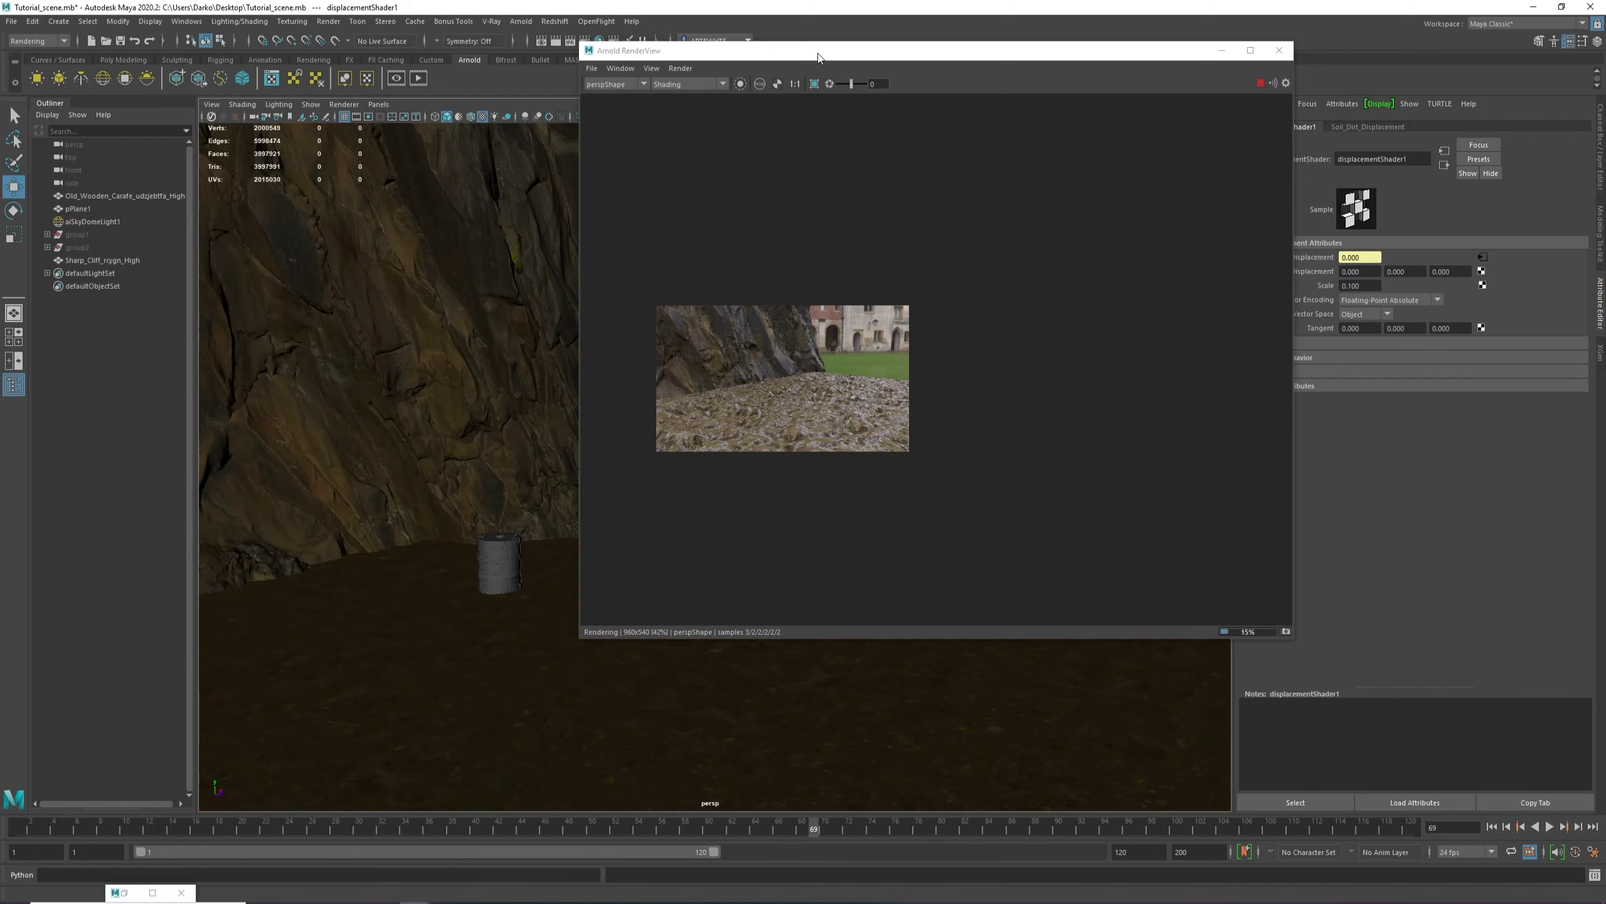
drag(821, 59, 834, 55)
alt+drag(555, 434, 627, 441)
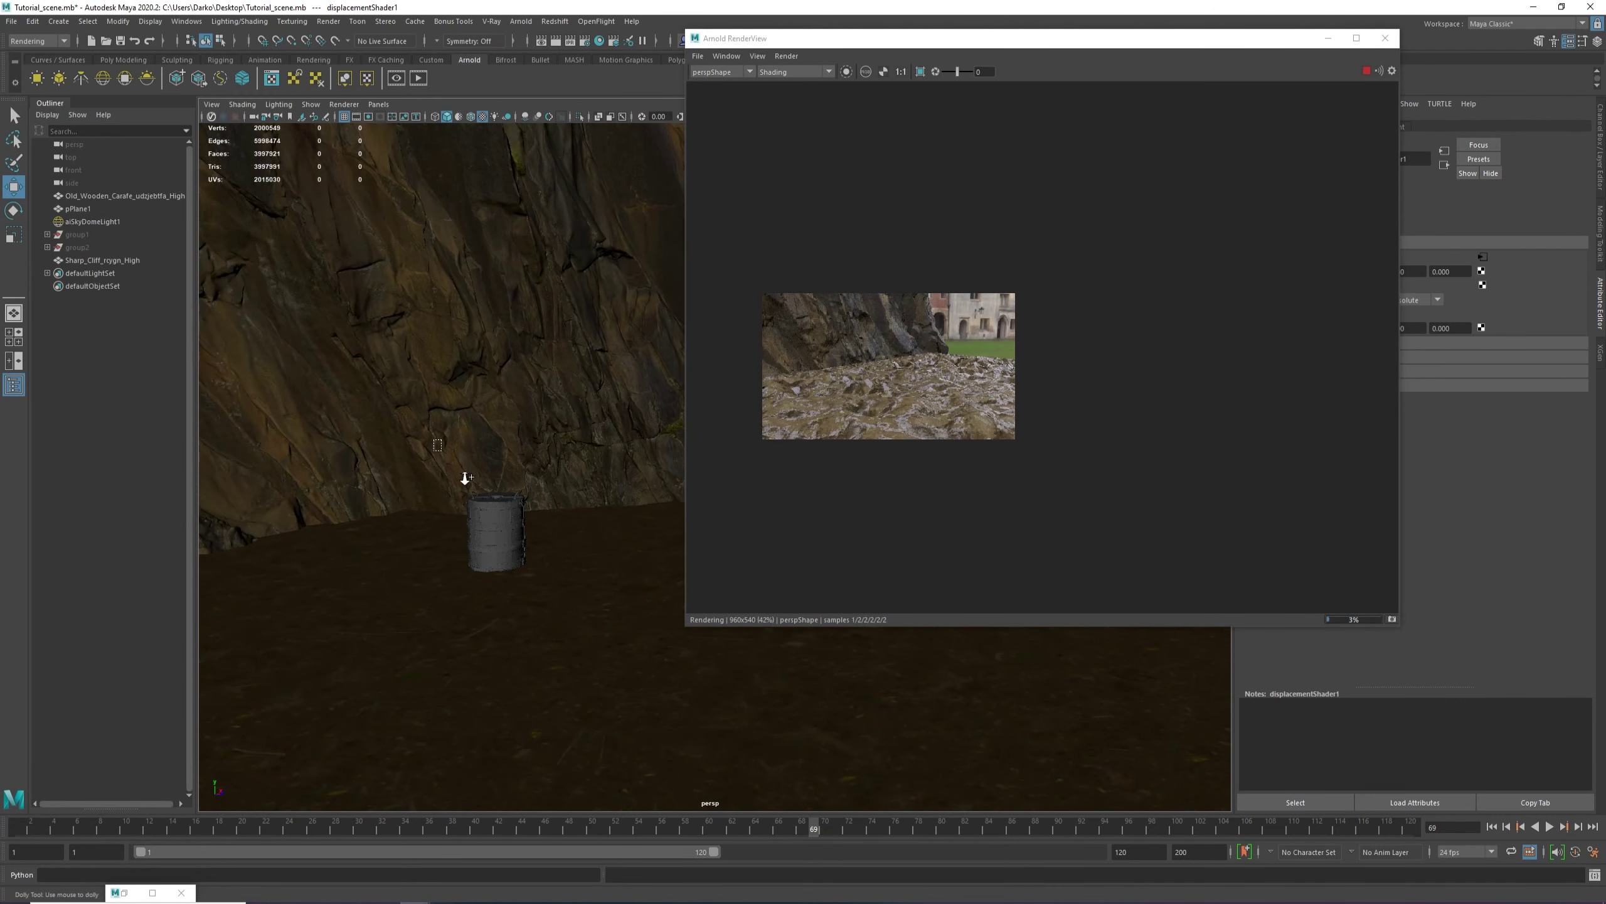
alt+drag(559, 573, 529, 575)
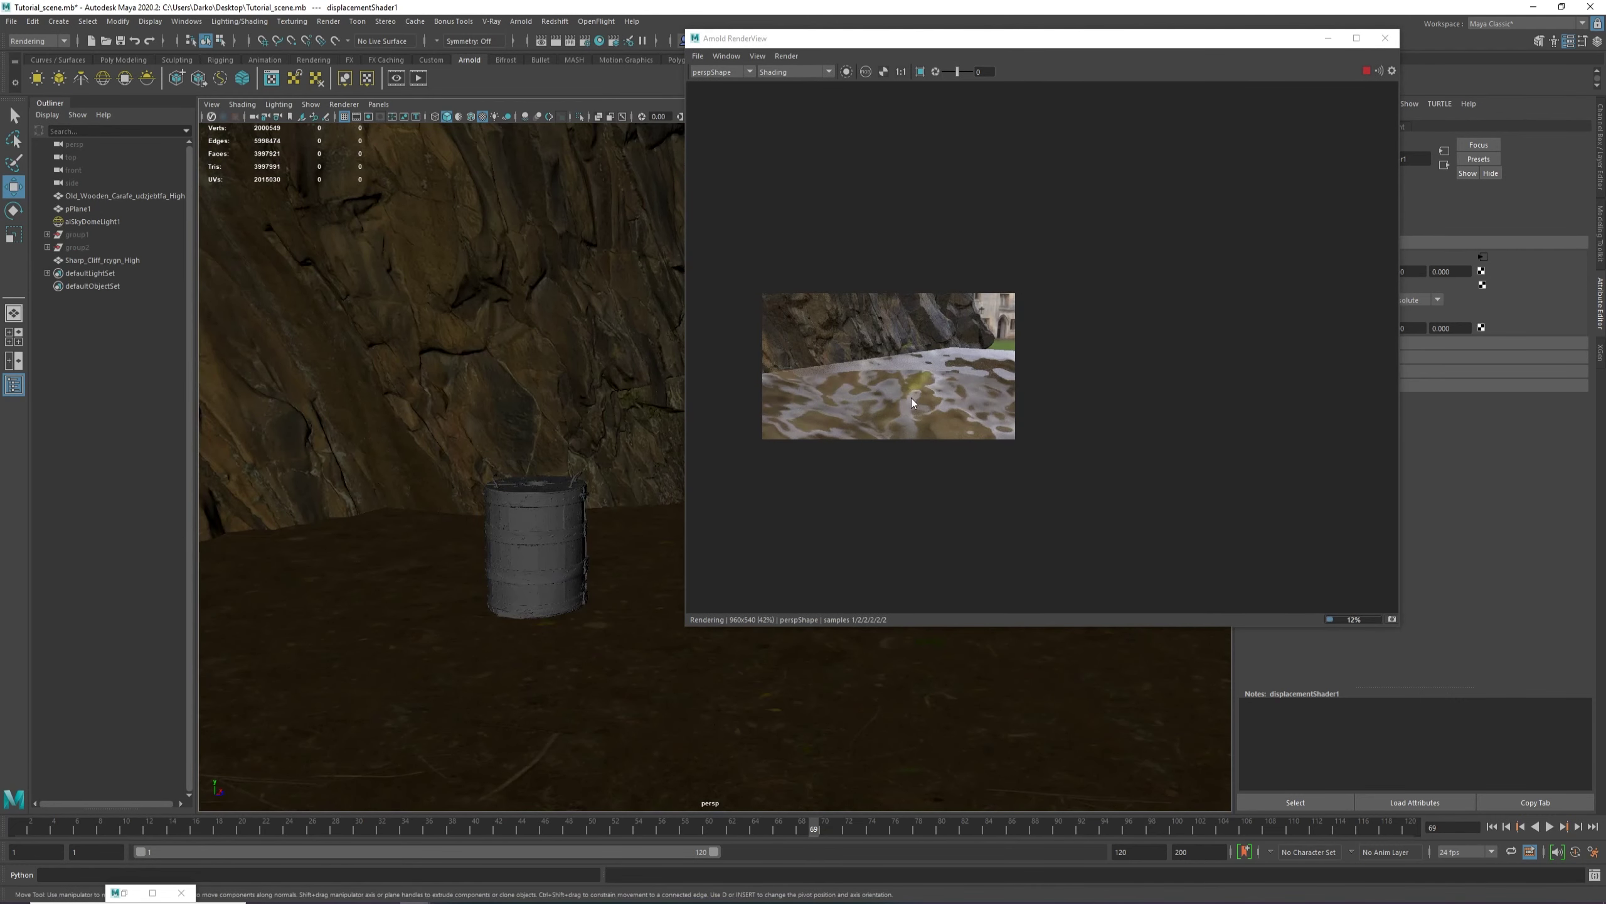
scroll(911, 403, down, 2)
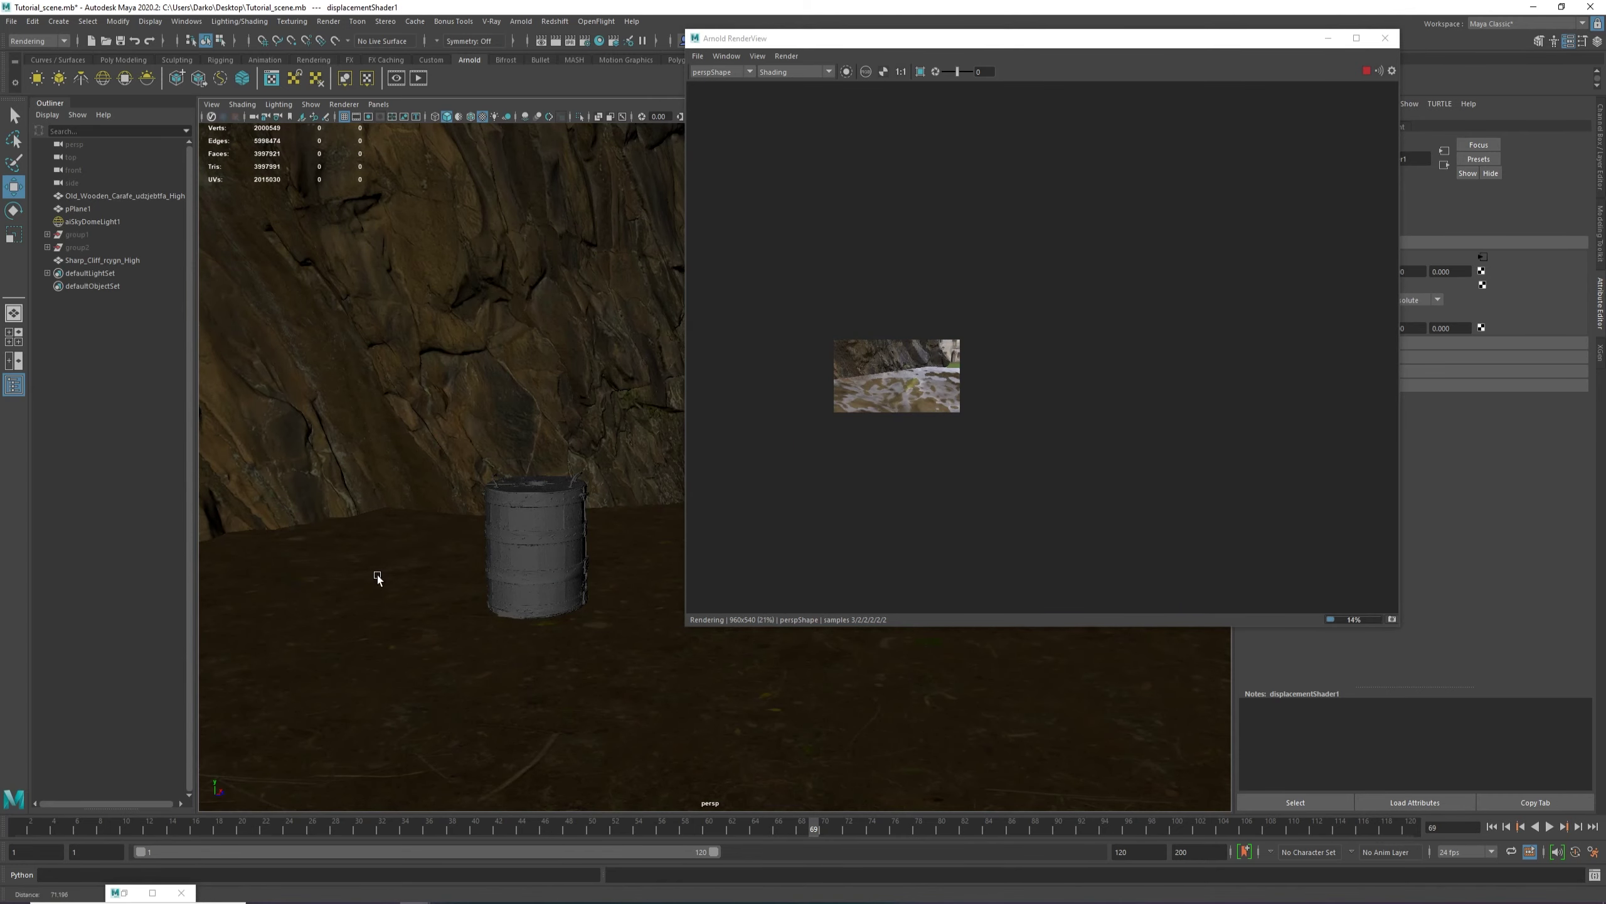
alt+drag(377, 574, 498, 582)
mouse_move(498, 582)
alt+right_down()
mouse_move(297, 551)
mouse_move(515, 592)
alt+right_up()
alt+drag(515, 592, 556, 492)
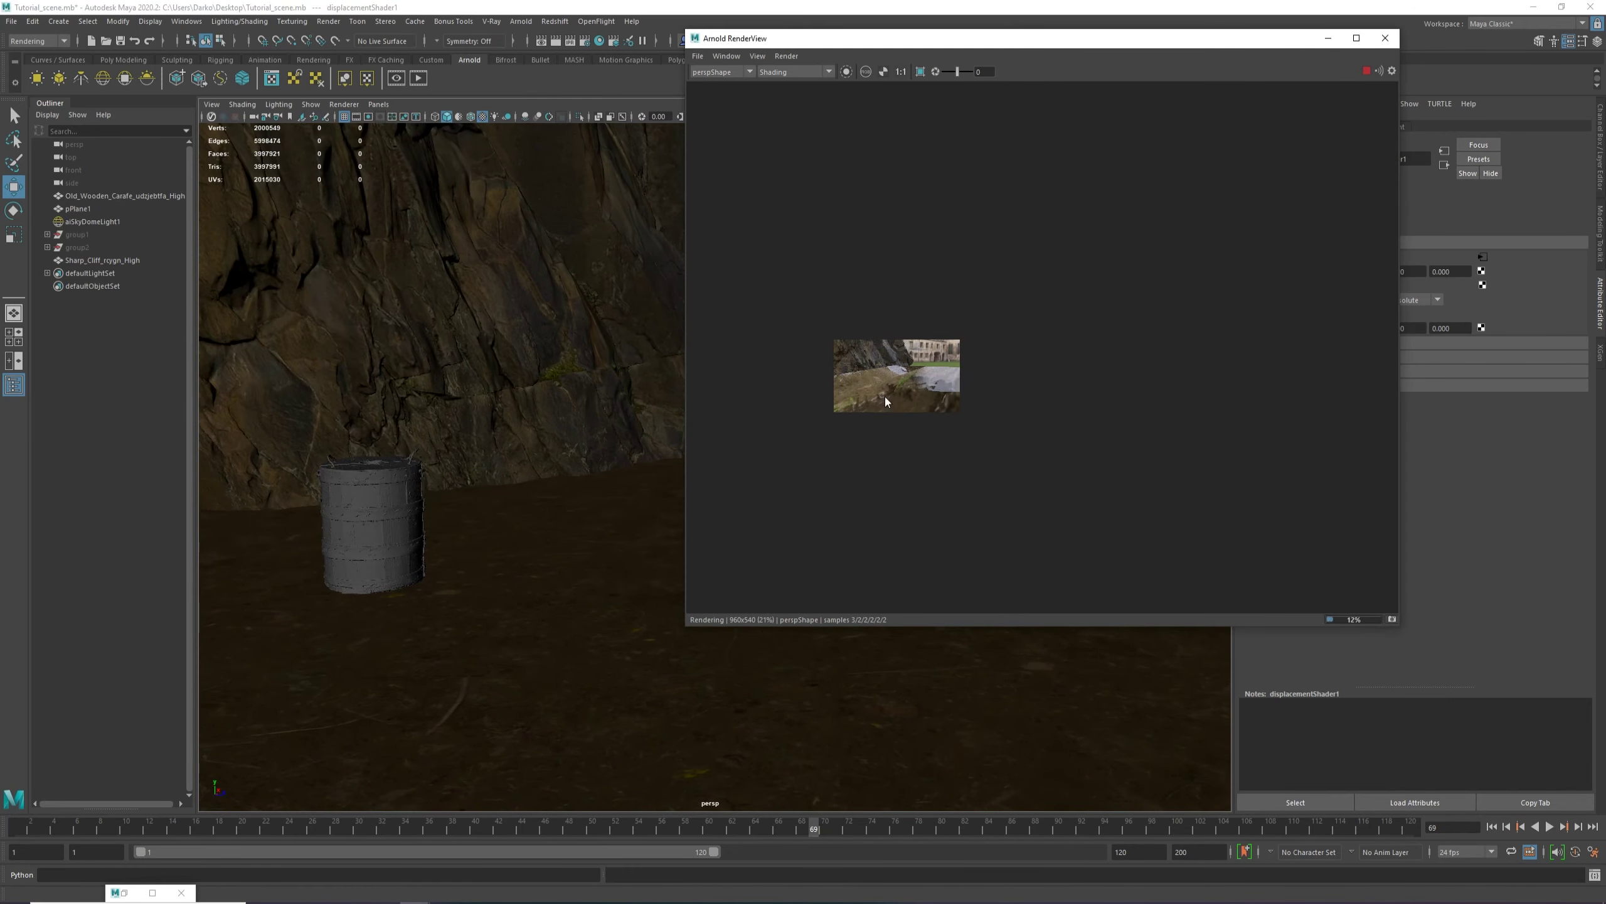
Frame the barrel in the viewport, back away to check the ground around it, and stop the live render.
click(428, 519)
key(f)
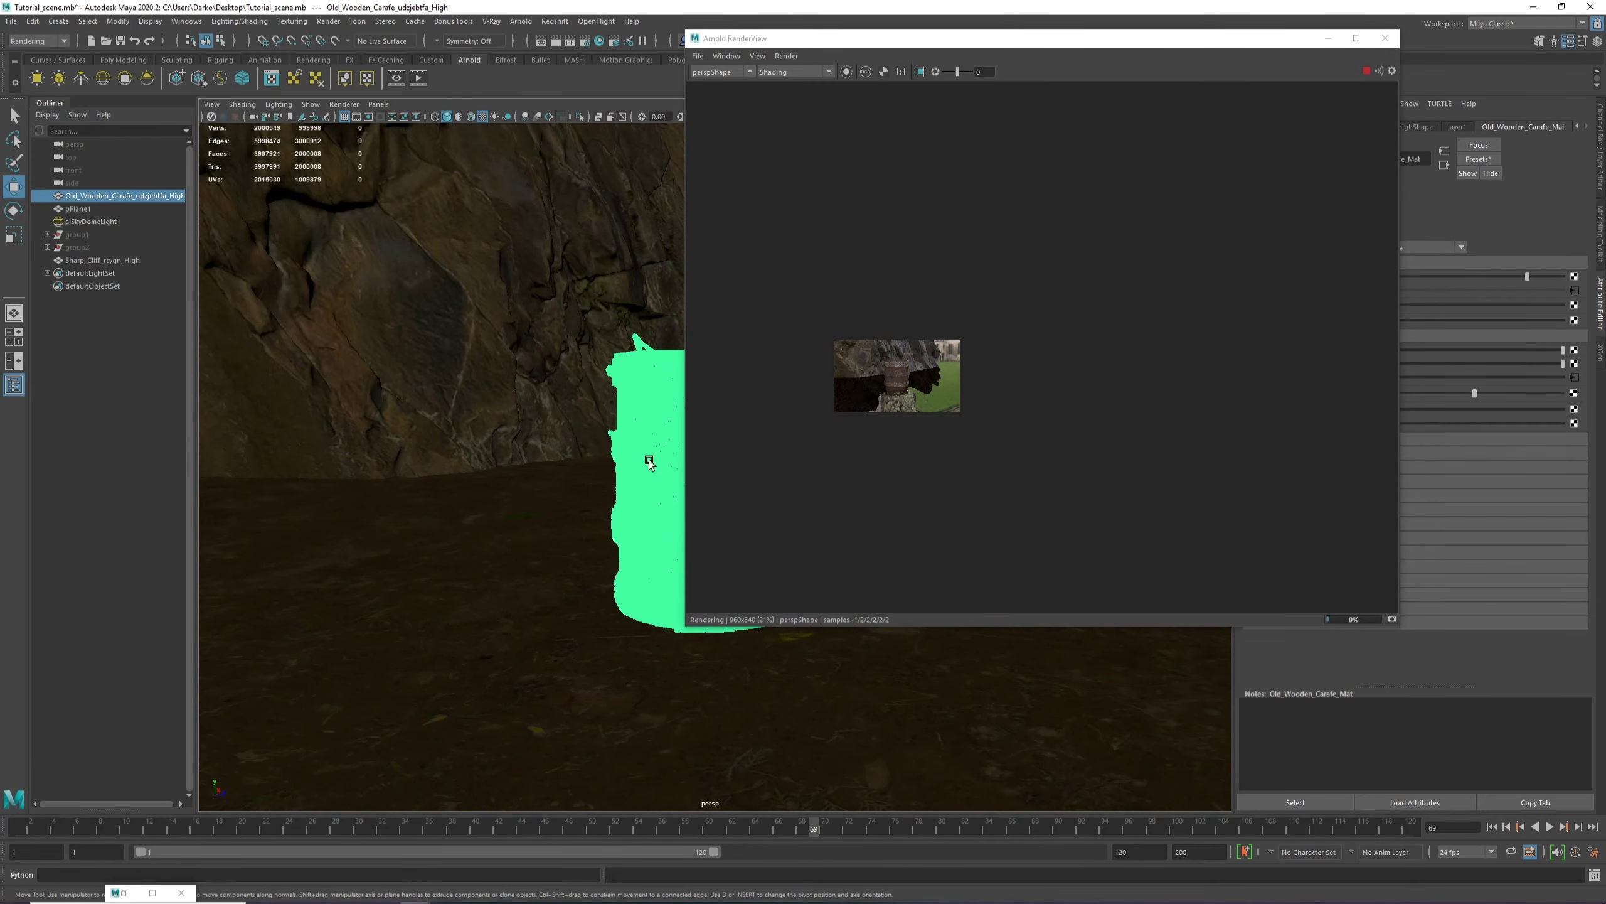
alt+right_drag(660, 470, 517, 555)
click(1366, 71)
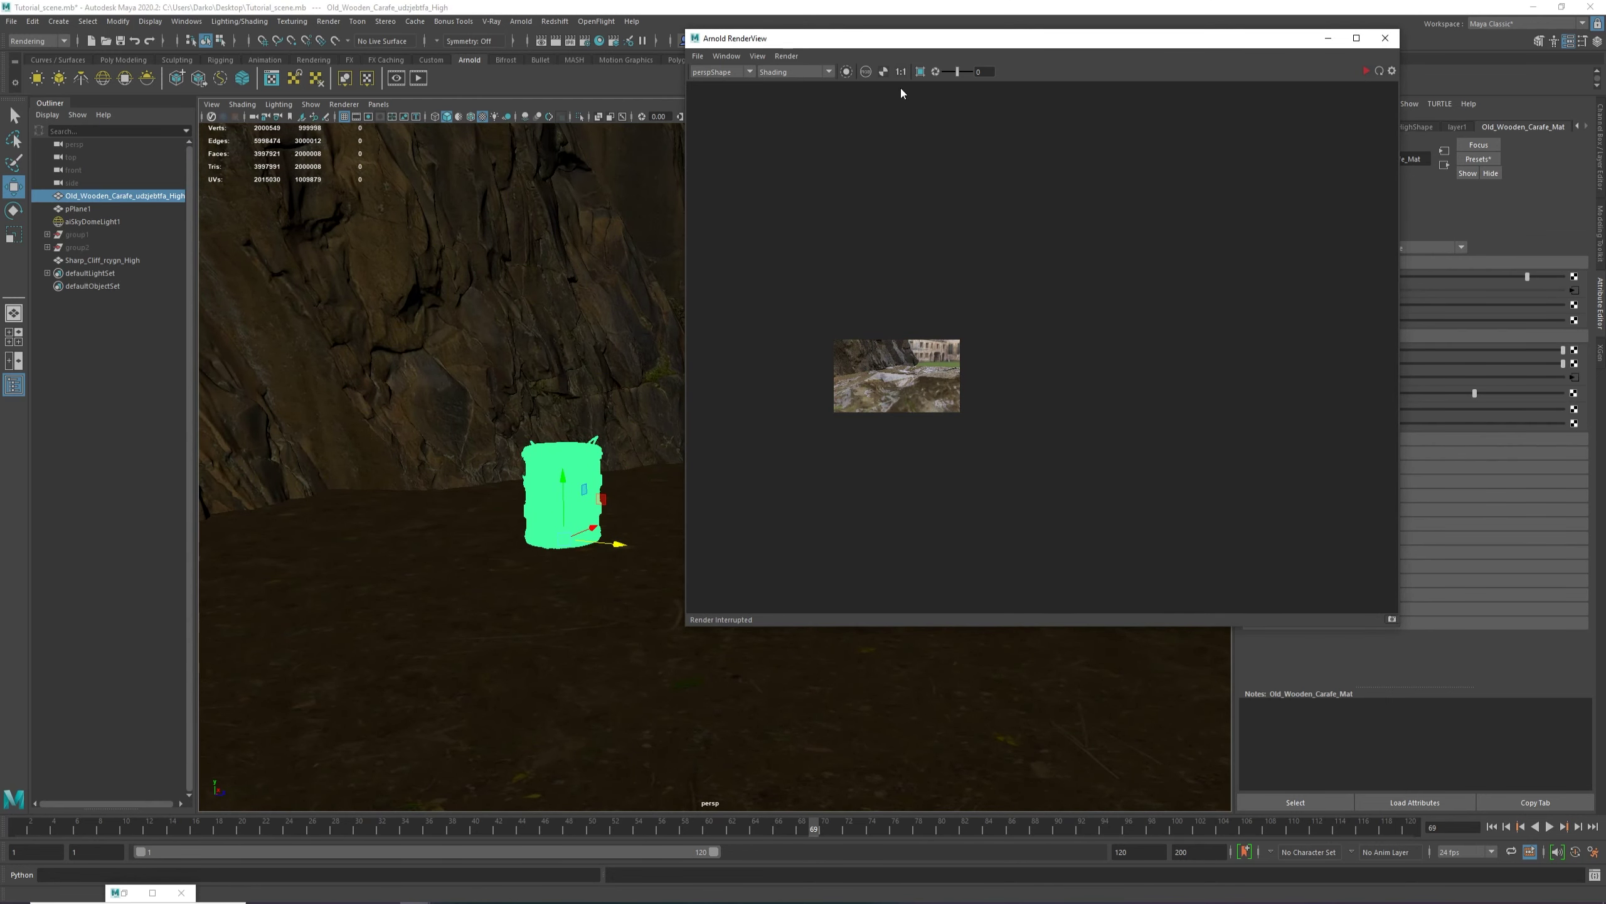
Update the full scene in the Arnold RenderView and check the ground in the refreshed image.
click(786, 56)
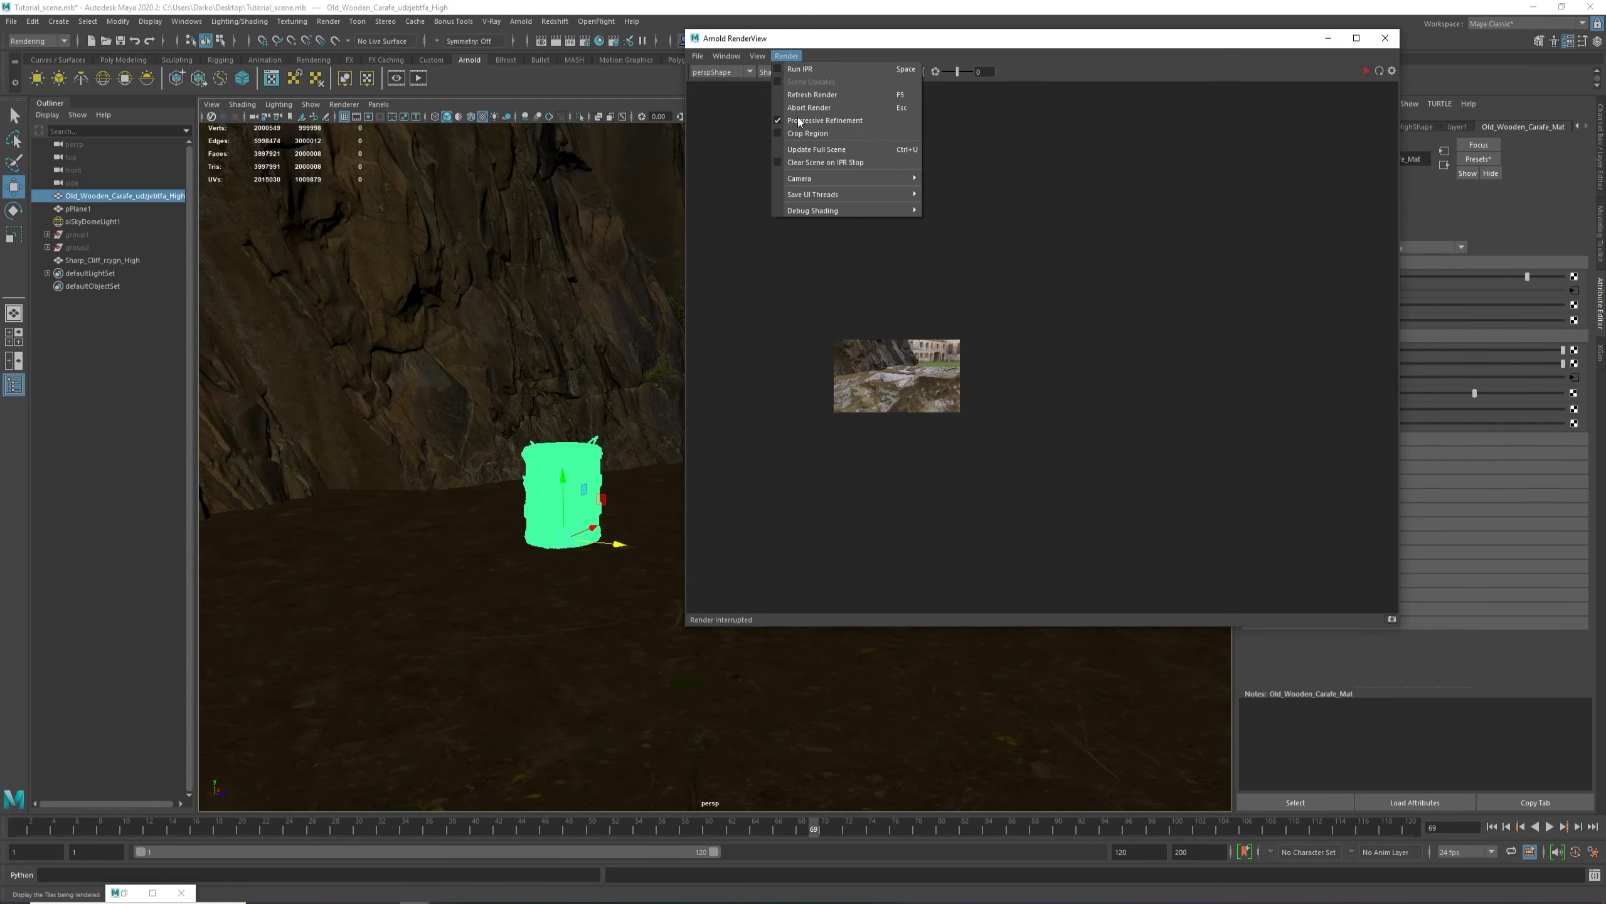
click(815, 150)
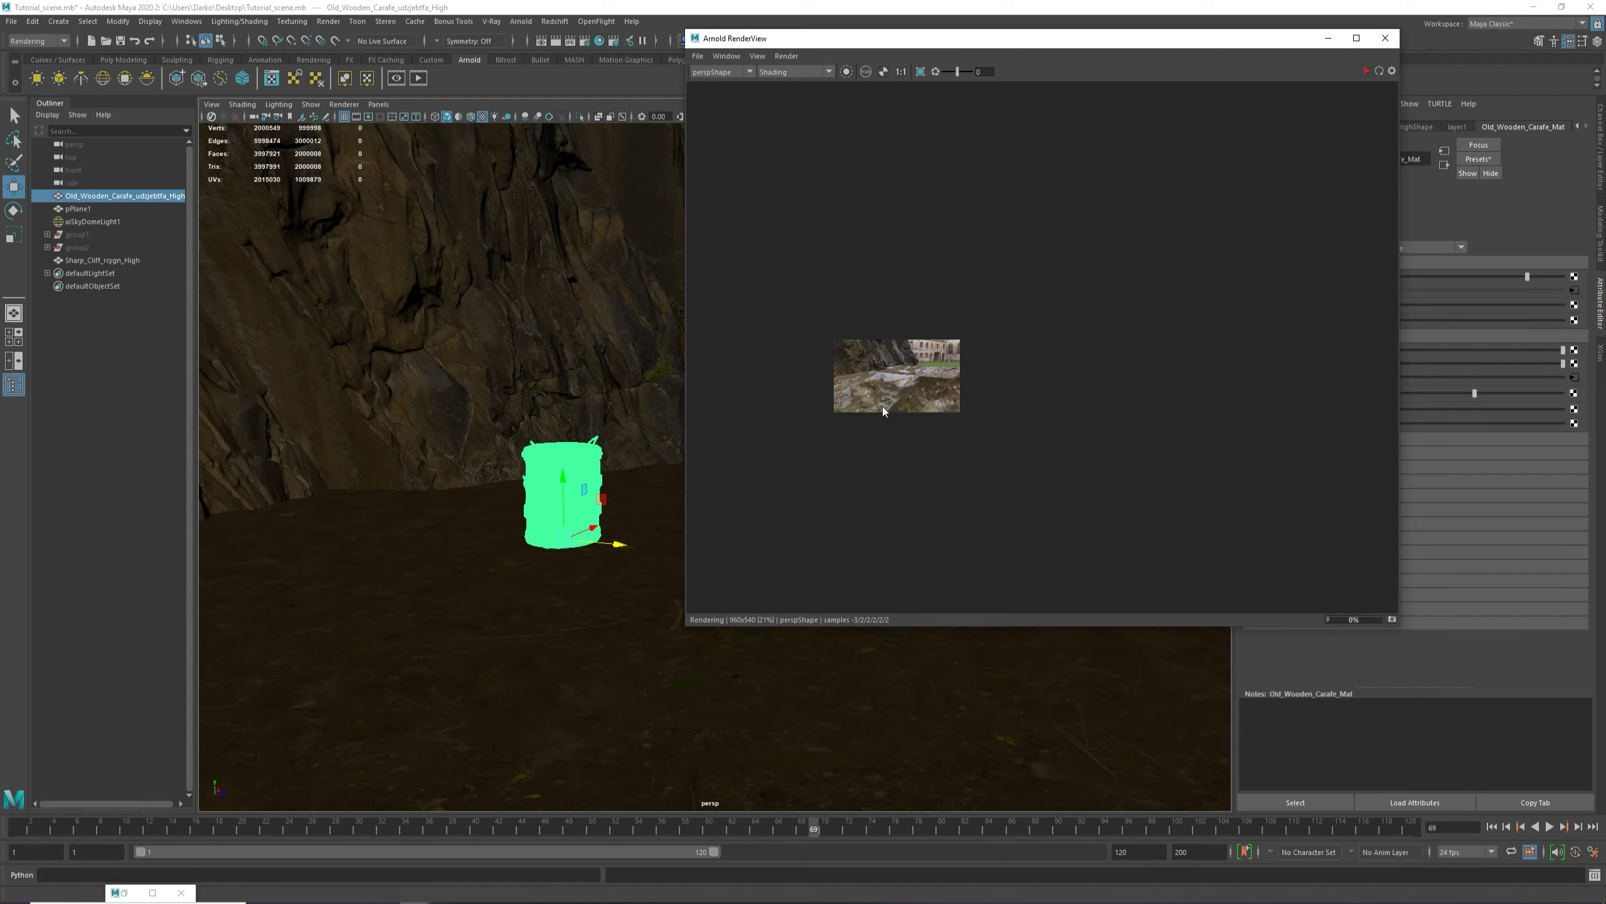
scroll(882, 406, up, 2)
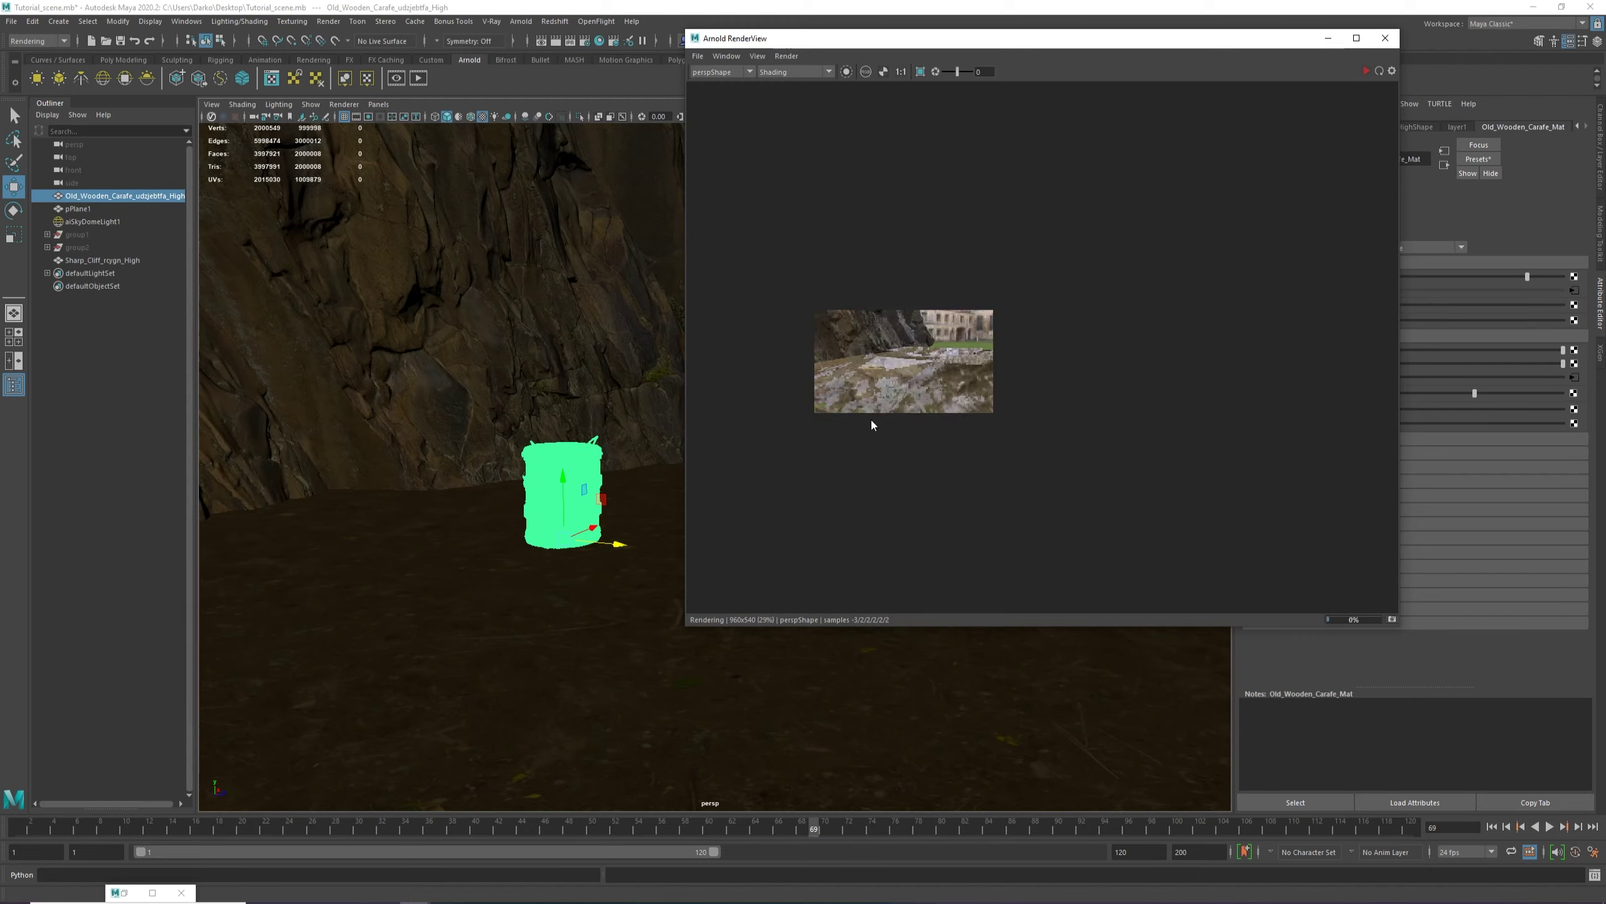
scroll(876, 381, down, 2)
Select the ground plane, stop the render and bring up the Custom shelf.
click(633, 664)
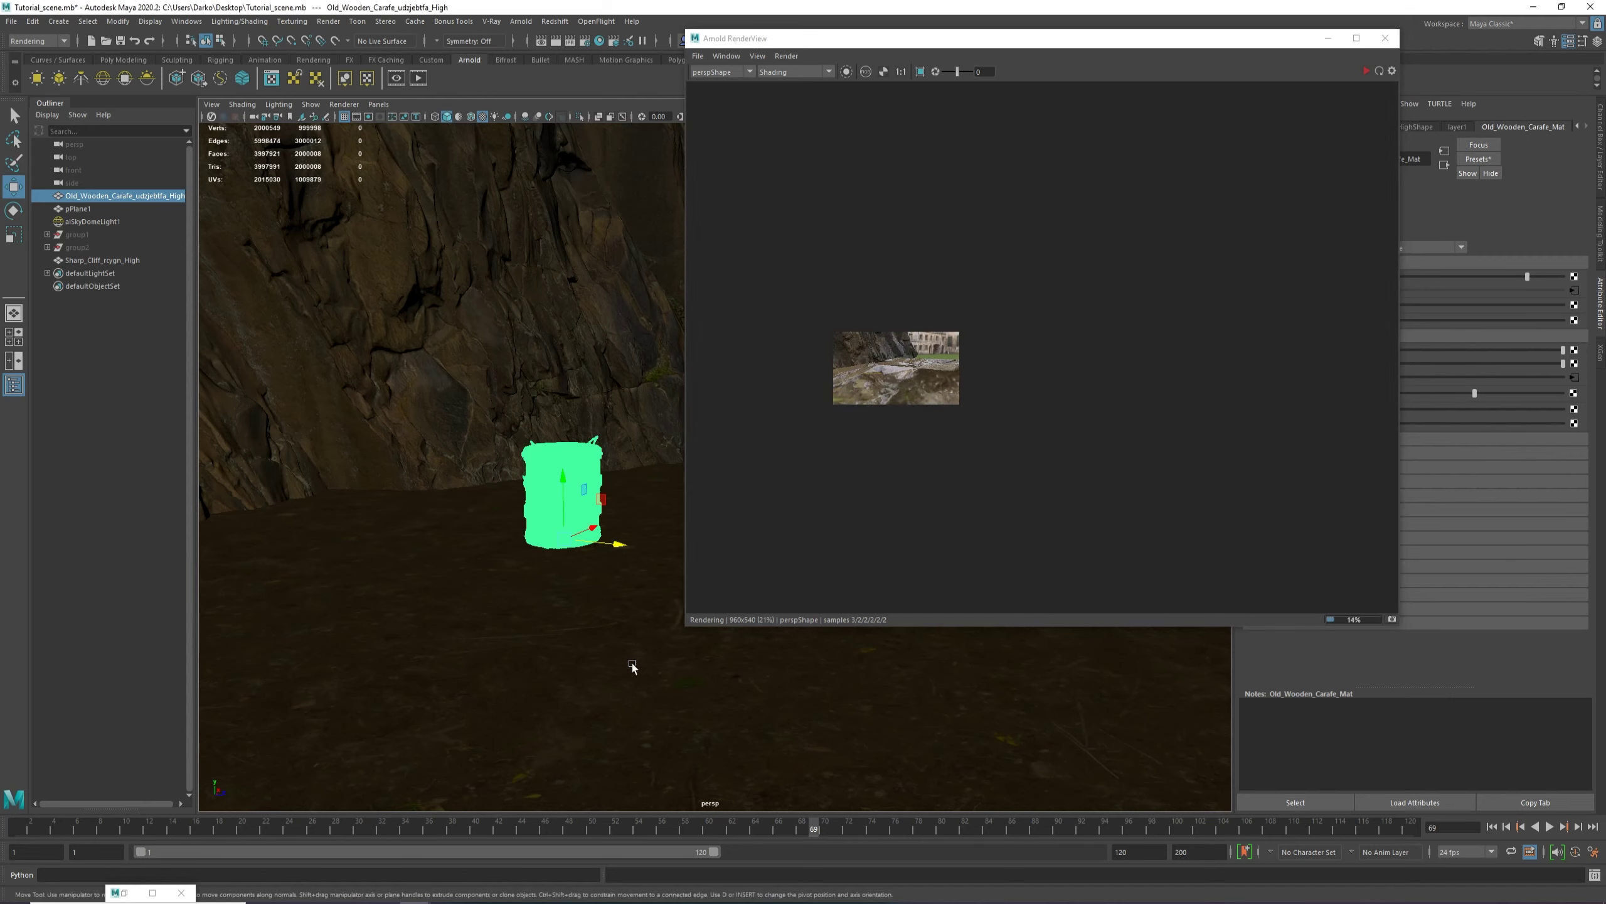
click(1369, 72)
click(1368, 72)
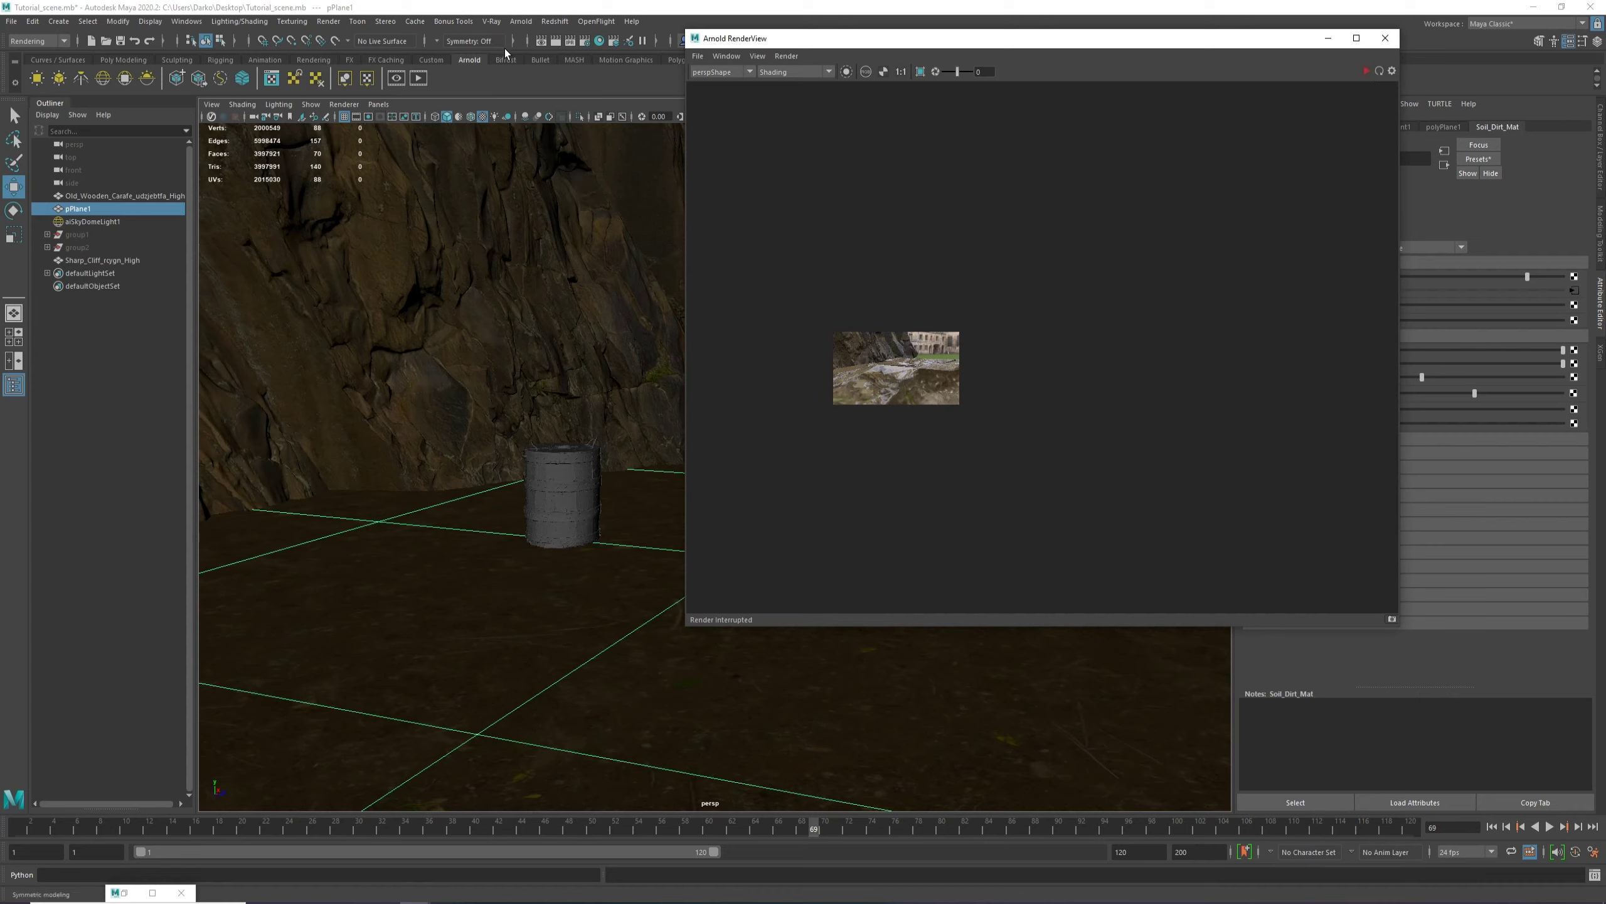
click(433, 59)
click(433, 59)
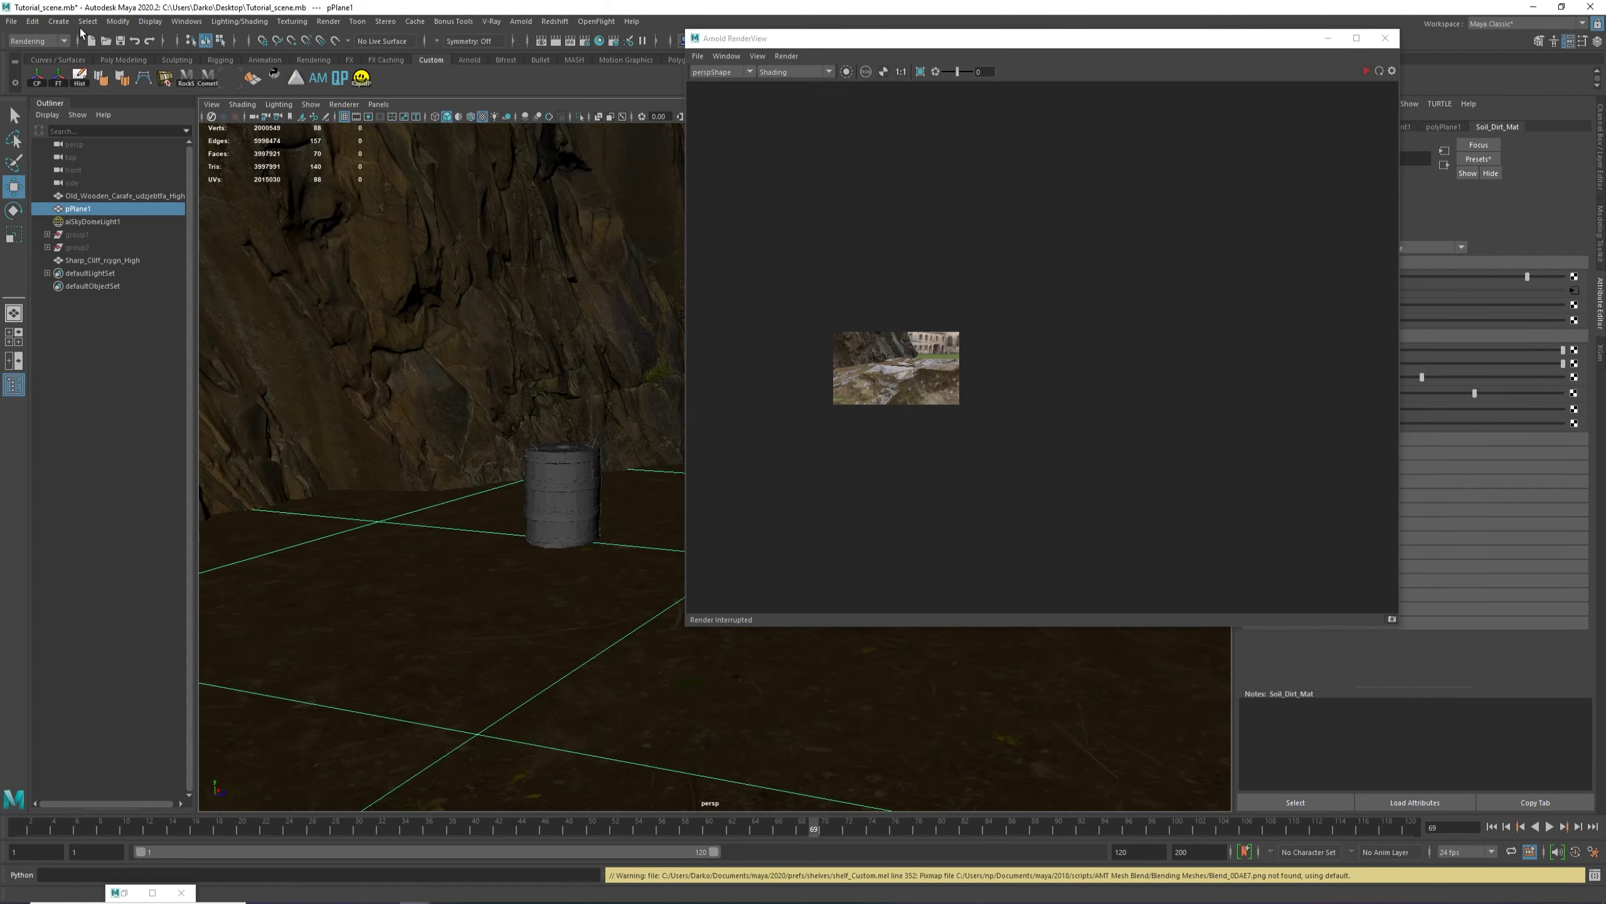
Freeze the transformations of the pPlane1 ground plane and delete its construction history.
click(118, 21)
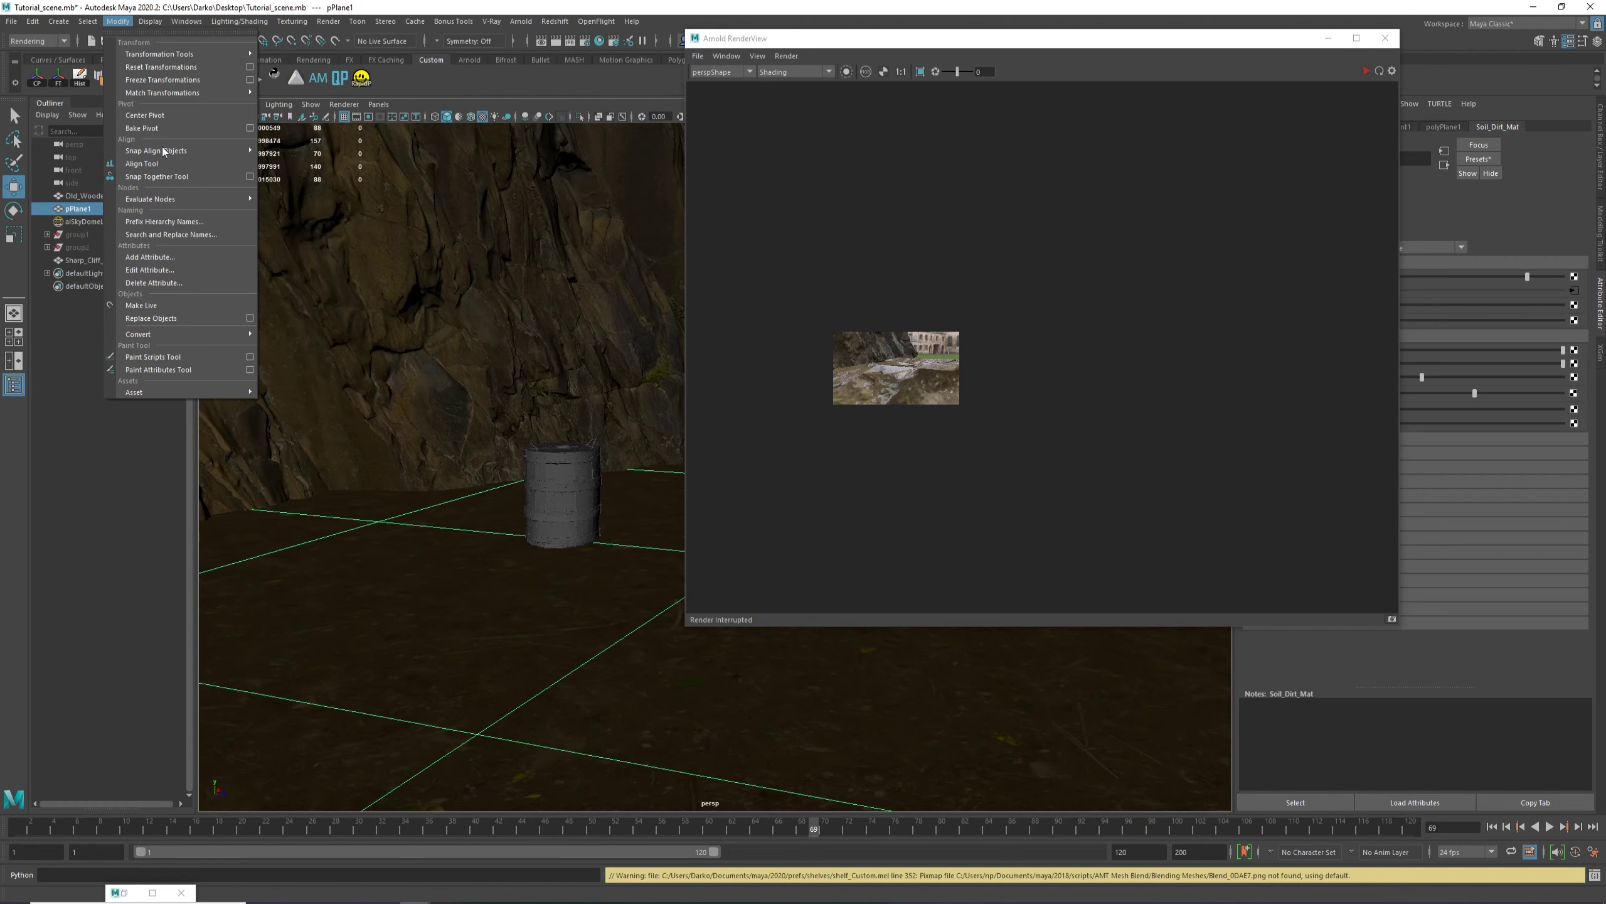
mouse_move(165, 329)
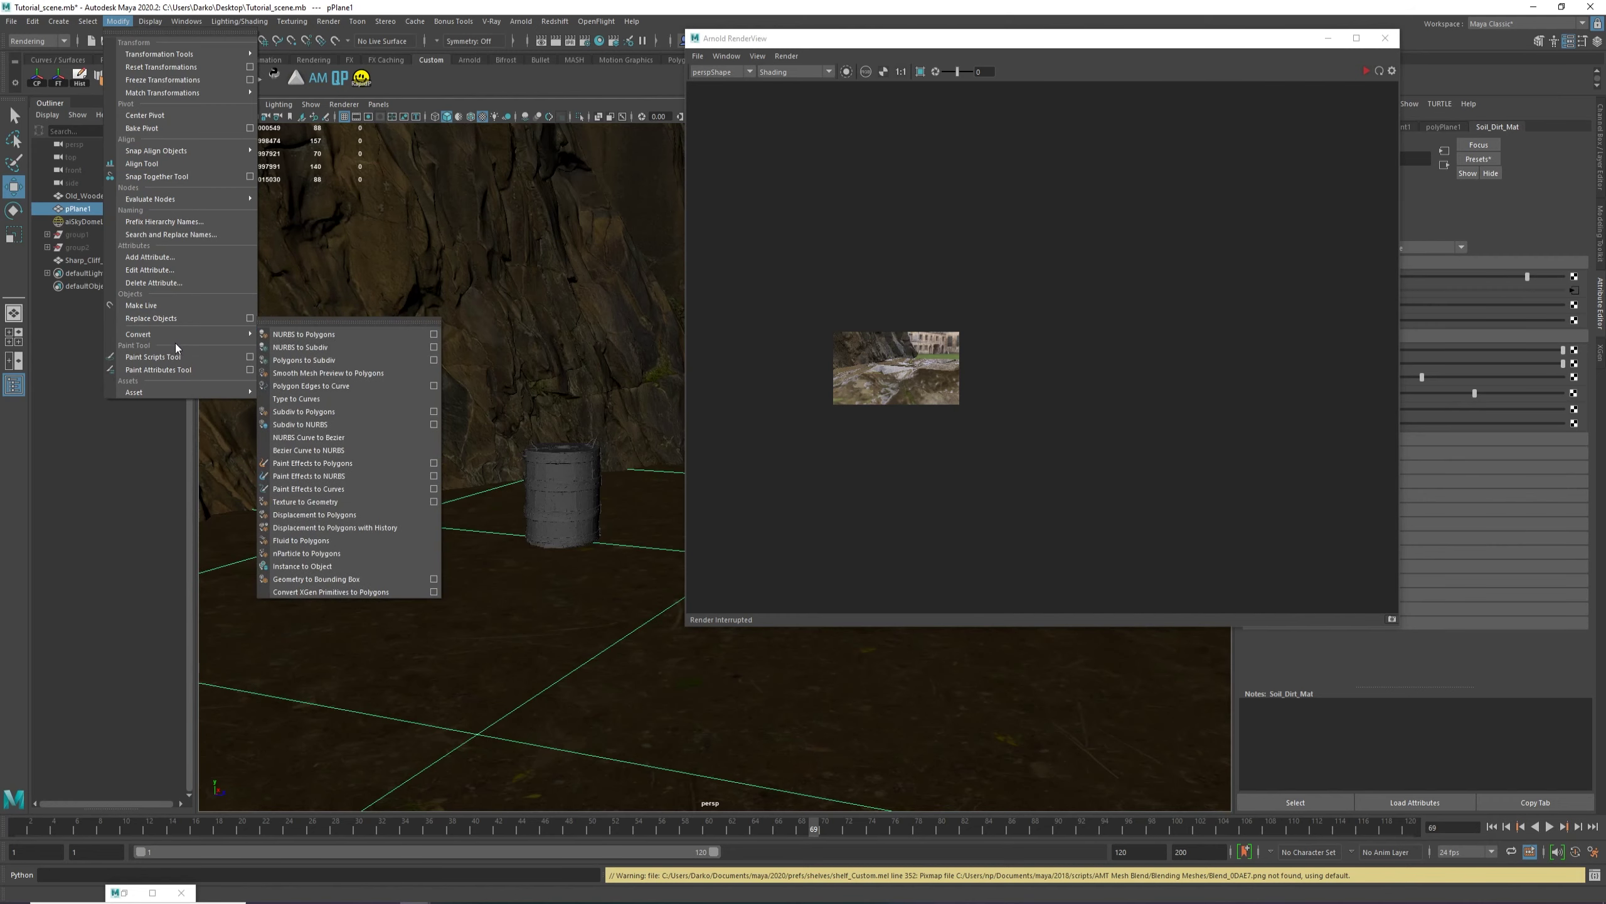
click(158, 81)
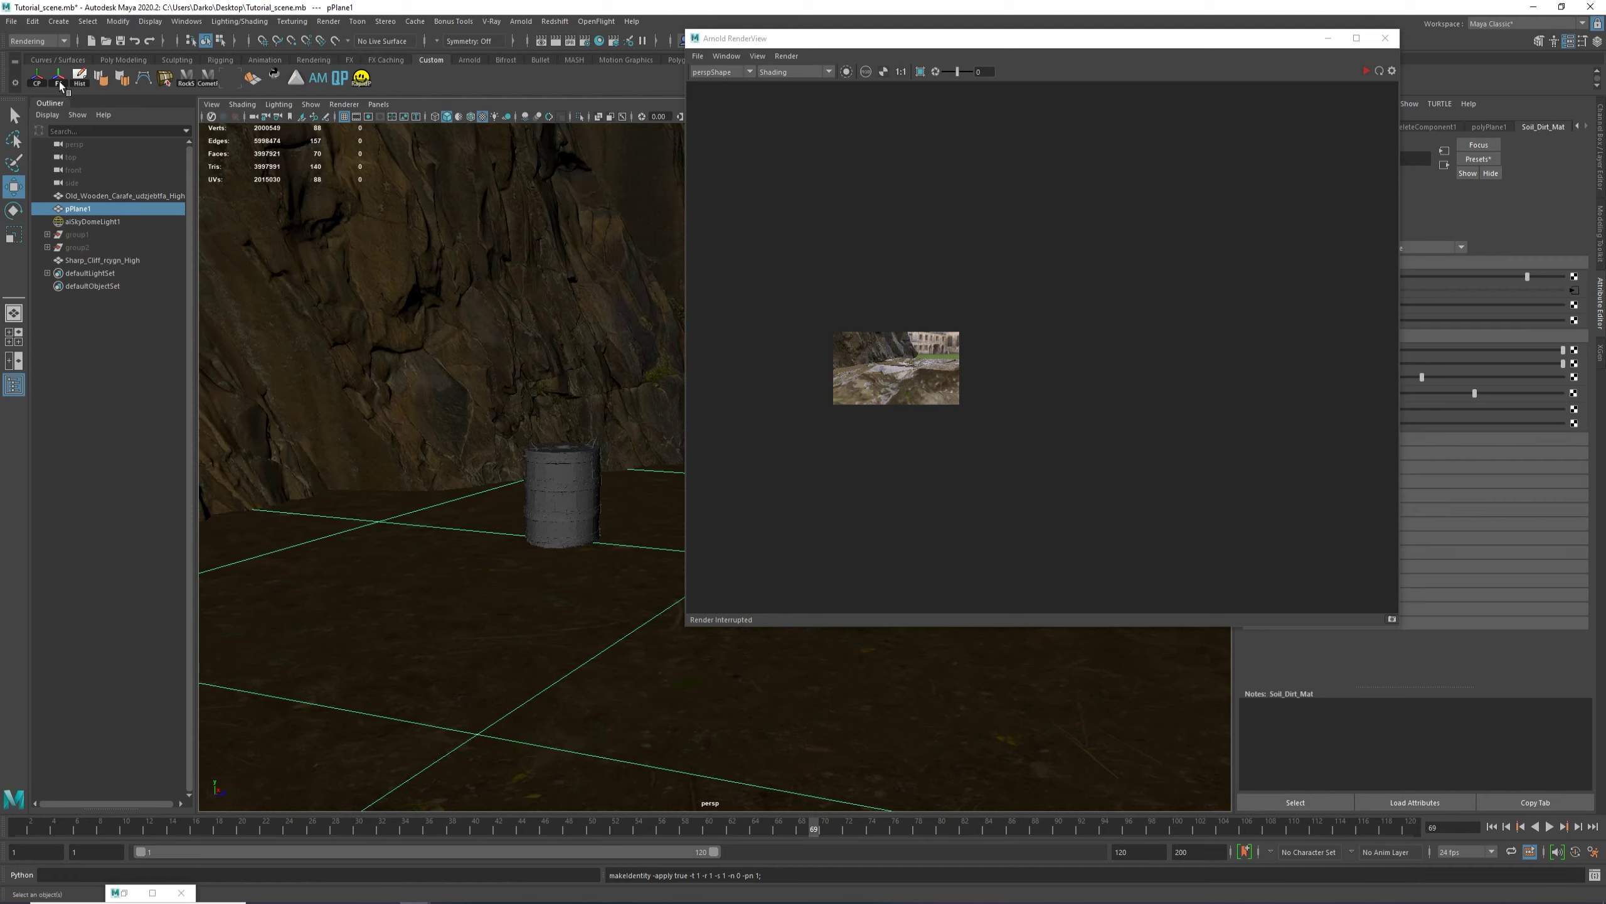
click(75, 78)
Smooth the pPlane1 ground plane's mesh to give it more subdivisions.
alt+drag(561, 494, 610, 518)
shift+right_drag(645, 411, 645, 473)
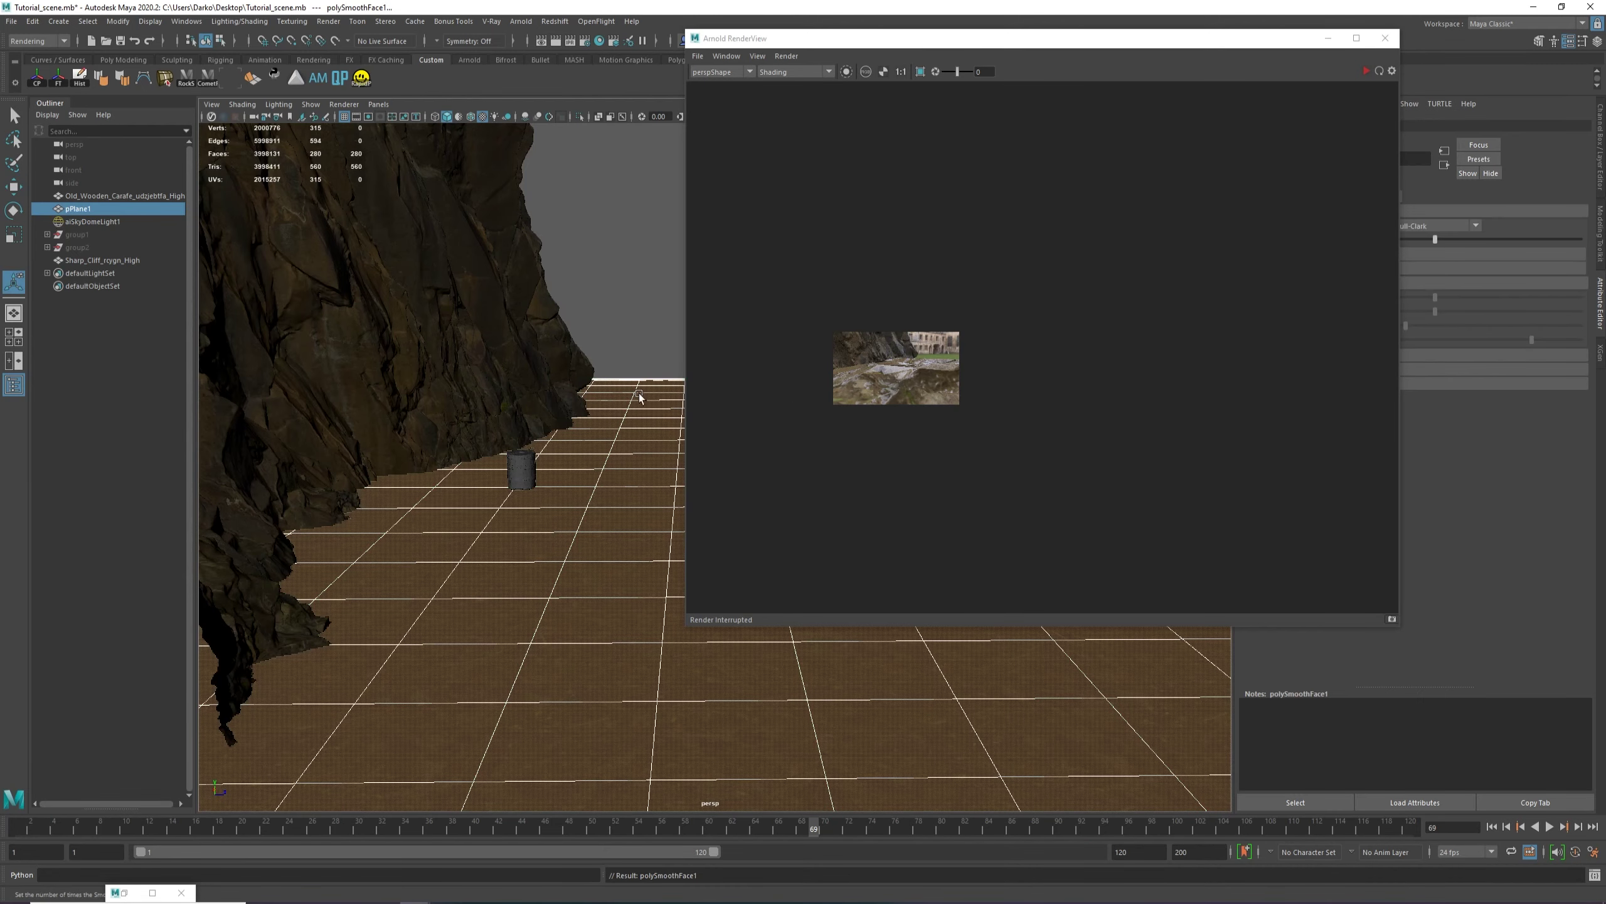
Frame the barrel in front of the cliff, start the Arnold IPR render and save the scene.
alt+right_drag(501, 472, 532, 507)
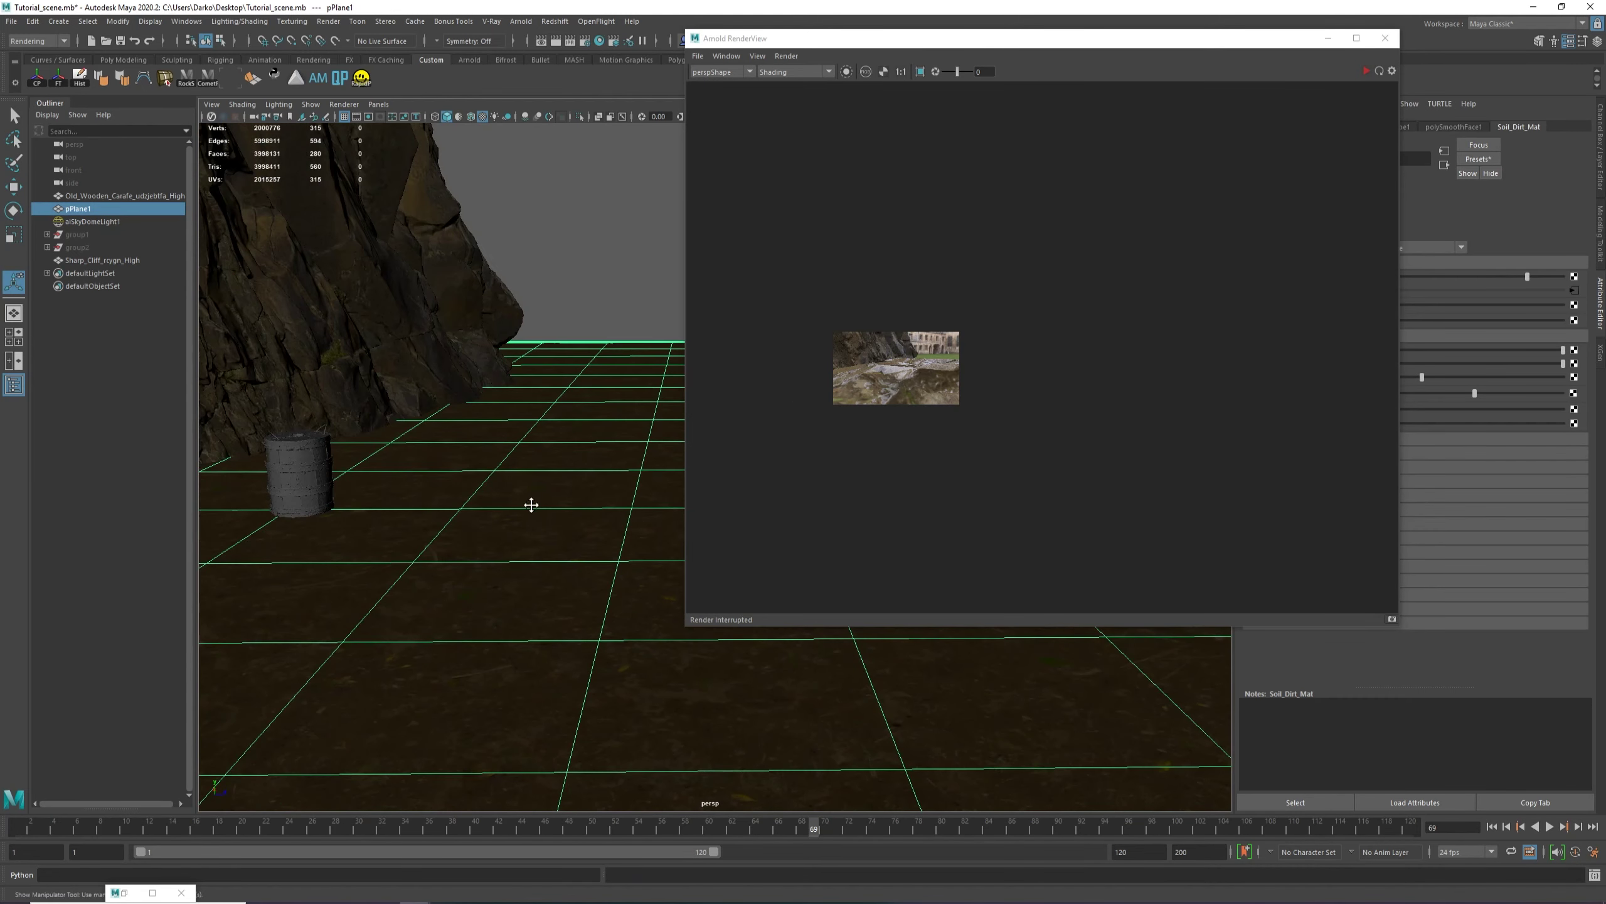
alt+middle_drag(532, 506, 603, 482)
alt+drag(603, 482, 558, 483)
mouse_move(558, 483)
alt+middle_down()
mouse_move(605, 482)
mouse_move(576, 494)
alt+middle_up()
alt+right_drag(620, 461, 925, 419)
alt+drag(557, 518, 506, 437)
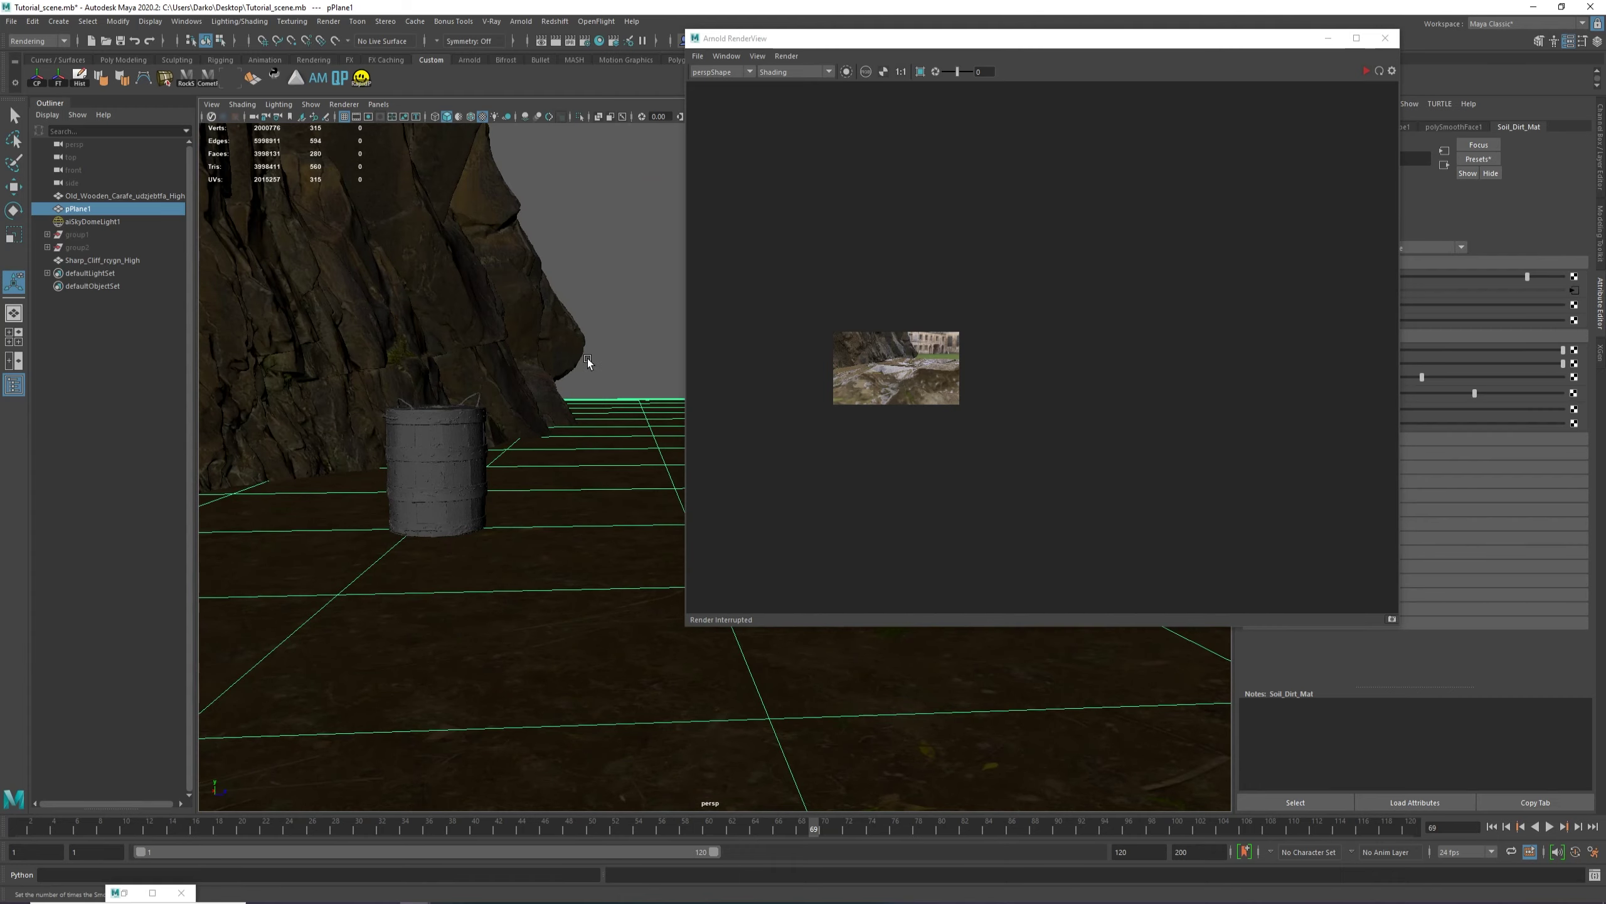
scroll(888, 397, up, 2)
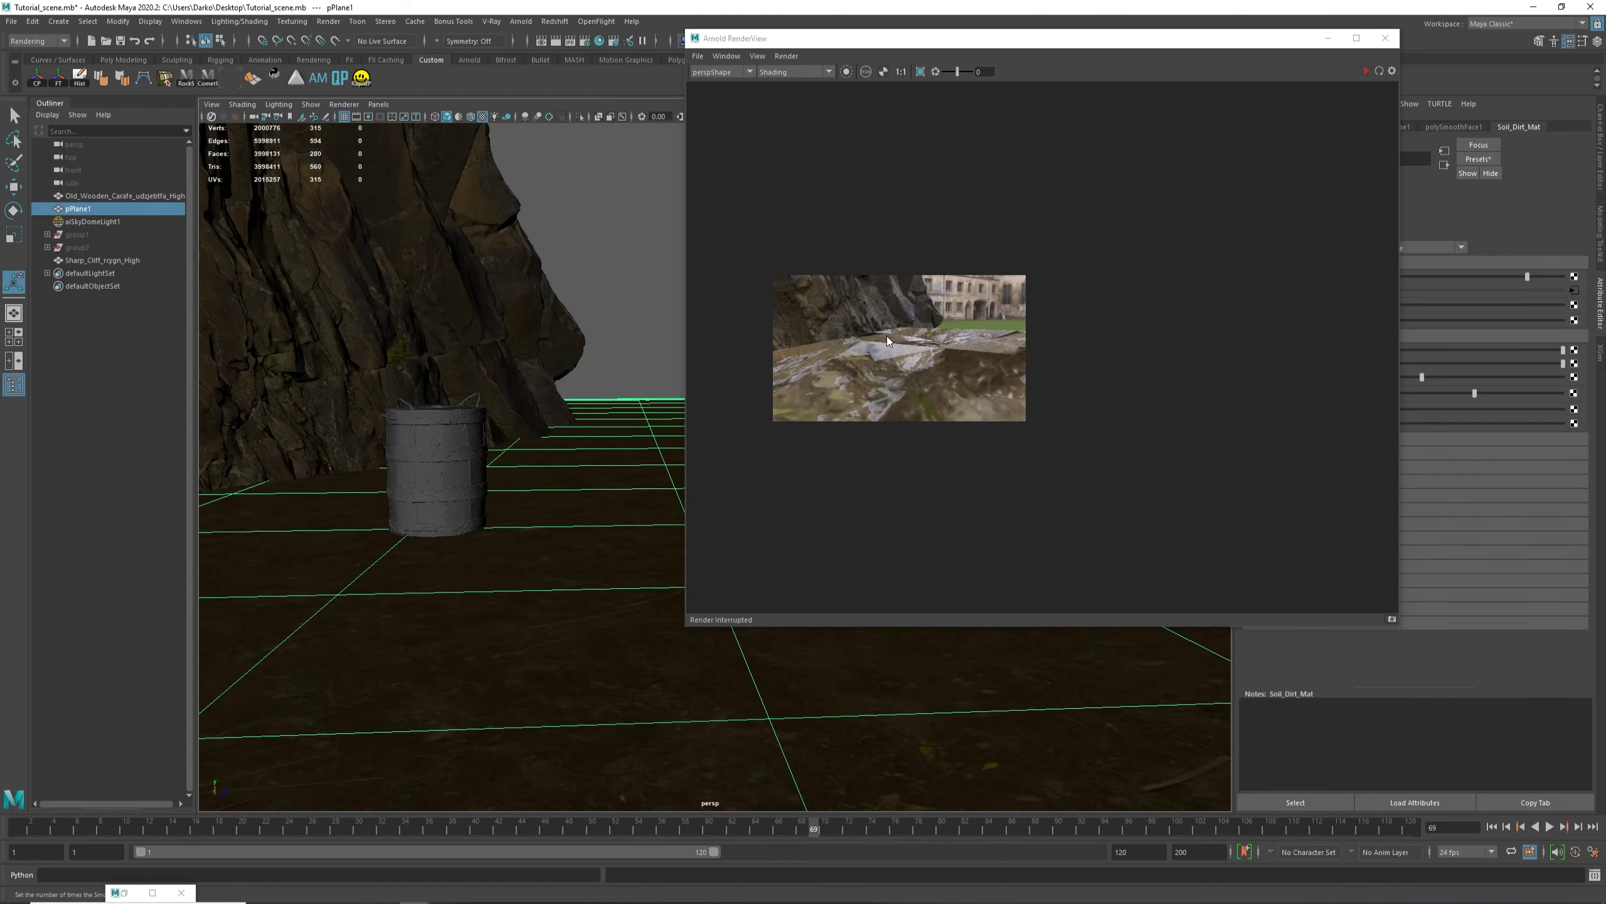
alt+drag(417, 609, 477, 583)
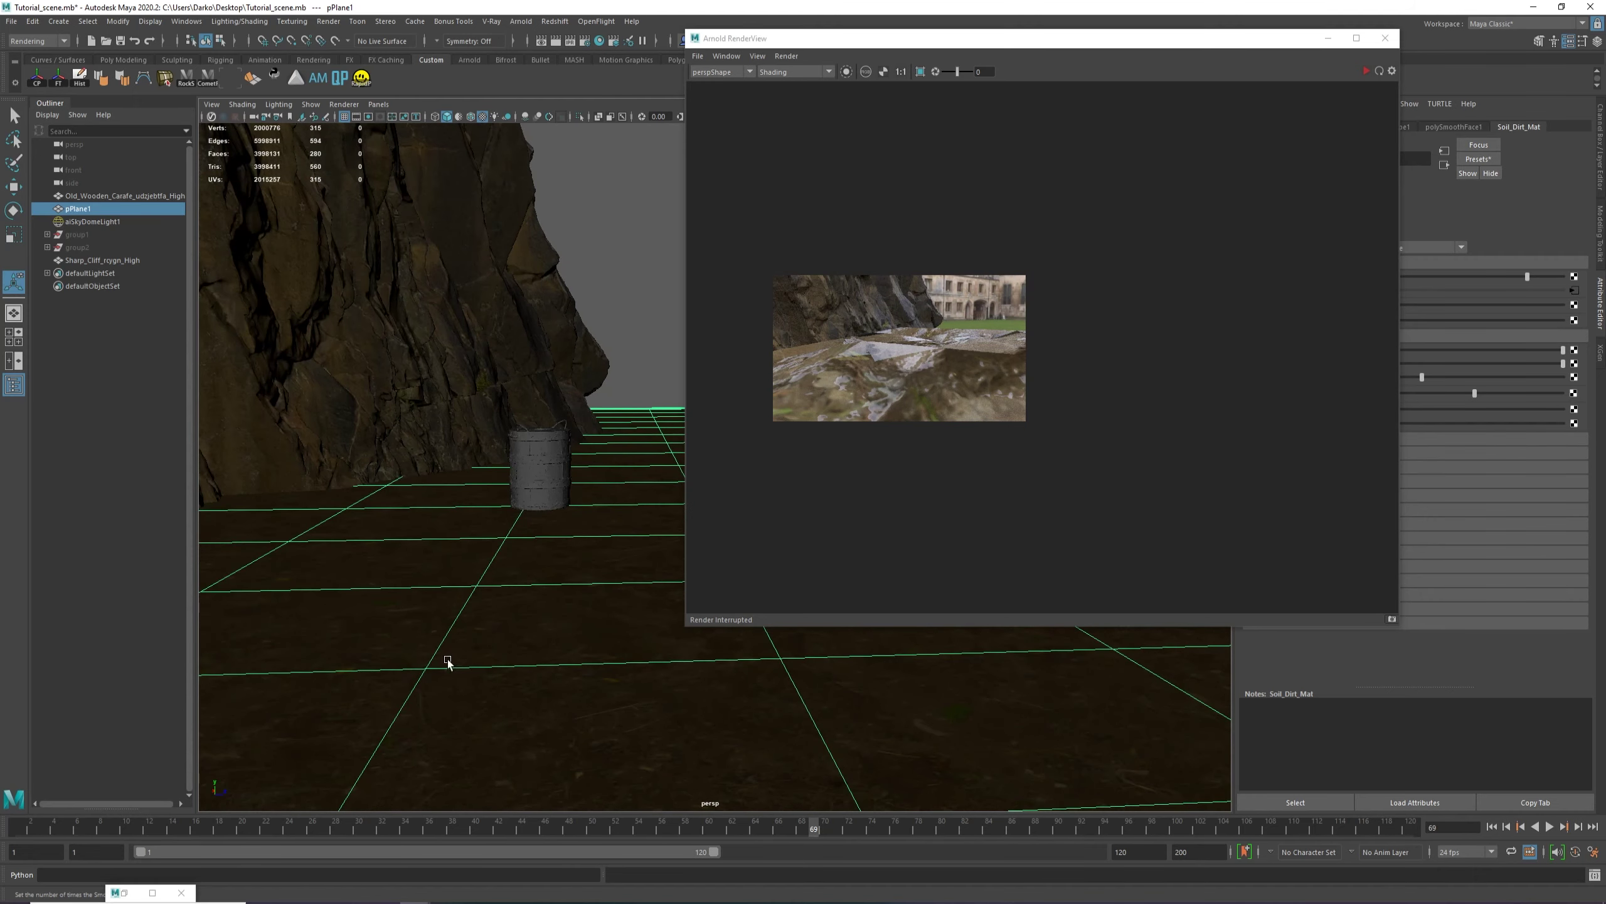
click(1366, 72)
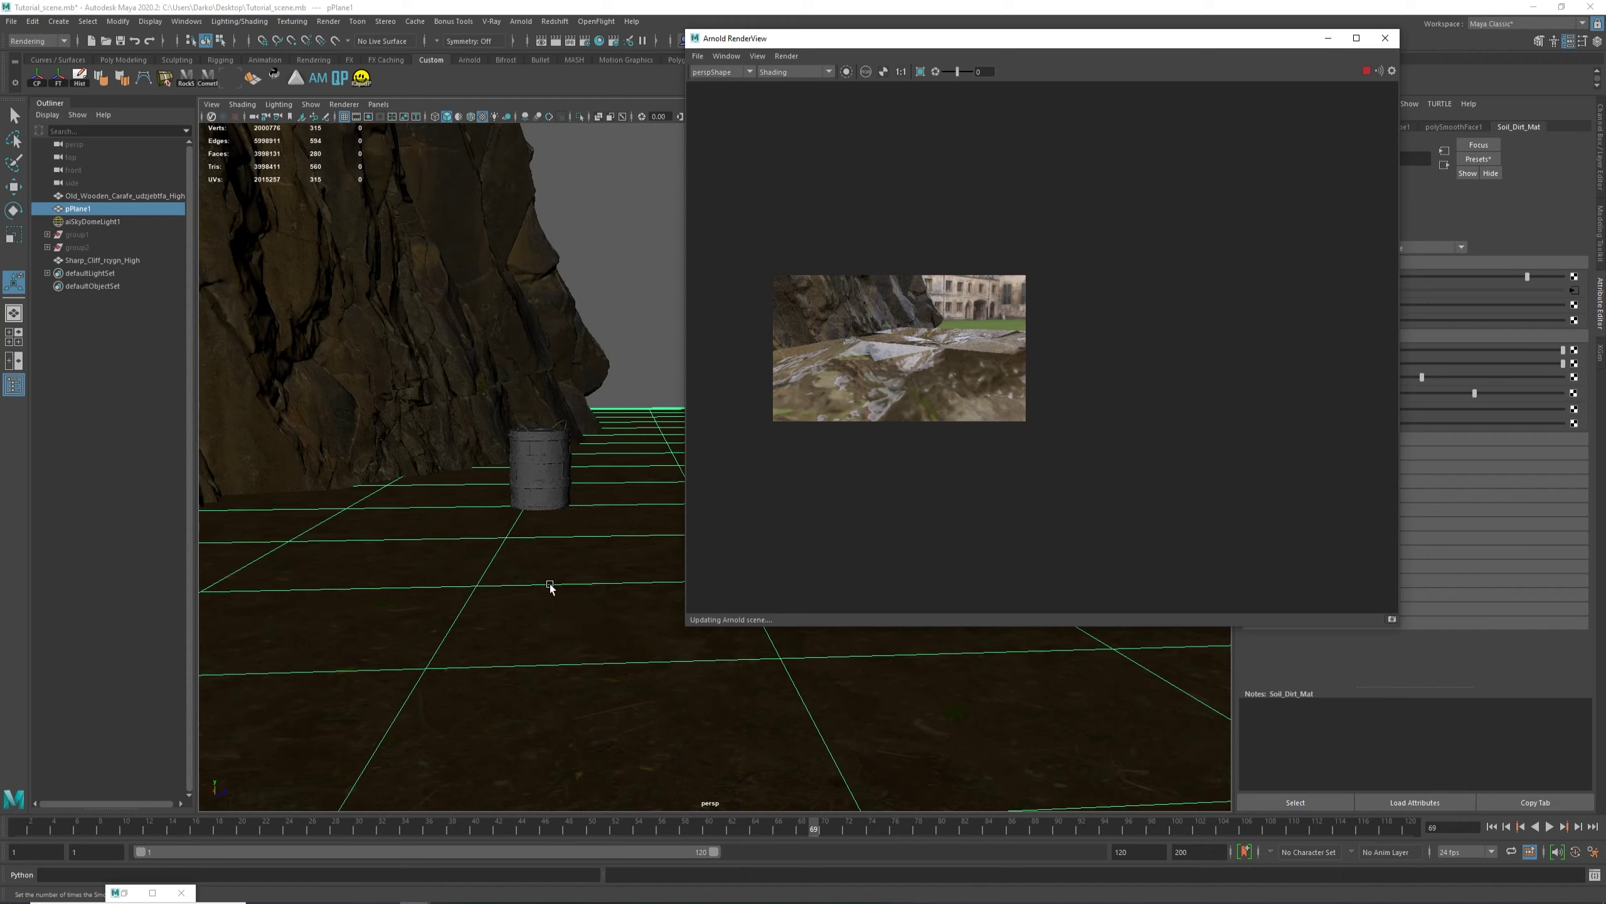
key(ctrl+s)
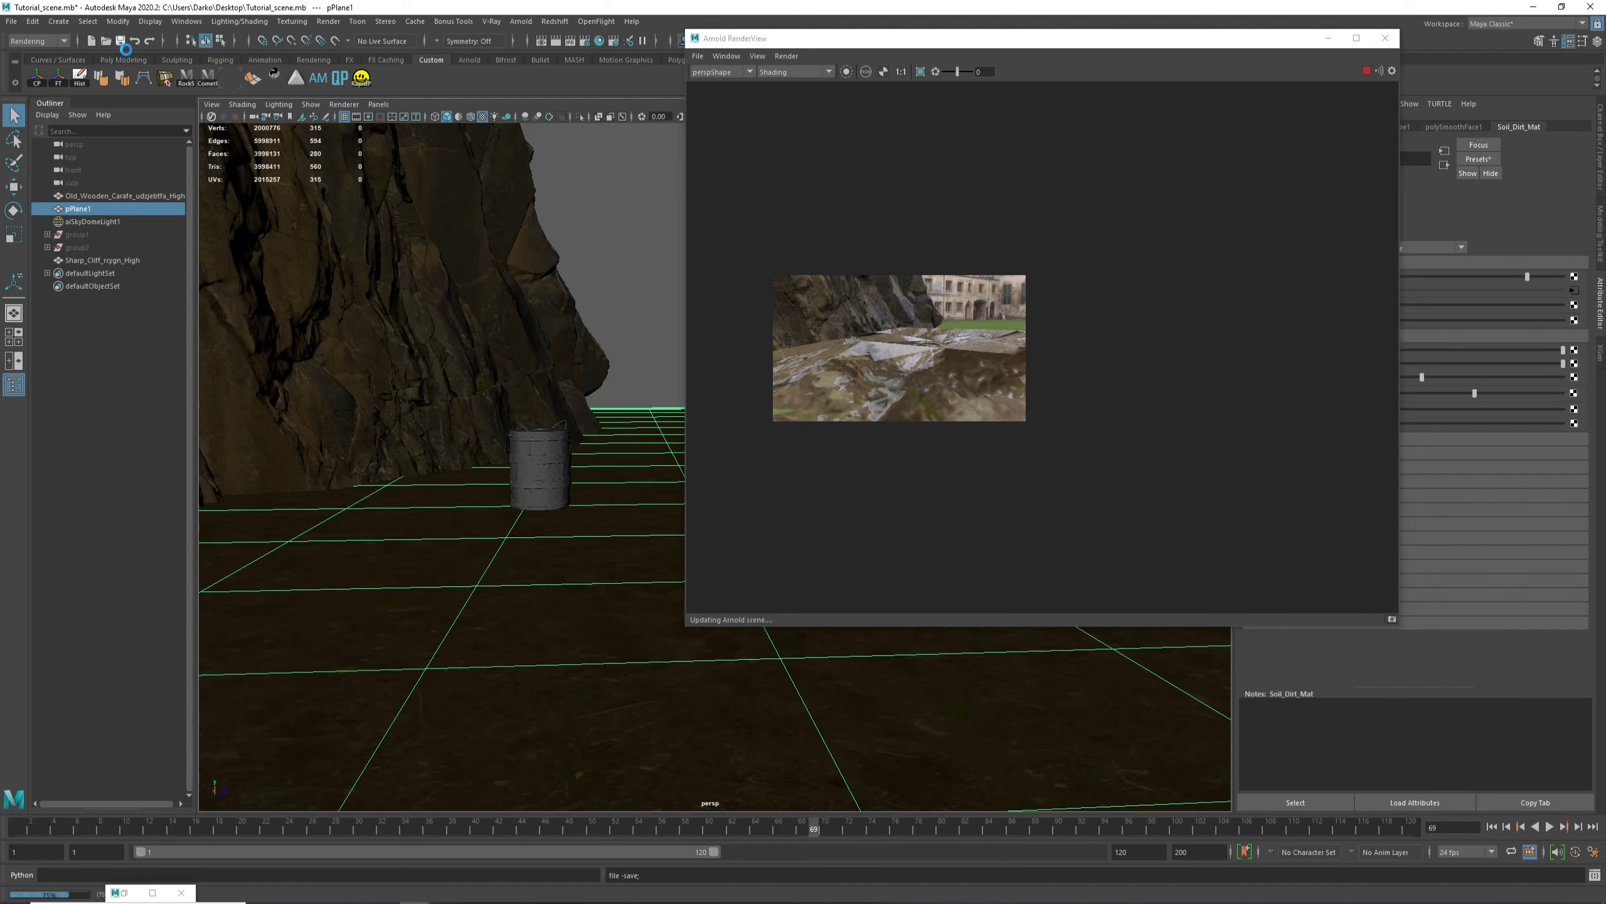
Examine the ground surface in the Arnold render, stop the render and move its window clear of the material attributes.
alt+drag(448, 373, 497, 442)
scroll(899, 387, up, 3)
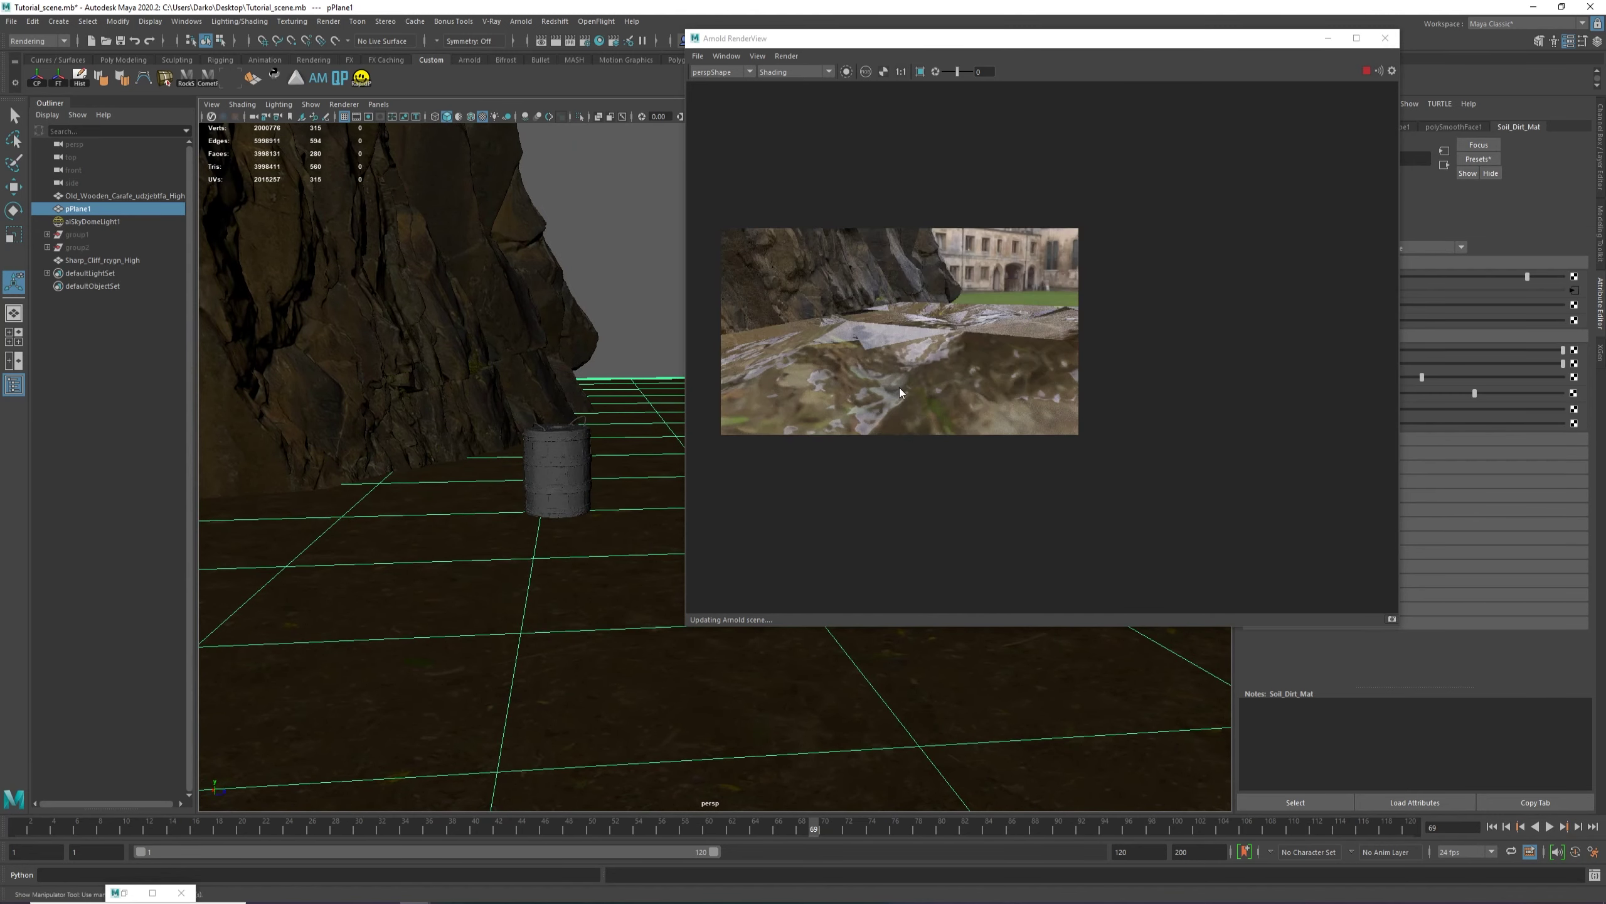
middle_drag(1107, 378, 1111, 379)
middle_drag(1144, 311, 1099, 322)
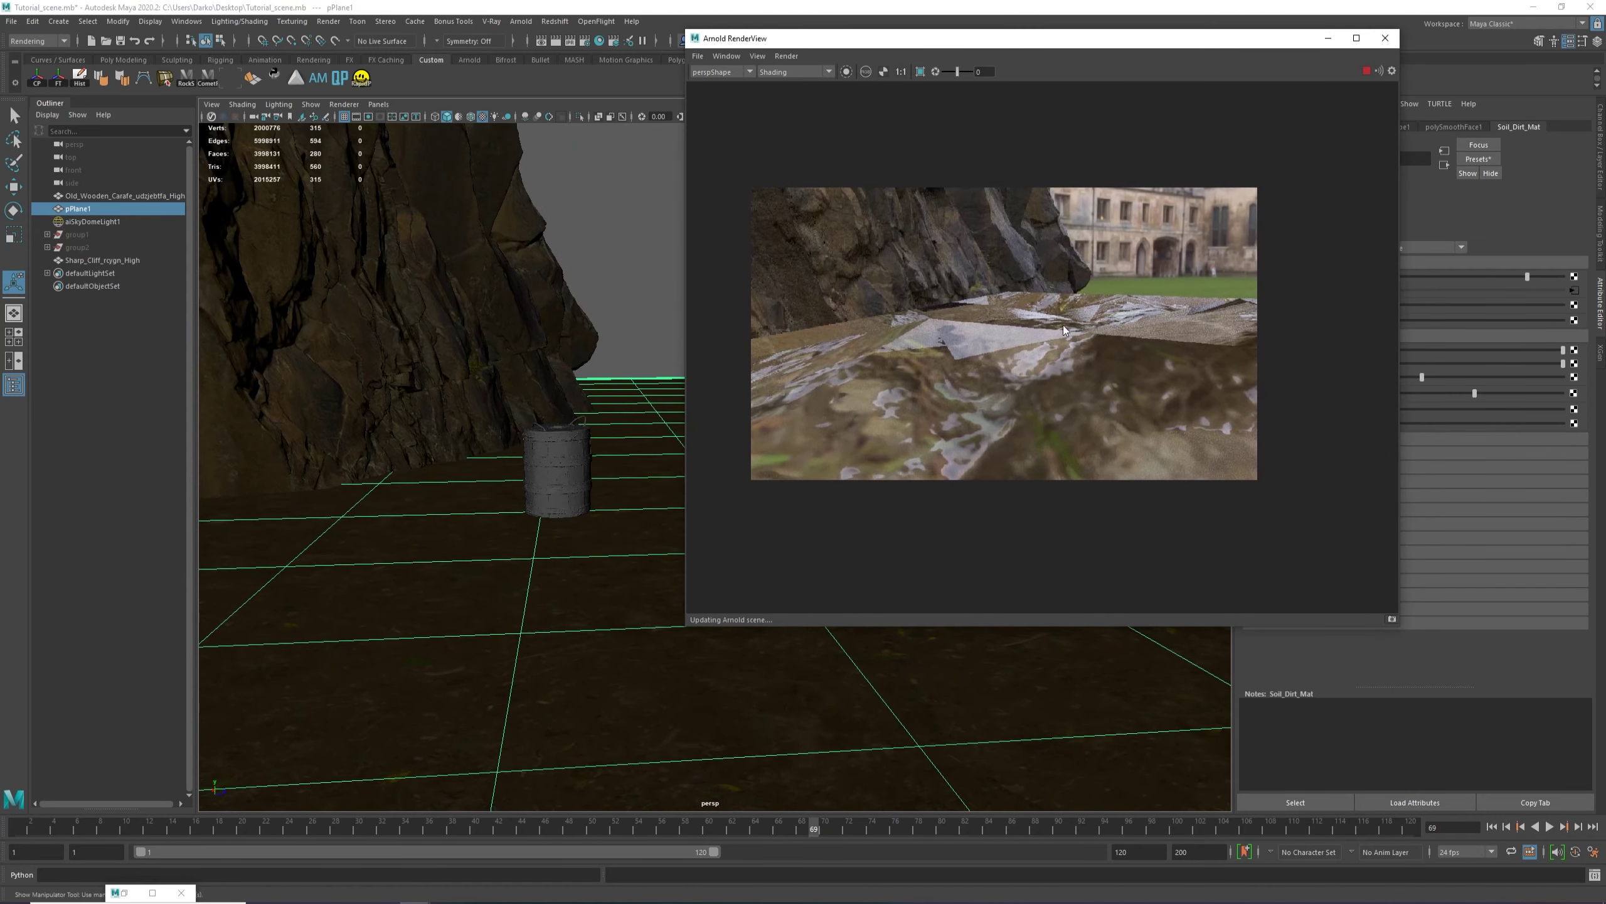
scroll(1043, 327, down, 2)
scroll(1037, 325, up, 2)
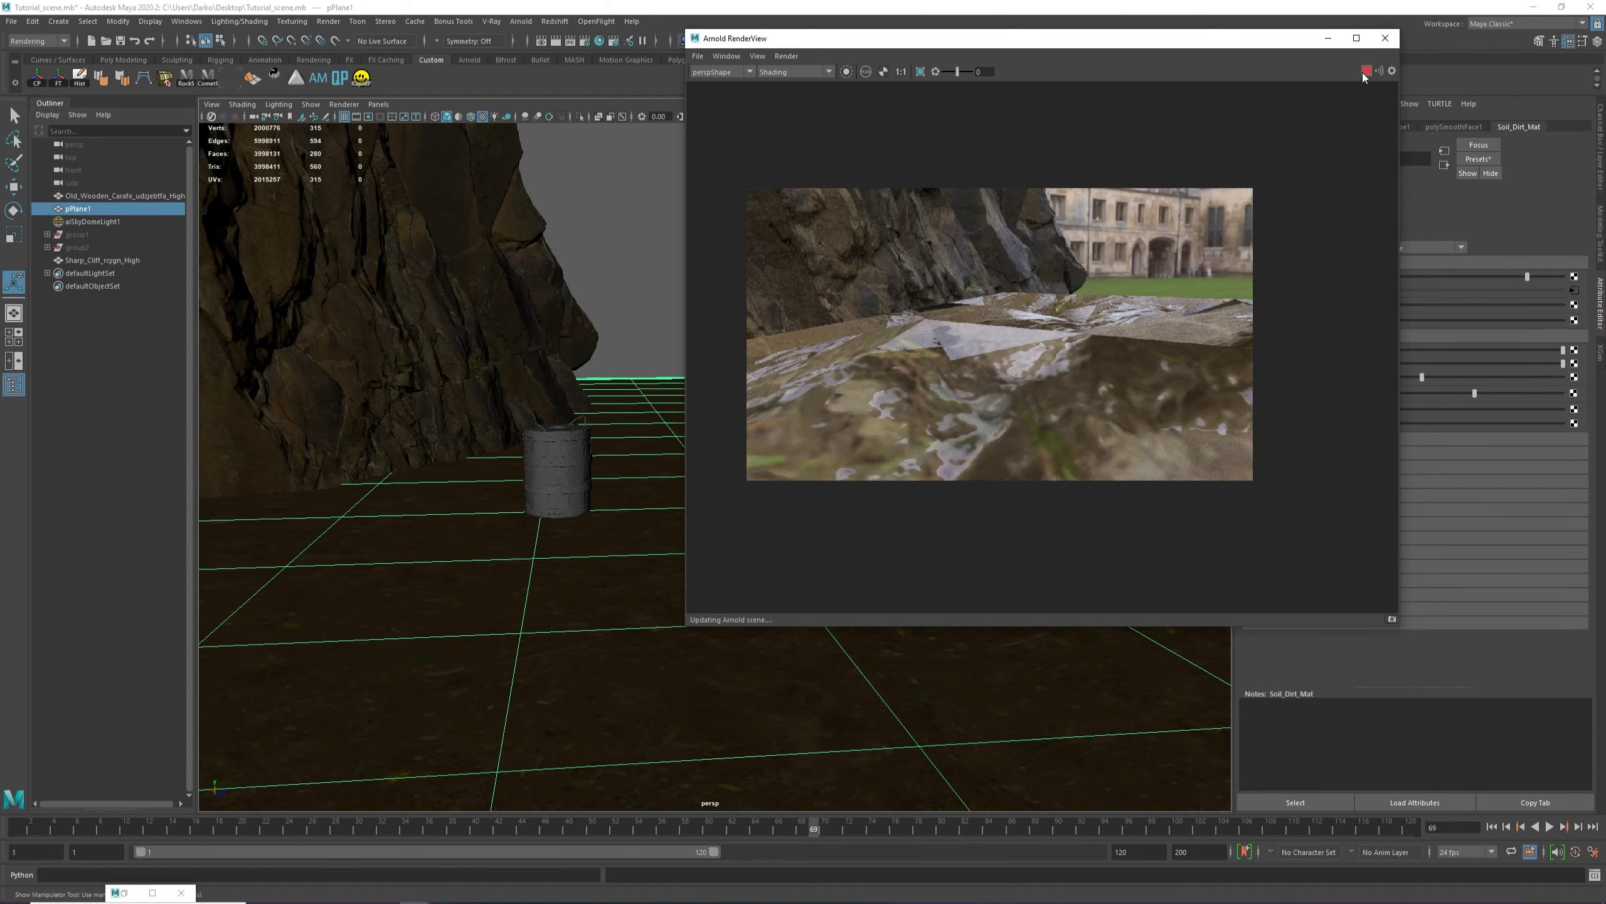
drag(1257, 43, 1103, 63)
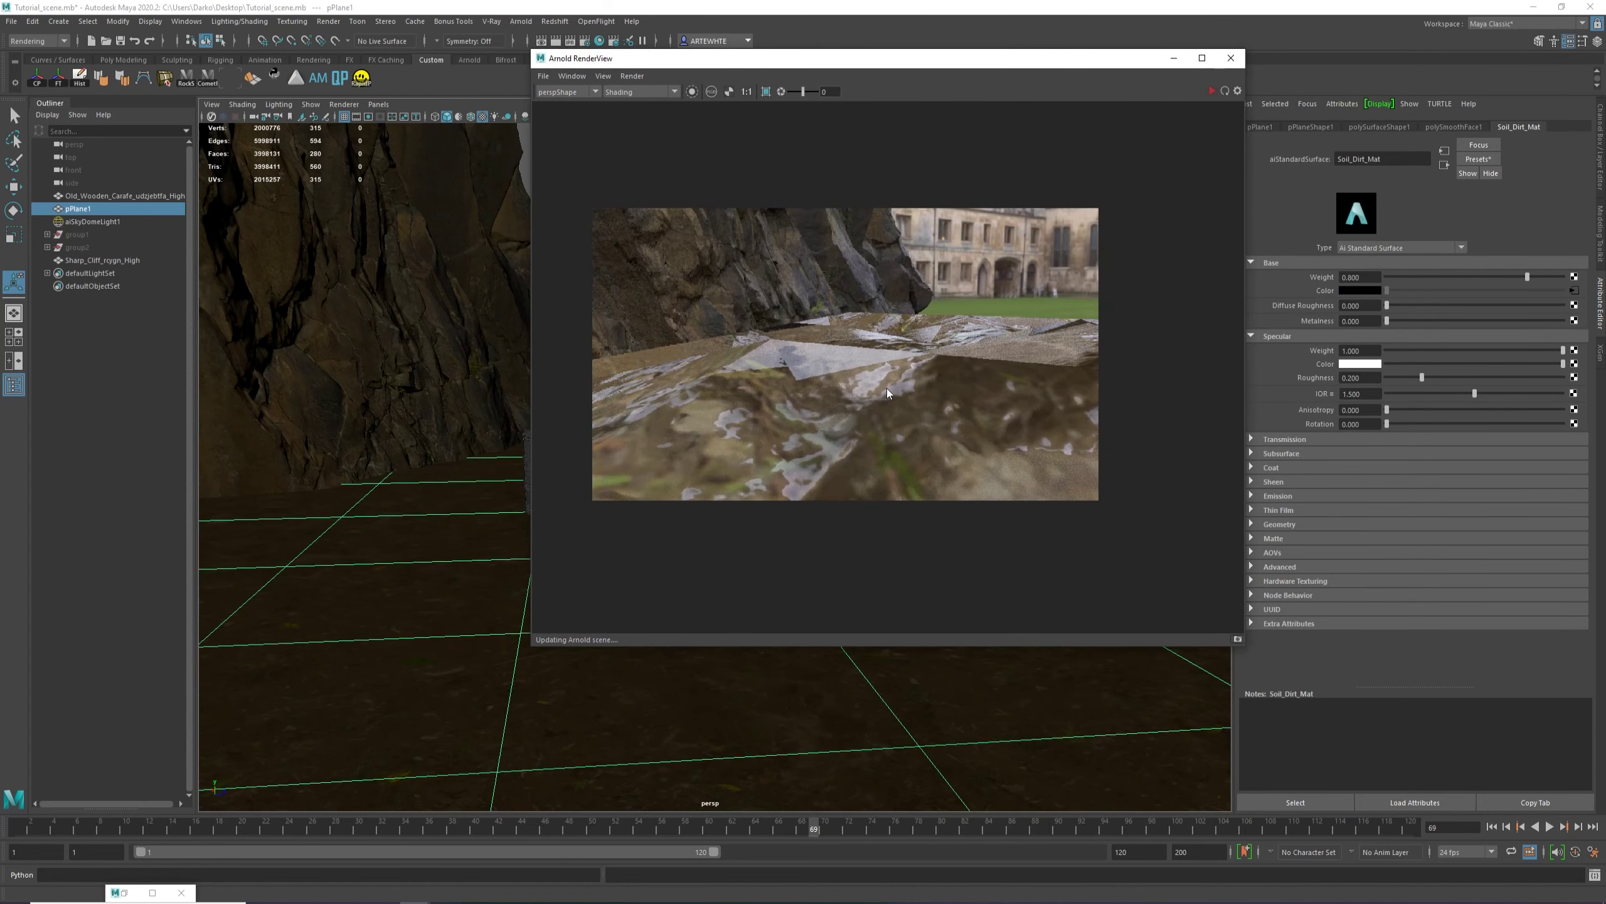
drag(632, 60, 664, 112)
Flush all Arnold caches and update the full scene in the render view.
click(534, 23)
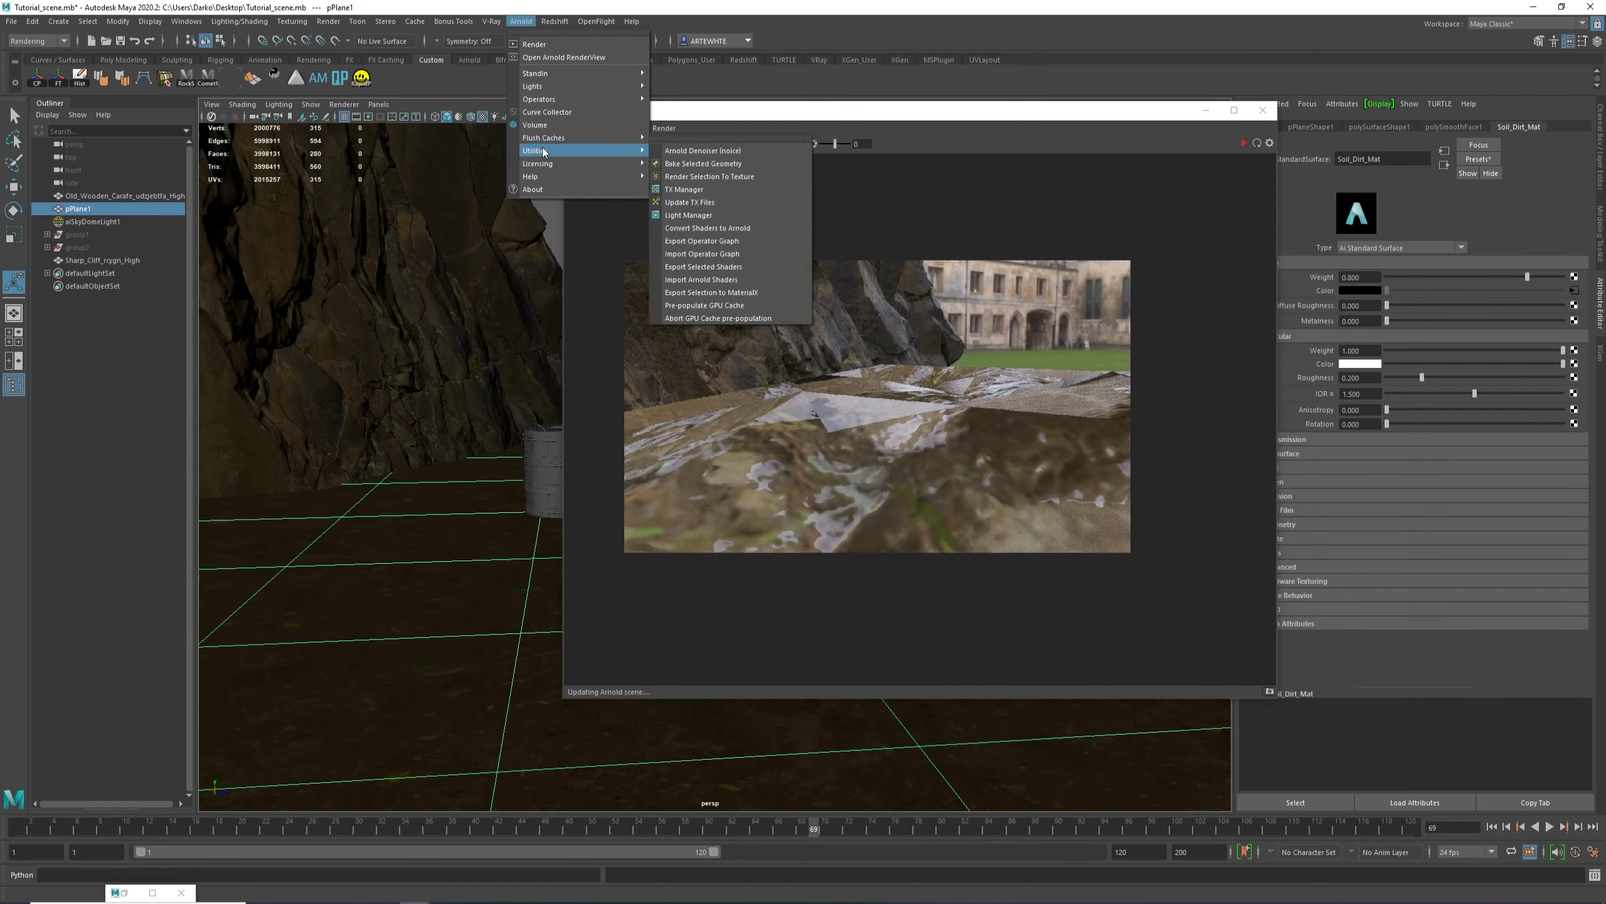
mouse_move(536, 152)
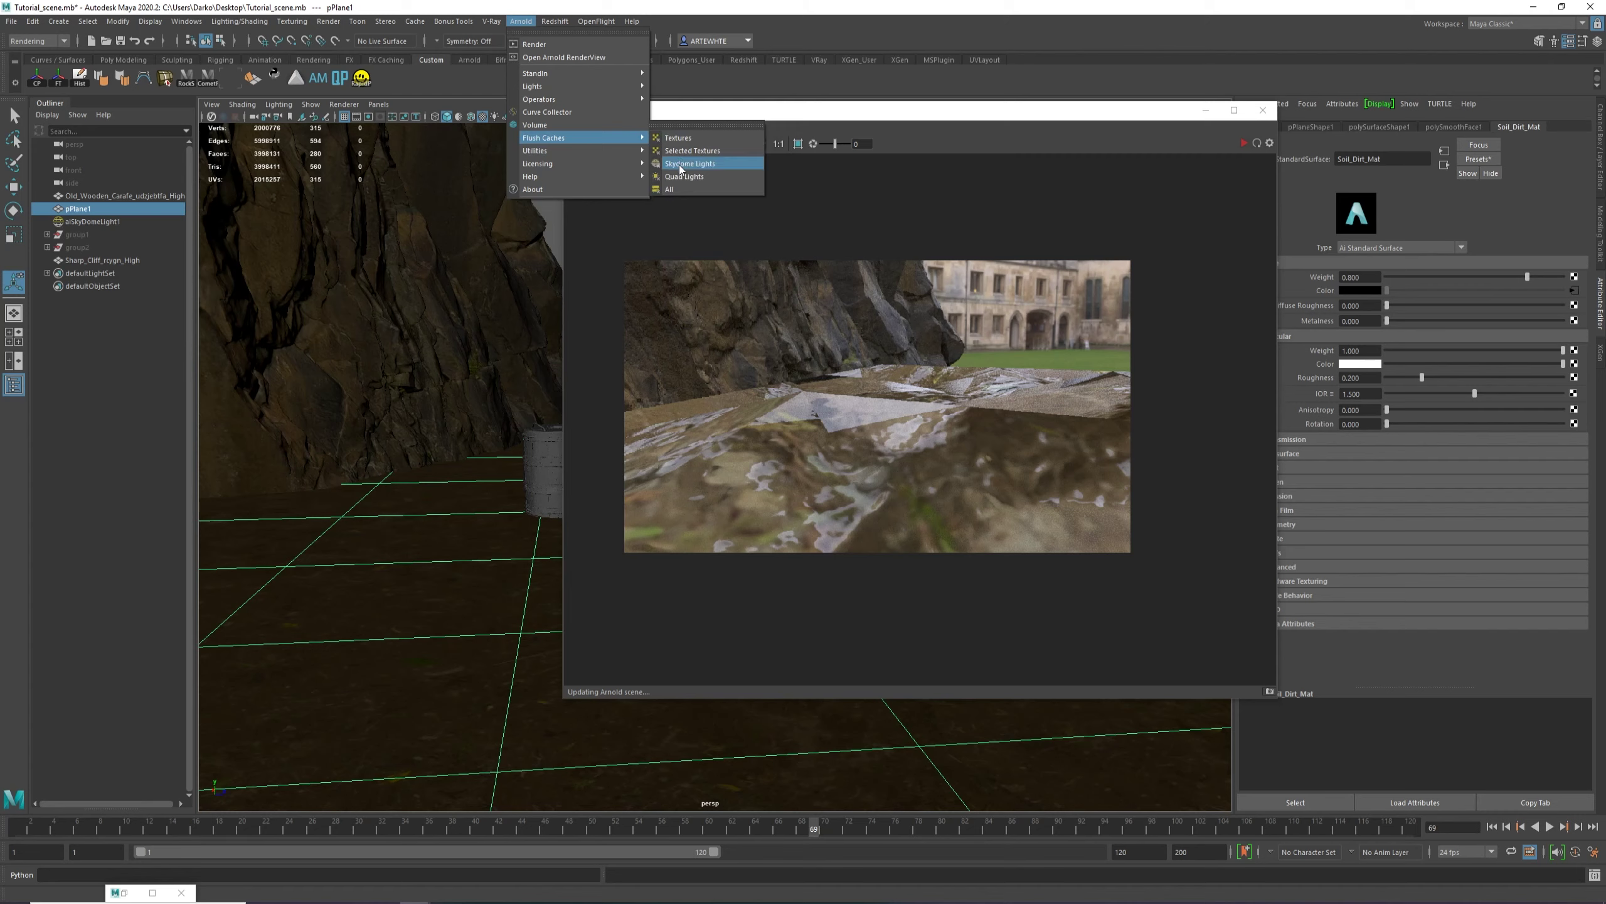
click(681, 189)
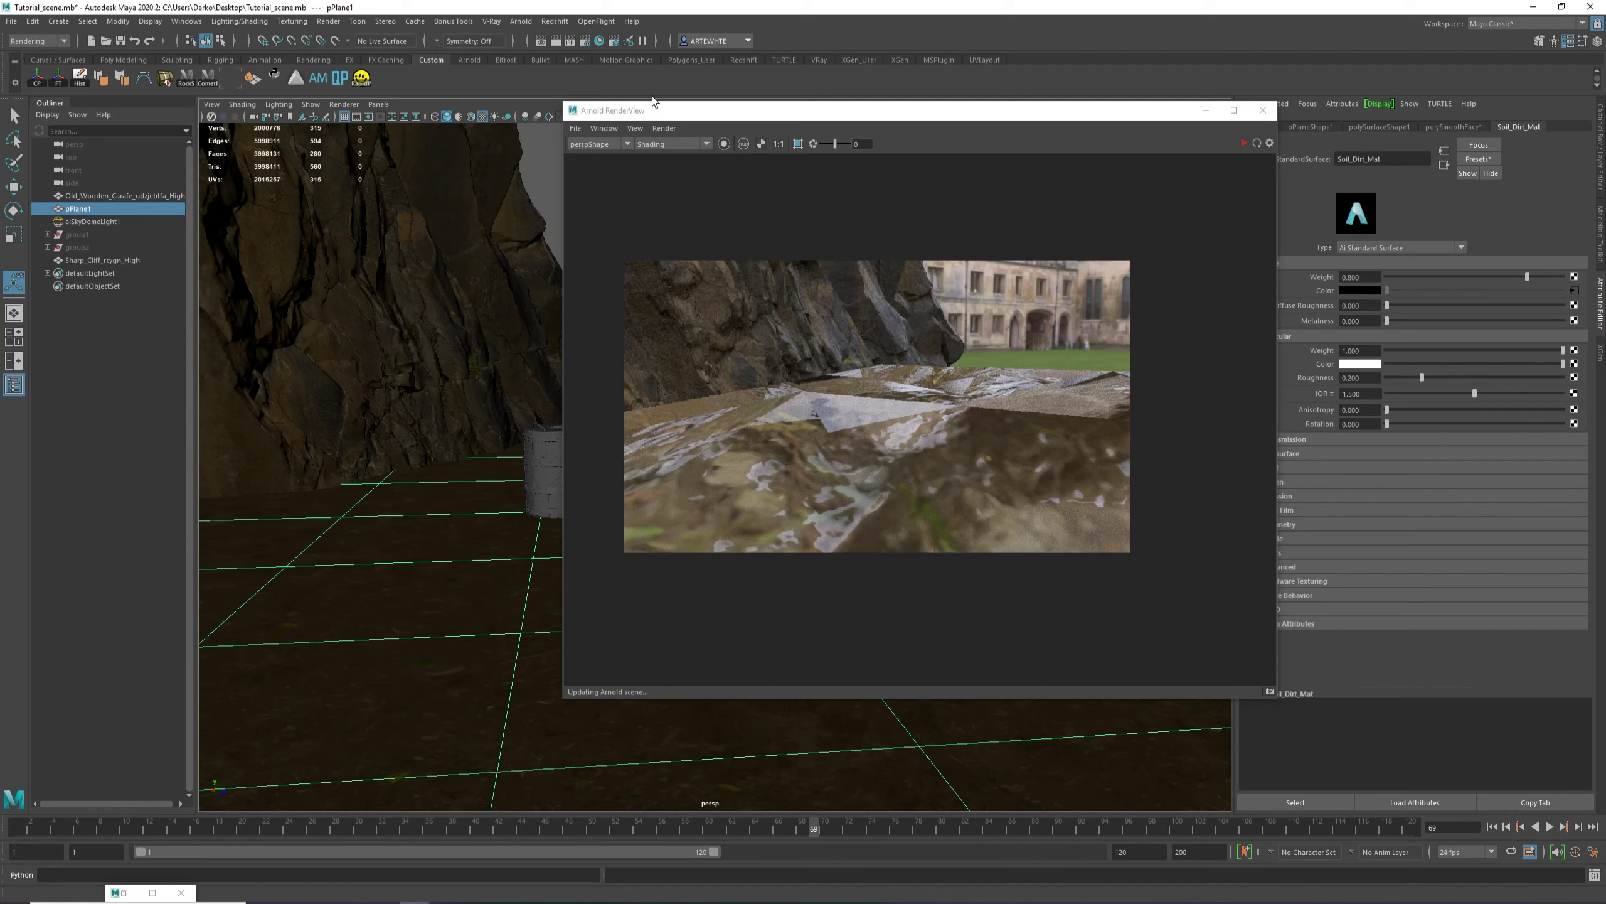
click(663, 129)
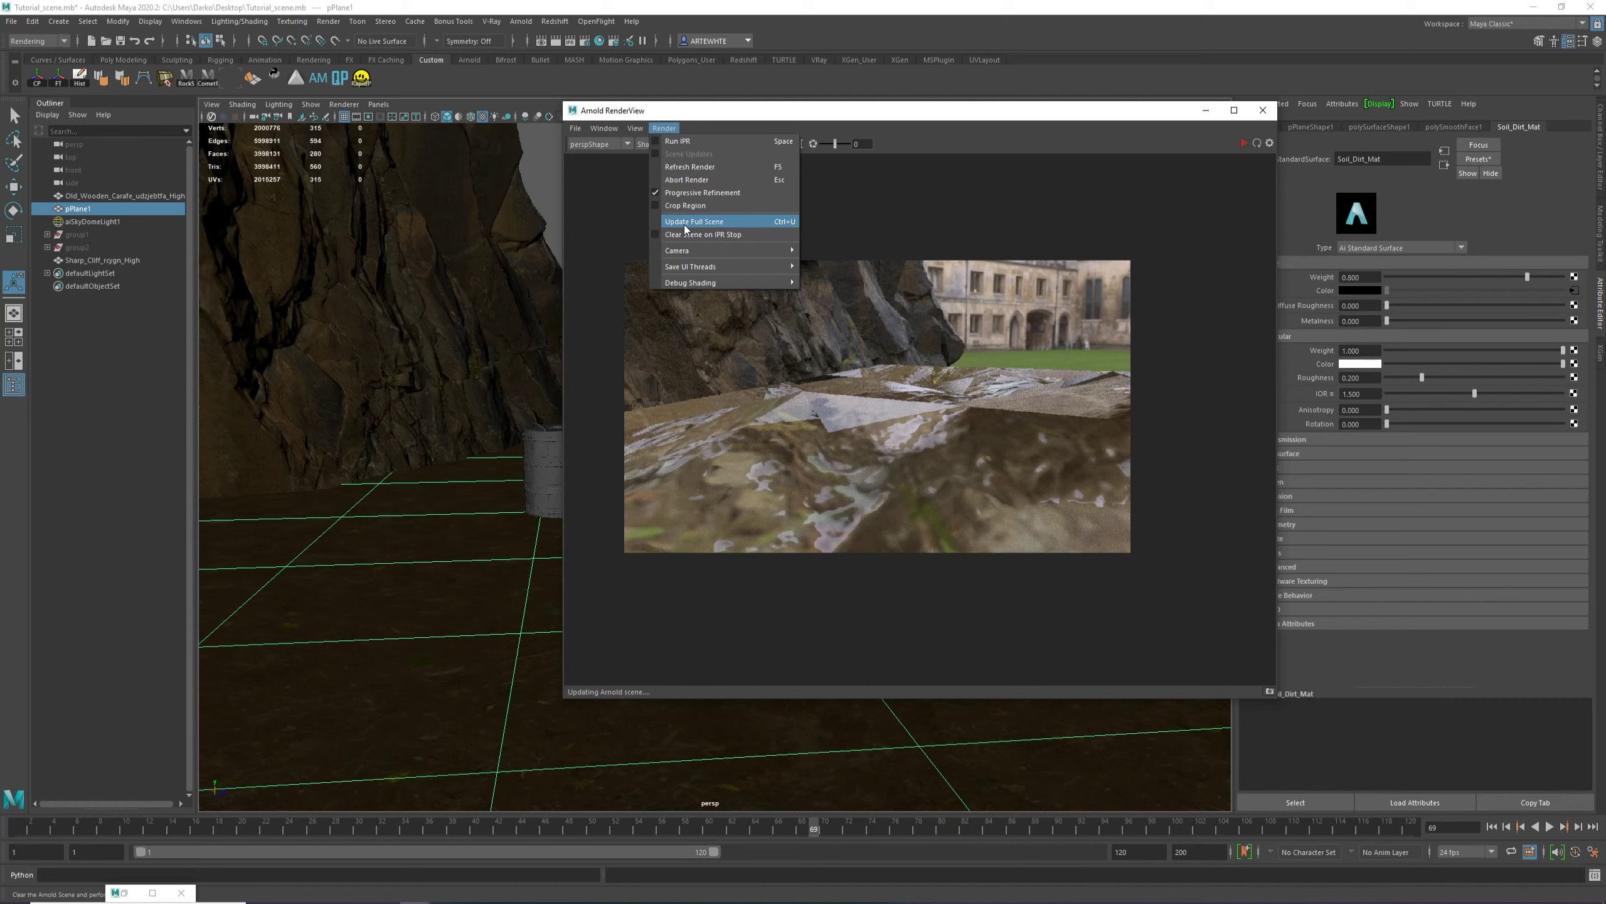
click(684, 221)
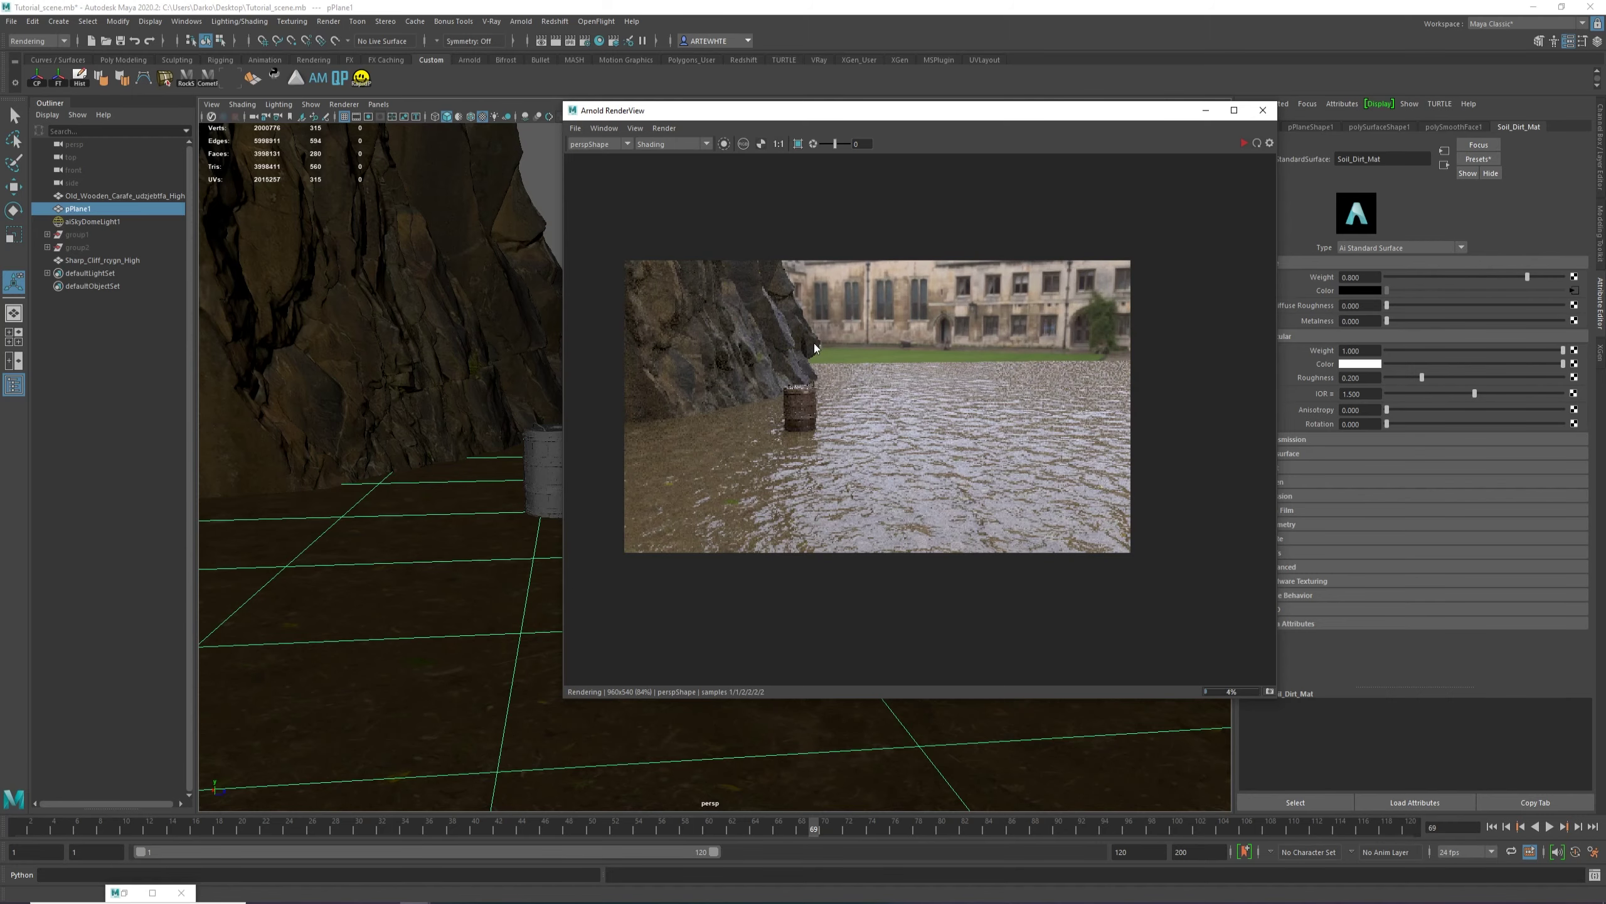
scroll(825, 418, up, 2)
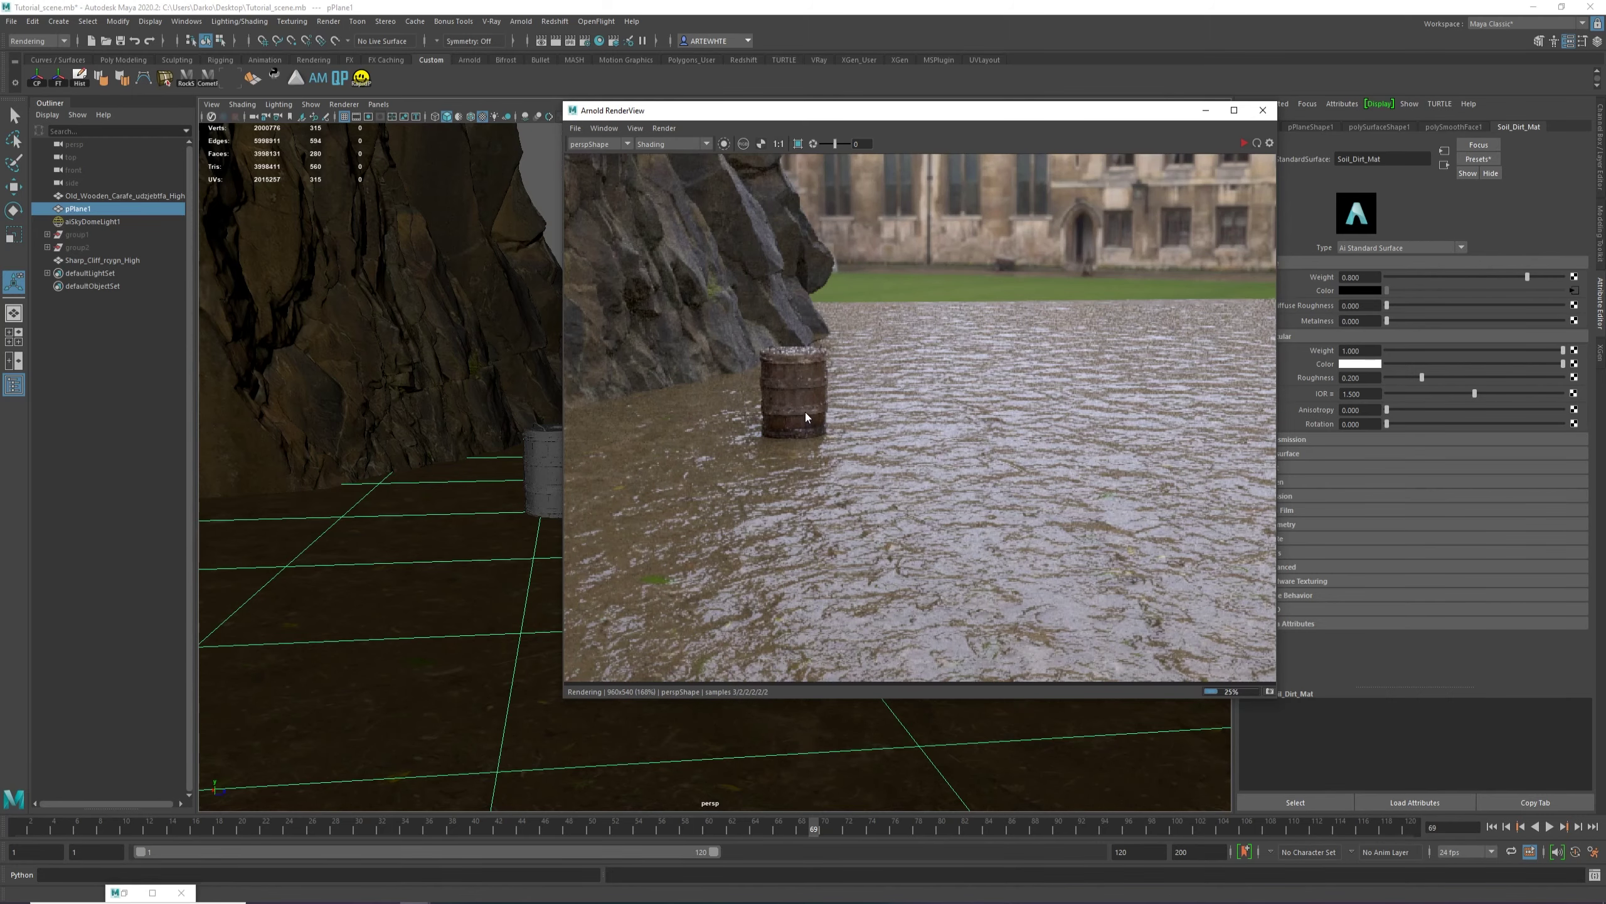
Bring the perspective view closer to the barrel and restart the IPR render with that framing.
drag(876, 110, 948, 73)
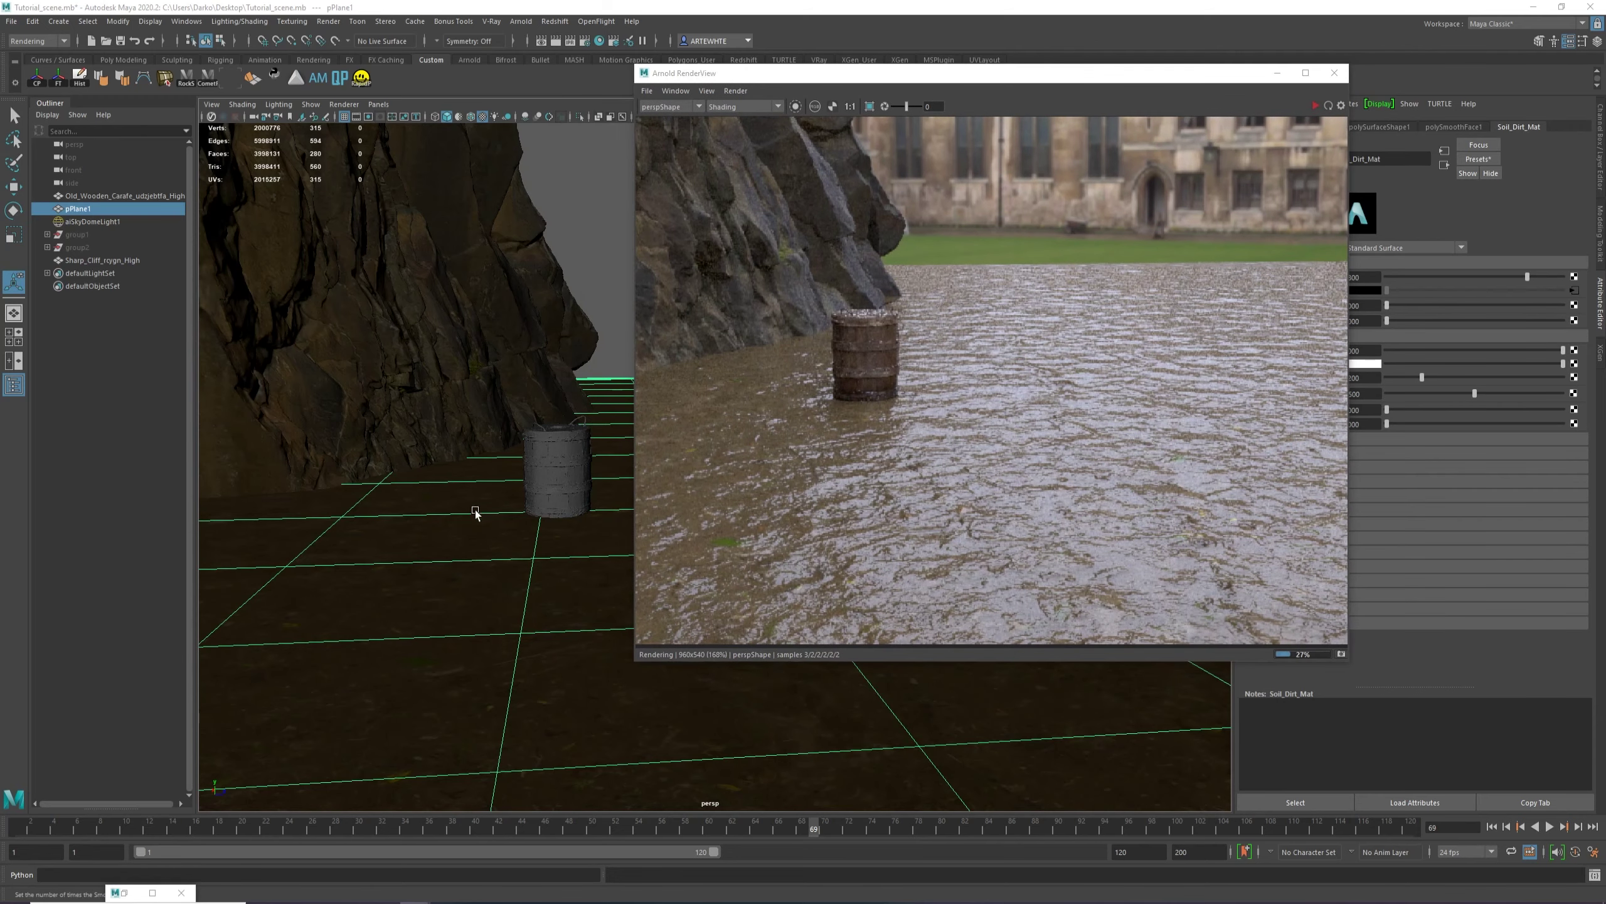
alt+right_drag(738, 587, 442, 518)
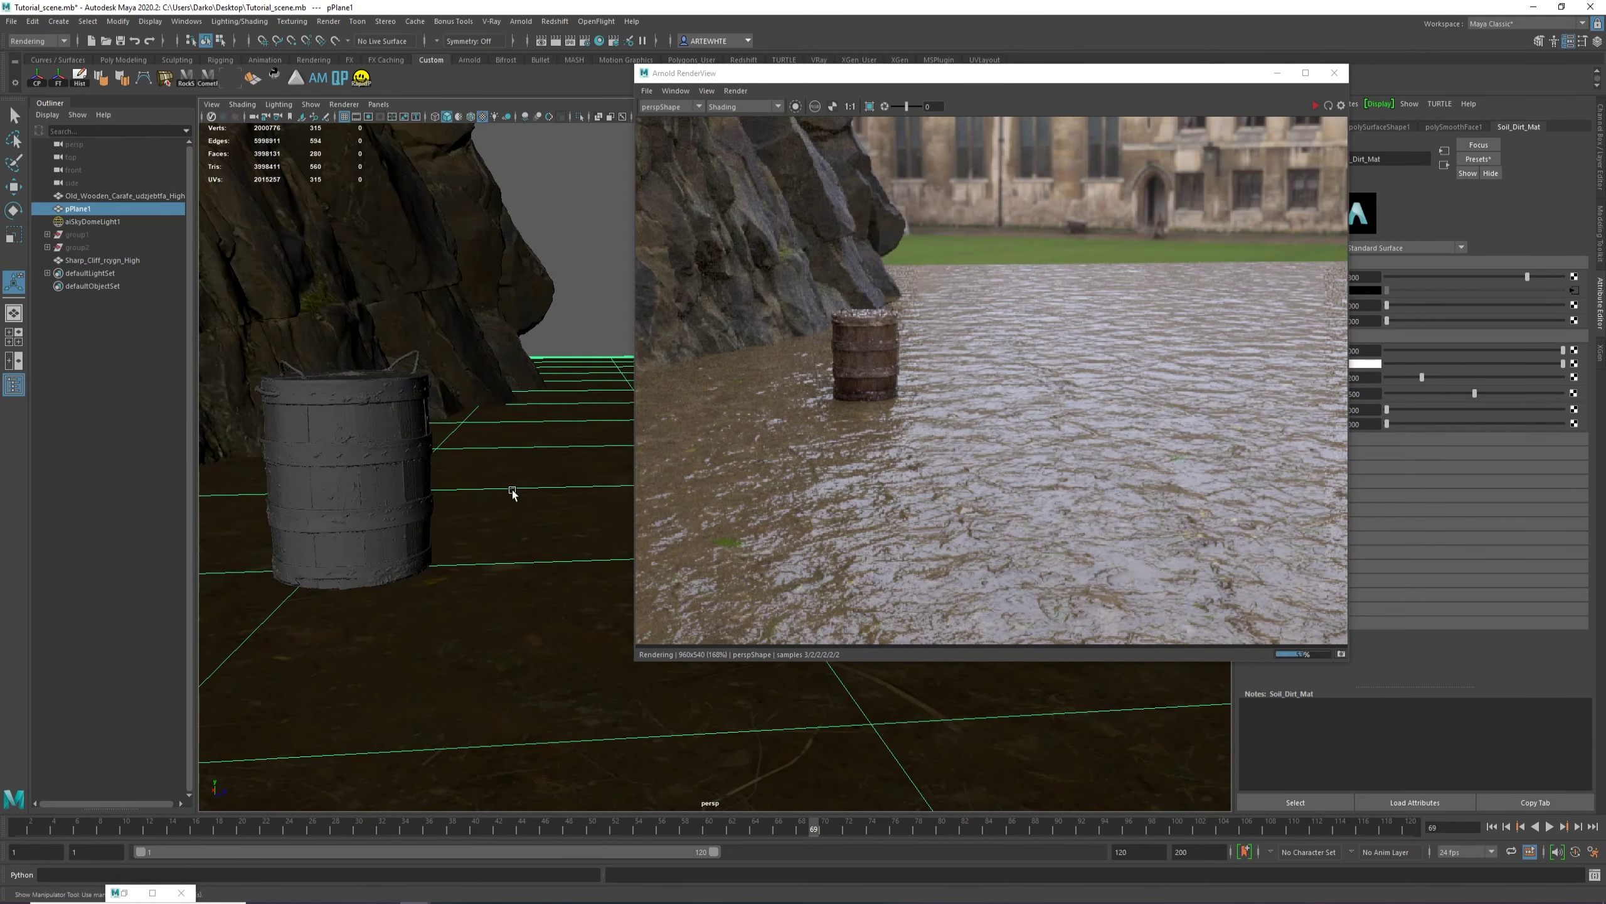
alt+drag(520, 492, 484, 456)
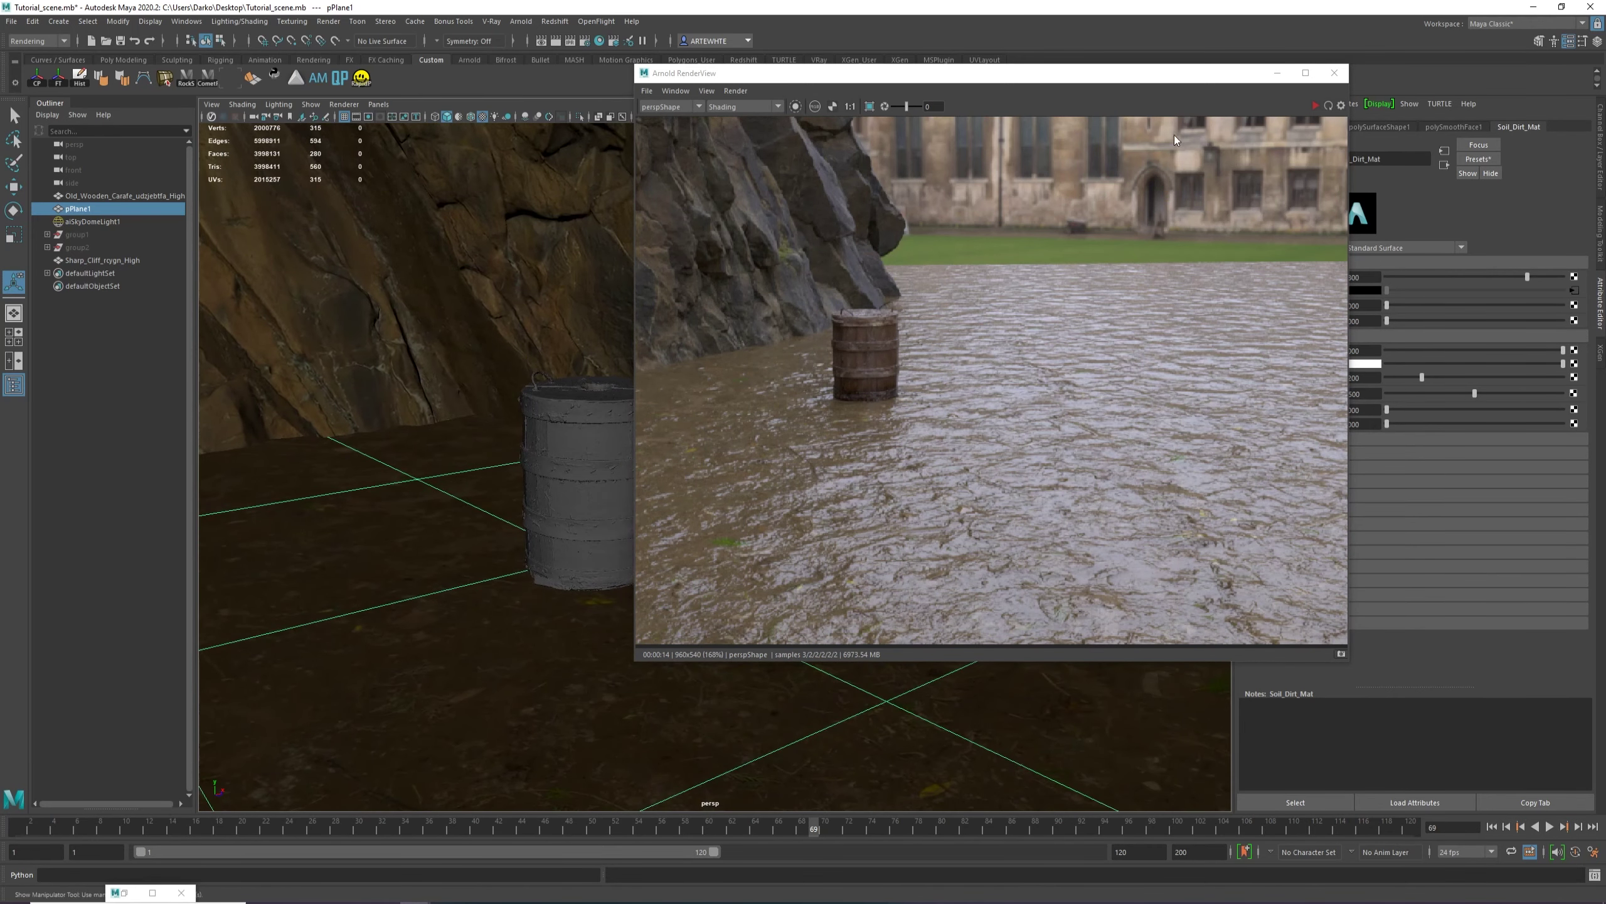
click(1313, 100)
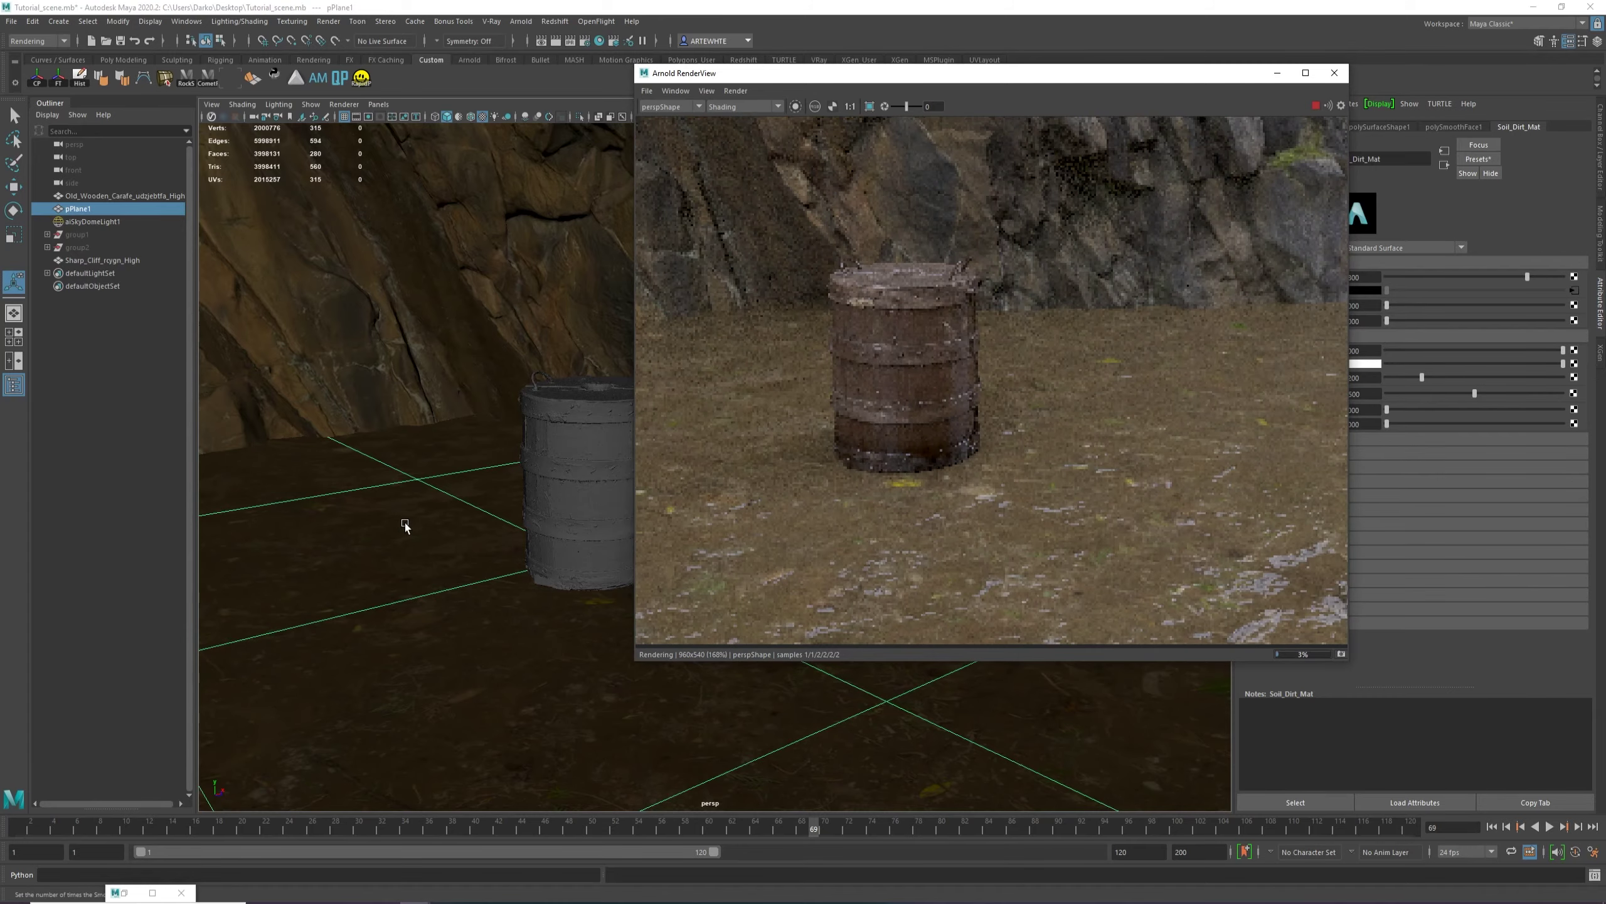
Examine the rendered barrel and wet ground from several angles and zoom levels, and stop the render.
alt+drag(402, 527, 438, 493)
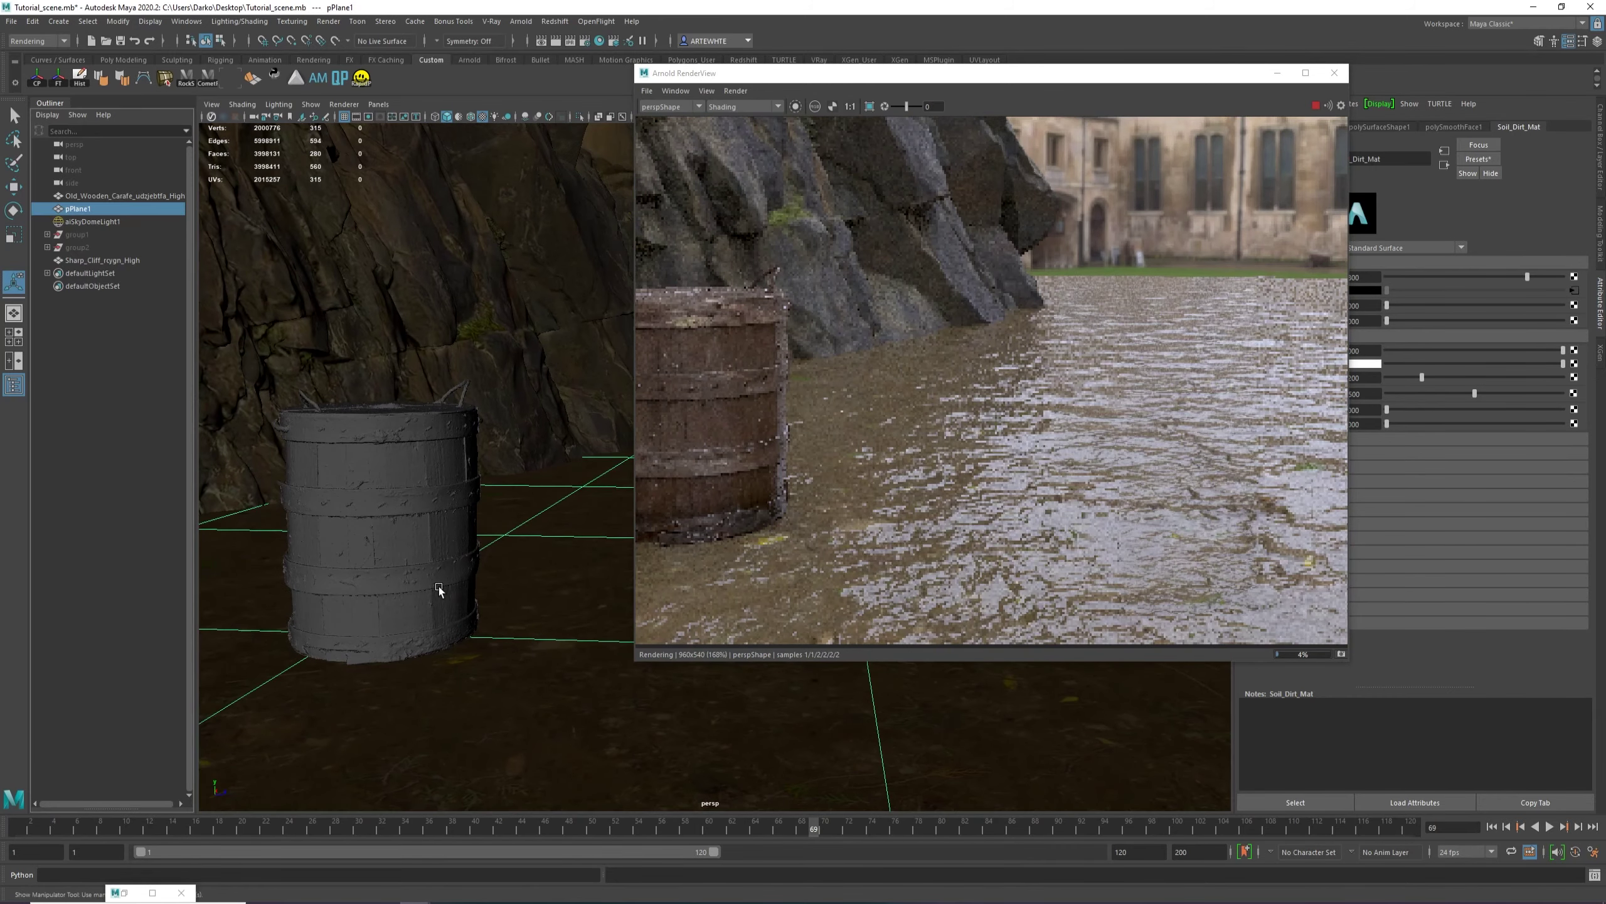
mouse_move(322, 556)
alt+mouse_down()
mouse_move(302, 553)
mouse_move(351, 563)
mouse_move(130, 560)
mouse_move(313, 567)
mouse_move(297, 563)
alt+mouse_up()
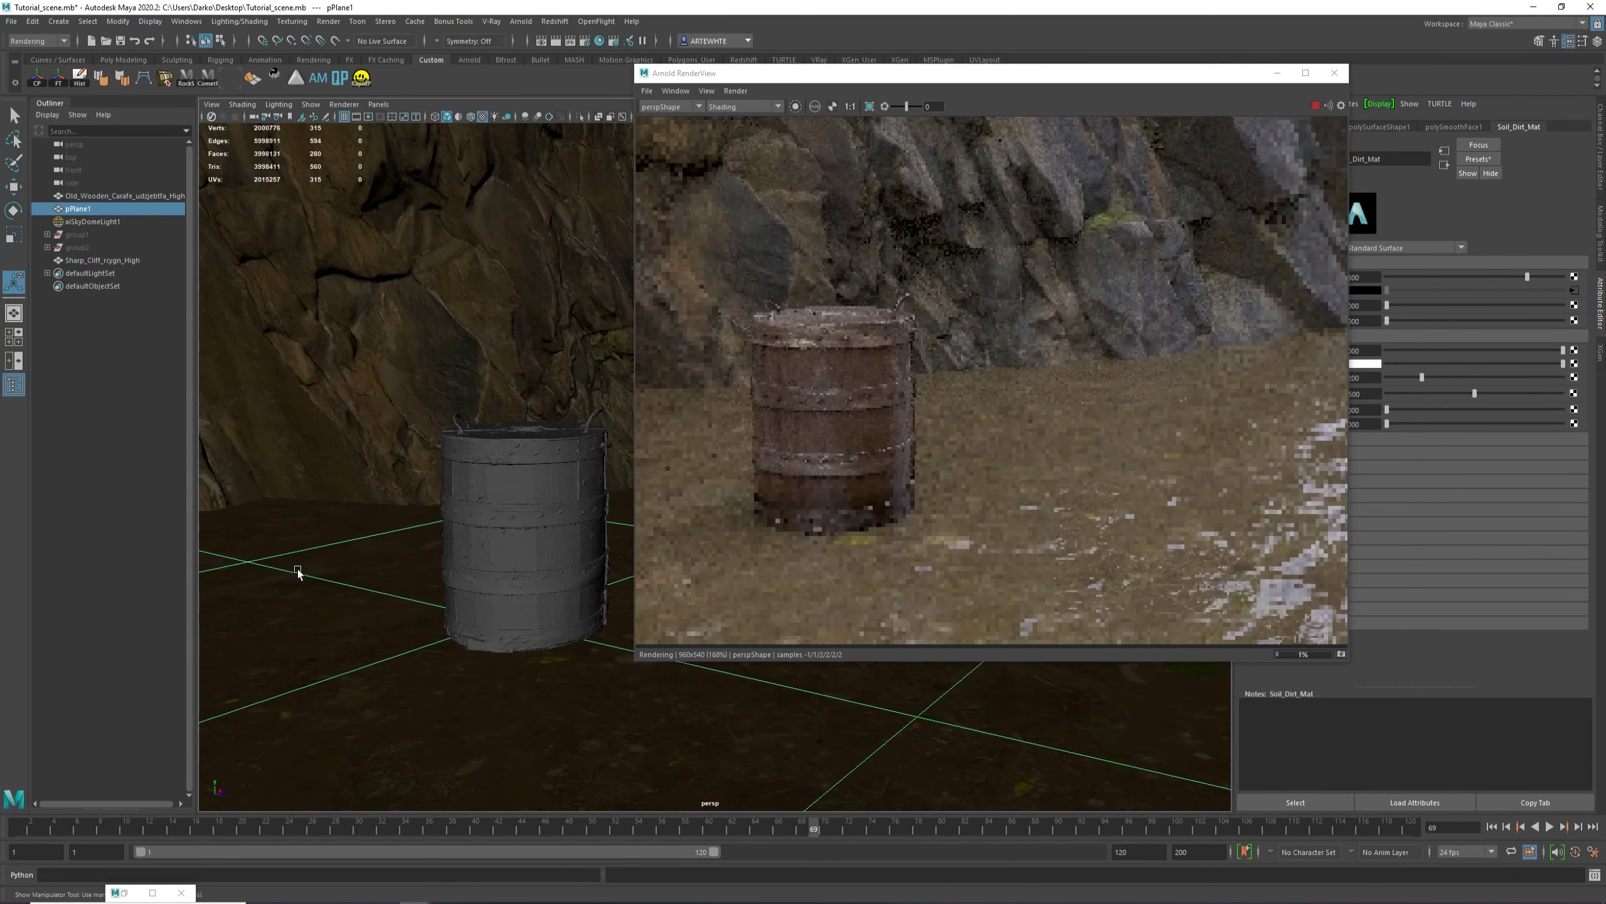
scroll(825, 412, up, 2)
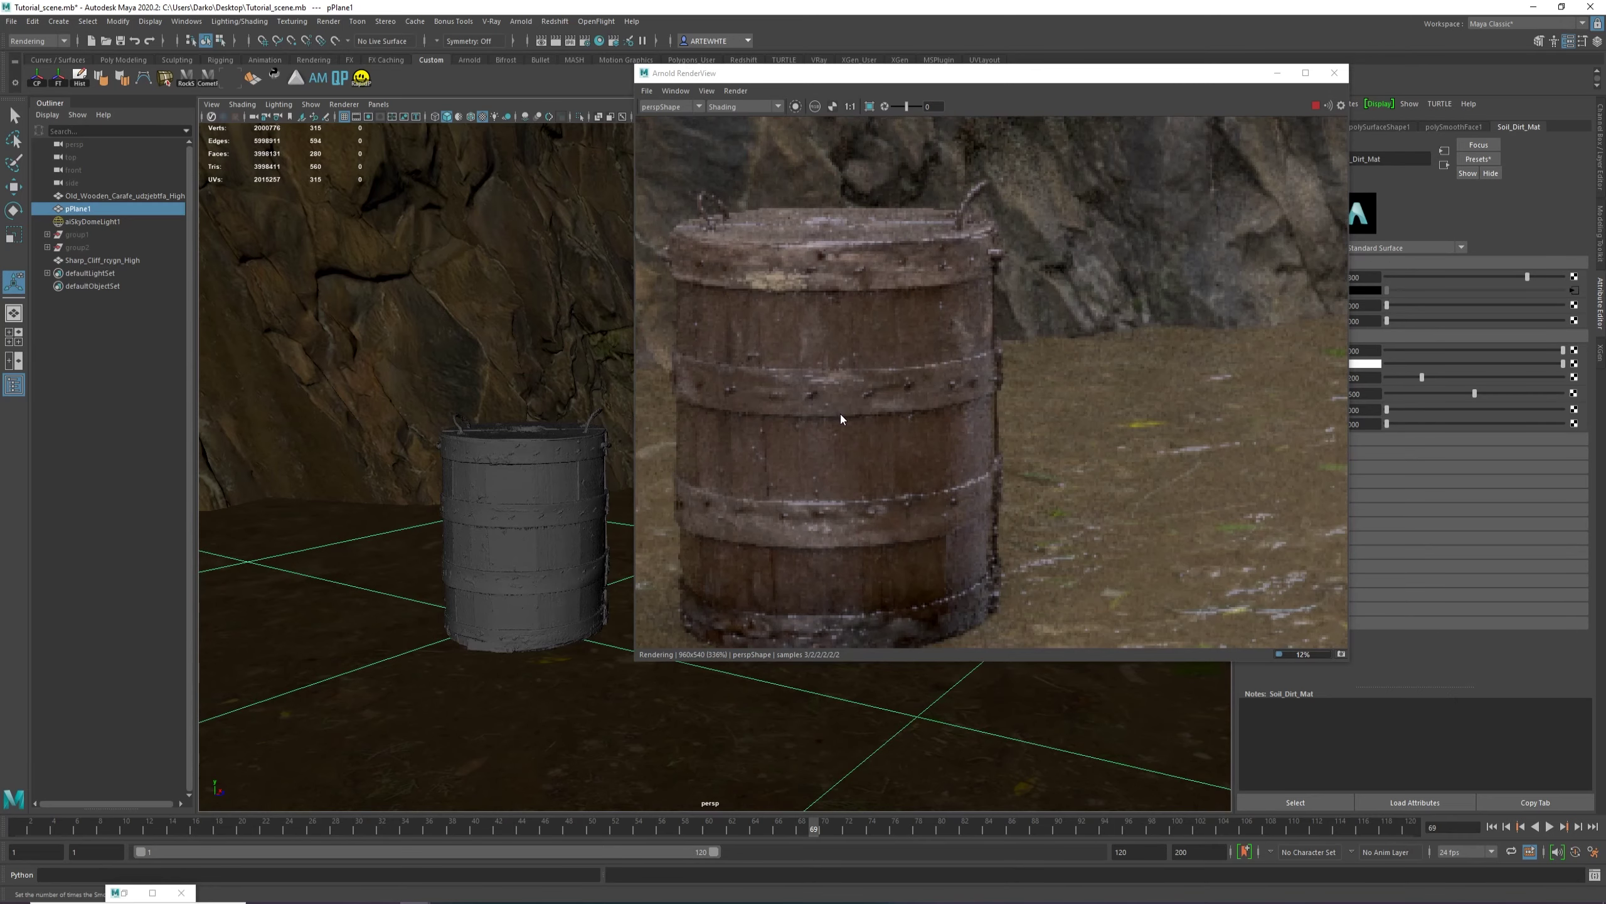
scroll(841, 415, down, 4)
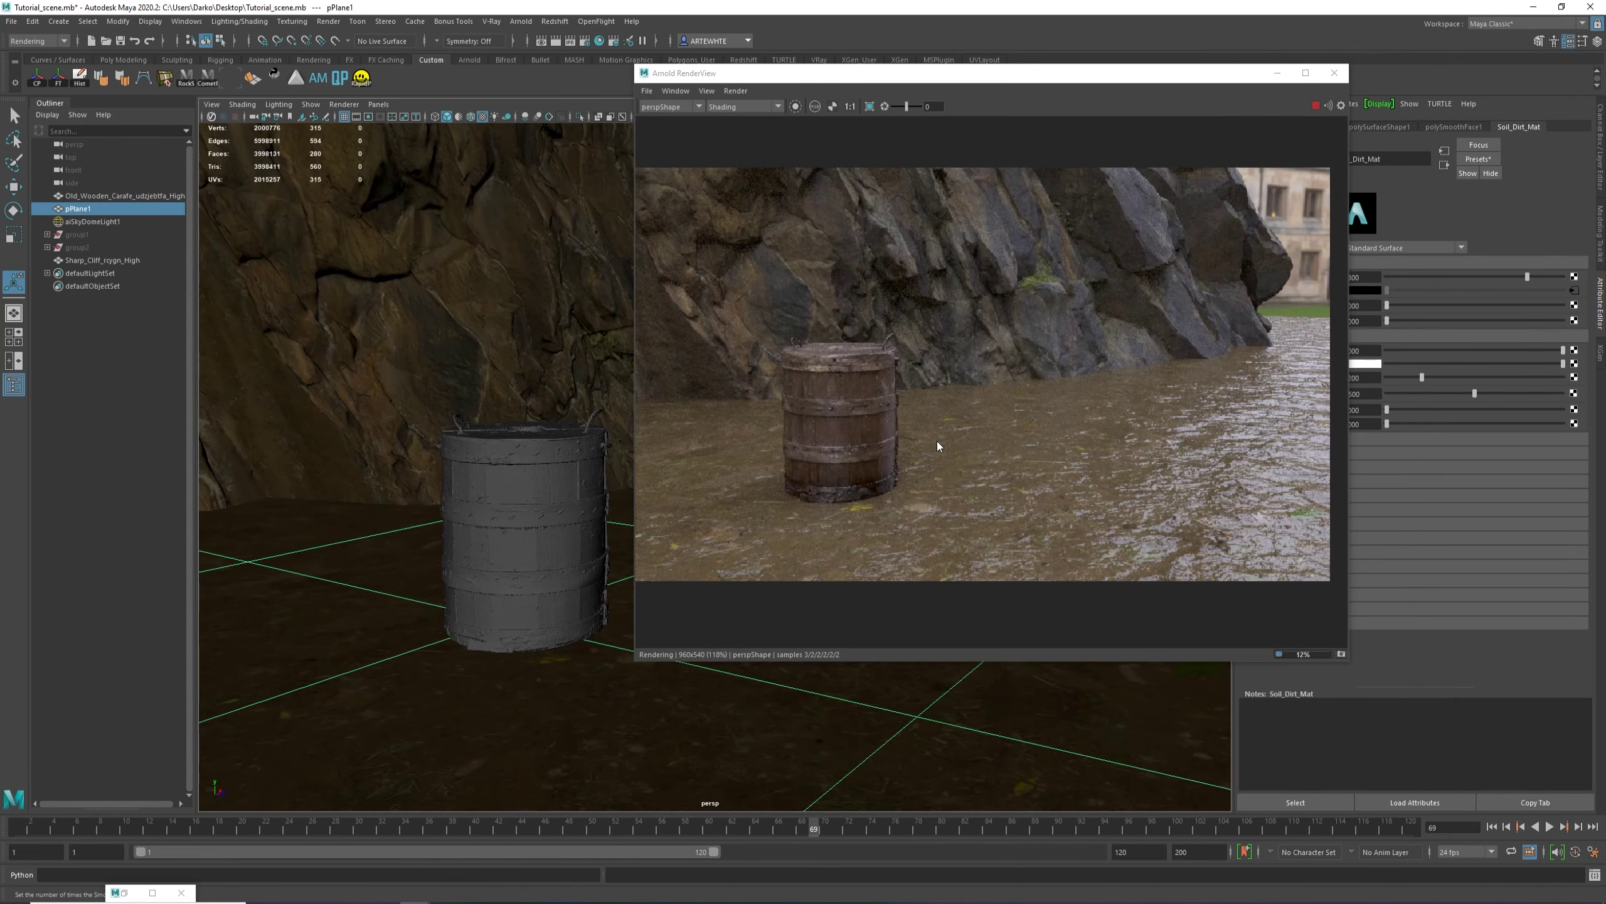
scroll(841, 453, up, 2)
scroll(851, 454, down, 4)
scroll(1027, 527, up, 3)
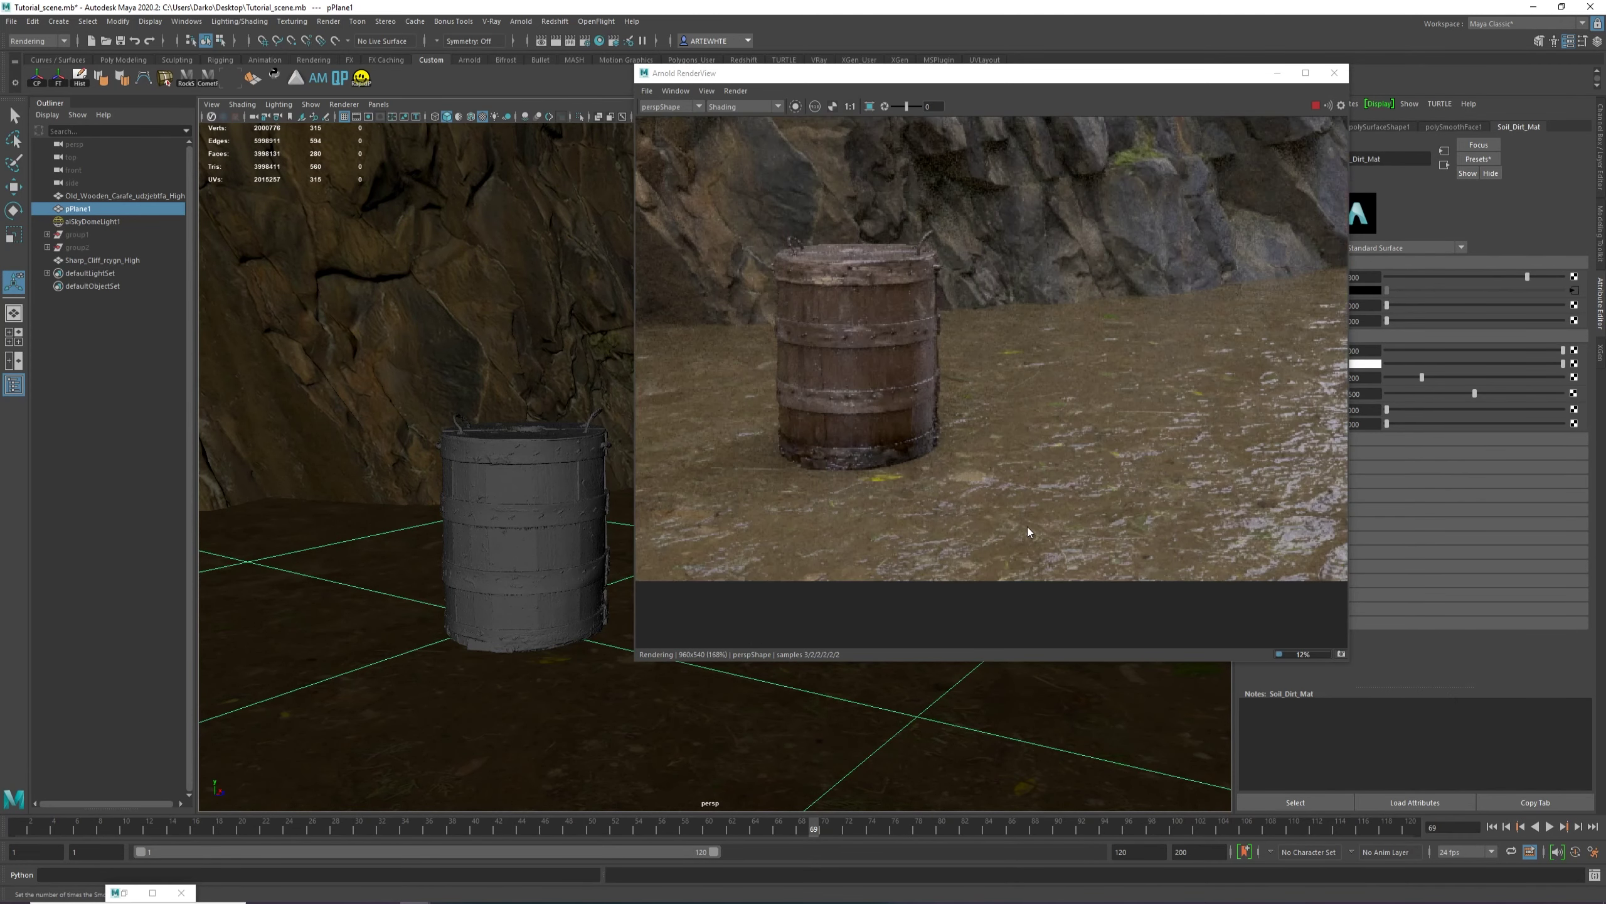
scroll(977, 511, down, 1)
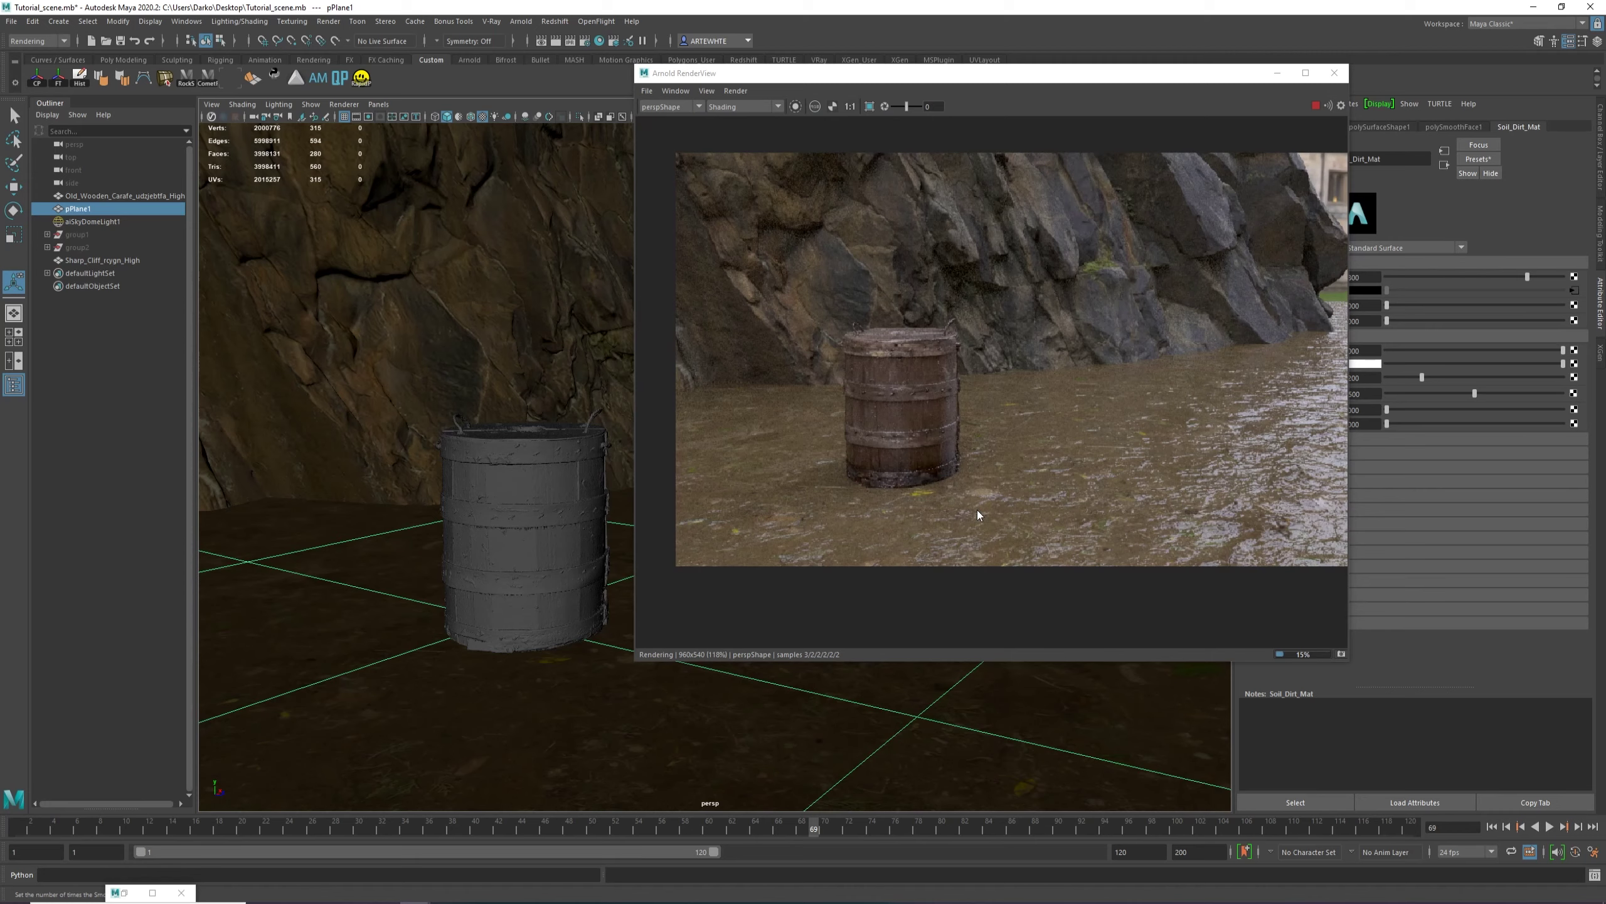
click(1315, 106)
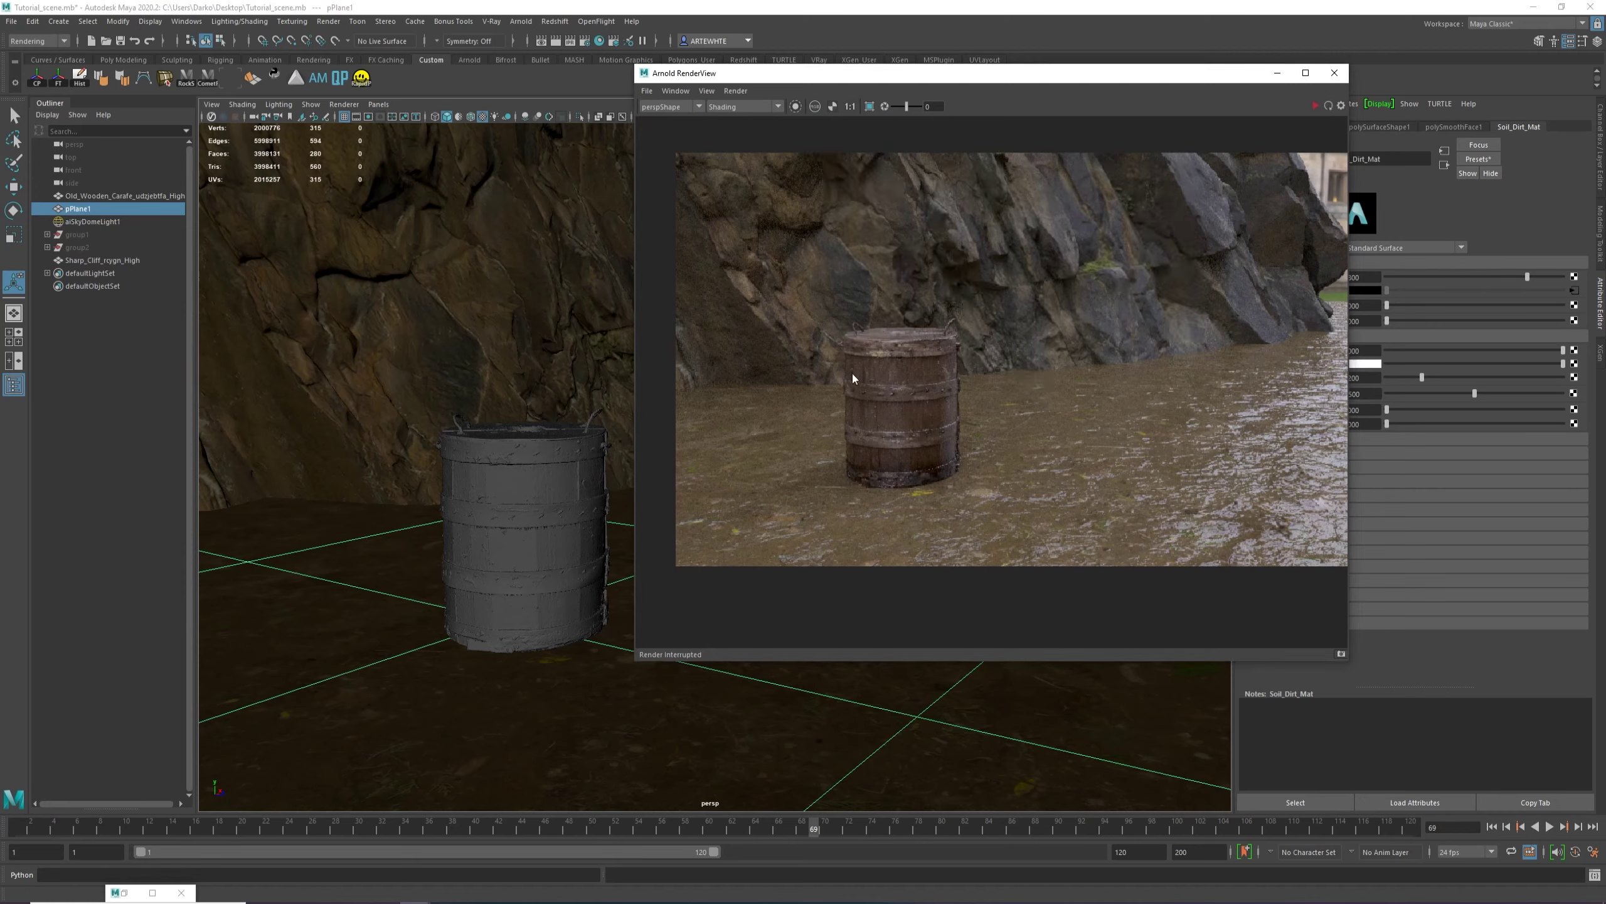
Open the Hypershade and place the albedo texture node beside Soil_Dirt_Mat's base color input, with the purple normal node below it.
click(600, 41)
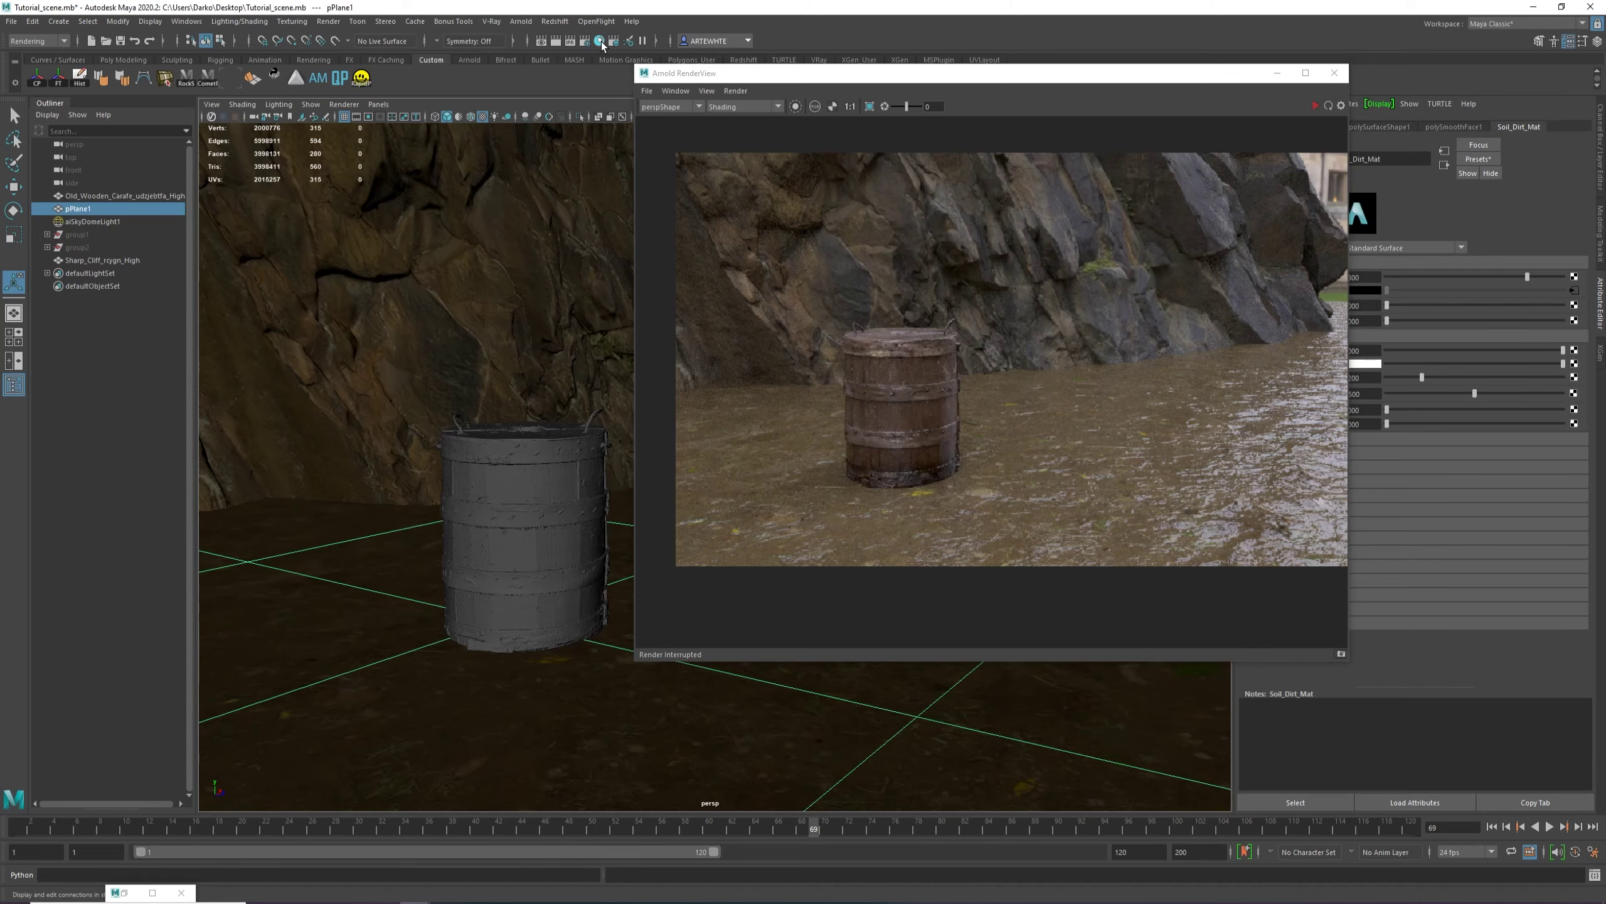
scroll(494, 434, down, 2)
alt+middle_drag(406, 424, 421, 500)
scroll(413, 440, up, 4)
drag(402, 417, 402, 627)
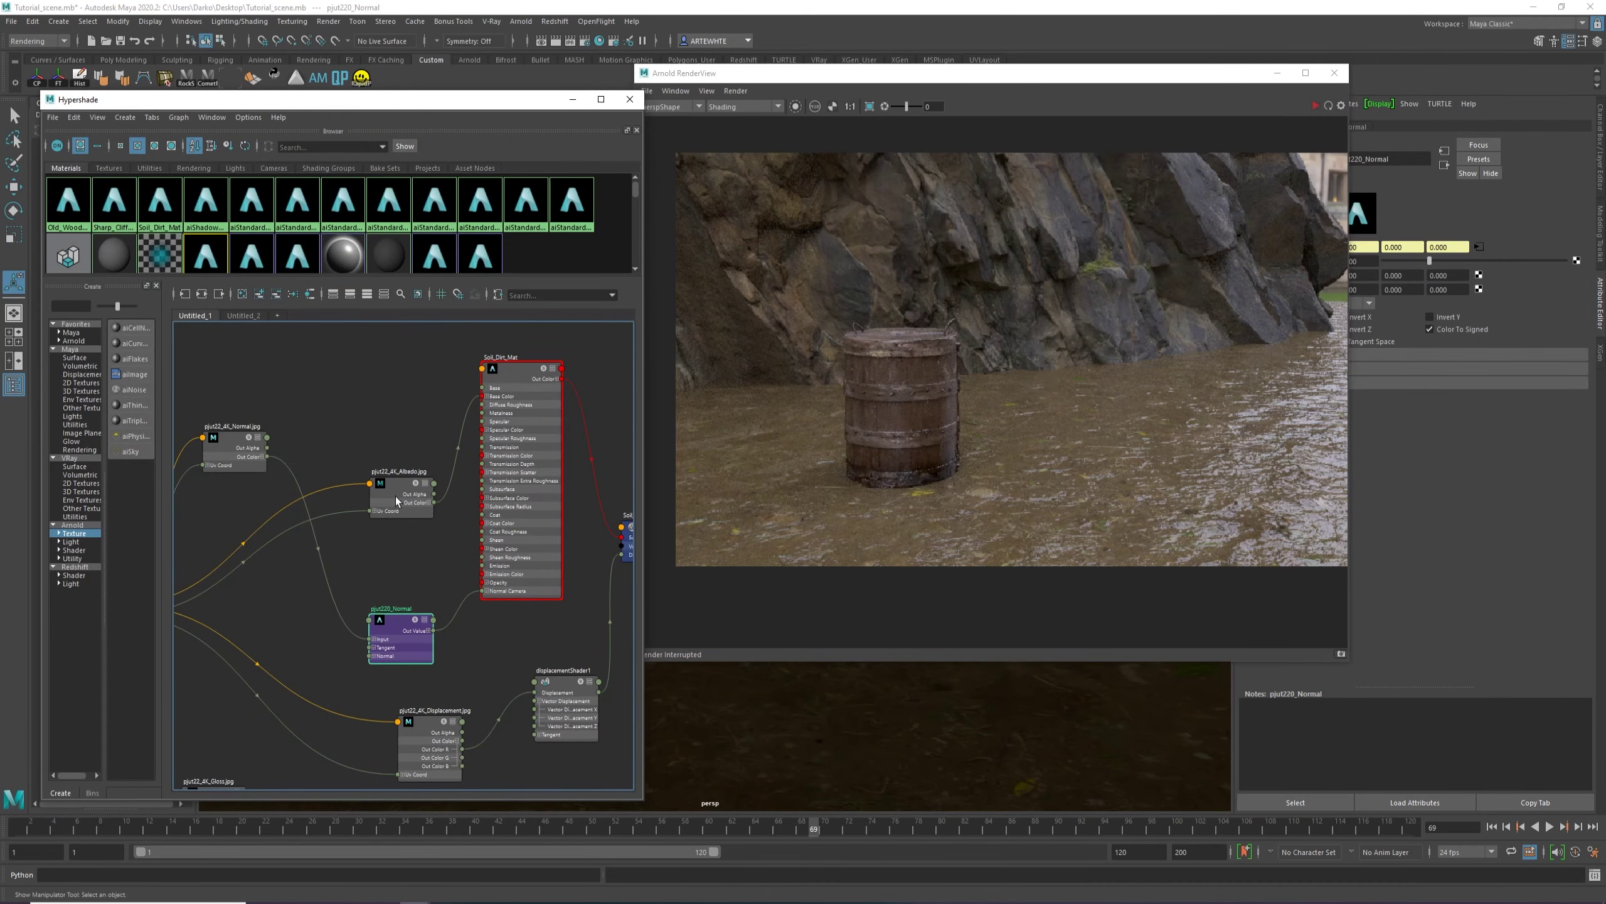
shift+drag(408, 478, 397, 380)
Line up the normal texture file node beside the purple normal node near the lower end of Soil_Dirt_Mat.
click(298, 471)
drag(386, 552, 406, 619)
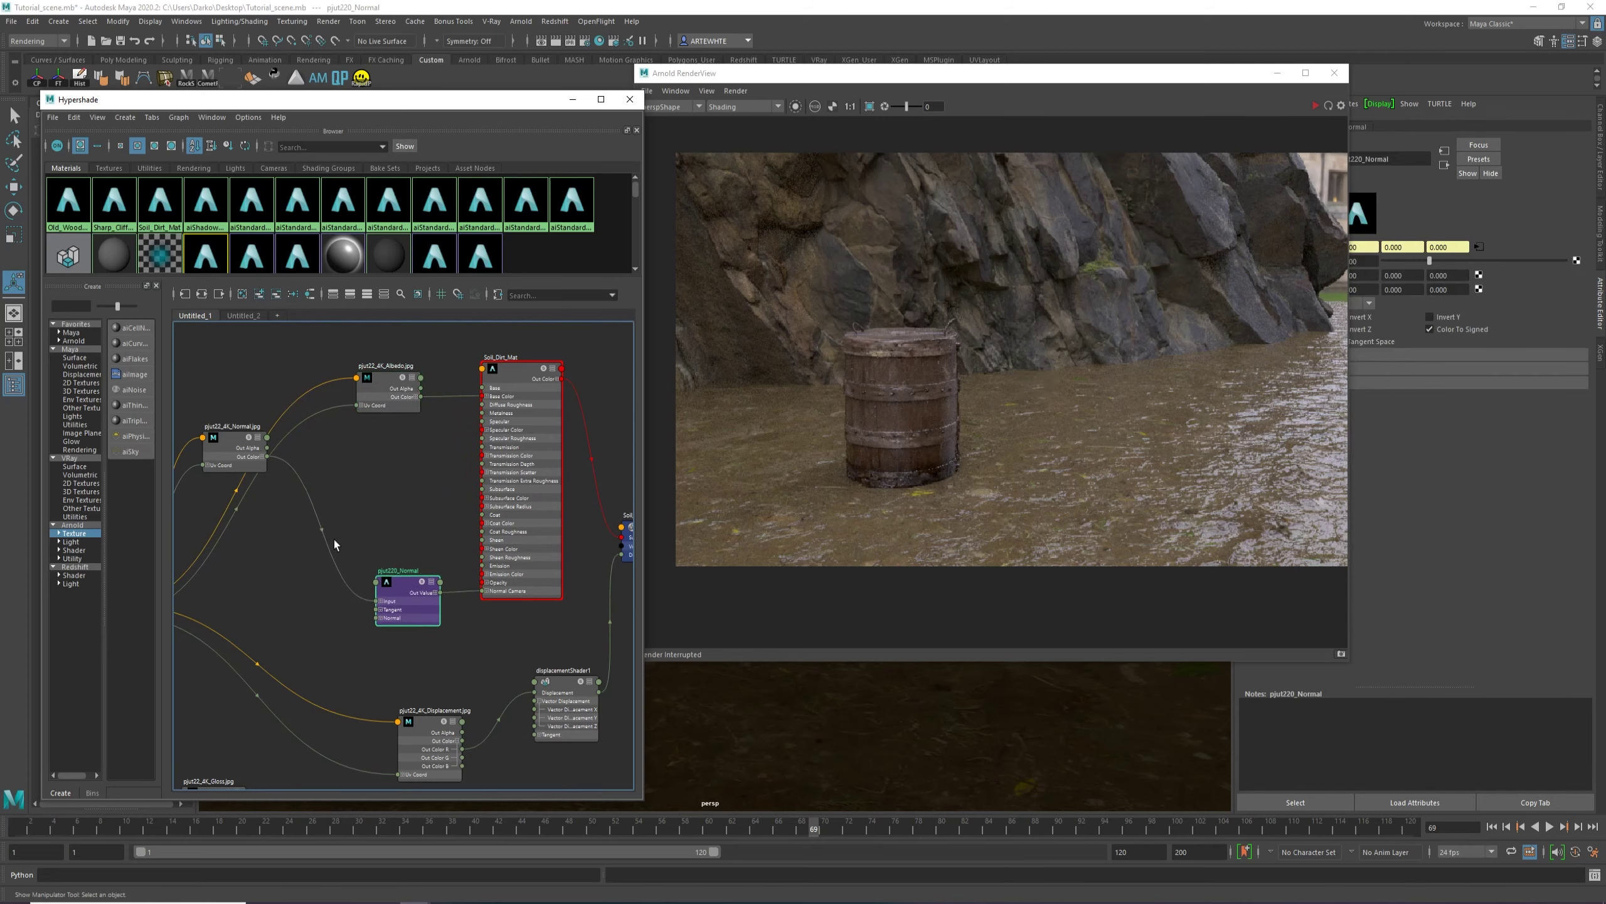
drag(233, 462, 300, 637)
alt+middle_drag(392, 687, 420, 641)
drag(431, 558, 441, 570)
alt+middle_drag(426, 430, 447, 498)
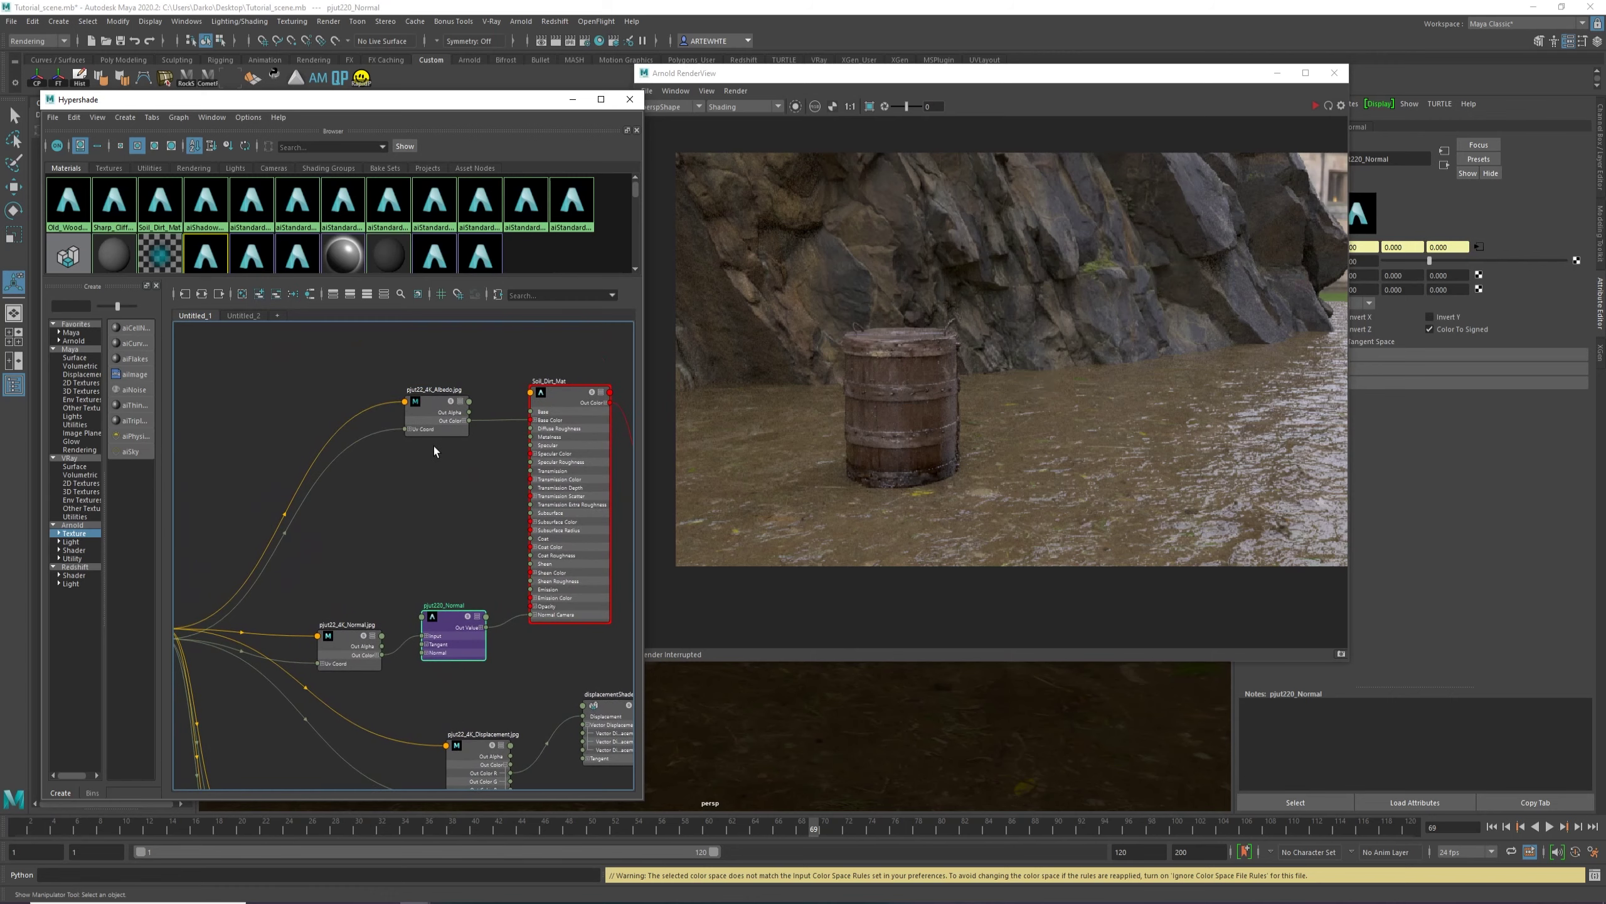
Spread out the albedo, gloss and normal texture nodes before Soil_Dirt_Mat and place the pjut220_Coords node ahead of them.
drag(438, 418, 345, 422)
alt+middle_drag(391, 493, 411, 415)
drag(372, 566, 356, 563)
alt+middle_drag(356, 567, 381, 398)
drag(290, 570, 301, 537)
alt+middle_drag(302, 536, 316, 645)
drag(334, 659, 397, 377)
alt+middle_drag(199, 495, 298, 509)
drag(298, 508, 228, 462)
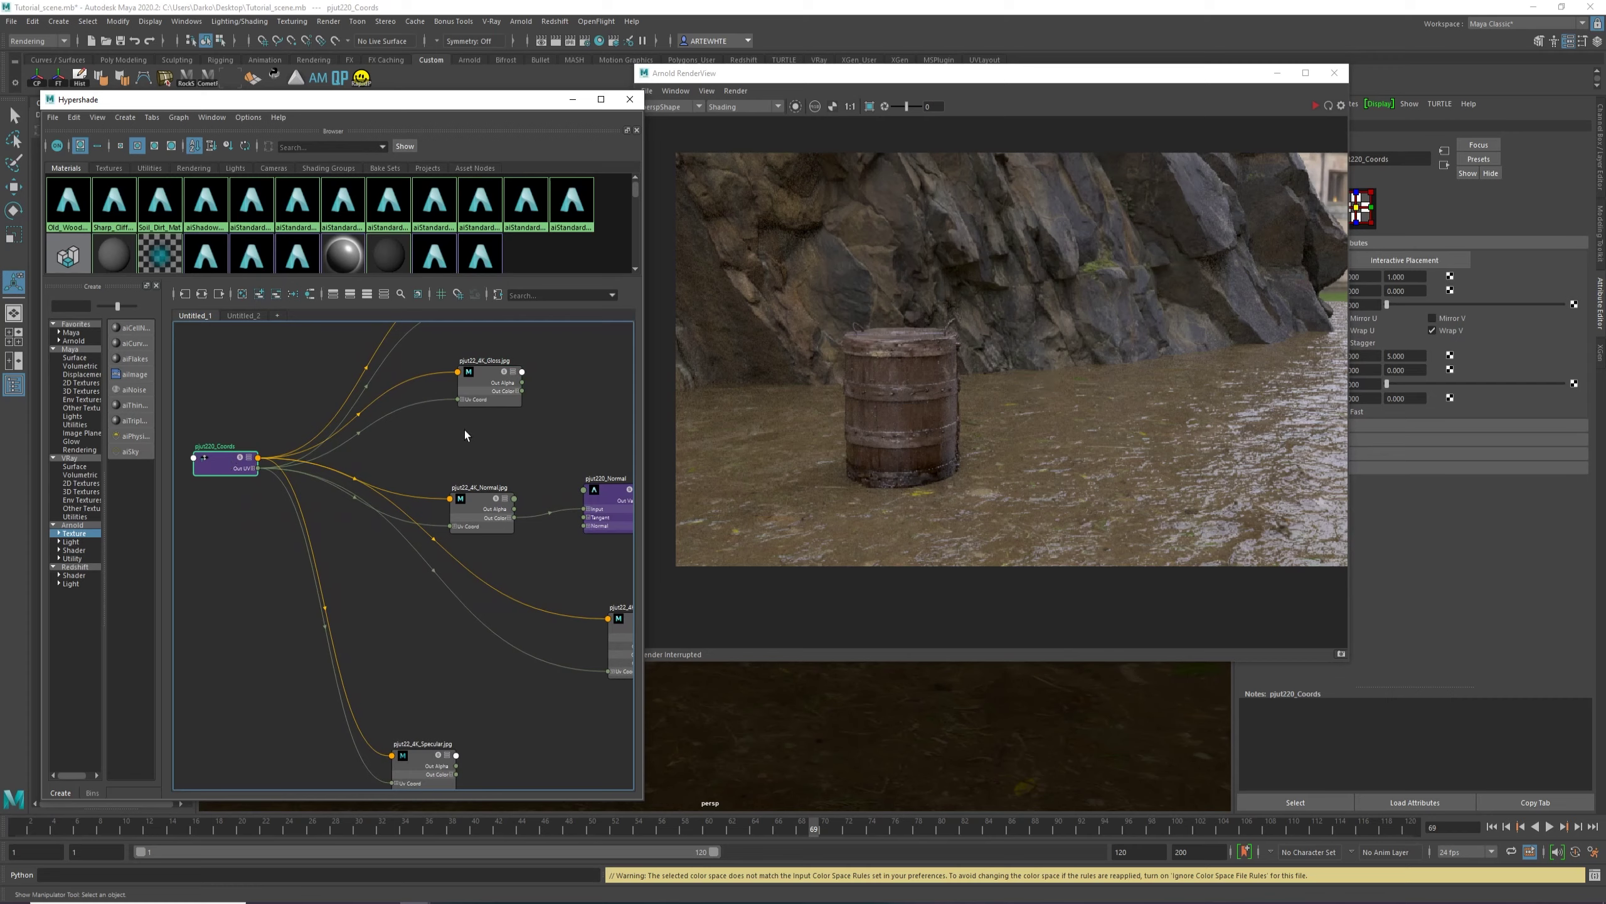
Adjust the positions of the purple normal node and Soil_Dirt_Mat, and place the gloss texture node near the material's specular inputs.
alt+middle_drag(530, 418, 481, 438)
drag(574, 518, 573, 524)
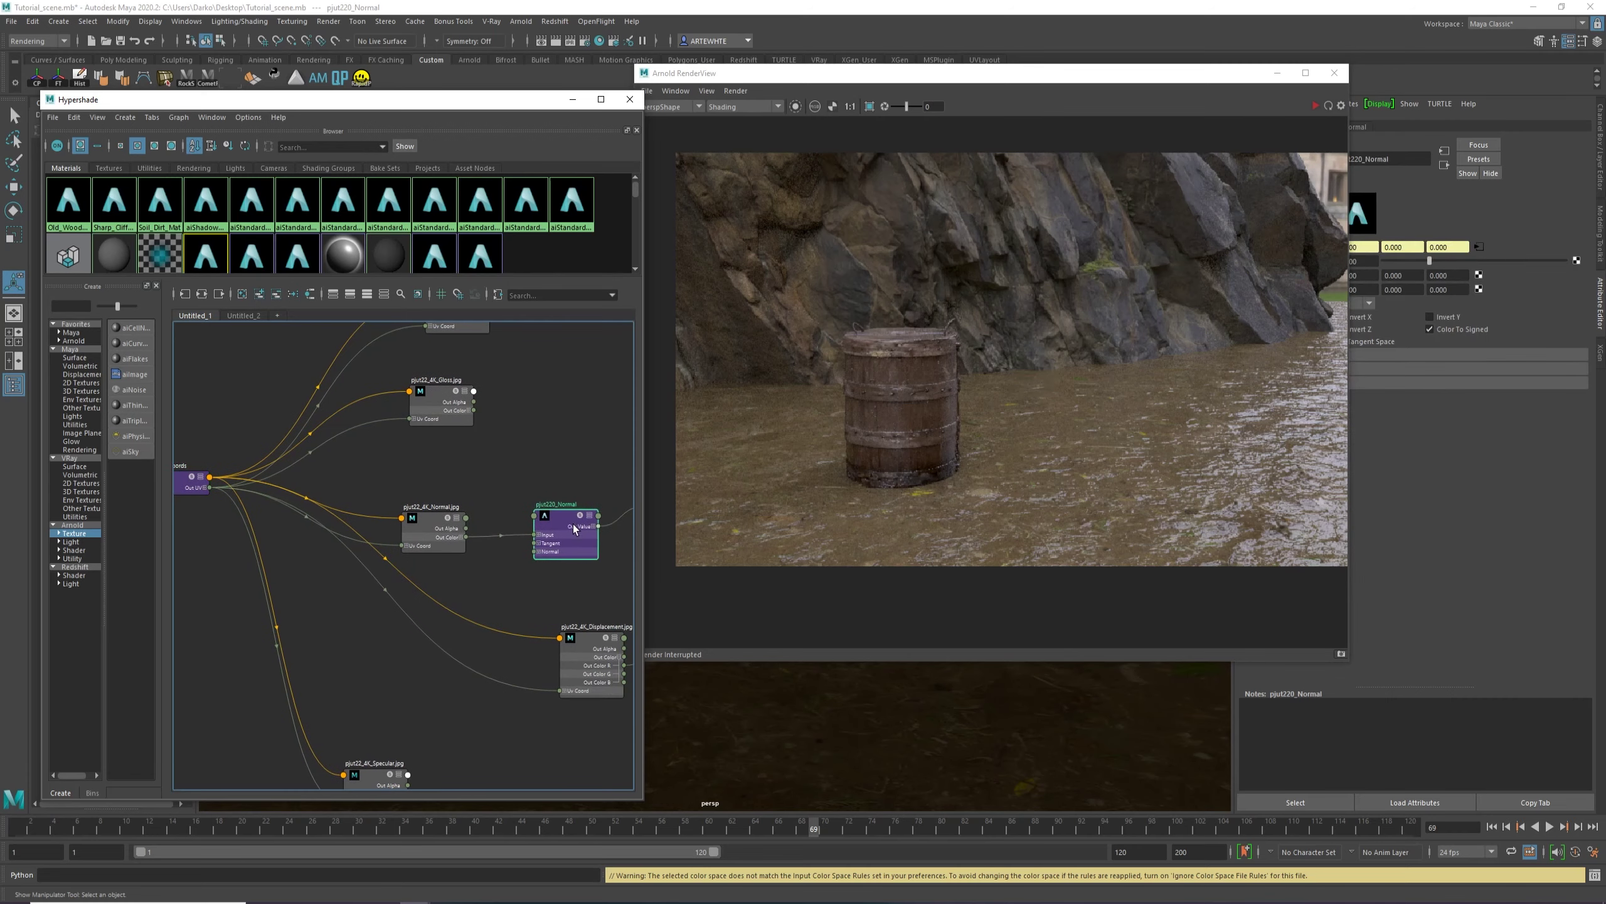
alt+middle_drag(573, 524, 403, 525)
mouse_move(536, 421)
mouse_down()
mouse_move(552, 471)
mouse_move(543, 443)
mouse_up()
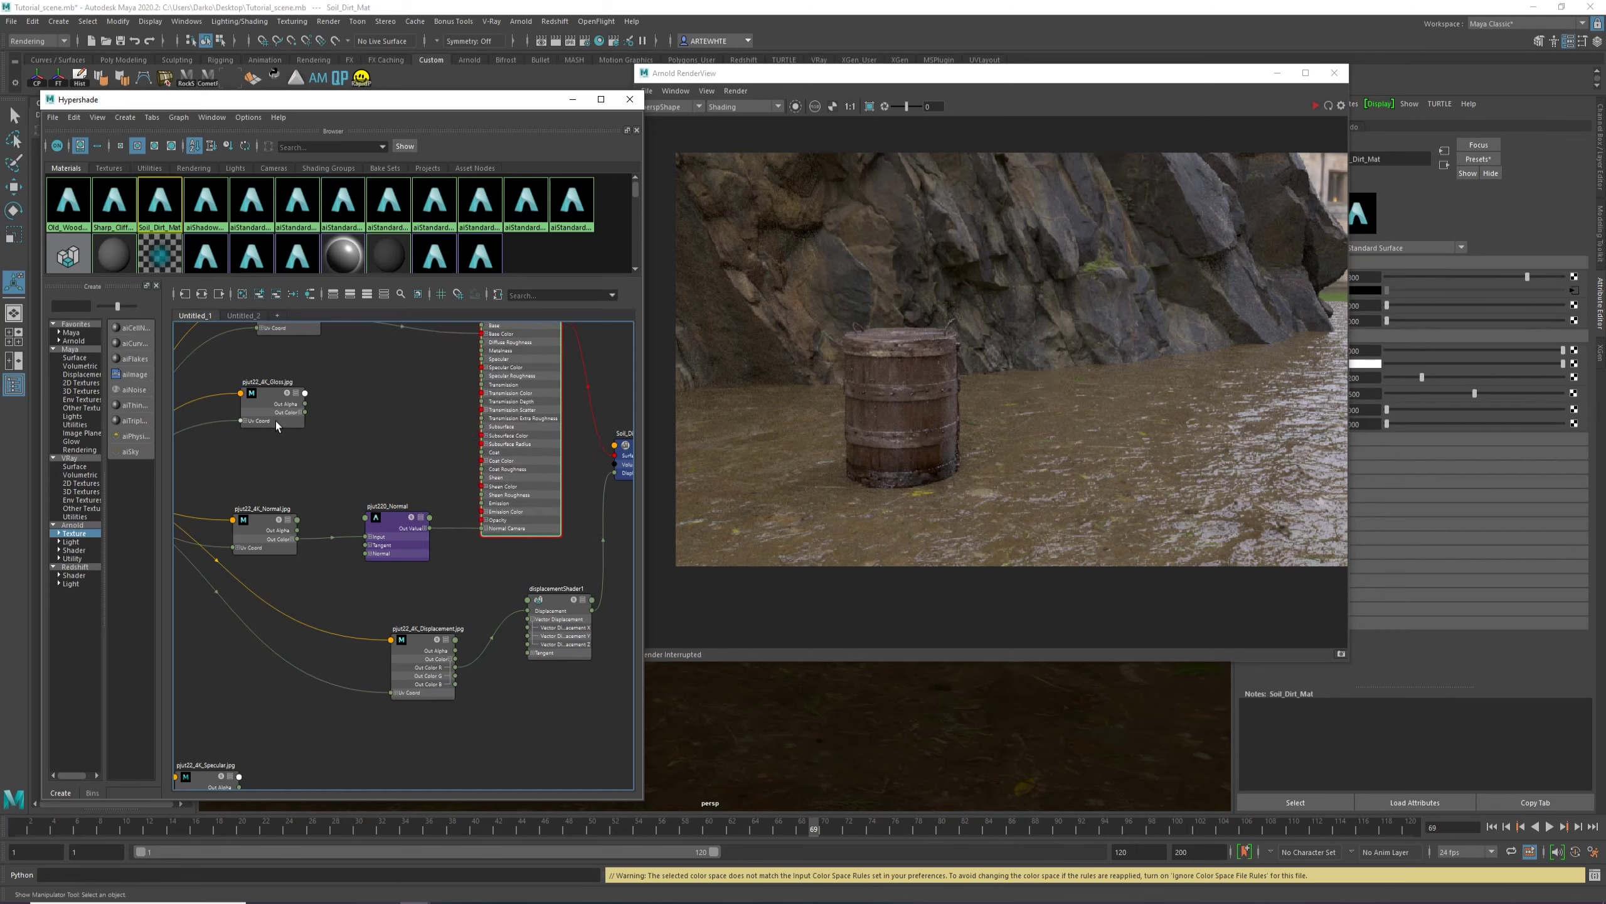
mouse_move(276, 421)
mouse_down()
mouse_move(291, 420)
mouse_move(274, 402)
mouse_up()
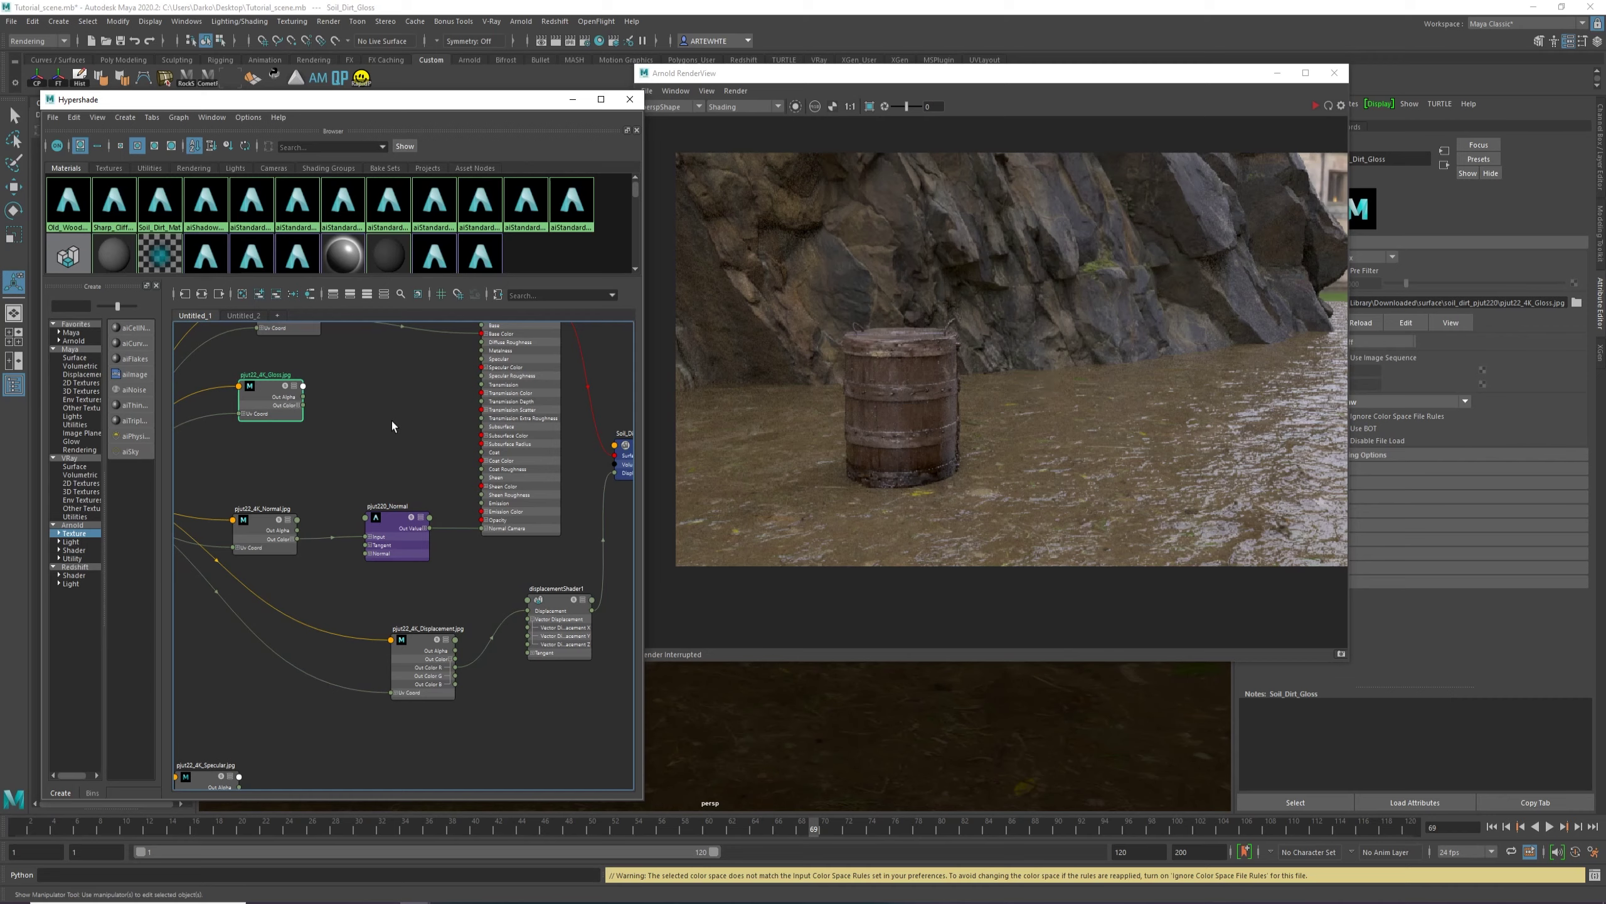
Create a reverse node beside the gloss texture and connect the gloss texture's Out Color to its Input.
alt+middle_drag(390, 432, 412, 442)
scroll(422, 454, up, 1)
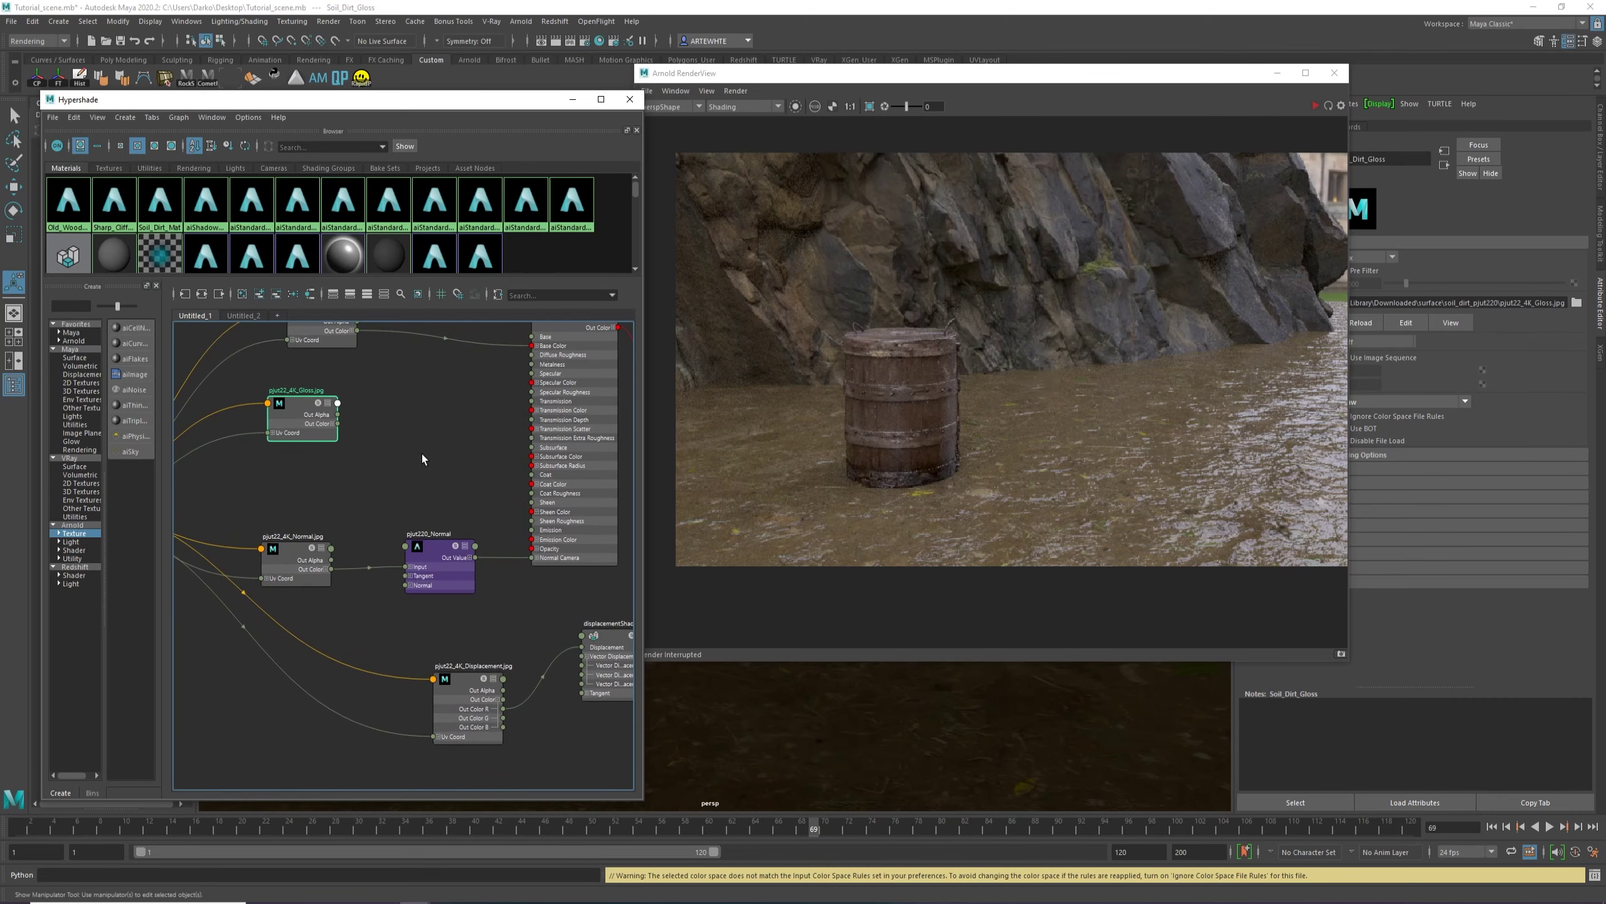
key(Tab)
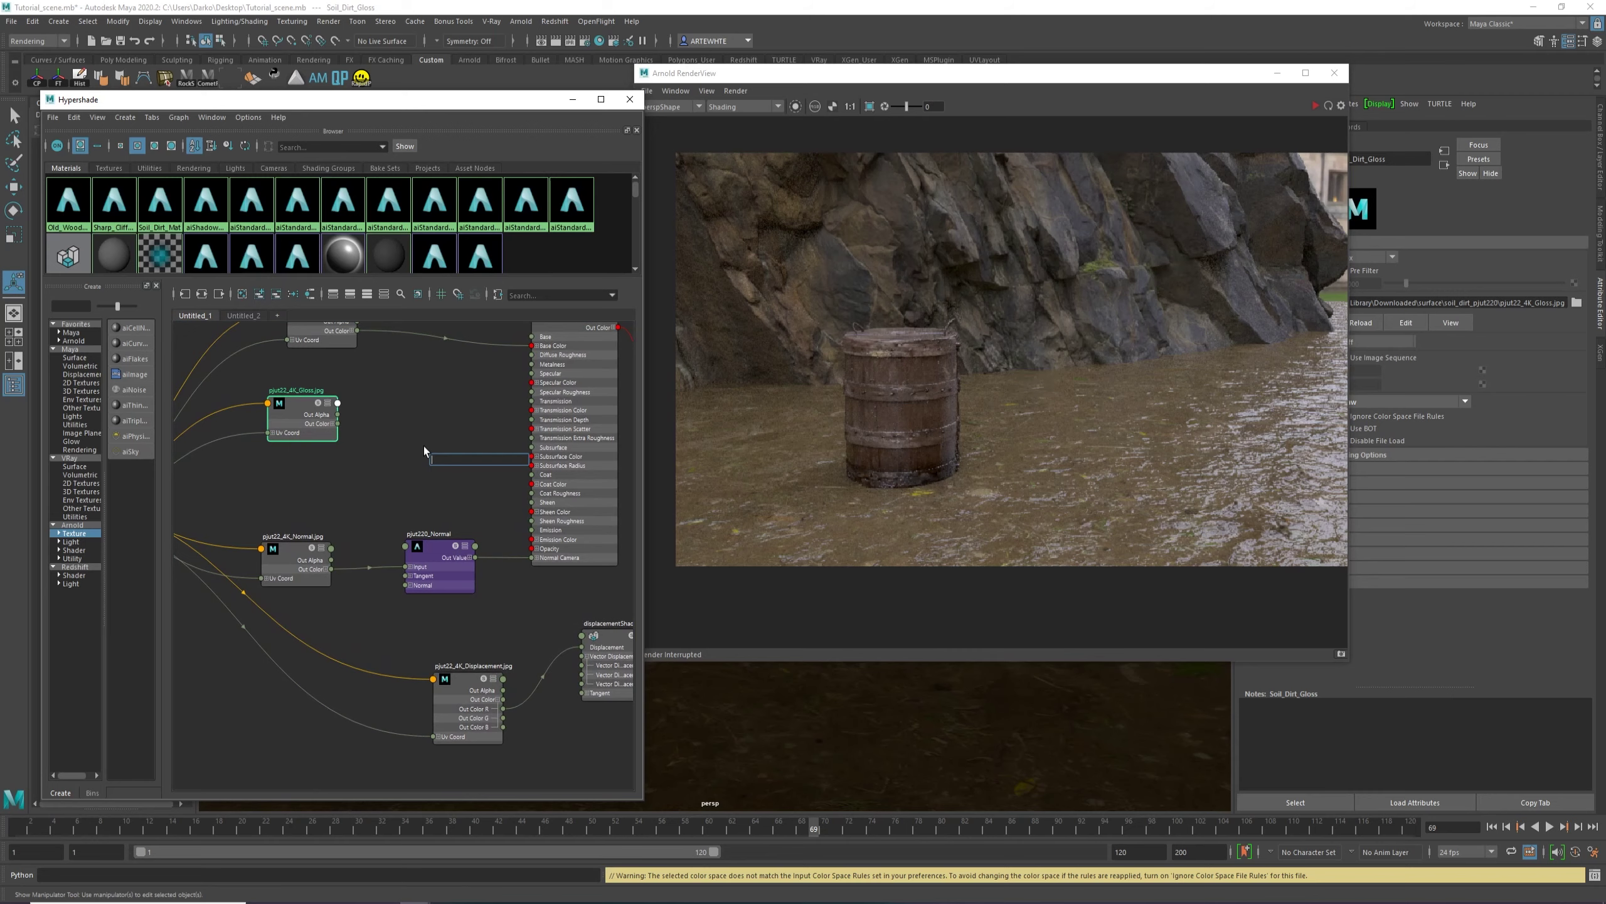
text(reverse)
key(Return)
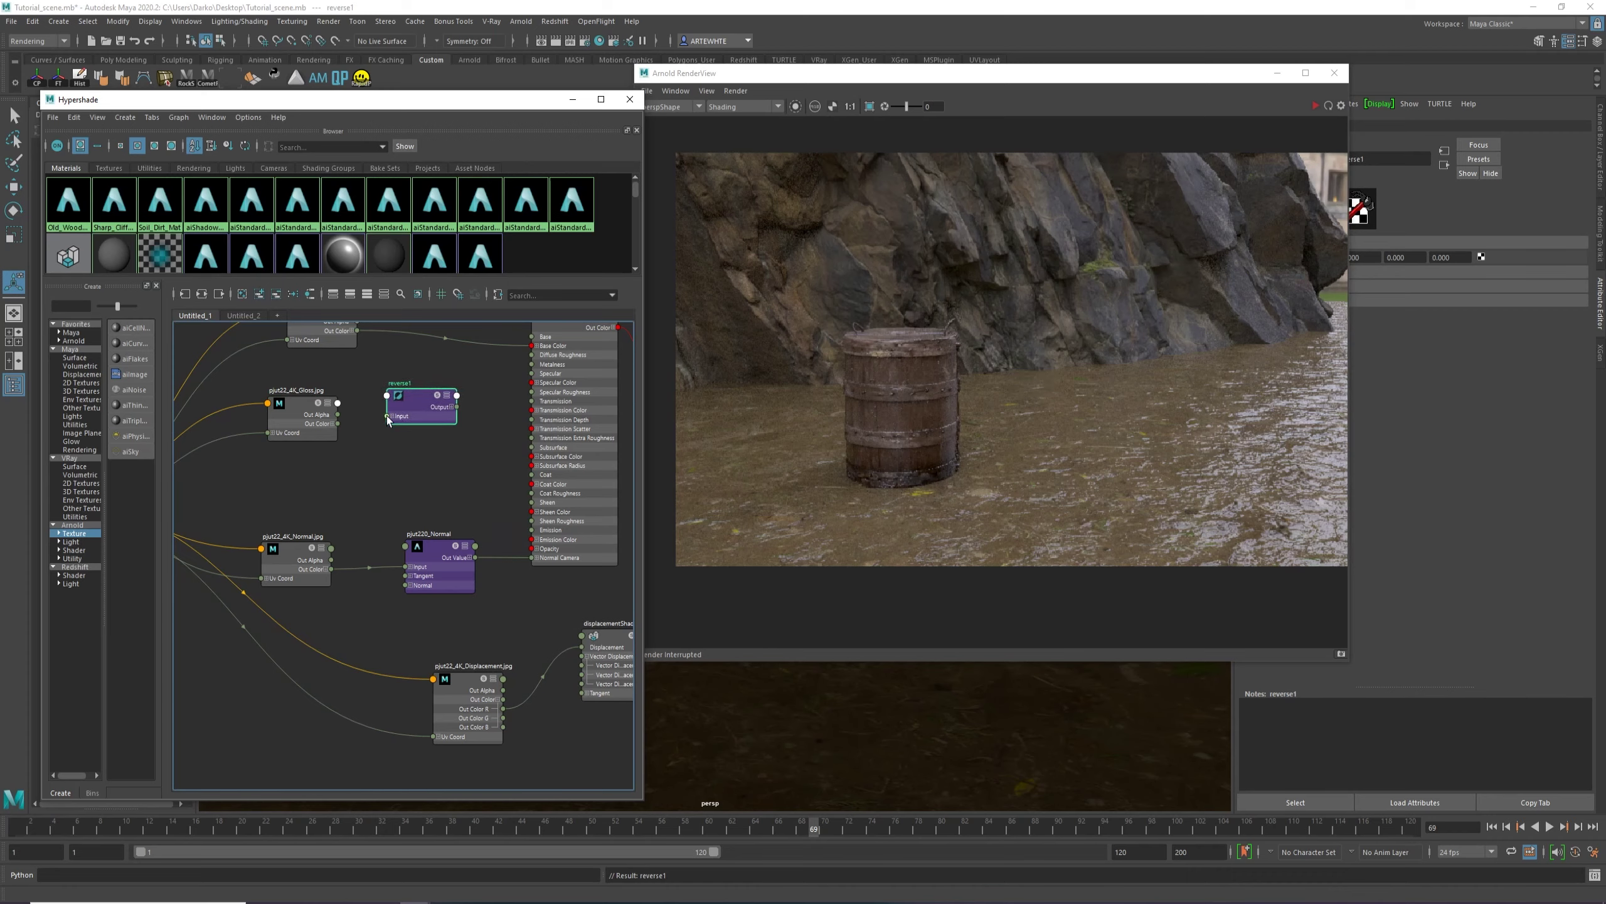
scroll(389, 422, up, 3)
drag(287, 430, 385, 415)
Expand the reverse node's output channels and connect Output X to Soil_Dirt_Mat's Specular Roughness.
alt+middle_drag(540, 479, 352, 494)
click(326, 410)
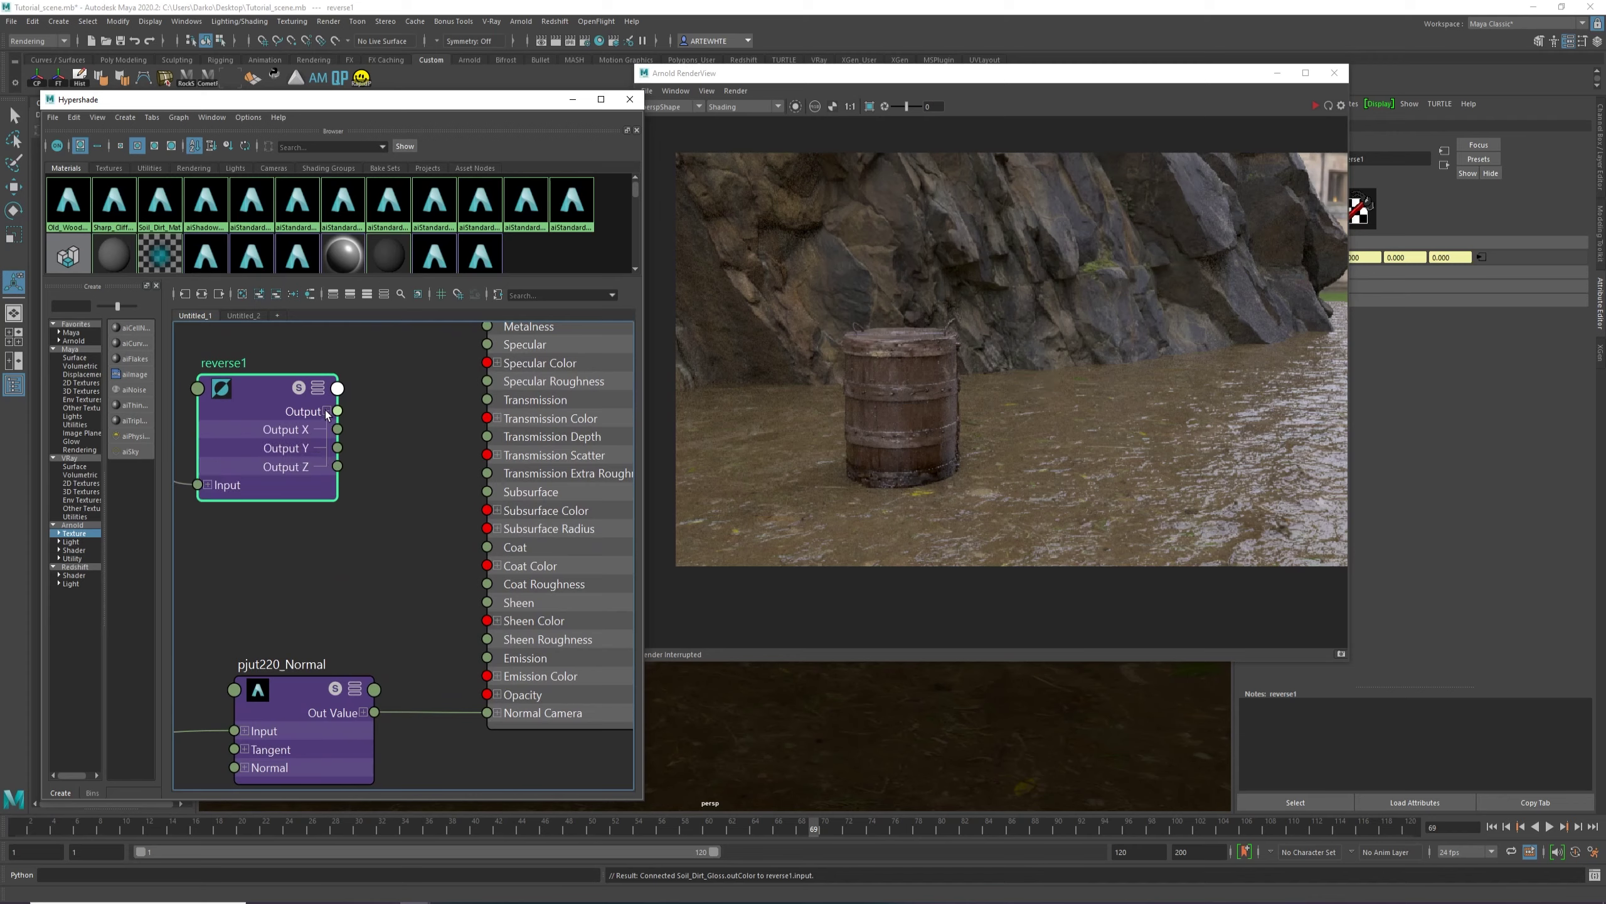
drag(310, 447, 309, 433)
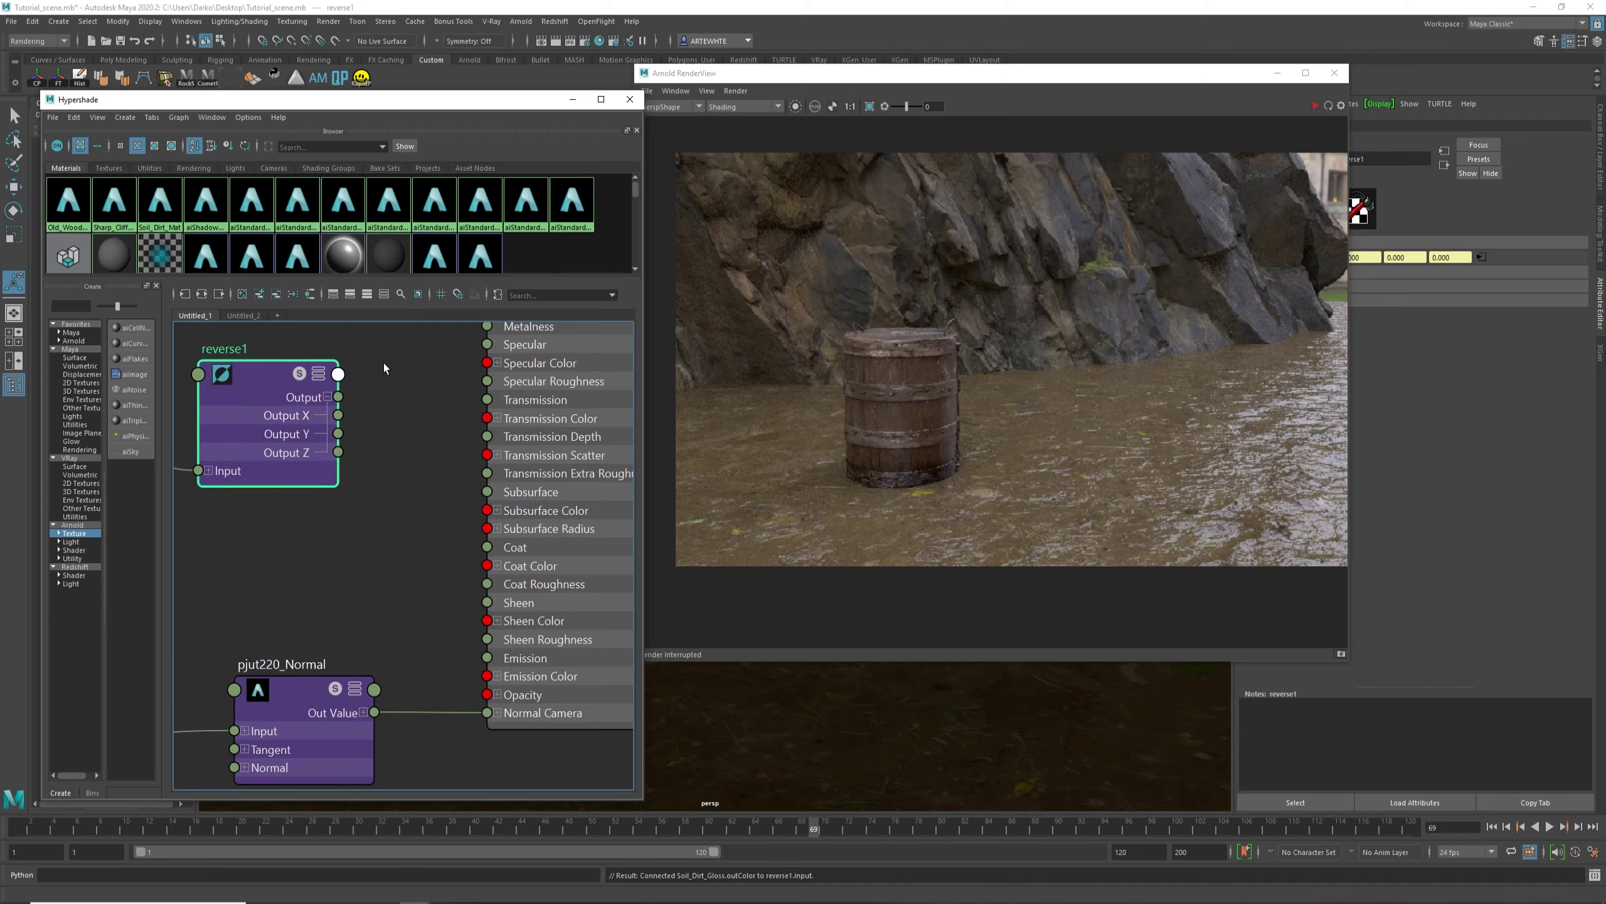
mouse_move(443, 428)
alt+middle_down()
mouse_move(441, 474)
mouse_move(433, 457)
alt+middle_up()
scroll(433, 457, up, 4)
scroll(317, 430, down, 2)
drag(291, 430, 501, 383)
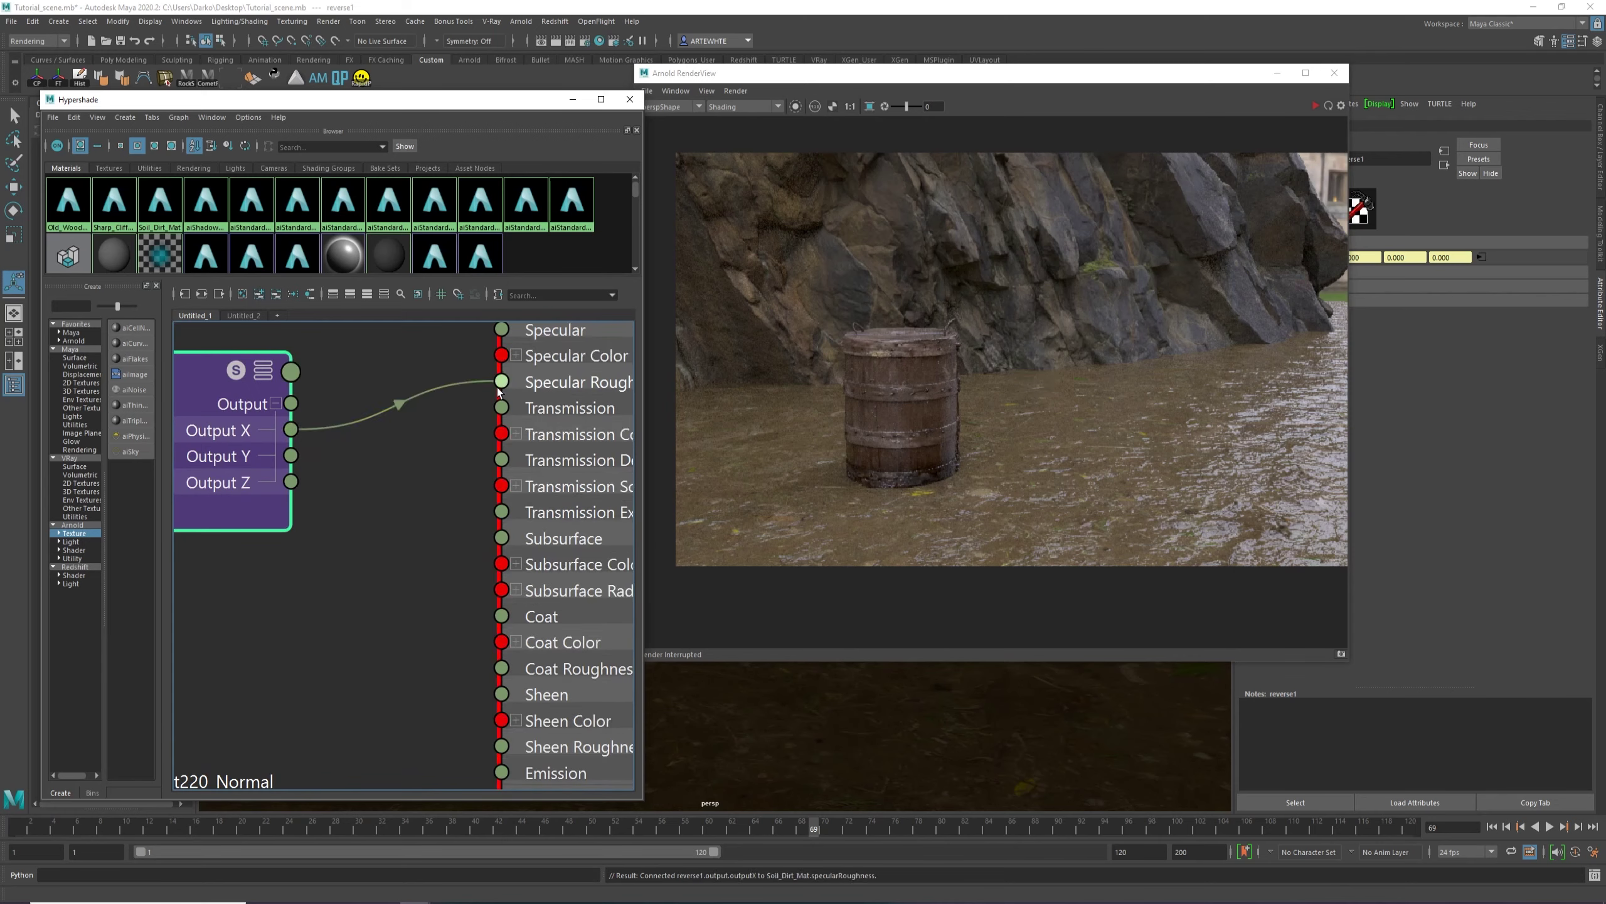
Restart the IPR render and orbit around the barrel to examine the ground's roughness.
click(1313, 106)
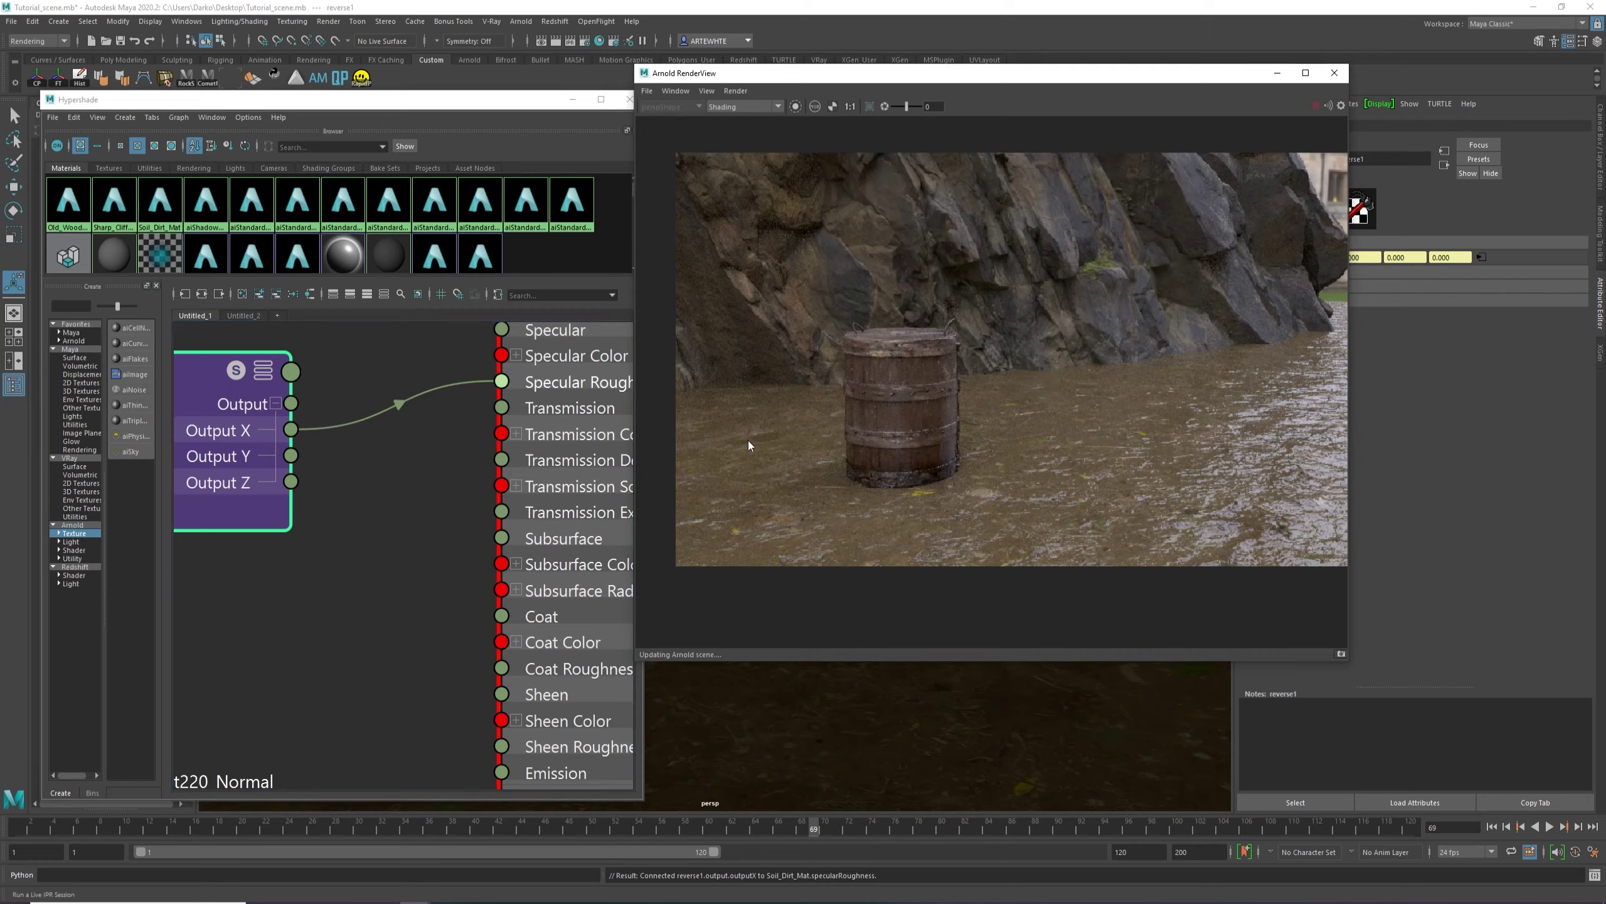
scroll(351, 523, down, 3)
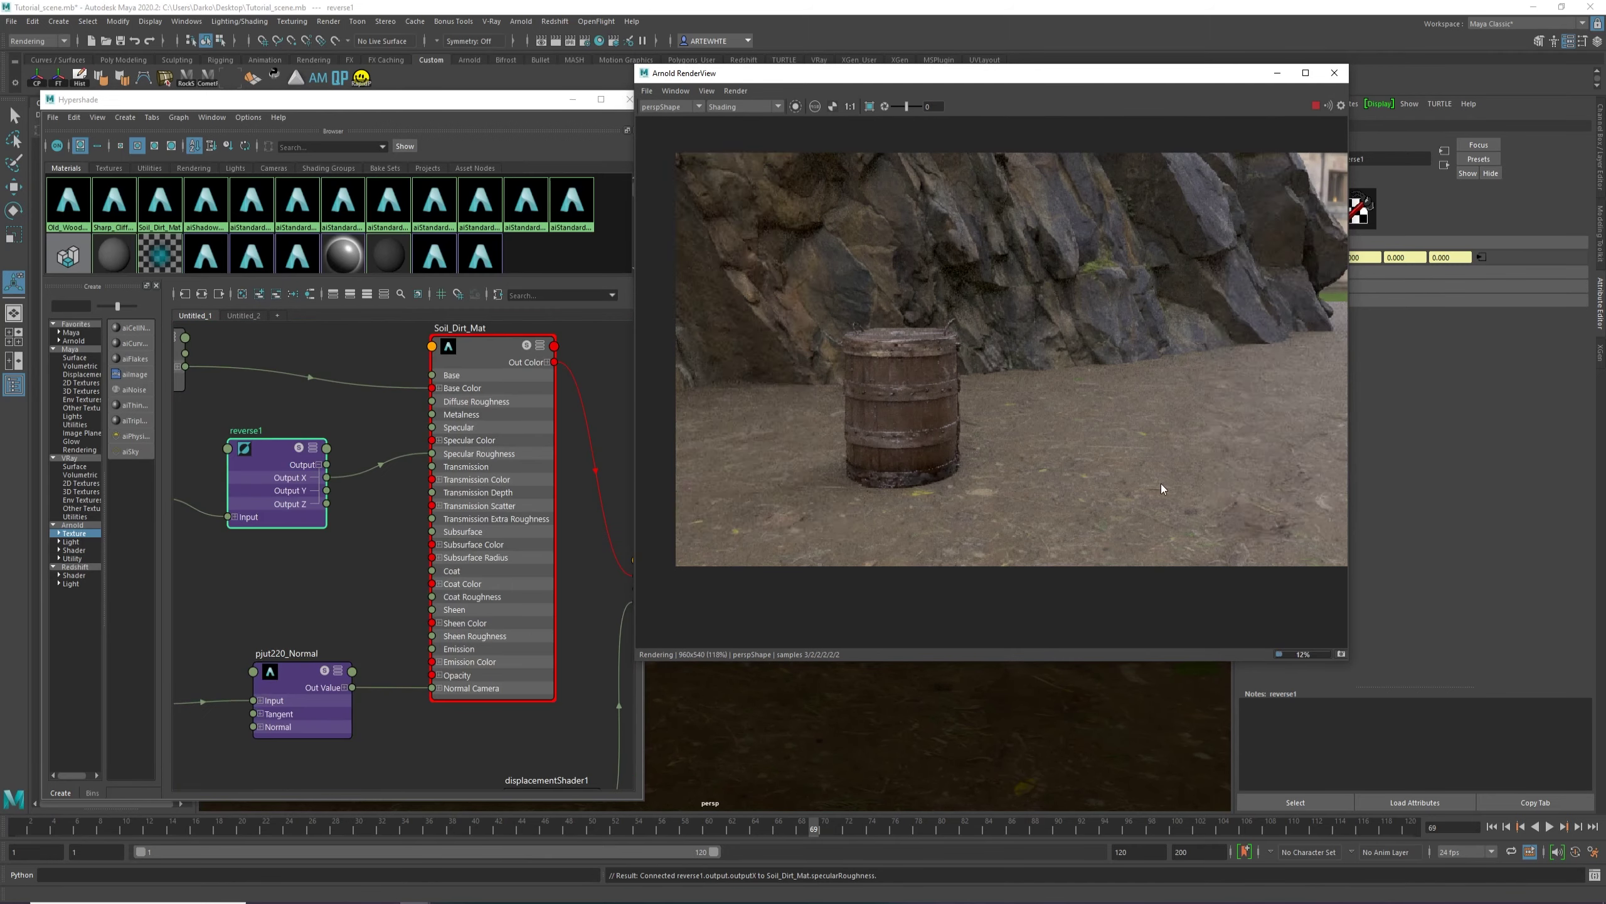
scroll(1163, 477, down, 2)
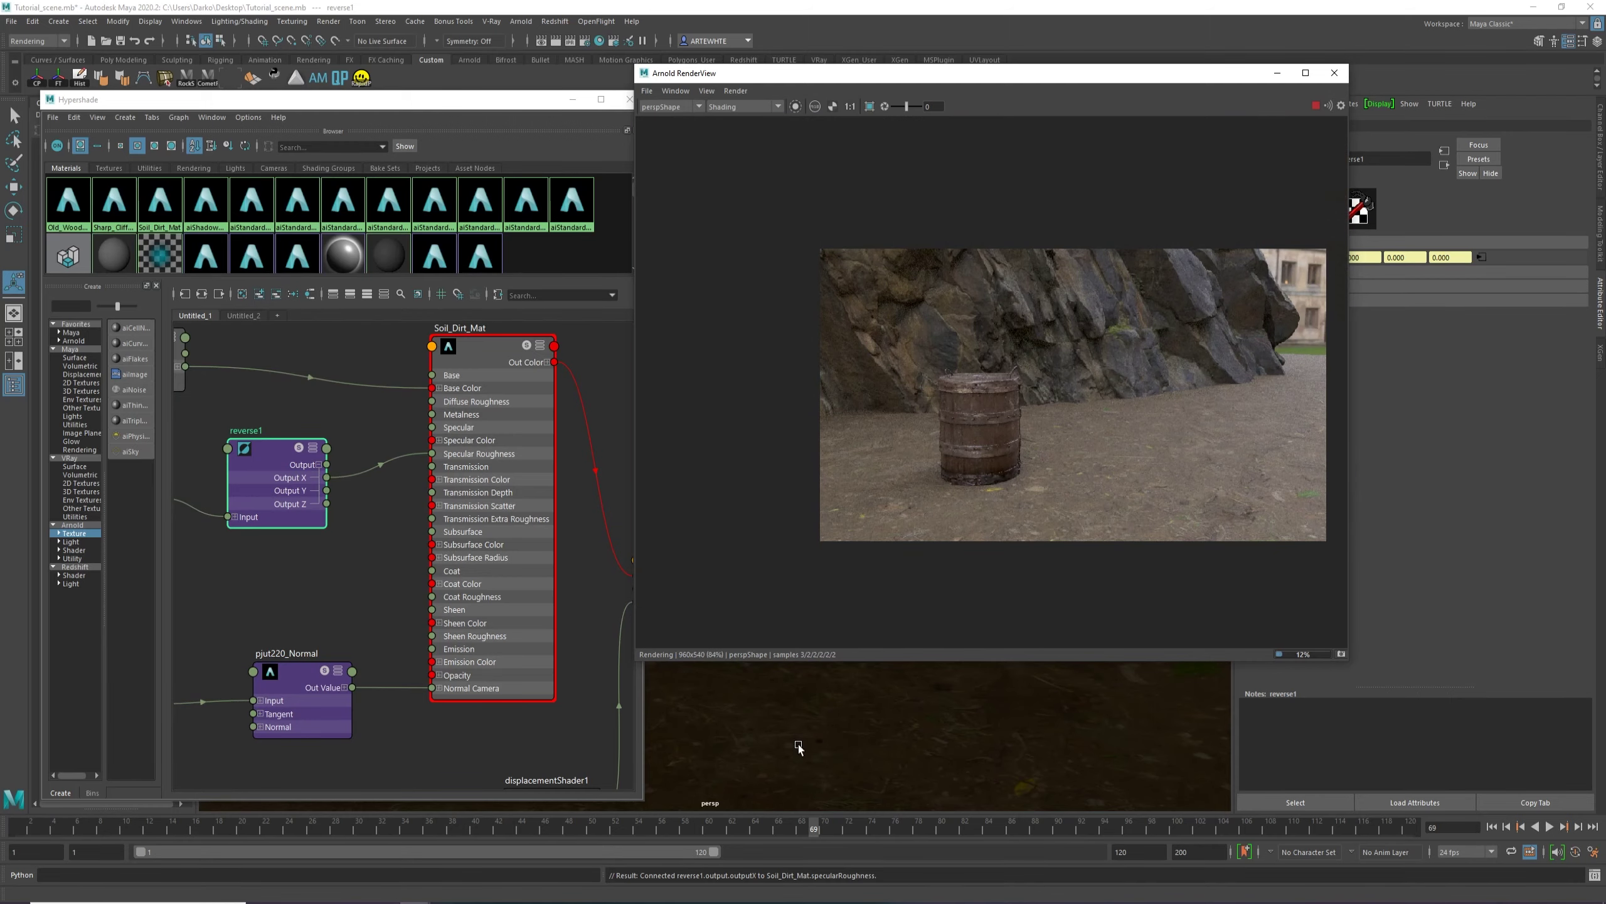
alt+drag(799, 748, 919, 726)
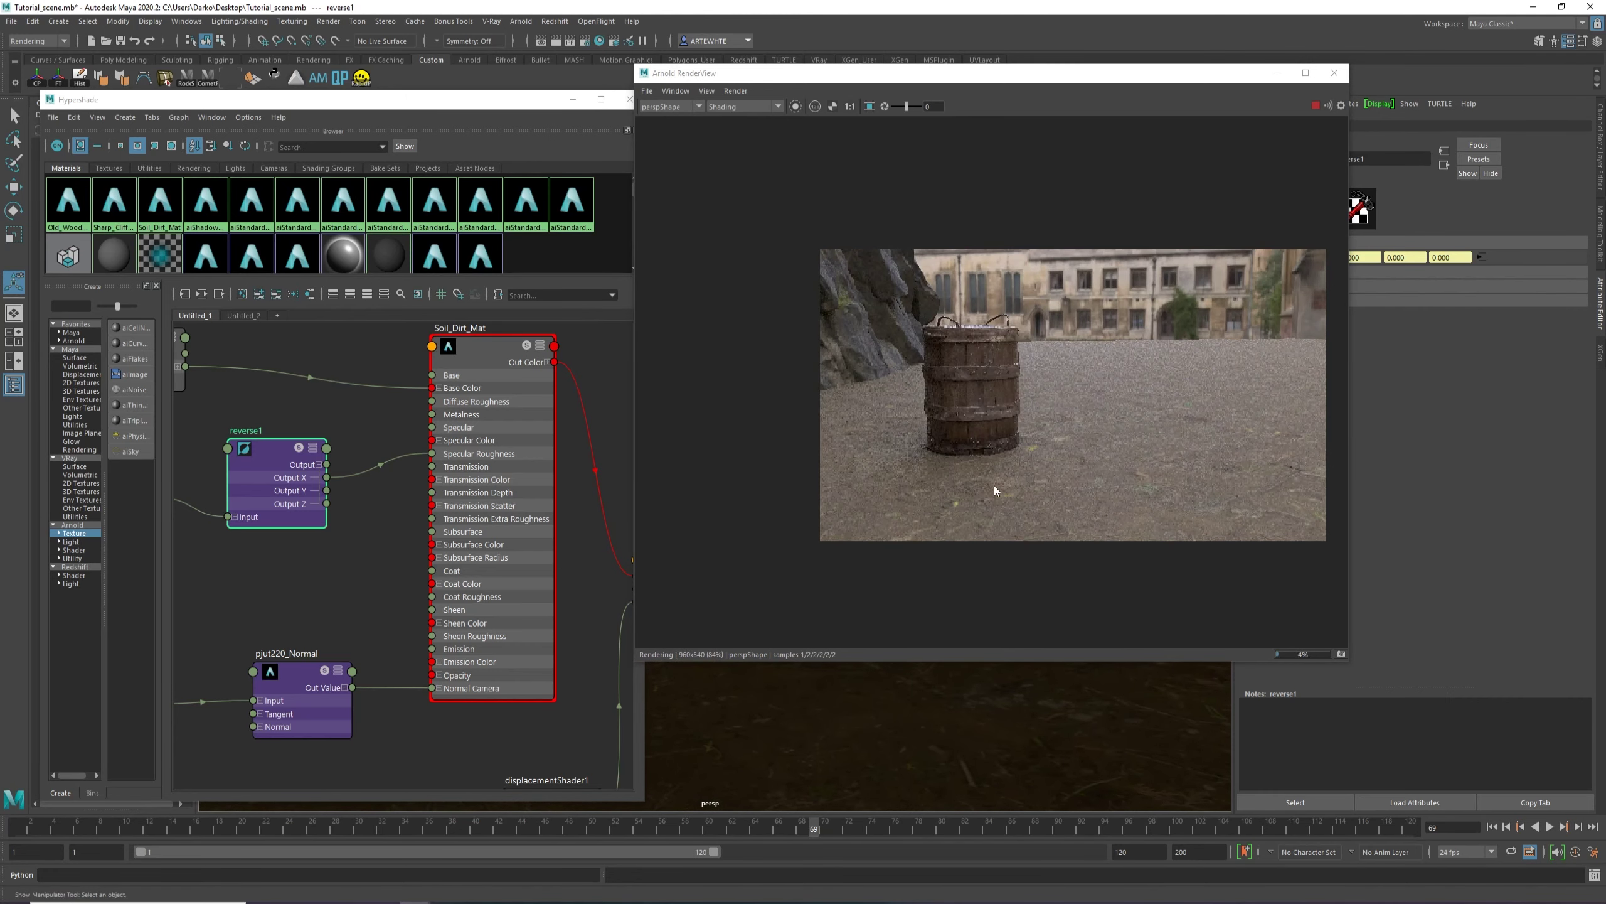
scroll(1004, 526, up, 2)
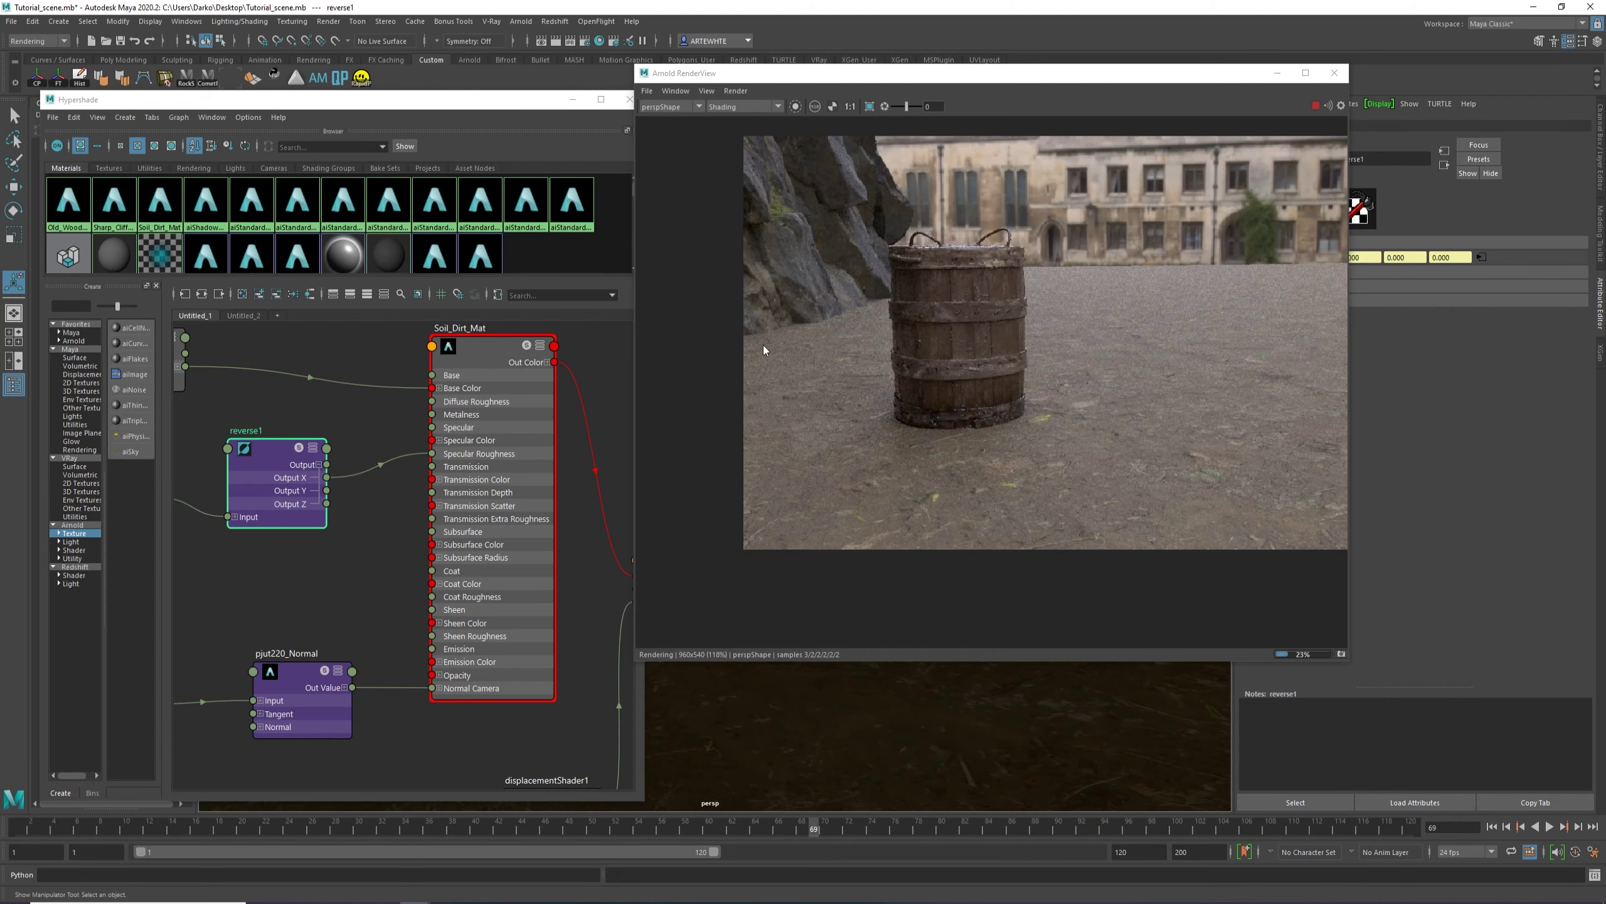
Uncover the attributes of displacementShader1 and set its displacement Scale to 0.3.
scroll(415, 695, down, 4)
alt+middle_drag(512, 727, 471, 591)
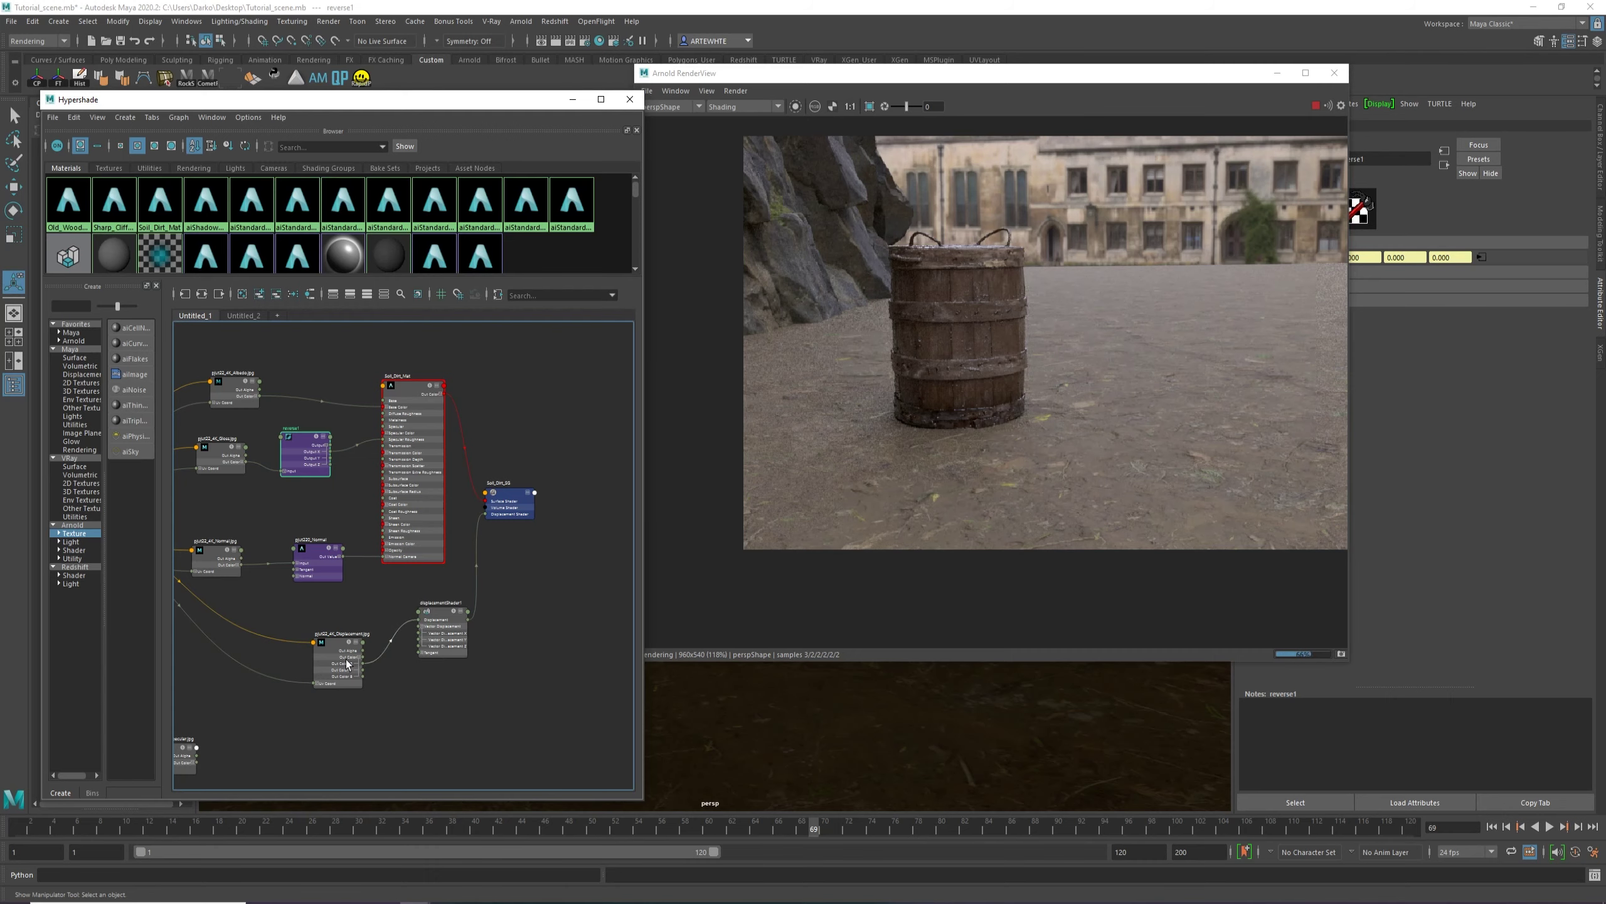
click(440, 637)
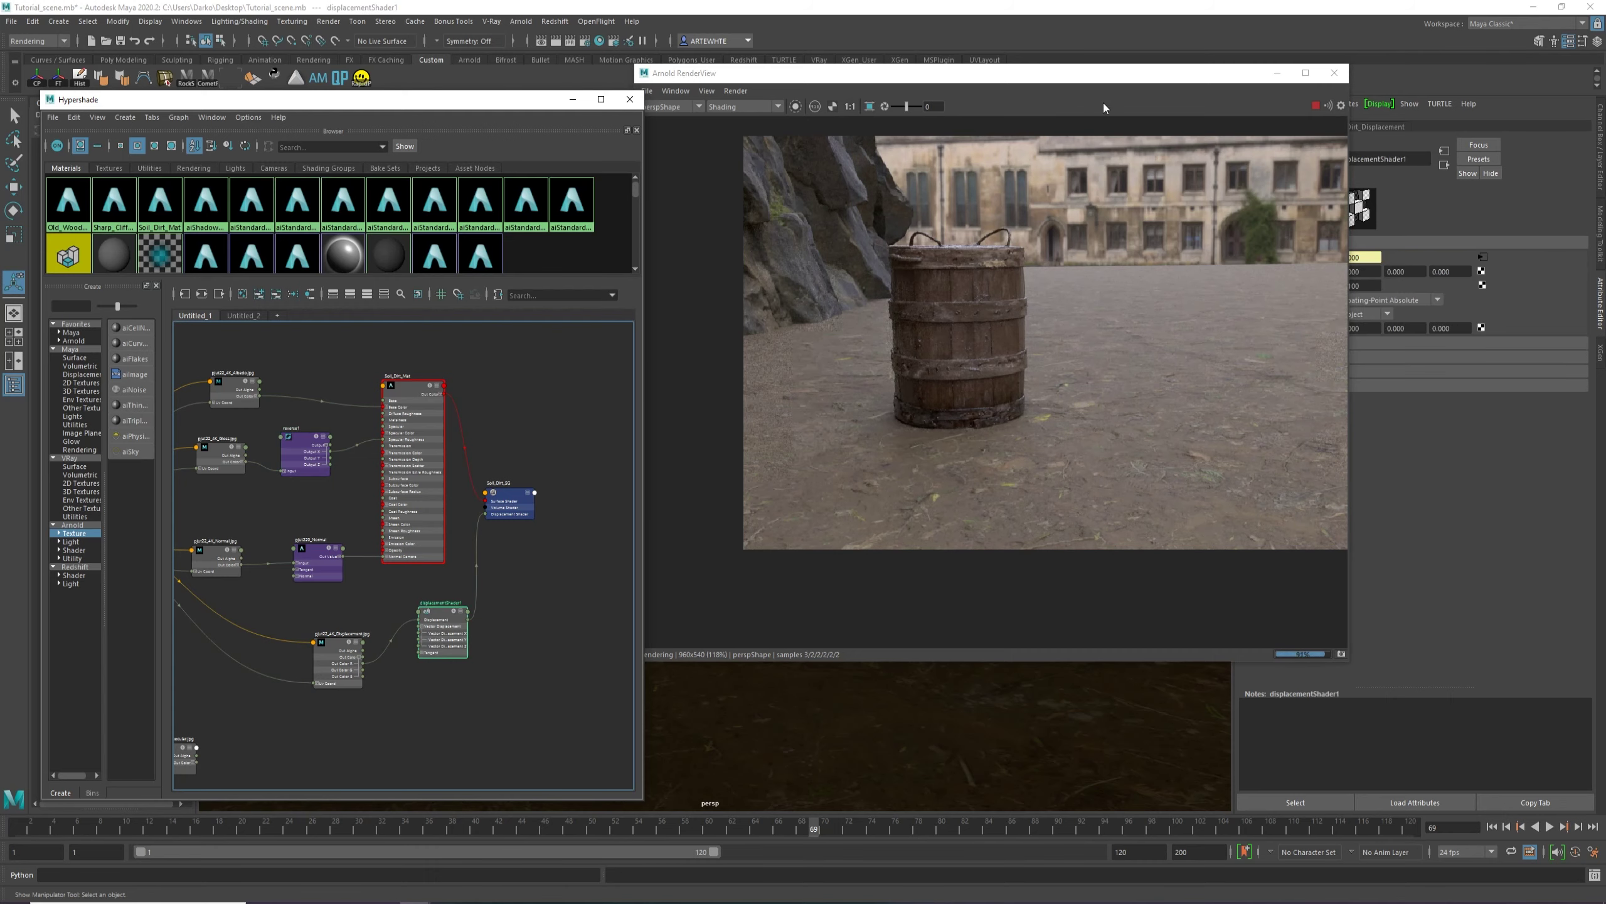
drag(948, 73, 723, 76)
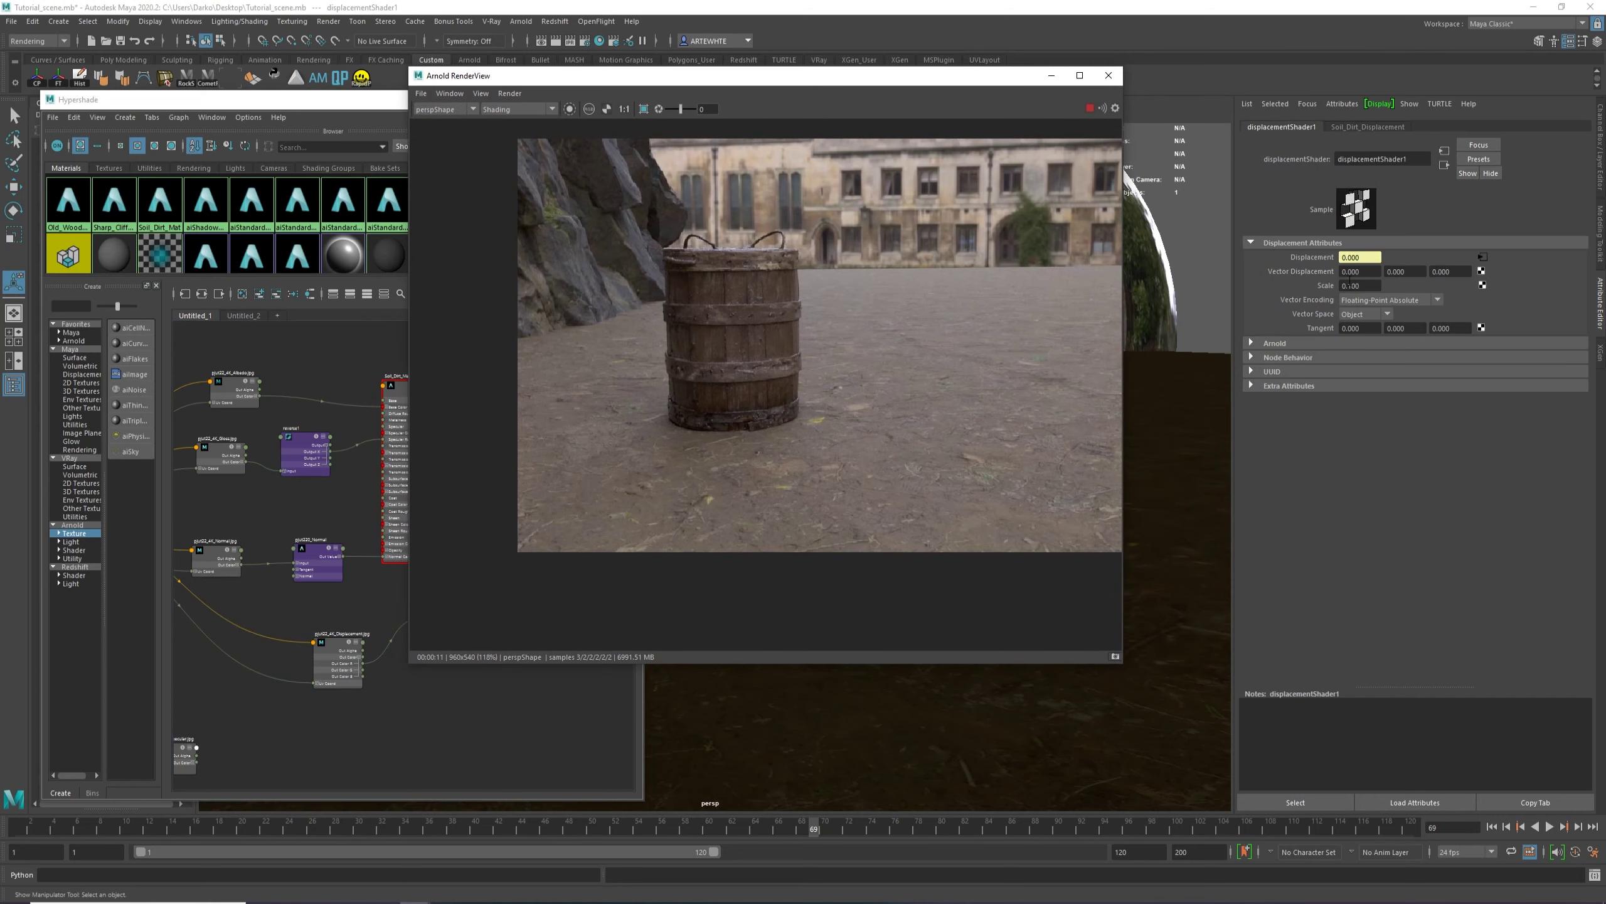
click(1351, 285)
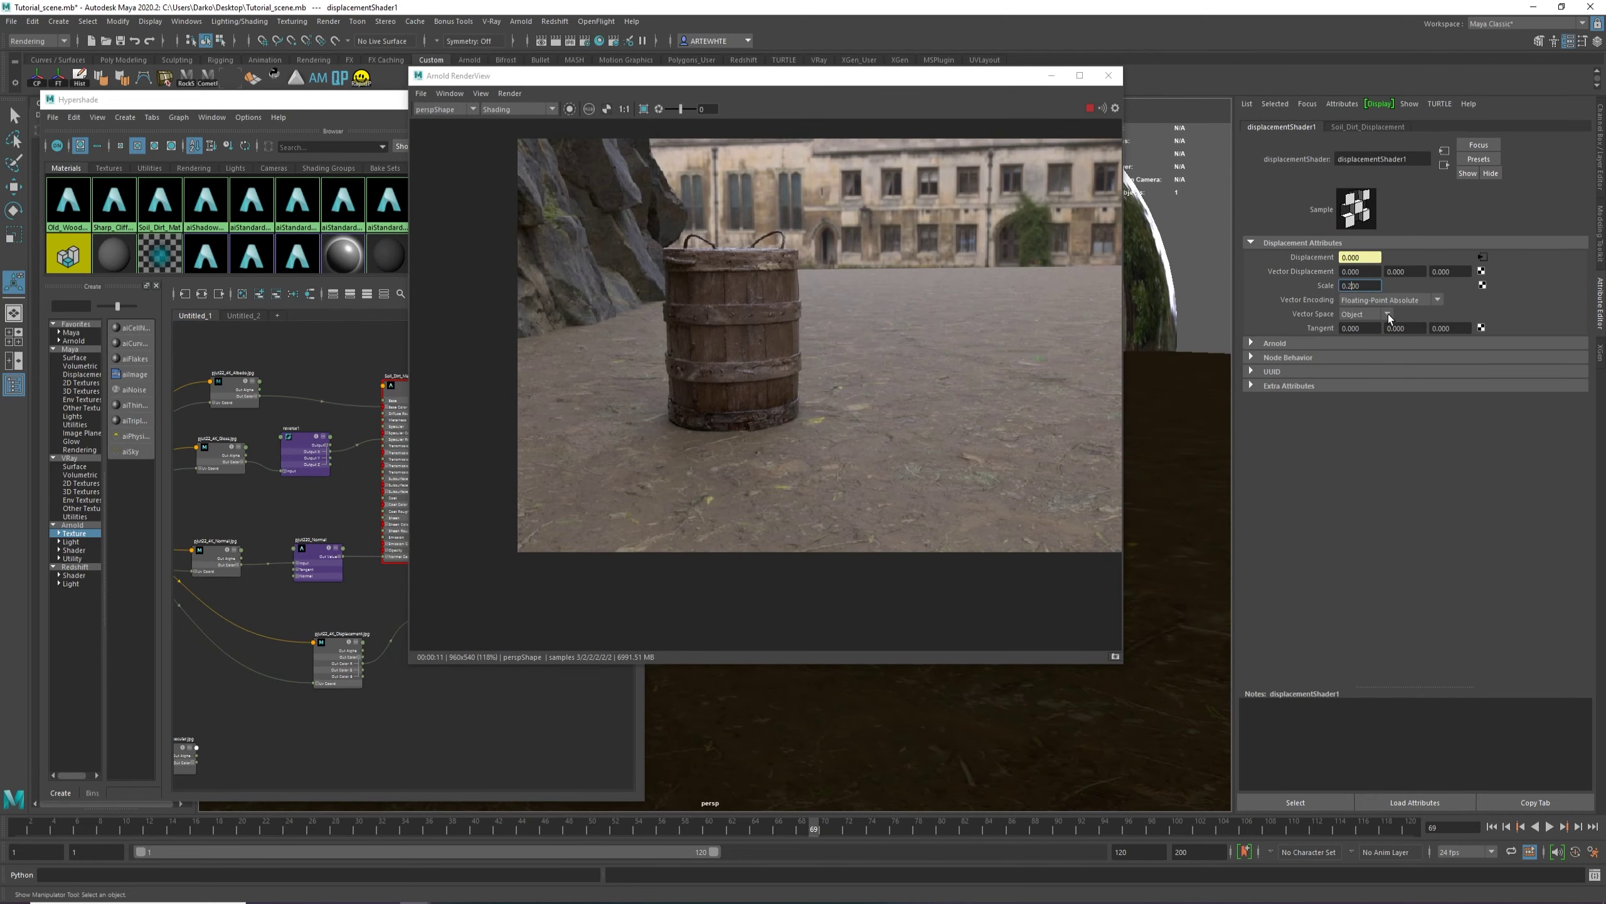
key(Return)
text(0.3)
key(Return)
Examine the displaced ground around the barrel's base up close, first shaded and also in the Basic debug shading mode.
scroll(669, 475, up, 2)
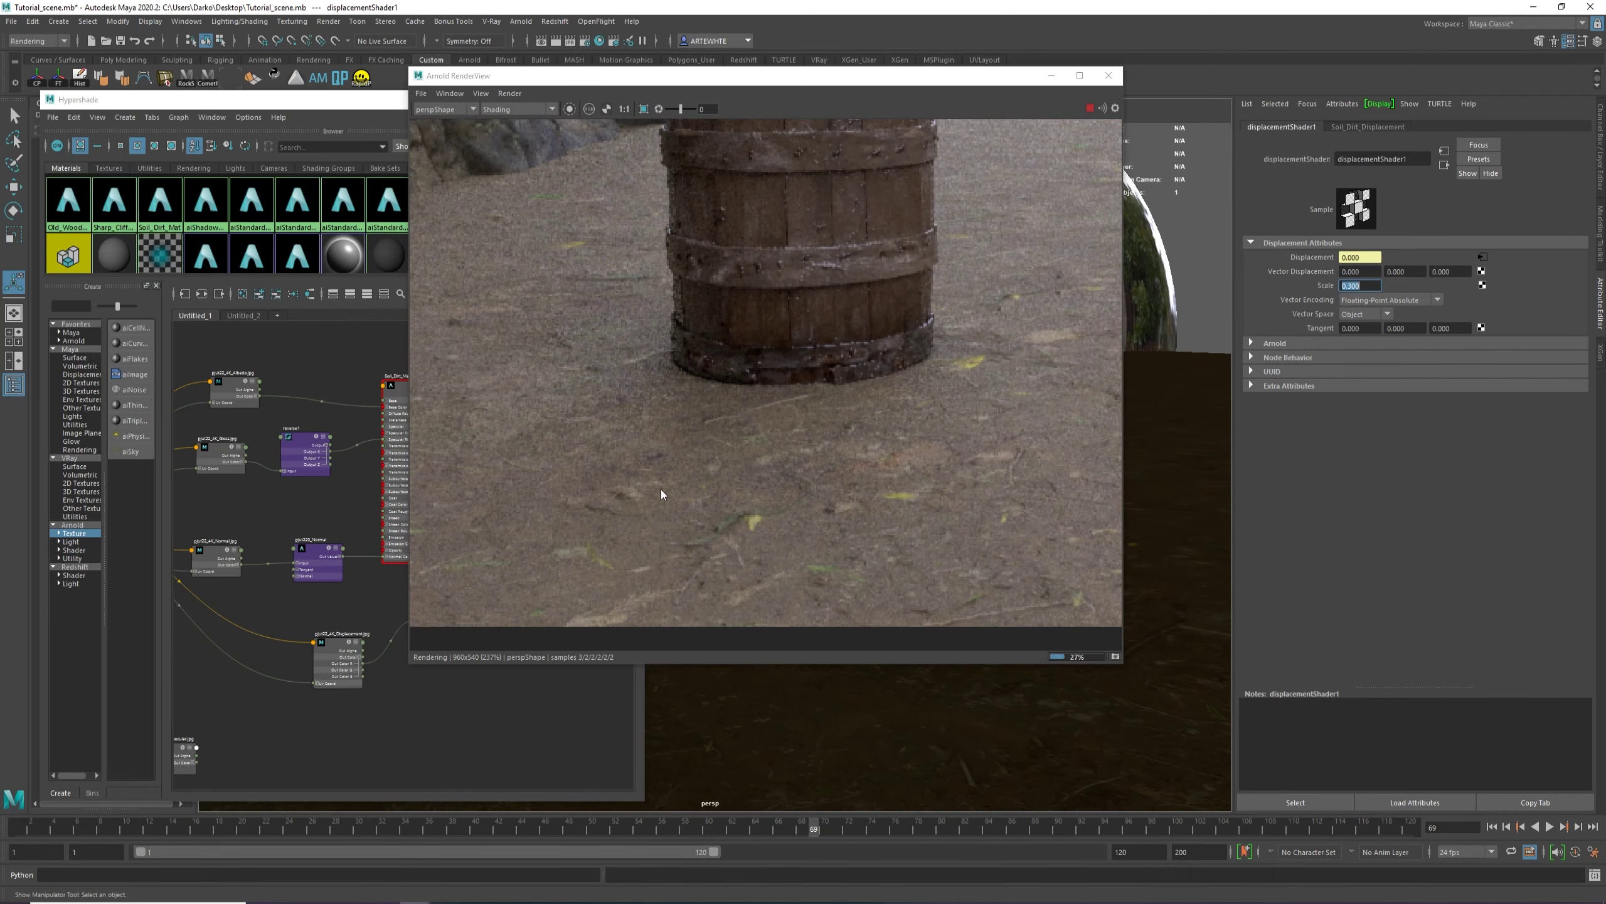
scroll(854, 455, down, 2)
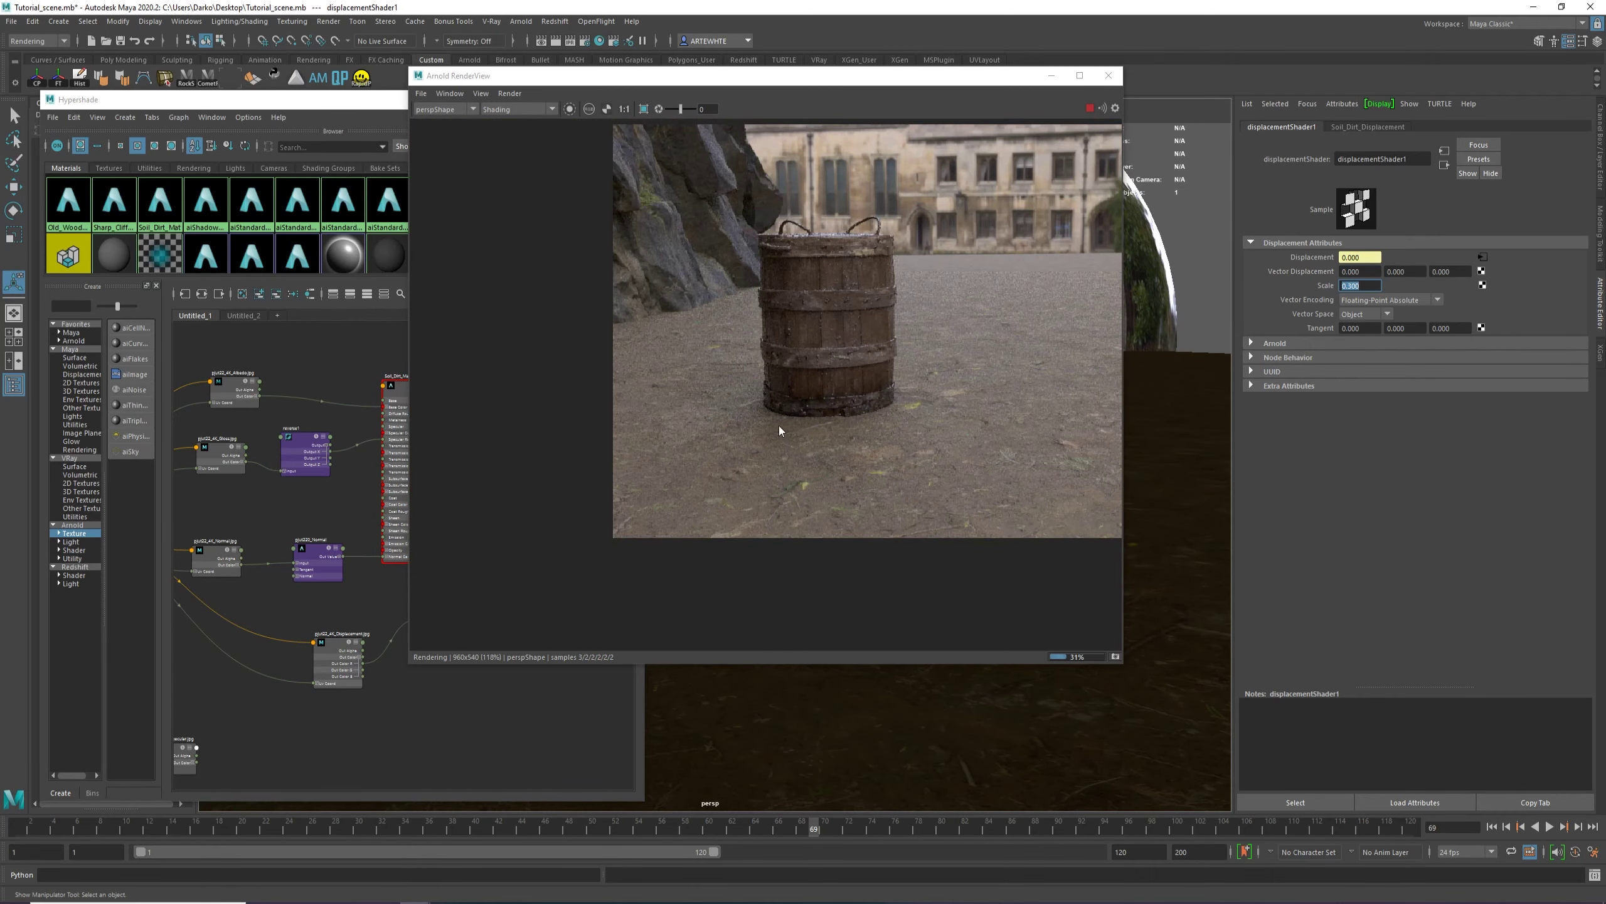
click(510, 110)
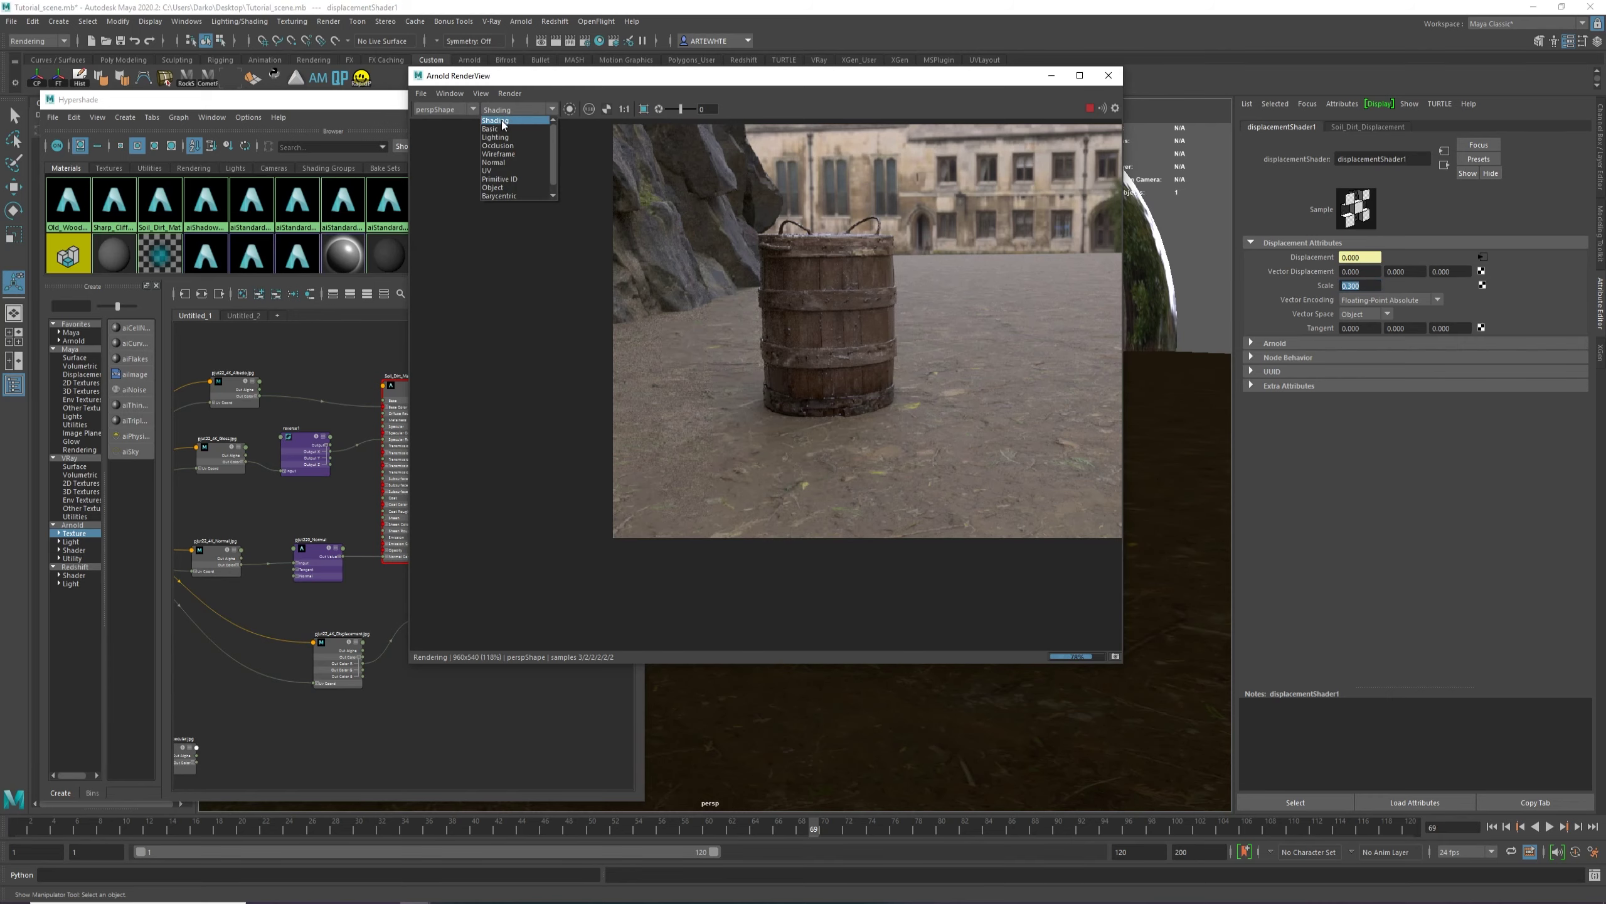
click(493, 135)
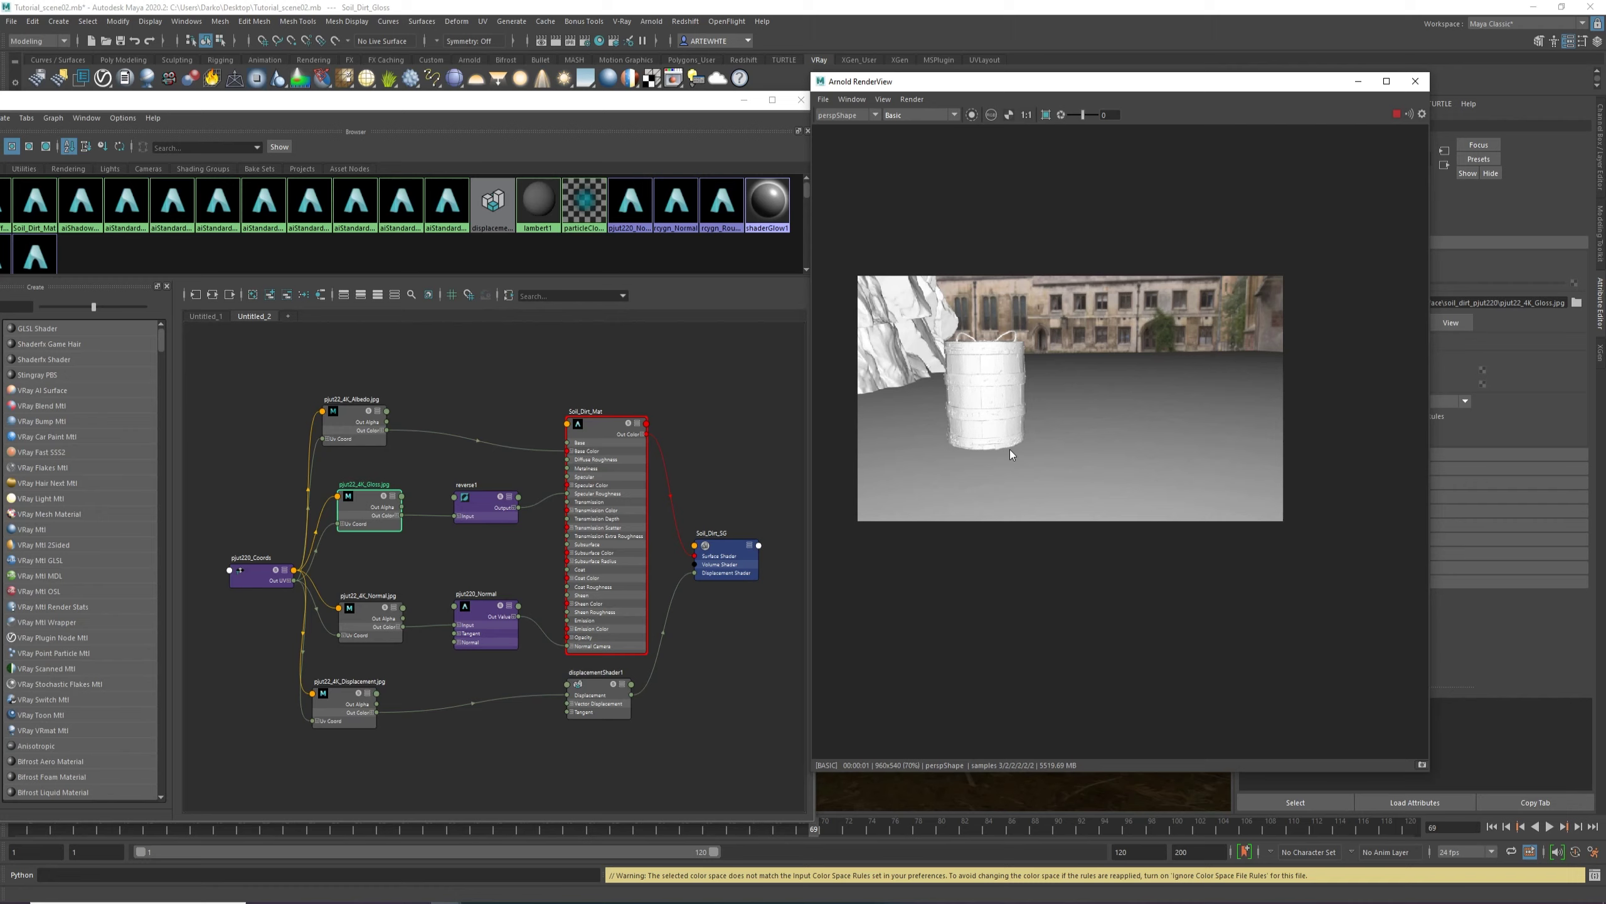
scroll(1009, 449, up, 3)
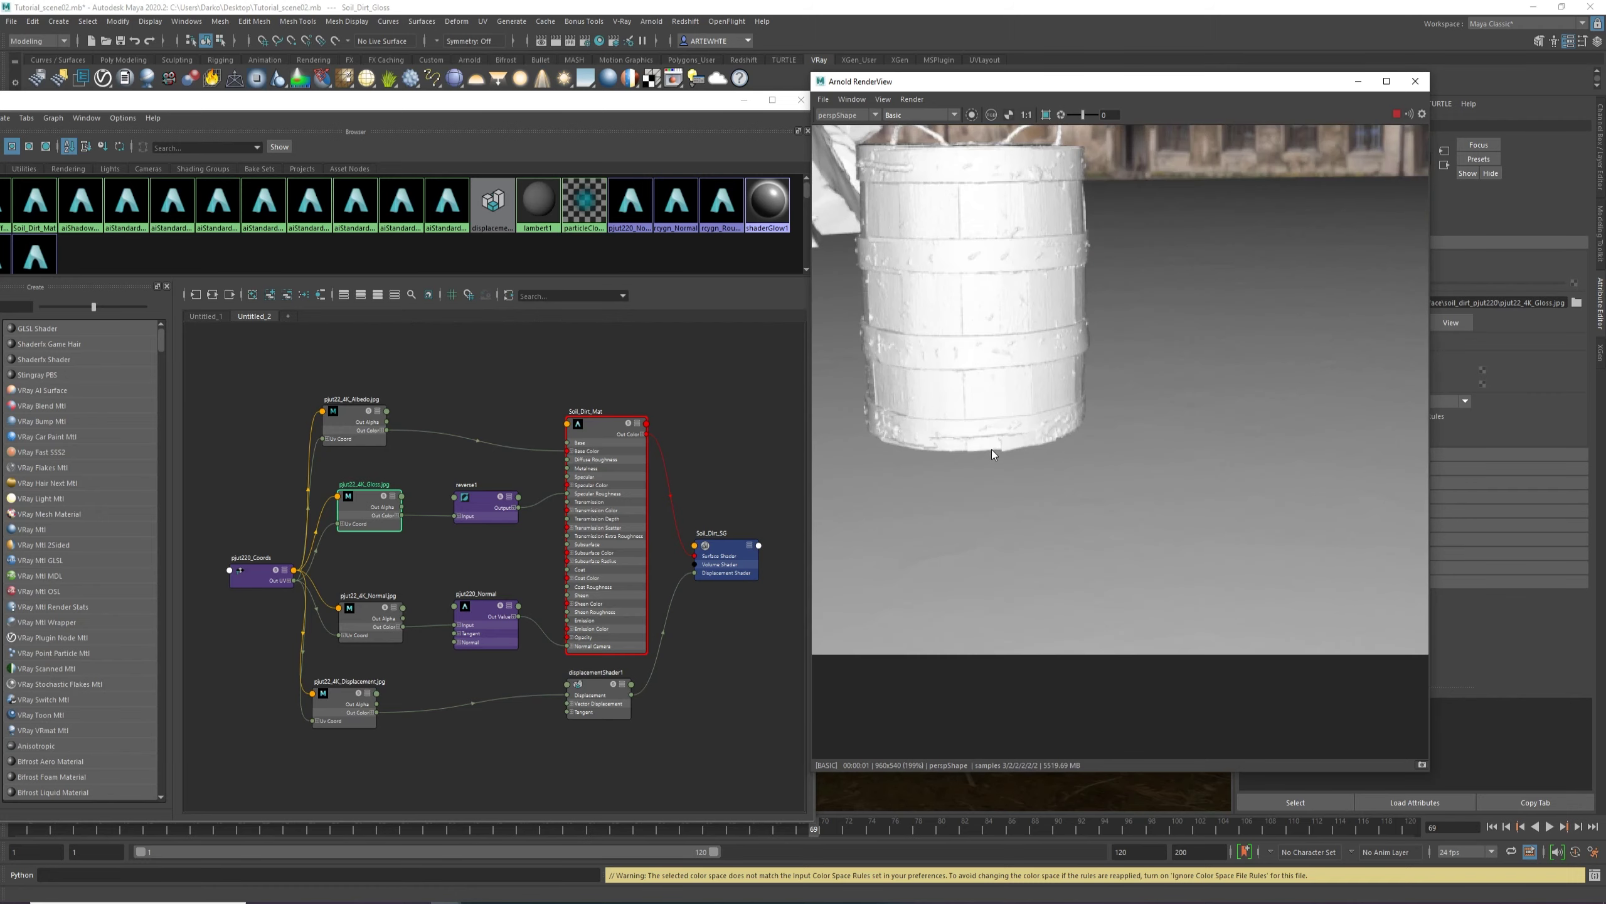
scroll(991, 575, down, 2)
scroll(899, 581, up, 3)
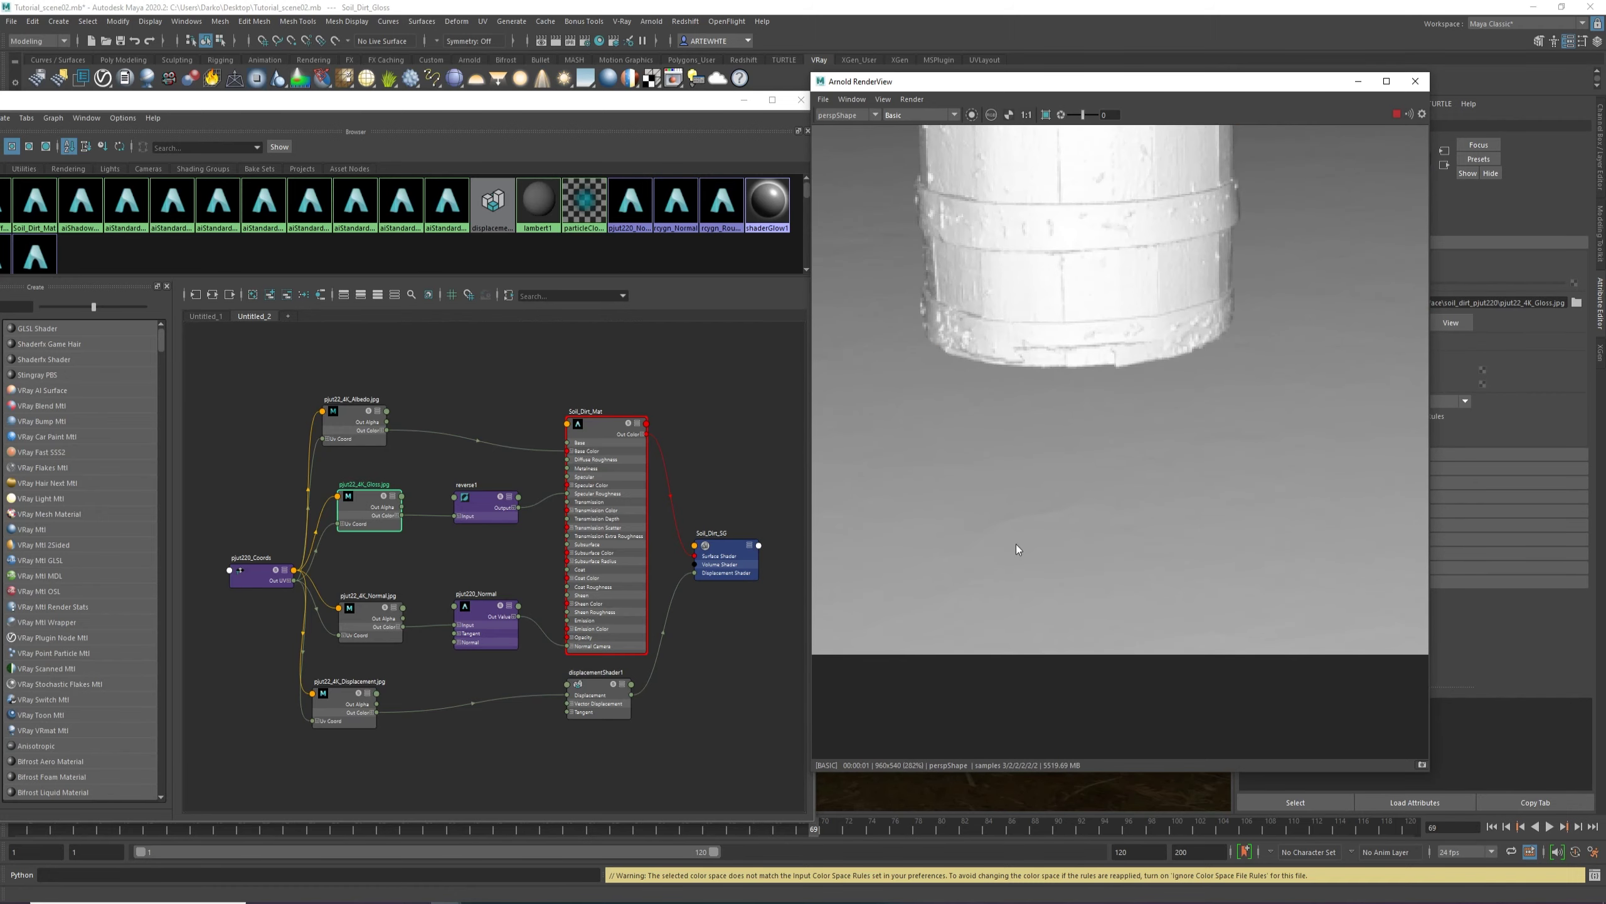
scroll(1017, 545, down, 3)
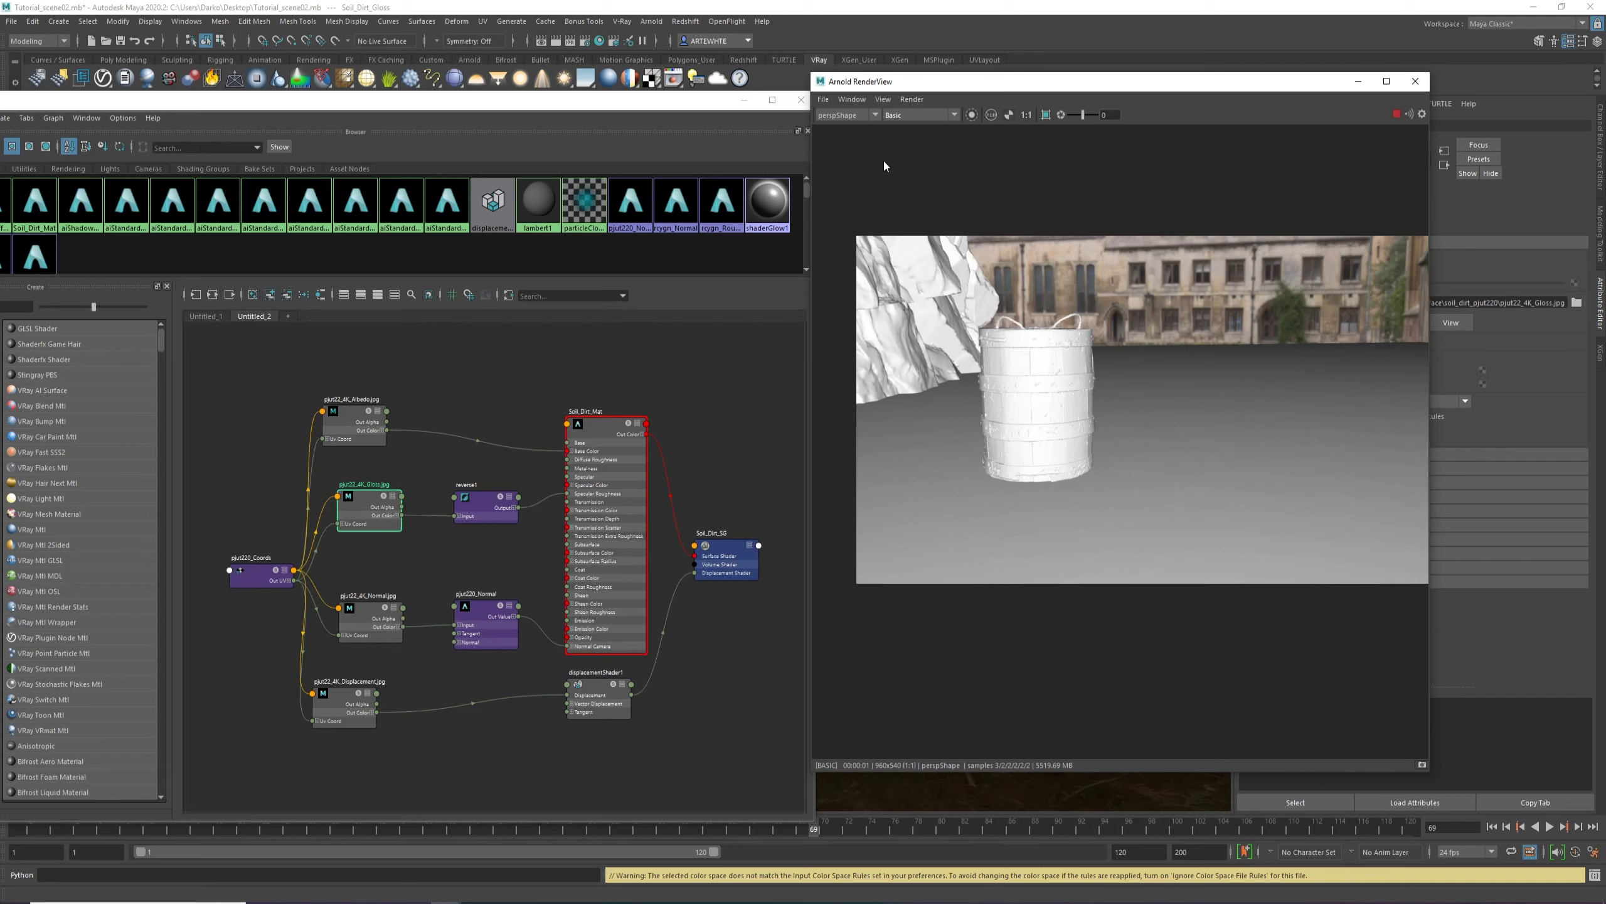
click(900, 115)
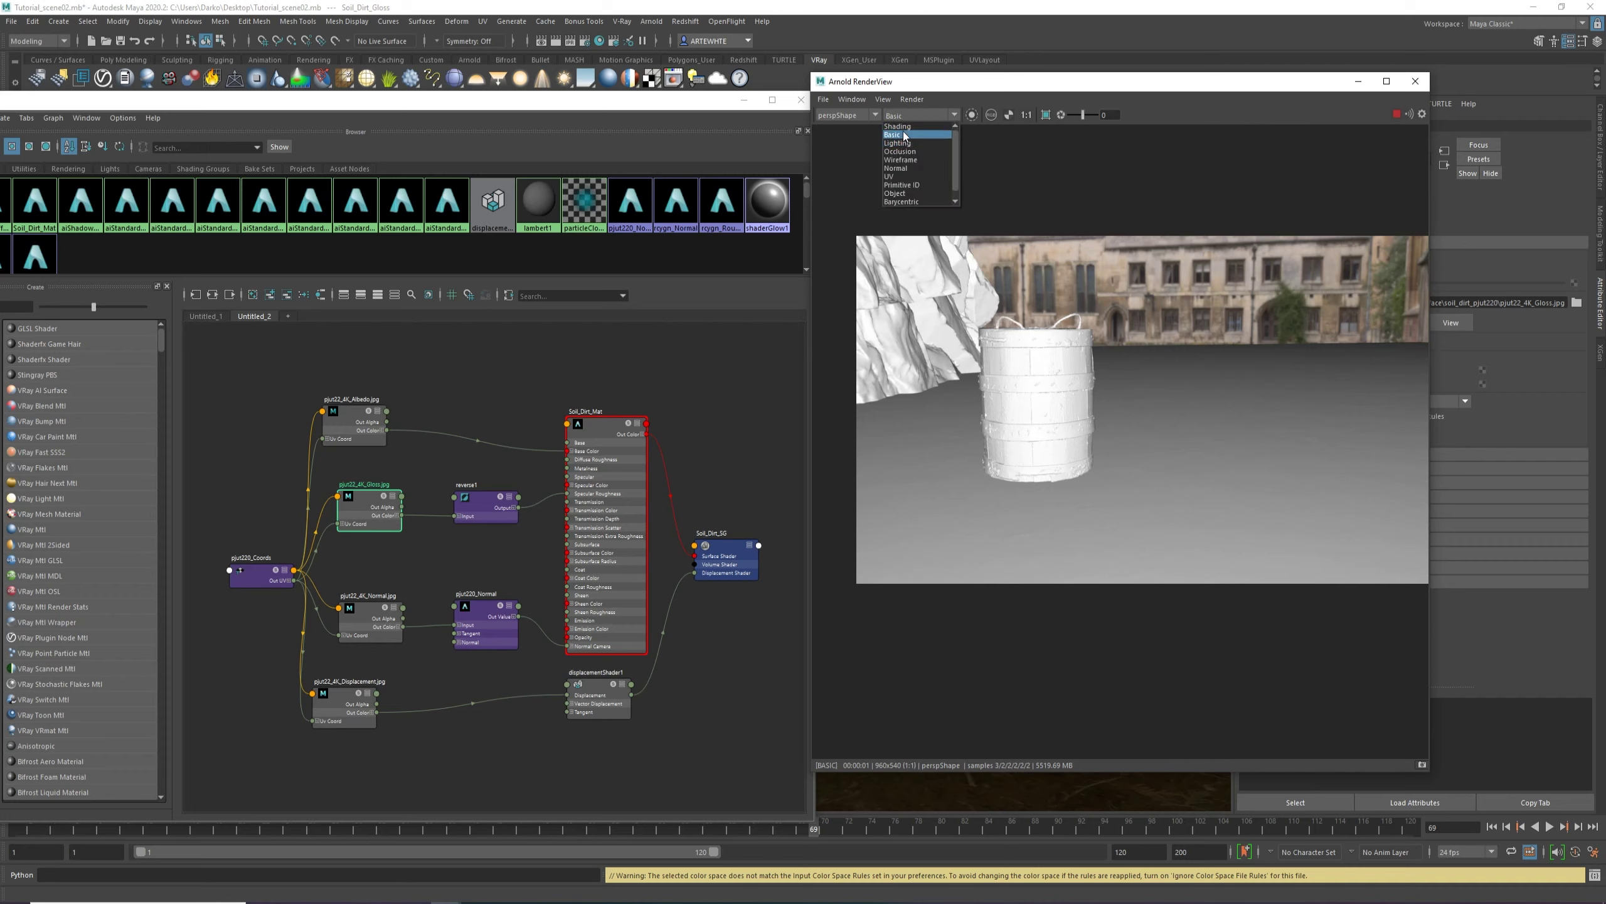
click(952, 470)
scroll(979, 440, up, 2)
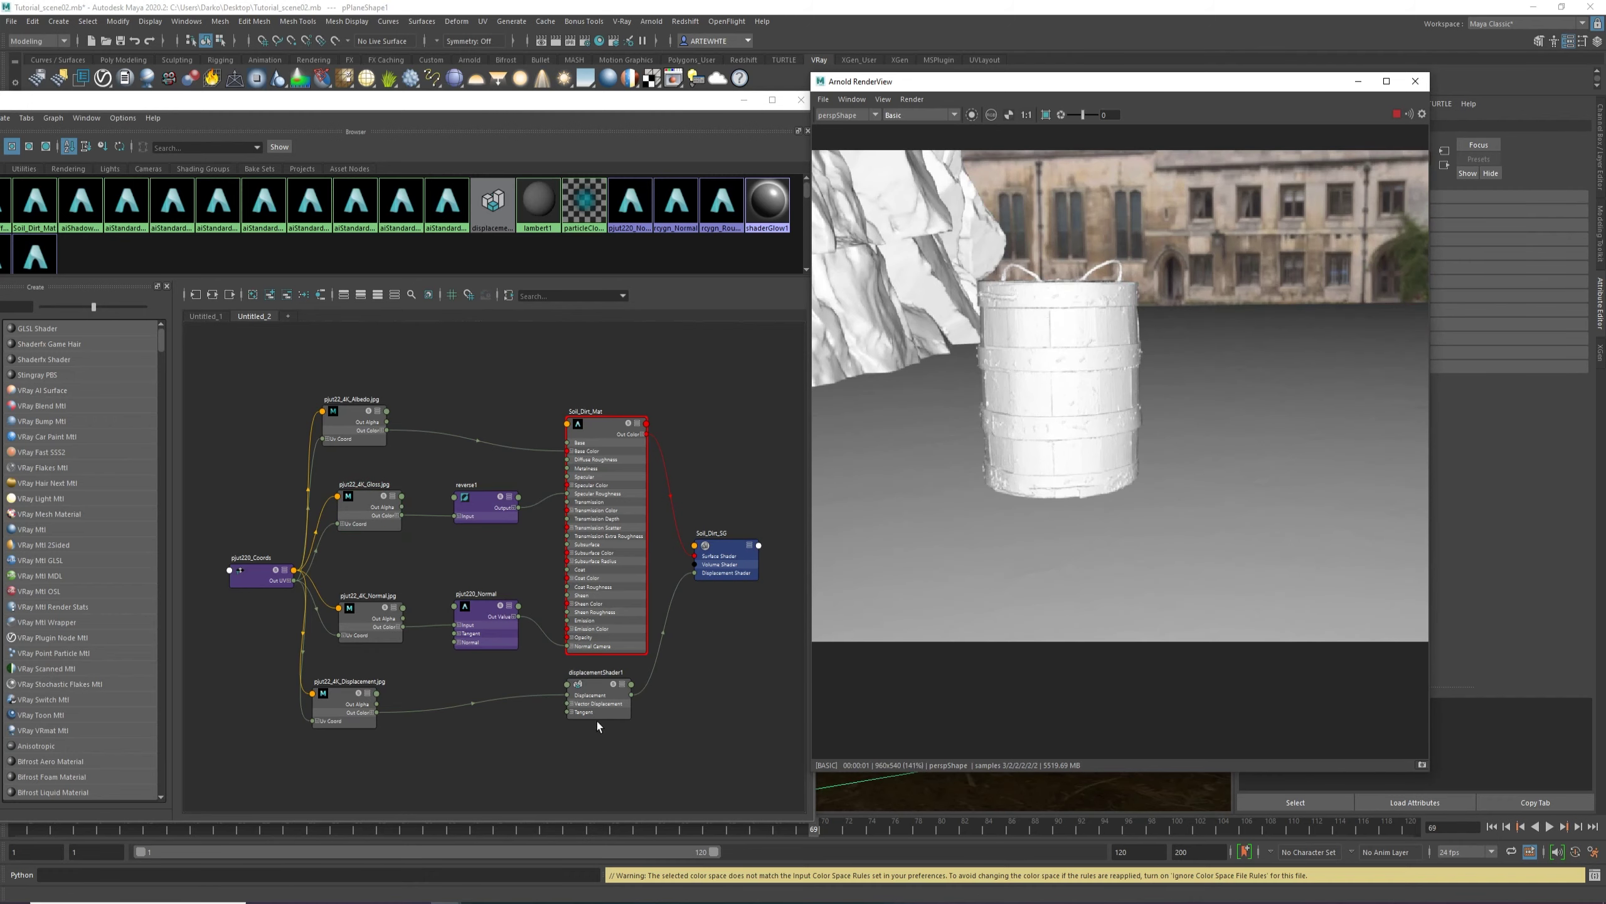
Bring up displacementShader1's attributes beside the render and switch the render to Wireframe debug shading to check the ground's tessellation.
drag(599, 702, 590, 726)
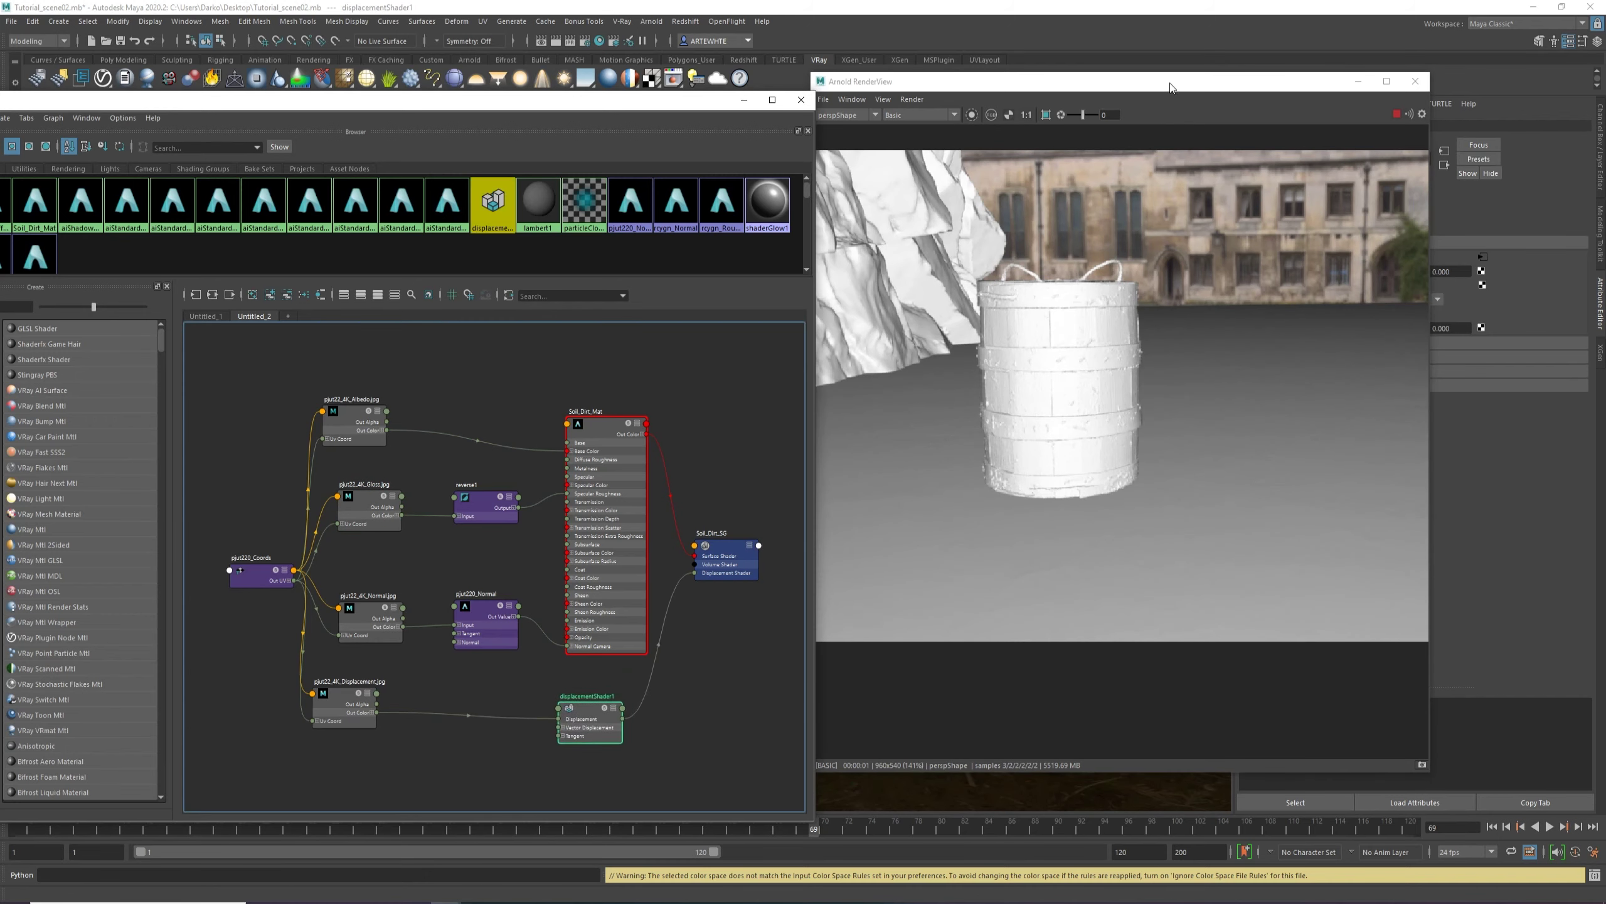
drag(1171, 87, 945, 109)
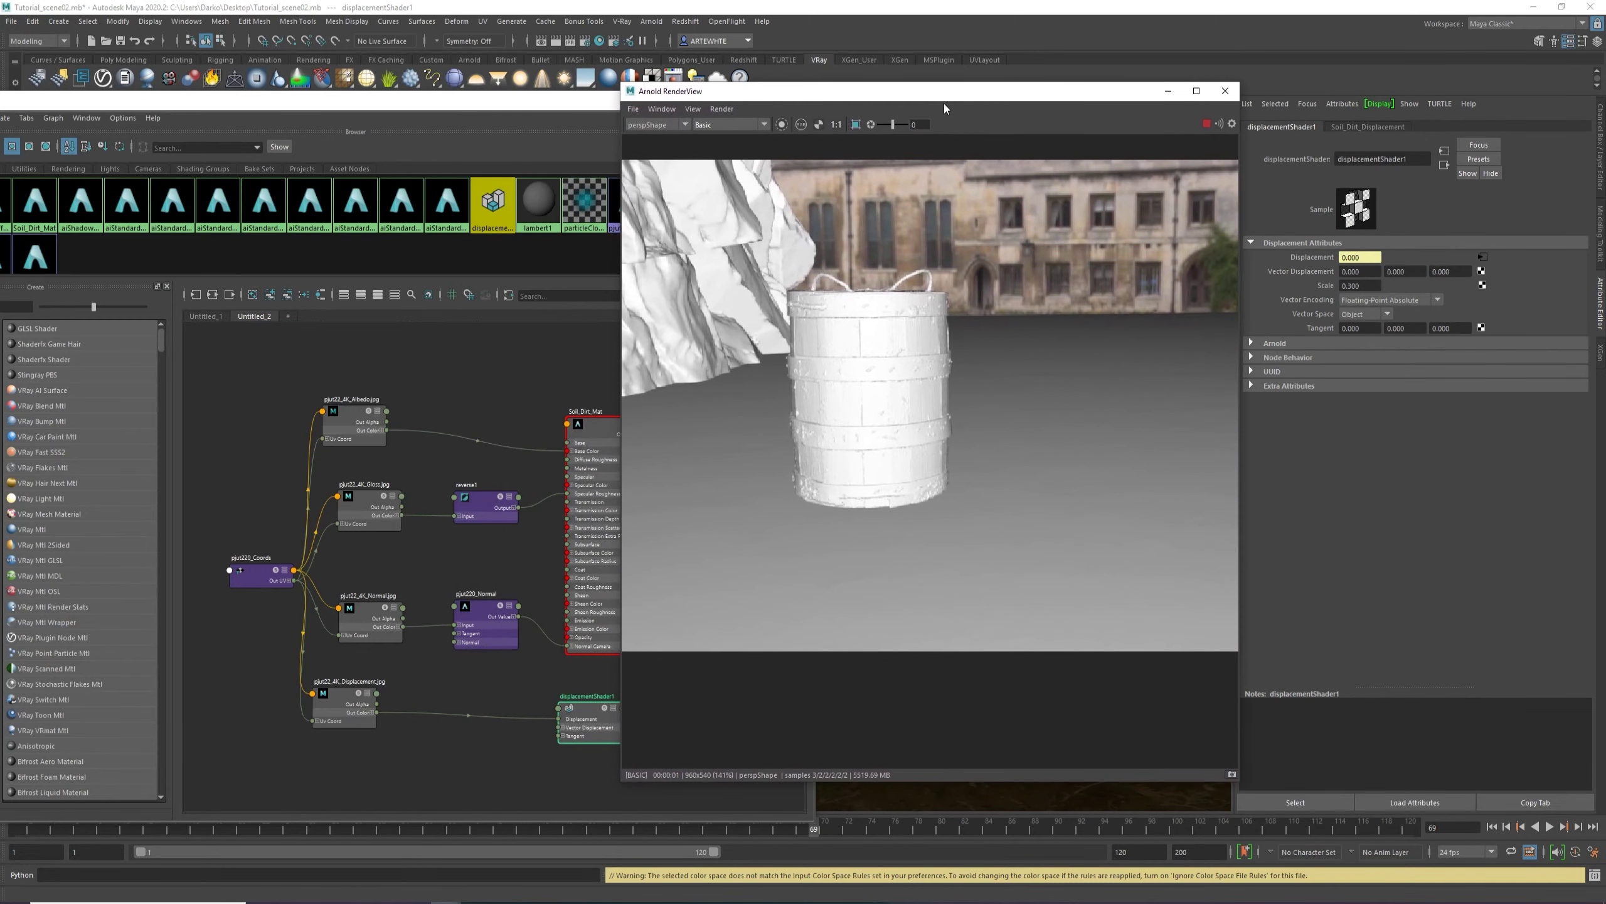
click(709, 127)
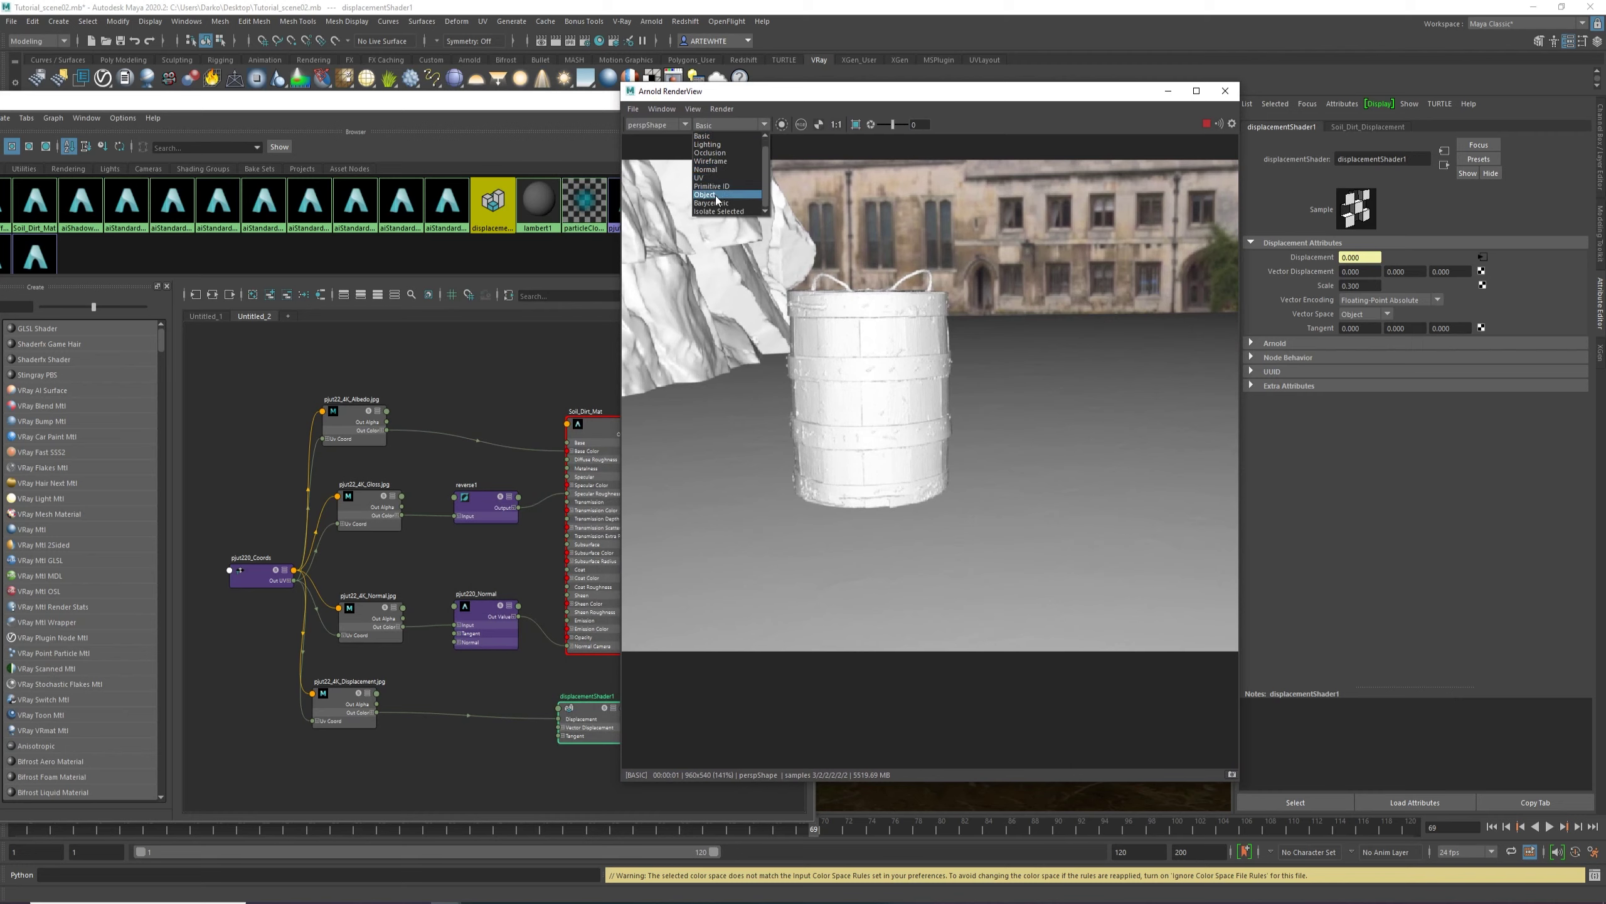
click(717, 170)
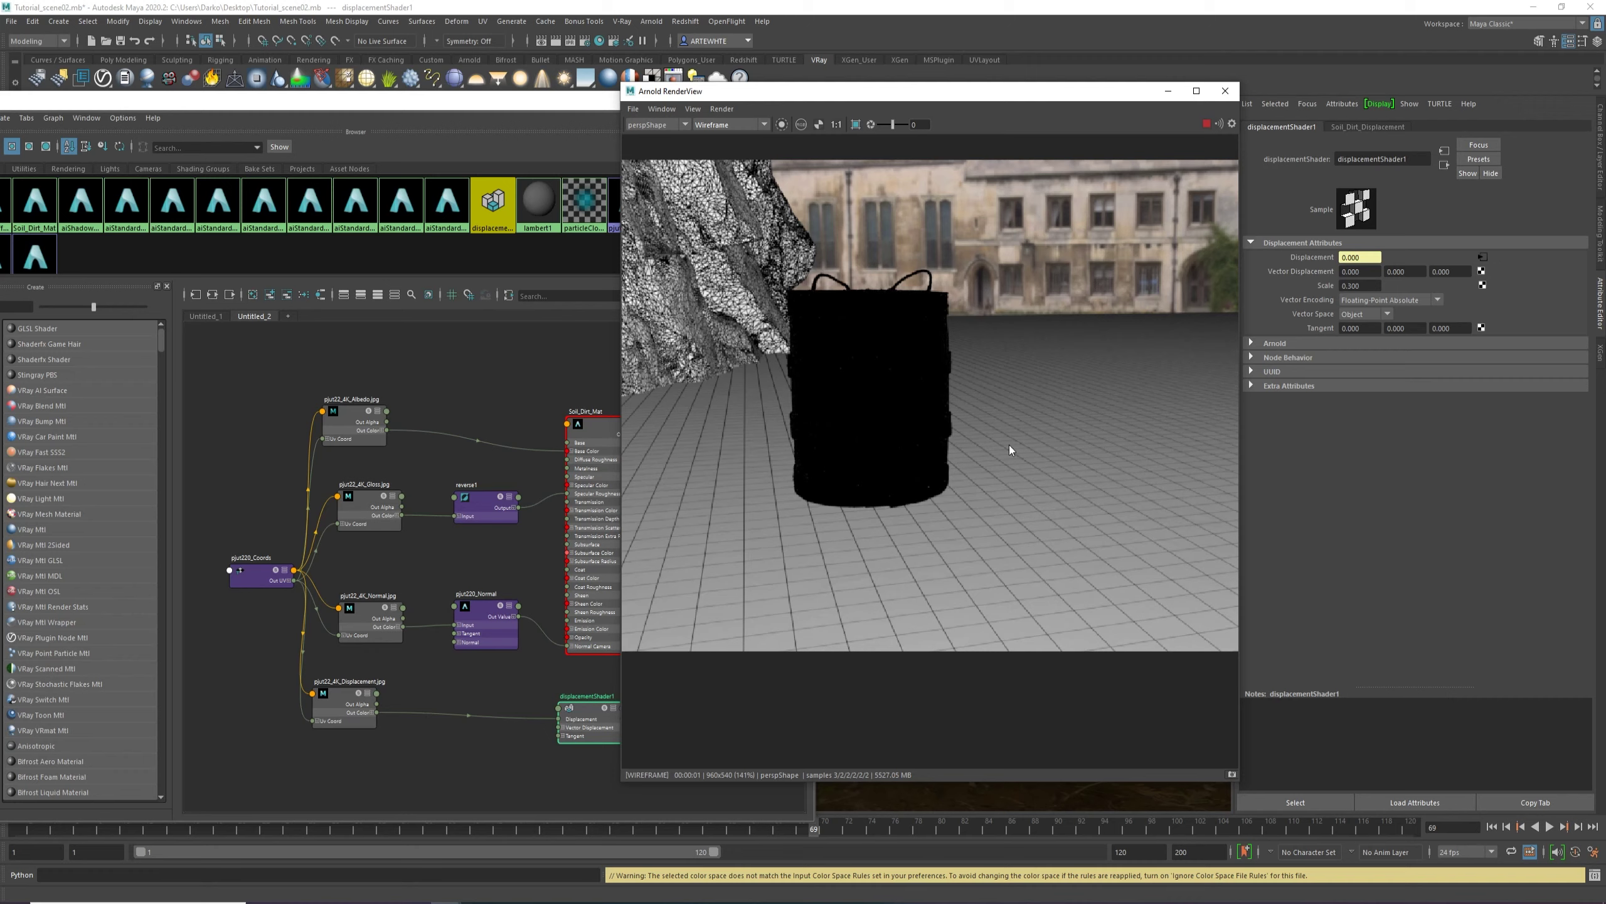
Return the render to Shading mode and select the ground plane in it to show its shape attributes.
click(728, 125)
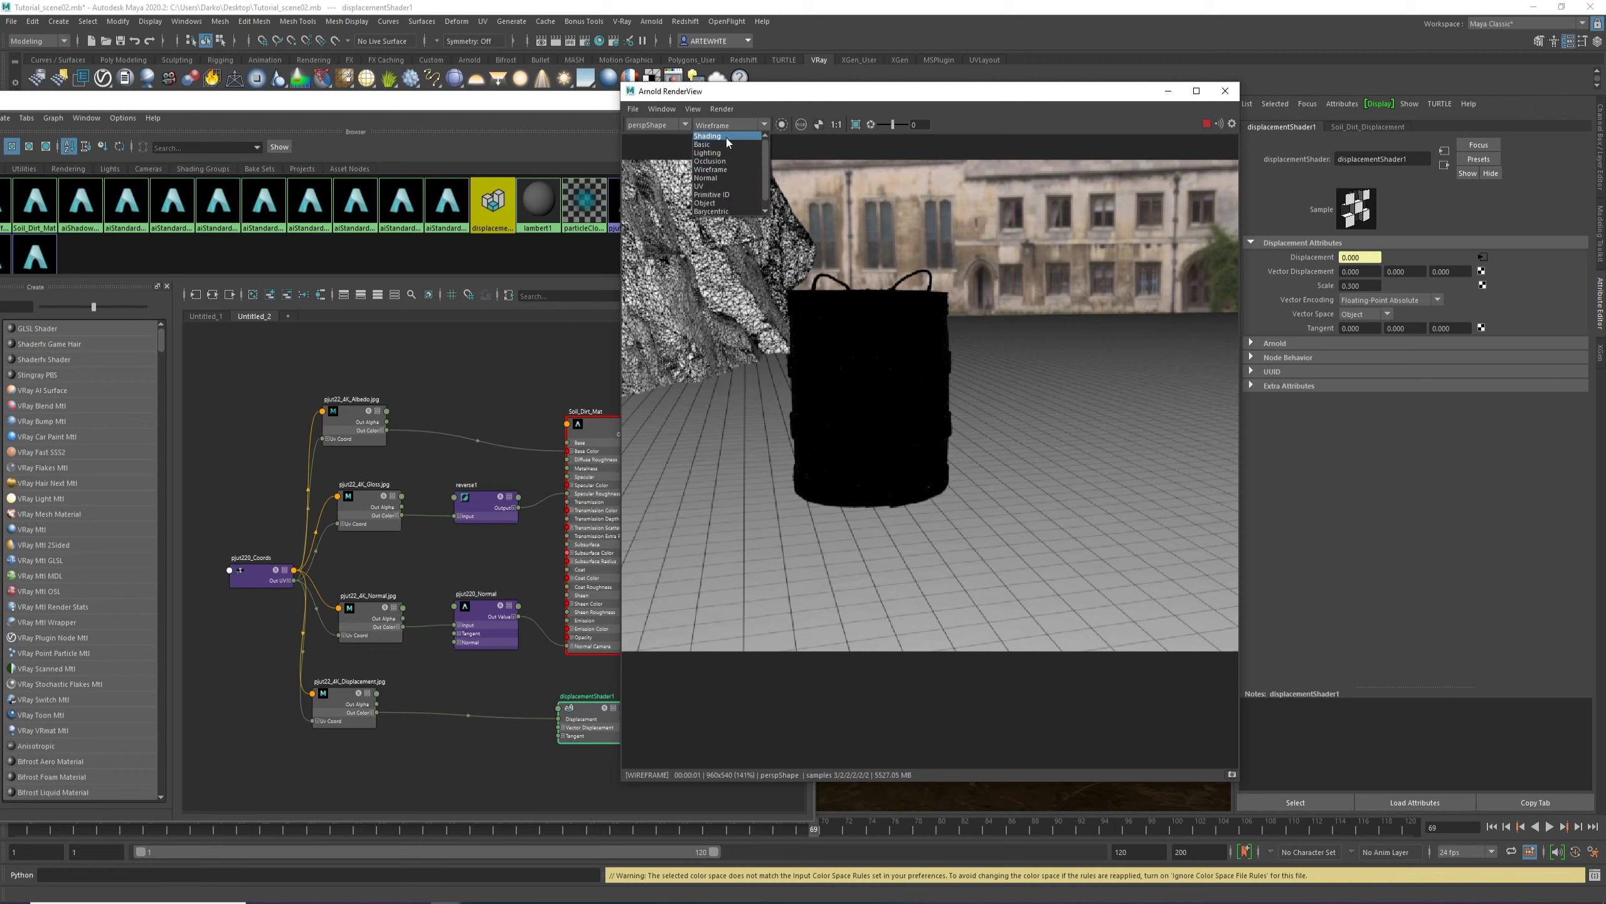
click(726, 137)
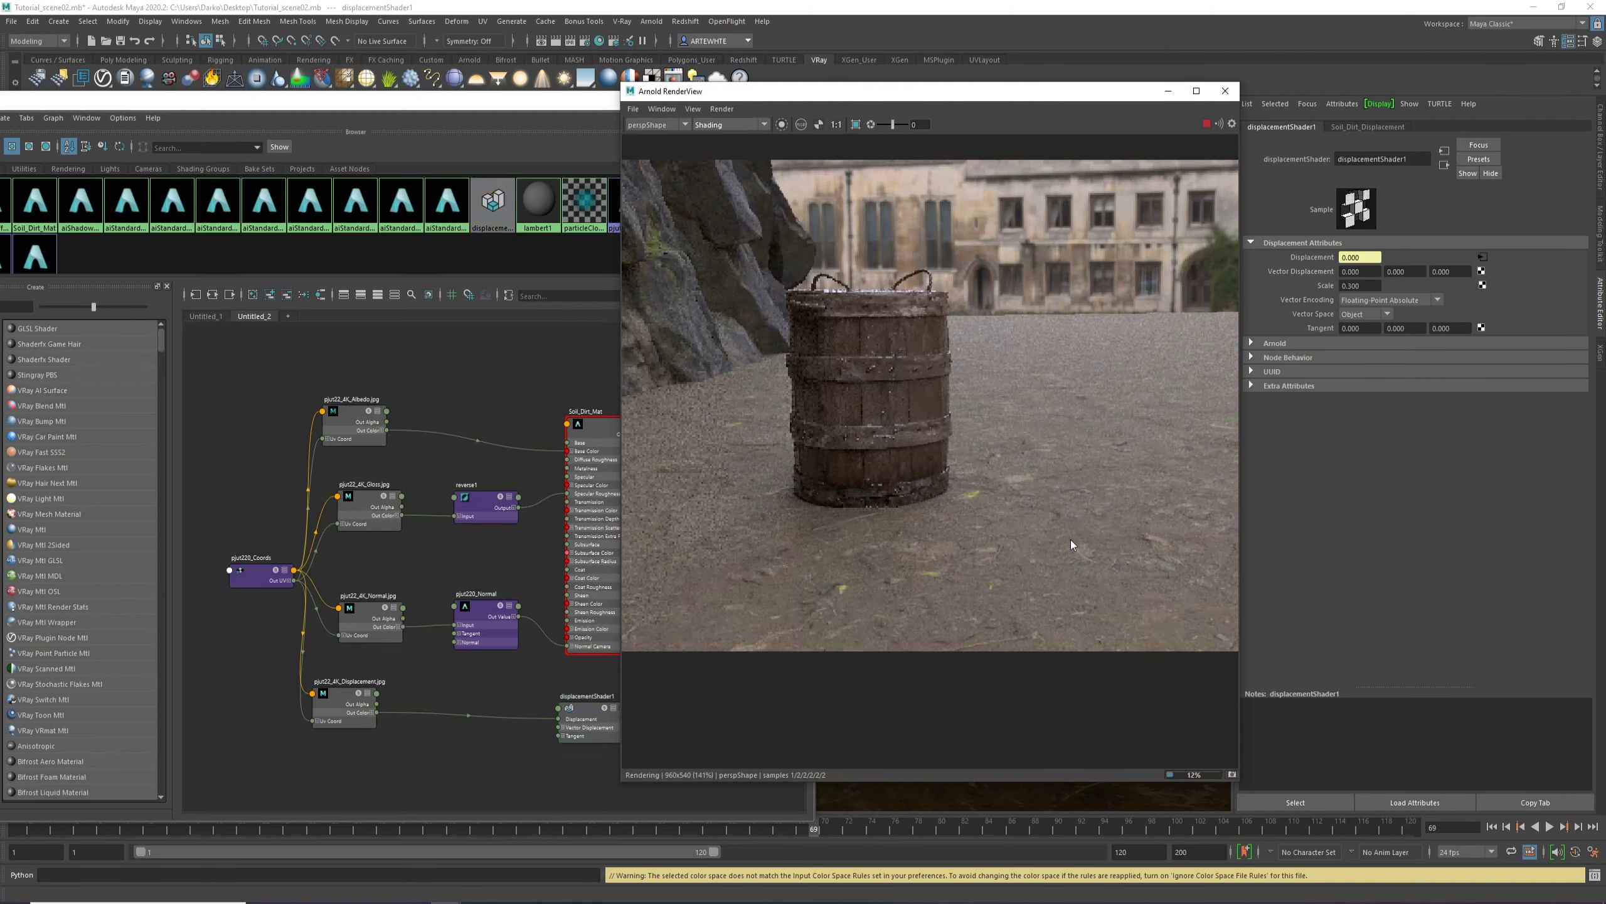
click(1071, 540)
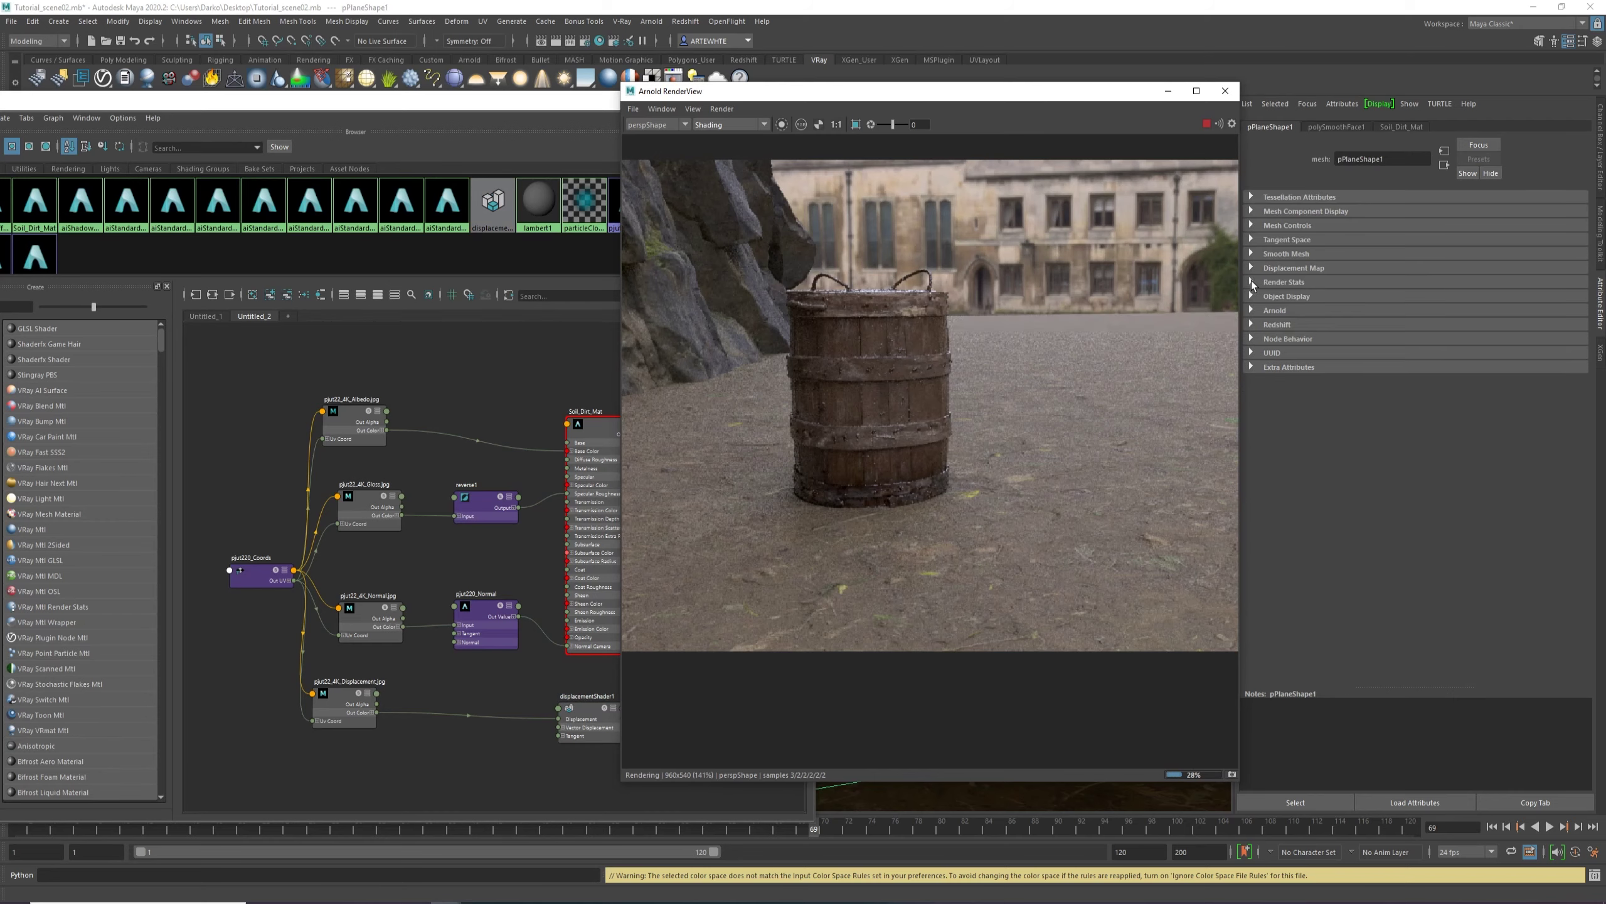
Set the ground plane's Arnold subdivision Iterations to 6, stopping the live render for the change and restarting it.
click(1252, 310)
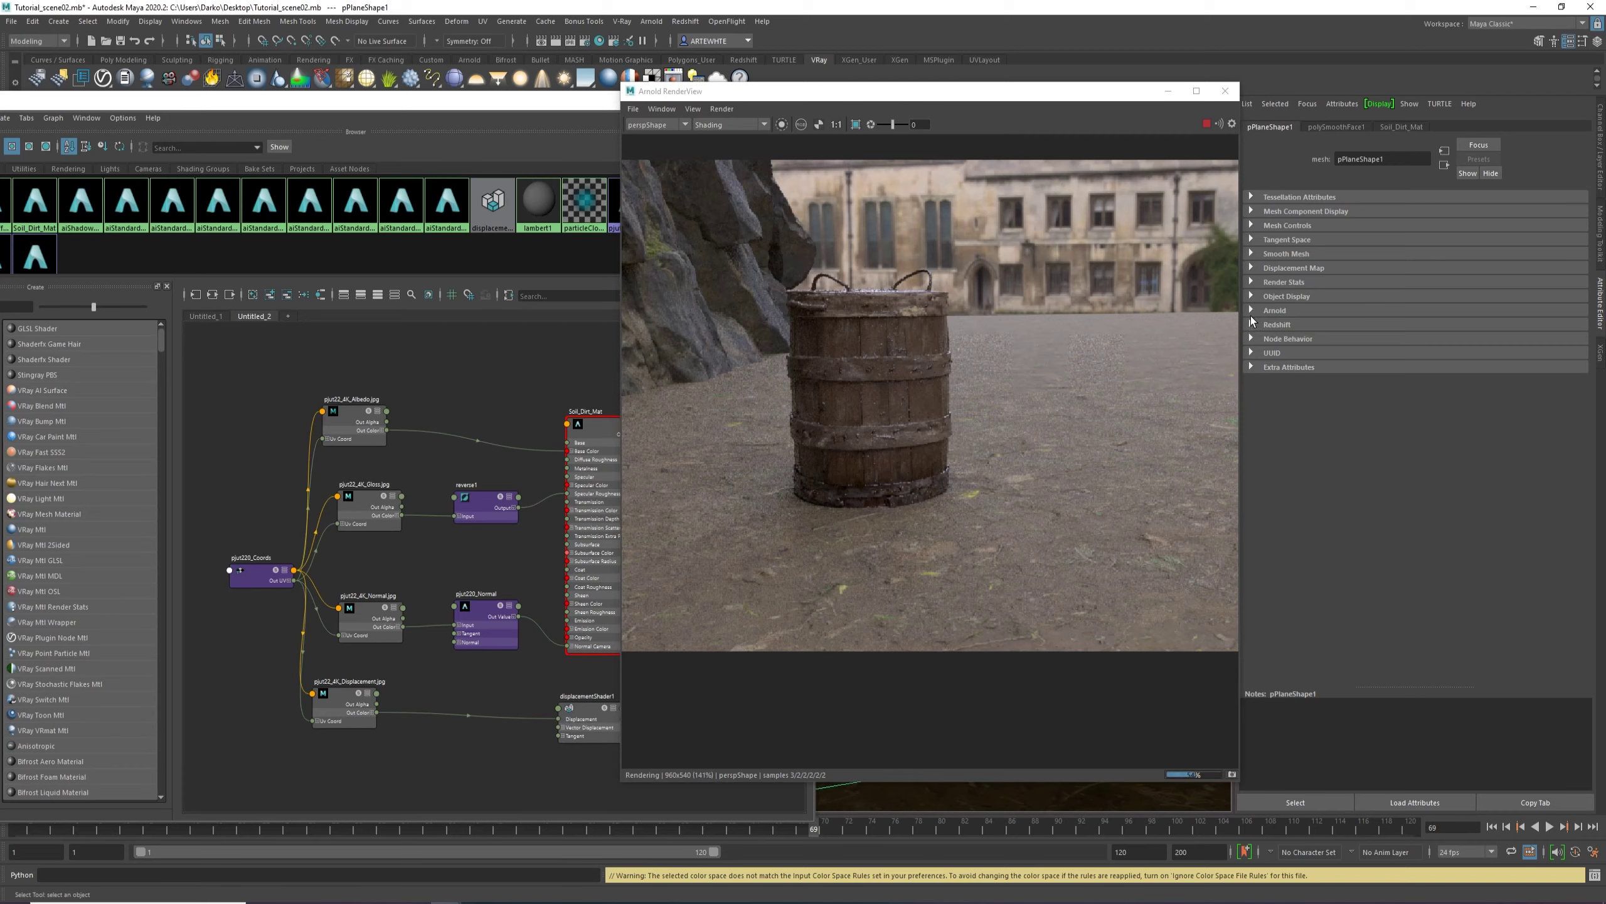
scroll(1328, 485, down, 3)
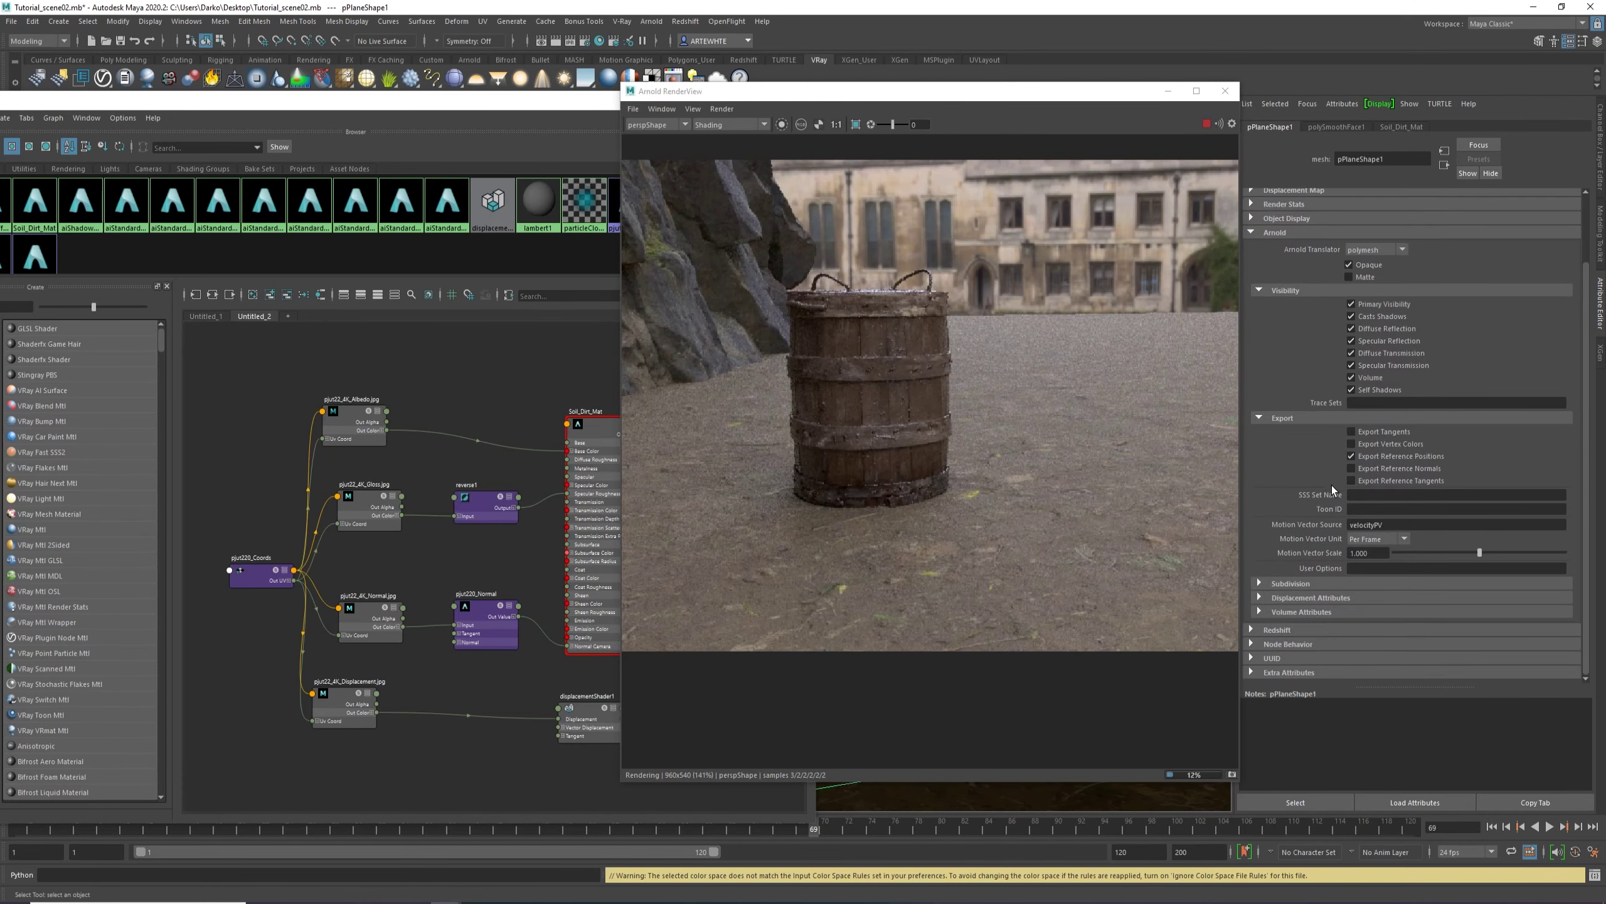
click(1283, 582)
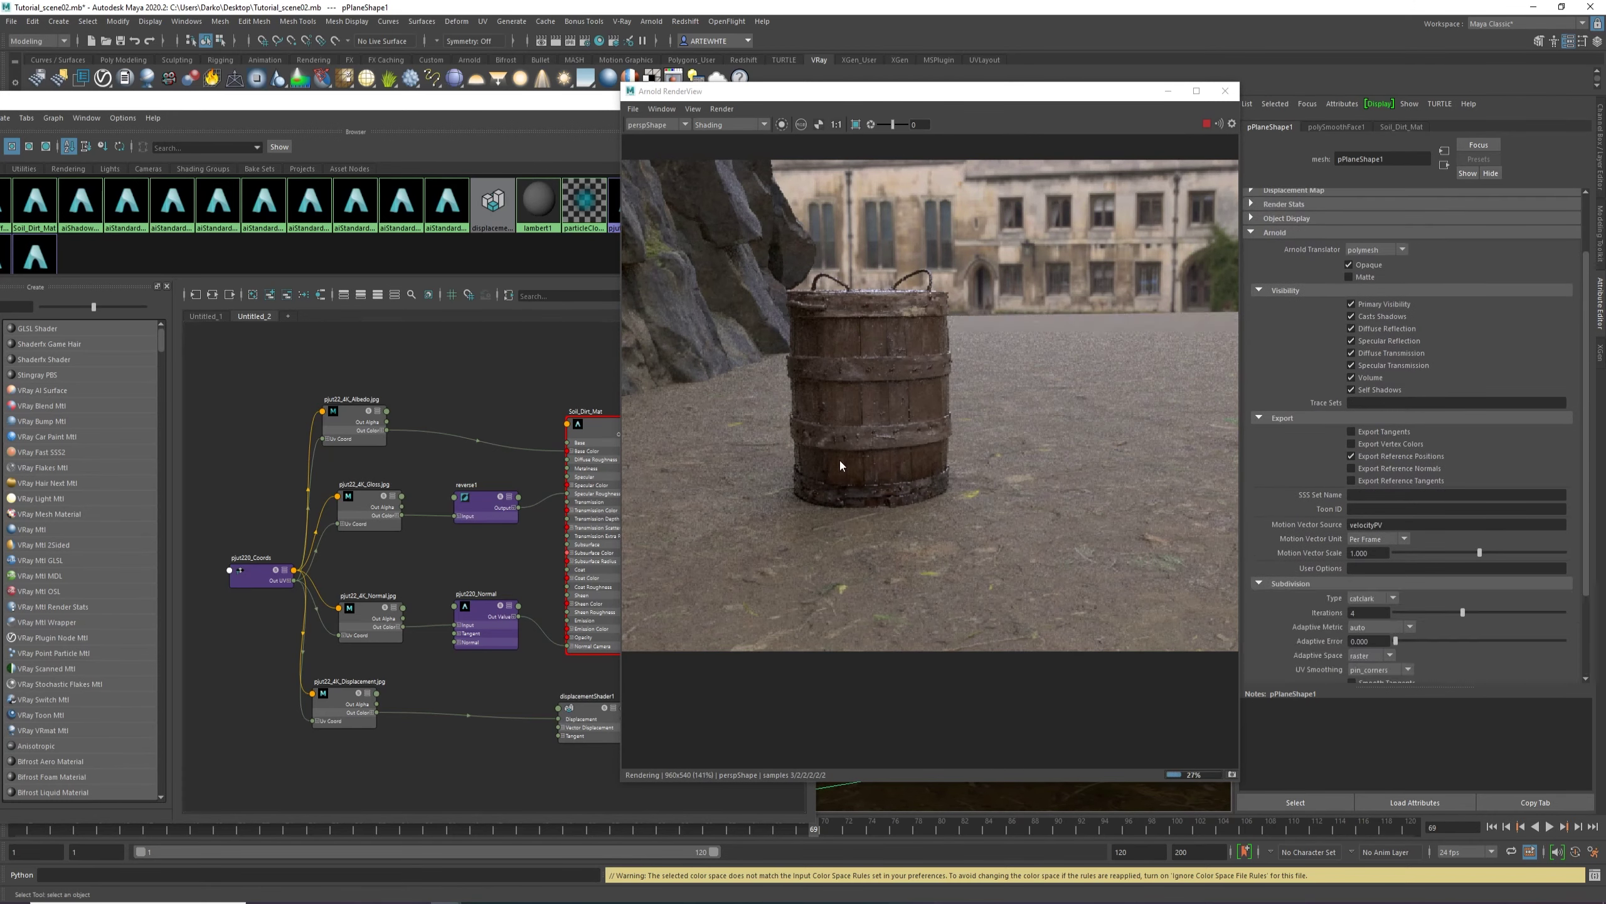
click(1206, 124)
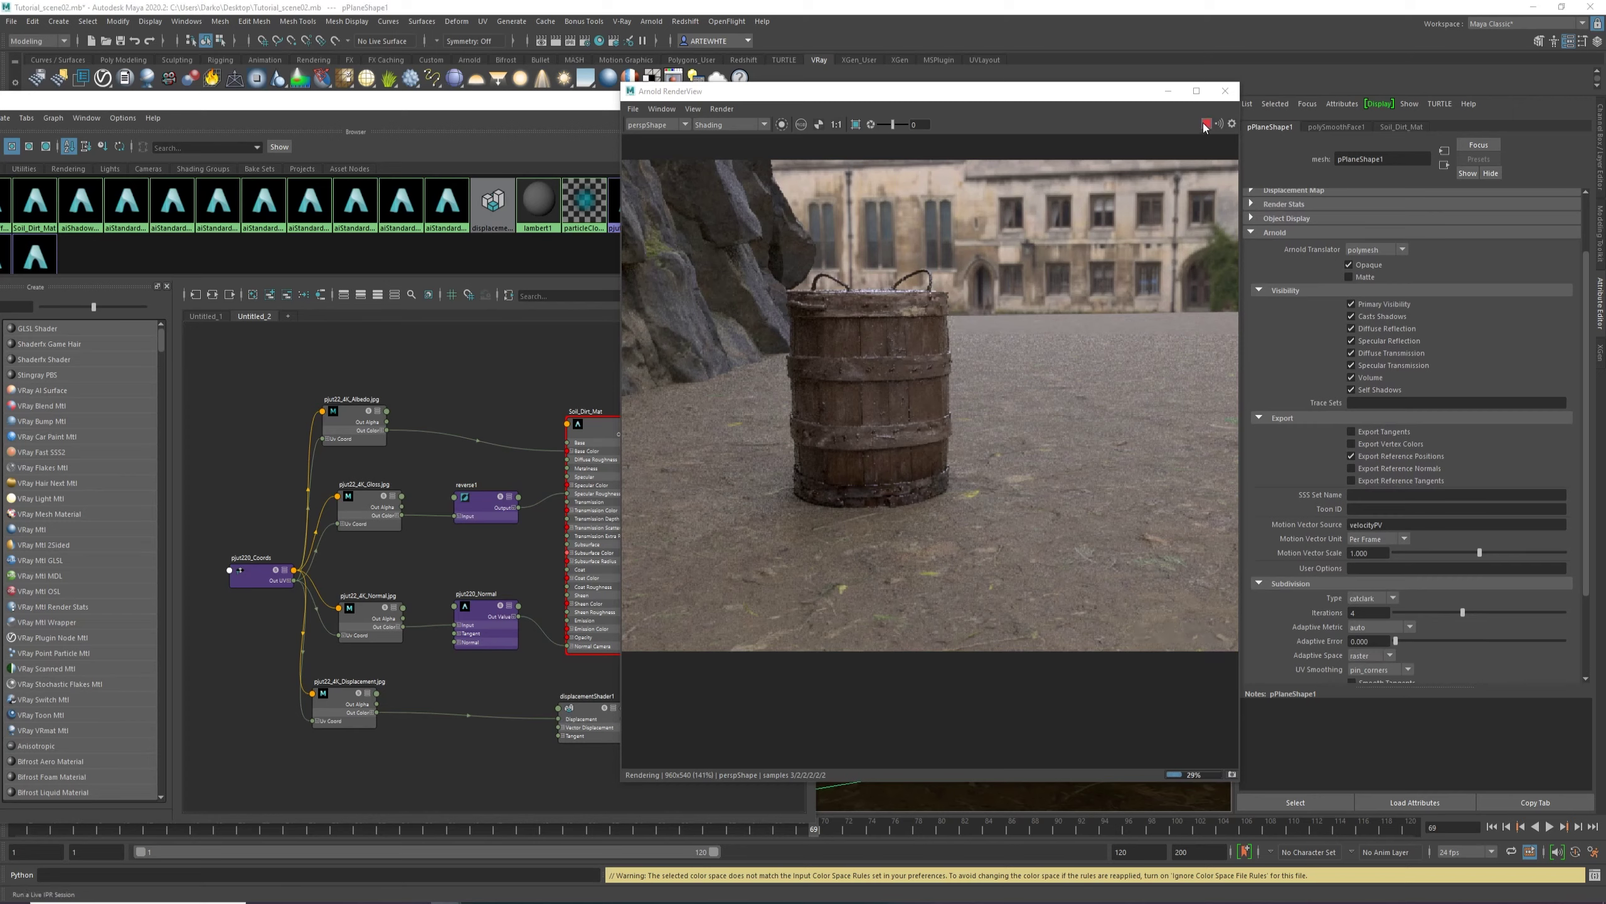
click(1373, 613)
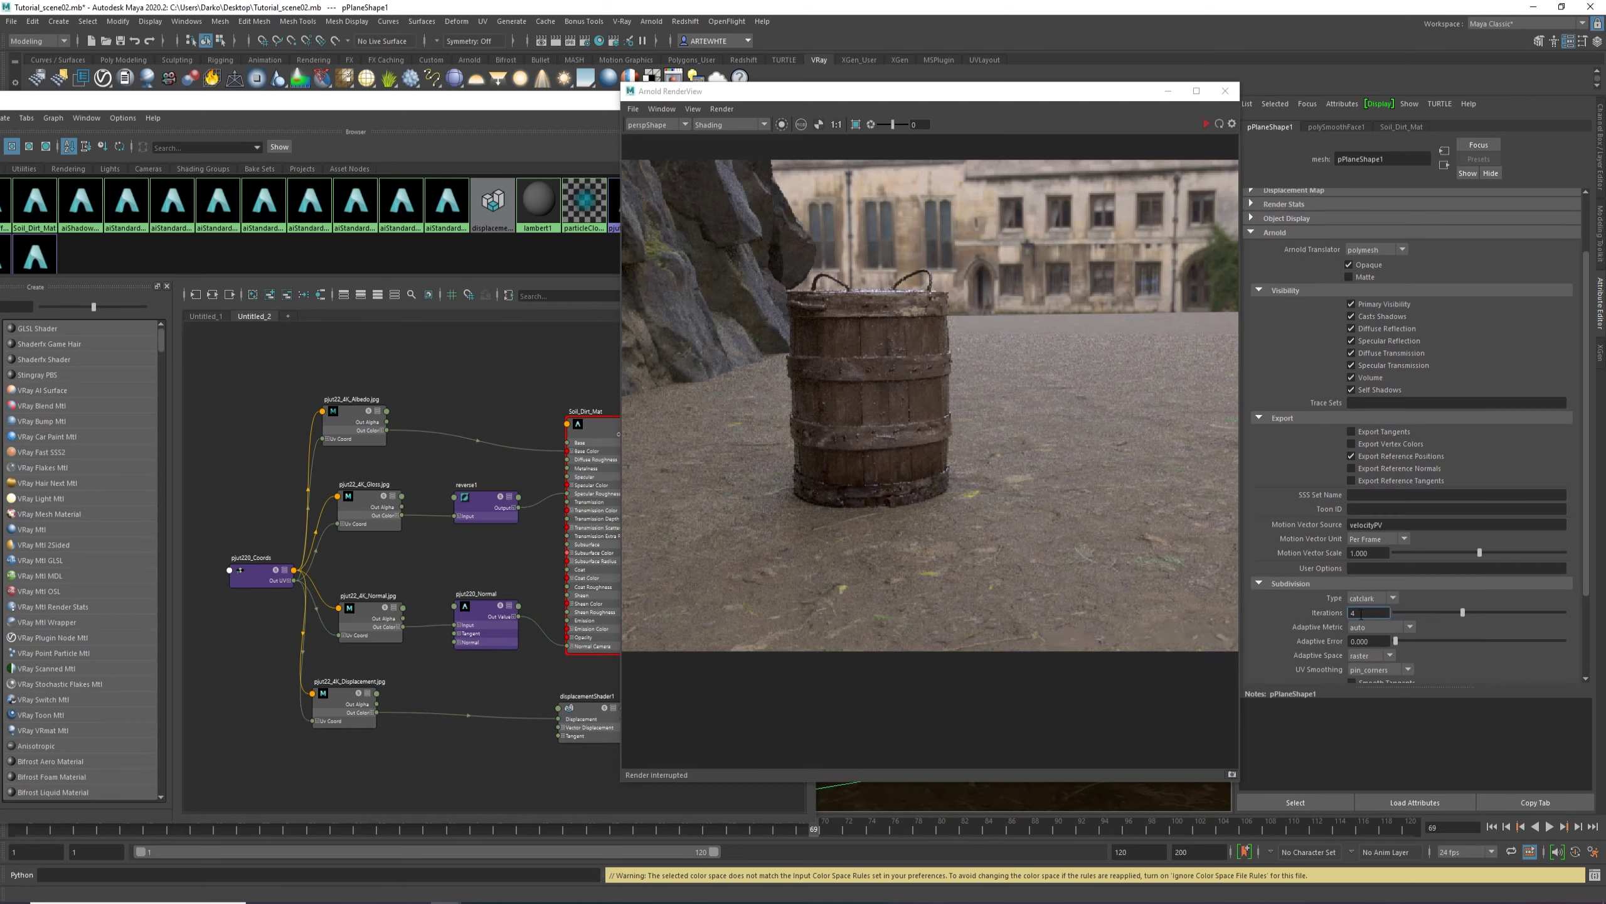
text(6)
key(Return)
click(1206, 124)
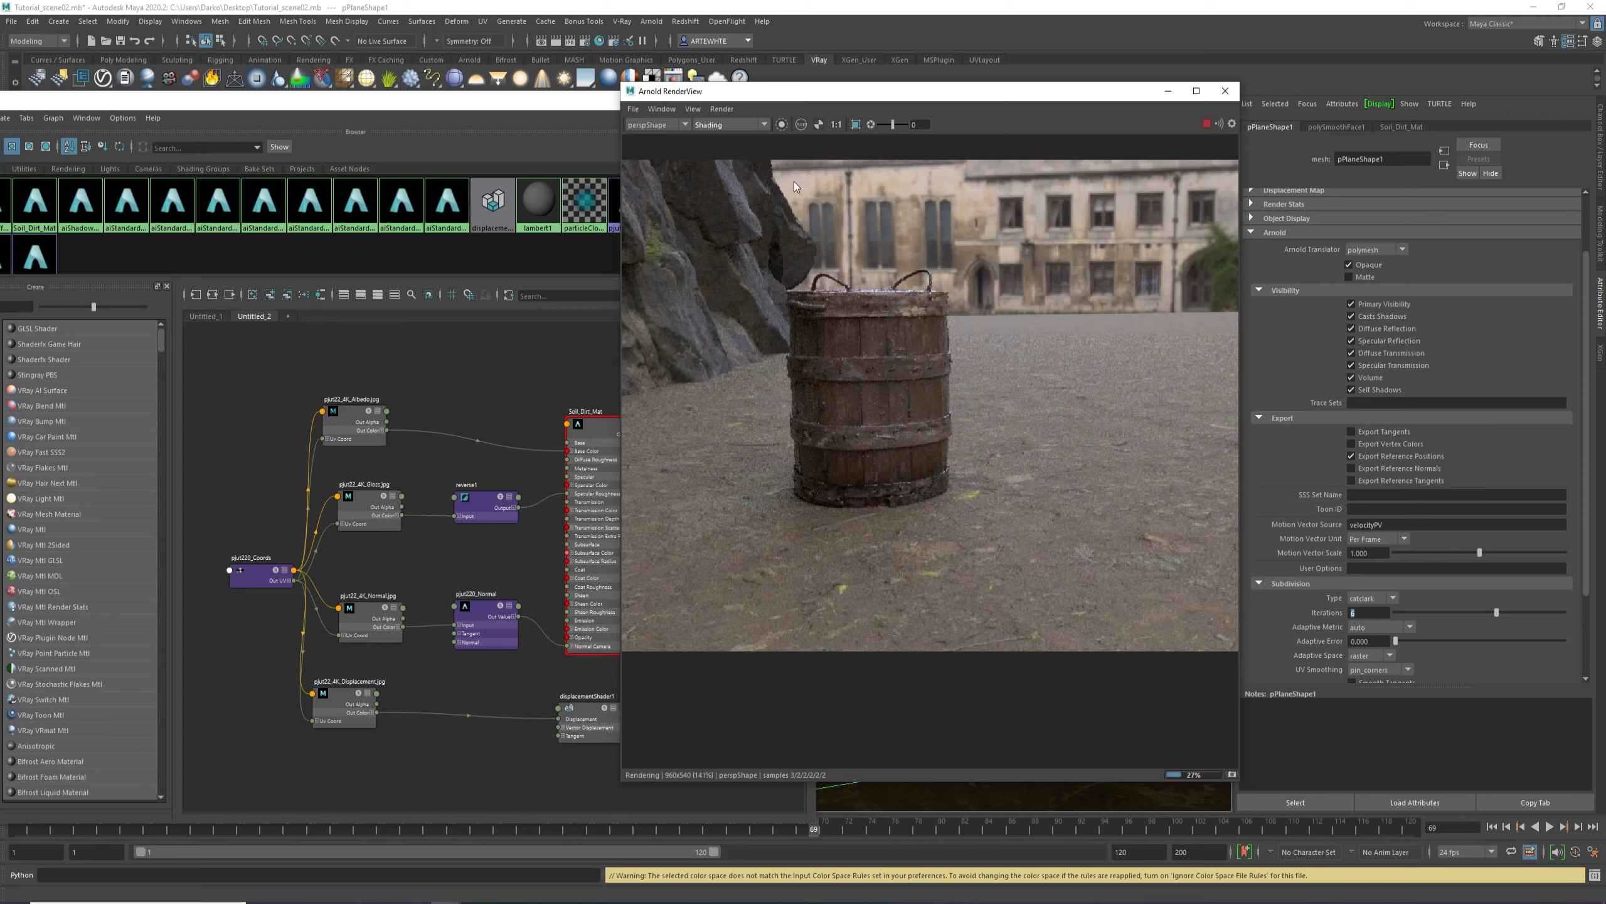
Switch the render to Basic debug shading and set displacementShader1's Scale to 0.5.
click(749, 126)
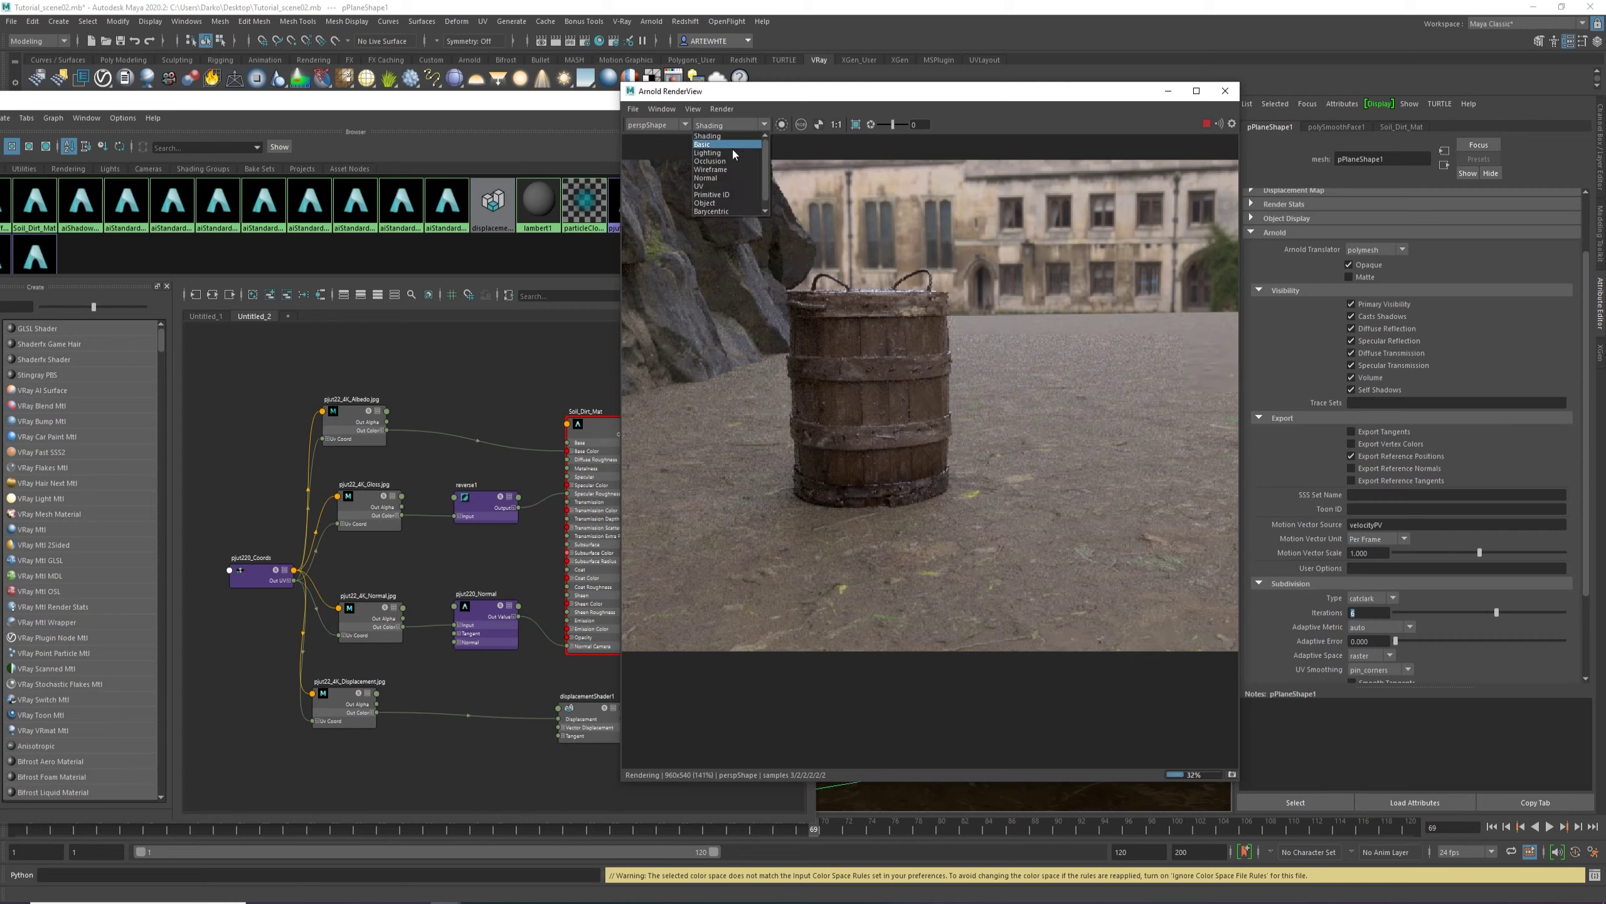
click(731, 146)
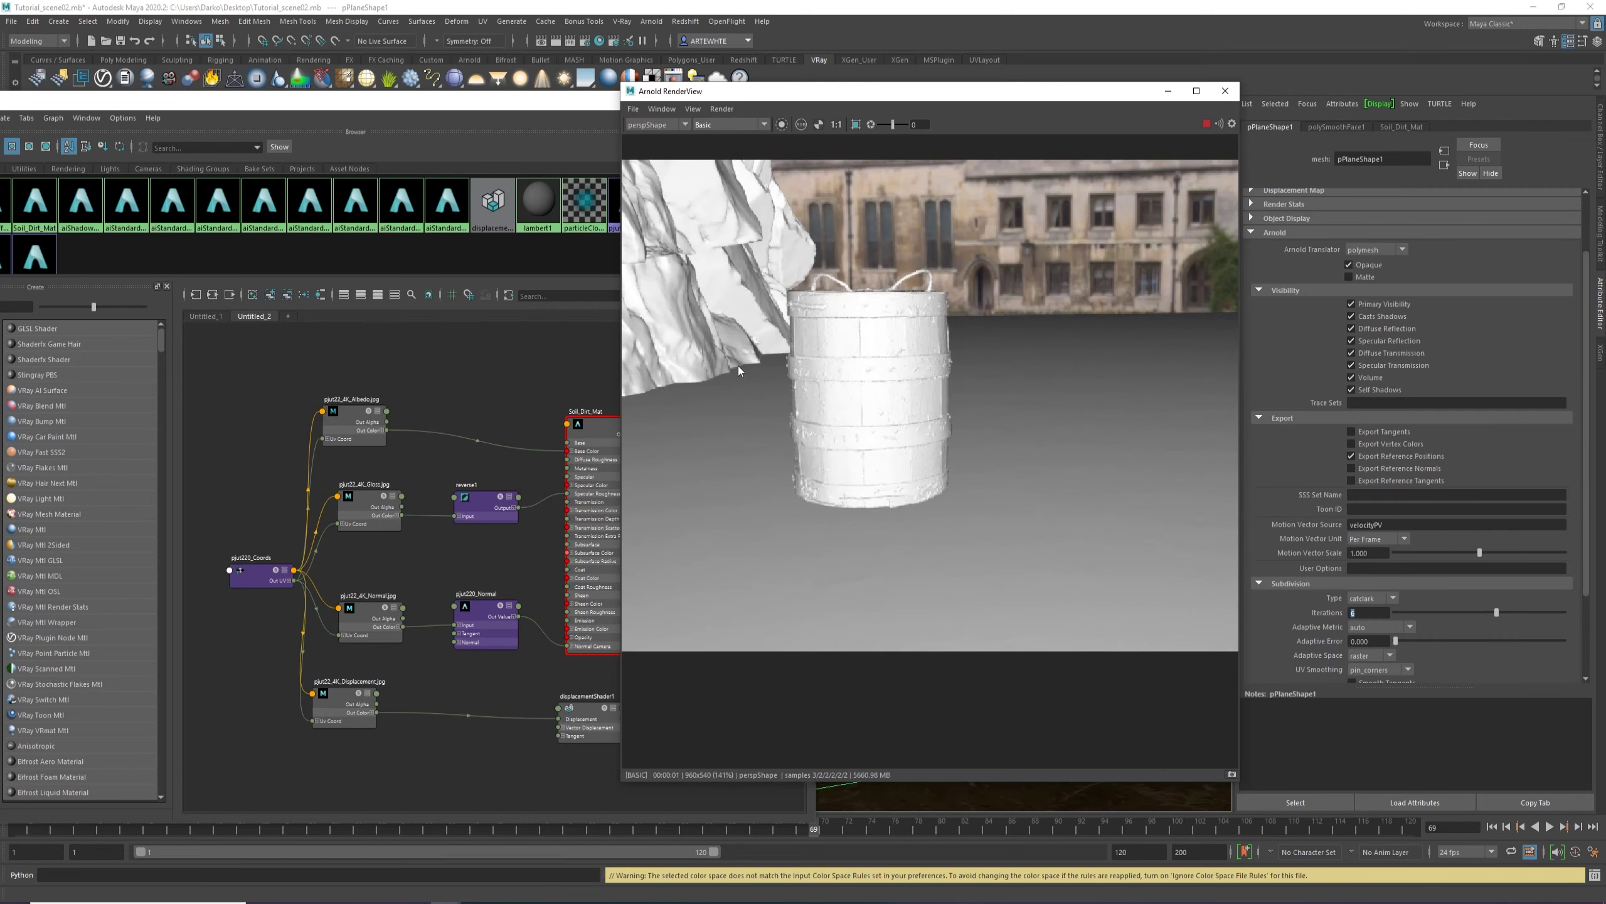
click(605, 712)
drag(1372, 288, 1304, 286)
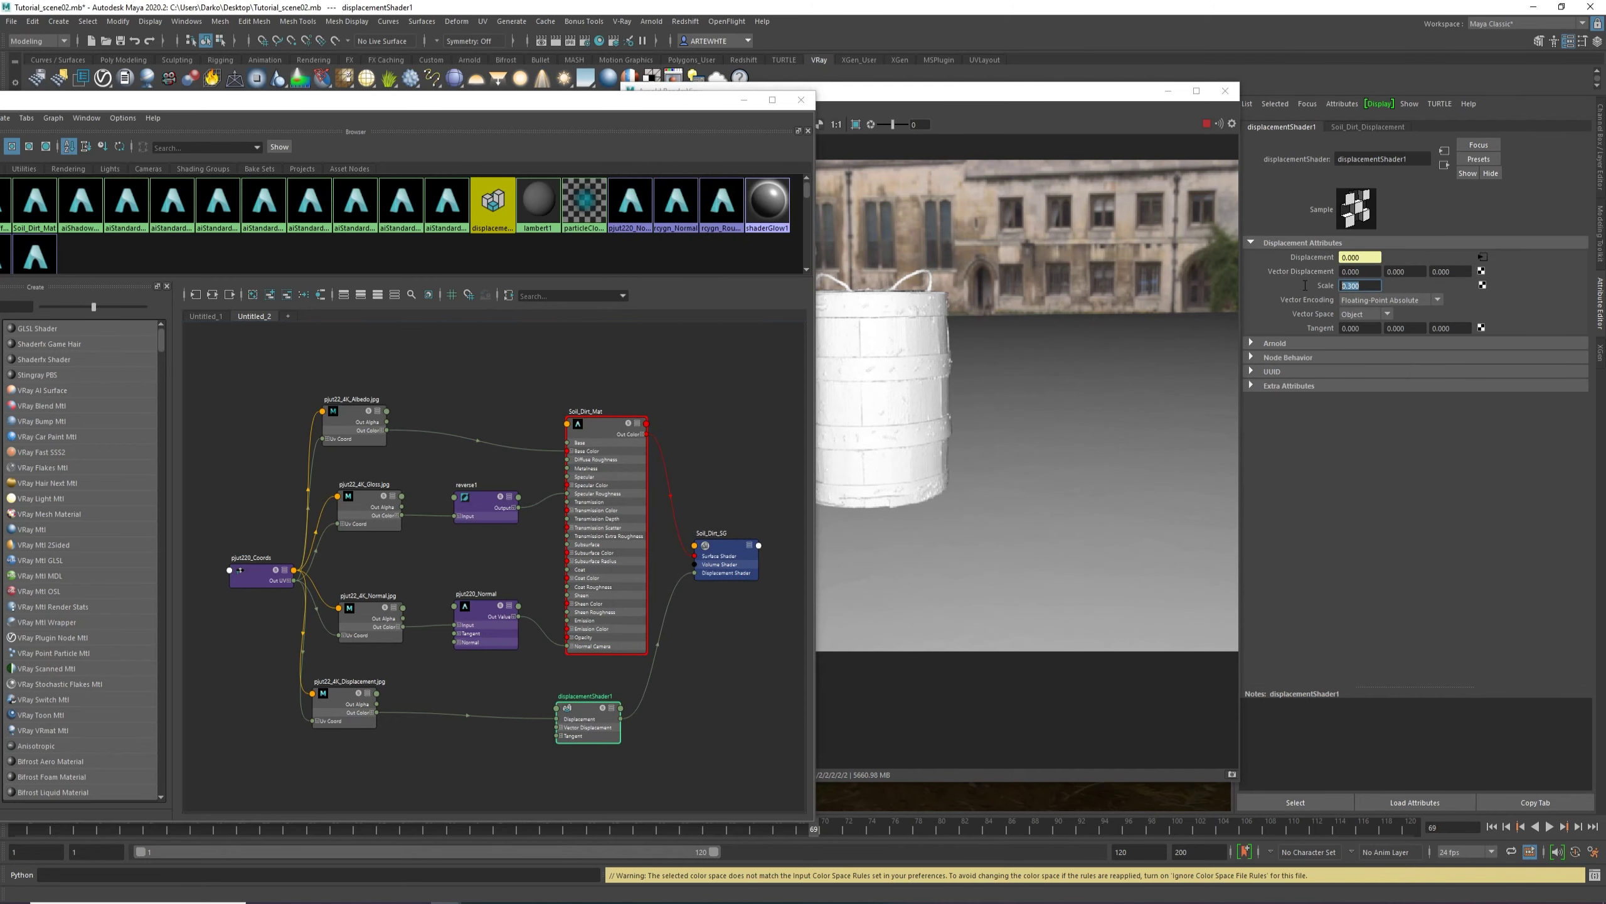
text(0.5)
key(Return)
Uncover the render beside the node graph, raise displacementShader1's Scale to 1, and examine the ground relief near the barrel.
drag(678, 111, 500, 105)
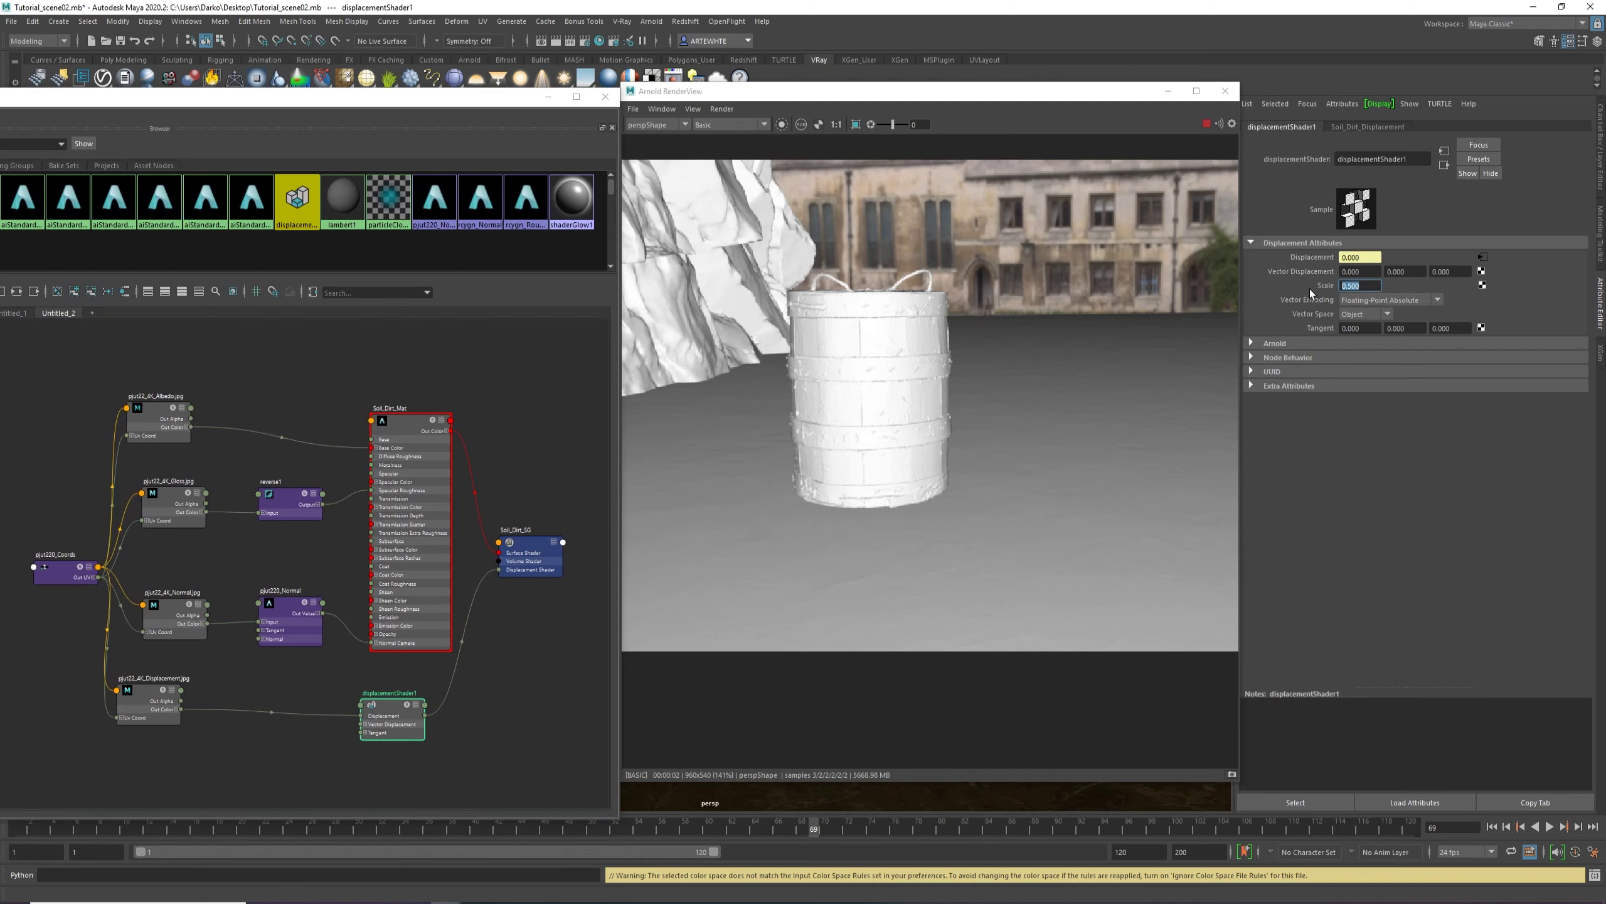
text(1)
key(Return)
scroll(892, 573, down, 2)
scroll(923, 613, up, 5)
scroll(918, 586, down, 1)
scroll(882, 470, up, 1)
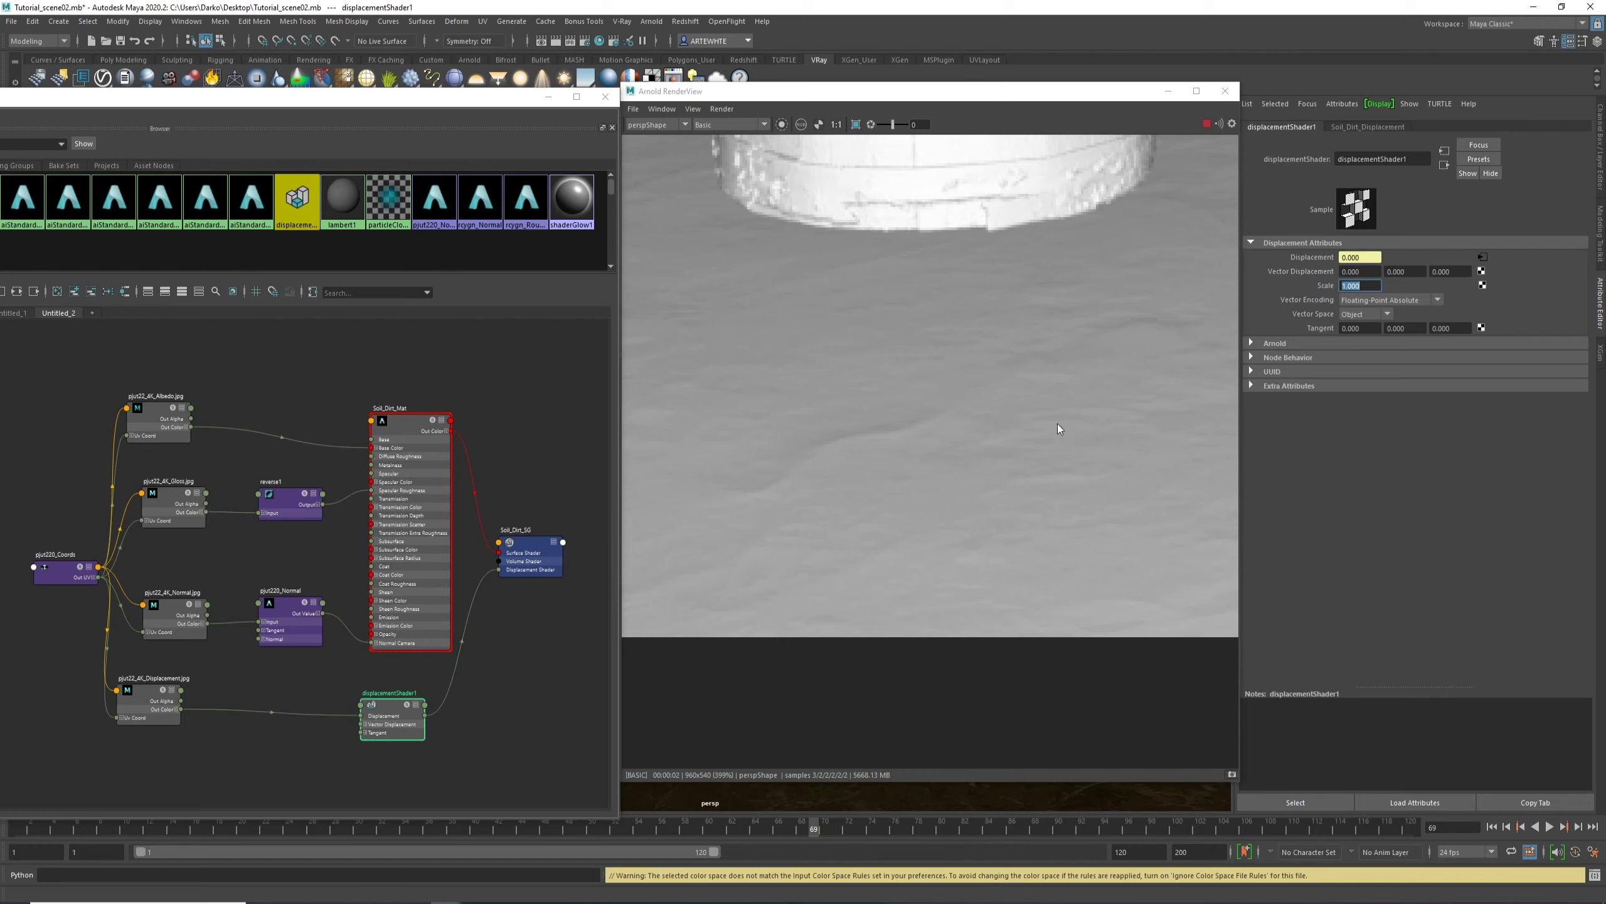
scroll(886, 447, down, 3)
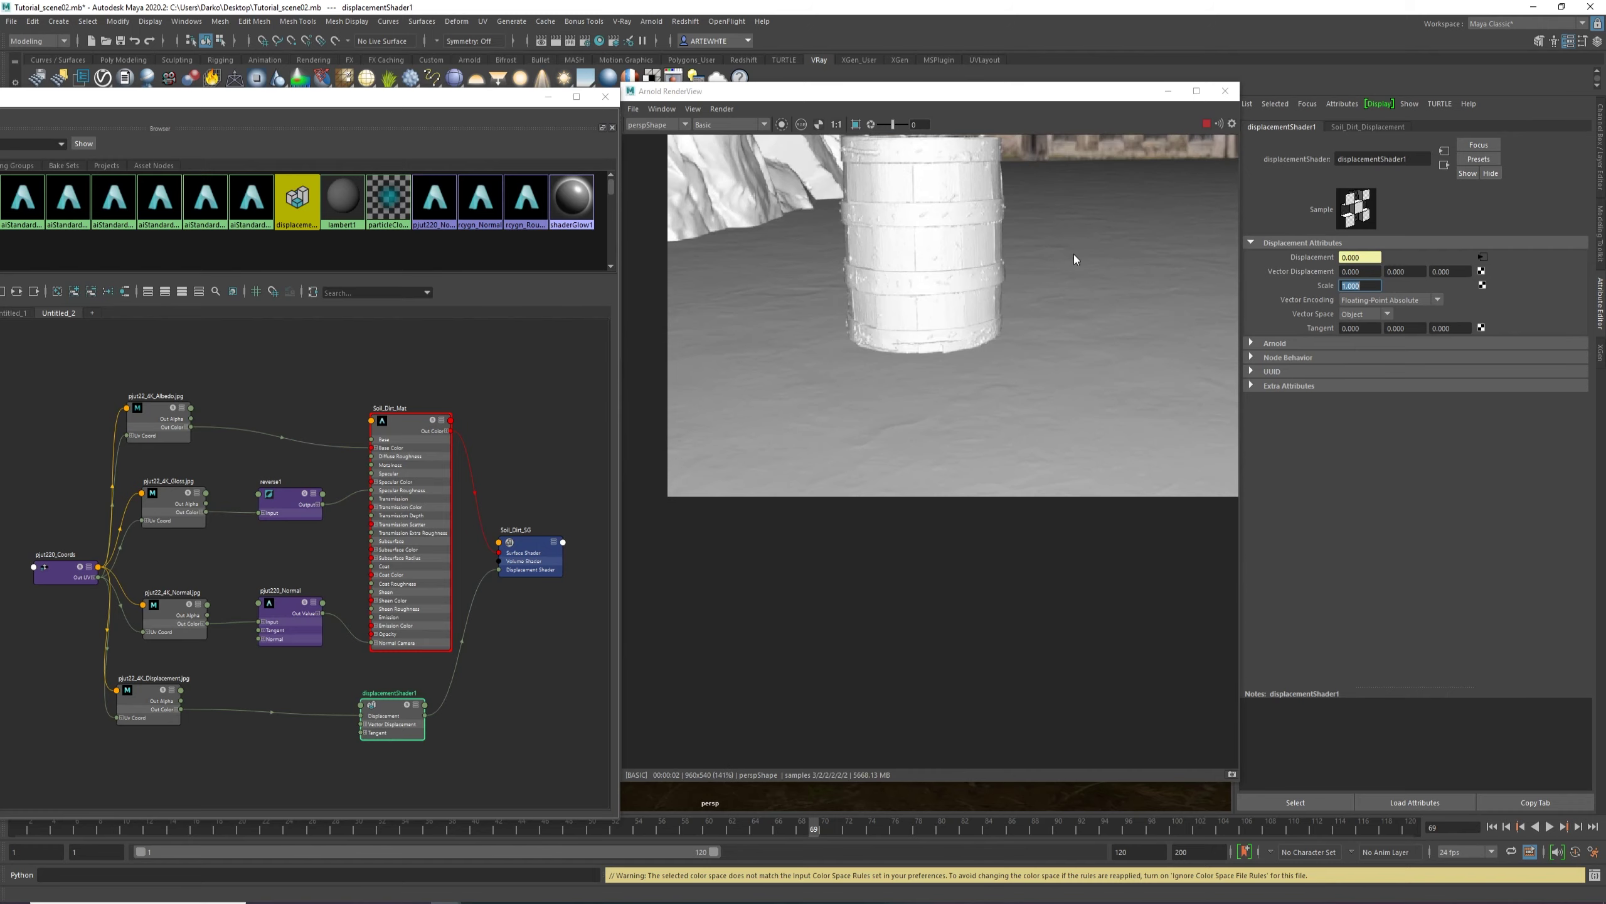
Set displacementShader1's Scale to 1.5 and check the ground relief in the Basic render.
text(1.5)
key(Return)
scroll(1059, 359, down, 3)
scroll(1083, 307, up, 3)
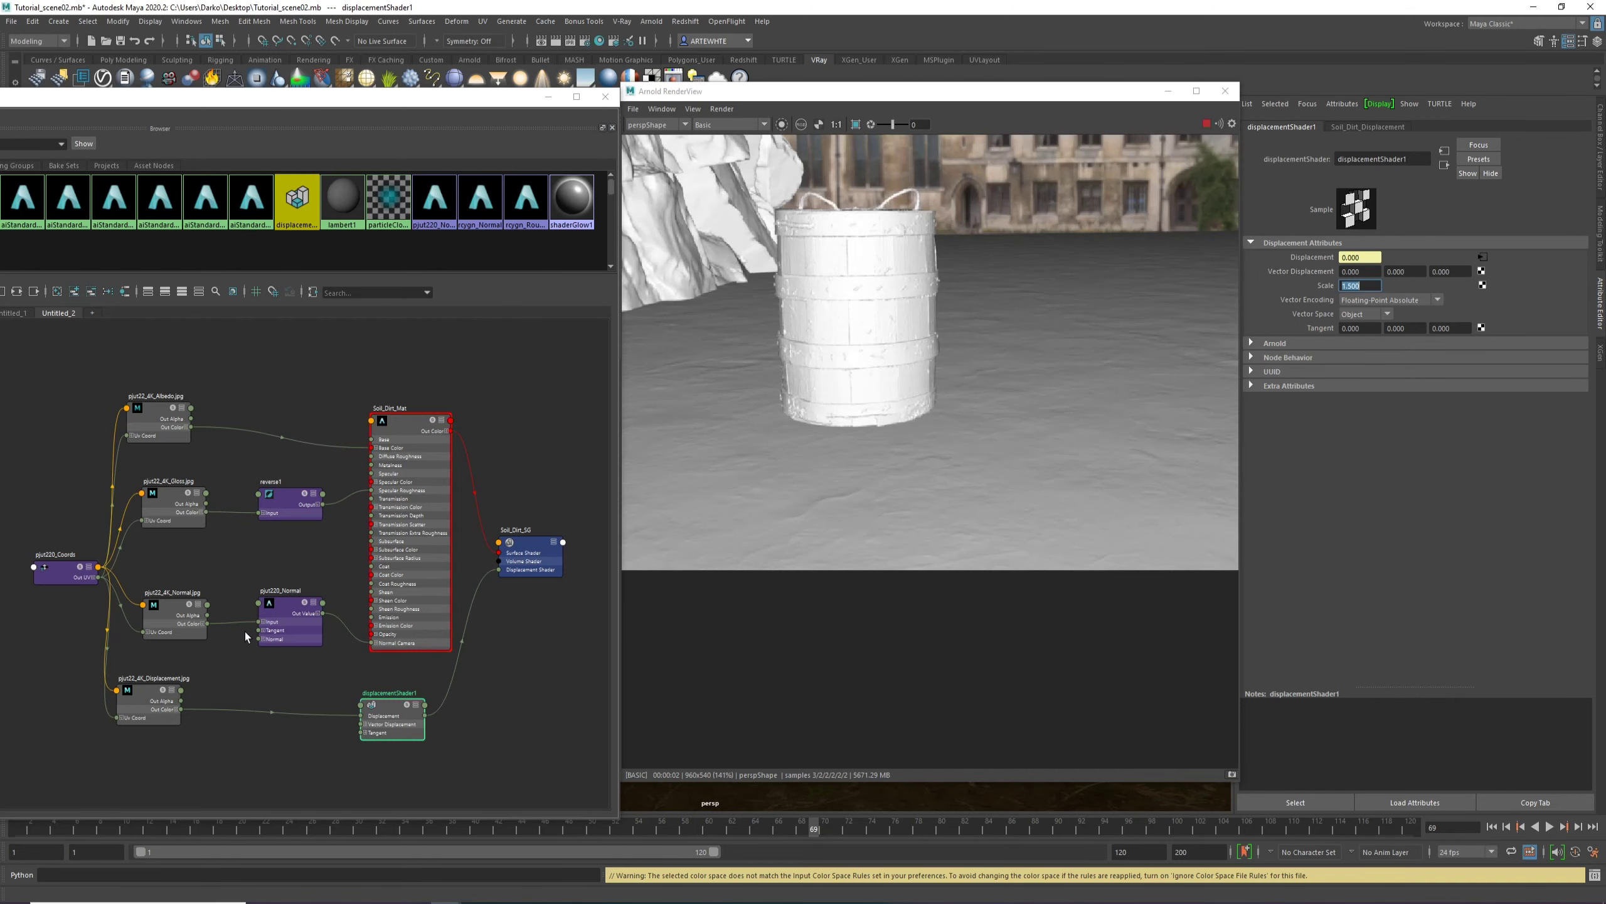
click(283, 617)
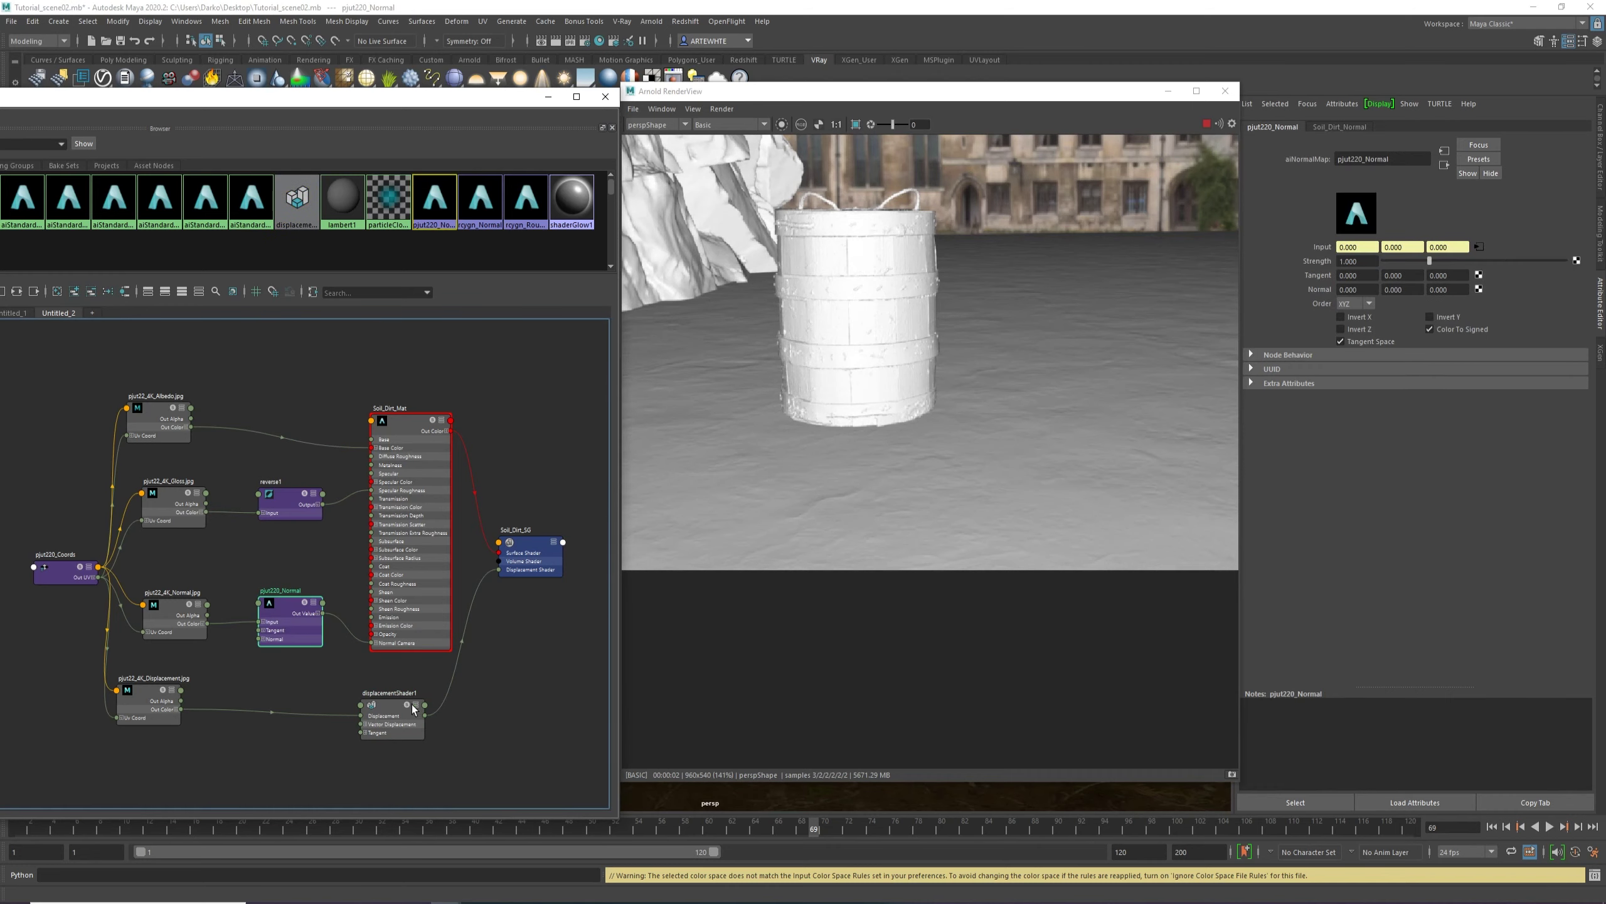
drag(413, 708, 416, 713)
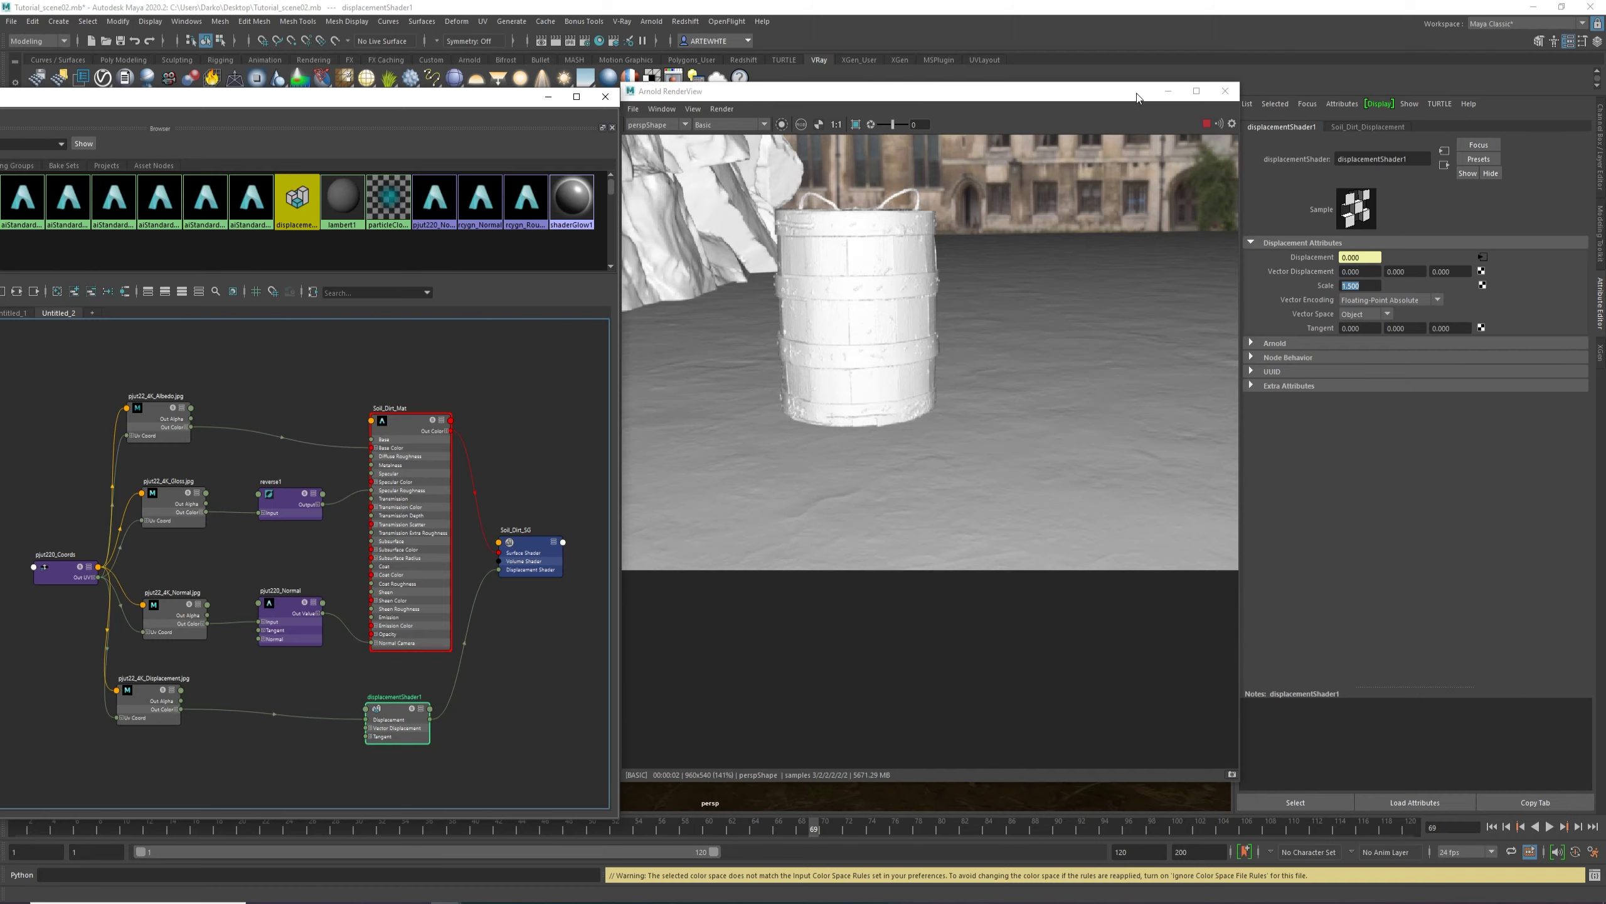
Select the ground plane in the viewport and enable Autobump in its Arnold displacement attributes.
drag(1136, 97, 807, 109)
click(1009, 465)
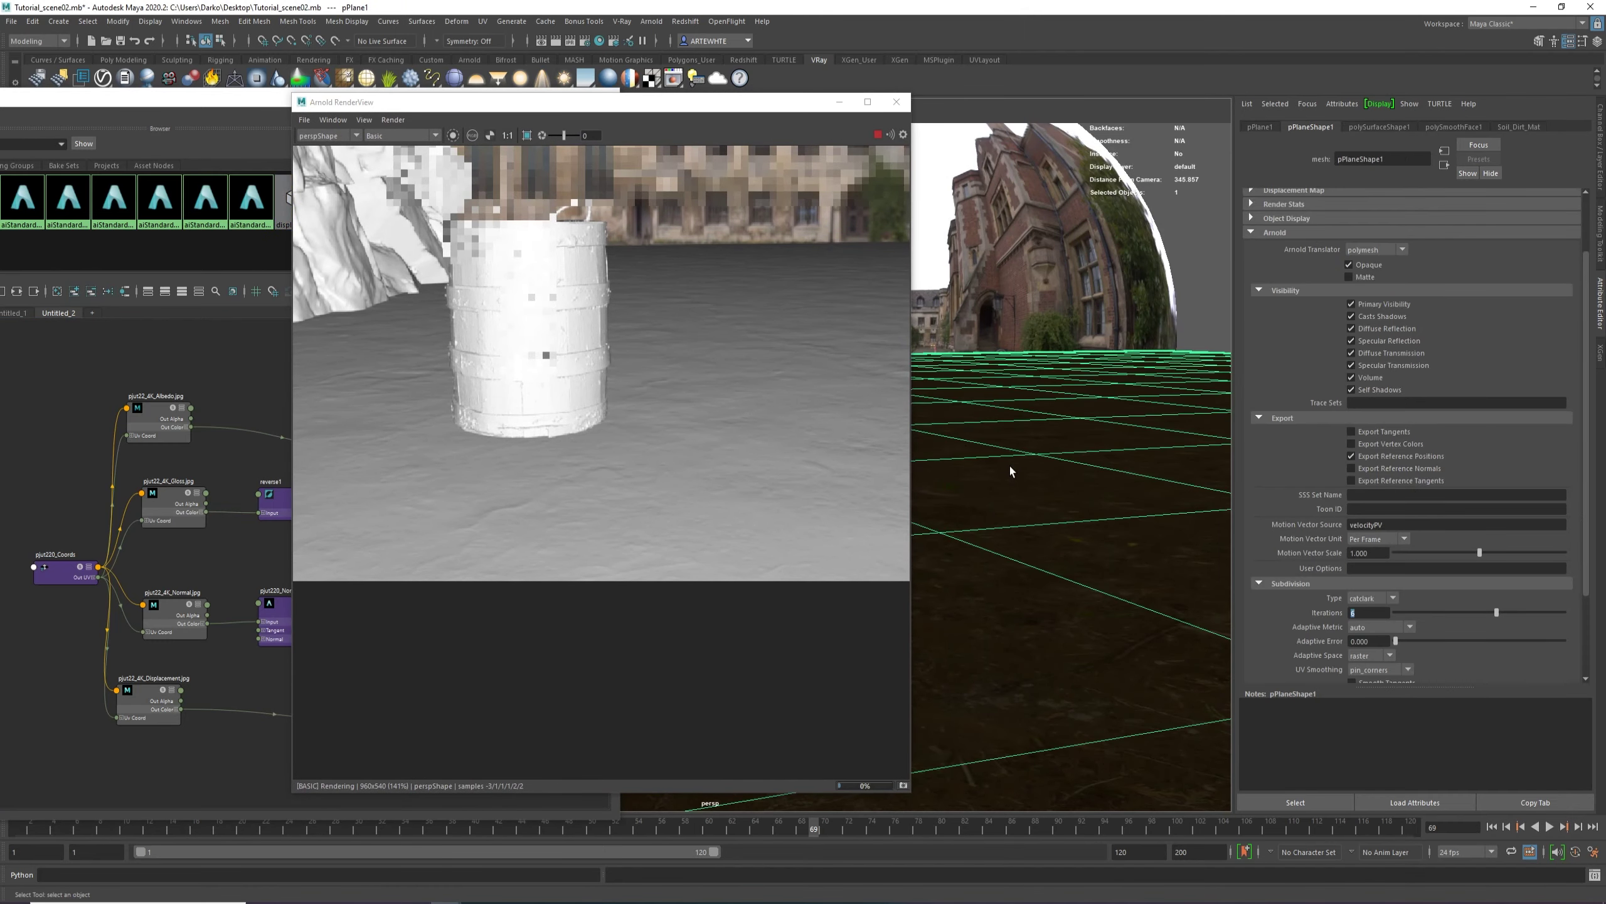
scroll(1373, 526, down, 2)
scroll(1271, 608, down, 2)
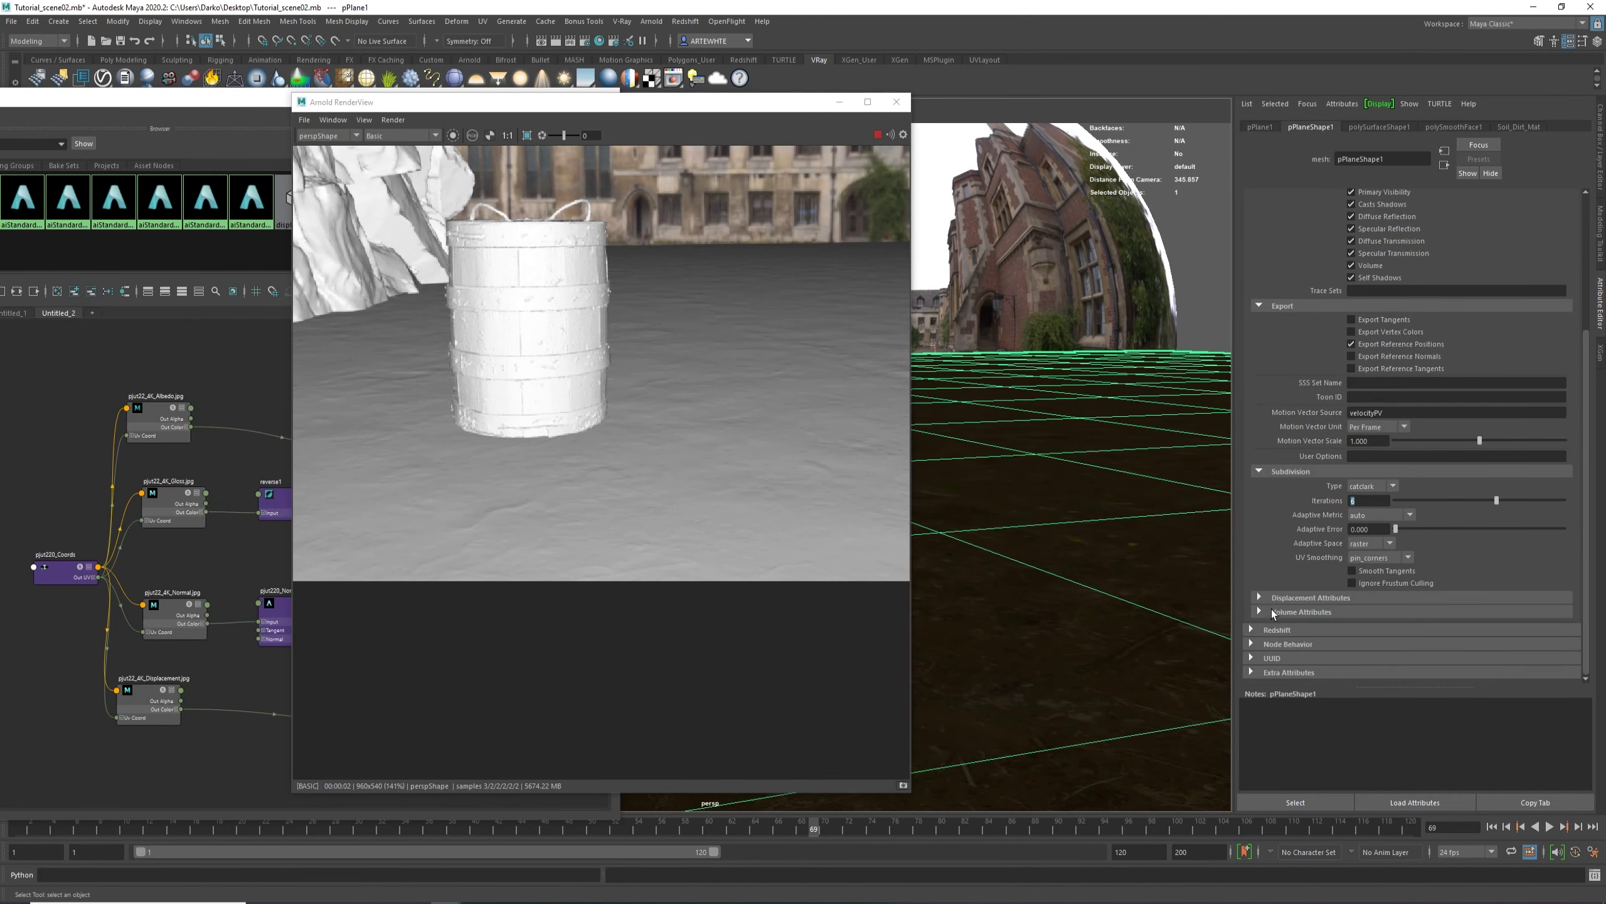
click(1258, 597)
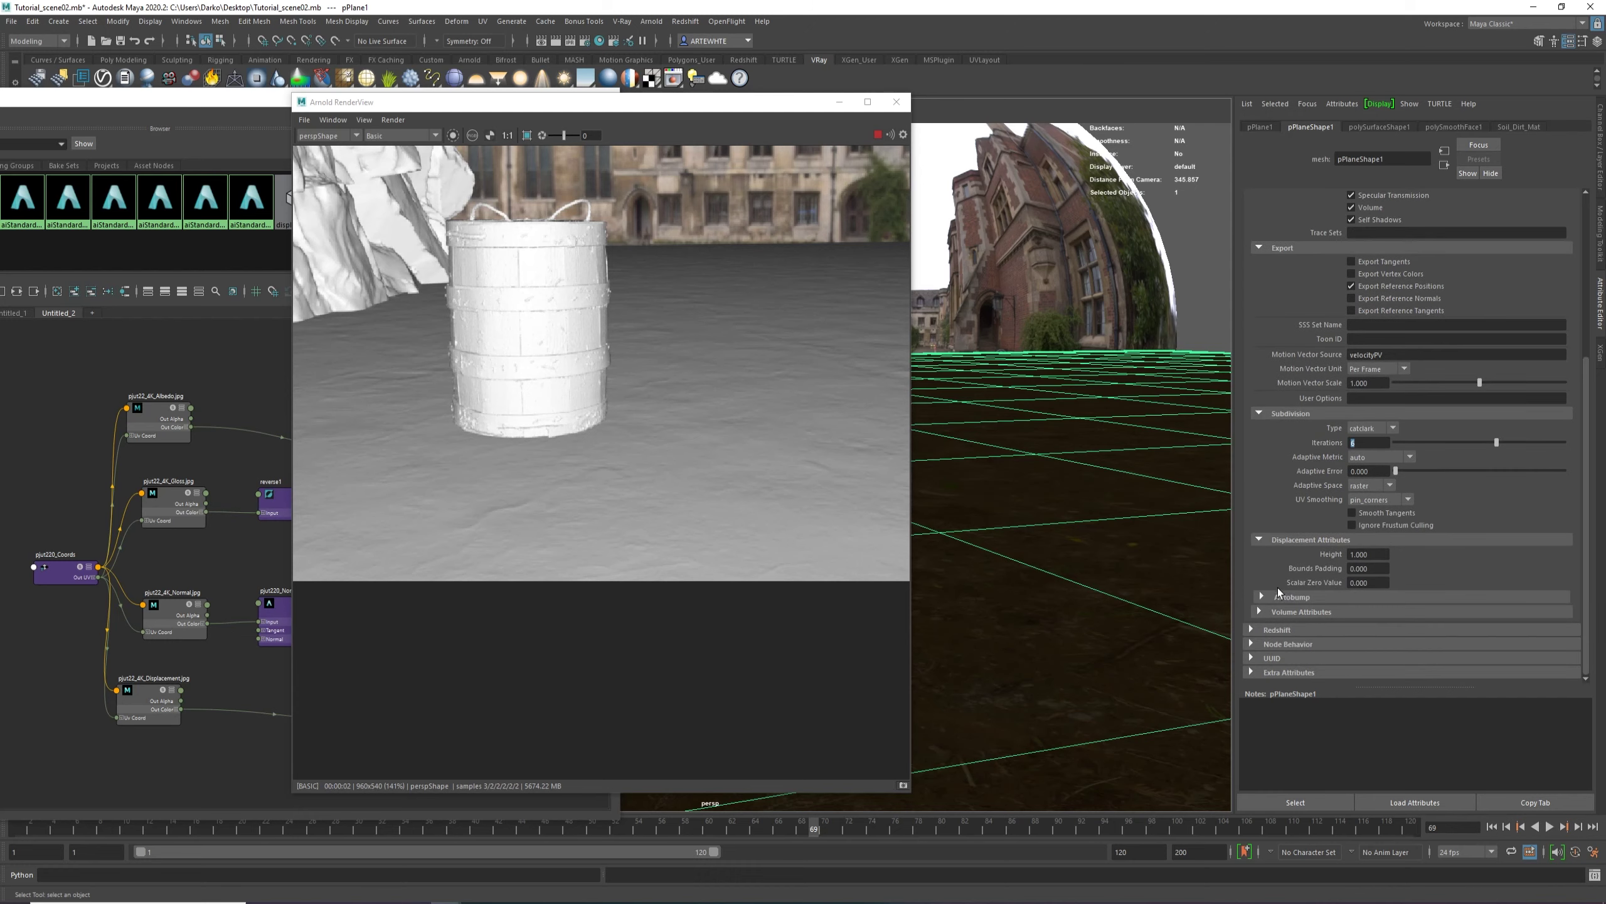
click(1263, 597)
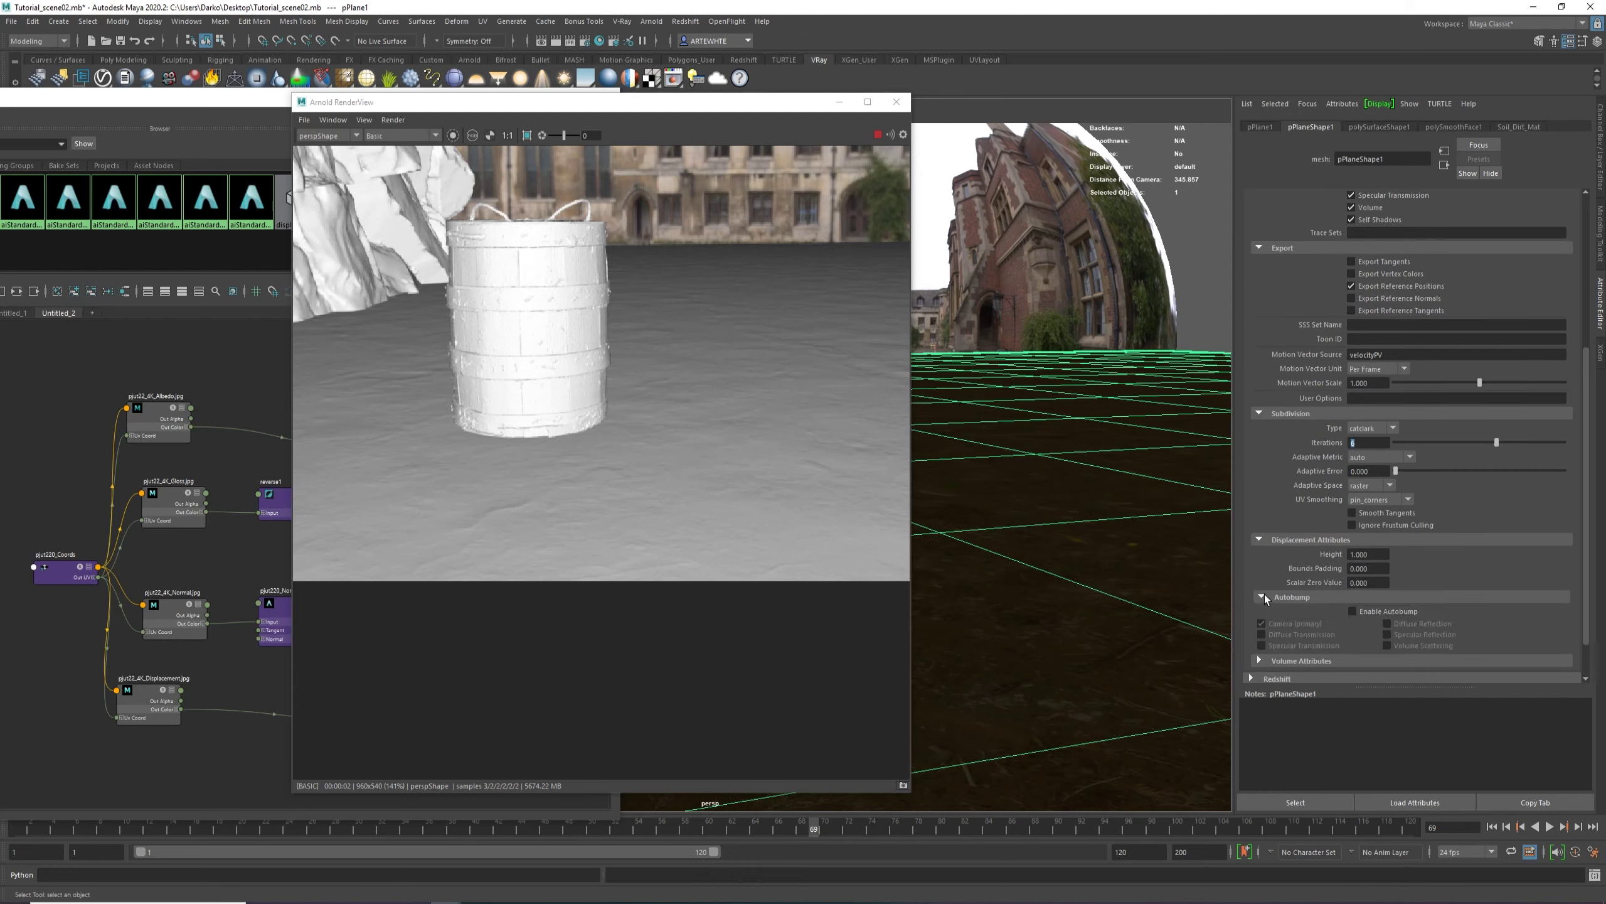
click(1352, 612)
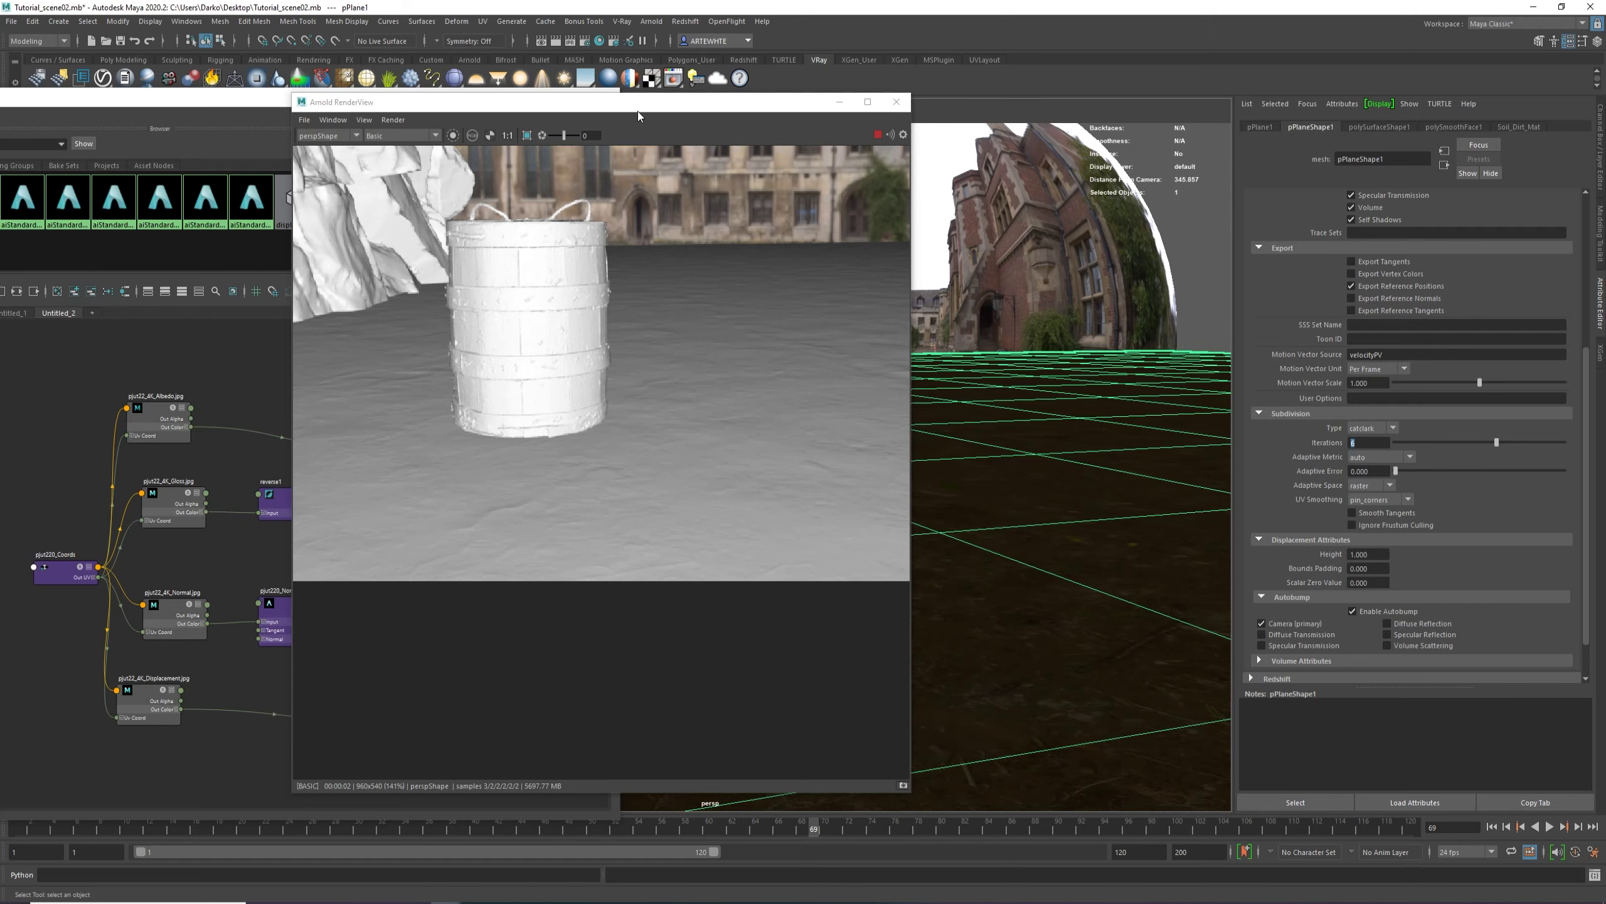
Examine the ground around the barrel near and far in the Basic render for the effect of Autobump.
drag(637, 110, 826, 78)
scroll(847, 466, down, 2)
scroll(686, 416, up, 3)
scroll(934, 474, up, 2)
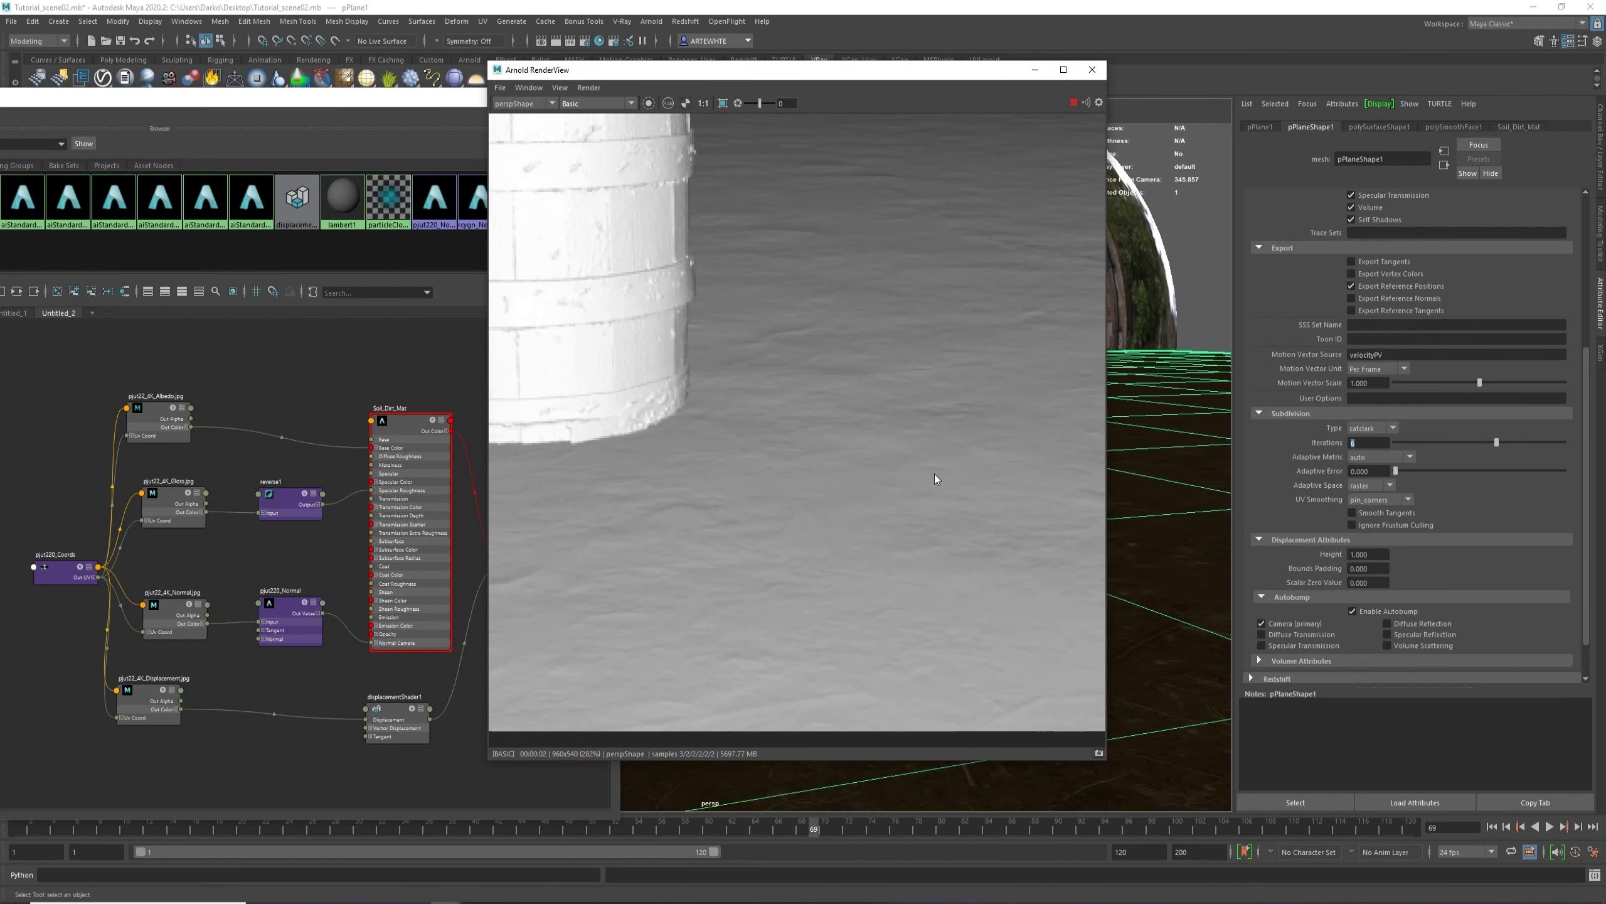
scroll(930, 481, down, 3)
scroll(840, 532, up, 4)
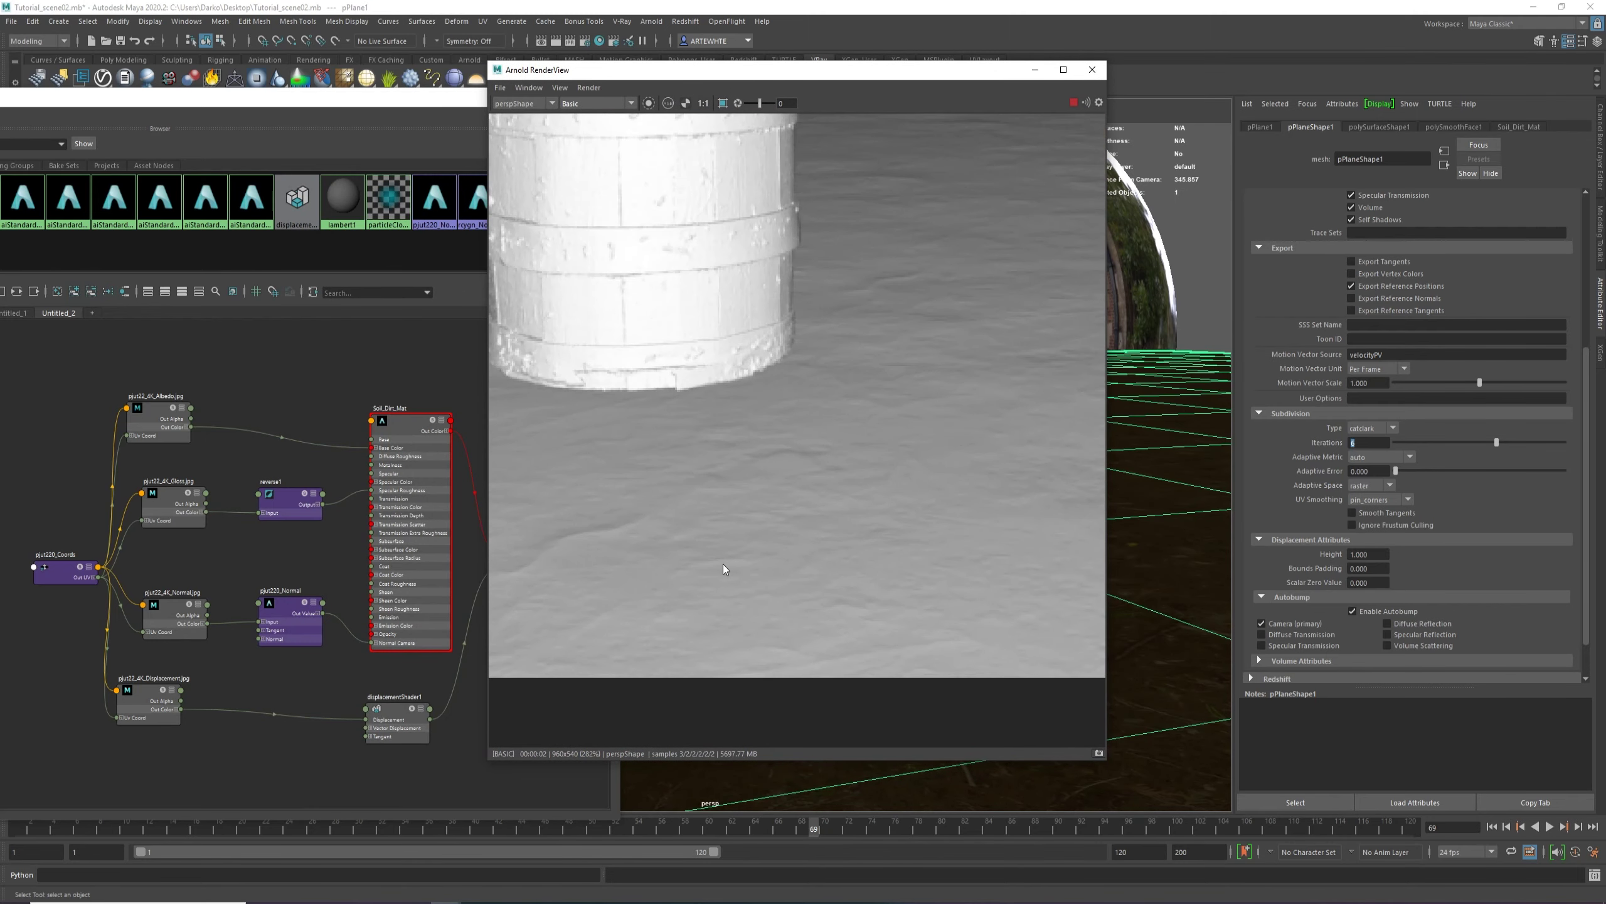
scroll(778, 556, down, 2)
scroll(773, 633, down, 3)
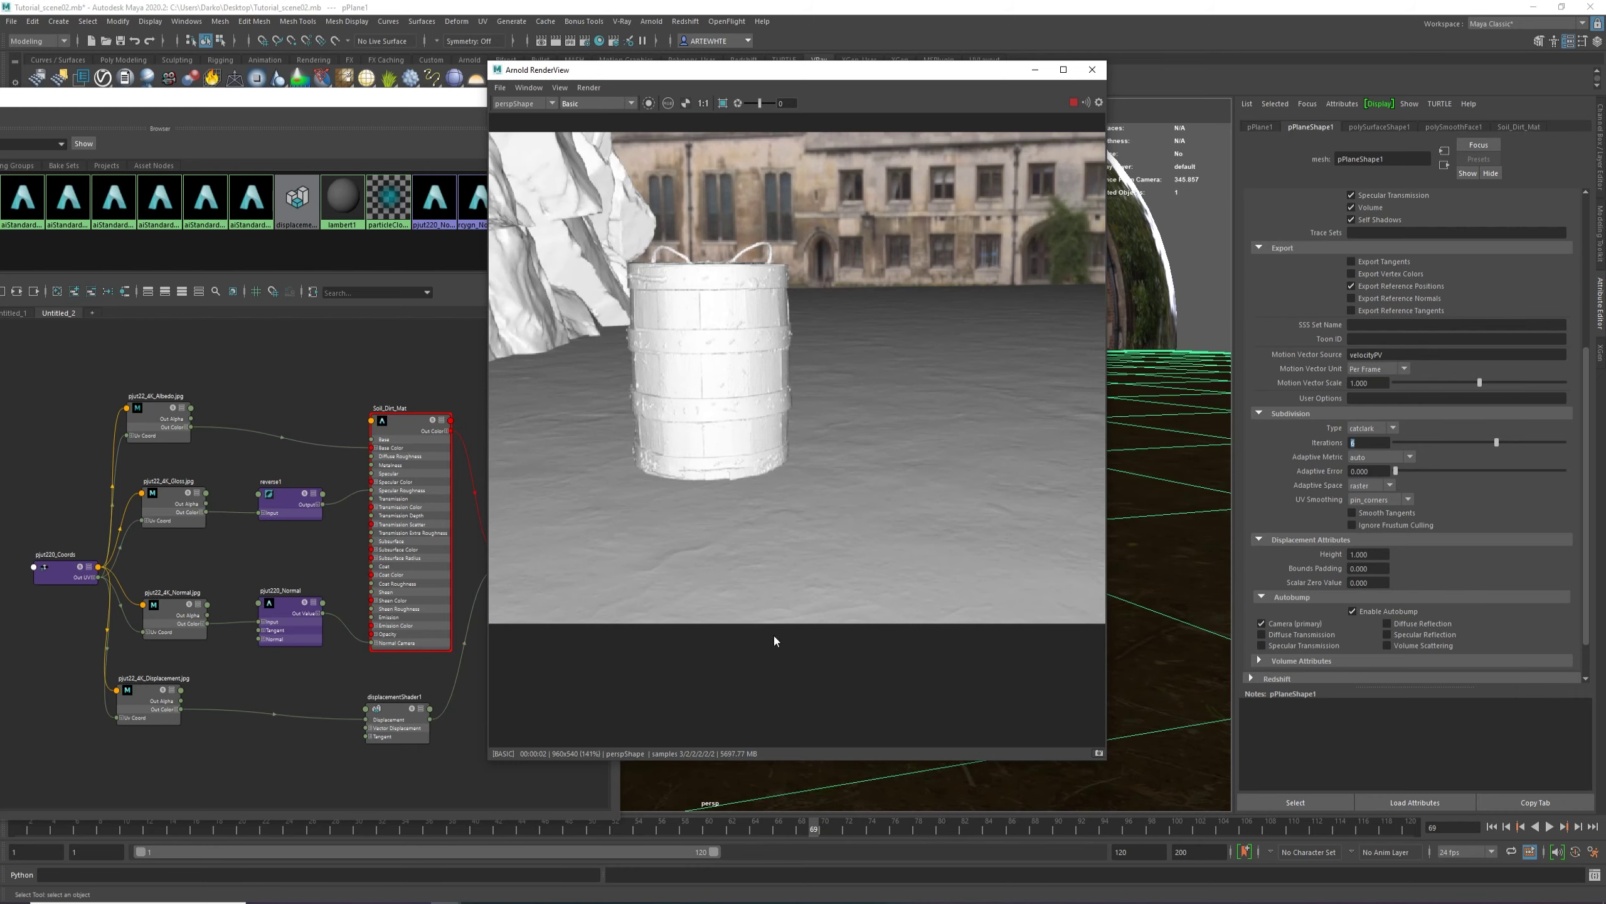
scroll(684, 511, up, 2)
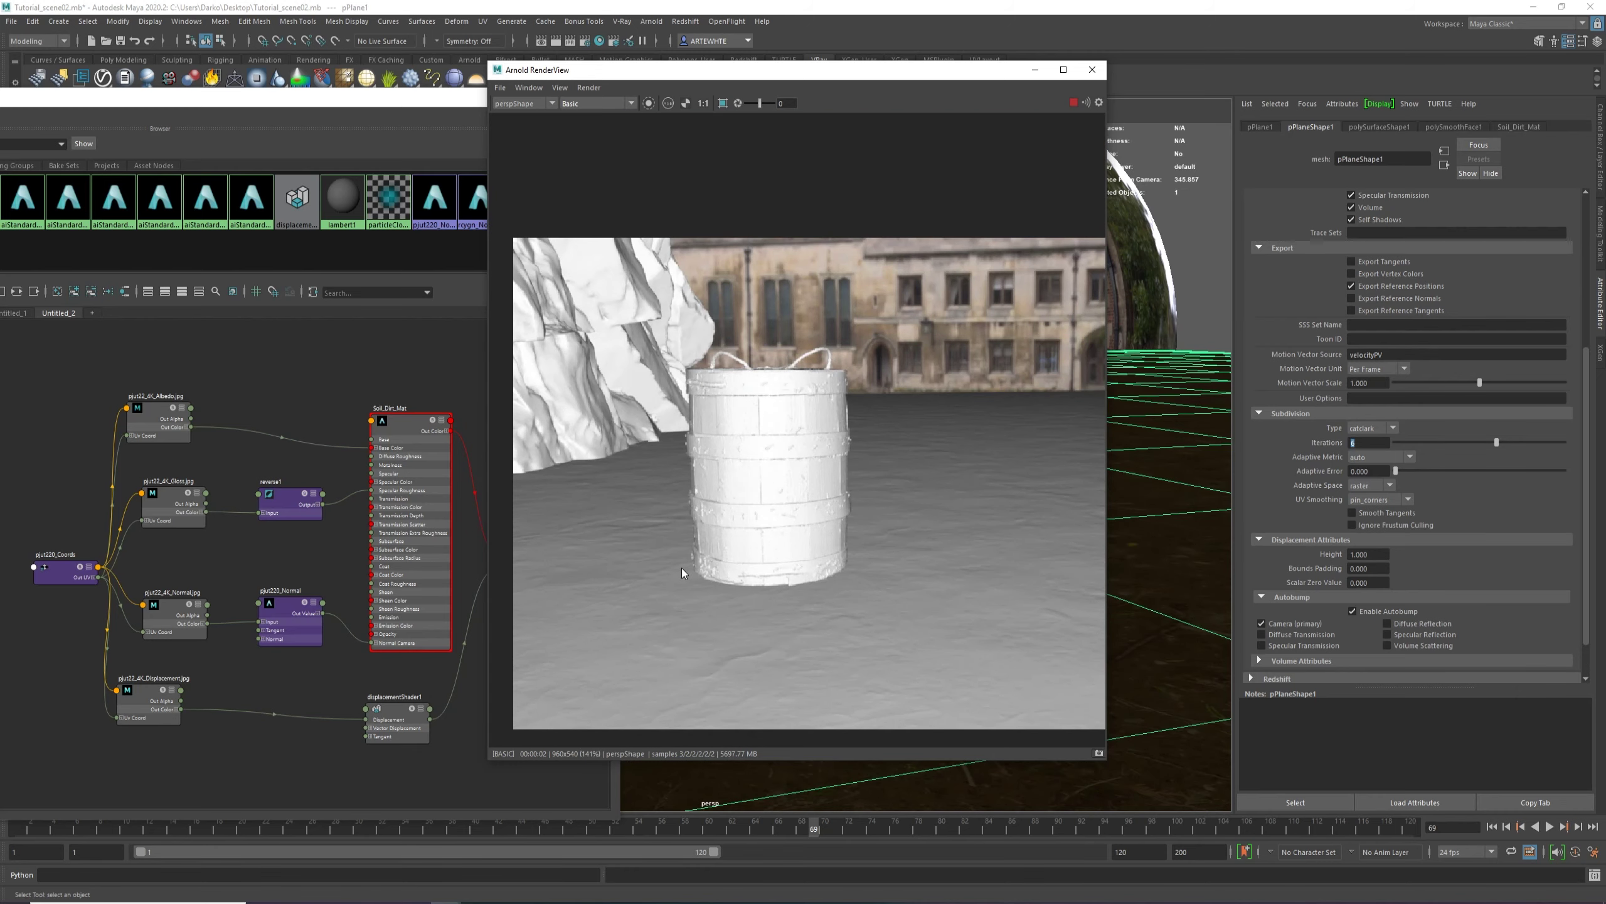
scroll(684, 570, down, 2)
scroll(753, 531, up, 3)
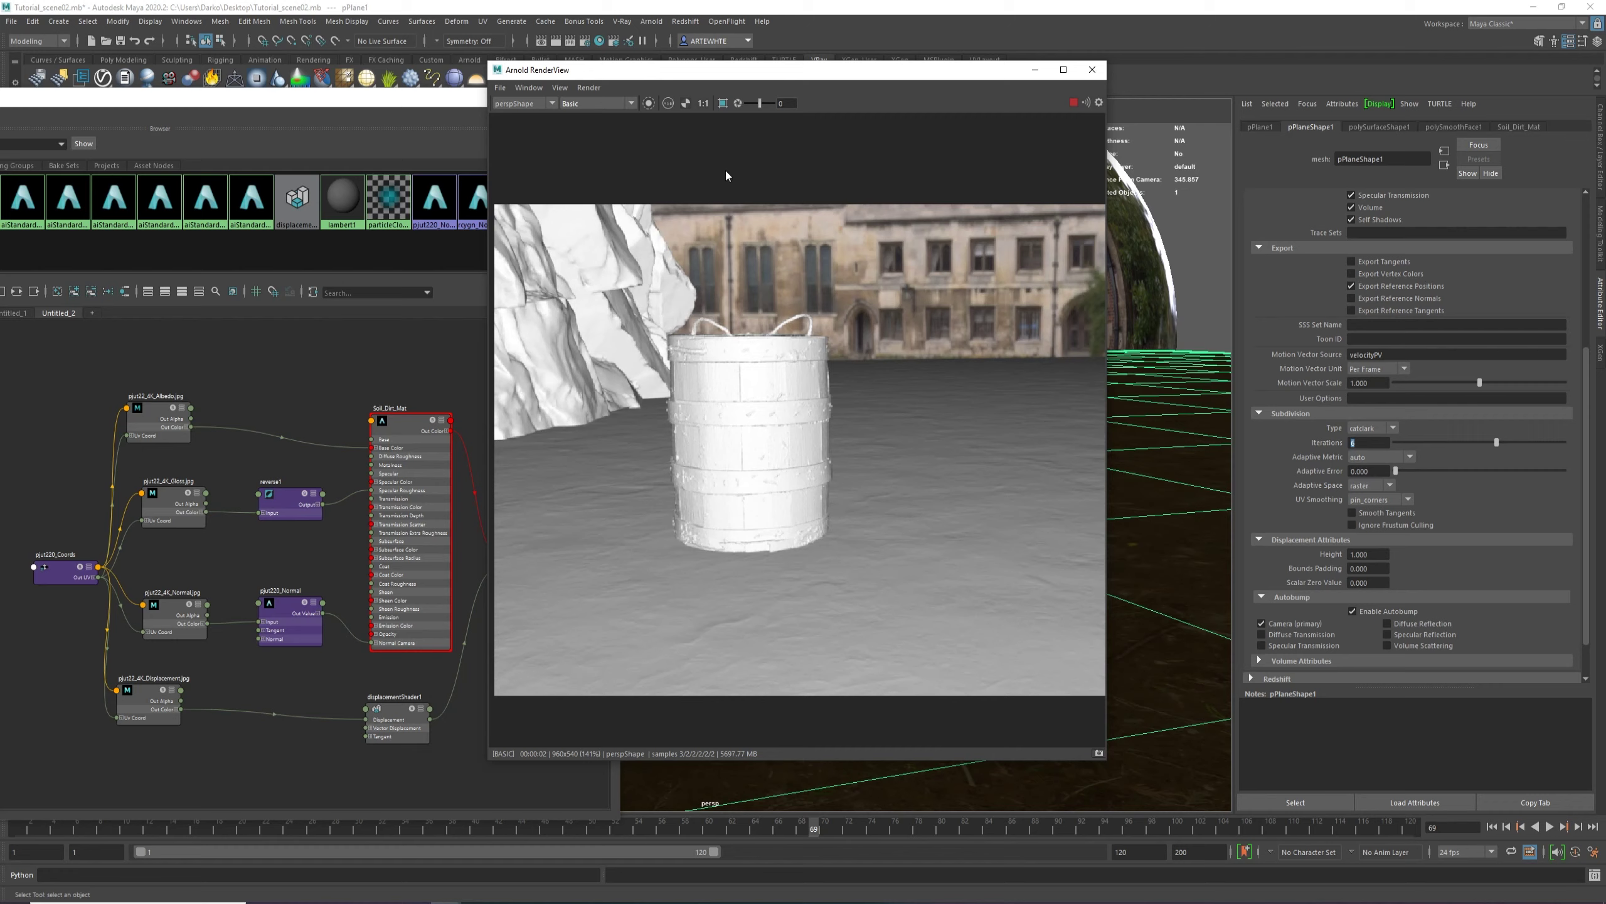
Return the render to Shading mode and inspect the ground material around the barrel, both close up and in full frame.
click(611, 101)
click(602, 117)
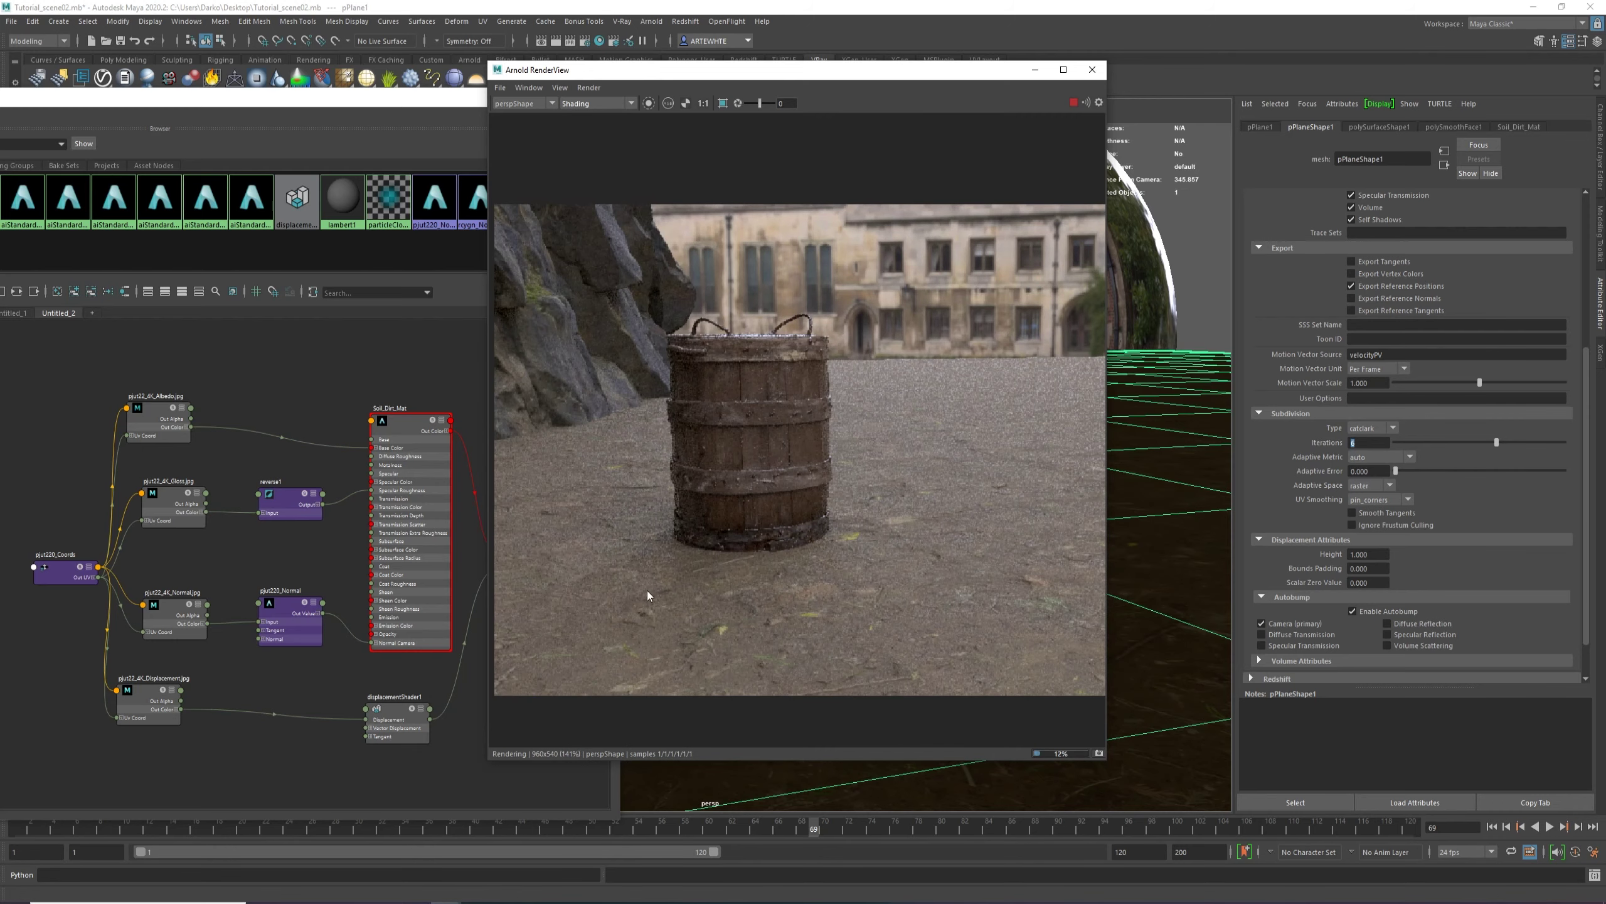
scroll(650, 625, up, 2)
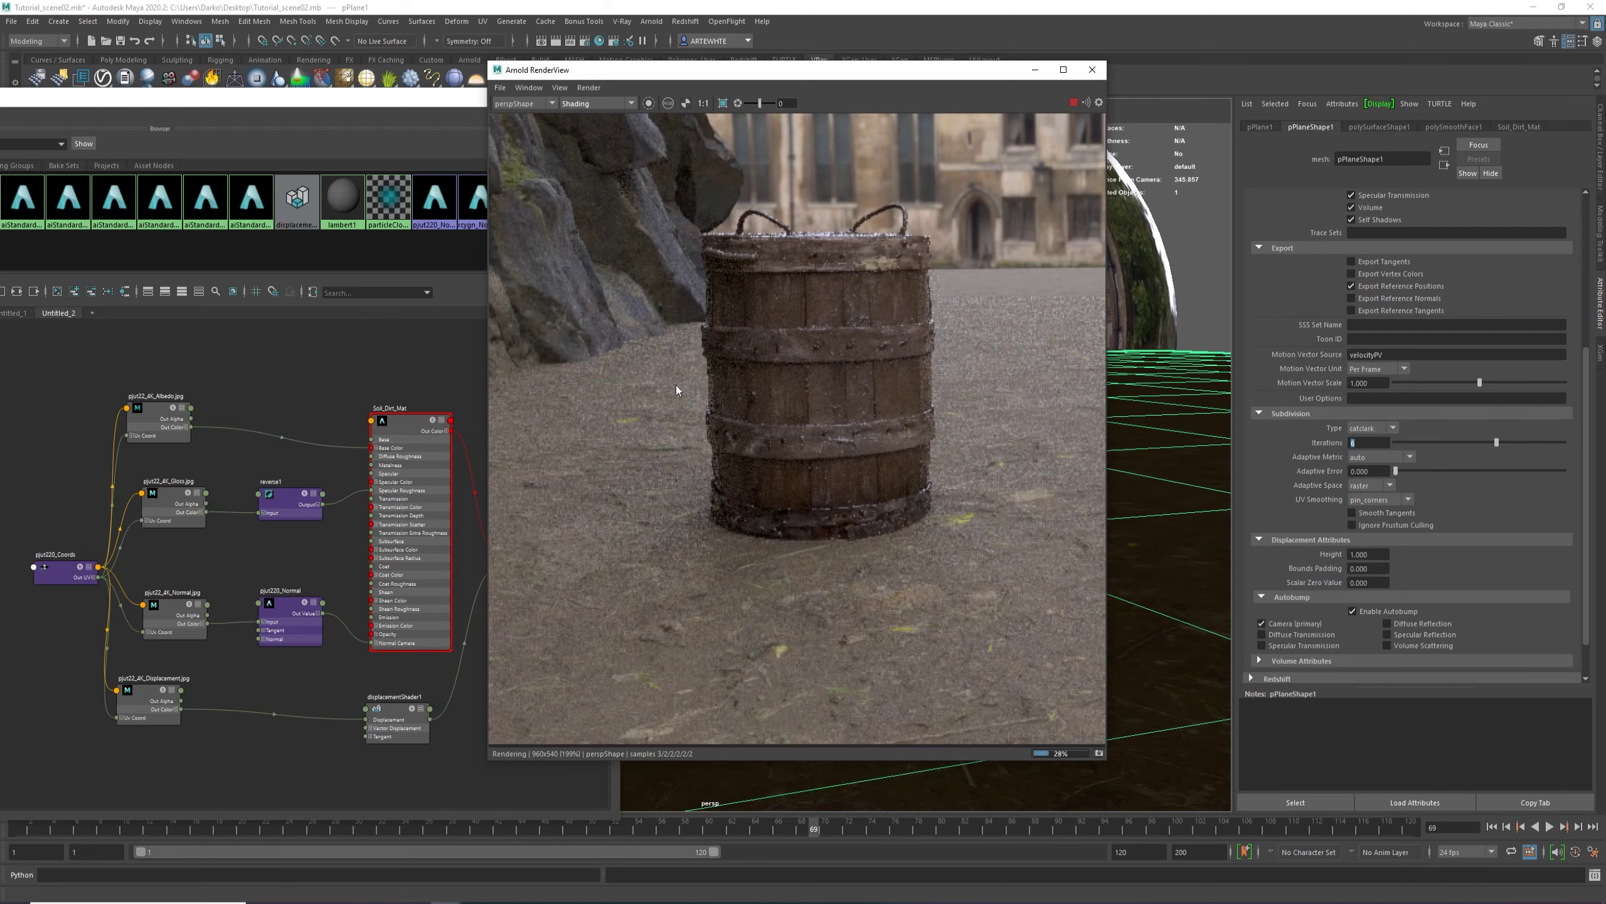
scroll(637, 435, down, 4)
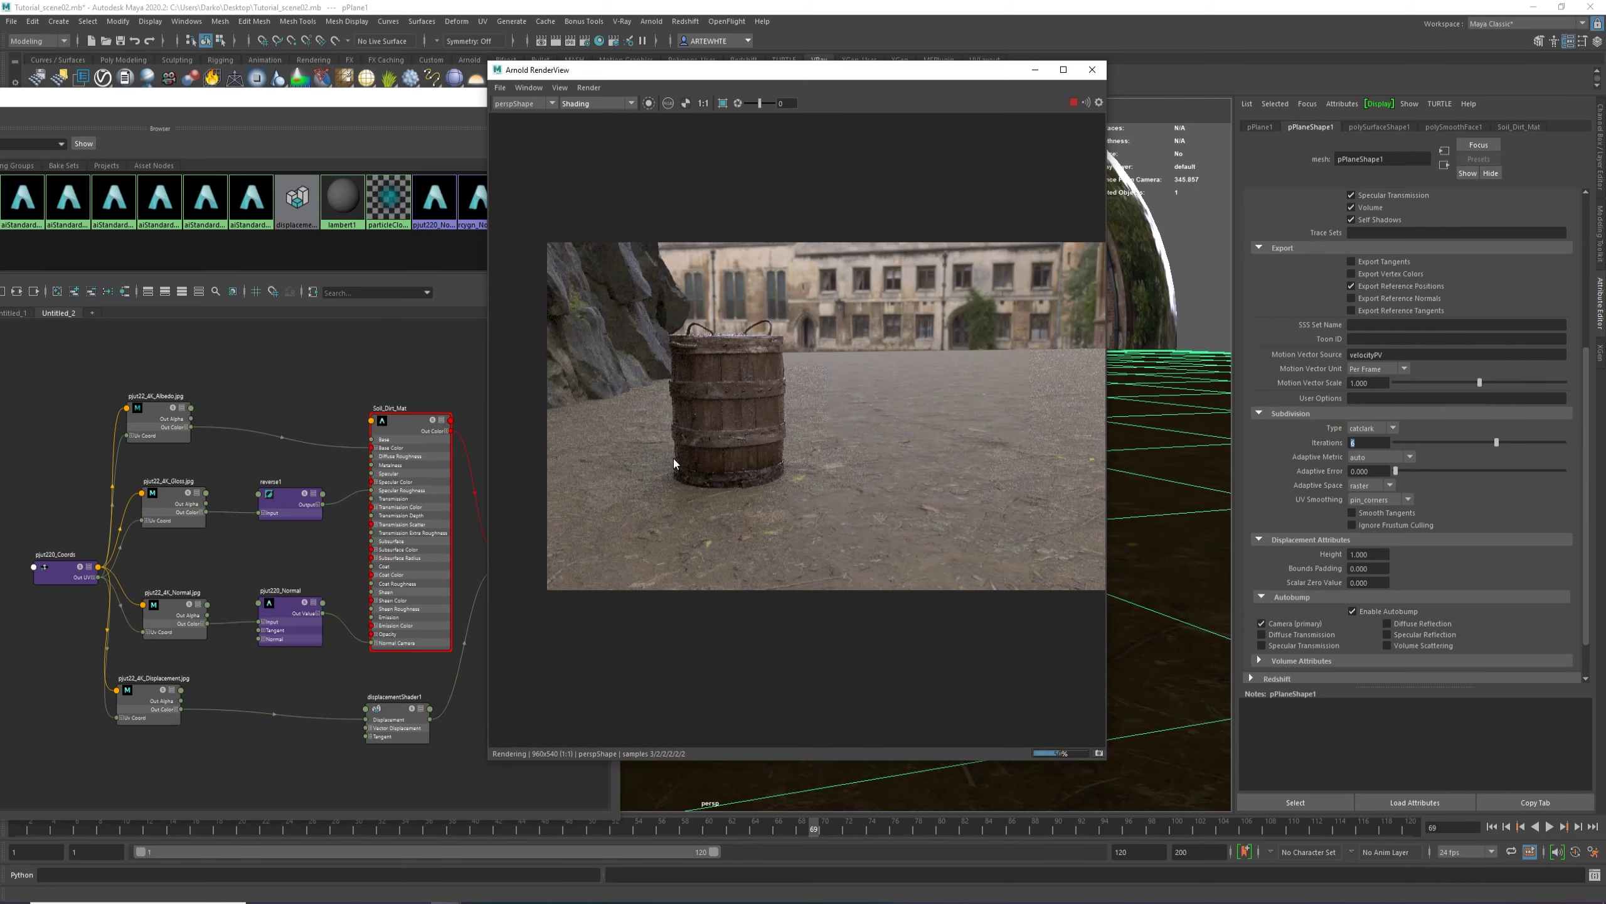
scroll(921, 475, up, 1)
scroll(1019, 442, up, 1)
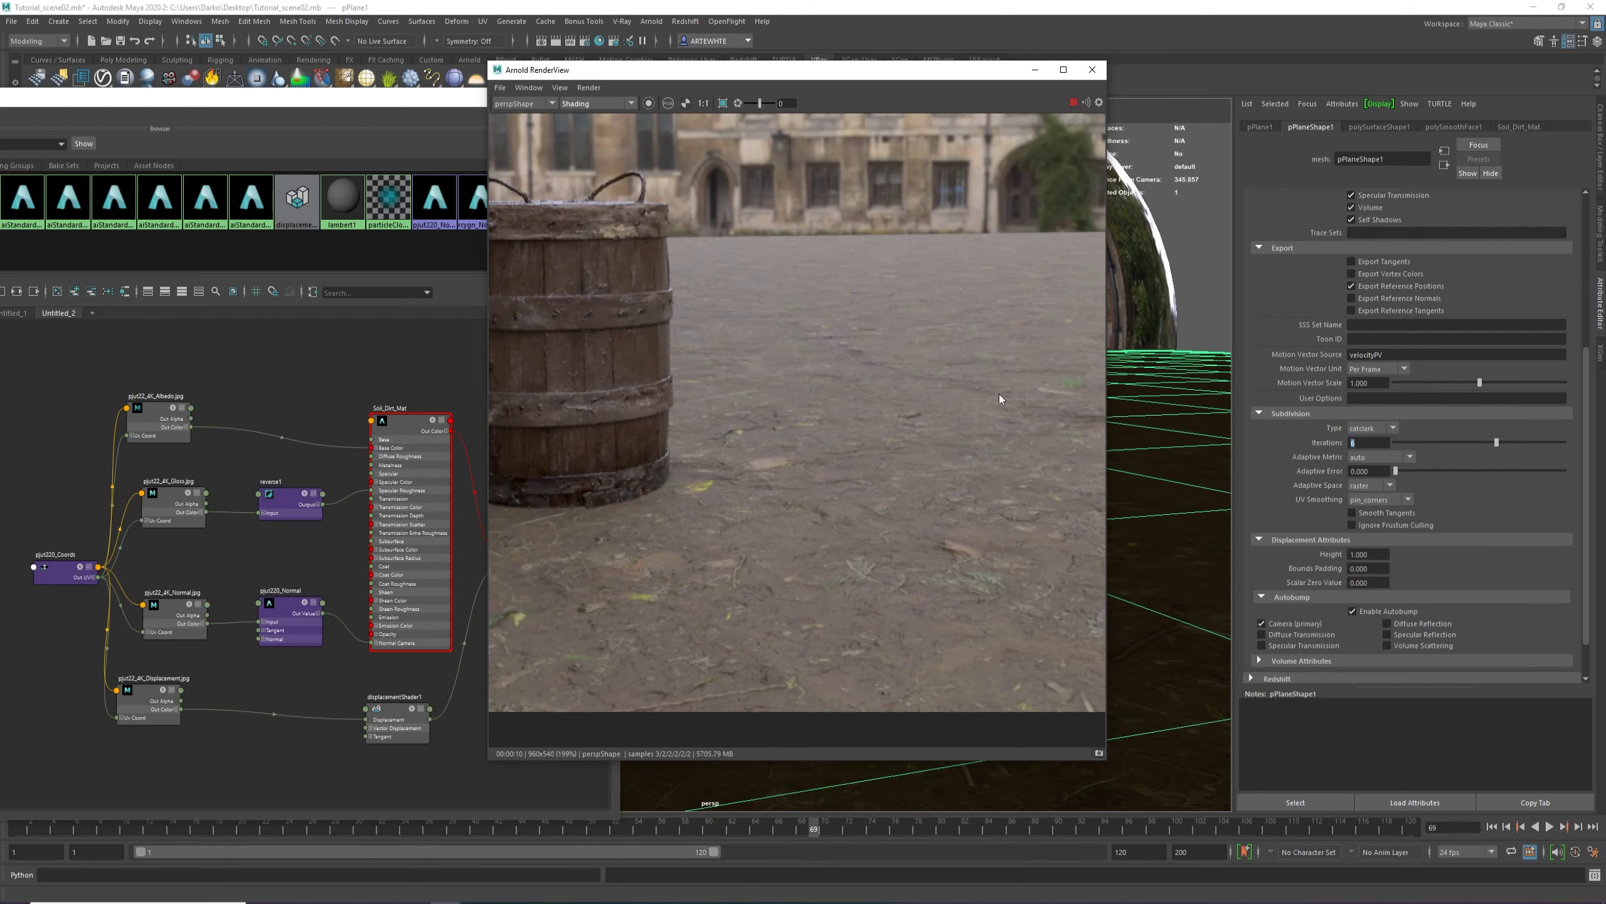
scroll(861, 511, down, 4)
scroll(767, 544, up, 4)
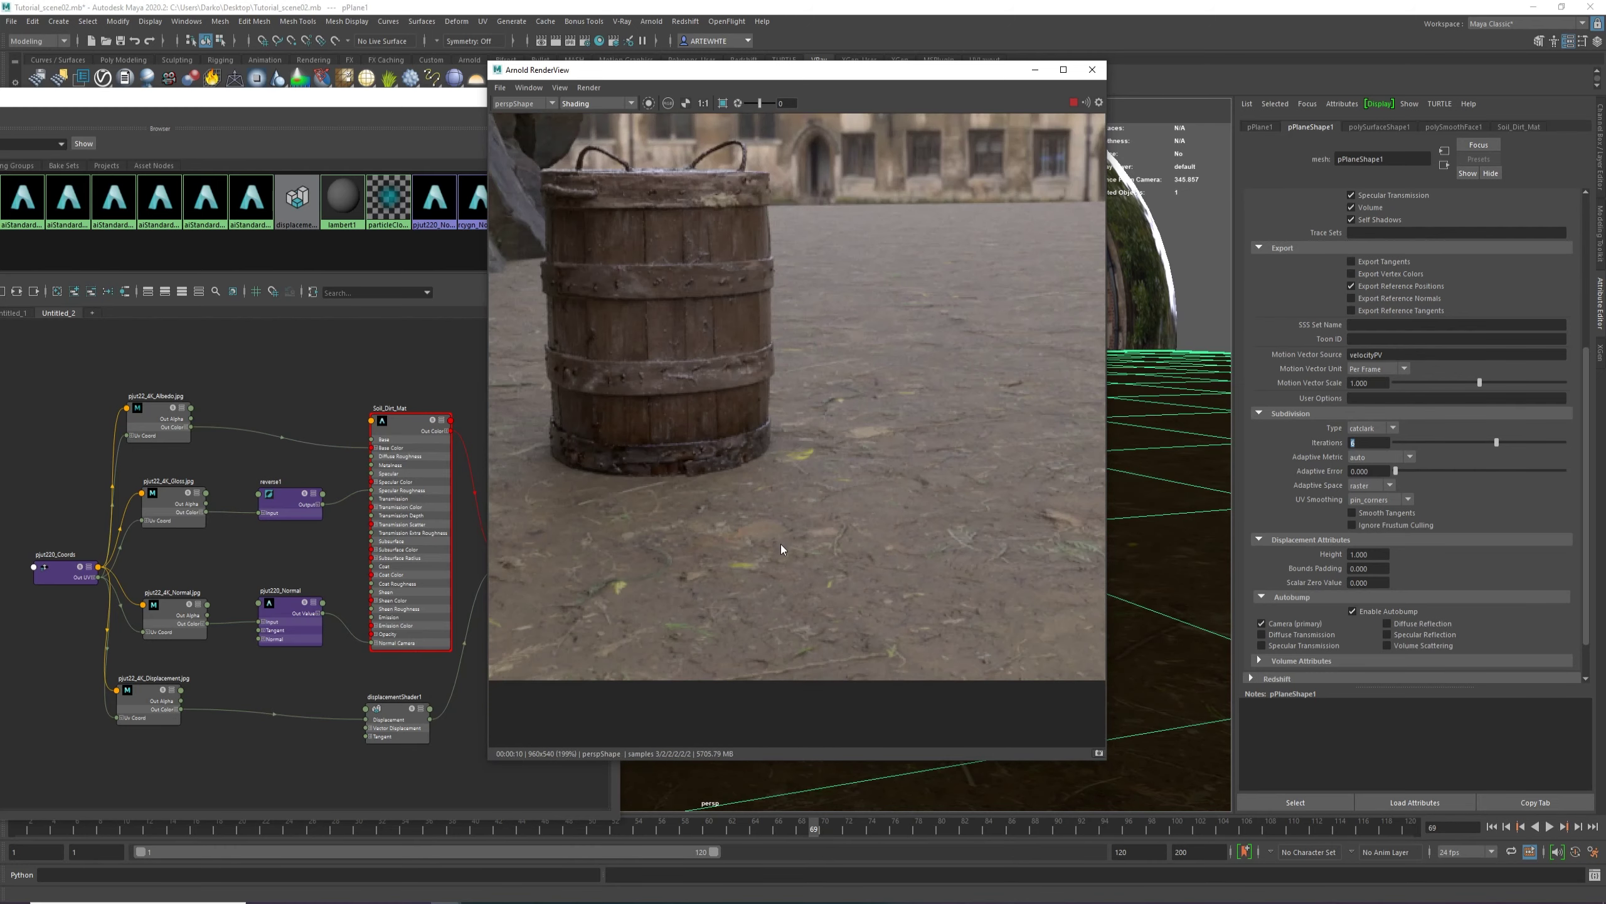
scroll(789, 460, down, 4)
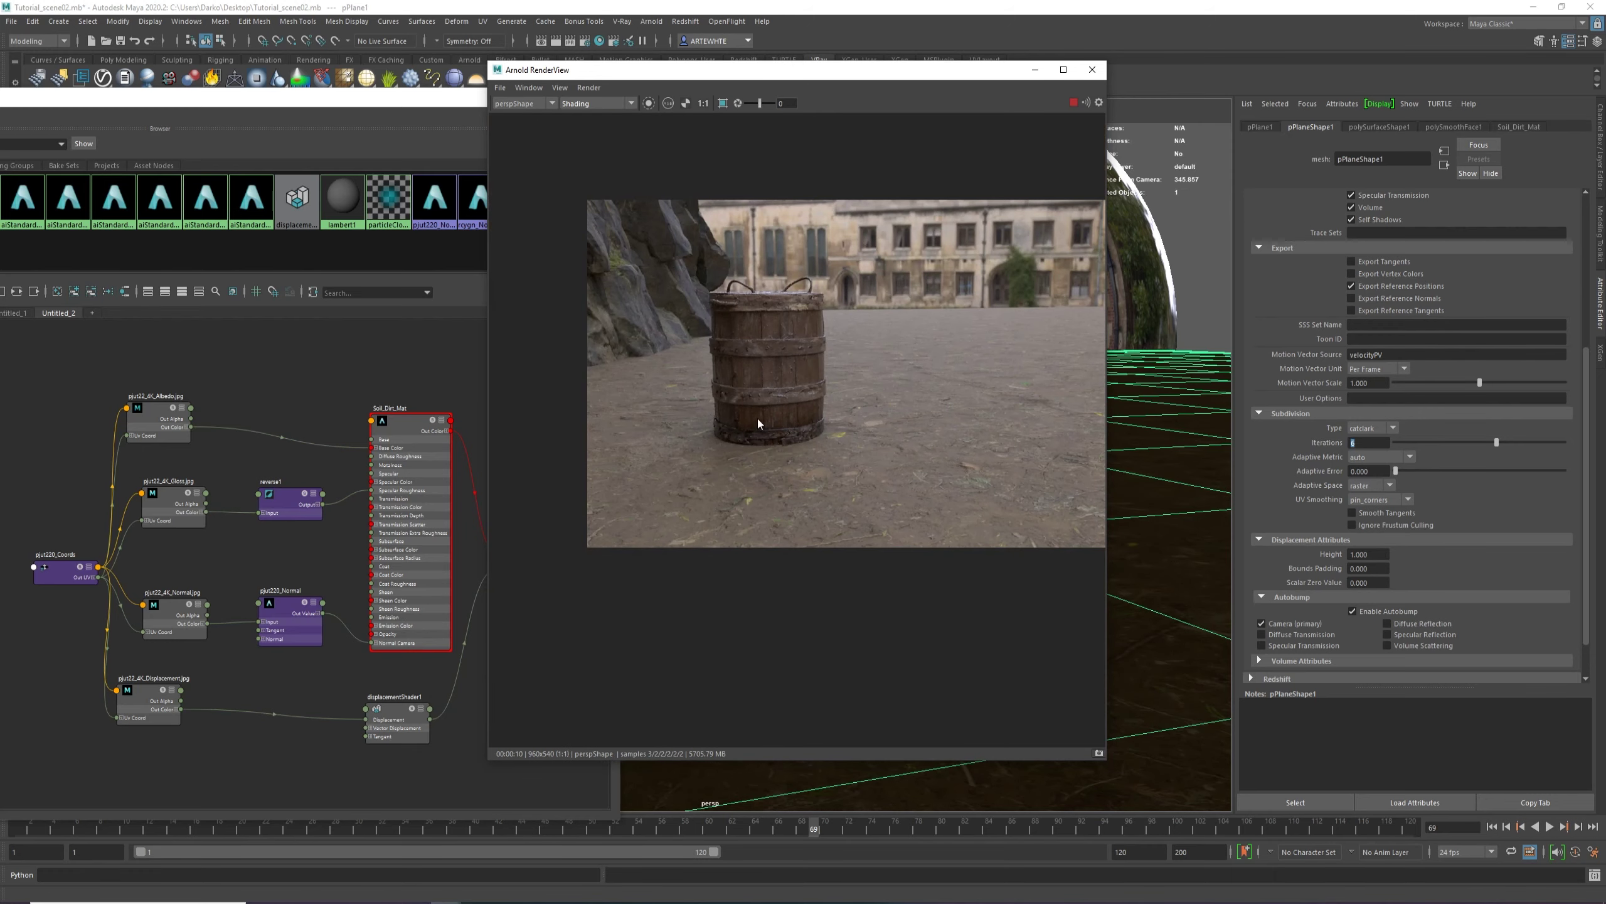
scroll(728, 437, up, 1)
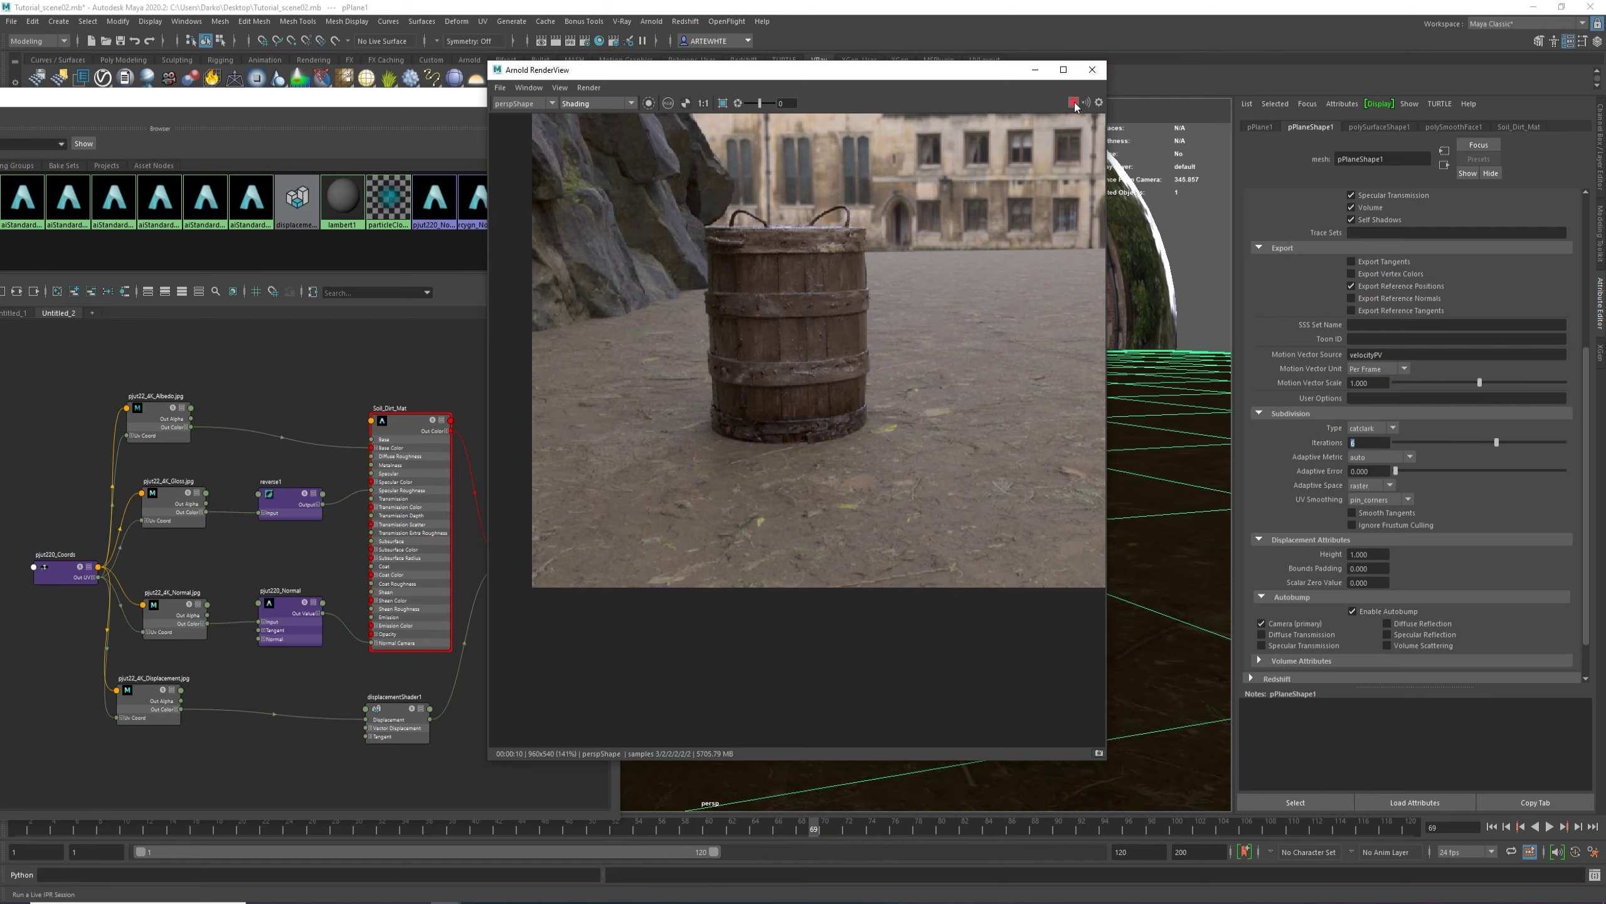
Bring the Hypershade in front of the render and shift the texture, reverse and normal nodes away from Soil_Dirt_Mat to make room.
drag(990, 71, 1166, 78)
drag(572, 97, 795, 66)
click(557, 471)
drag(556, 471, 519, 471)
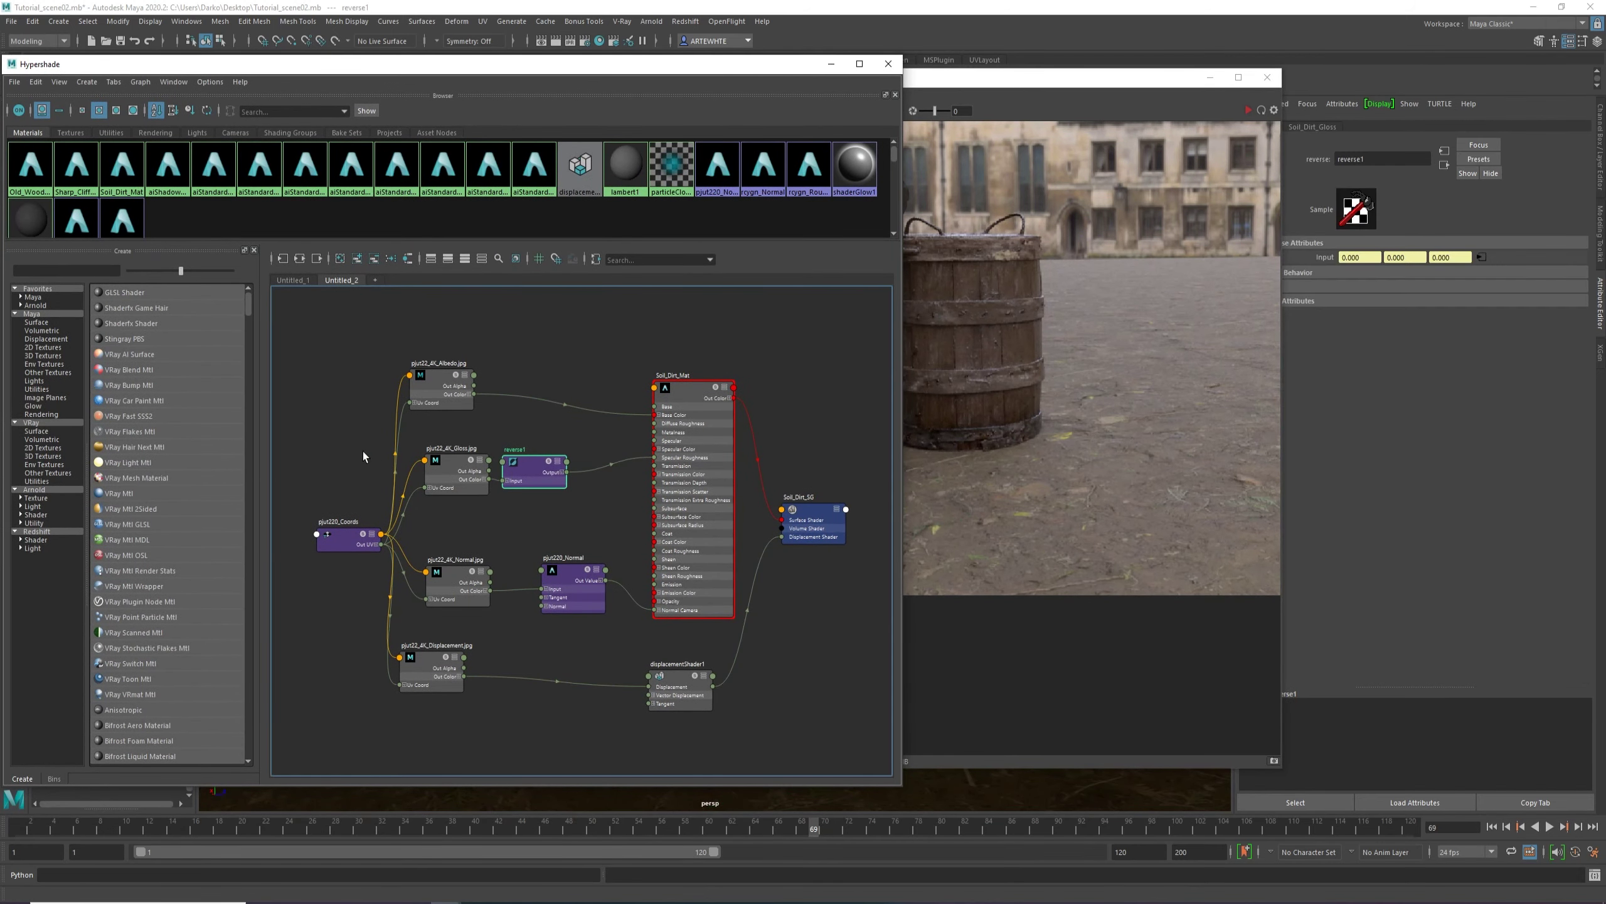
drag(310, 338, 589, 699)
drag(583, 598, 444, 595)
Add an aiRange node to the graph and place it between the reverse node and Soil_Dirt_Mat.
click(488, 525)
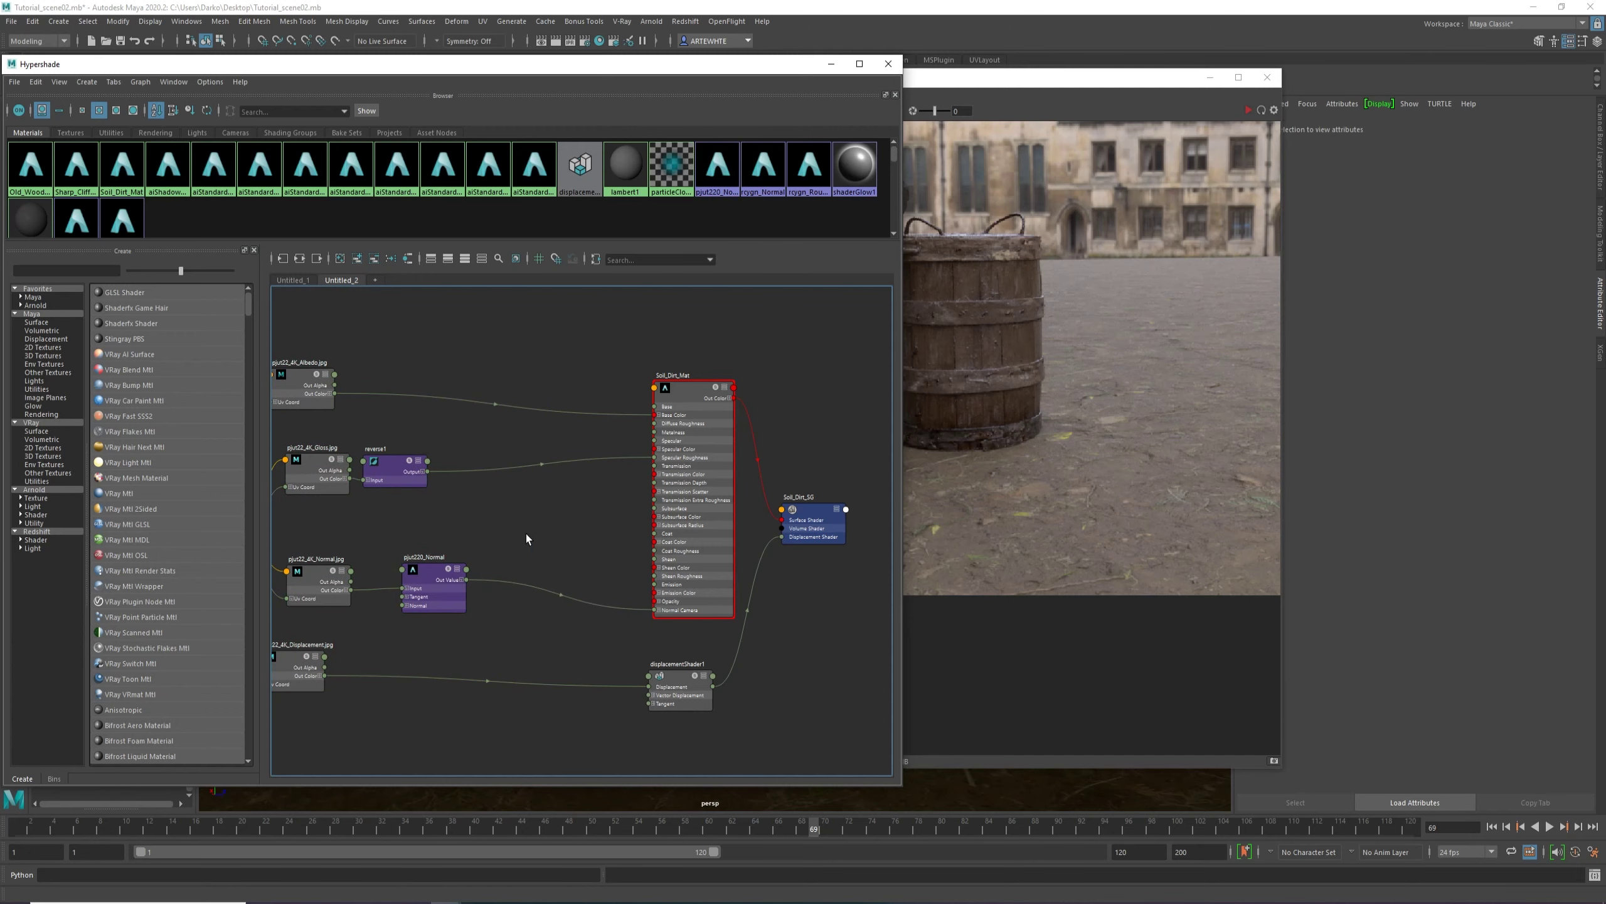
key(Tab)
text(airange)
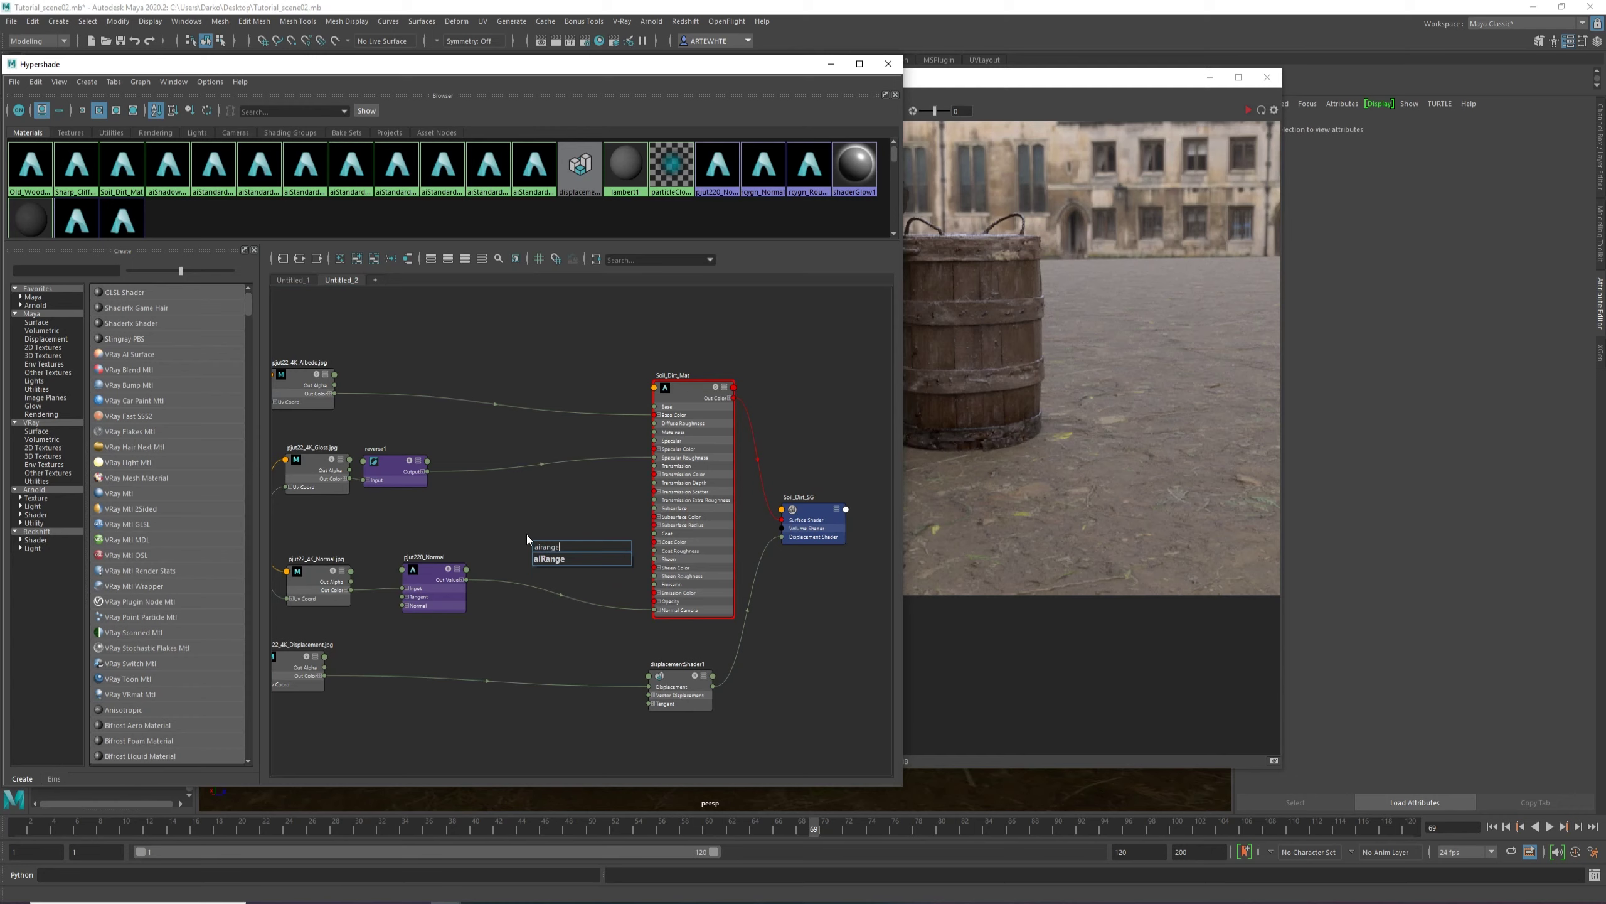
key(Down)
key(Return)
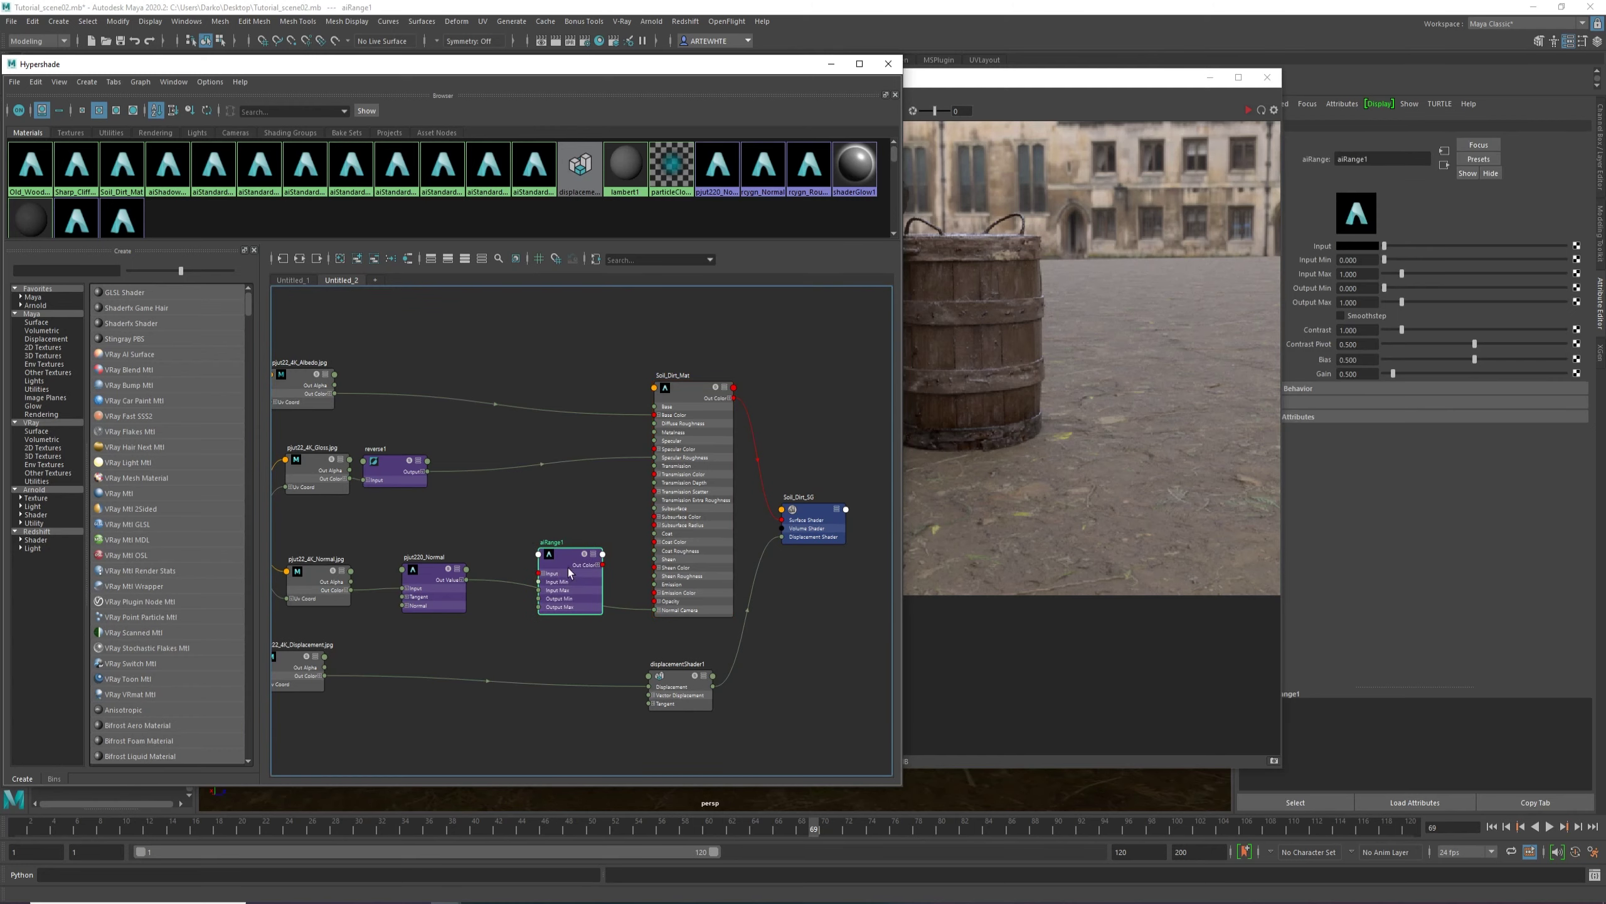
drag(557, 555, 575, 475)
scroll(441, 491, up, 3)
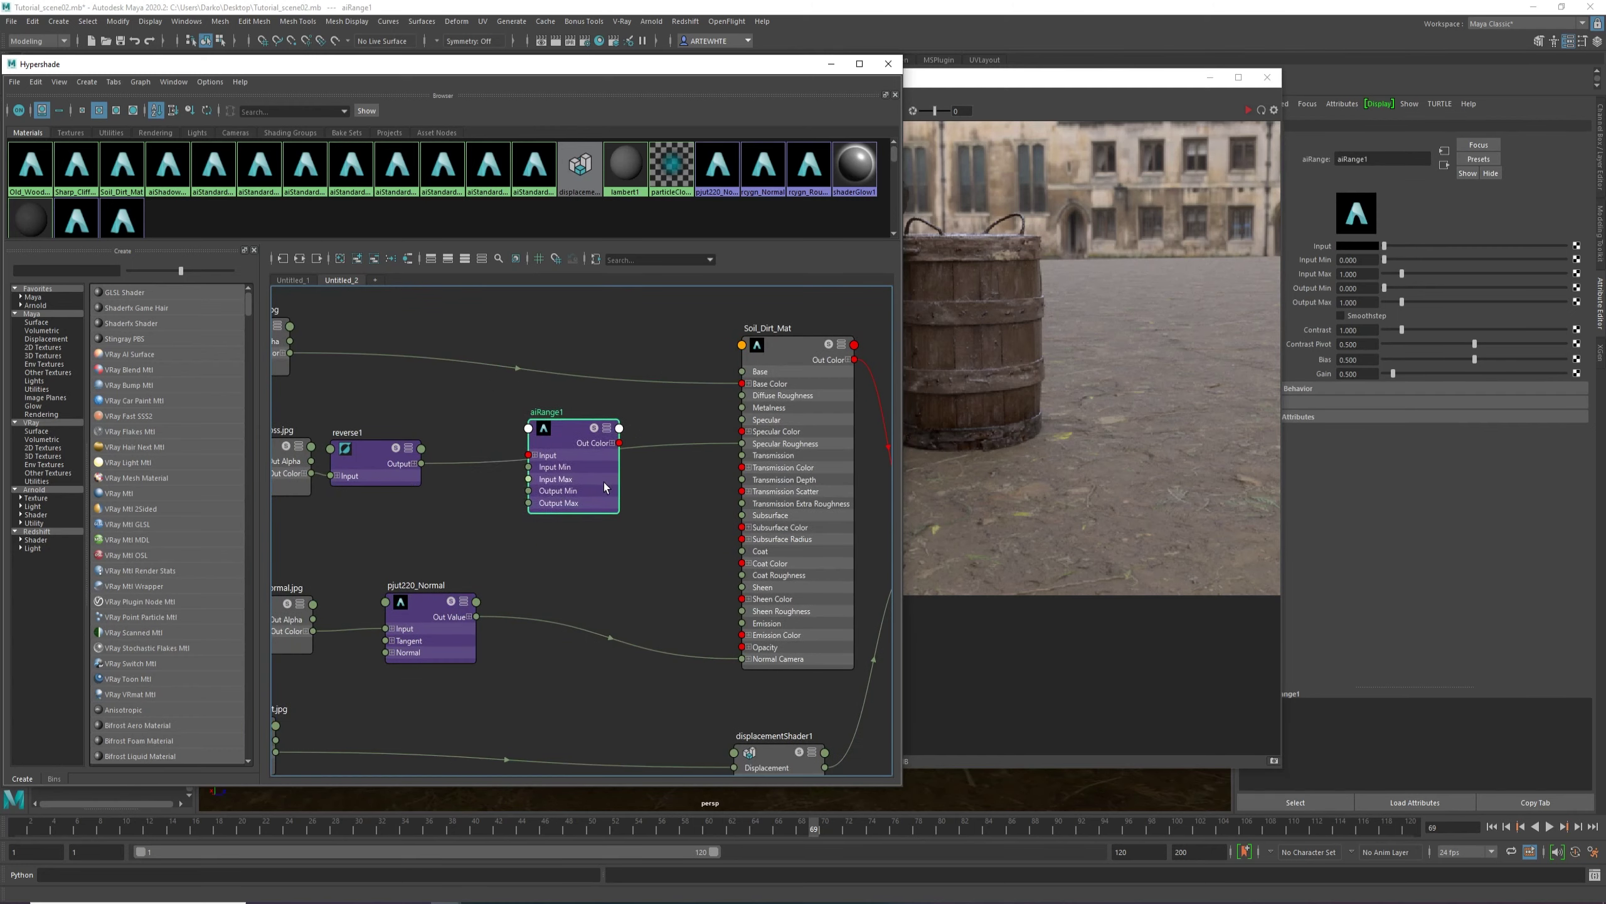
Connect the reverse output to the aiRange Input and its Out Color R to Soil_Dirt_Mat's Specular Roughness, tidying the node positions.
drag(373, 453, 396, 429)
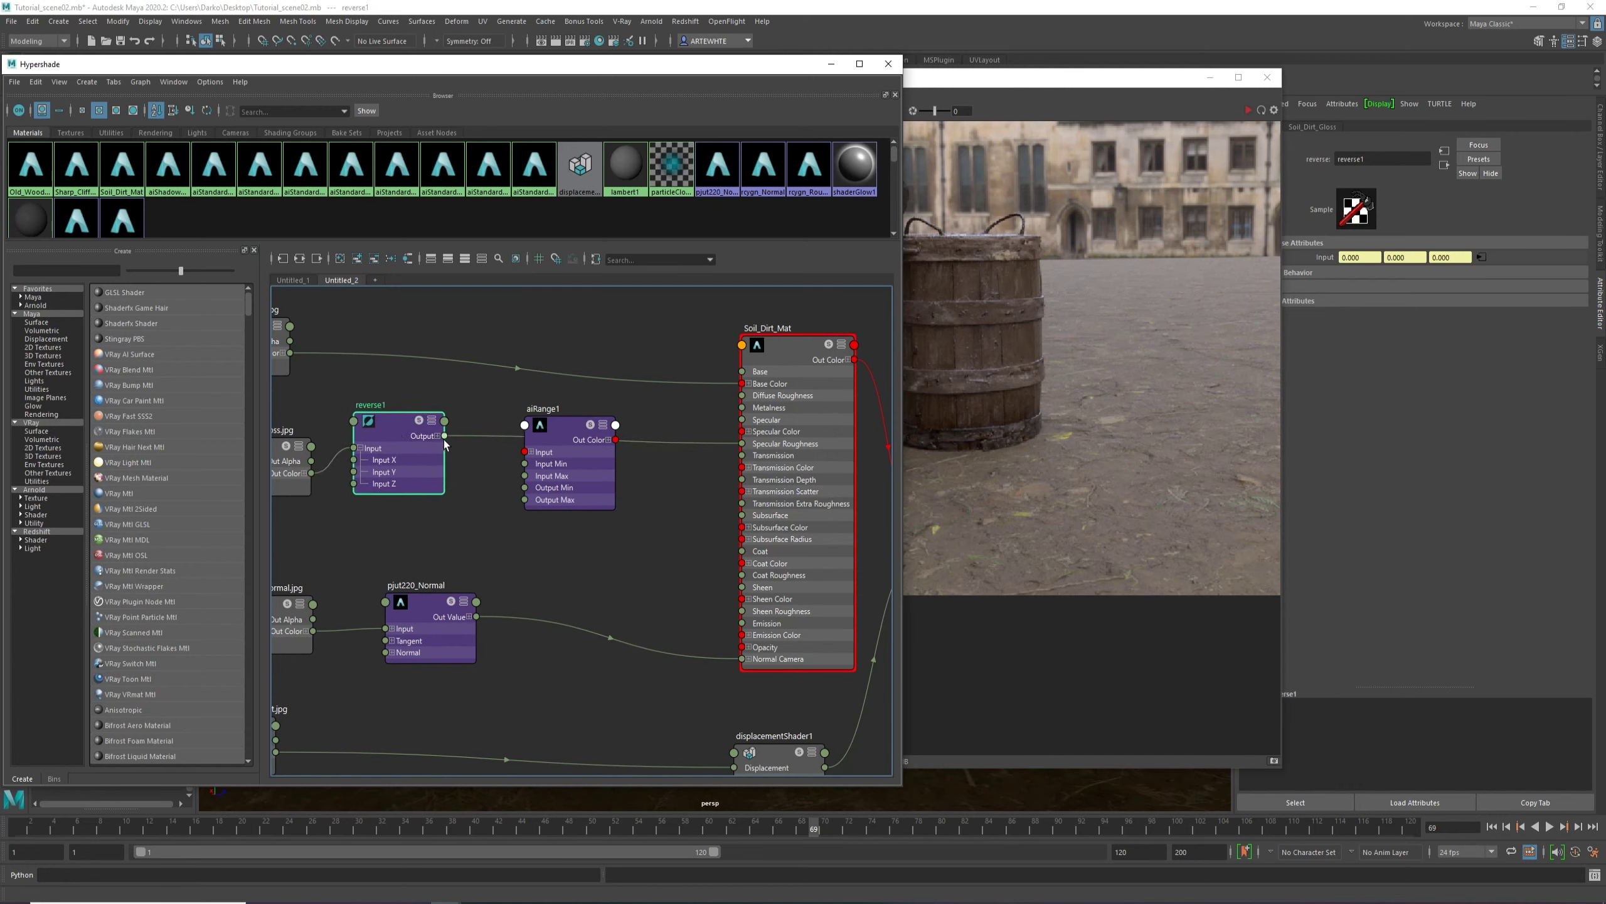
drag(454, 456, 545, 400)
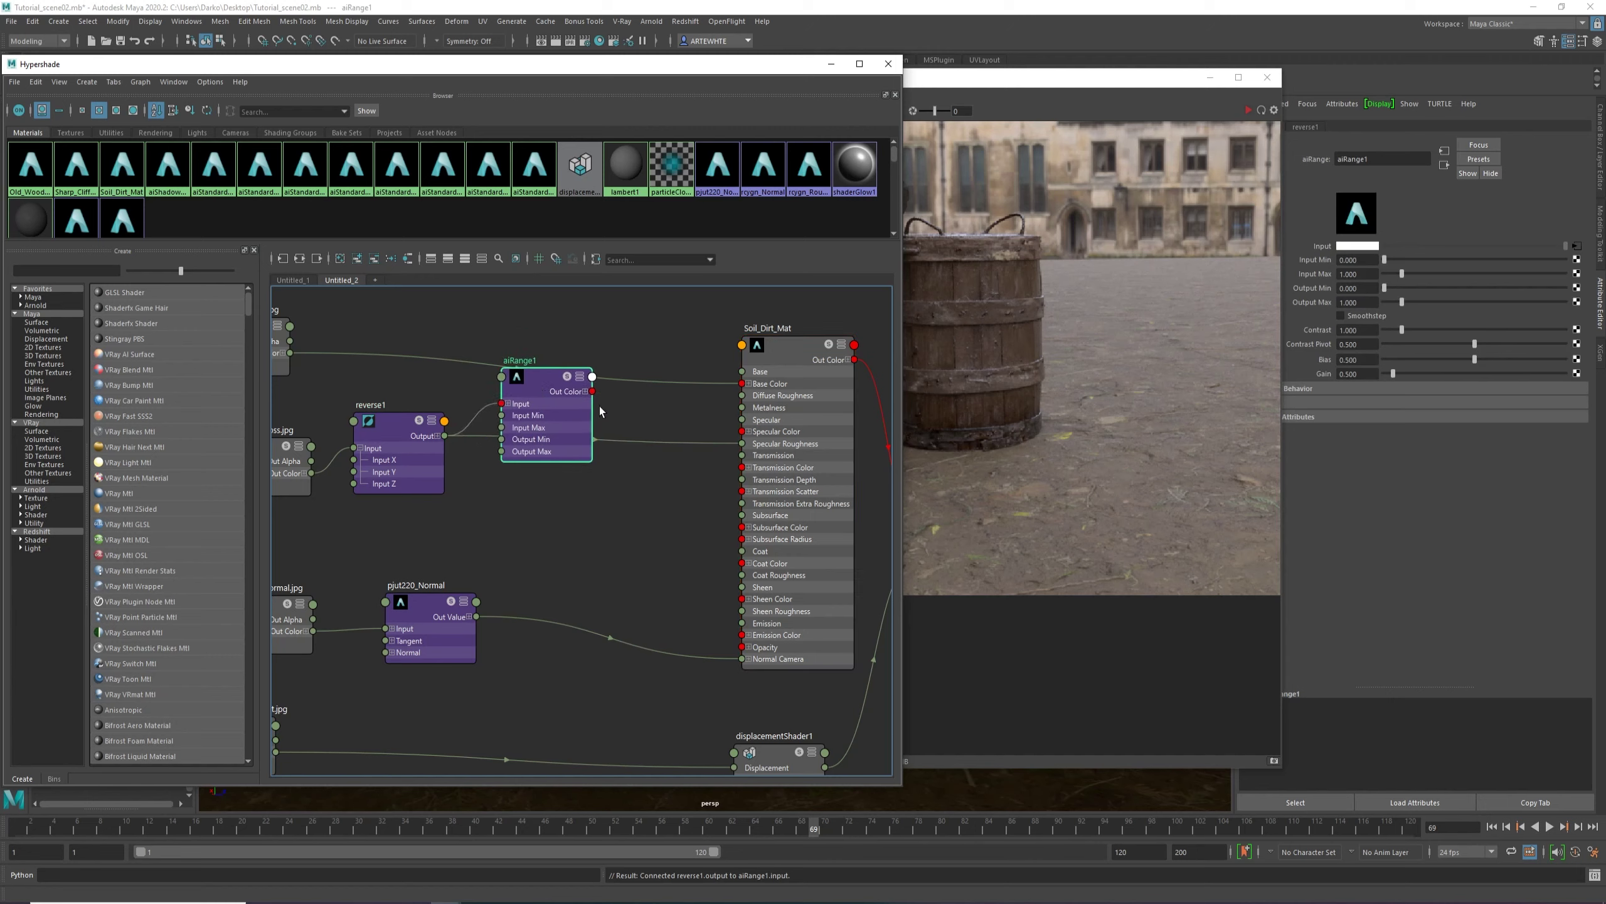
click(587, 392)
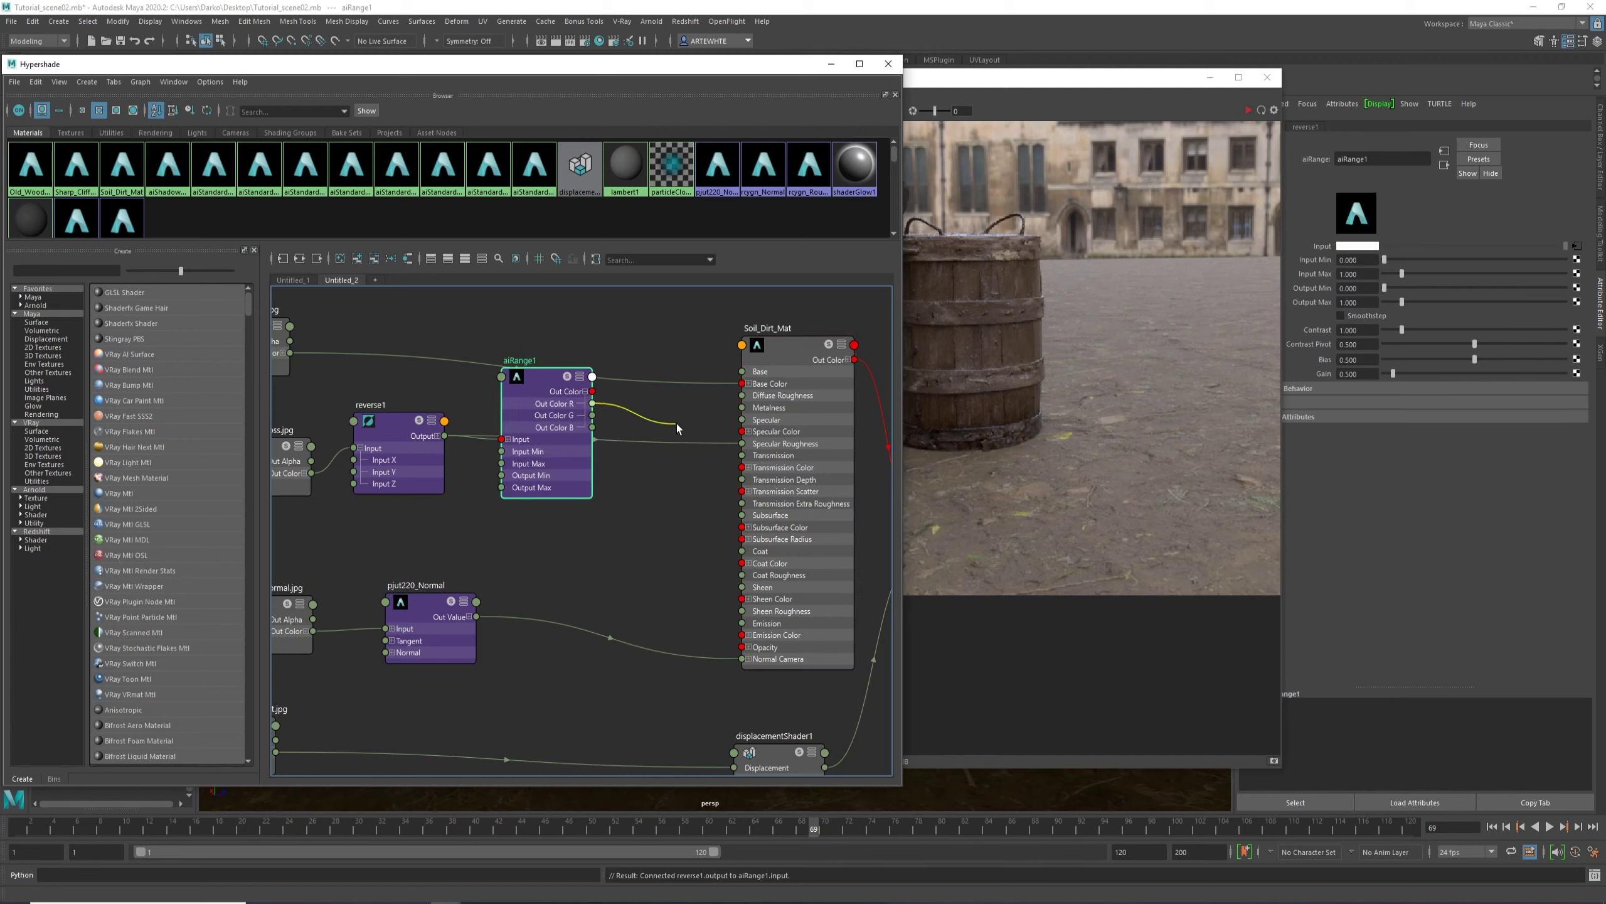
drag(677, 423, 742, 443)
drag(569, 440, 610, 471)
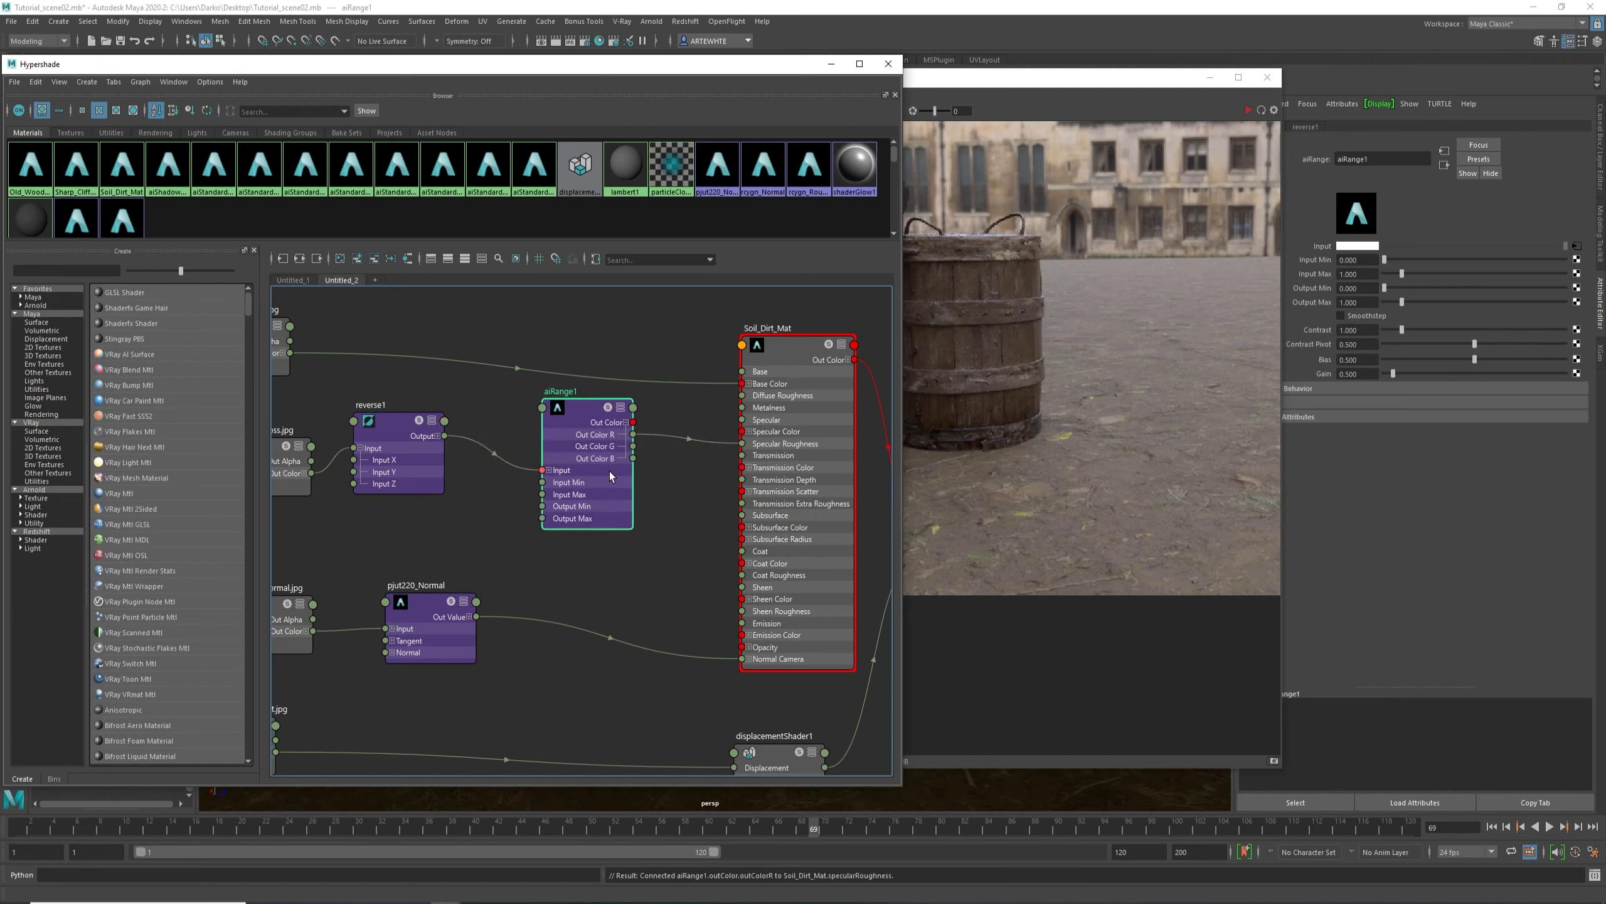
key(a)
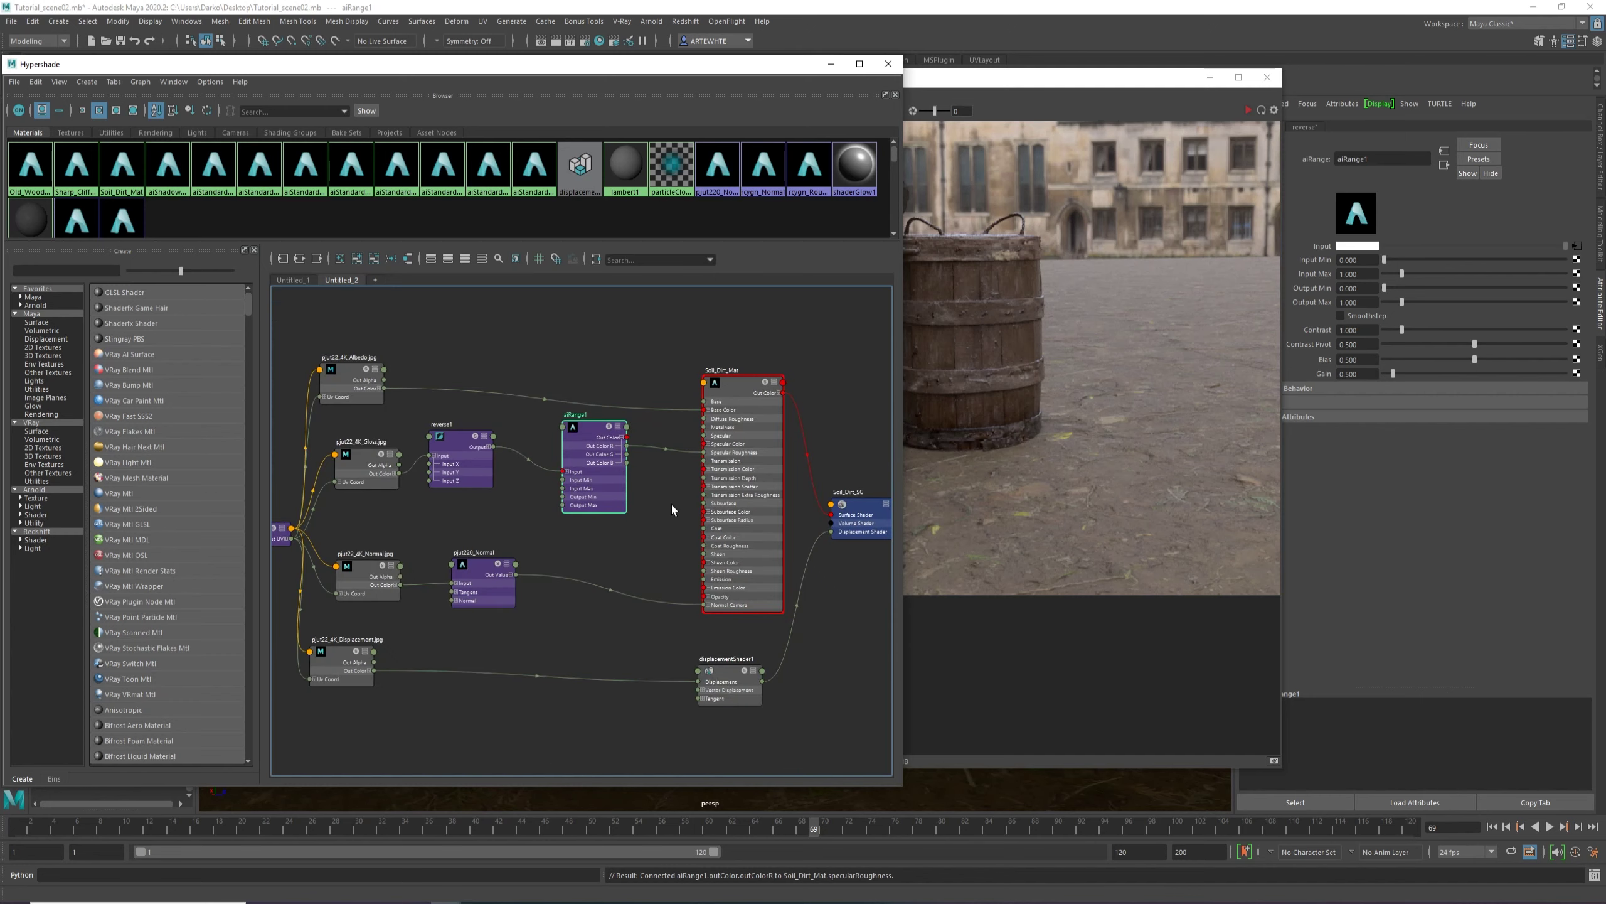
mouse_move(598, 484)
mouse_down()
mouse_move(578, 482)
mouse_move(588, 464)
mouse_up()
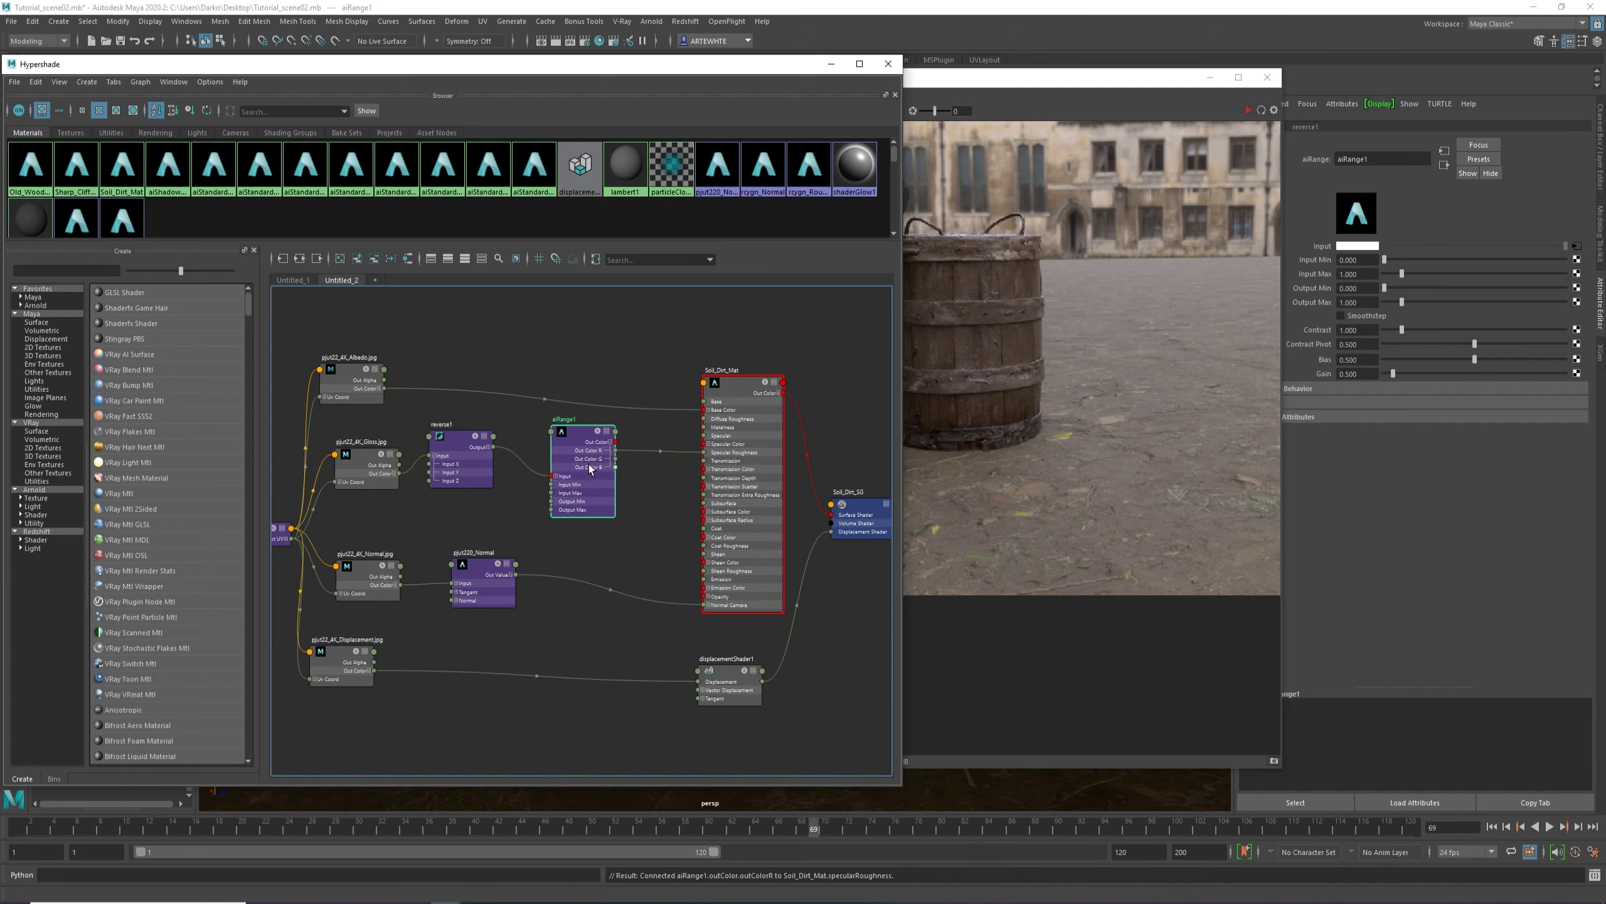
Put the Hypershade away, reposition the render window over the viewport and save the scene.
click(831, 64)
drag(848, 82, 641, 109)
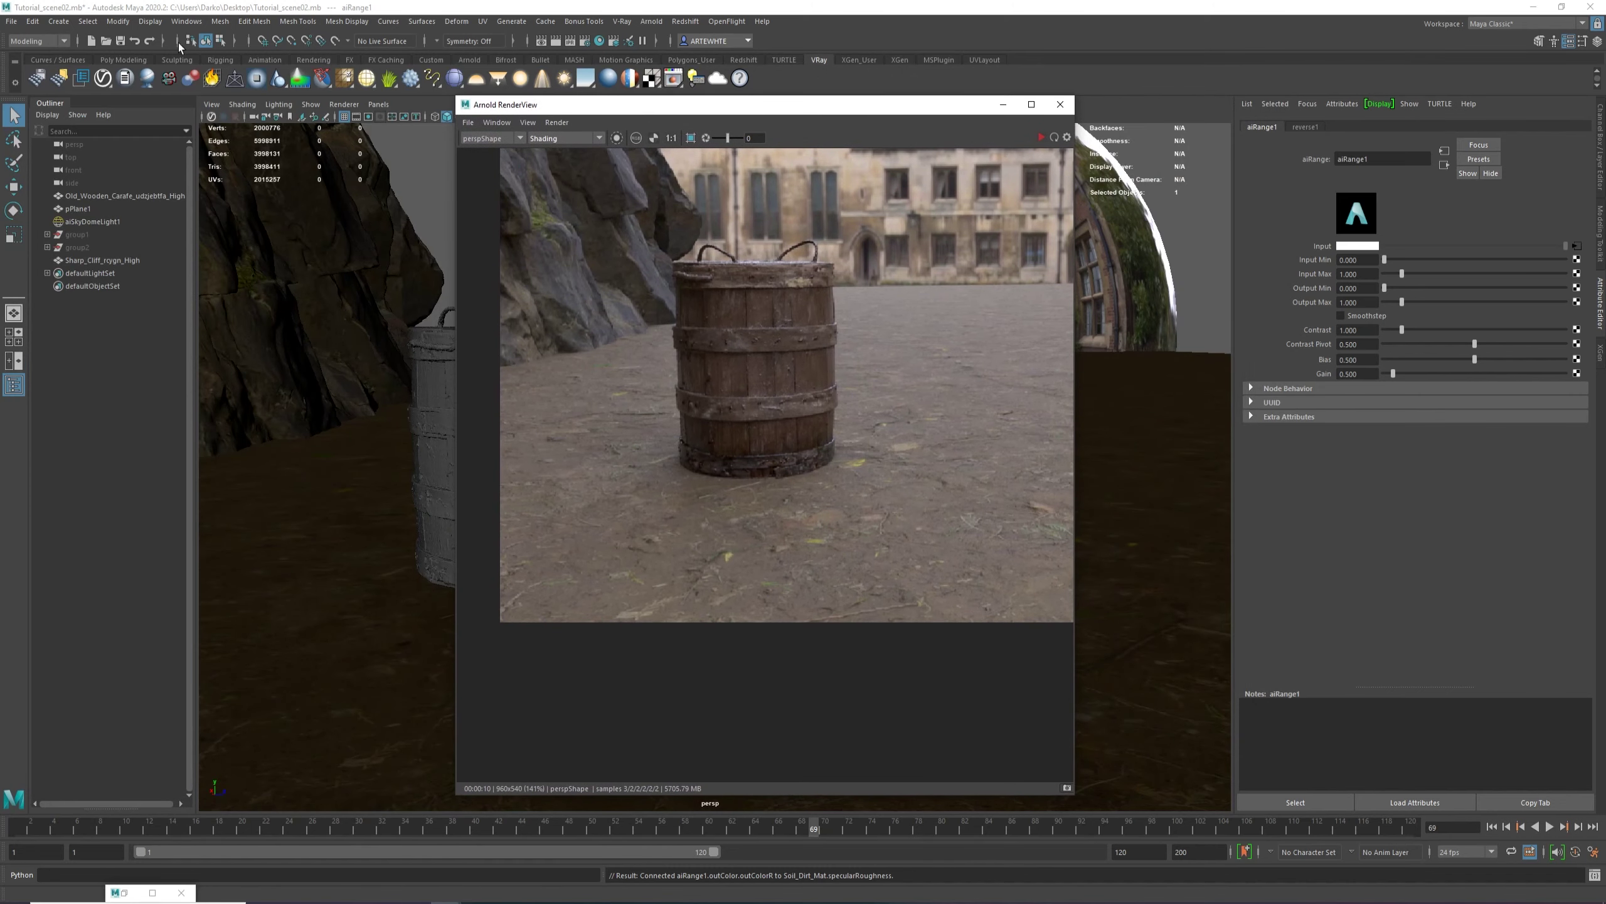
click(120, 40)
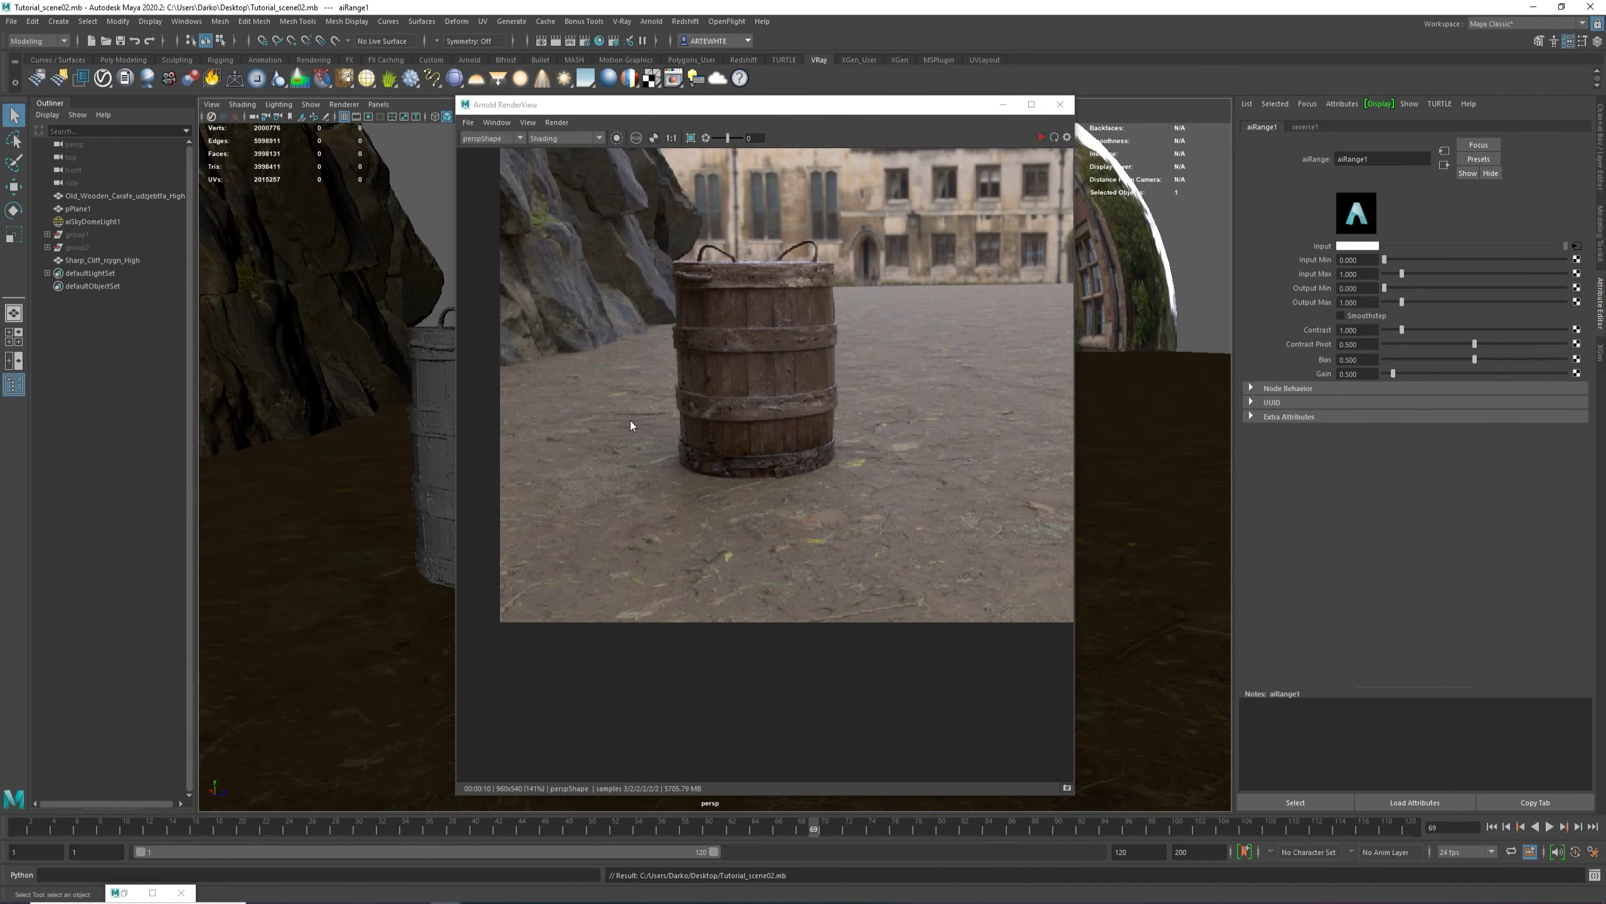
Limit the render to a crop region on the open ground beside the barrel, start rendering and inspect that patch.
scroll(696, 392, down, 2)
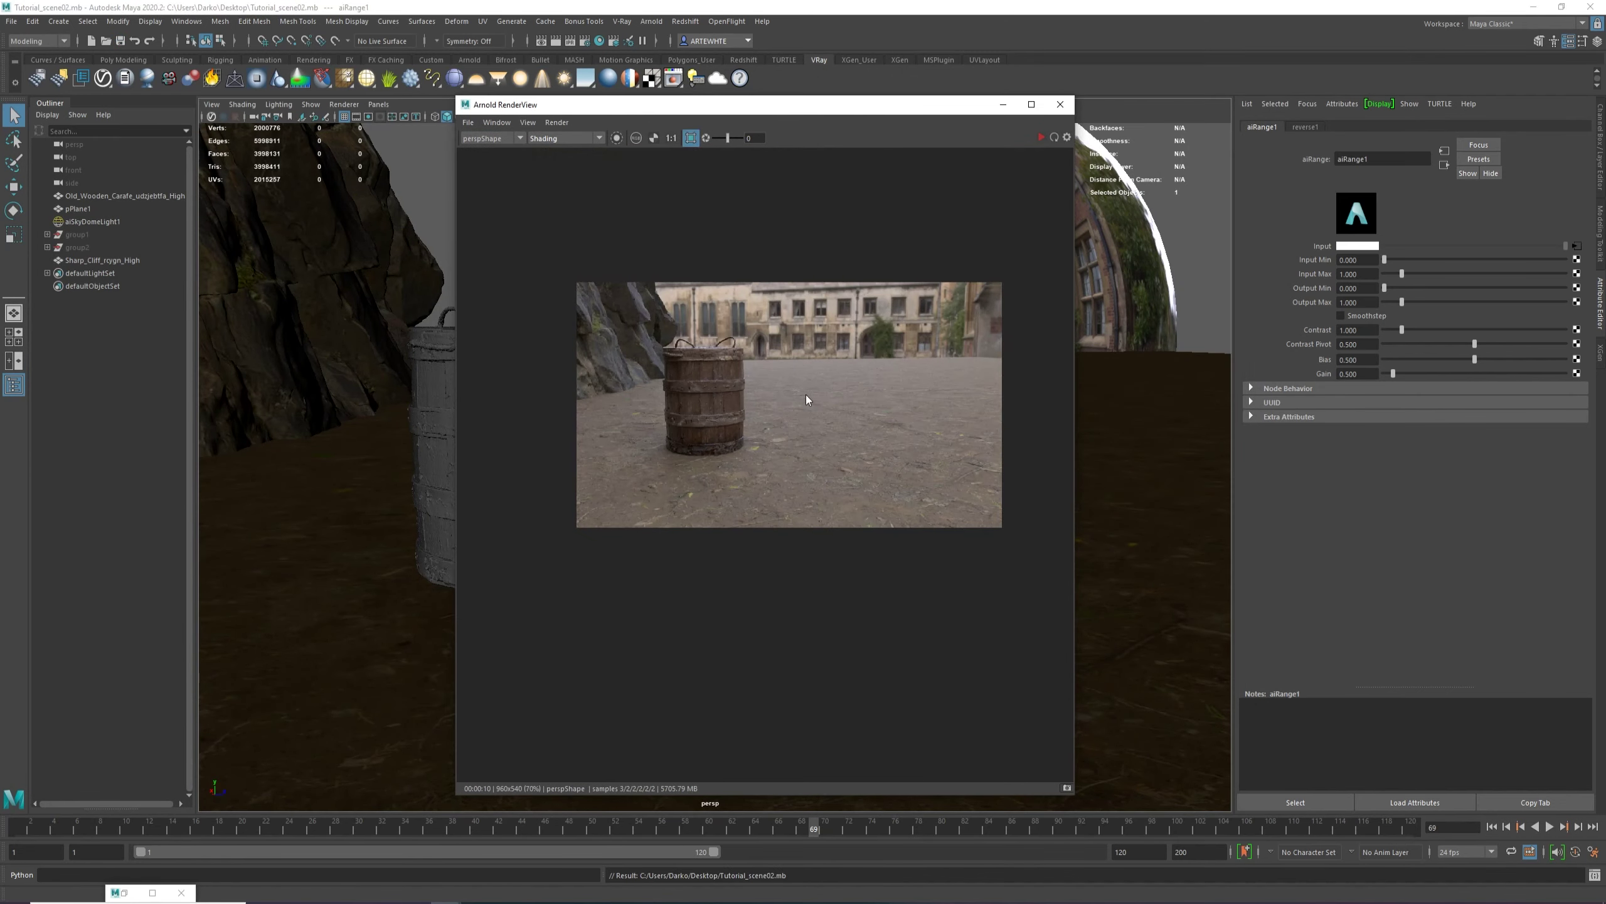
mouse_move(779, 352)
mouse_down()
mouse_move(975, 477)
mouse_move(937, 463)
mouse_up()
scroll(861, 389, up, 3)
click(1039, 137)
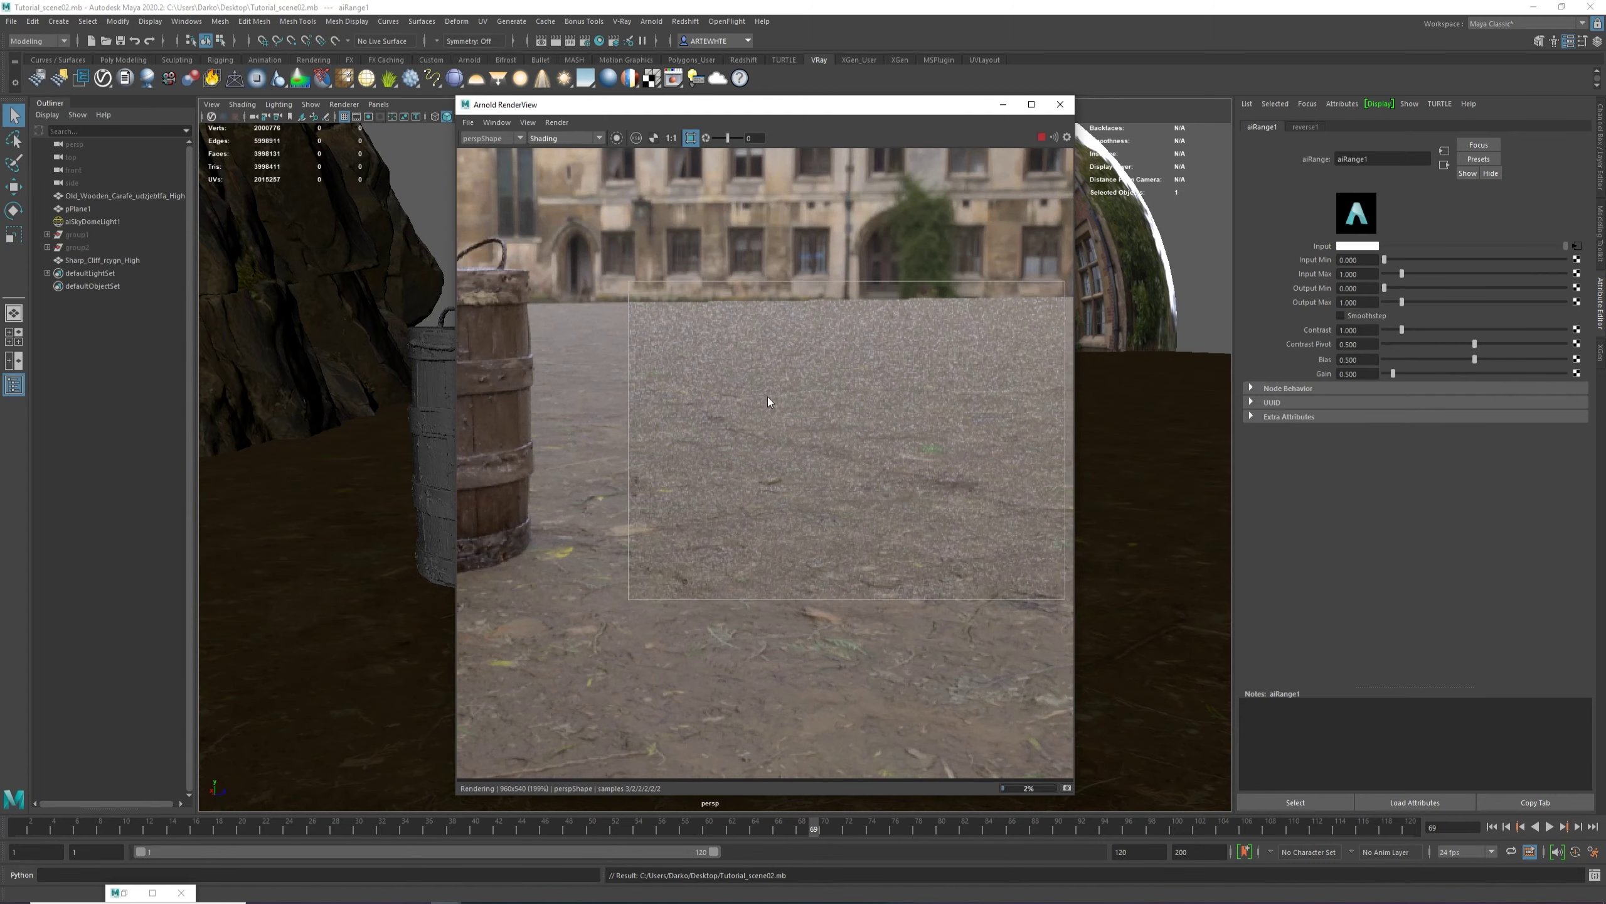
scroll(762, 404, down, 3)
scroll(853, 434, up, 3)
scroll(724, 431, down, 2)
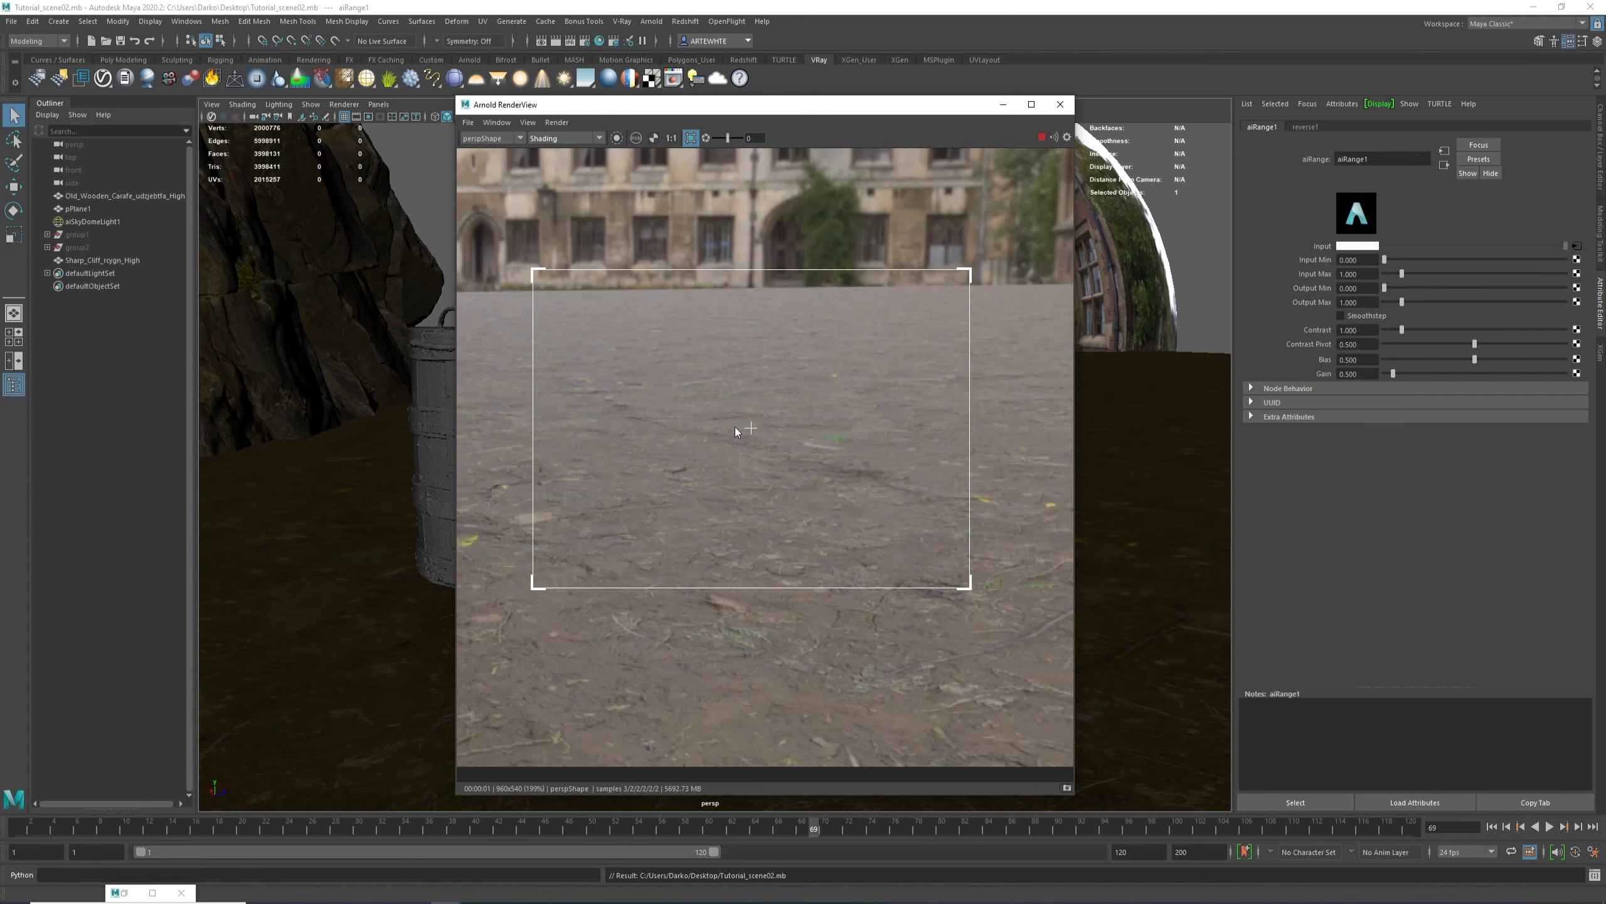
scroll(749, 420, up, 1)
Enable Smoothstep on the aiRange node and check the cropped ground near and far.
click(1341, 315)
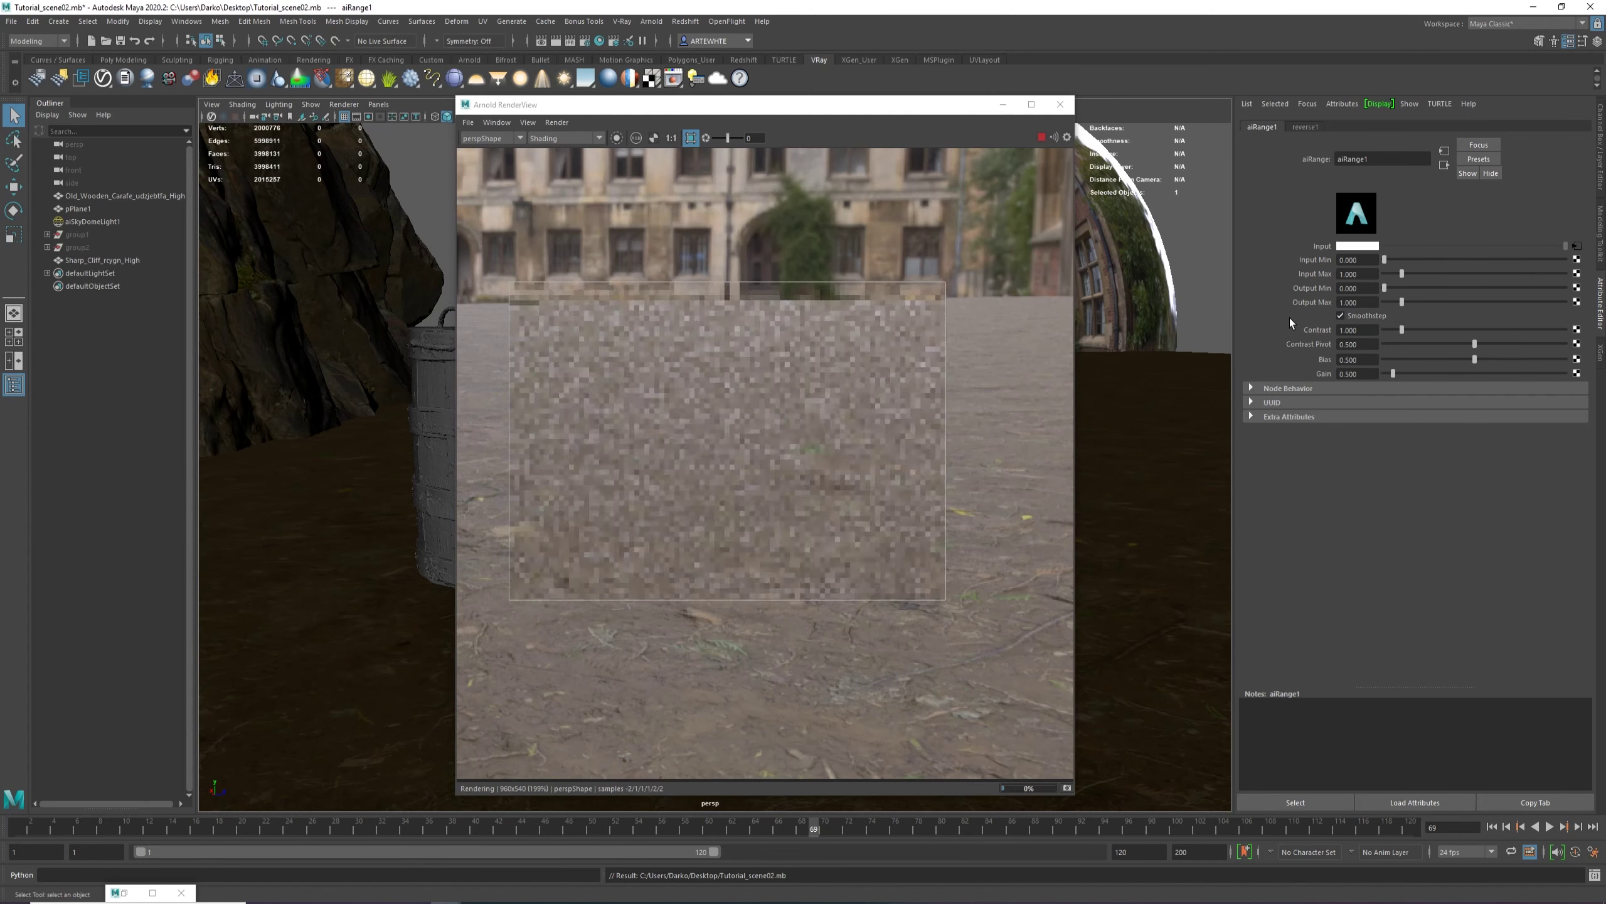
scroll(758, 419, down, 2)
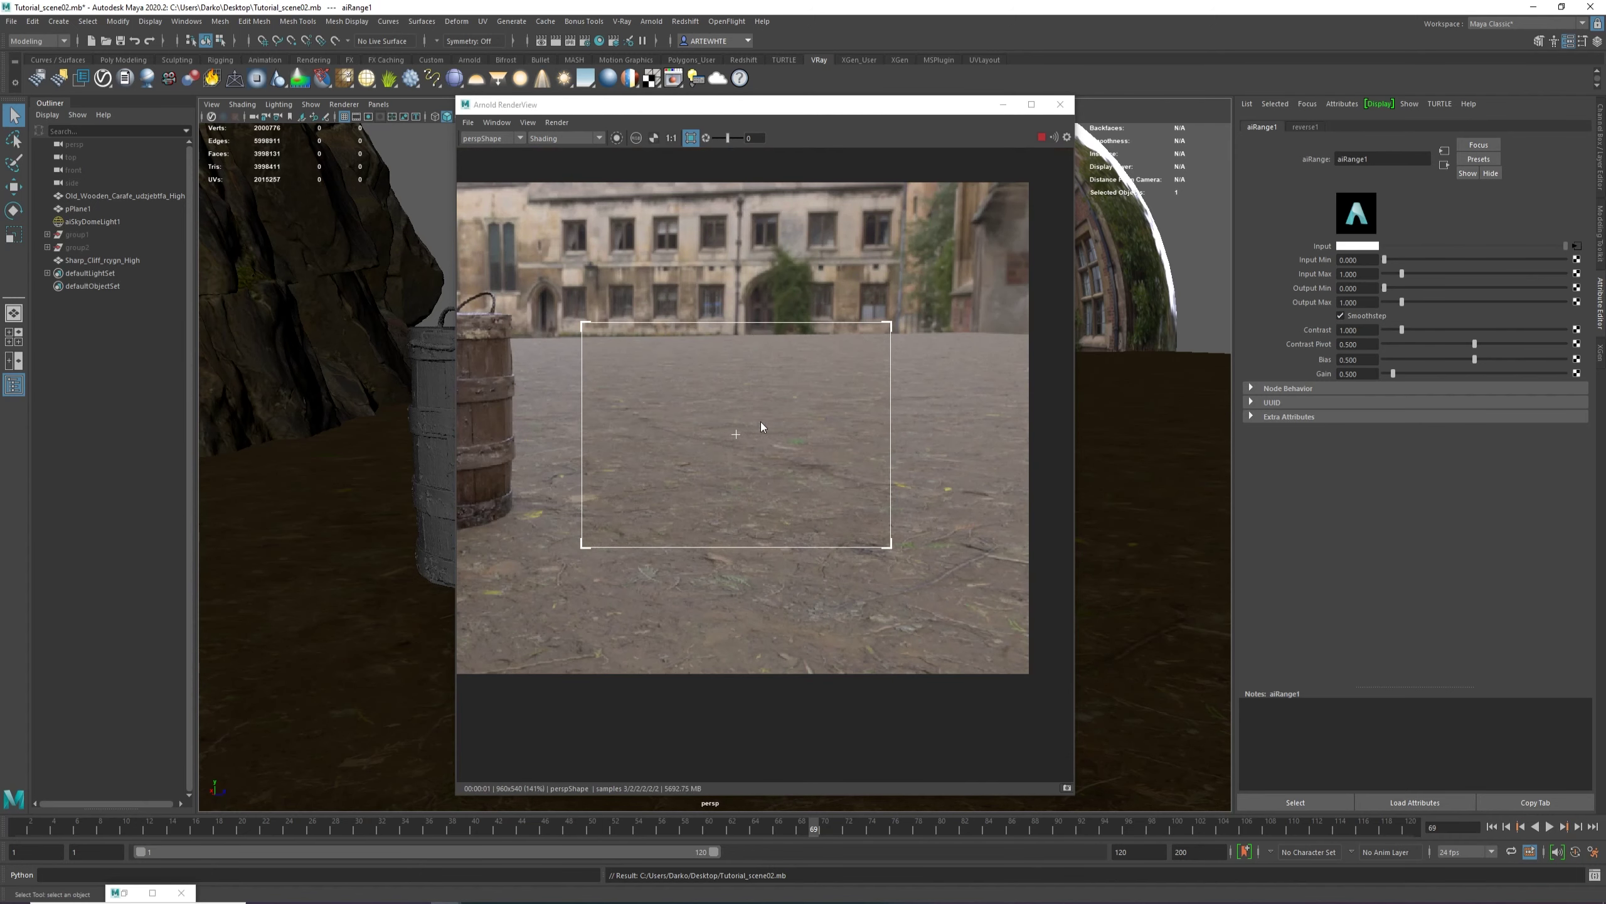
scroll(888, 449, up, 2)
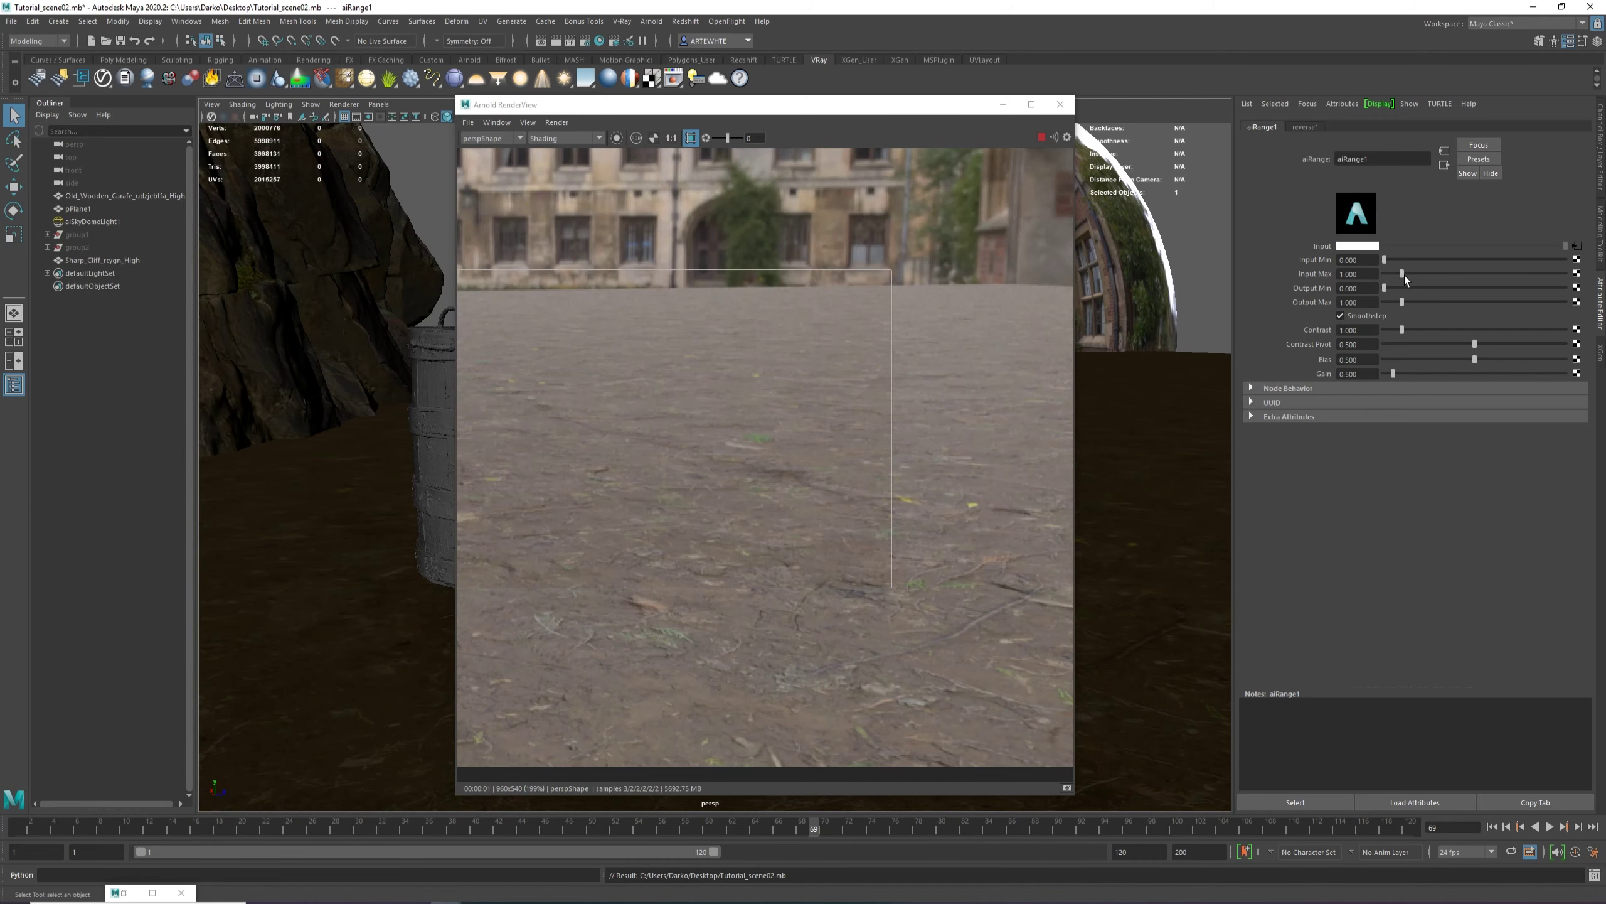
Try a higher Input Min on the aiRange node, return it to 0, and set Input Max to 0.697.
drag(1388, 260, 1391, 259)
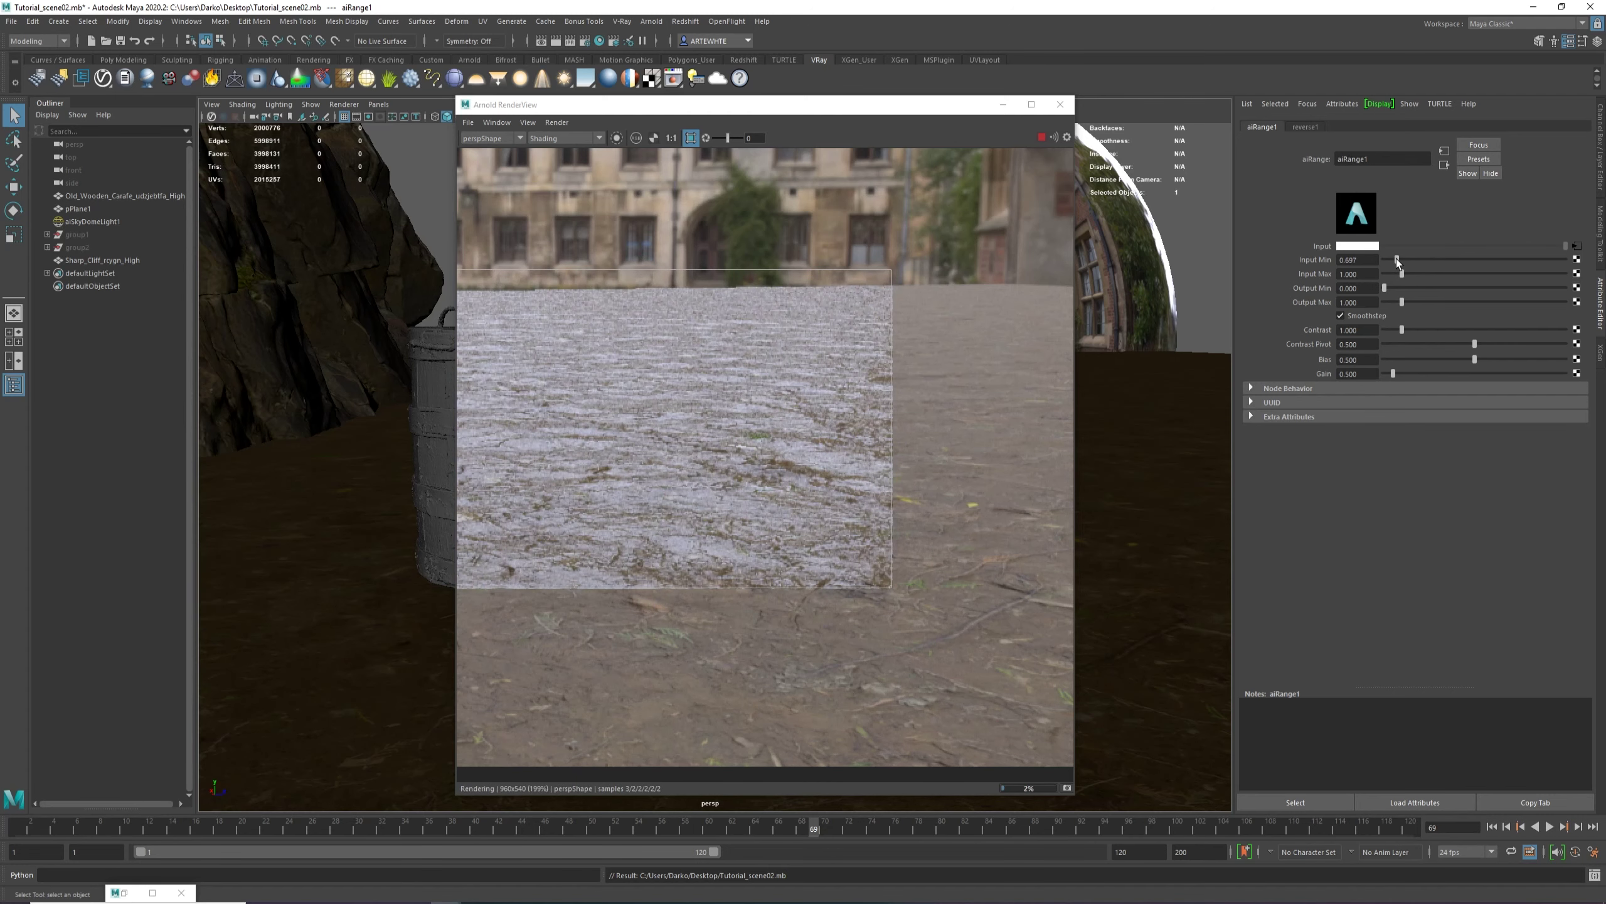
mouse_move(1396, 259)
mouse_down()
mouse_move(1383, 256)
mouse_move(1396, 273)
mouse_up()
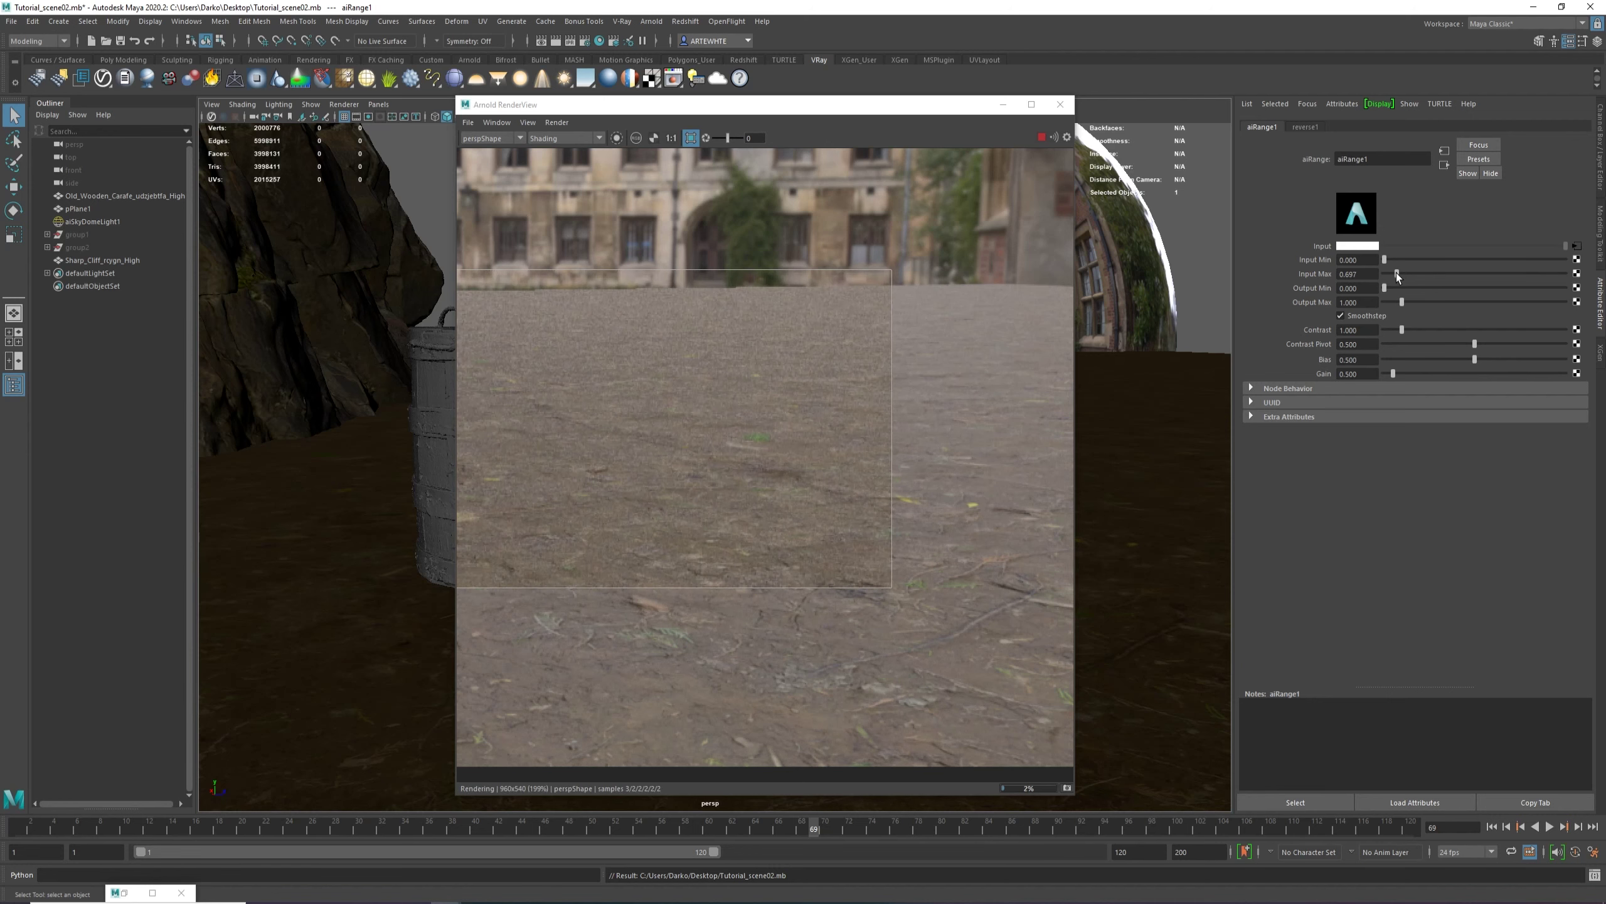
scroll(847, 452, down, 1)
scroll(730, 455, down, 1)
scroll(698, 449, up, 2)
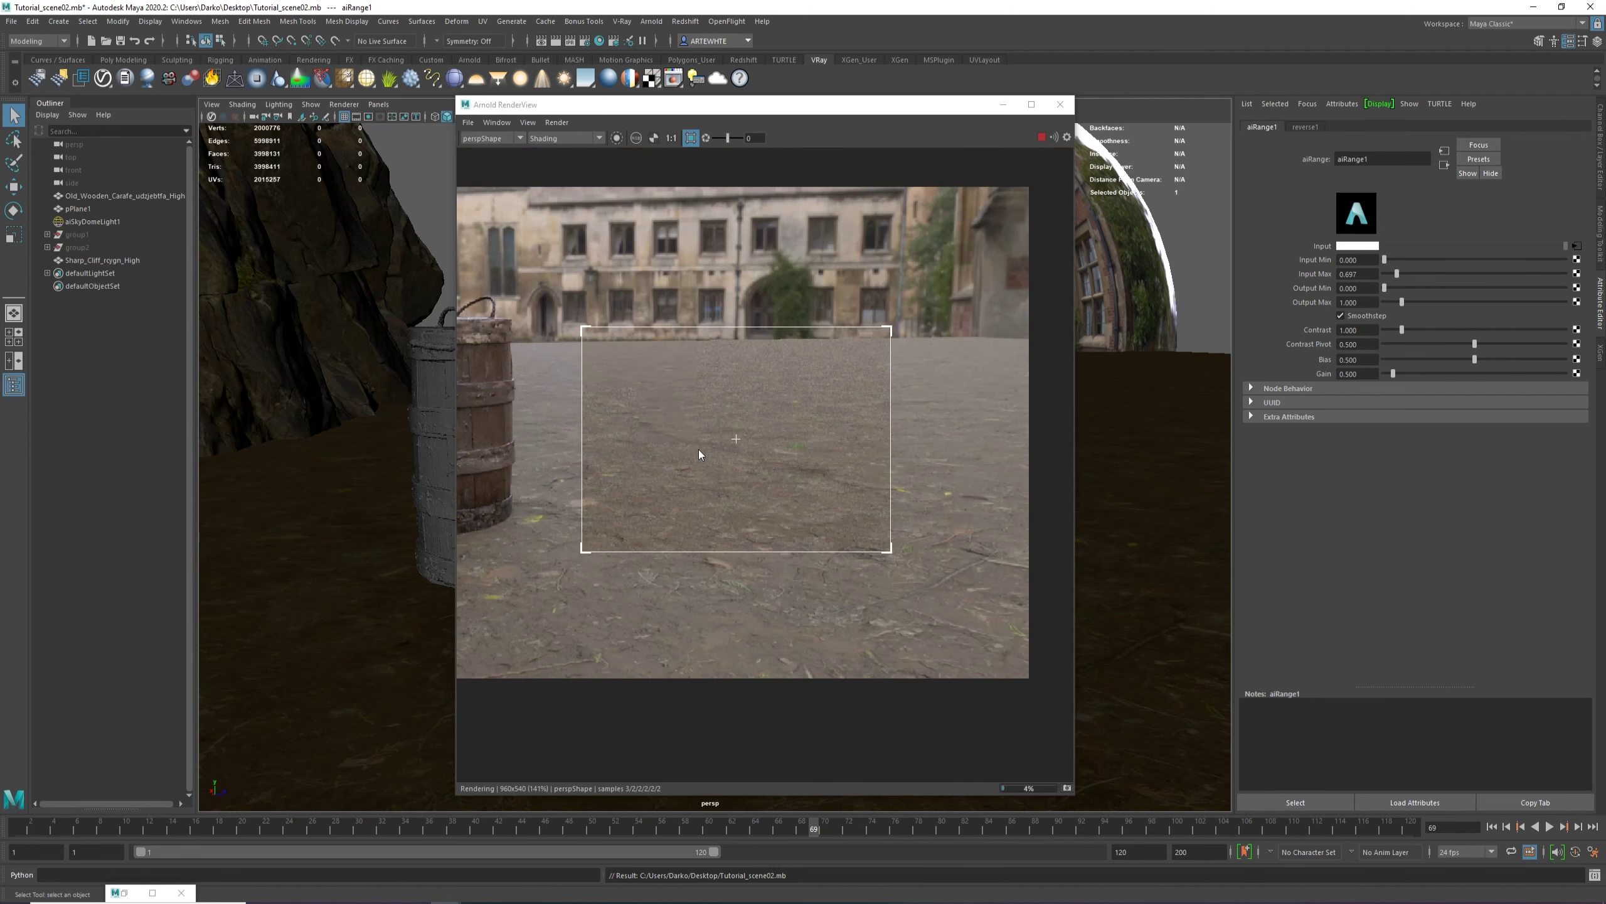
scroll(698, 466, down, 1)
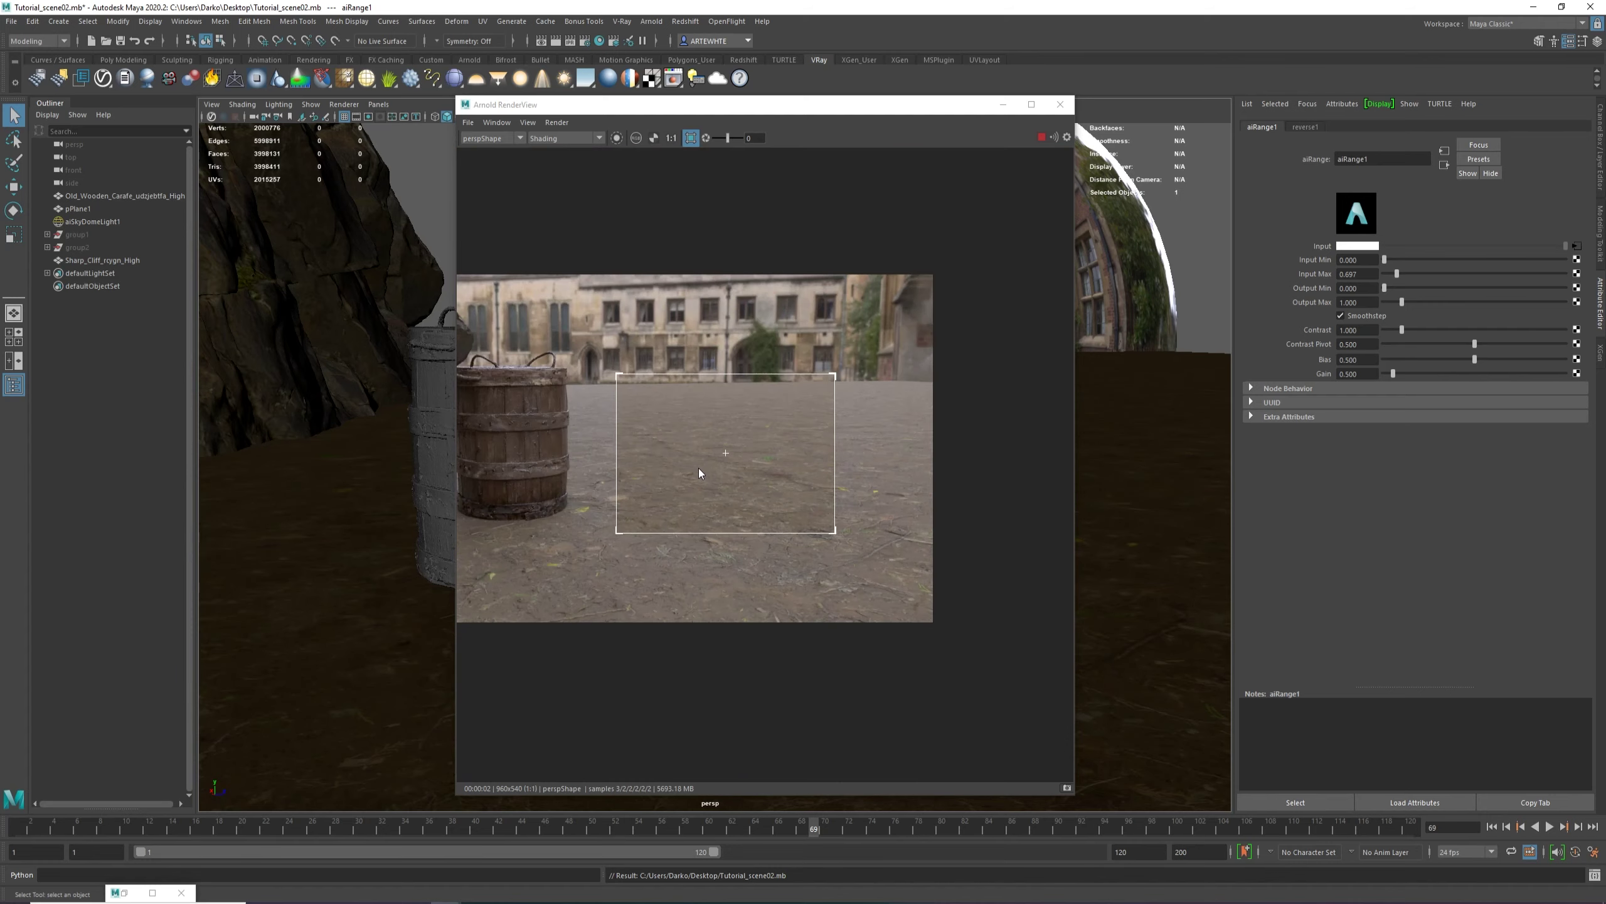
Turn off the crop region, restart the full-frame render and move the render window clear of the viewport.
click(1042, 136)
click(691, 139)
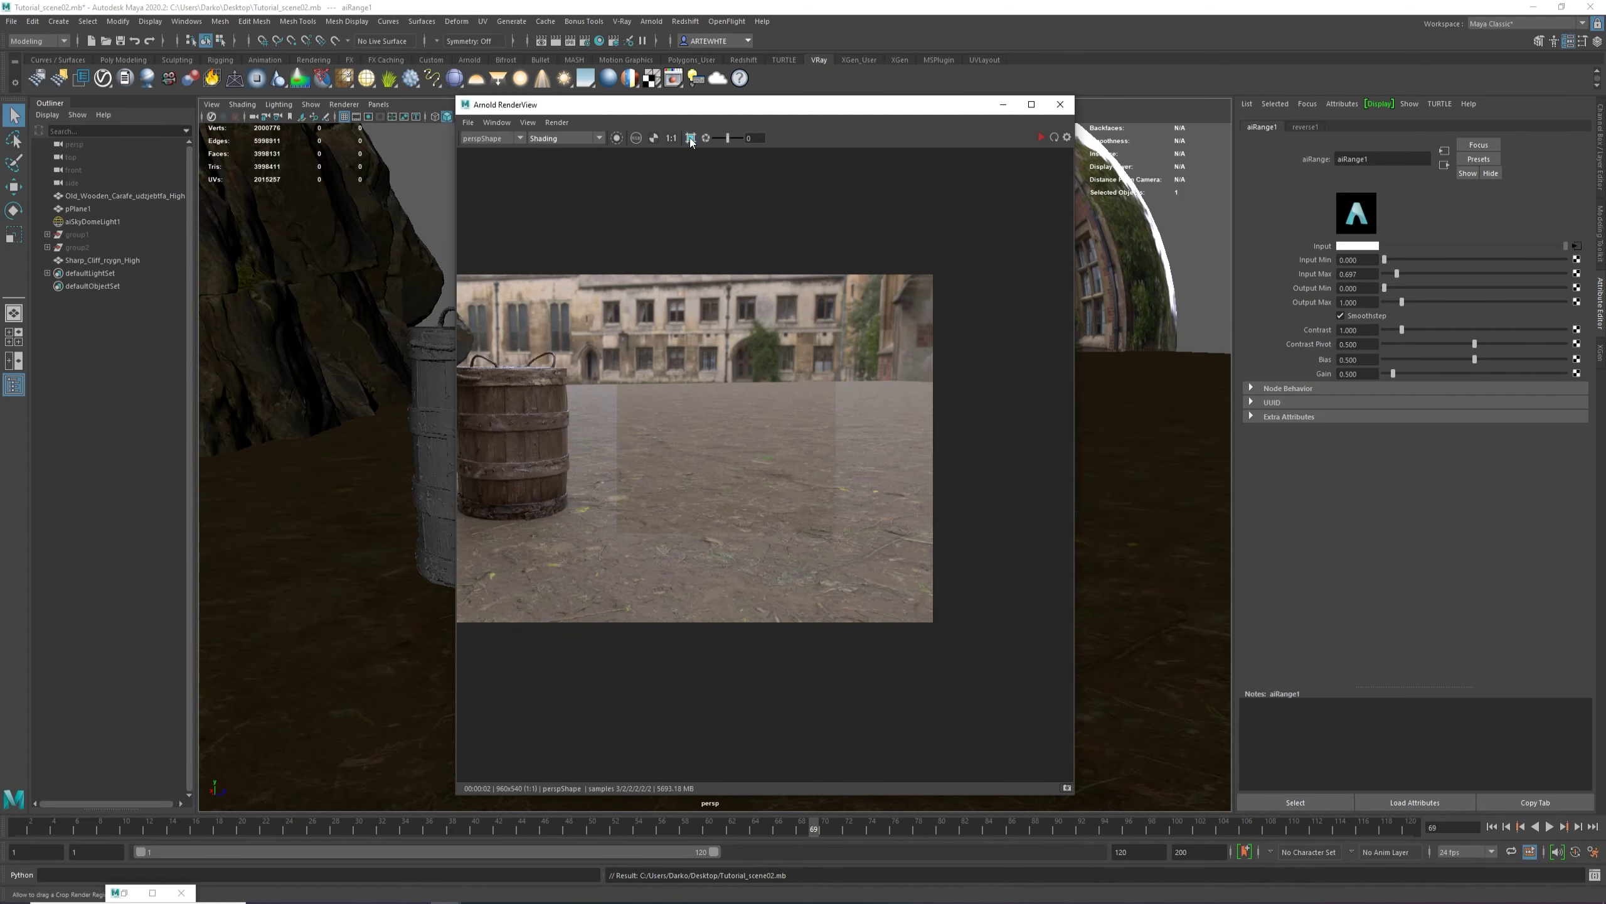
click(1042, 137)
scroll(660, 450, down, 3)
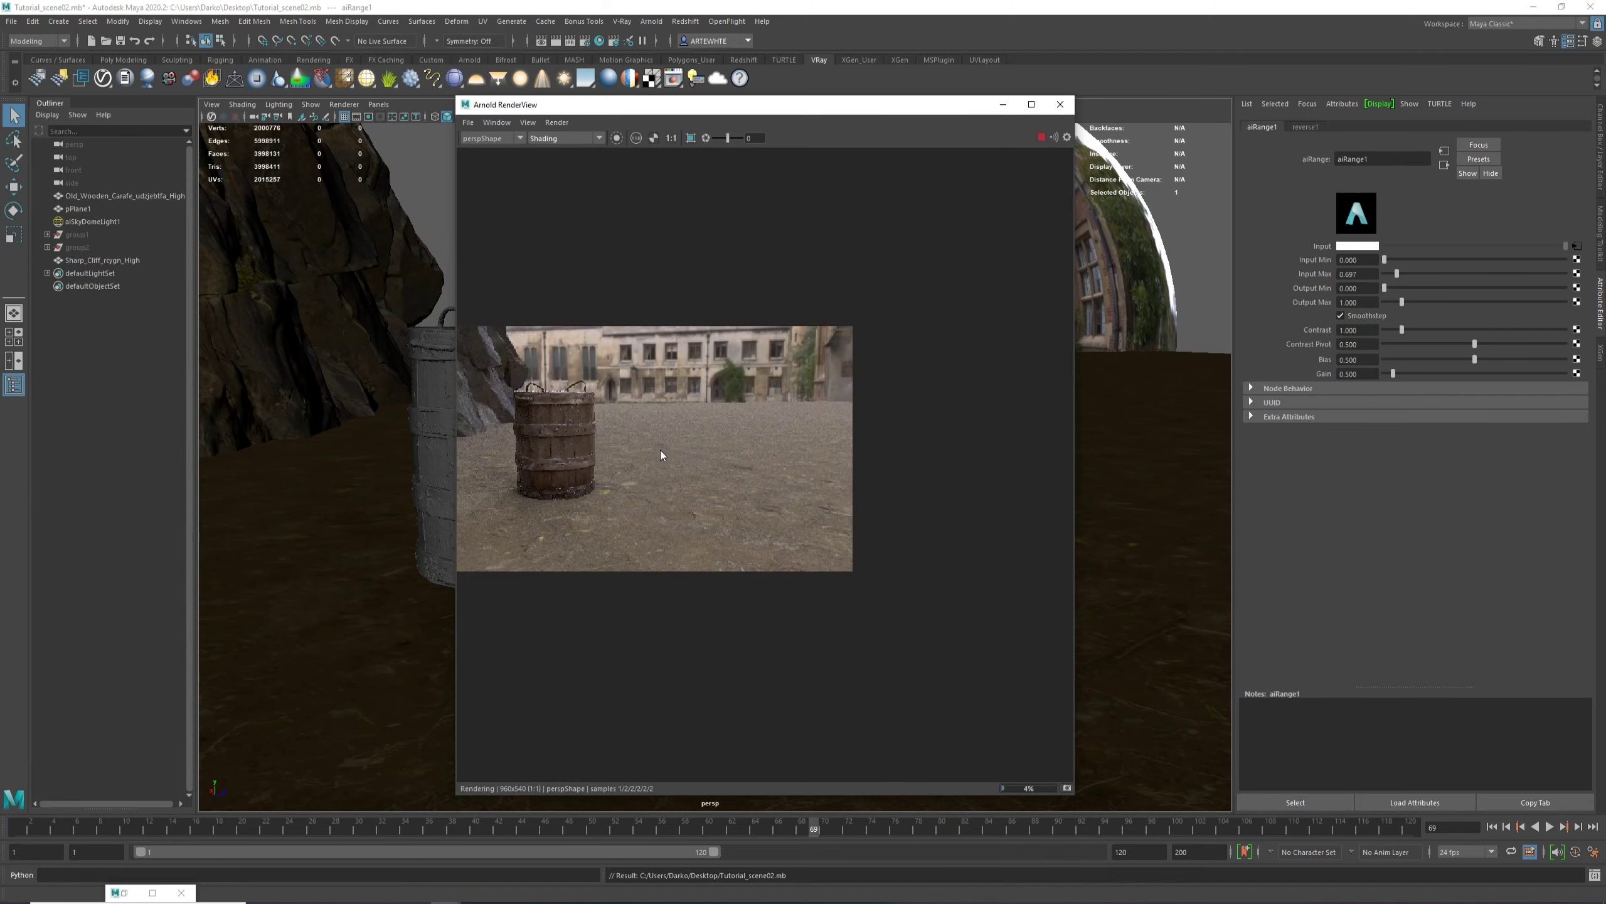
drag(815, 109, 1199, 95)
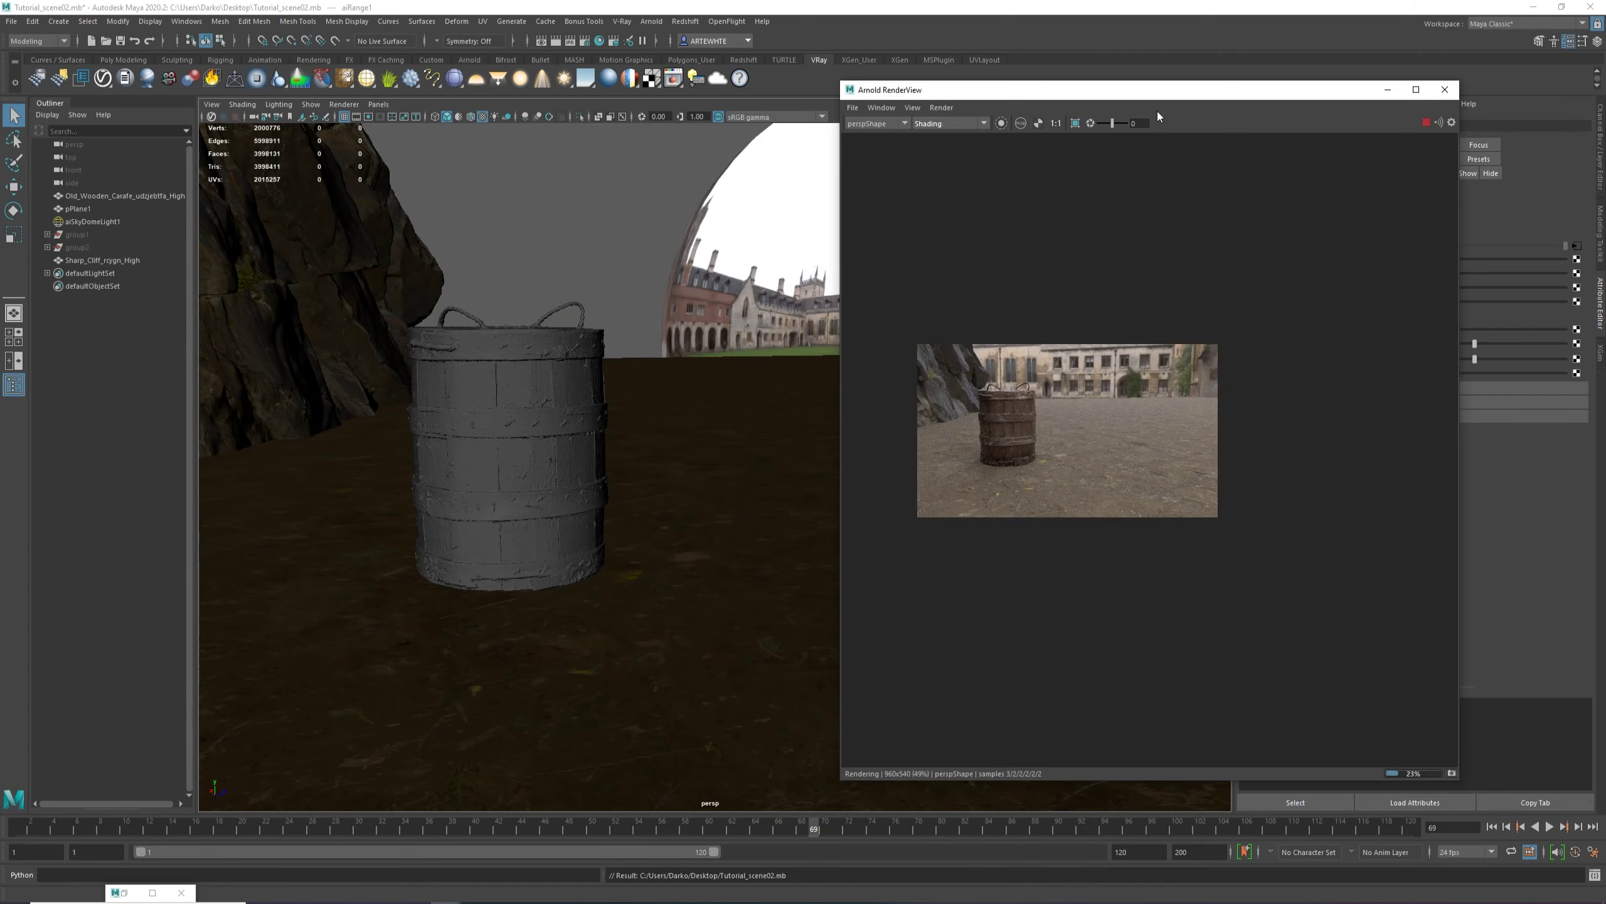
Examine the ground's roughness beside the cliff and barrel in the live render from distant and low camera angles.
alt+drag(666, 470, 527, 534)
alt+right_drag(542, 642, 182, 429)
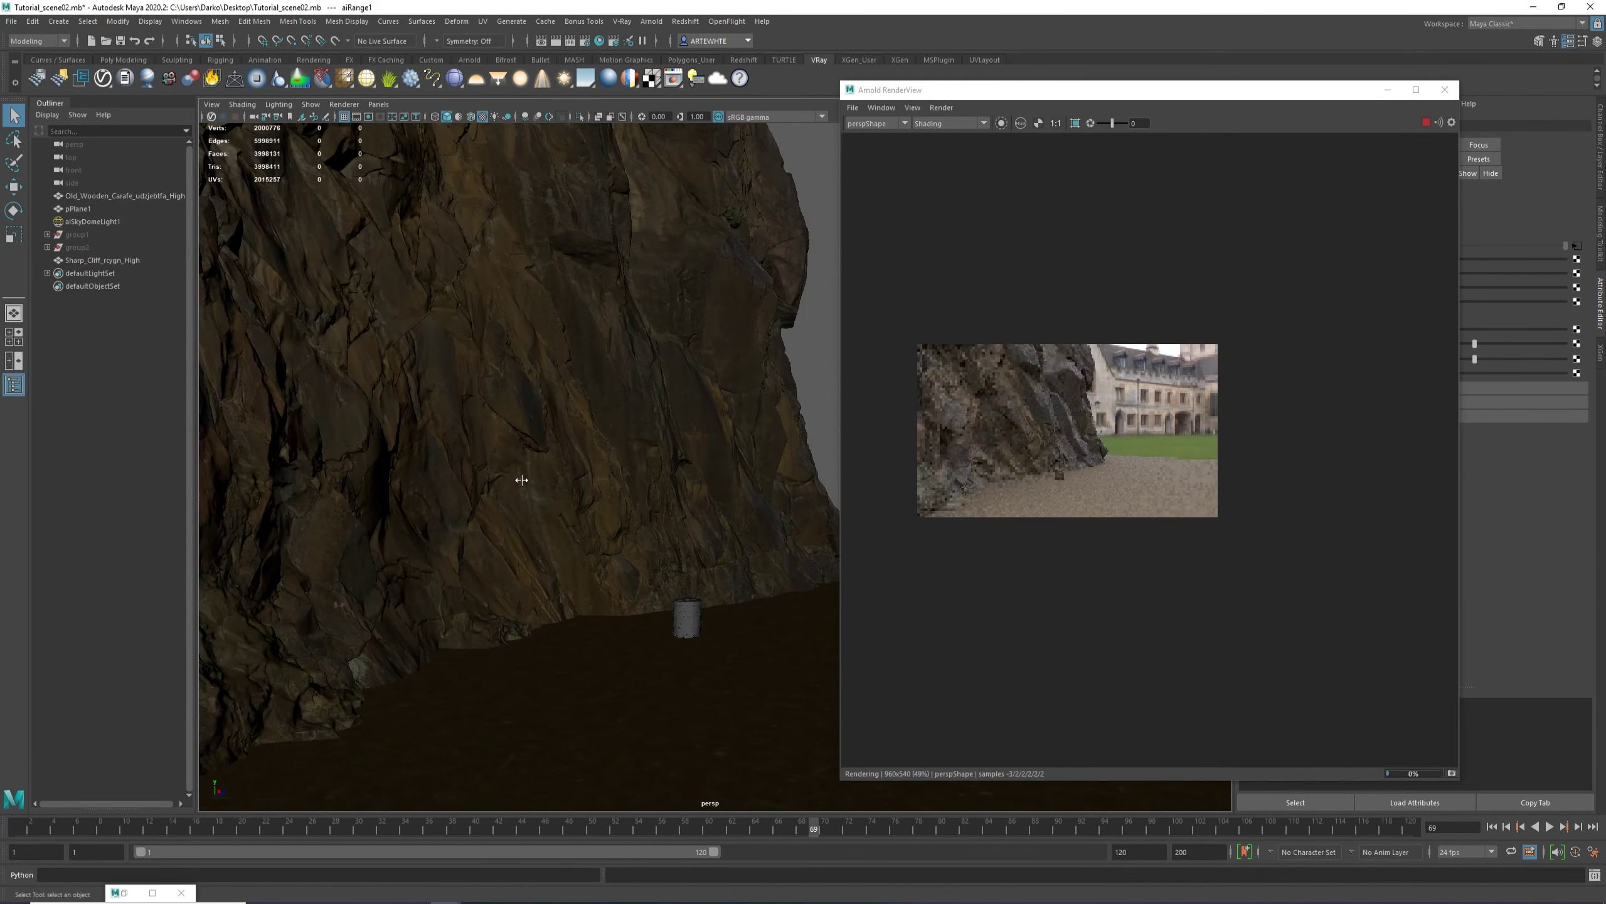
alt+right_drag(524, 477, 643, 460)
alt+drag(642, 460, 552, 476)
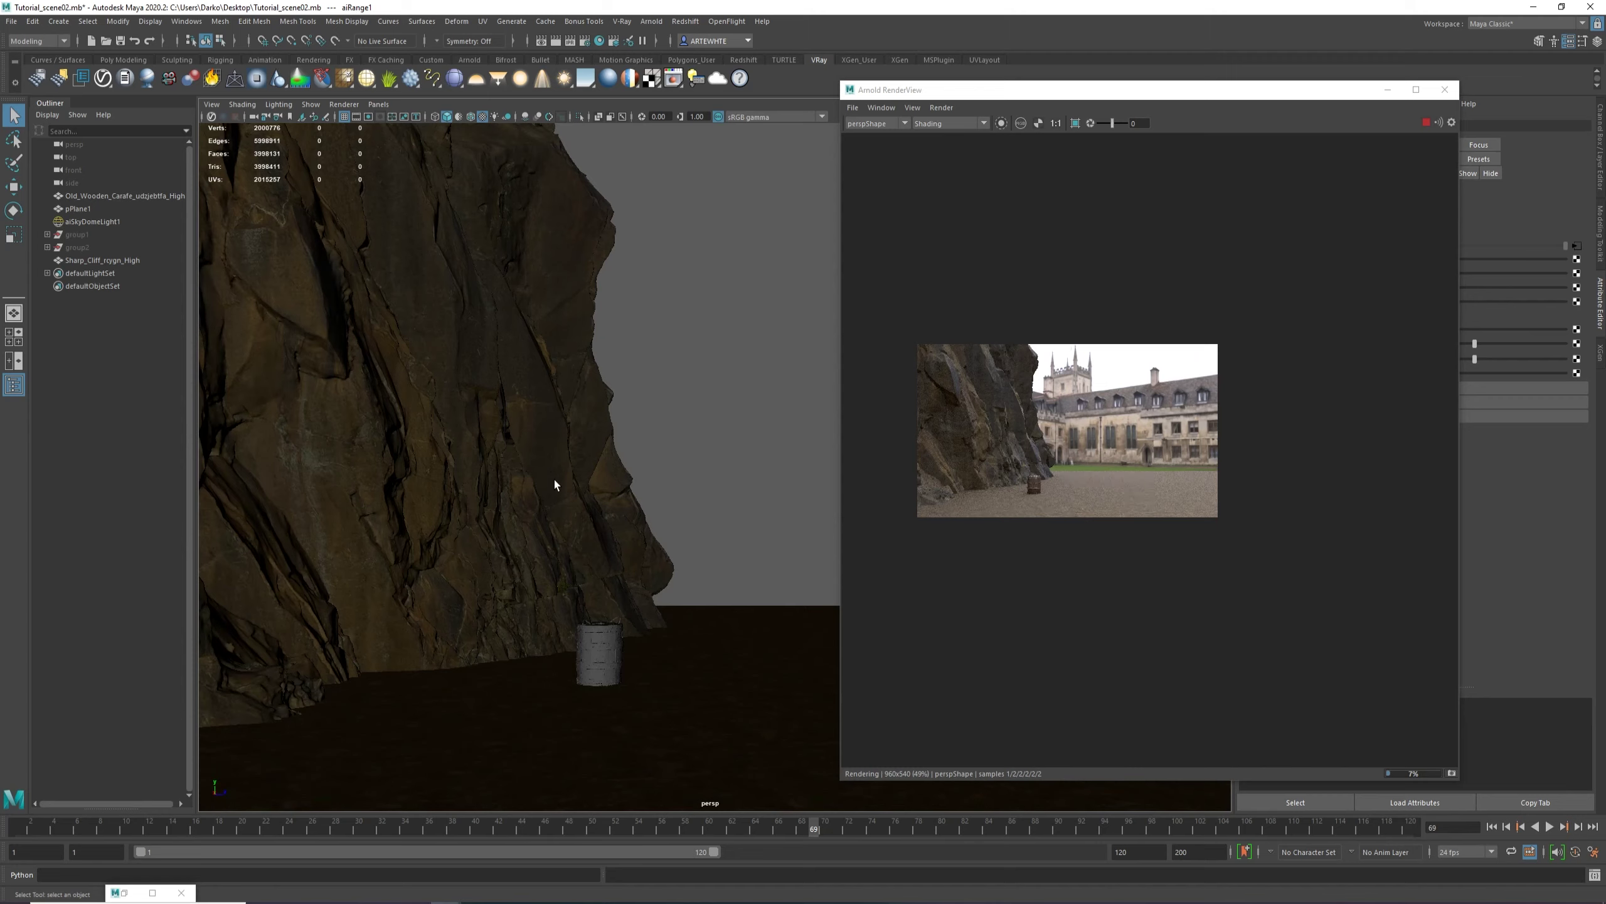
alt+drag(539, 611, 614, 561)
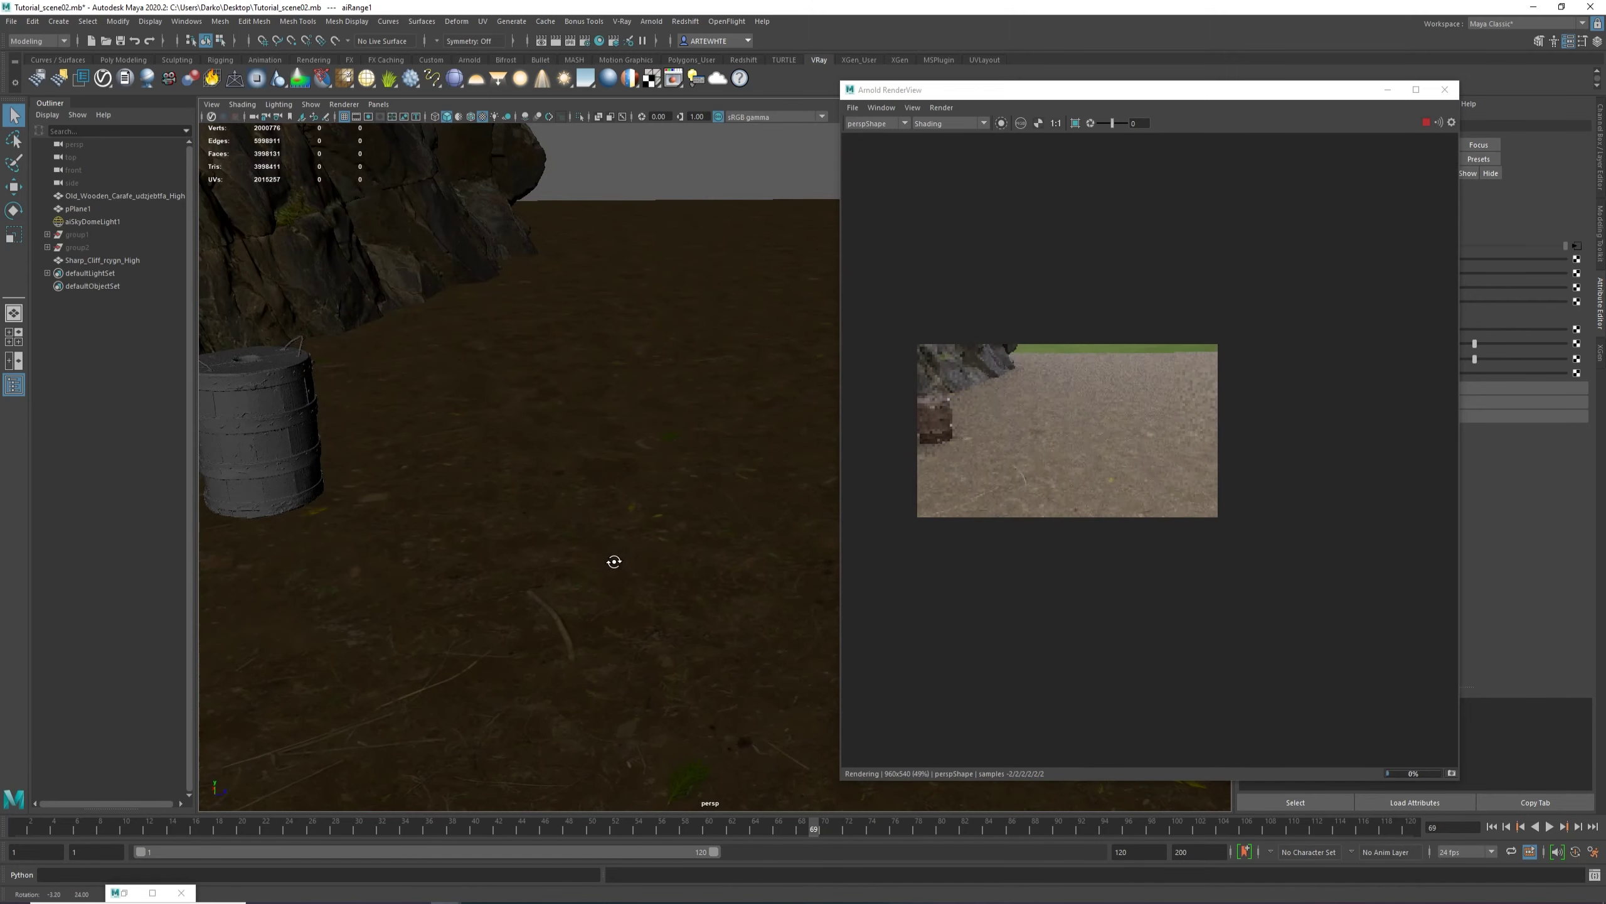
alt+right_drag(614, 561, 487, 527)
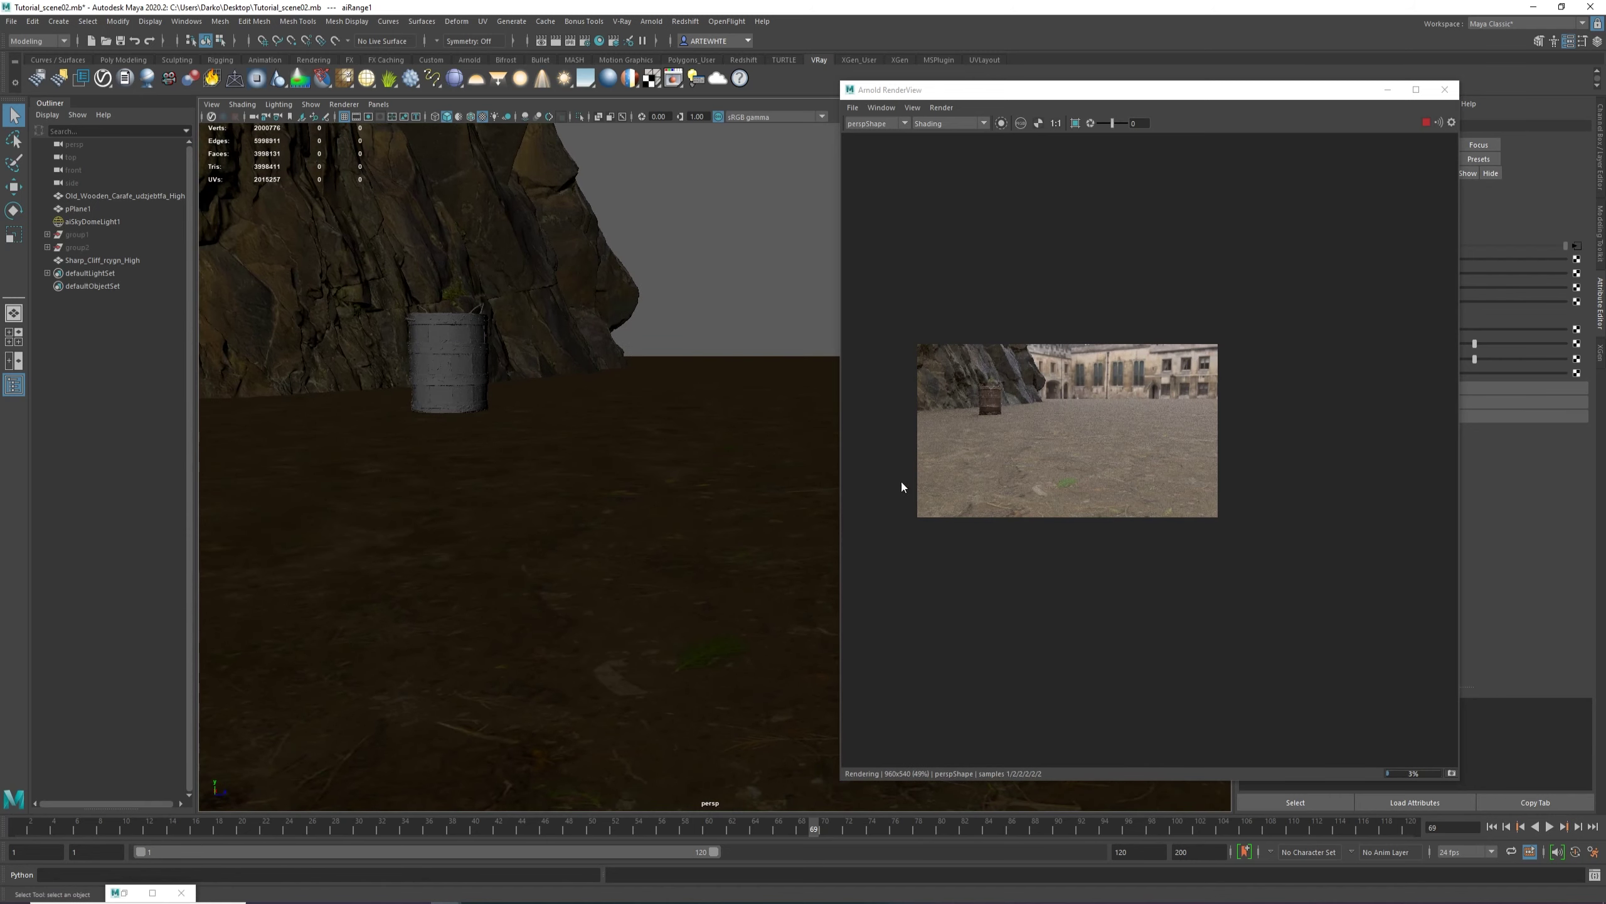
scroll(1045, 450, up, 5)
scroll(1045, 451, down, 2)
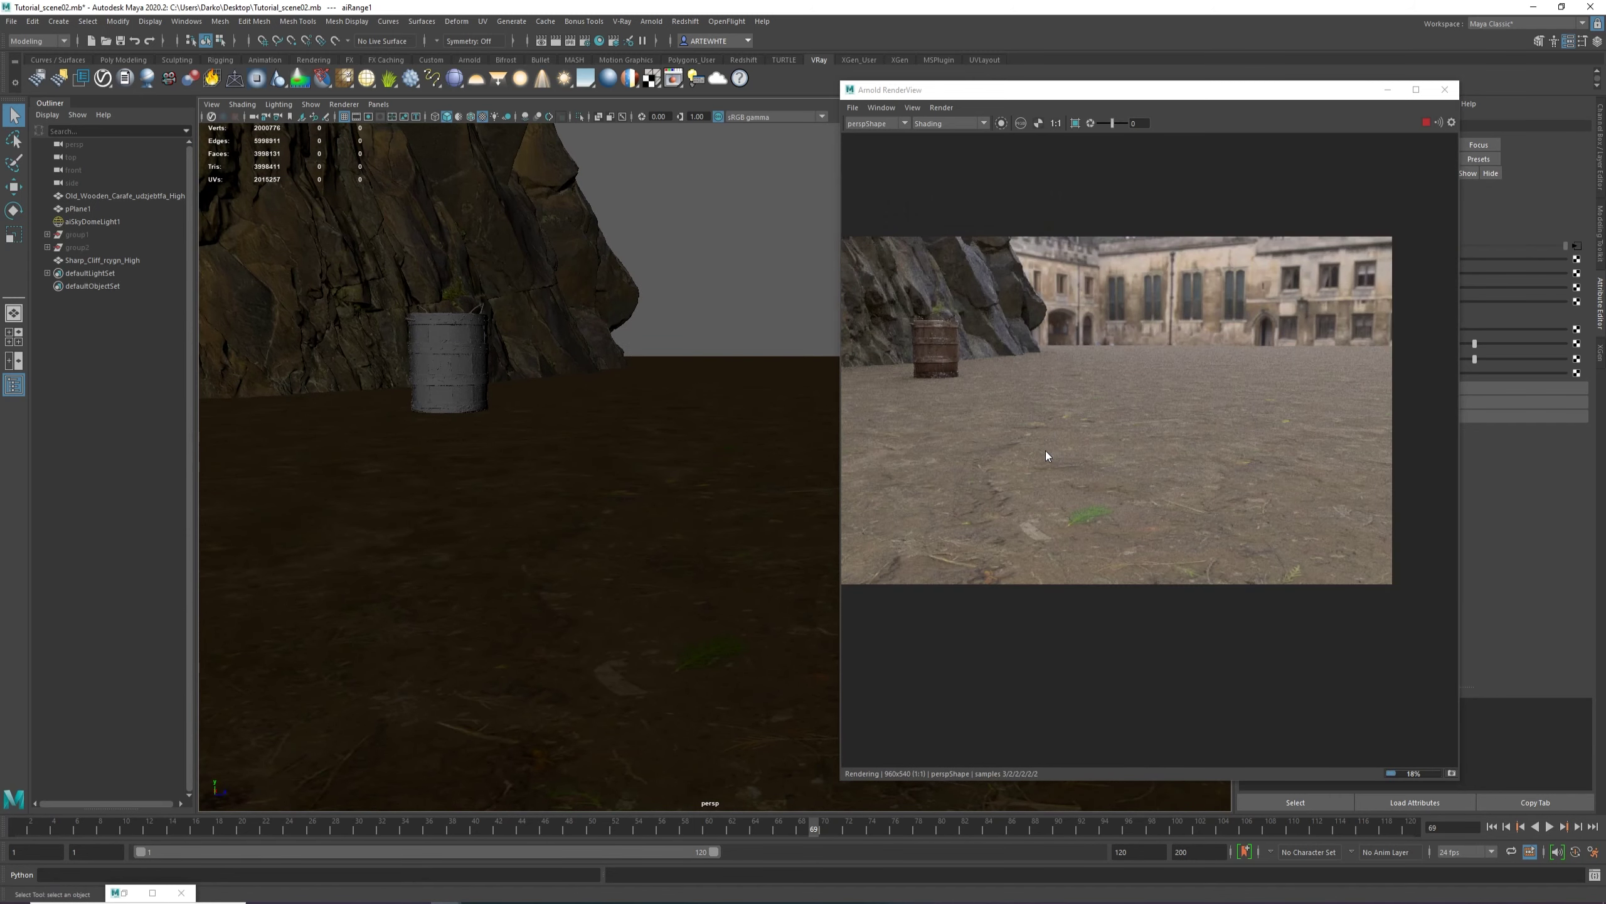
Examine the ground around the barrel from a high camera angle, then stop the render and move closer.
alt+drag(591, 455, 574, 484)
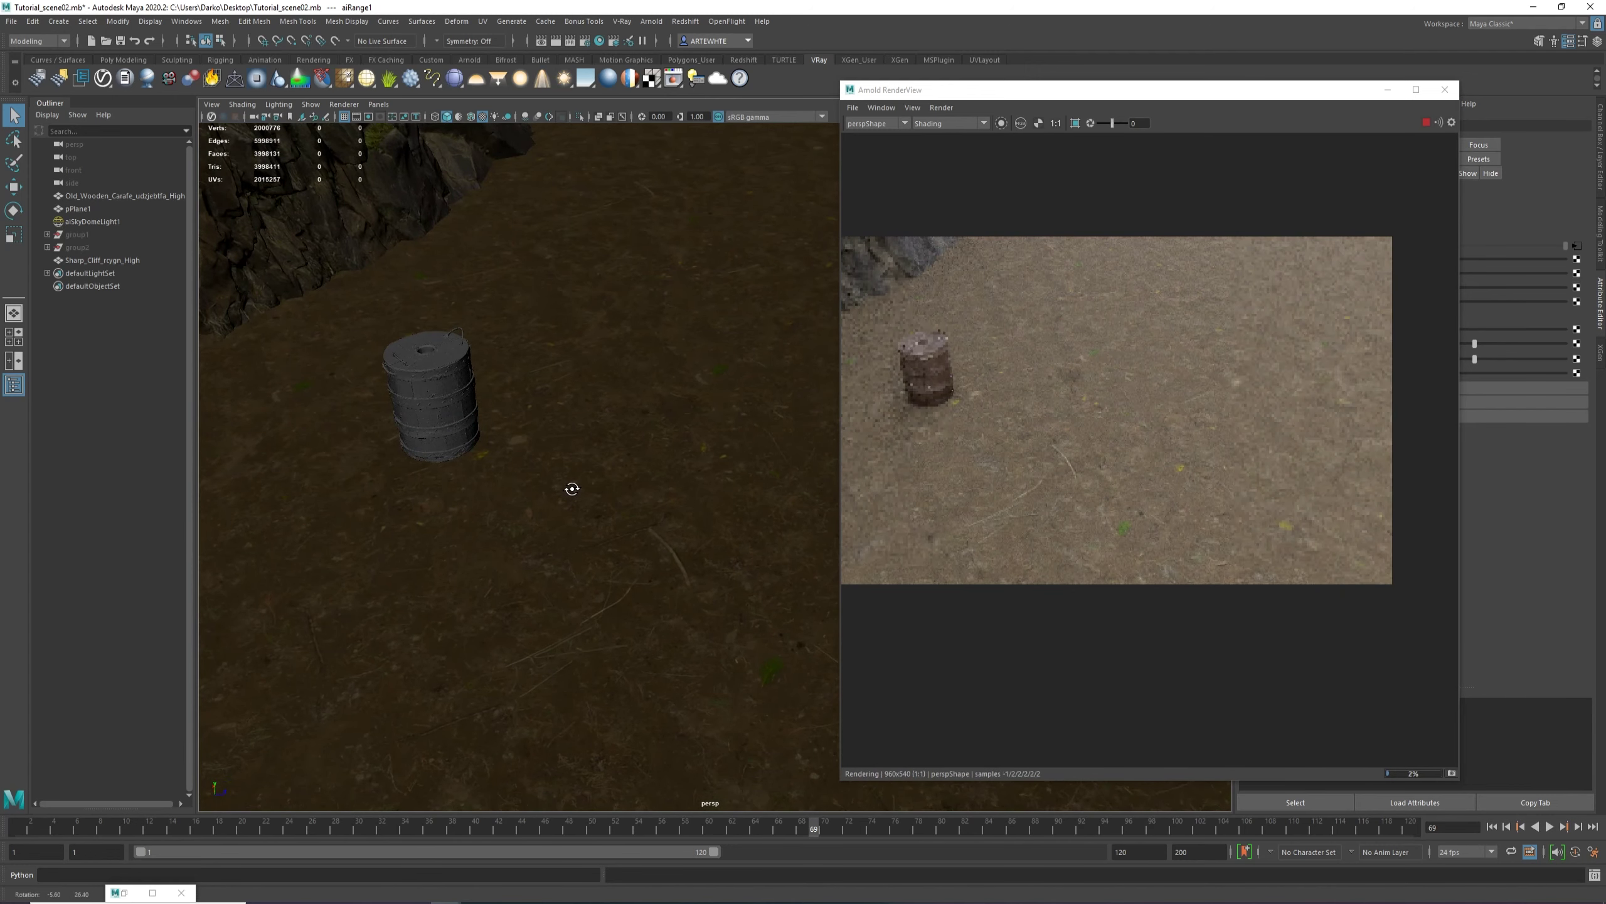
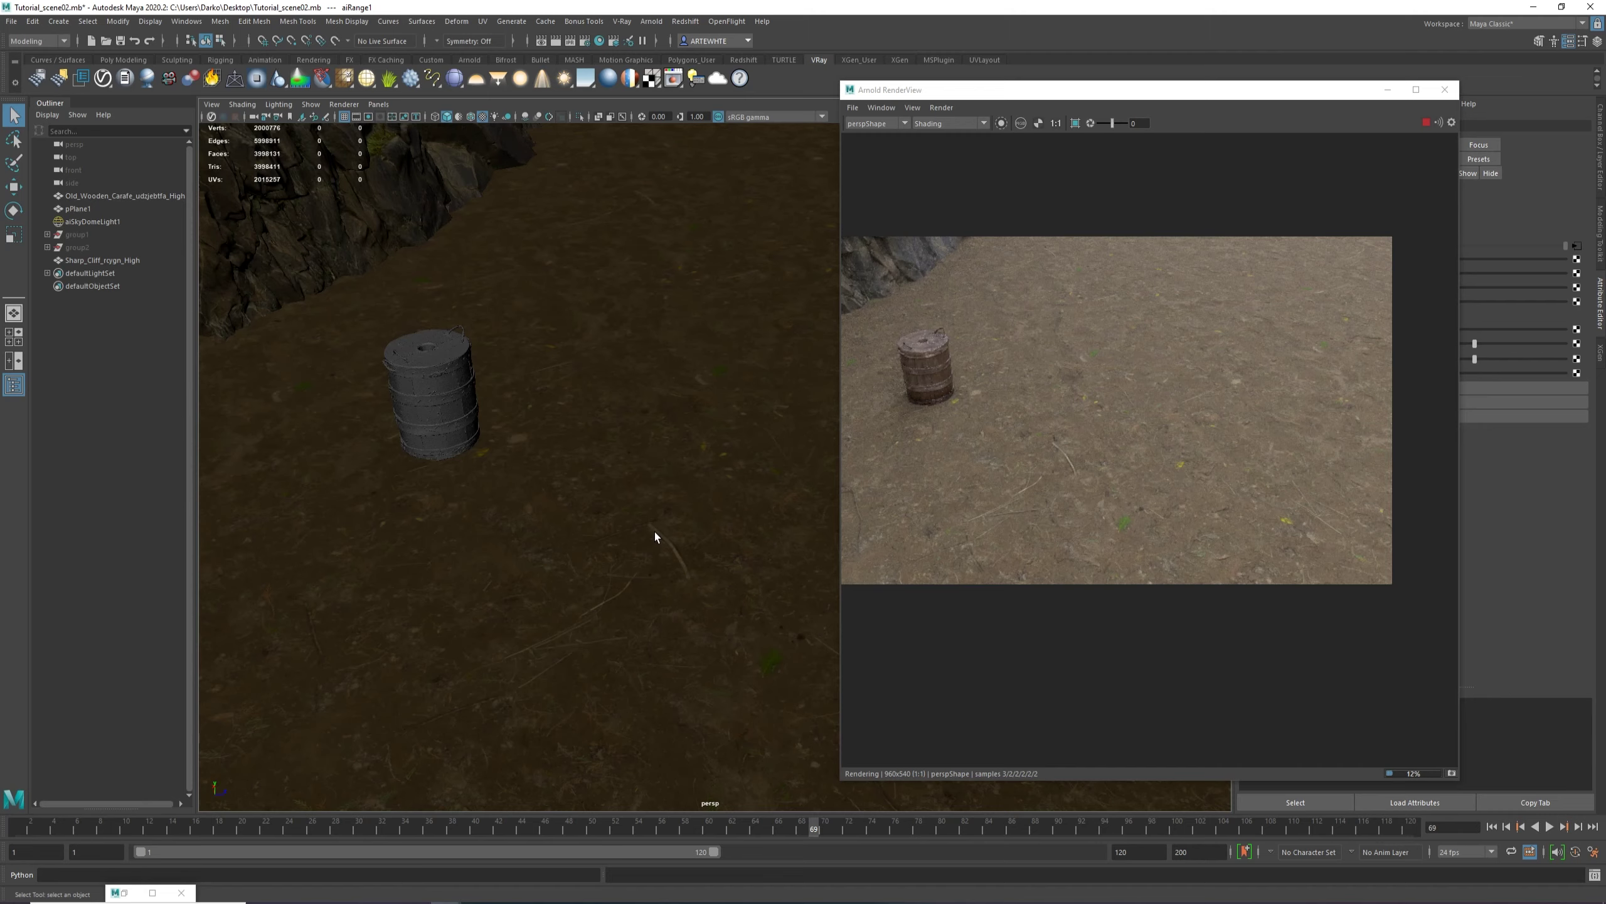
alt+middle_drag(620, 473, 605, 478)
alt+drag(605, 478, 498, 524)
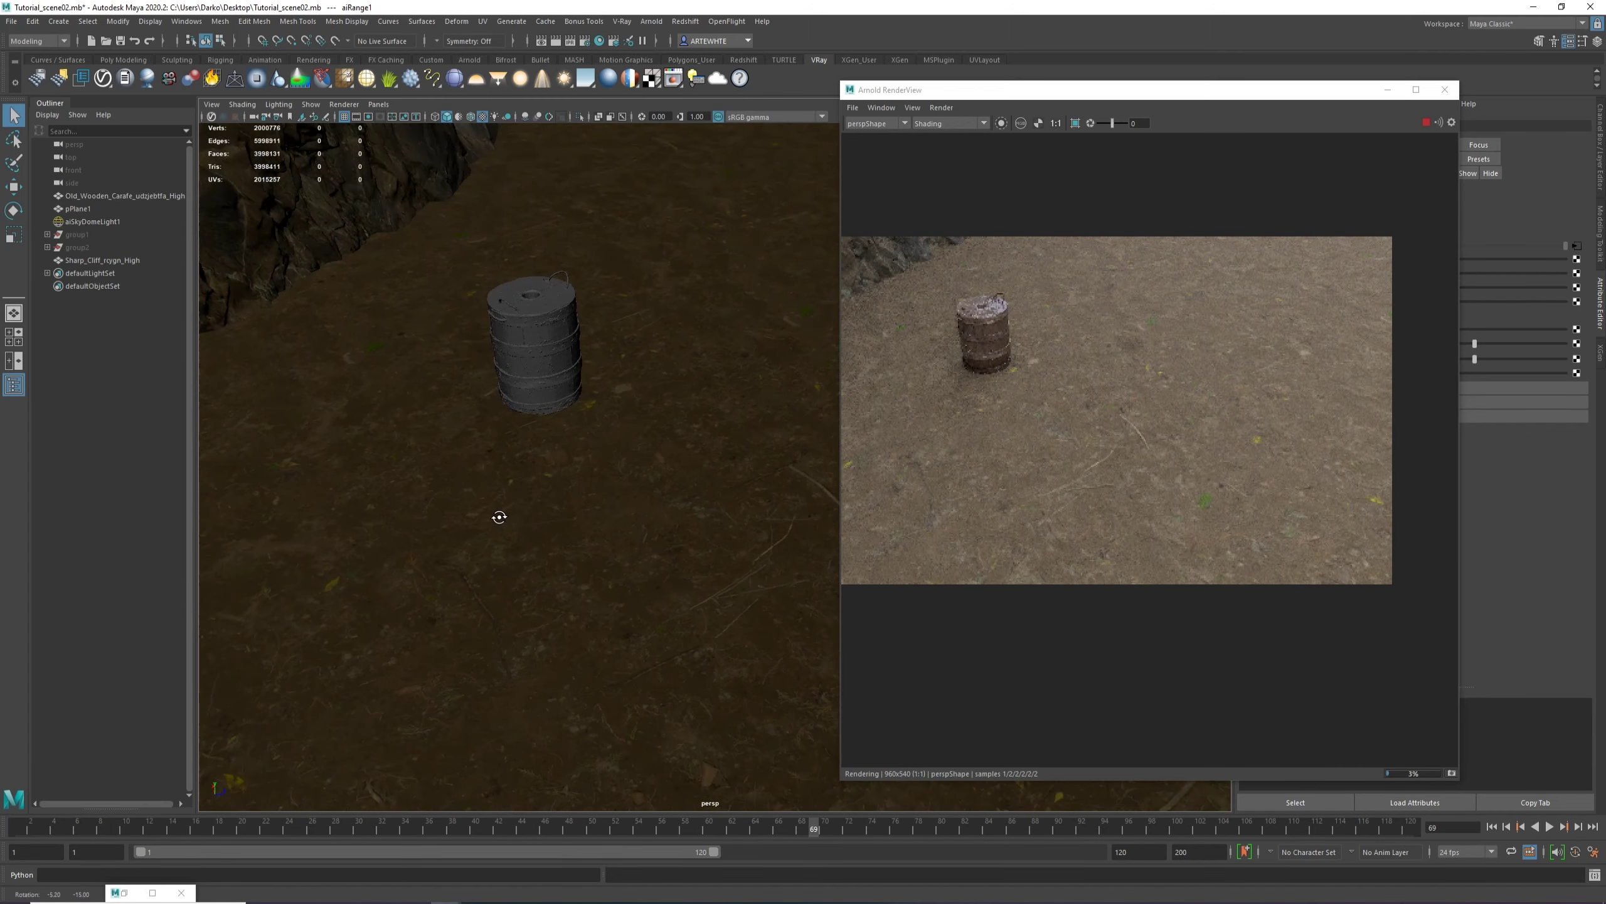
key(Escape)
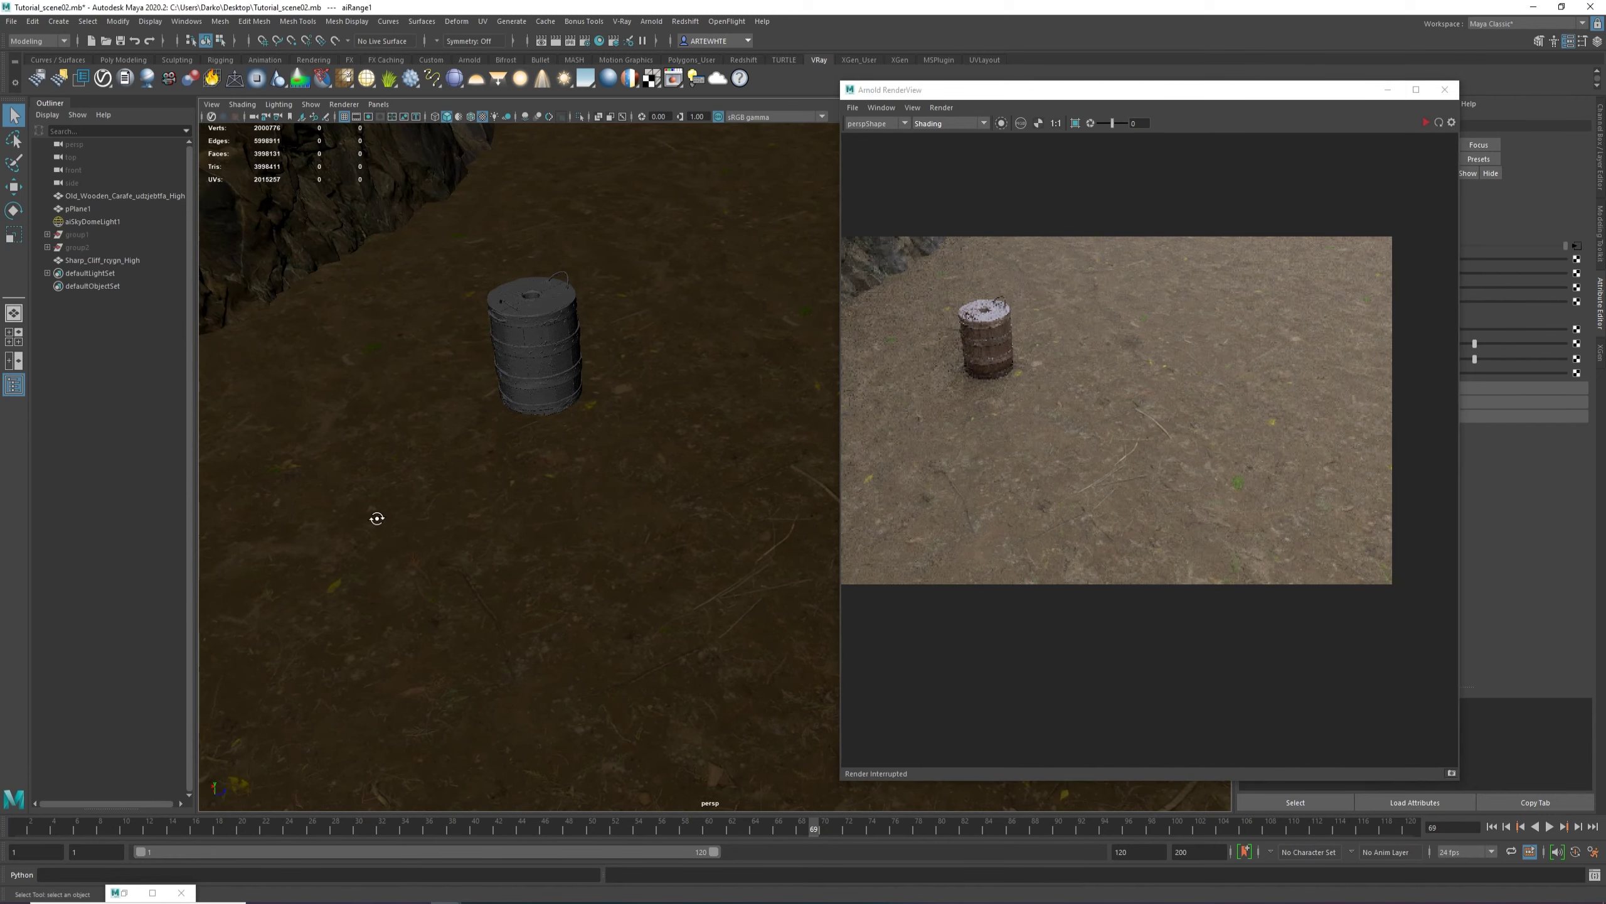
alt+drag(373, 520, 491, 359)
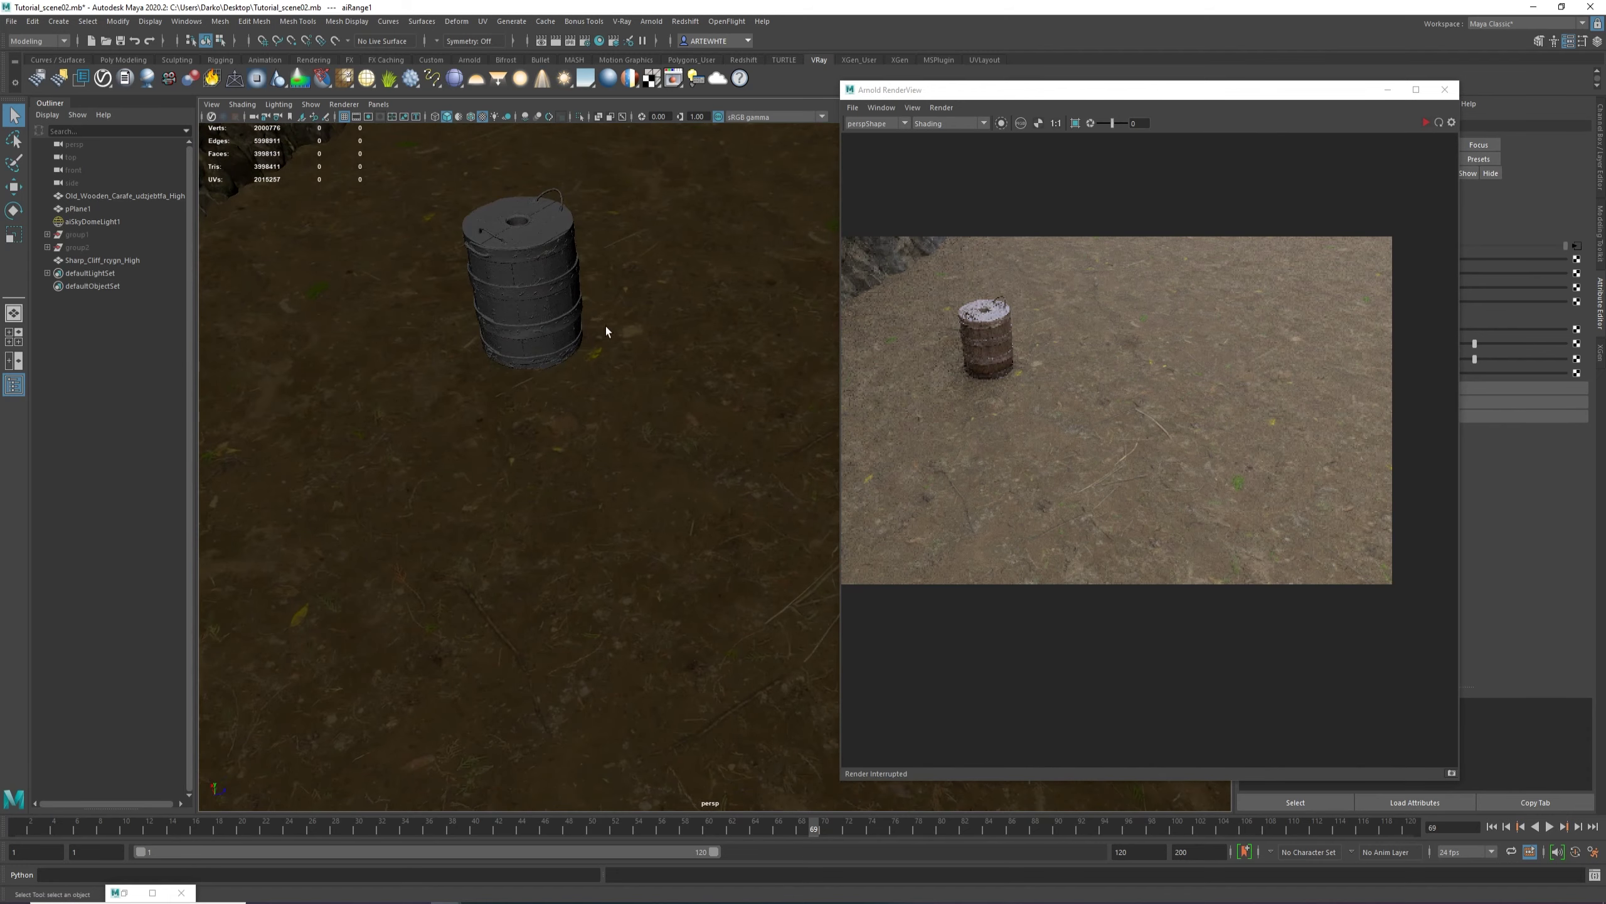
Set Repeat UV to 7 by 7 on the soil textures' shared placement node, pjut220_Coords.
alt+drag(605, 326, 674, 273)
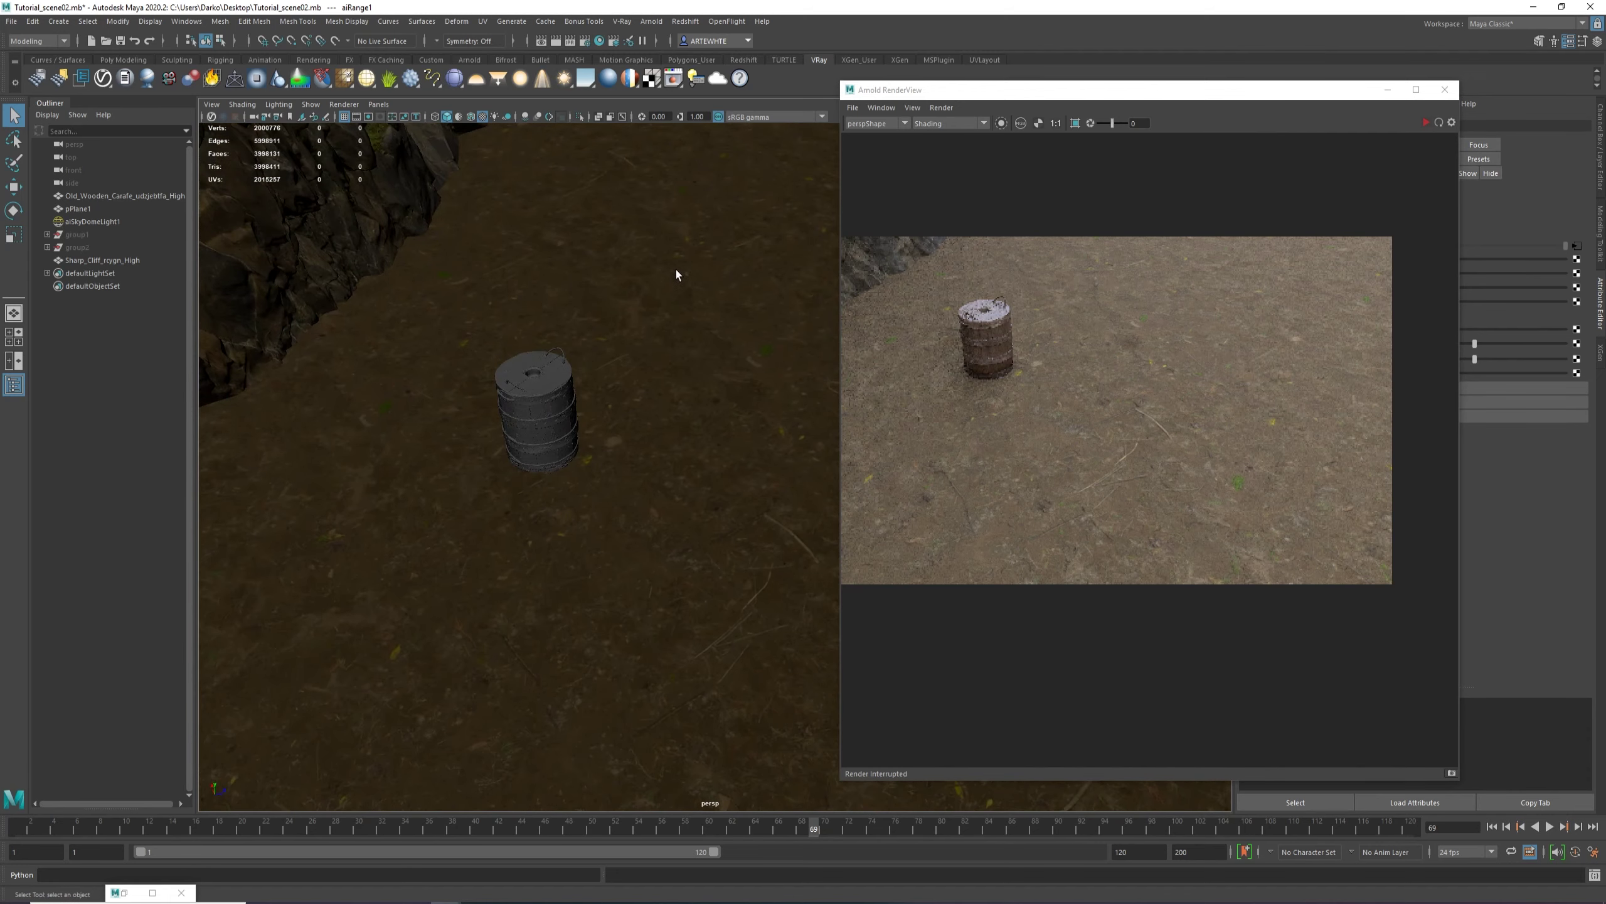
click(125, 892)
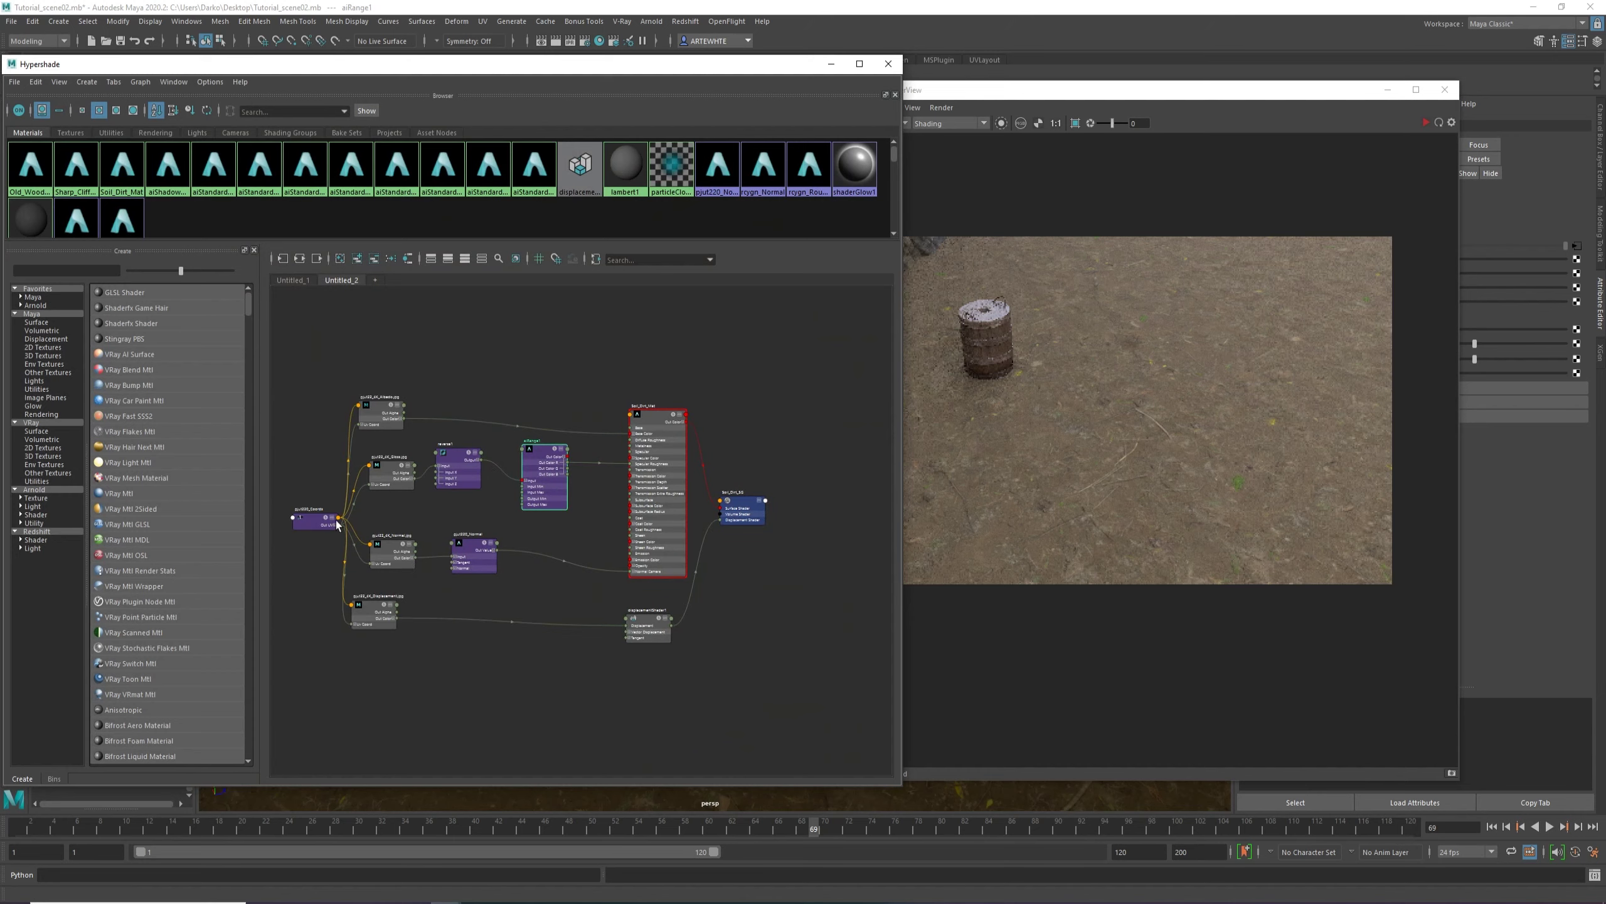
drag(332, 520, 324, 530)
click(1372, 84)
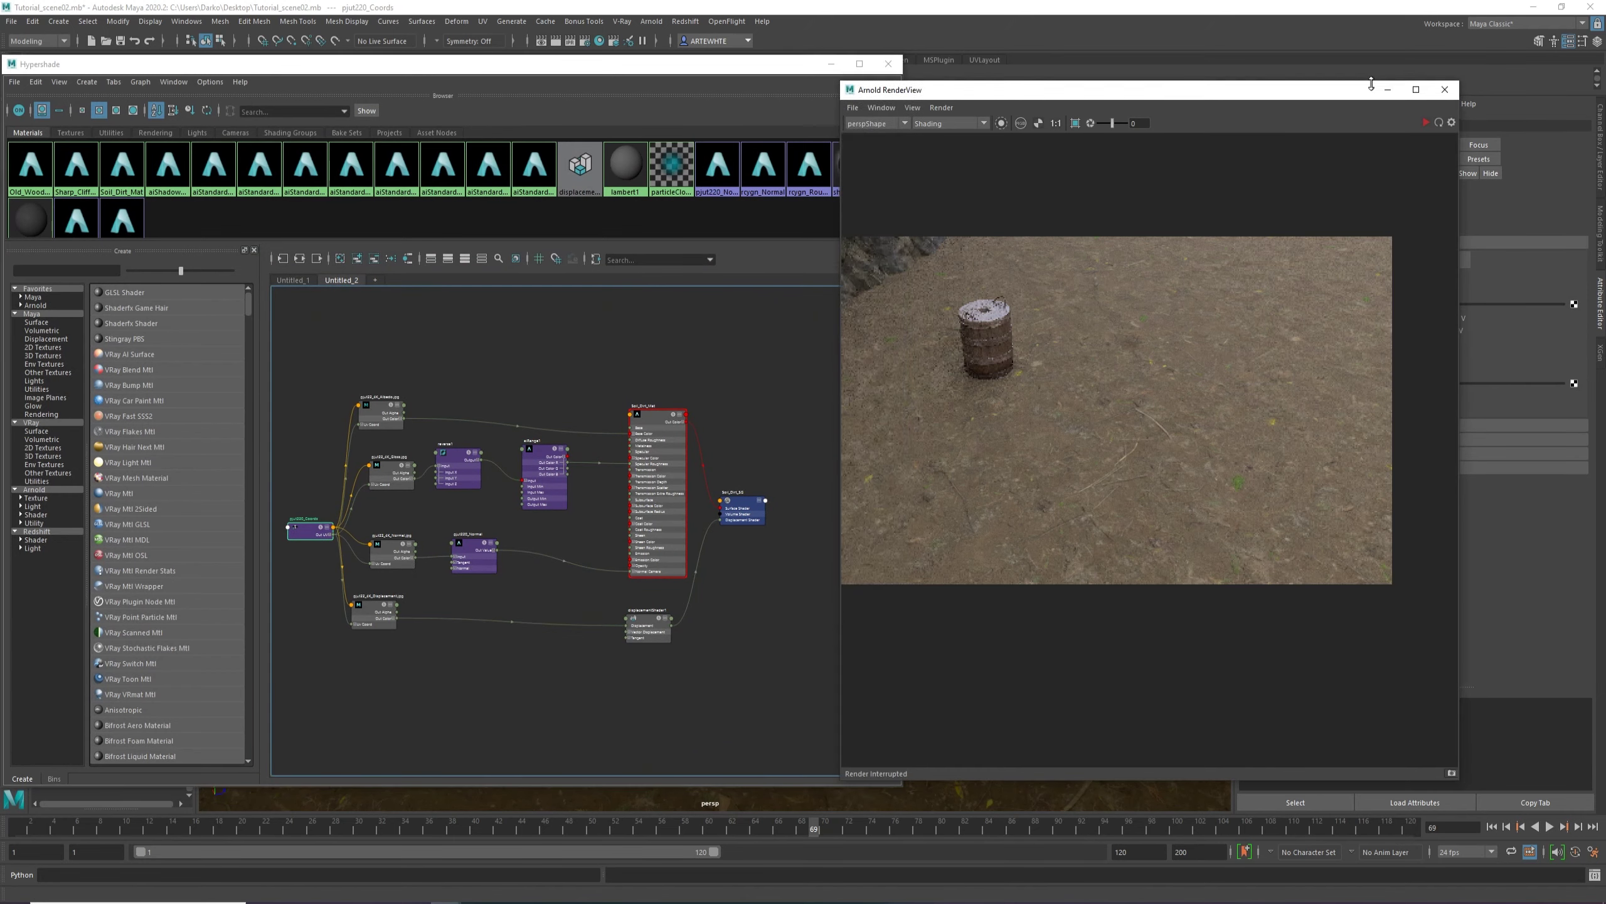
click(1388, 89)
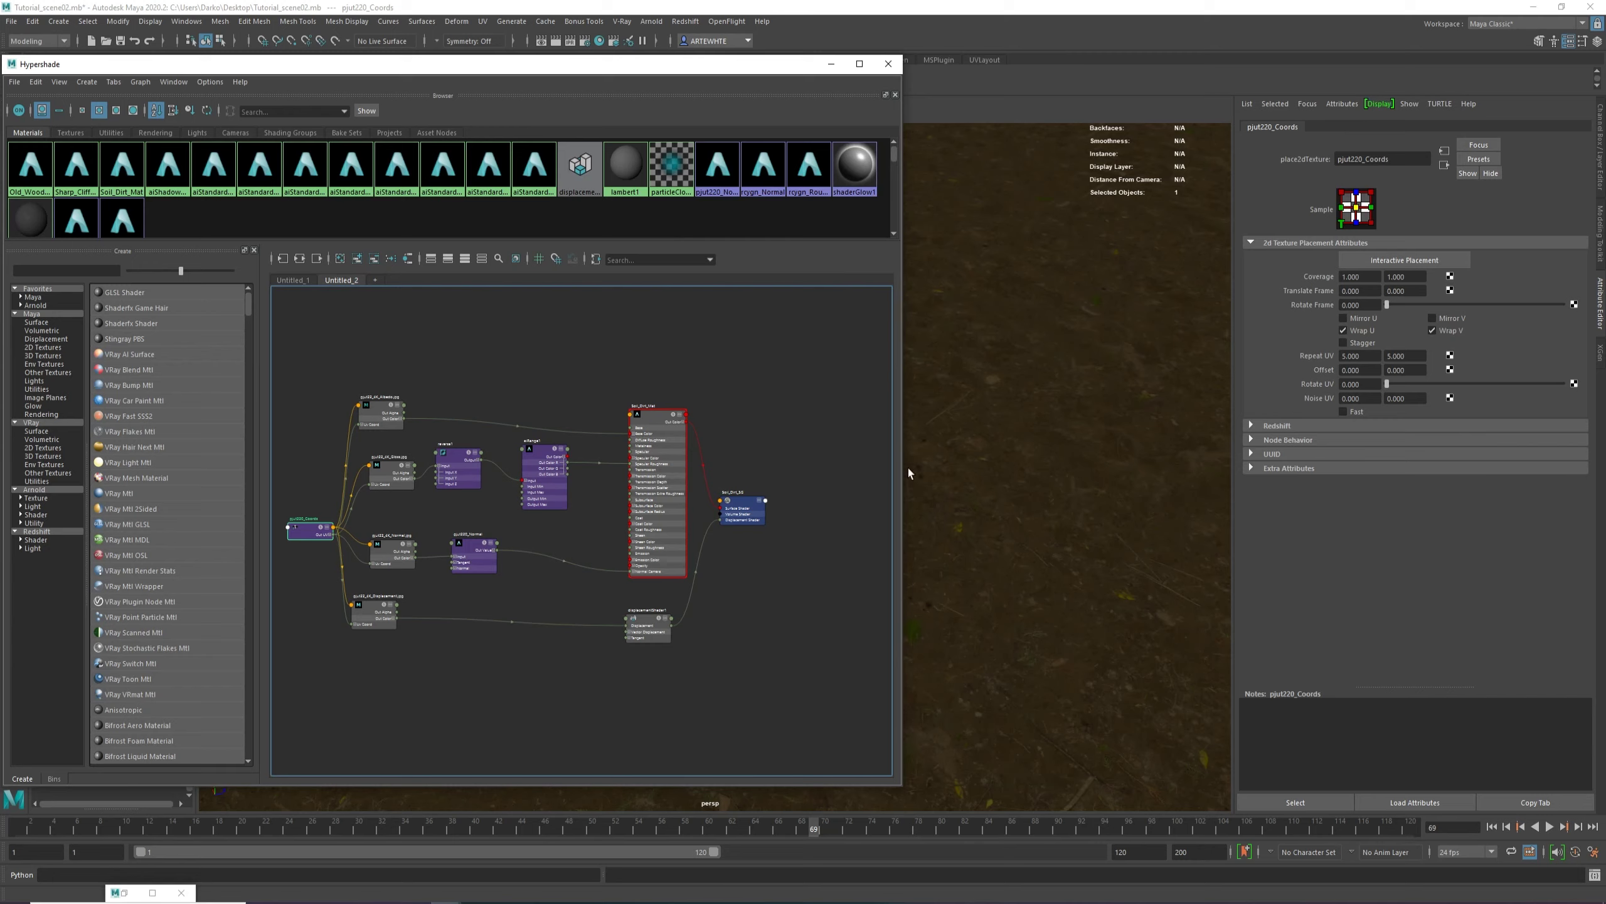
click(1360, 356)
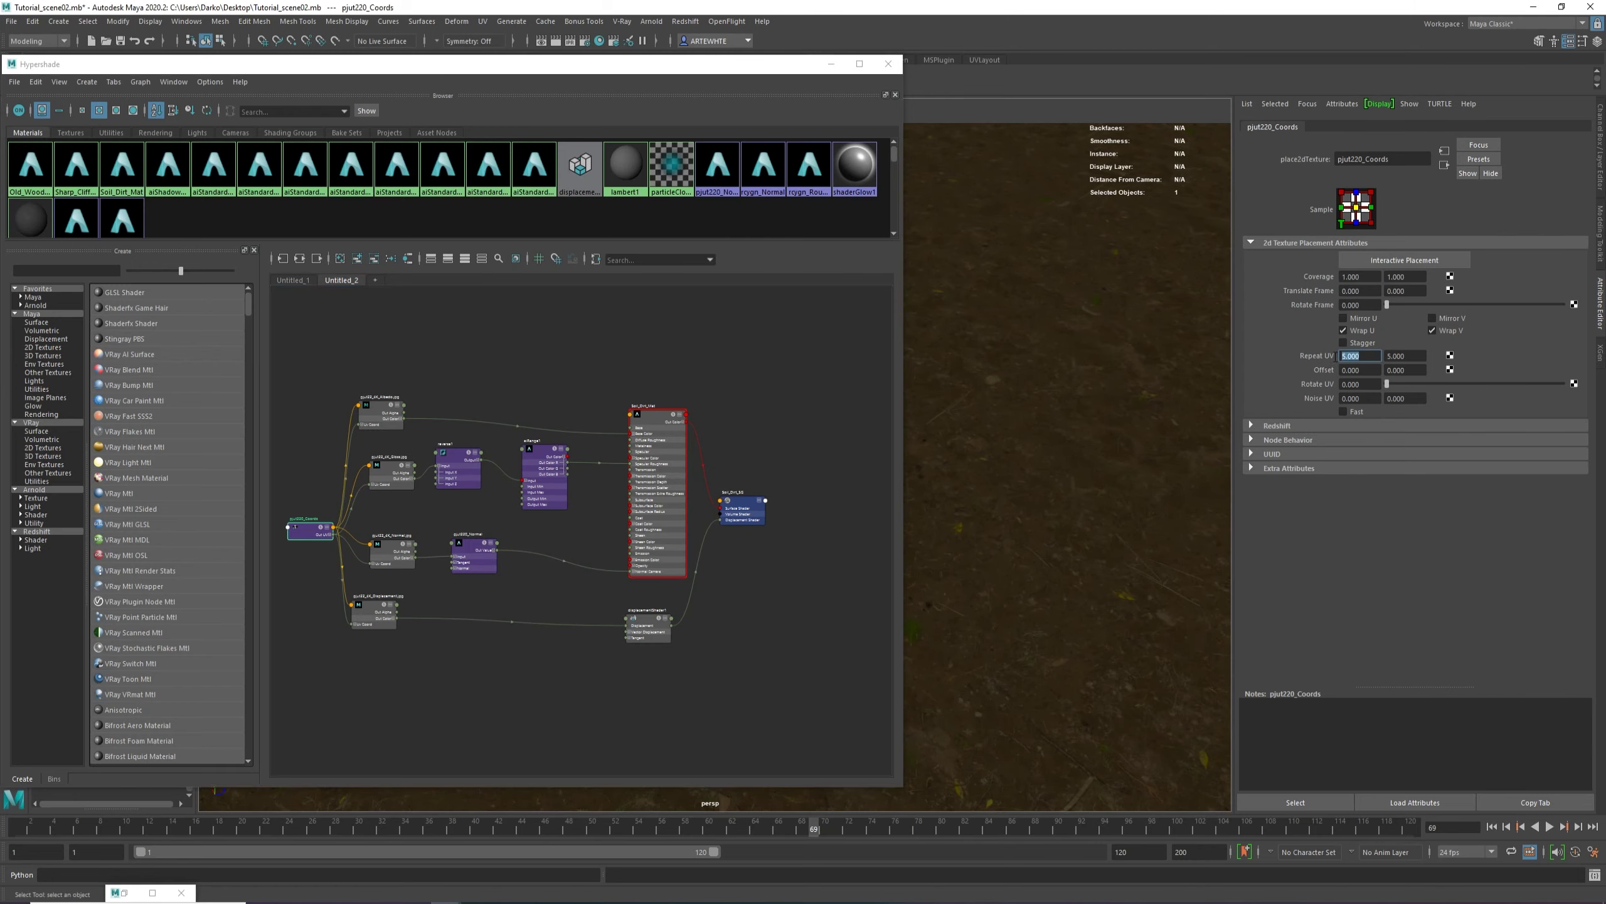
text(7)
key(Tab)
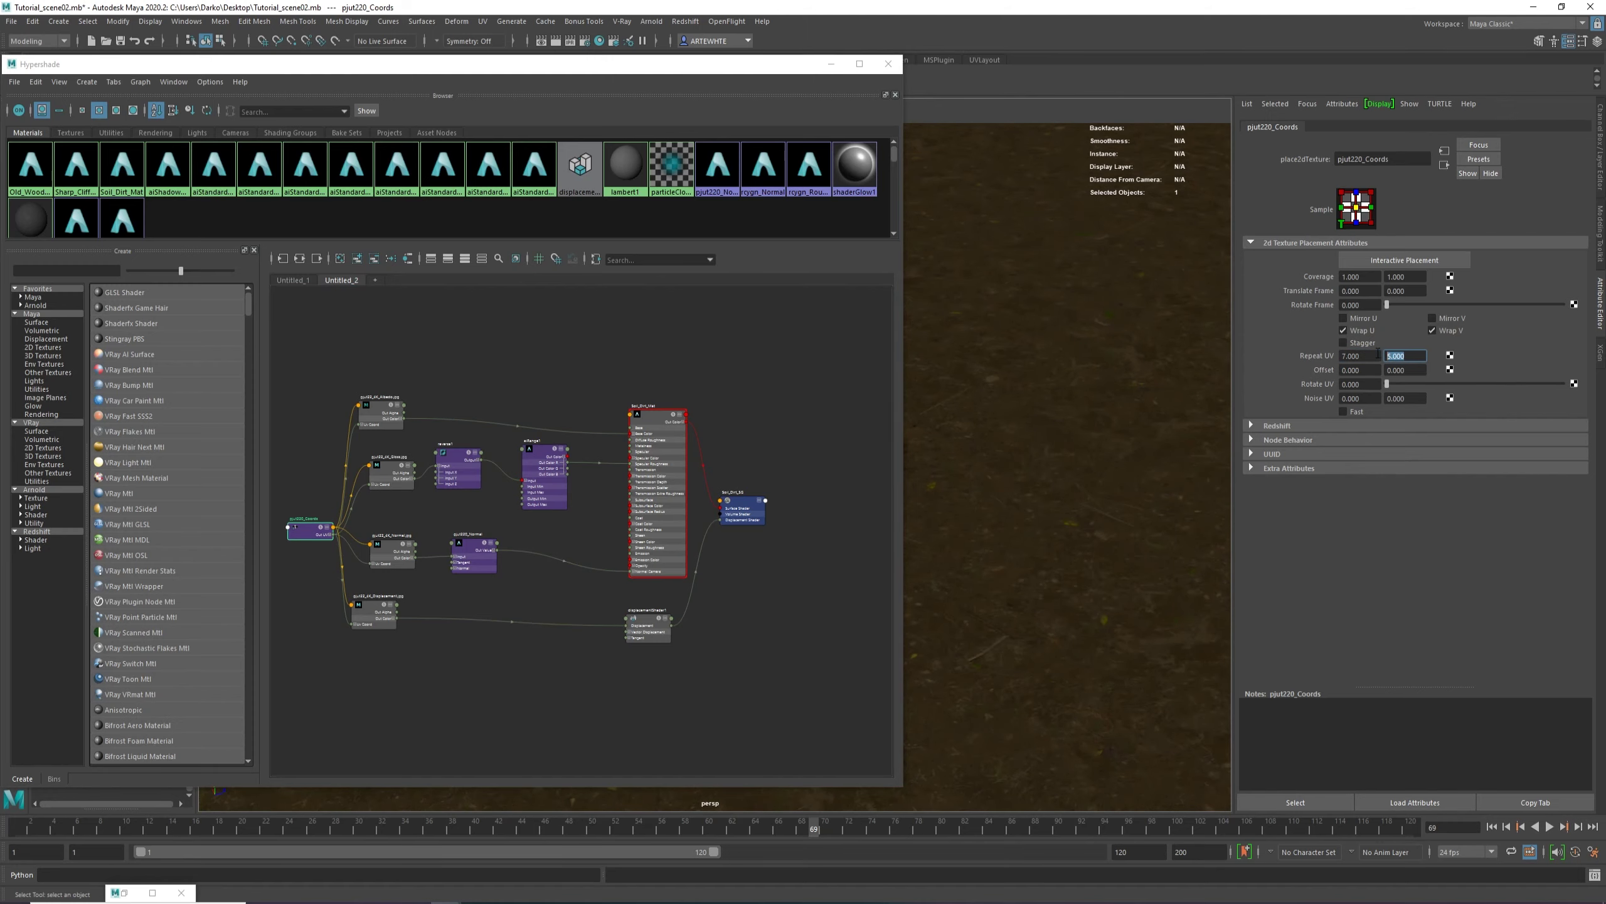
text(7)
key(Return)
Set the Scale of the soil material's displacement shader to 2.
drag(779, 65, 348, 89)
alt+drag(674, 429, 707, 577)
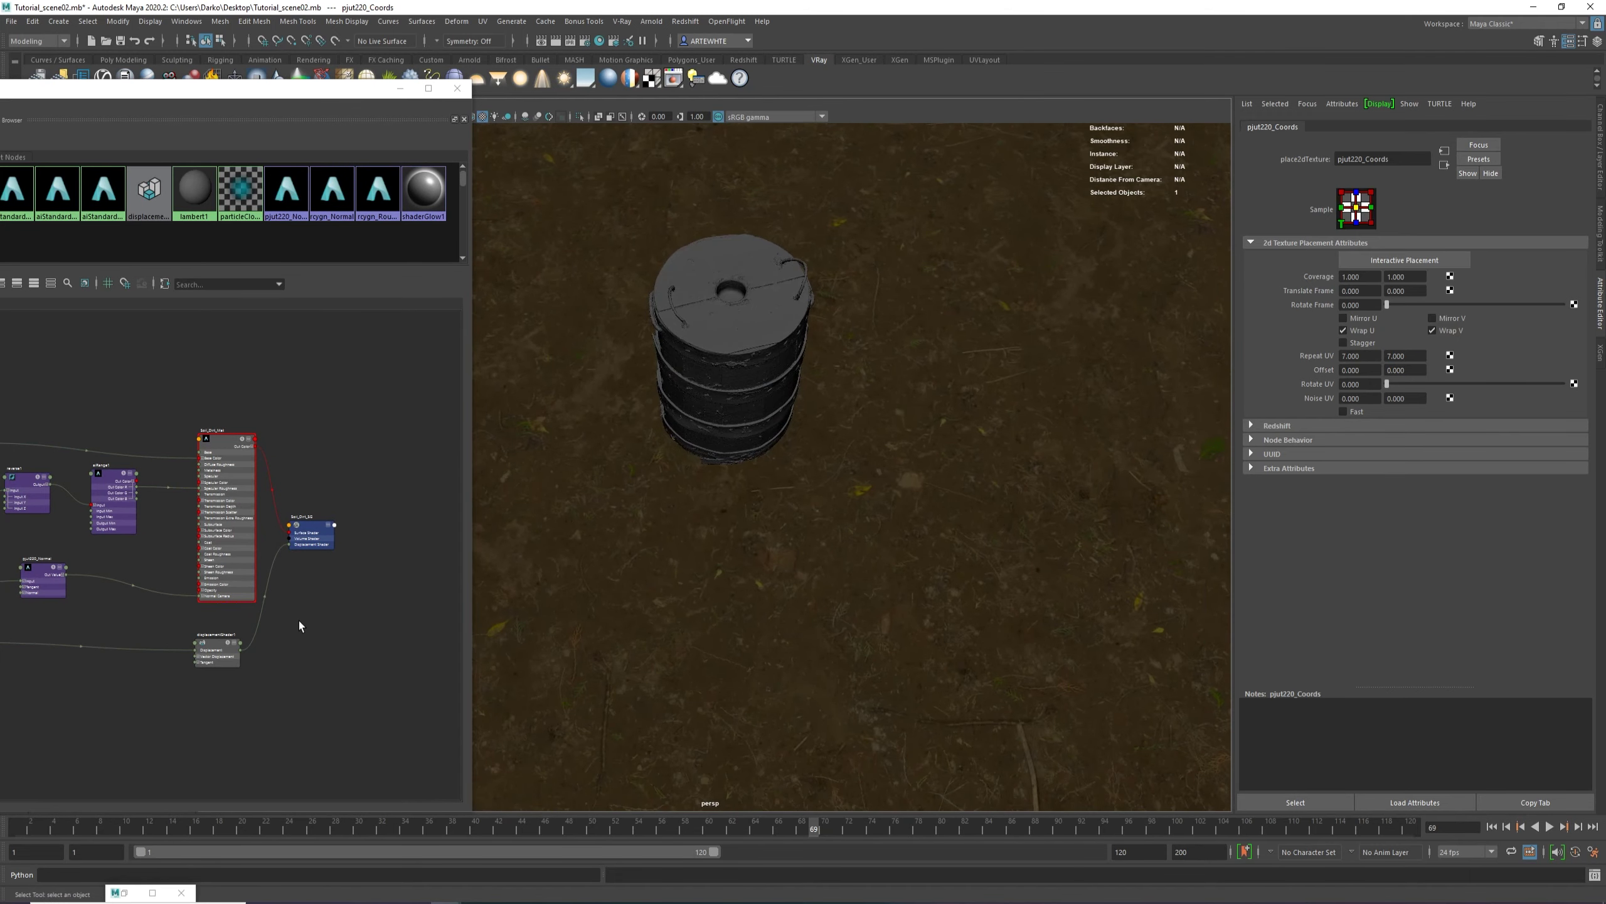
alt+middle_drag(298, 620, 347, 562)
click(254, 608)
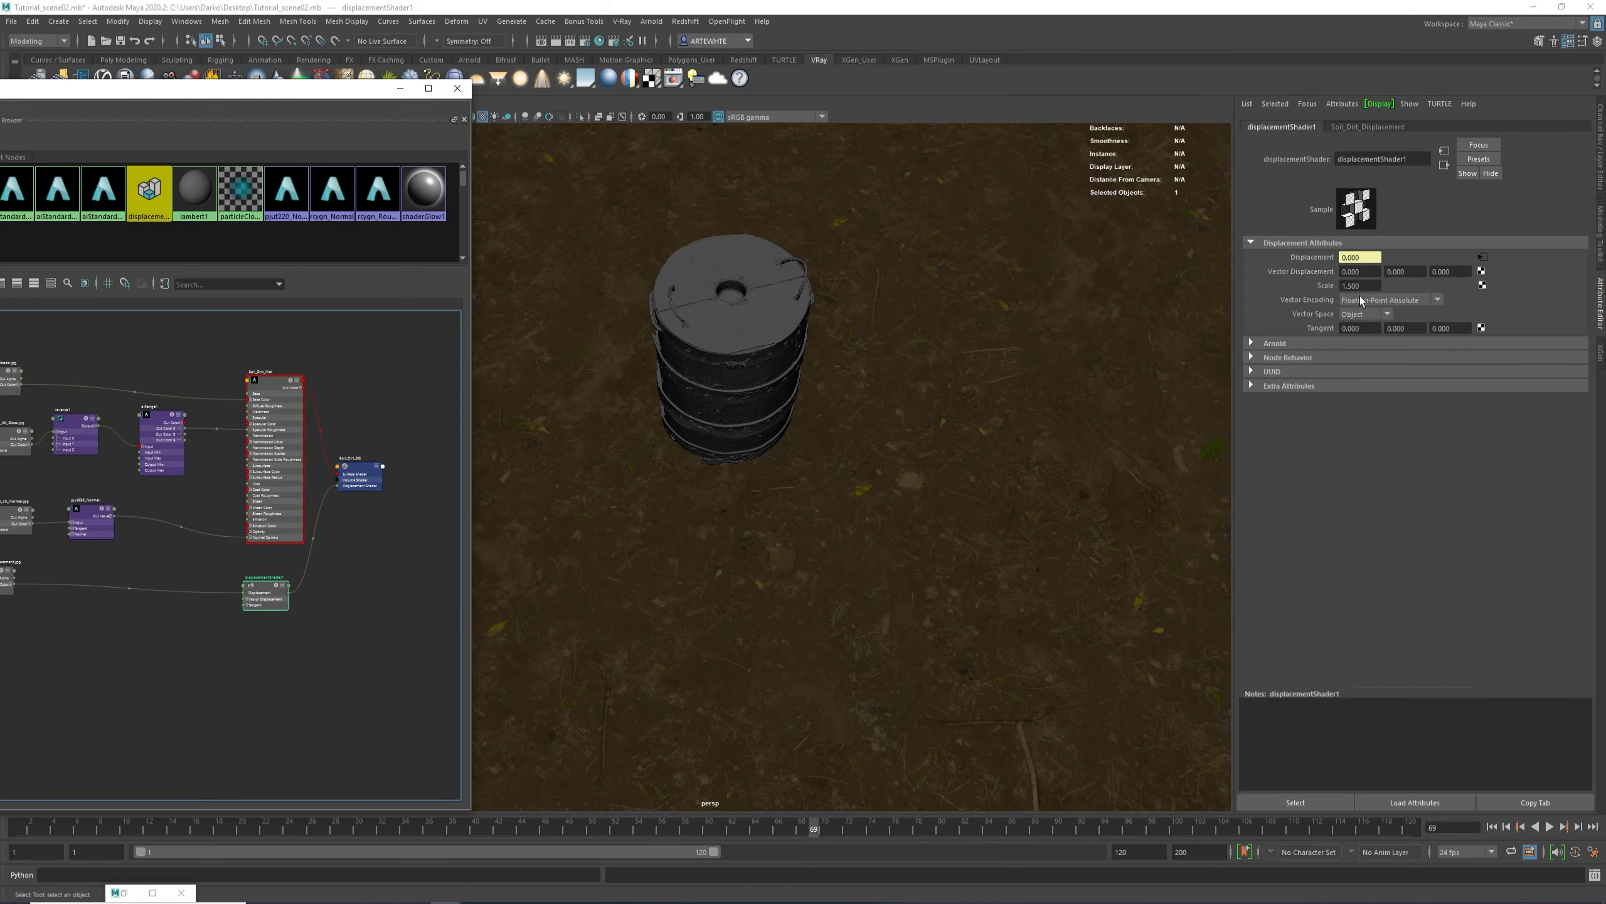
click(1354, 285)
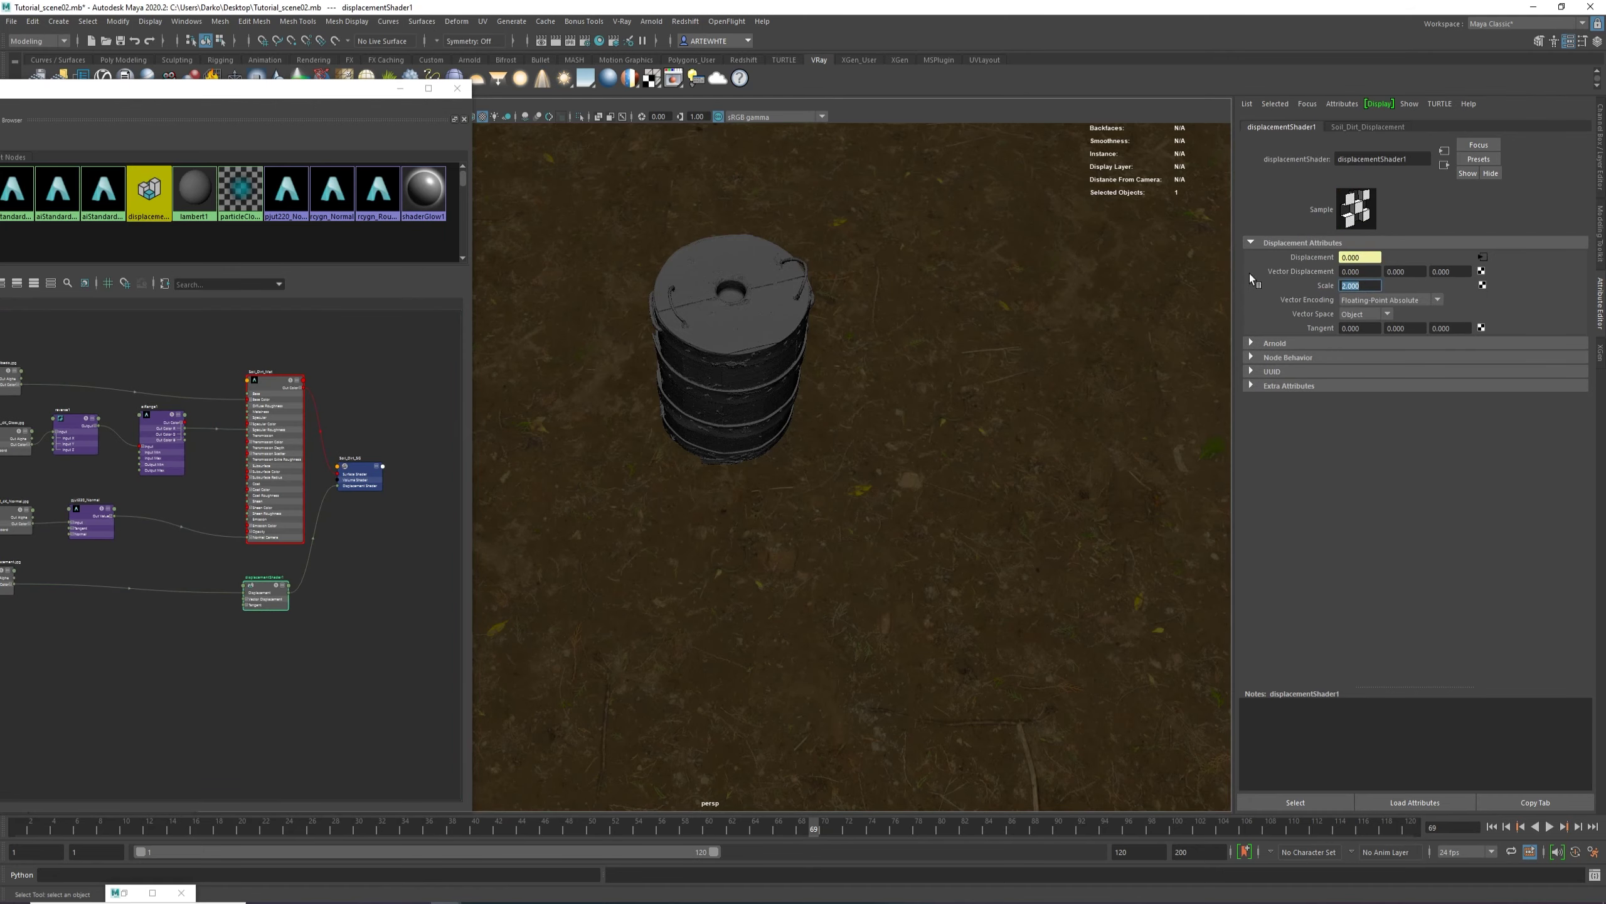
alt+drag(791, 519, 905, 409)
Clear the node editor from the viewport, frame the barrel and cliff from a low camera angle, and select the ground plane.
click(400, 88)
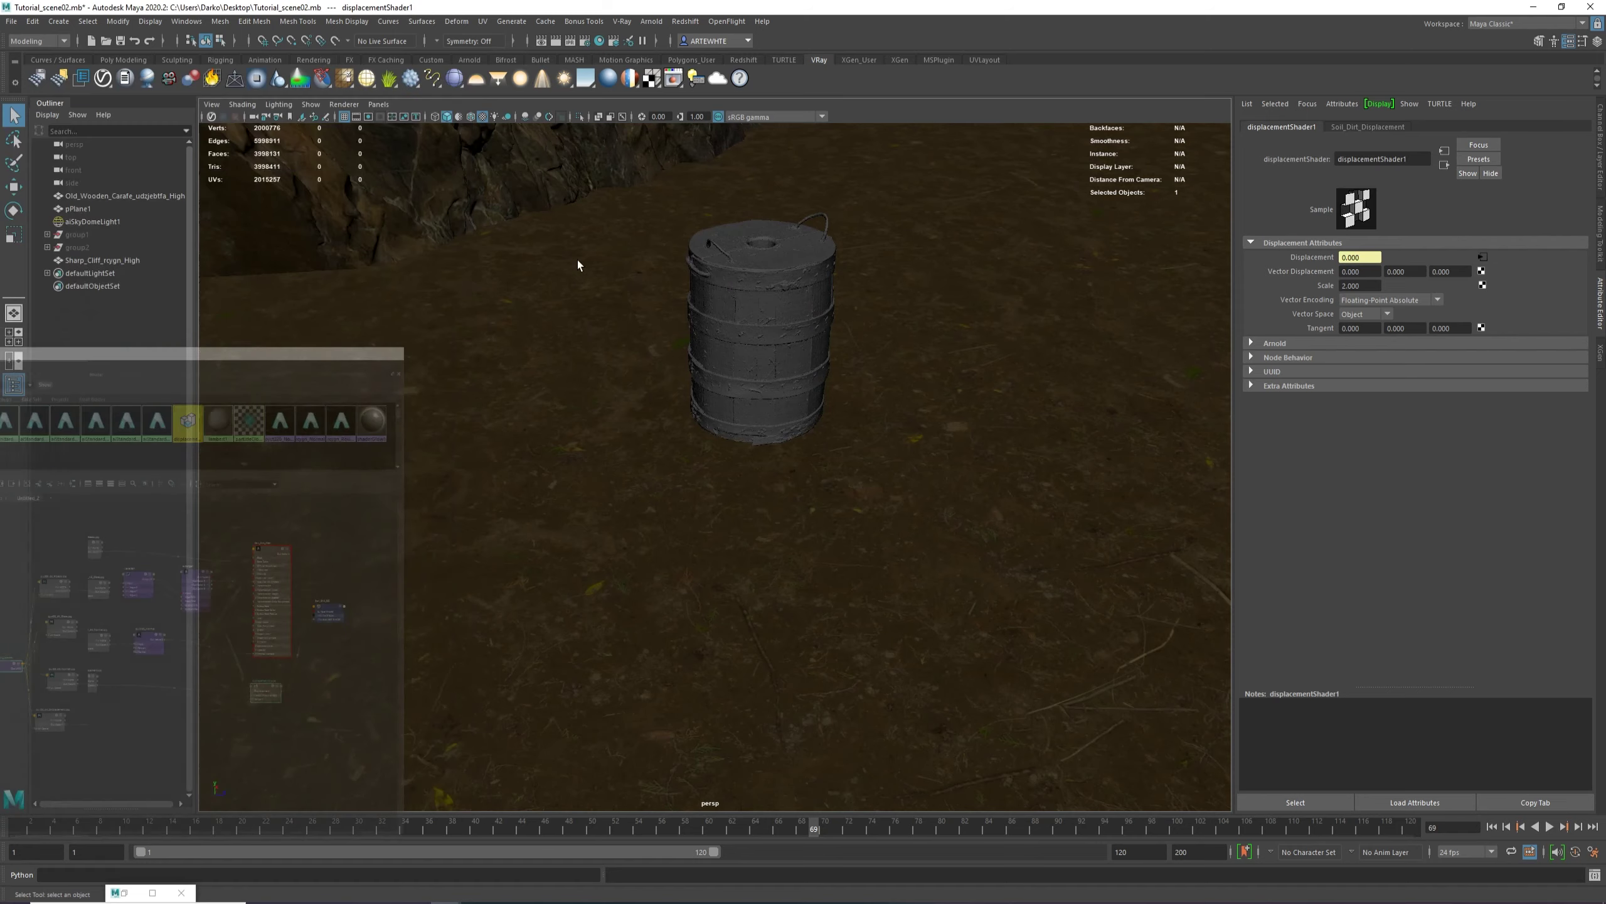
alt+drag(573, 262, 787, 468)
alt+drag(676, 455, 721, 585)
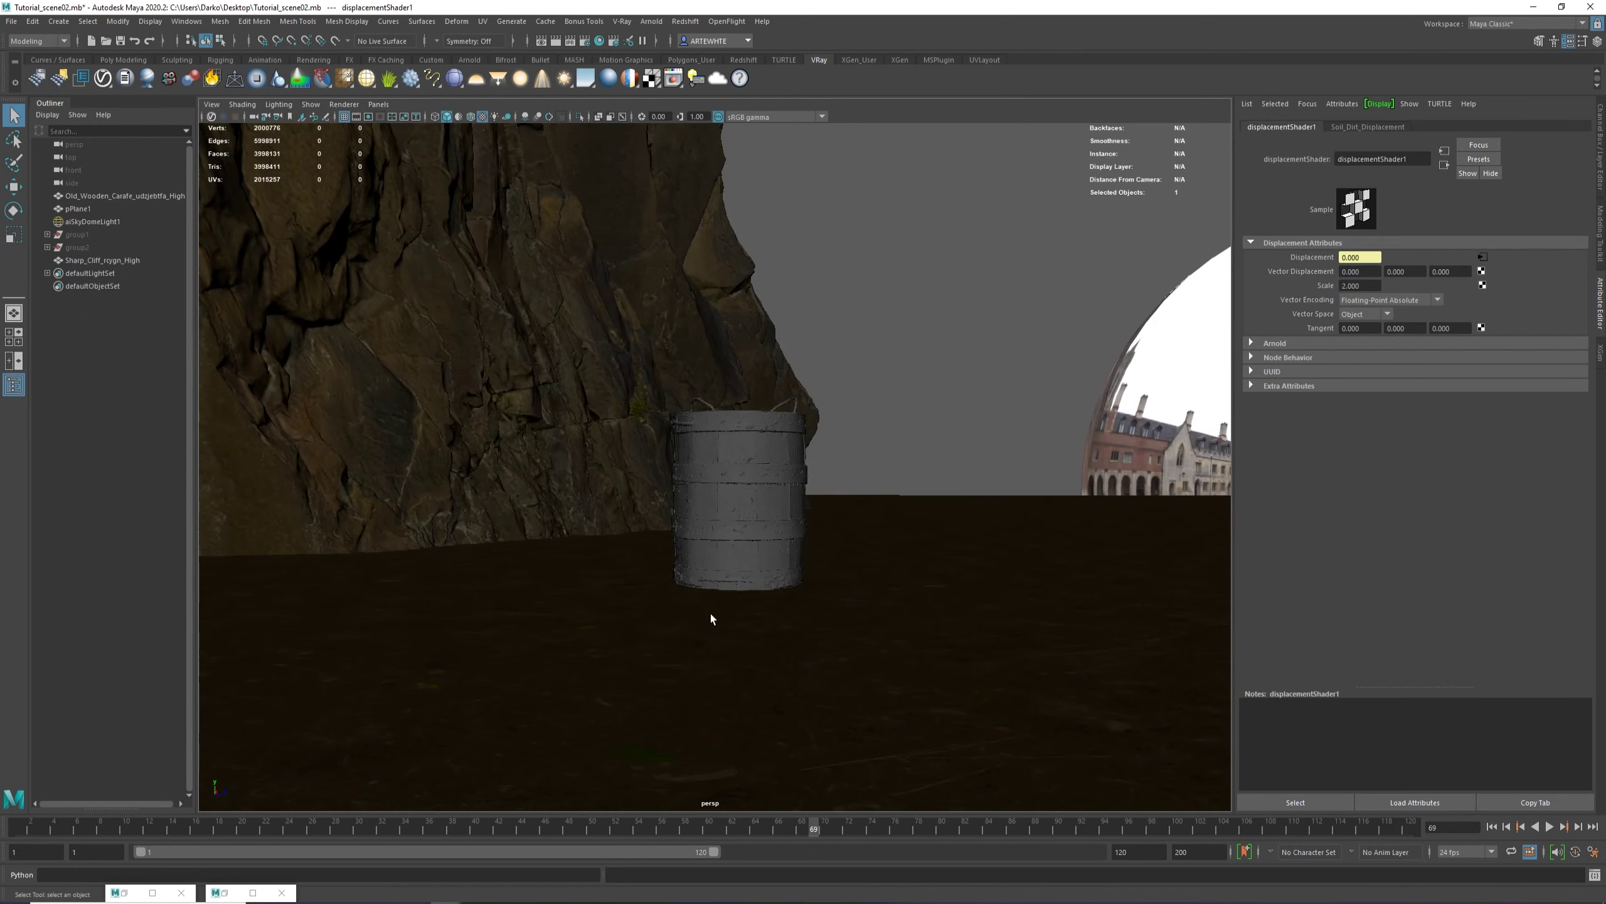
click(712, 618)
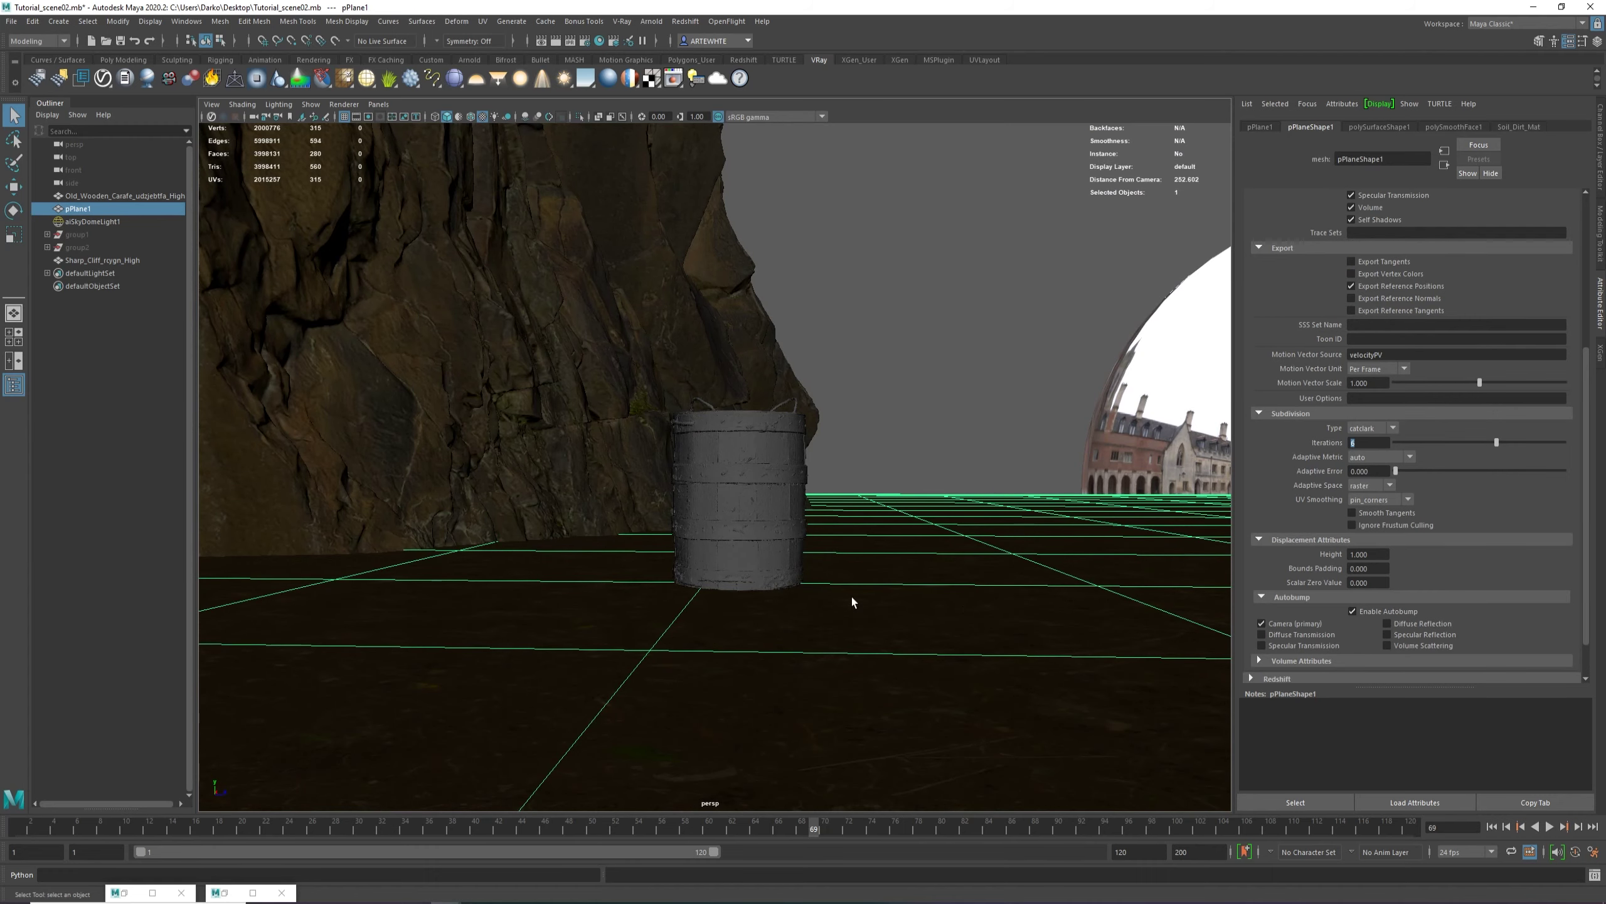
alt+drag(851, 598, 859, 629)
click(898, 335)
alt+middle_drag(858, 463, 875, 400)
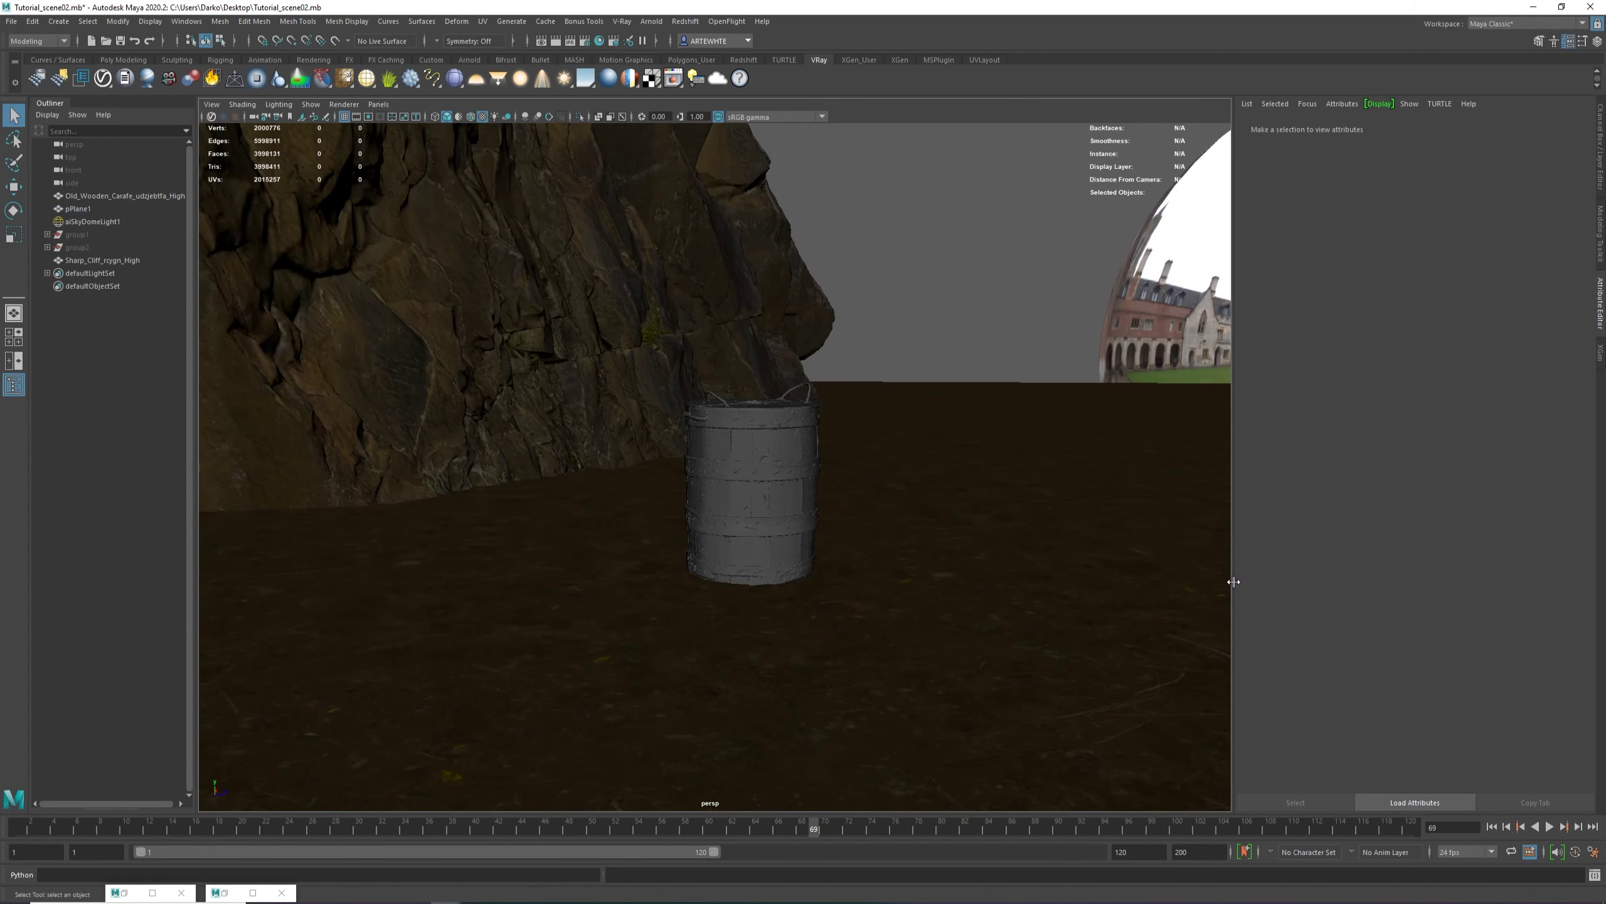
click(1063, 565)
alt+drag(751, 588, 753, 567)
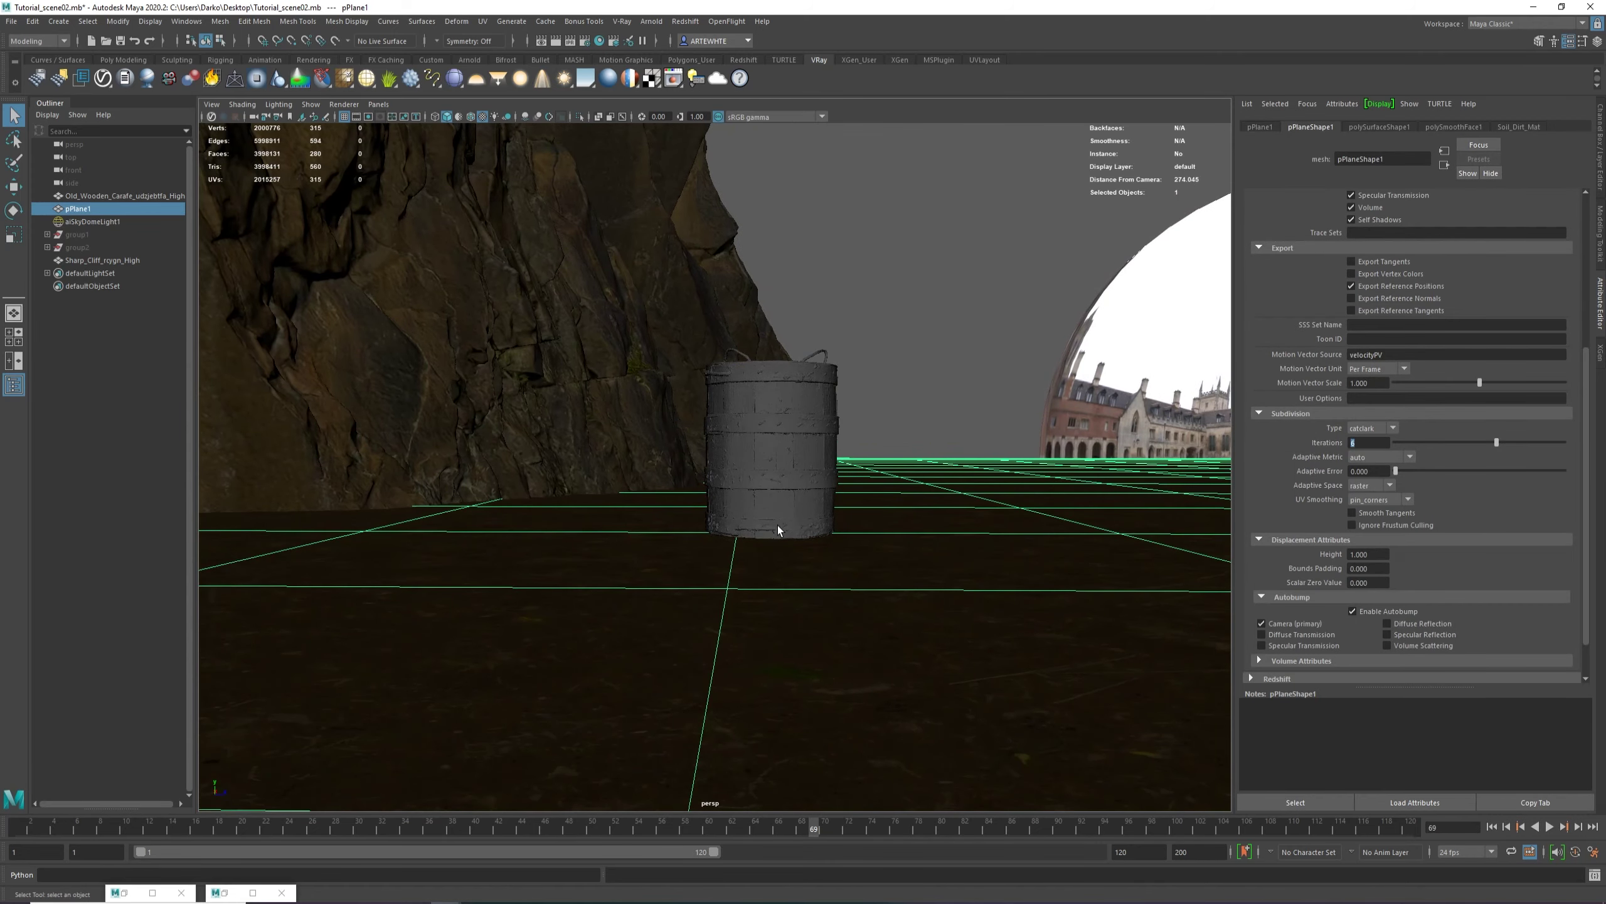
Bring back the Arnold RenderView, reframe the barrel and restart the live render.
click(223, 892)
click(124, 892)
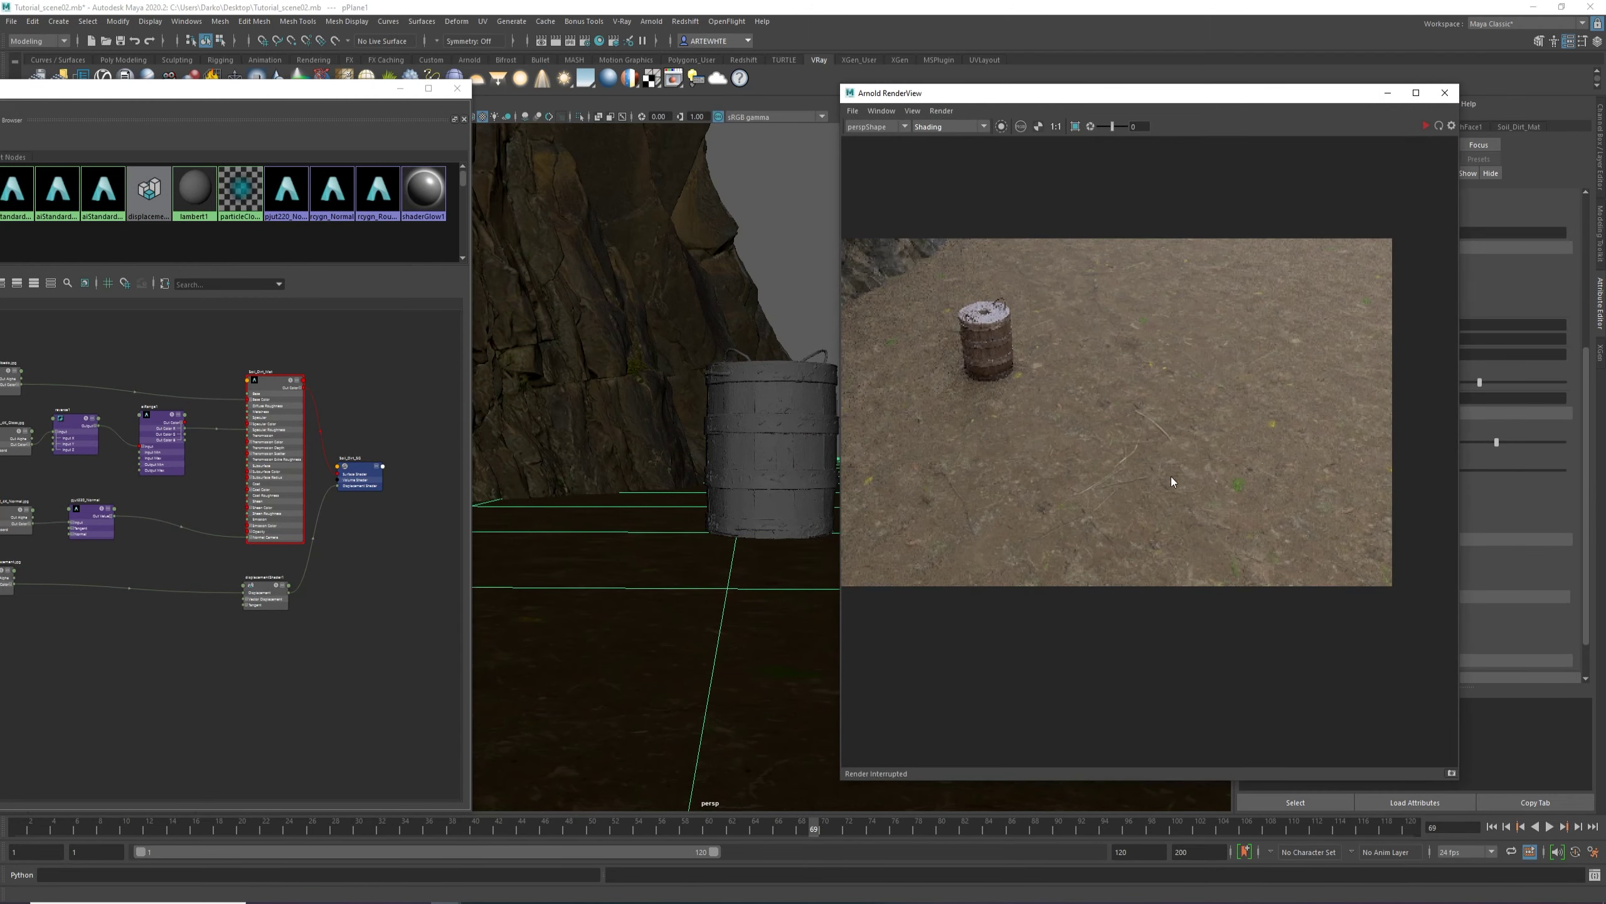
scroll(1172, 481, down, 3)
alt+drag(731, 473, 642, 519)
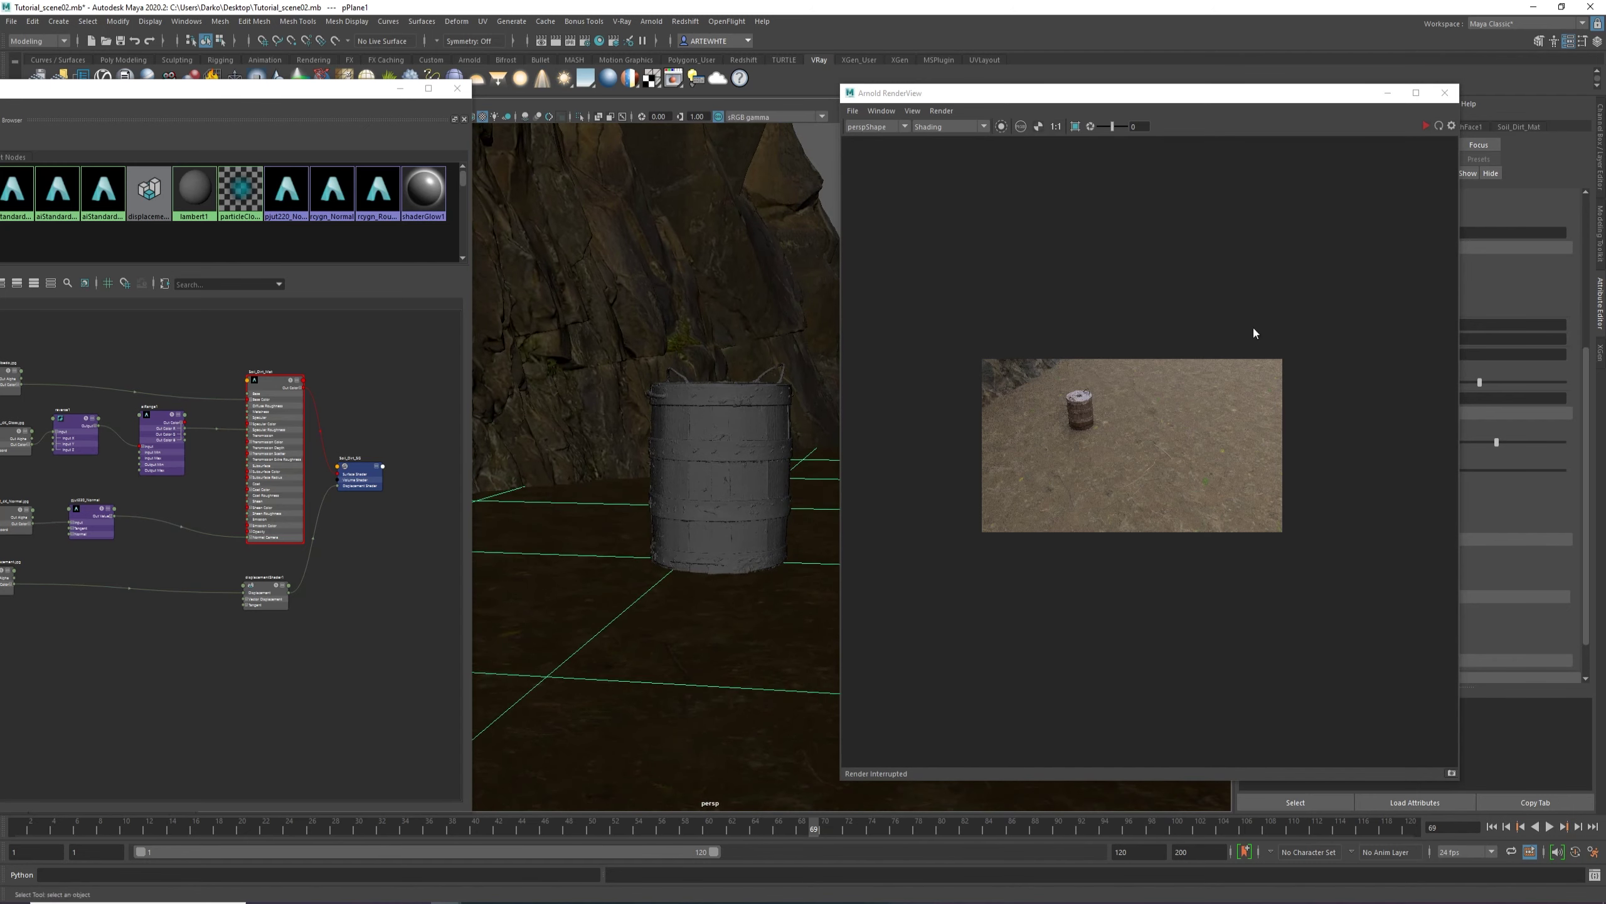
click(1426, 126)
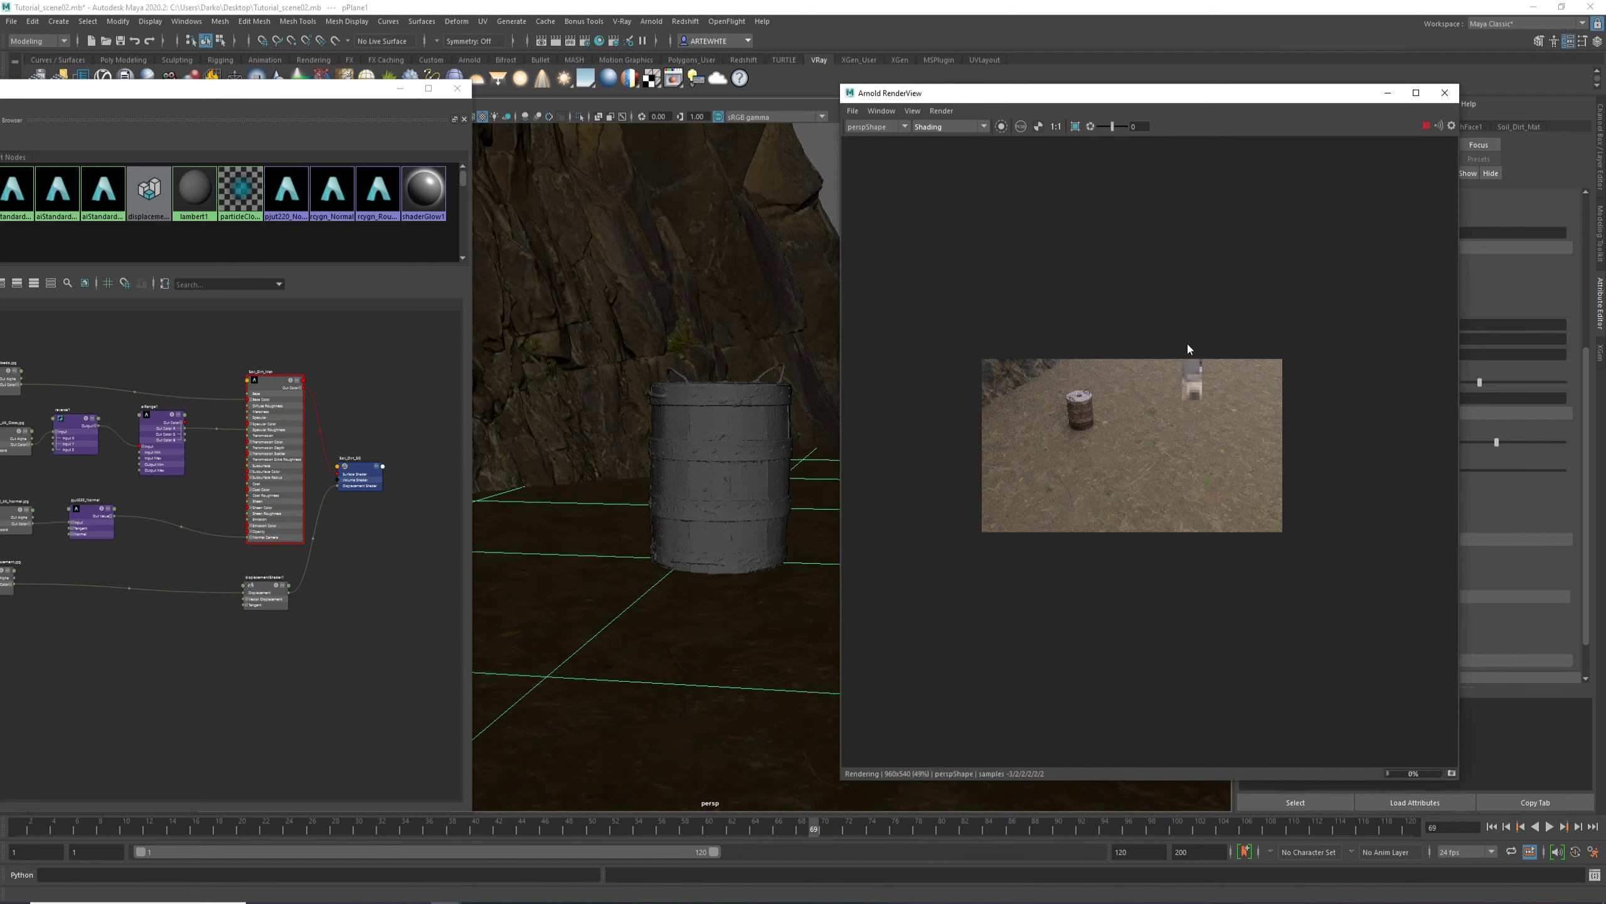
Examine the ground's displacement and tiling around the barrel in the live render, close up and at full frame.
scroll(1135, 493, up, 4)
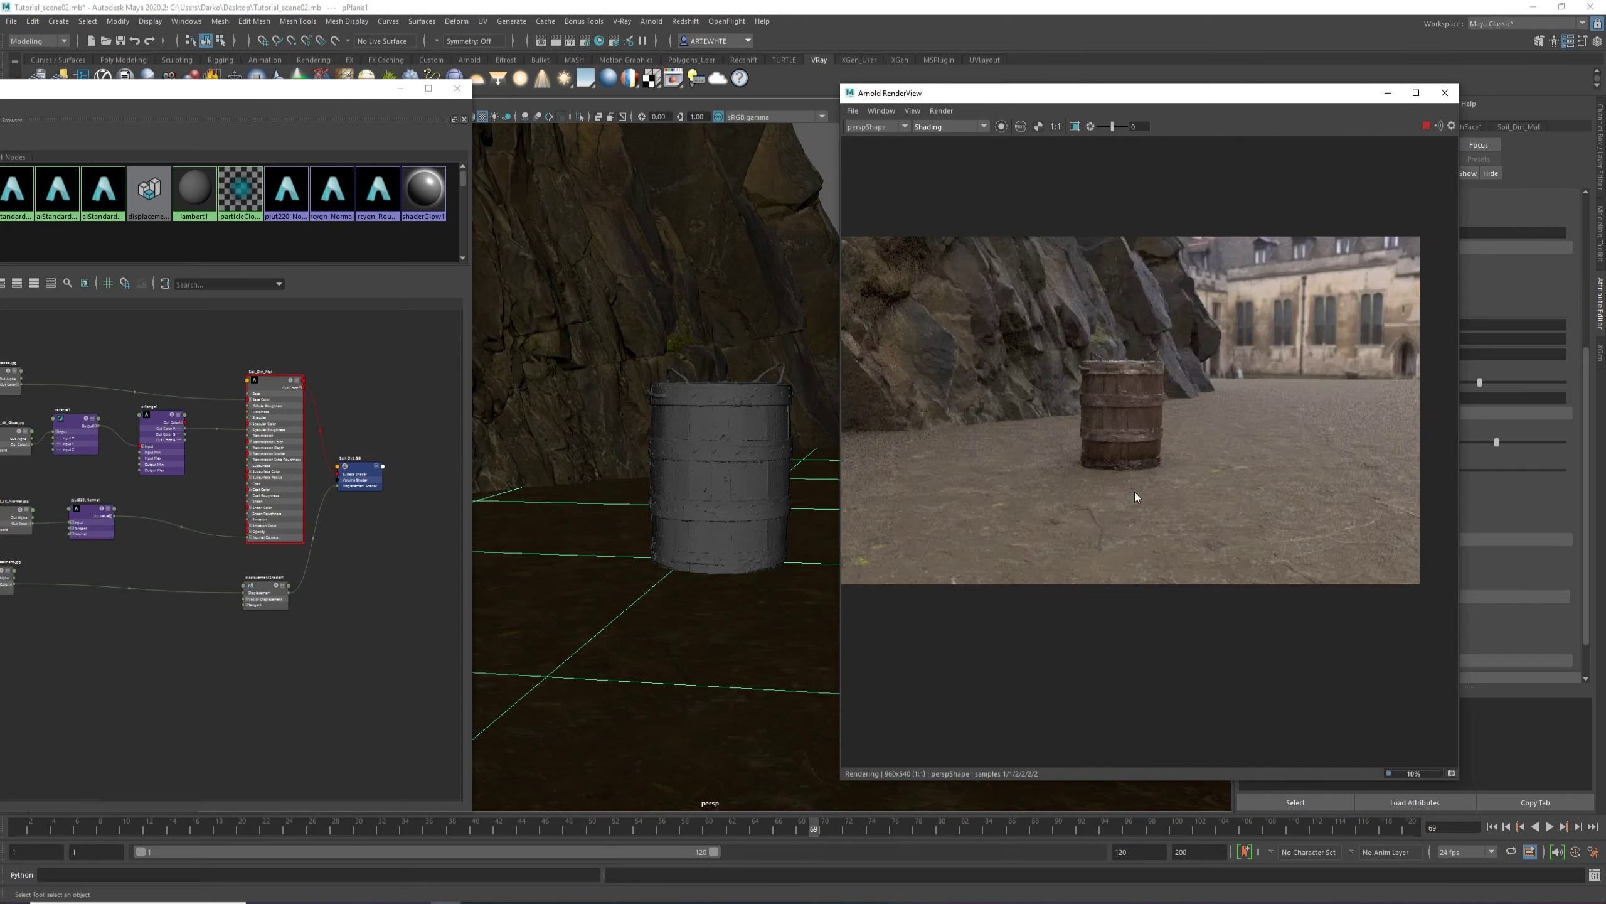
scroll(1071, 567, up, 2)
scroll(1049, 556, down, 1)
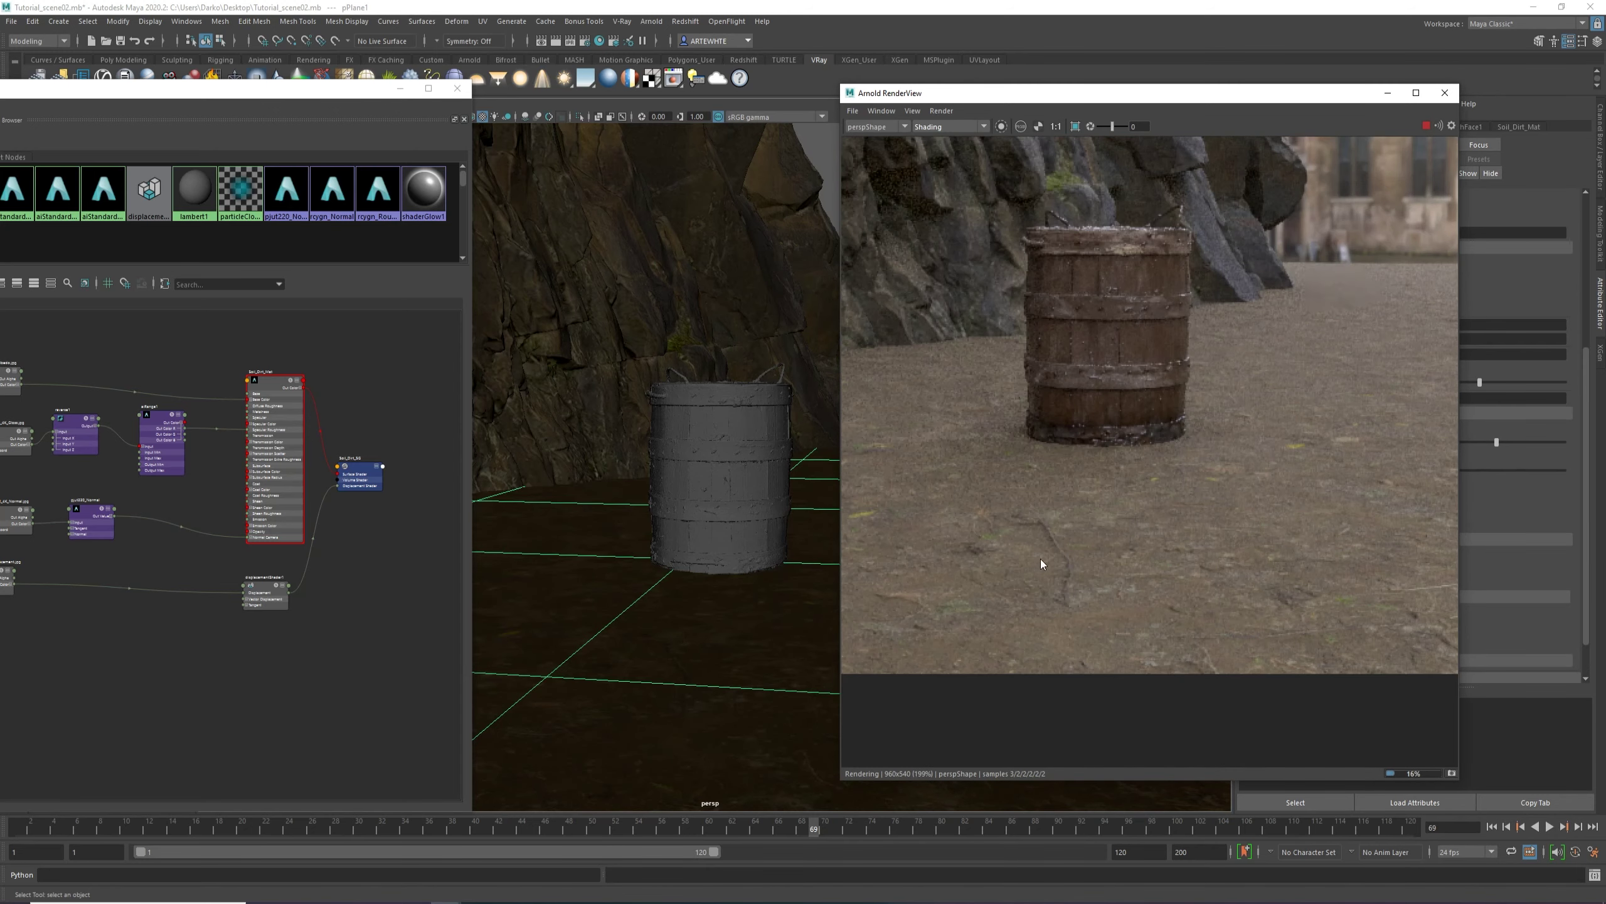
scroll(1071, 563, down, 4)
scroll(1271, 607, up, 3)
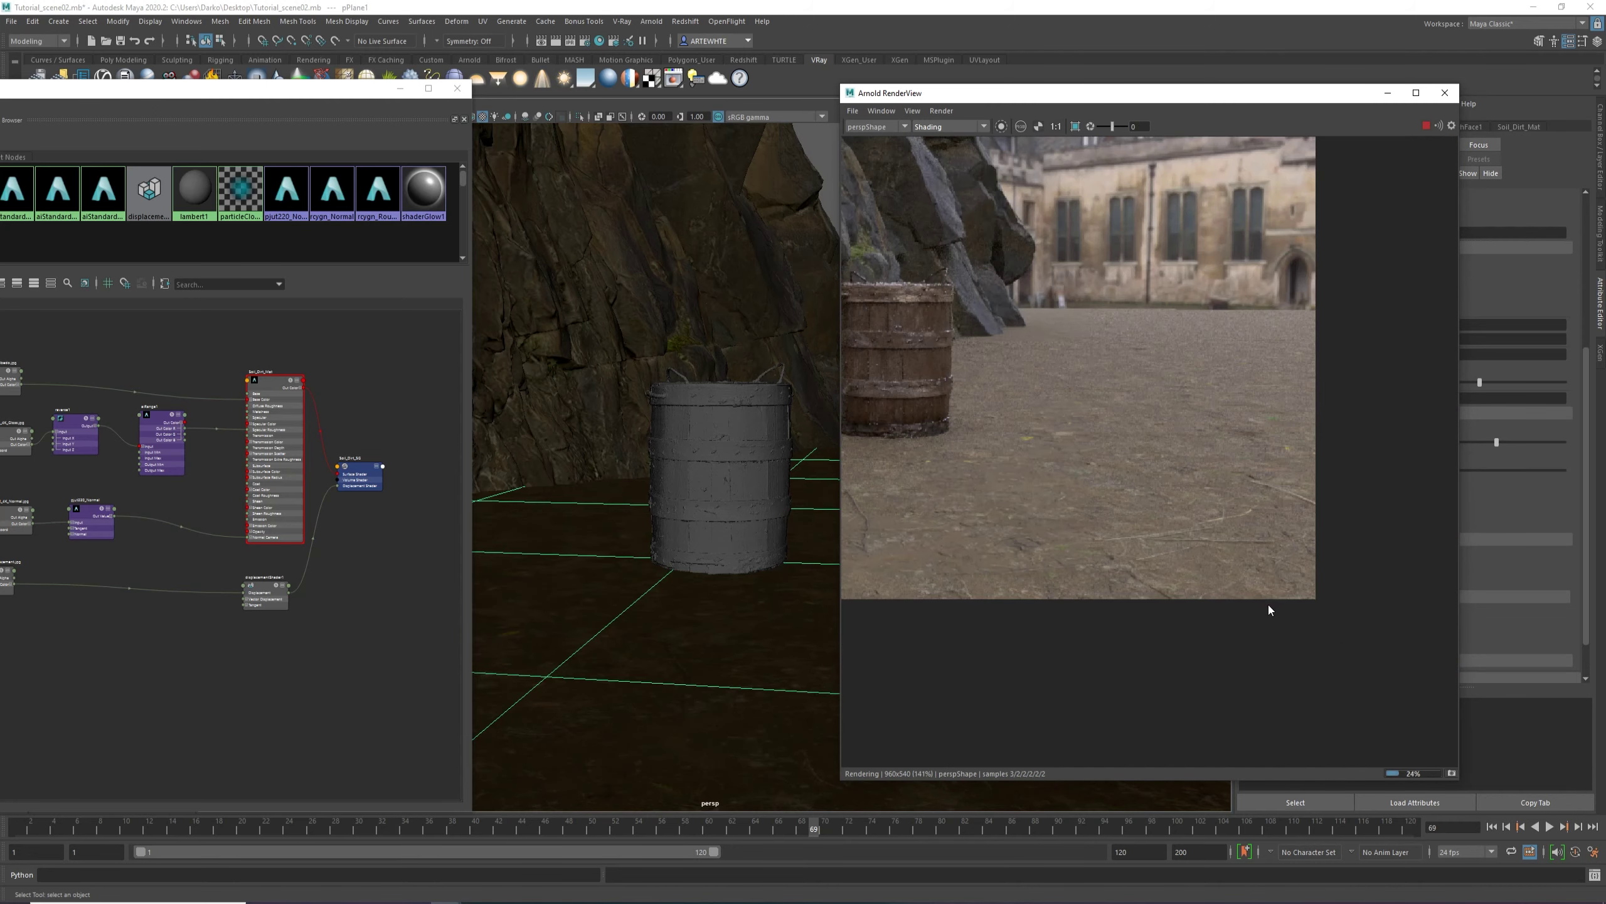
scroll(992, 491, down, 3)
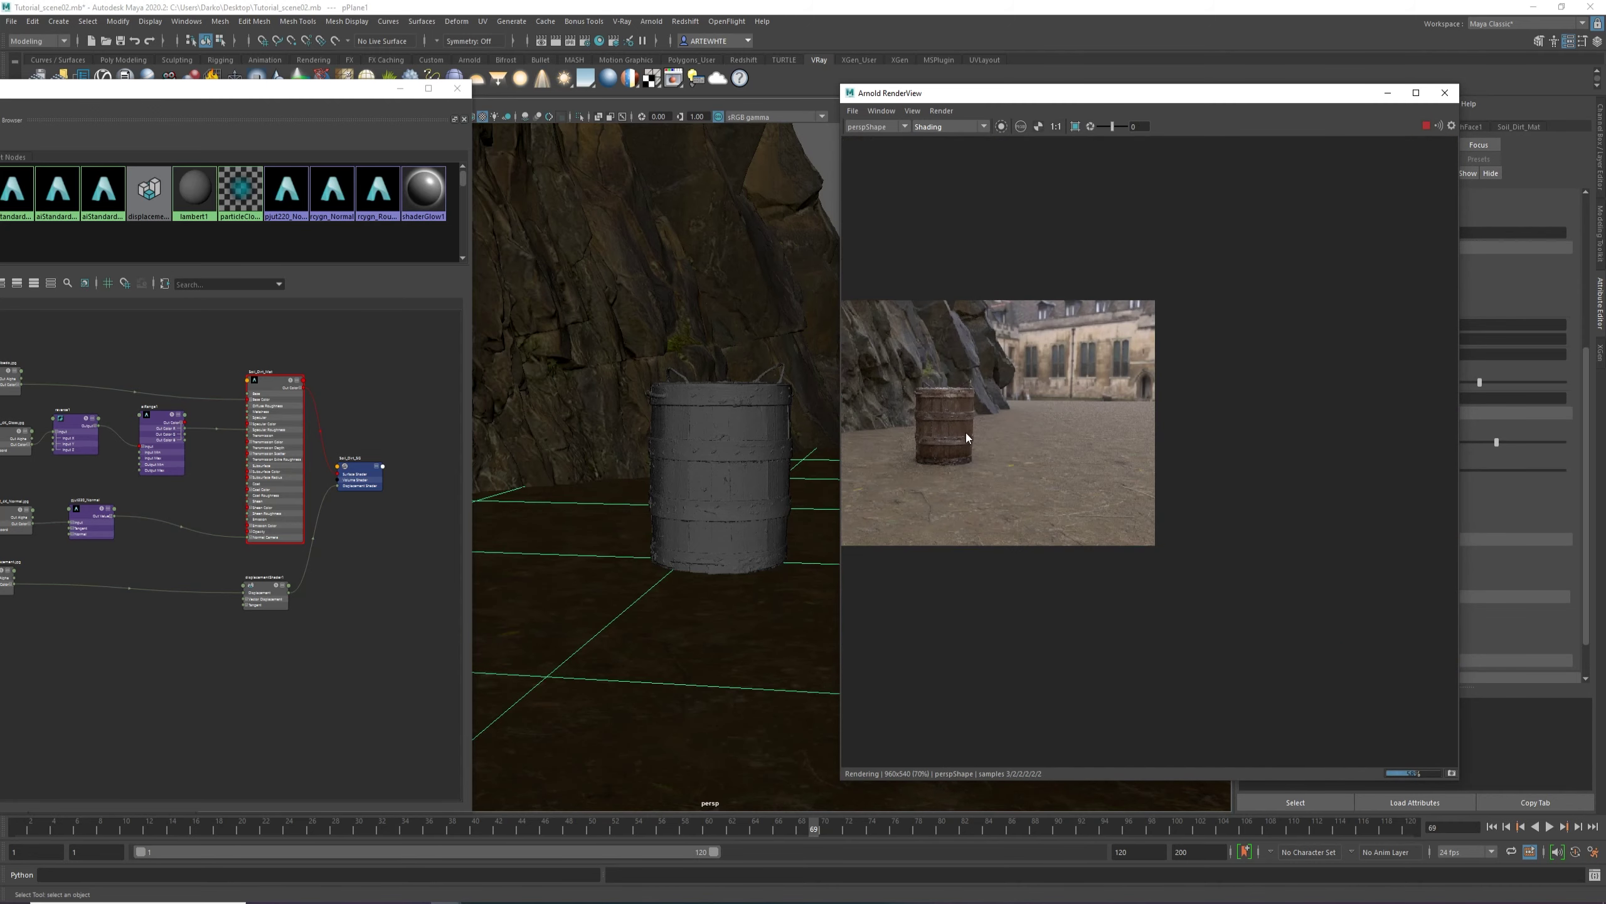
scroll(960, 429, up, 1)
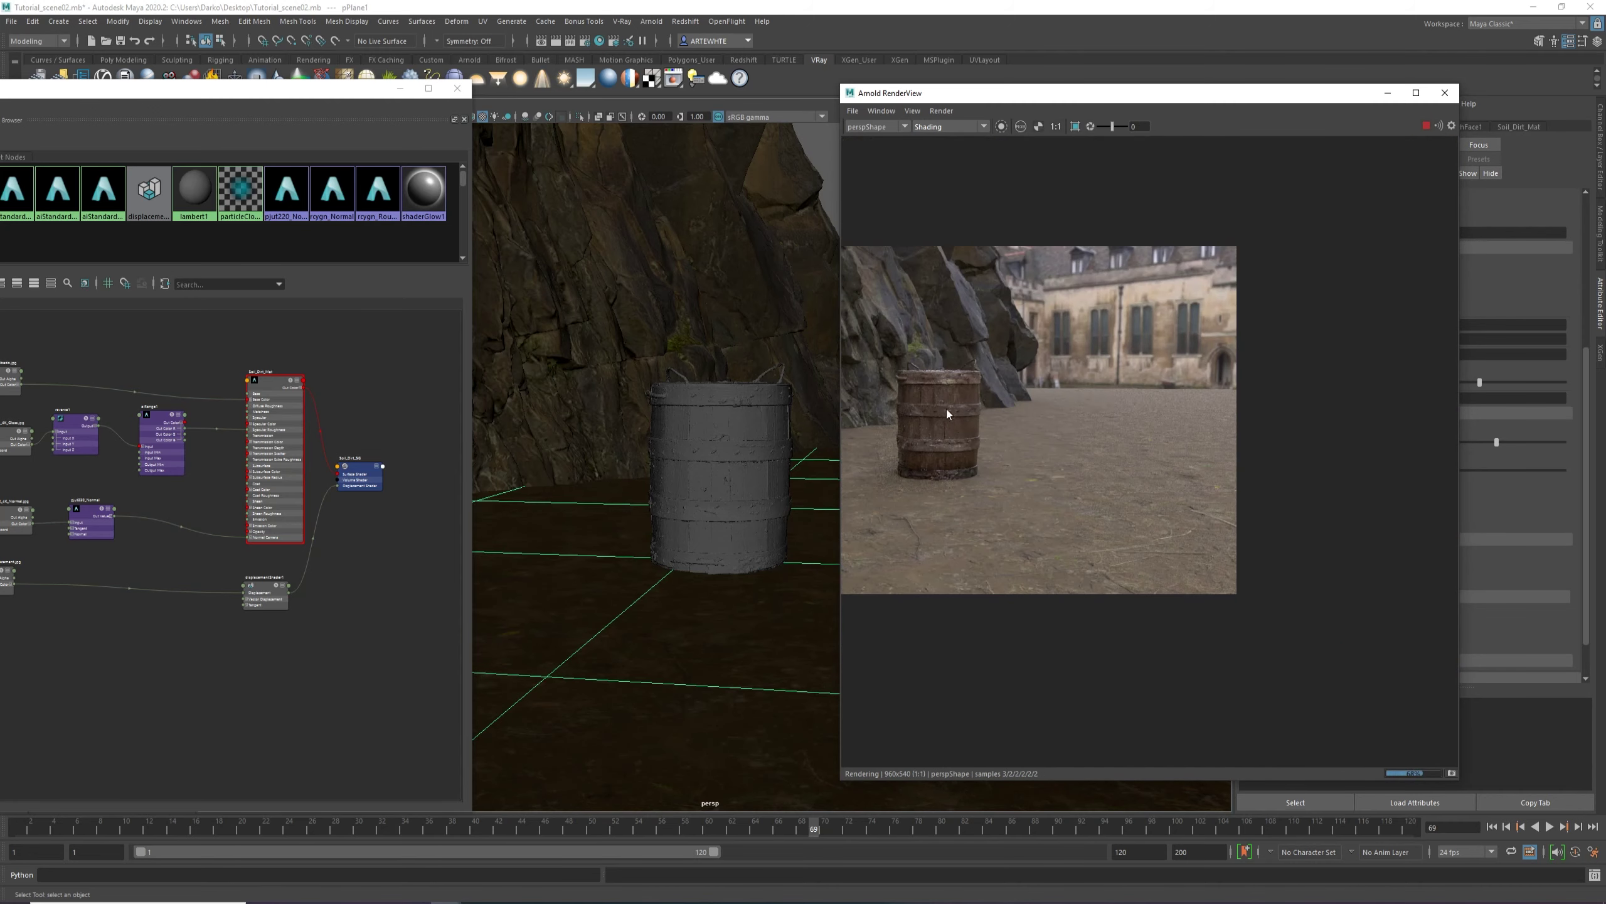
Replace the sky dome light's HDR image with blouberg_sunrise_2_4k.hdr.
click(400, 88)
click(1388, 95)
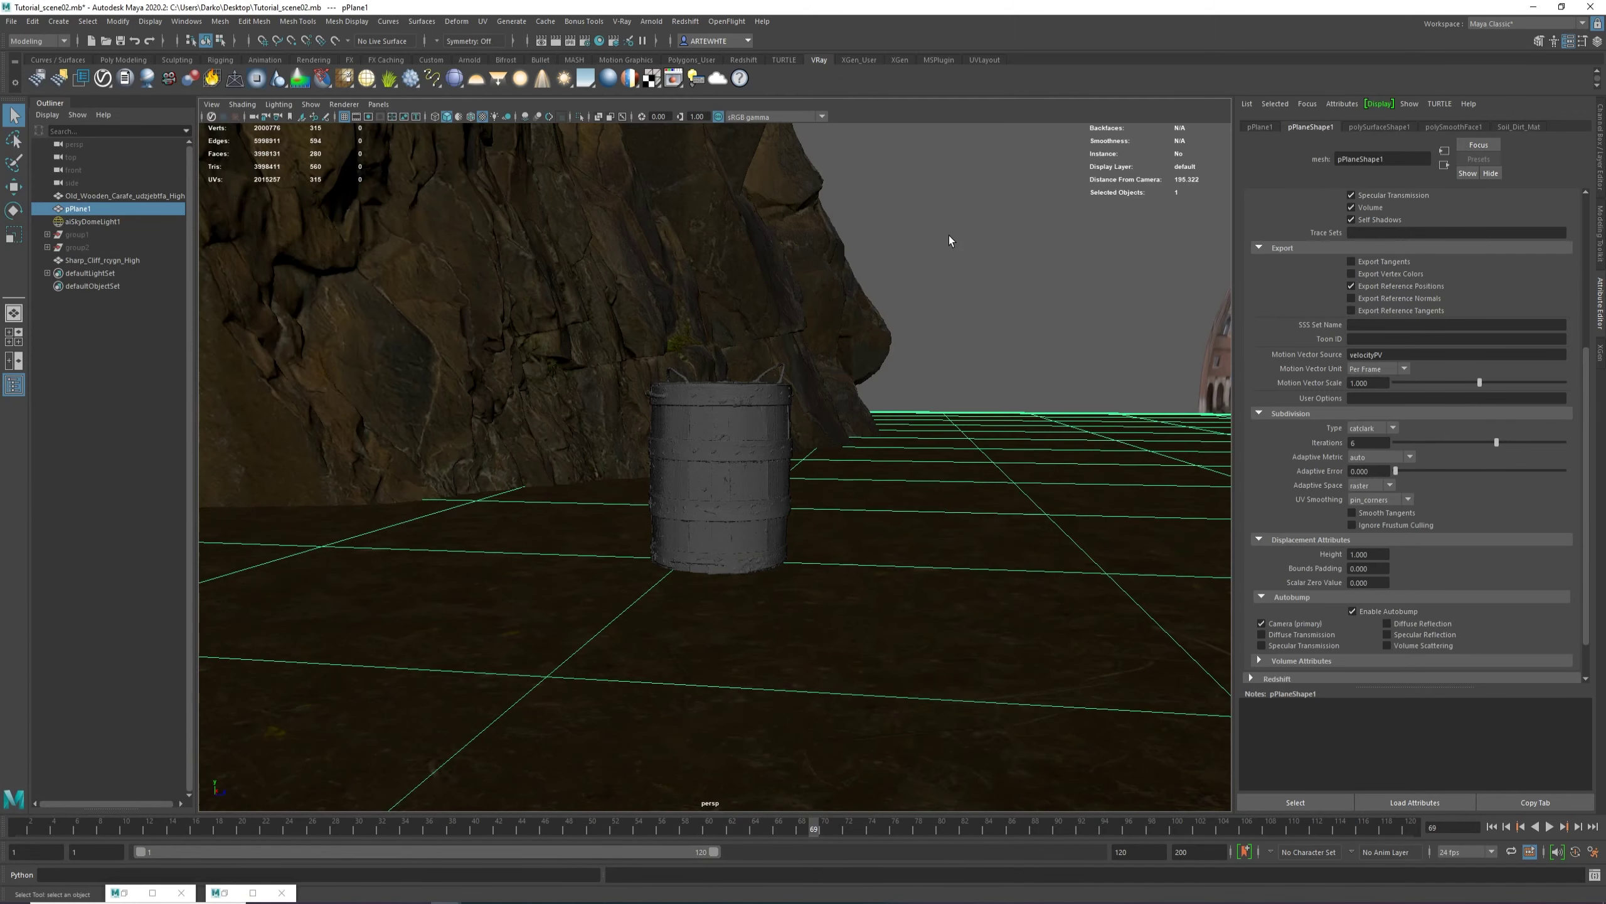
click(1221, 360)
alt+middle_drag(917, 387, 677, 385)
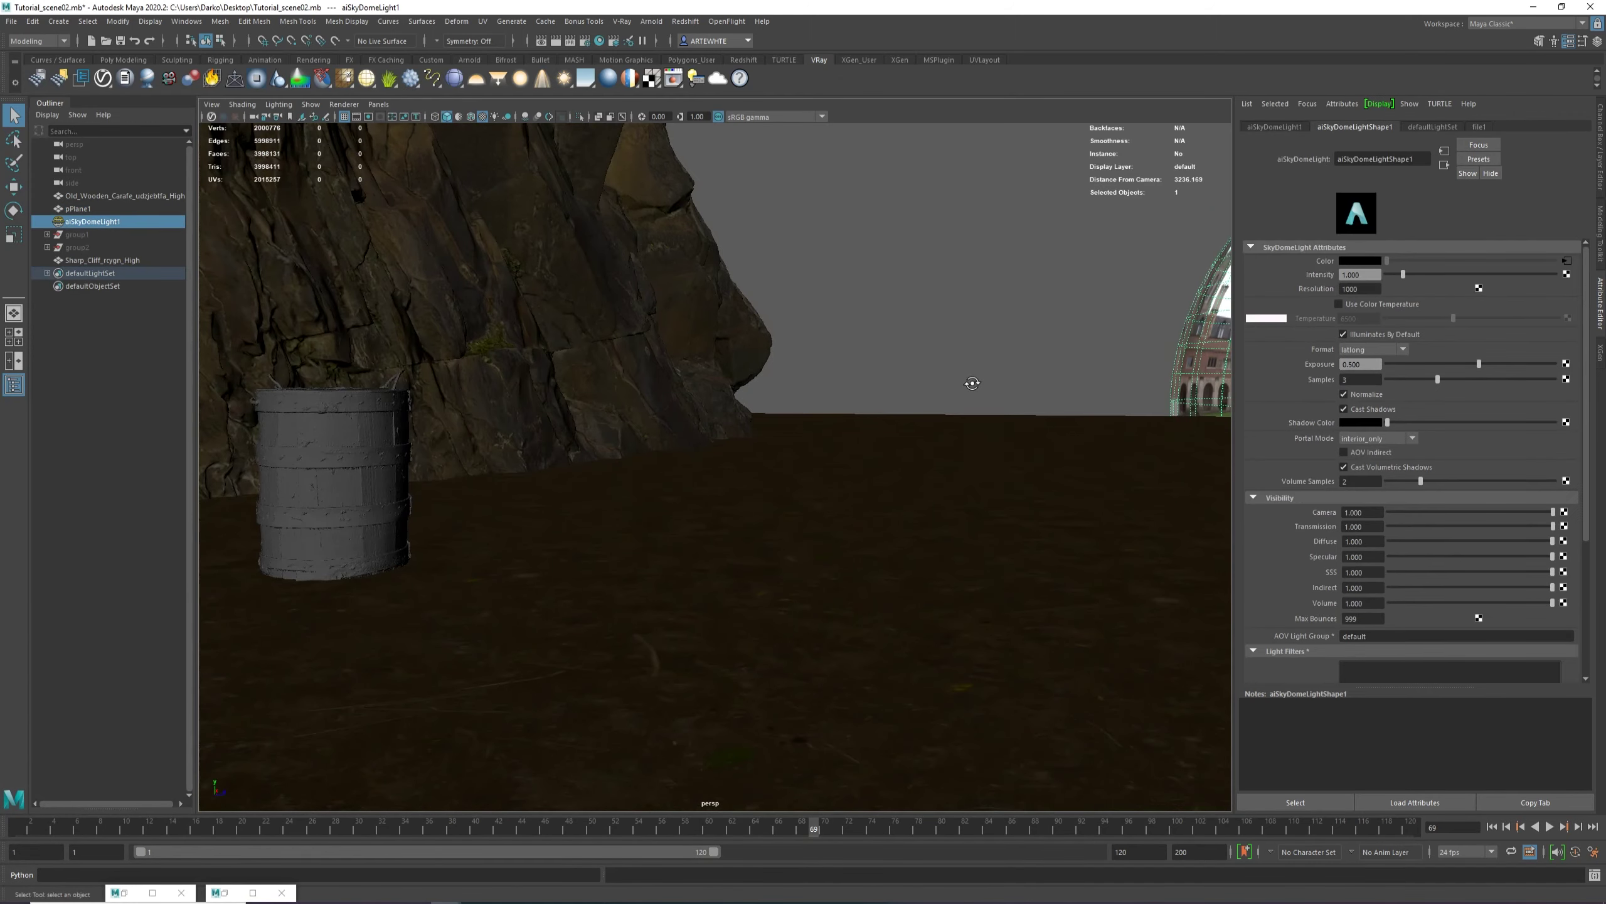
alt+drag(972, 383, 1038, 381)
click(1568, 260)
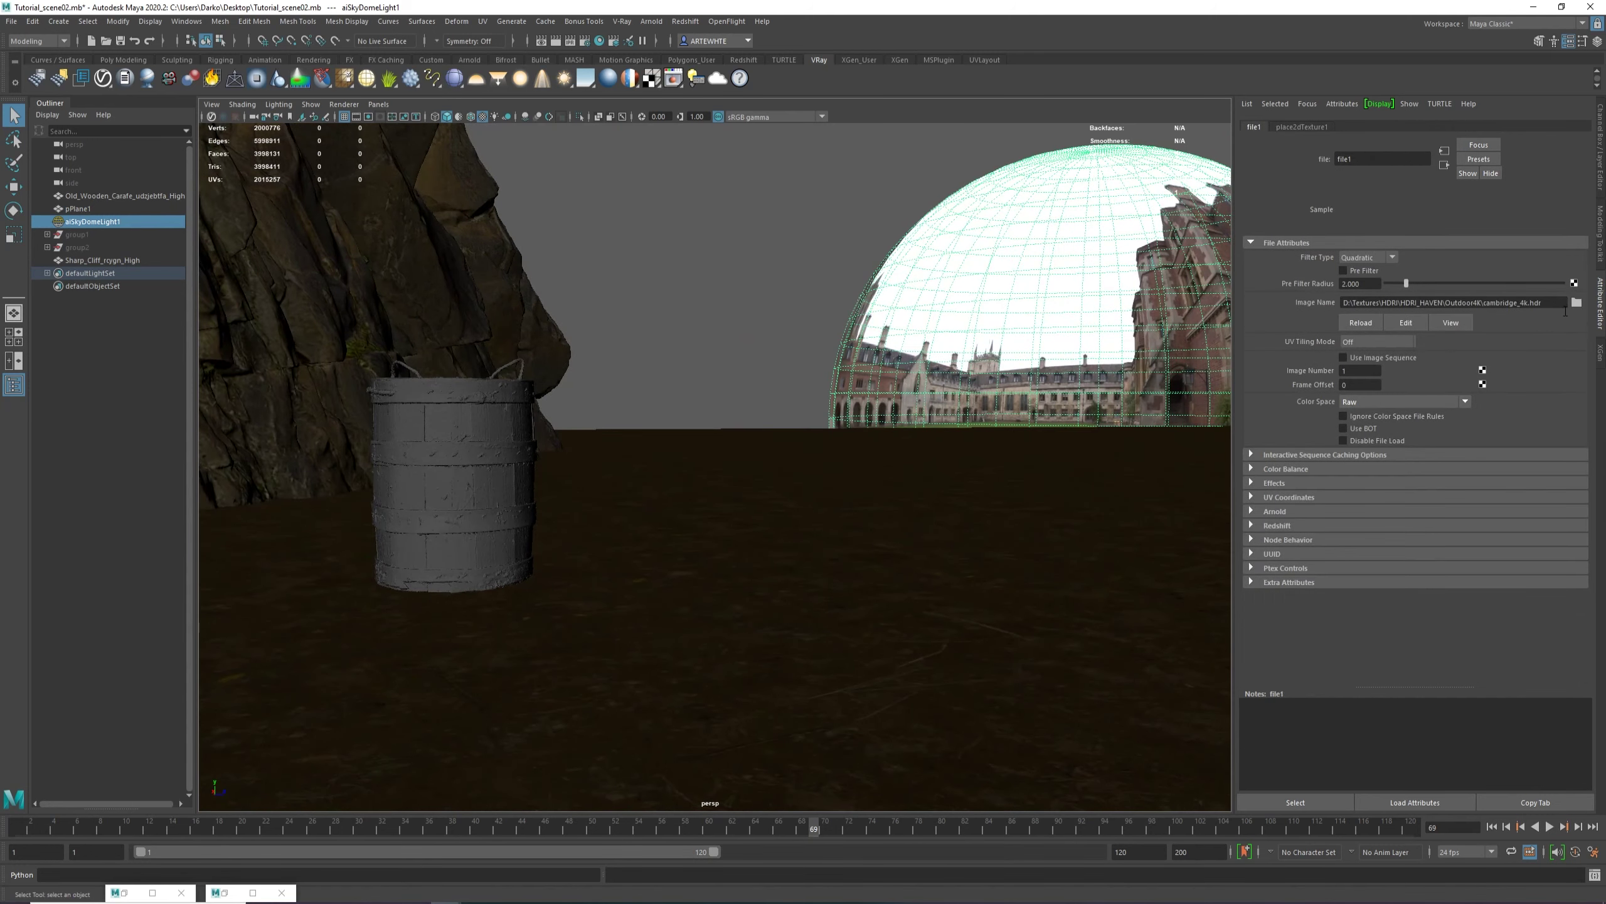
click(1577, 302)
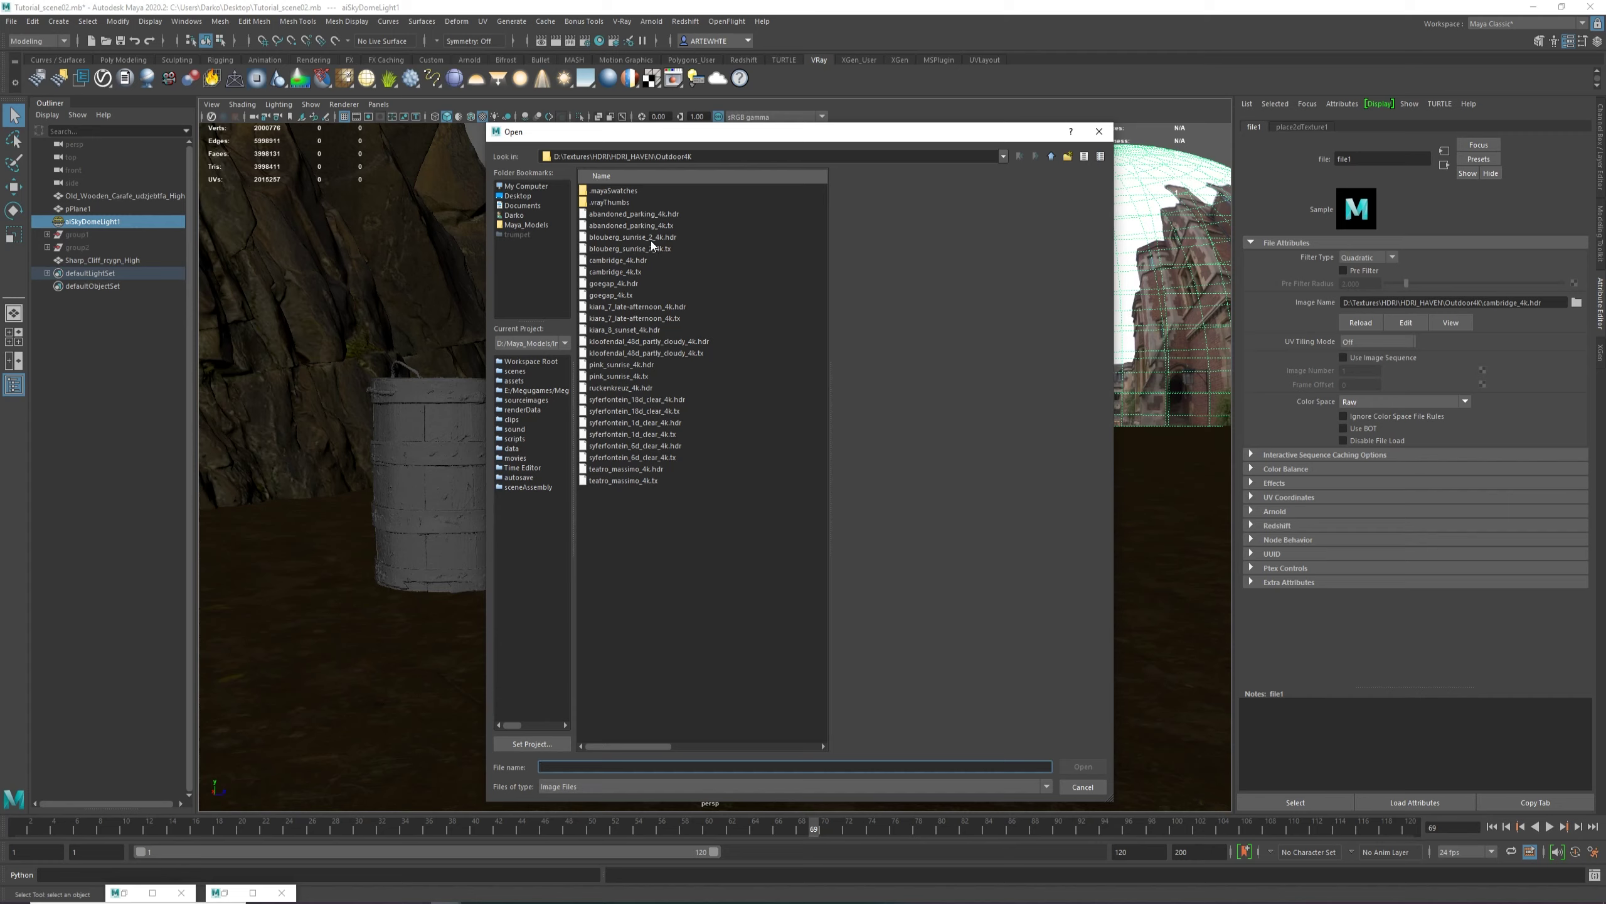
click(625, 239)
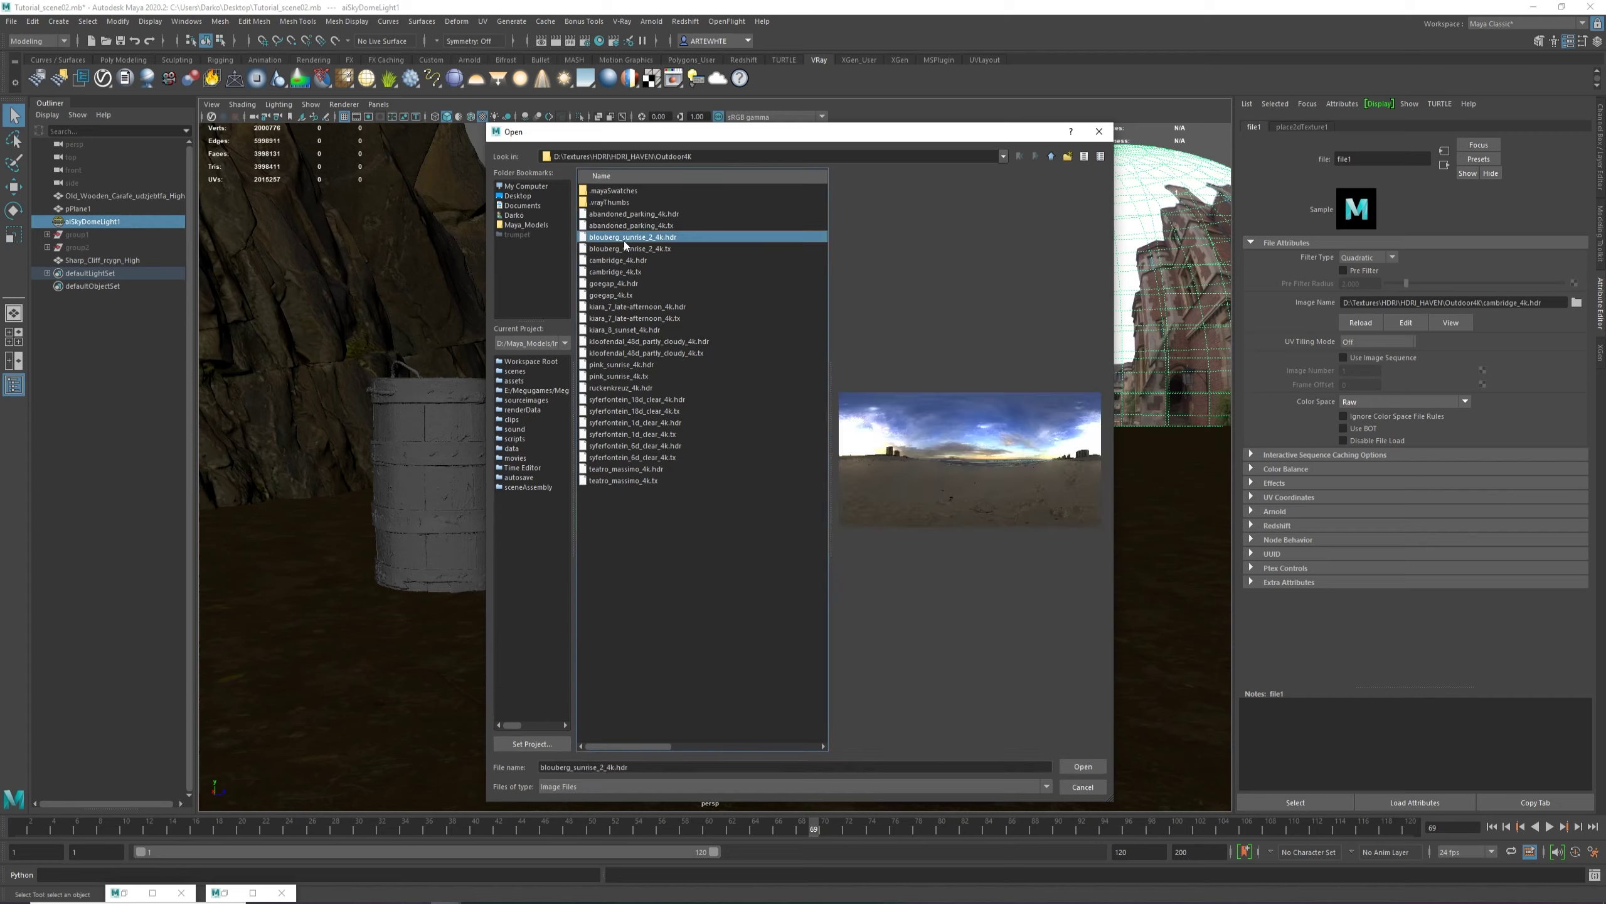
click(1082, 767)
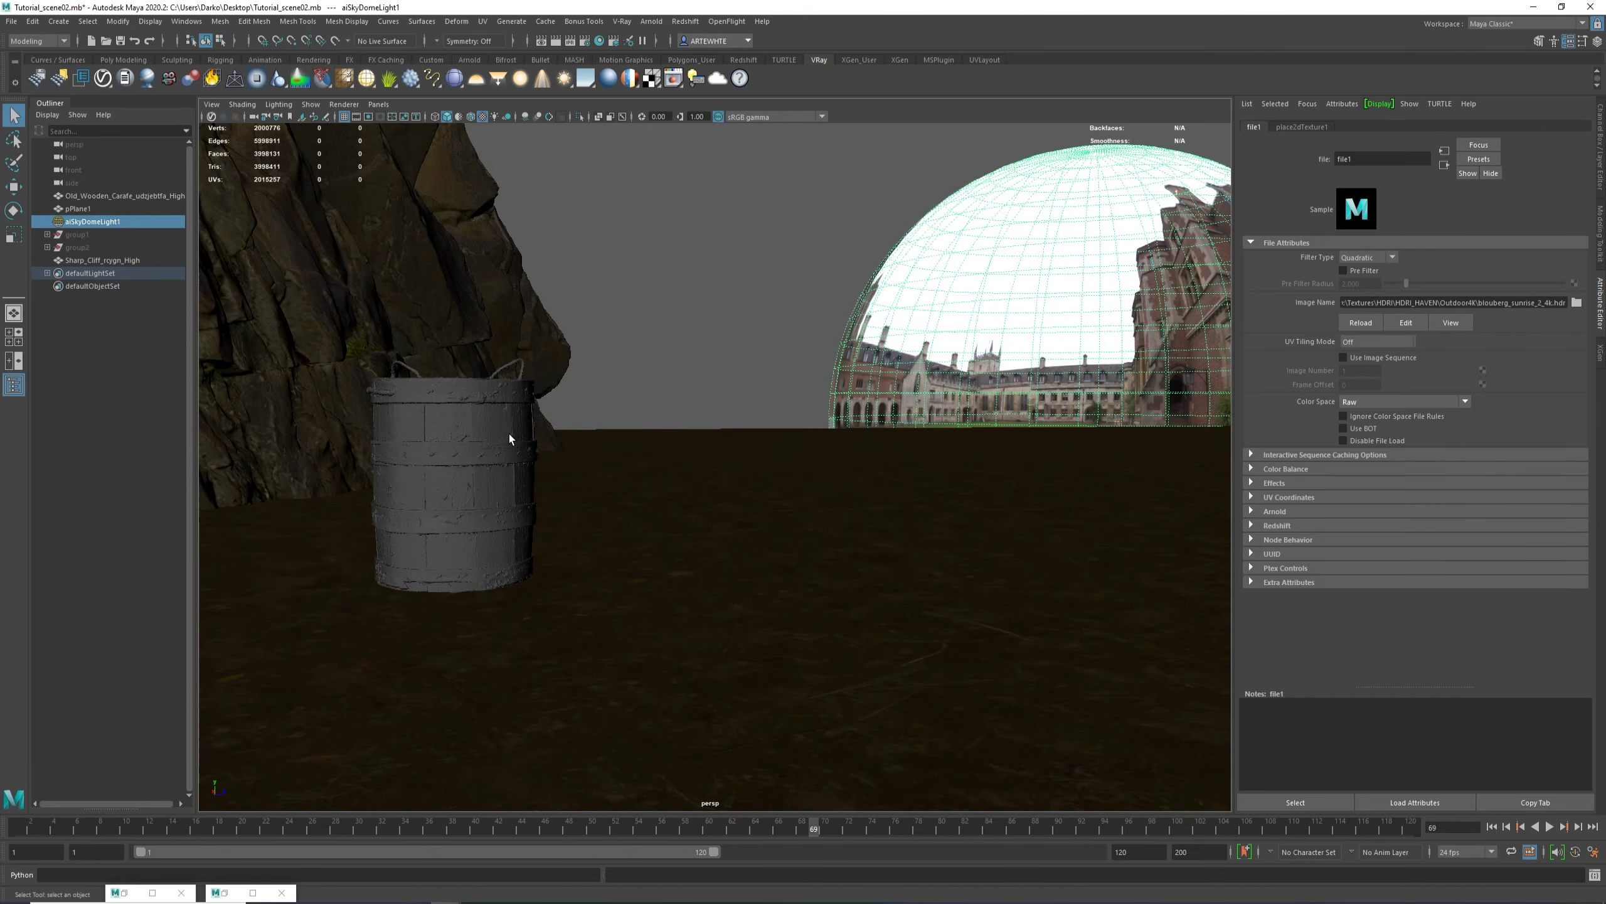
Face the camera toward the sunrise horizon and examine the barrel and ground under the new lighting in the render.
alt+middle_drag(509, 435, 665, 430)
alt+drag(658, 434, 912, 405)
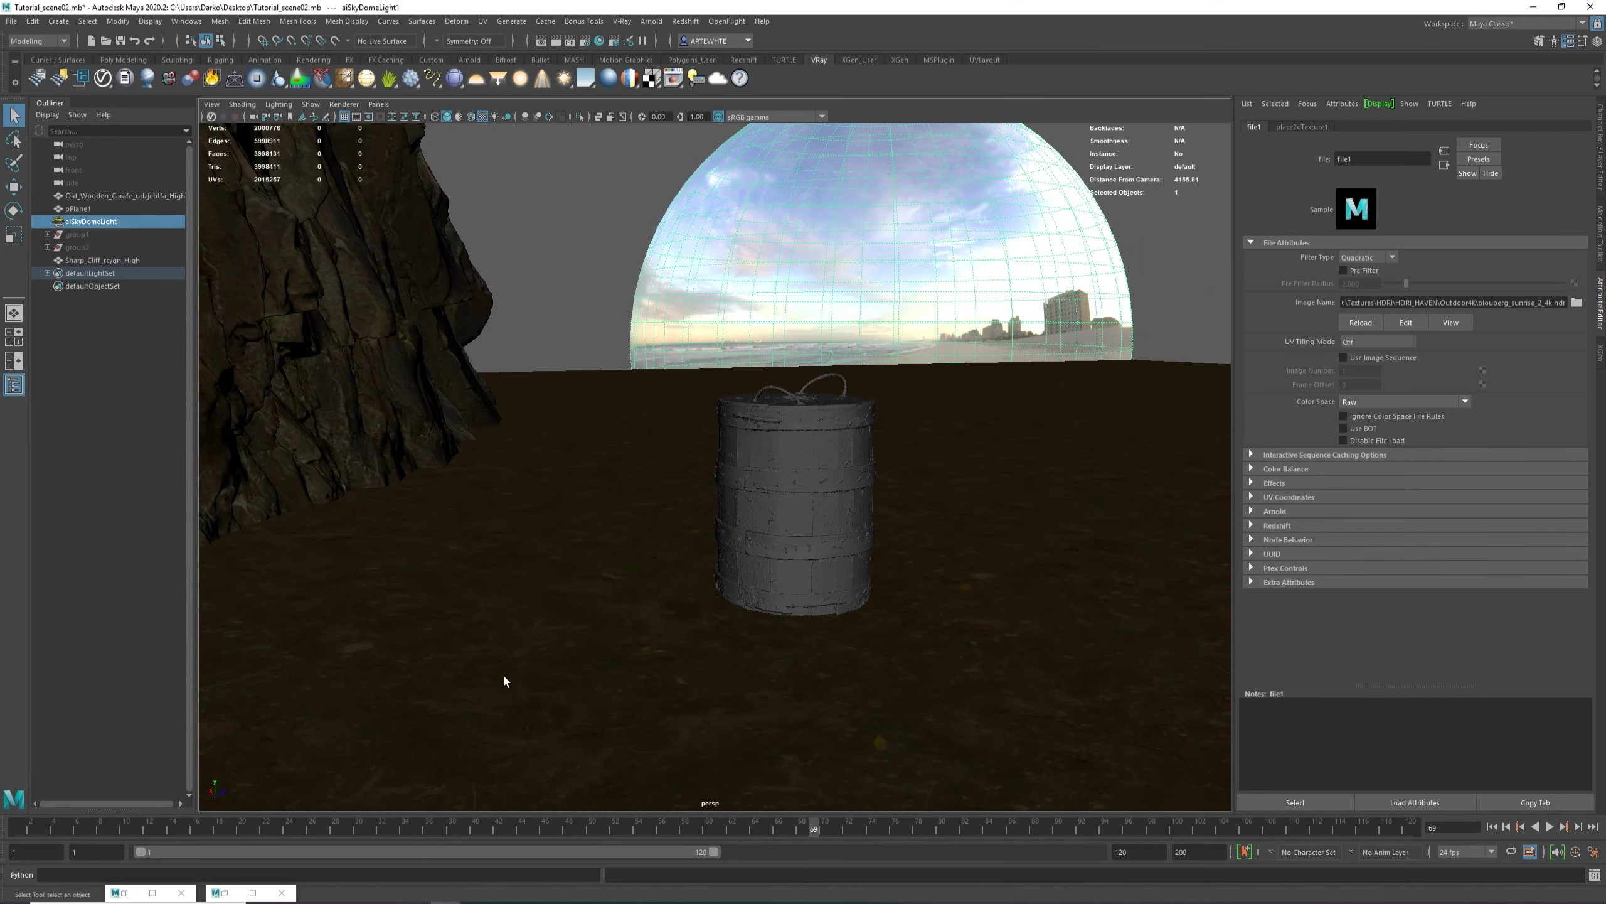
click(224, 892)
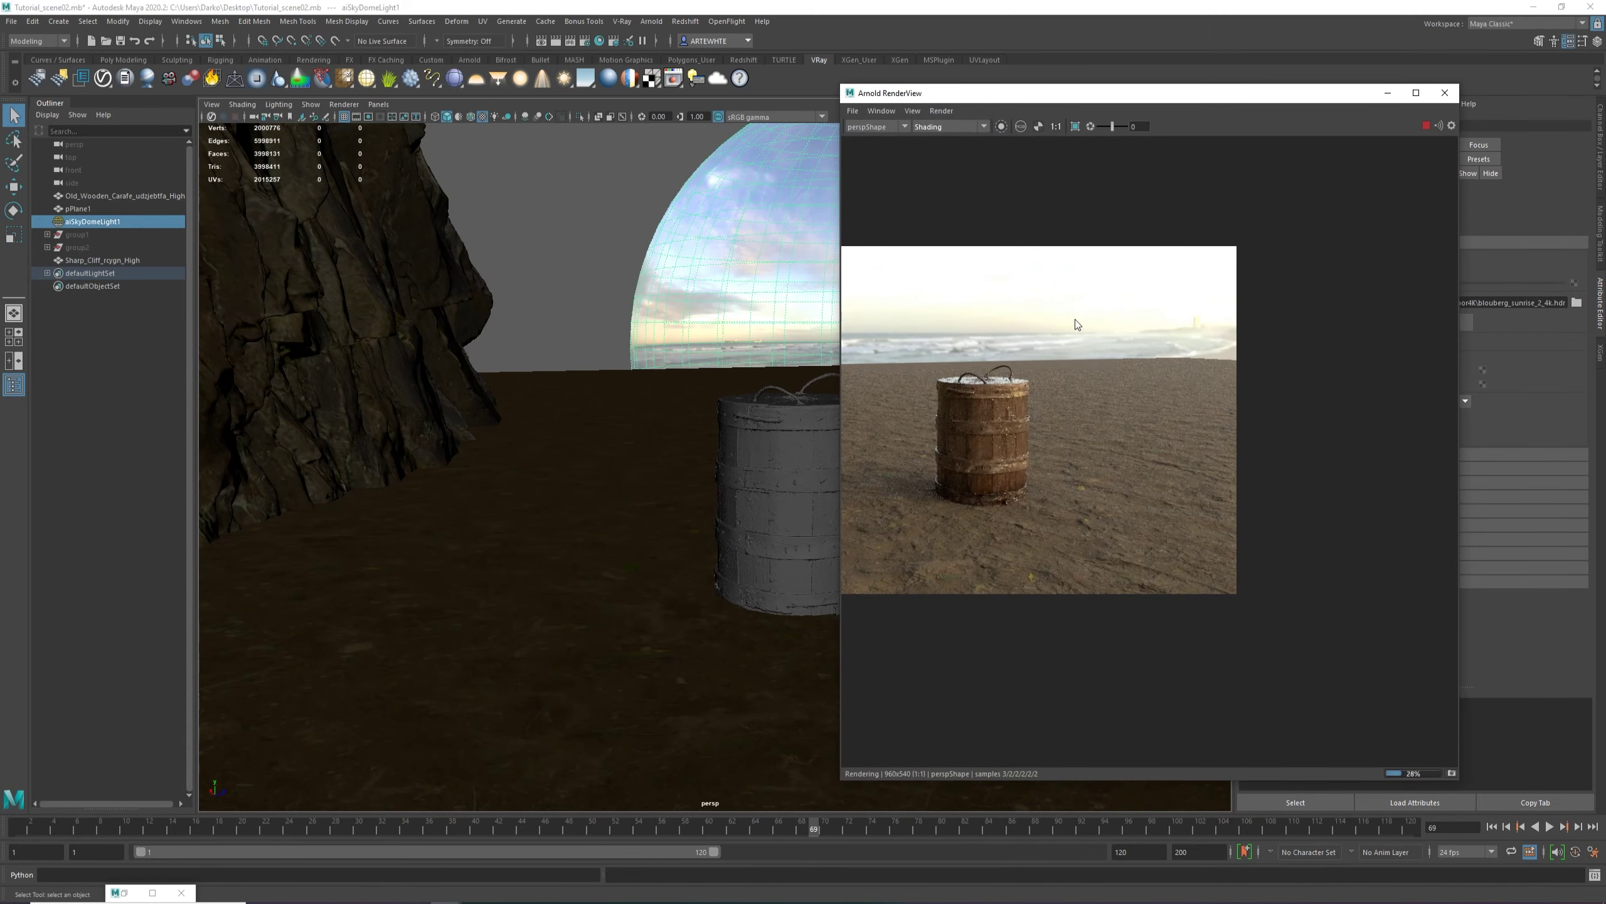
scroll(1040, 391, down, 2)
scroll(1007, 409, up, 1)
middle_drag(981, 413, 1096, 398)
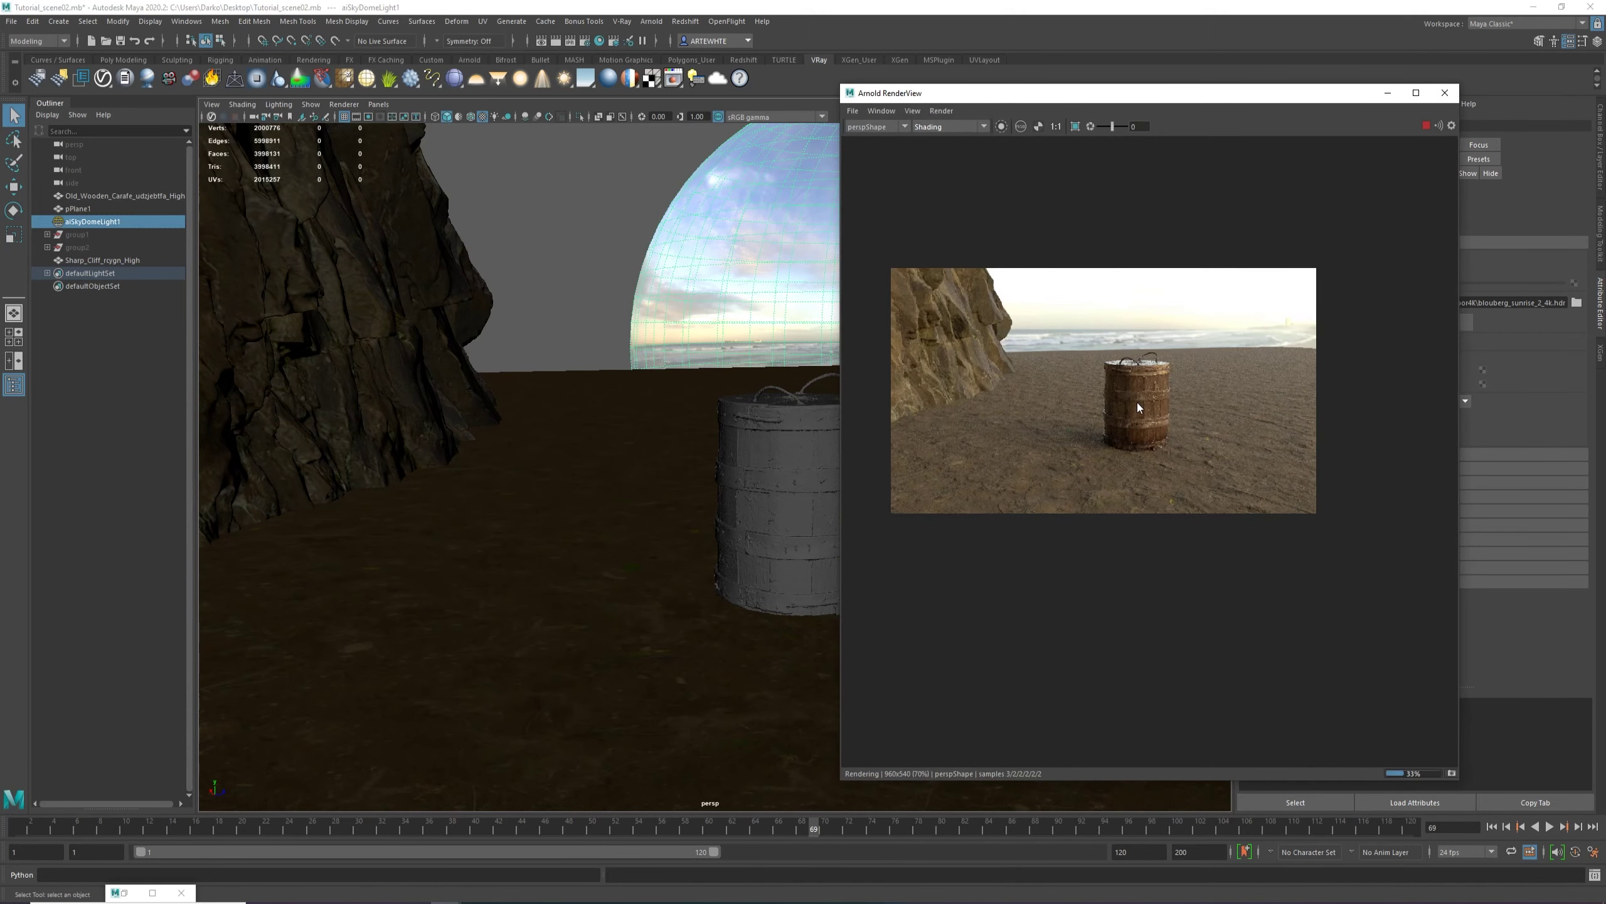
scroll(1138, 402, up, 2)
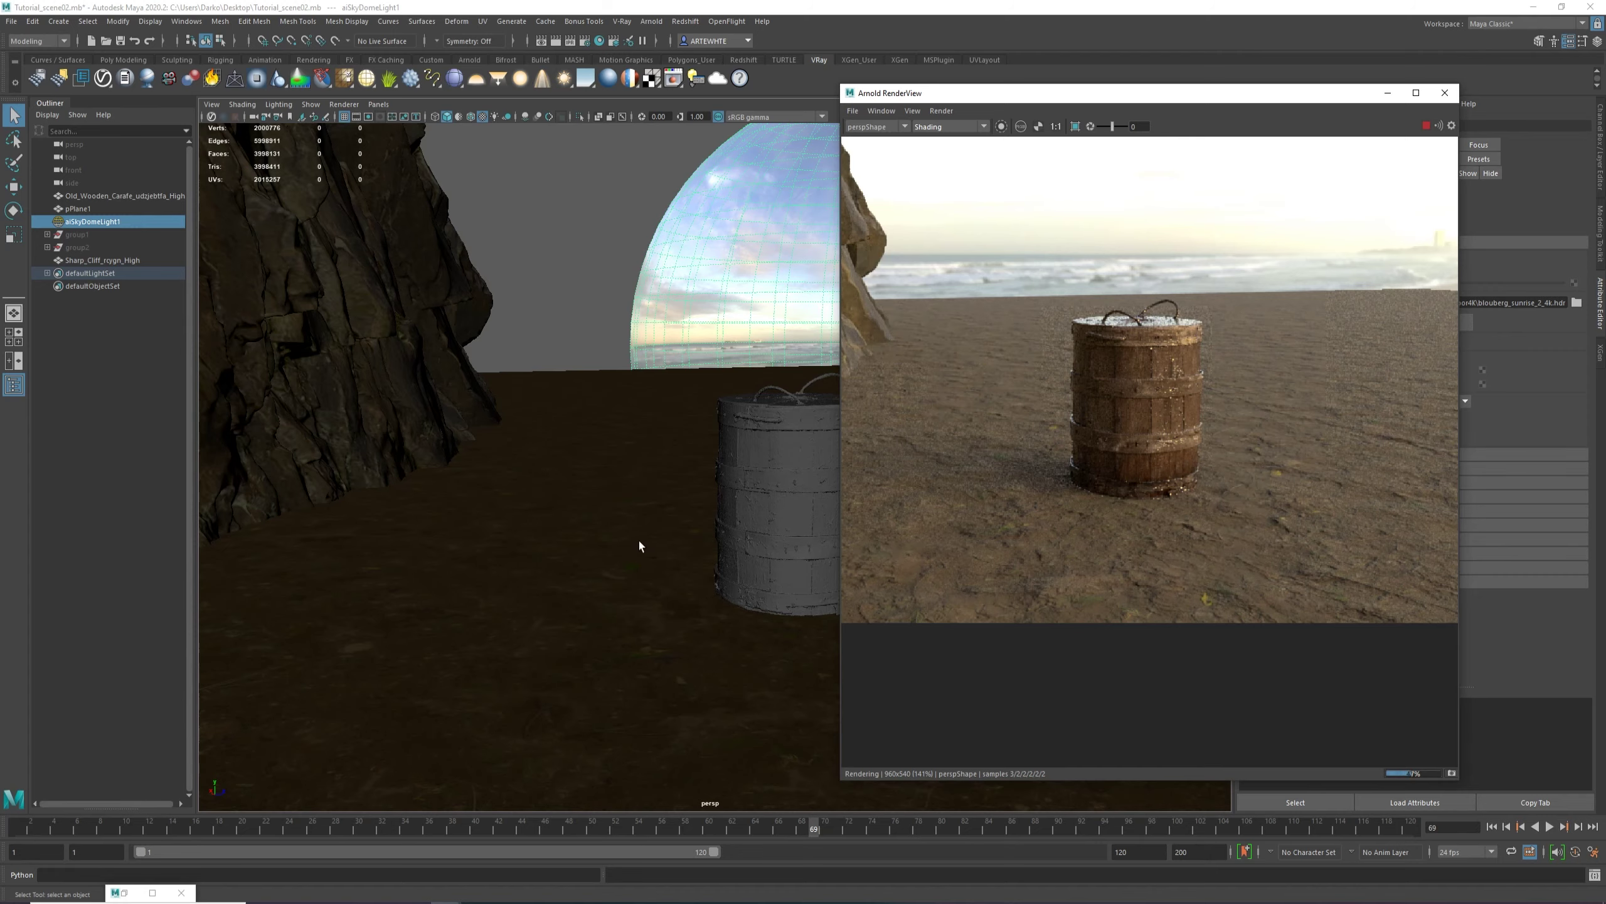
Turn the camera back toward the cliff and examine the barrel, rock and ground closely in the live render.
alt+drag(640, 546, 512, 574)
alt+middle_drag(513, 574, 760, 566)
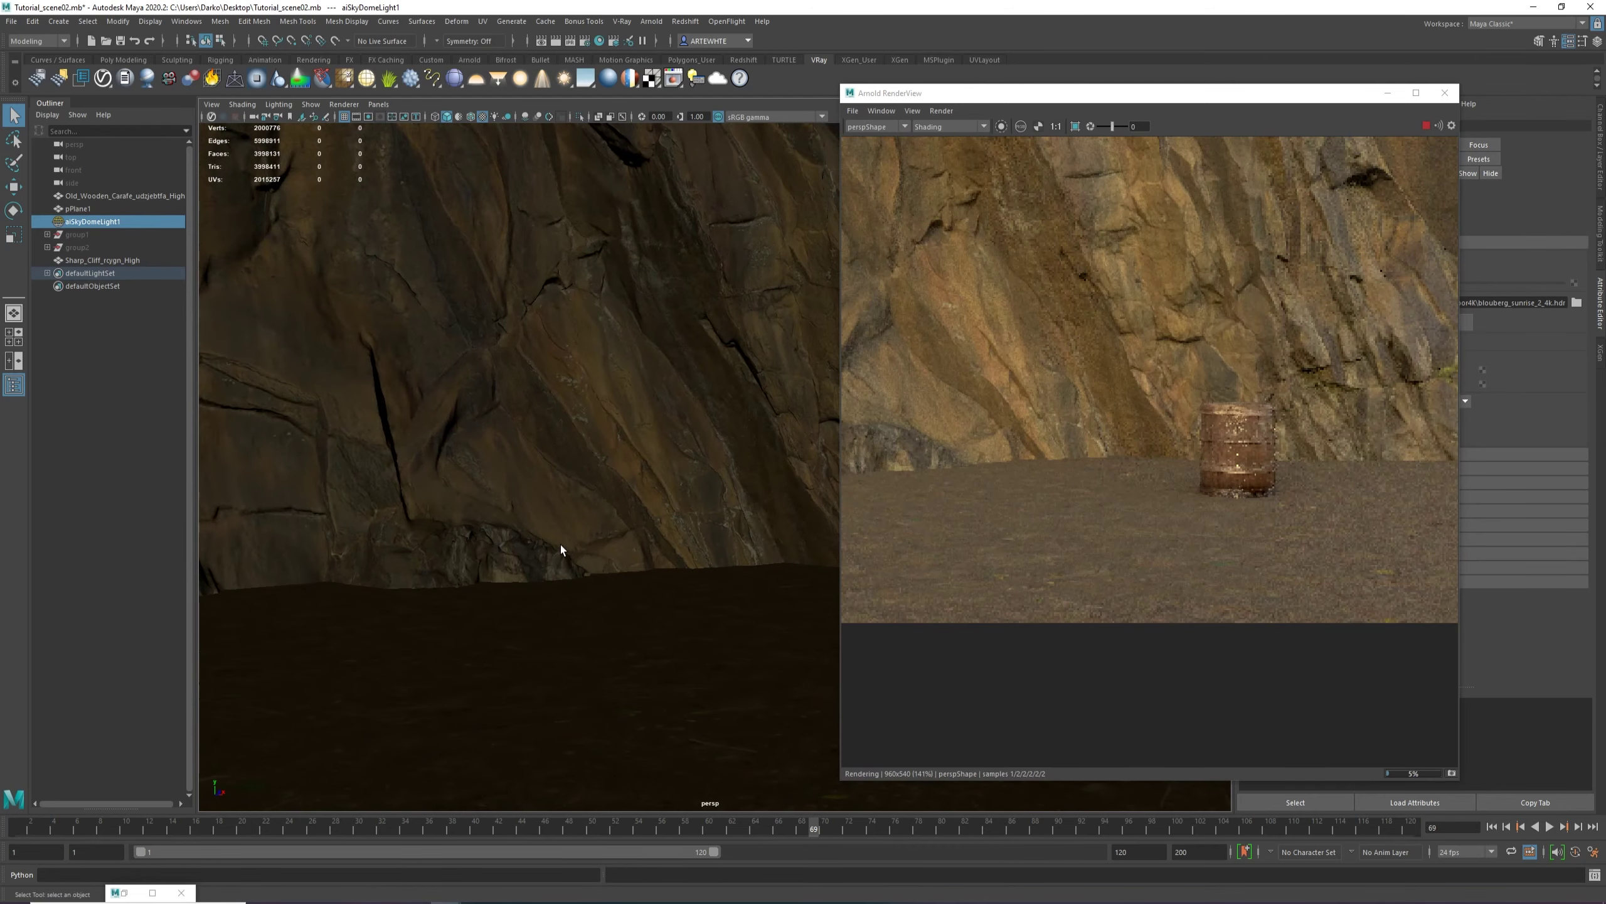
alt+middle_drag(561, 549, 234, 520)
alt+right_drag(563, 611, 684, 671)
alt+middle_drag(493, 570, 778, 531)
scroll(1011, 382, down, 5)
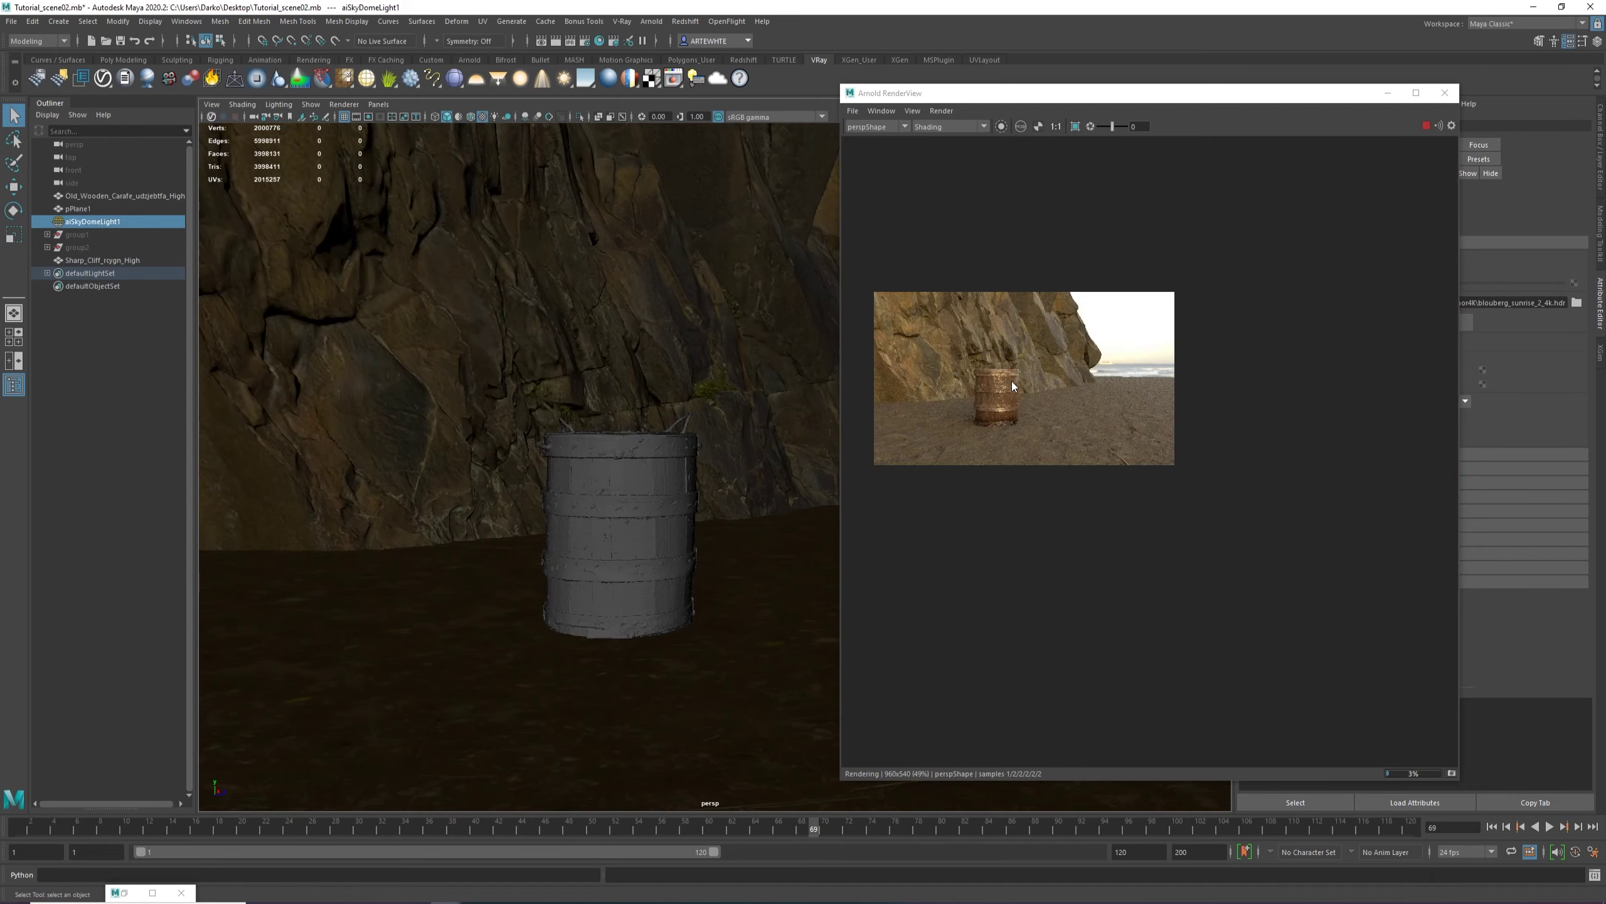
scroll(955, 382, up, 7)
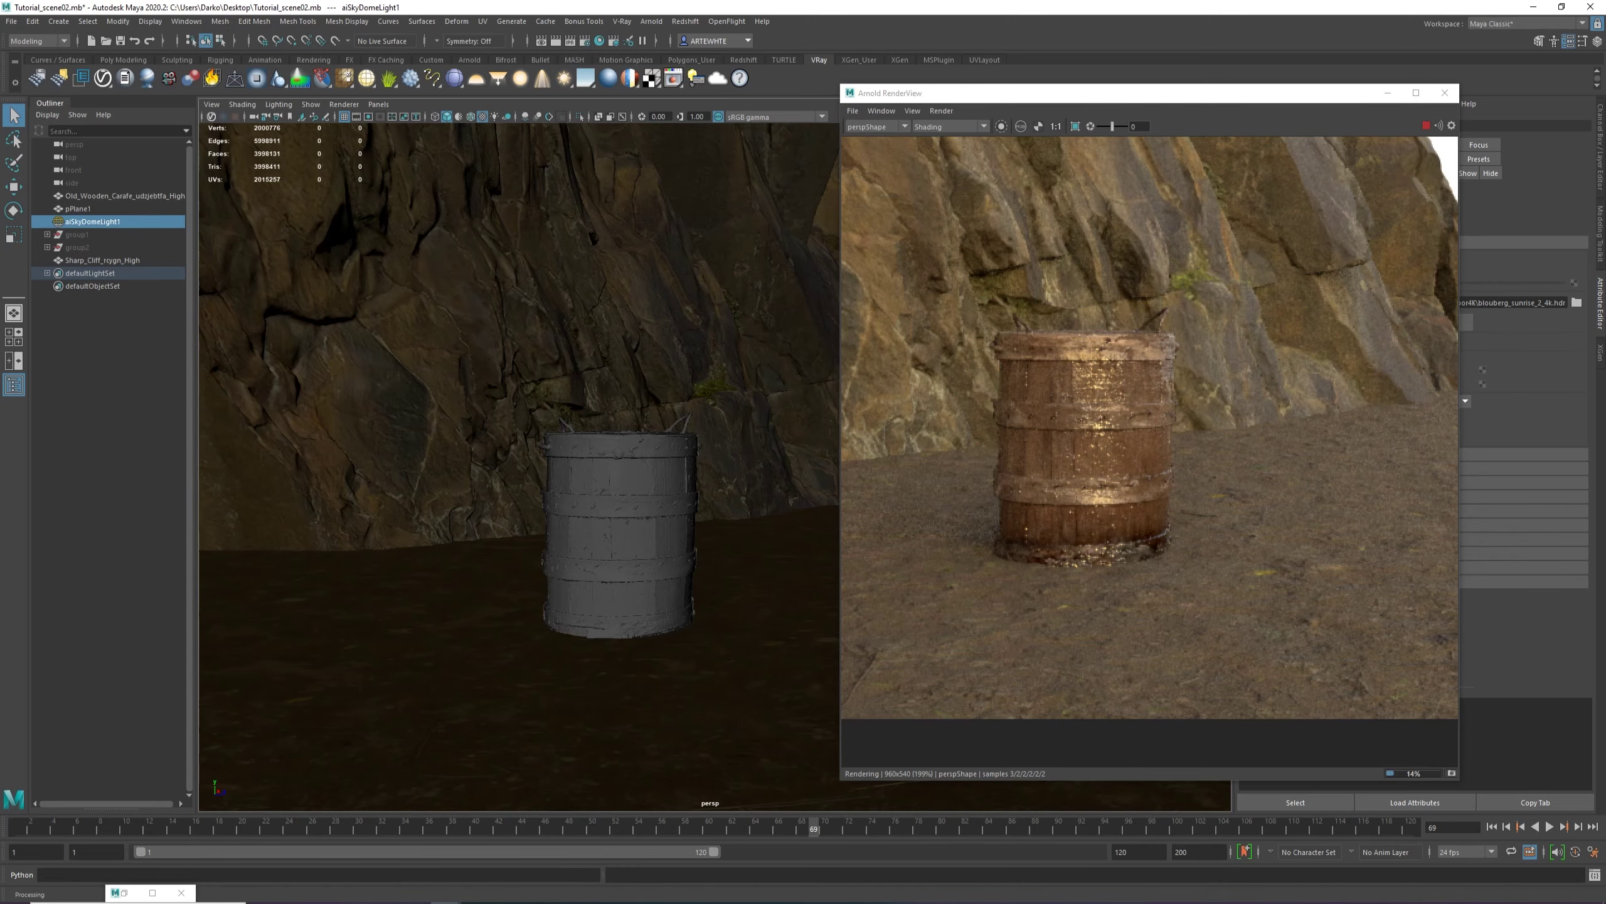
Graph the wooden barrel's material network in a new Hypershade tab.
click(620, 486)
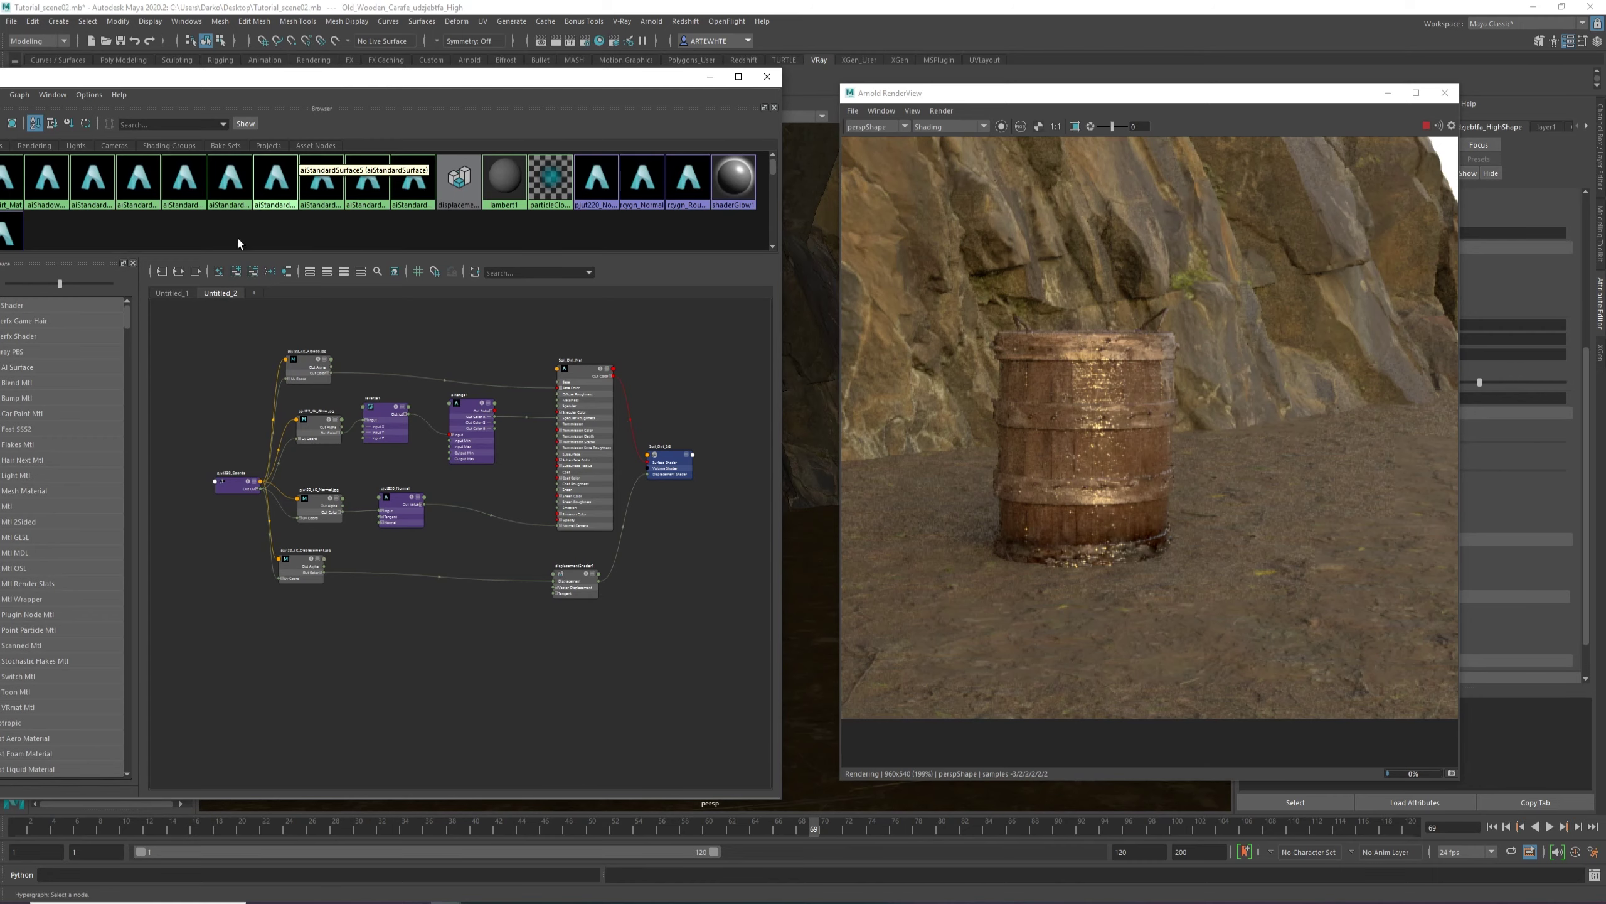
scroll(577, 440, down, 3)
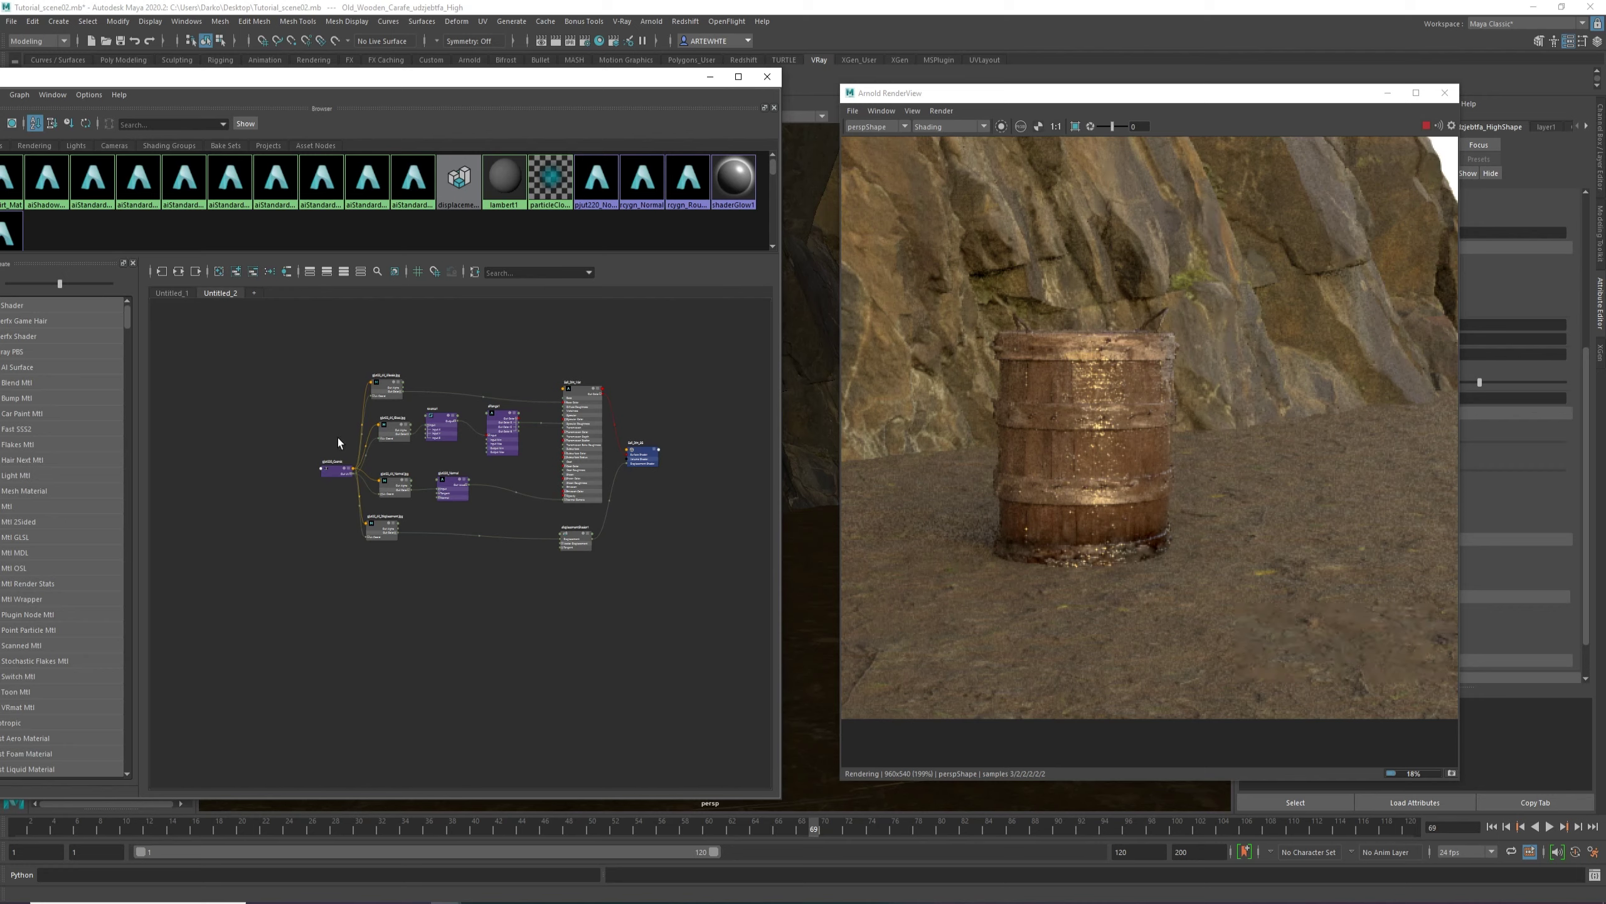
click(253, 293)
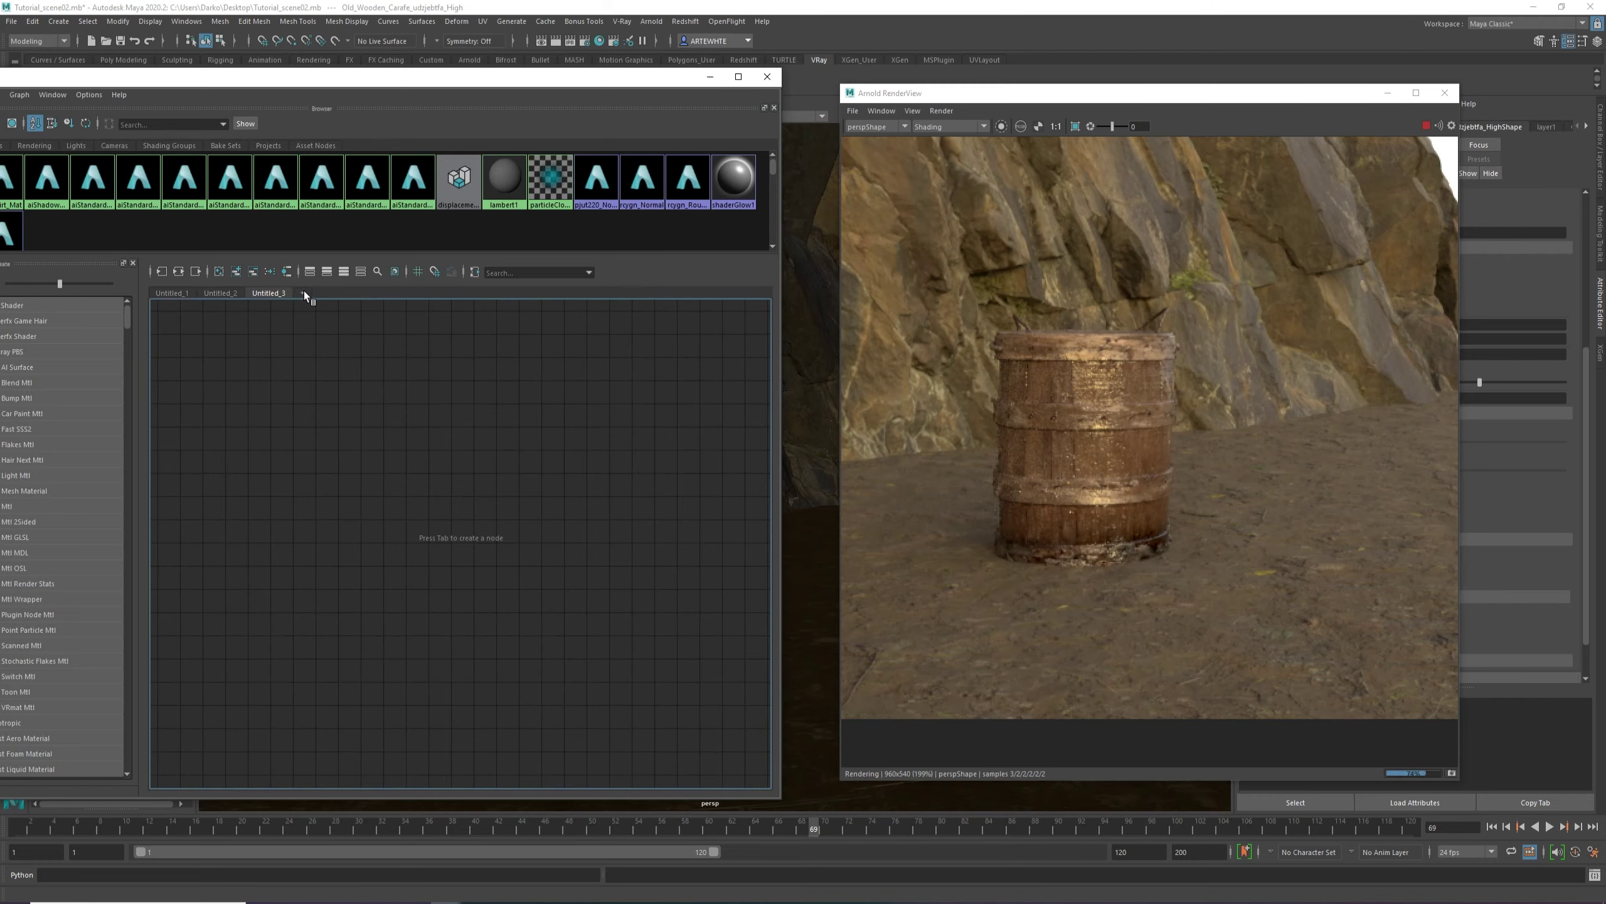
click(287, 271)
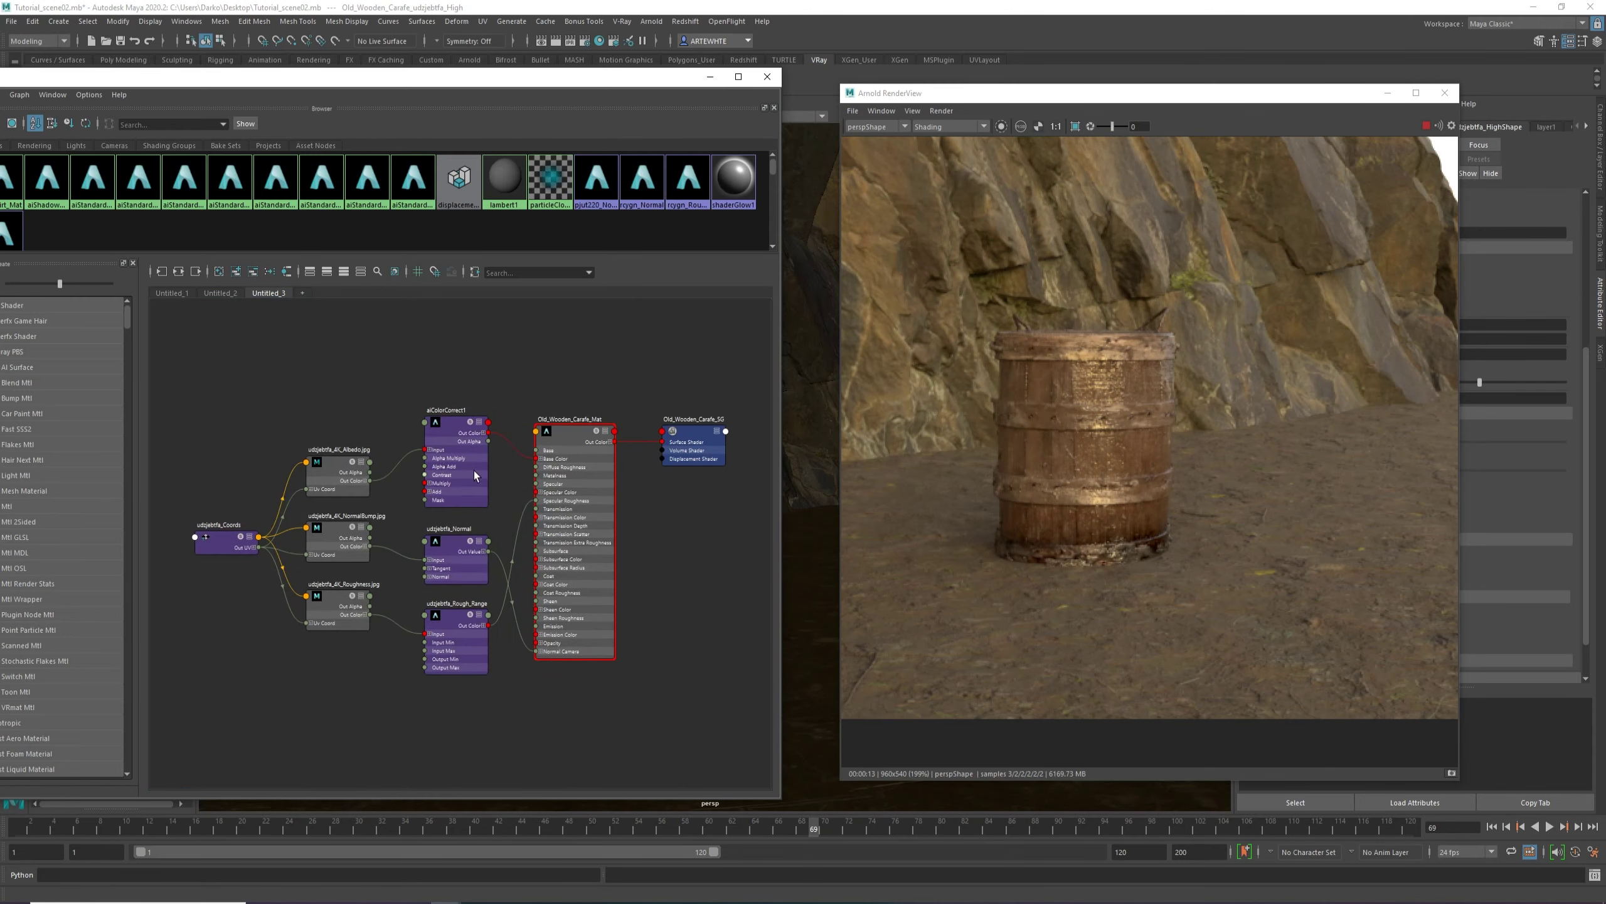
Spread out the barrel's material nodes so the albedo, roughness and normal branches sit in separate rows.
alt+middle_drag(545, 676, 572, 615)
drag(495, 514, 487, 688)
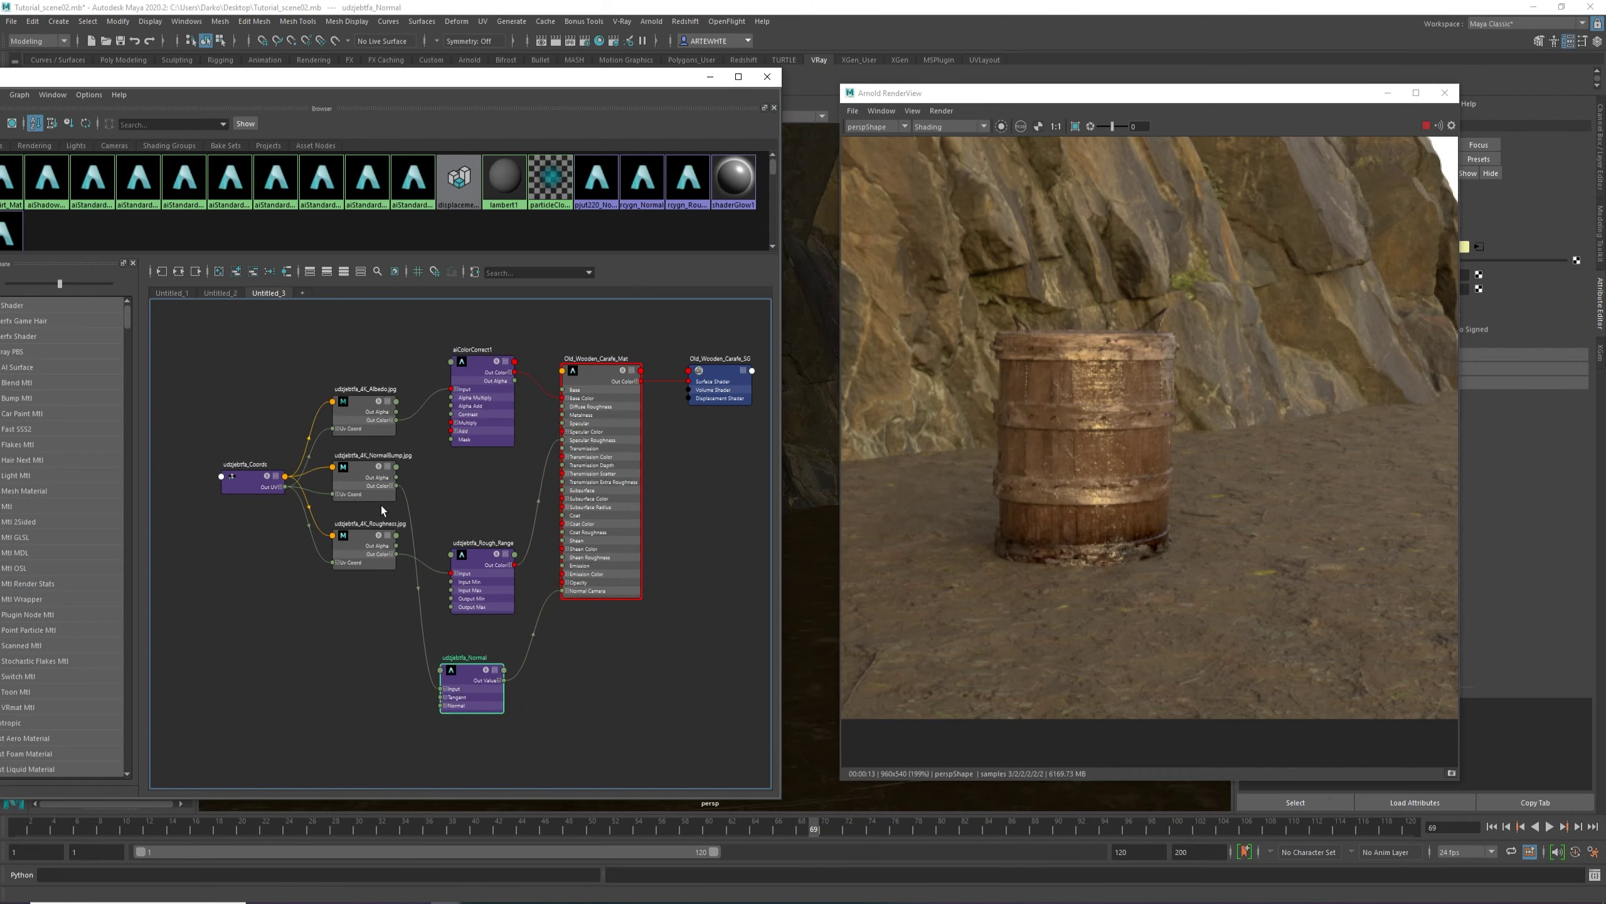
drag(370, 491, 385, 700)
drag(492, 425, 490, 397)
drag(372, 415, 341, 392)
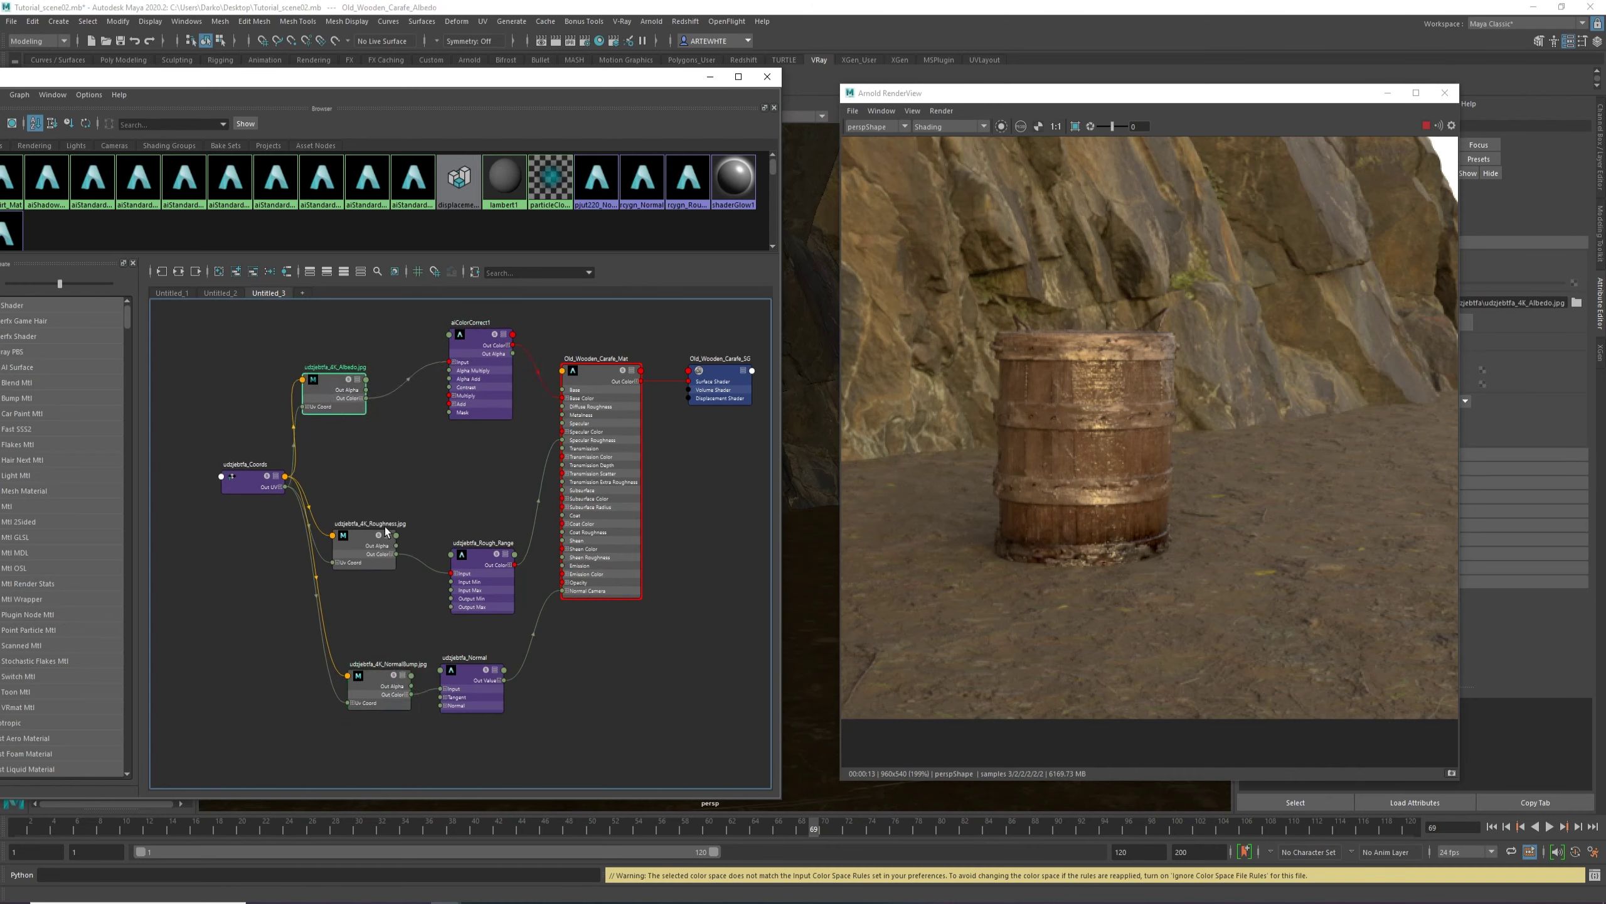
drag(386, 532, 368, 498)
drag(487, 557, 461, 485)
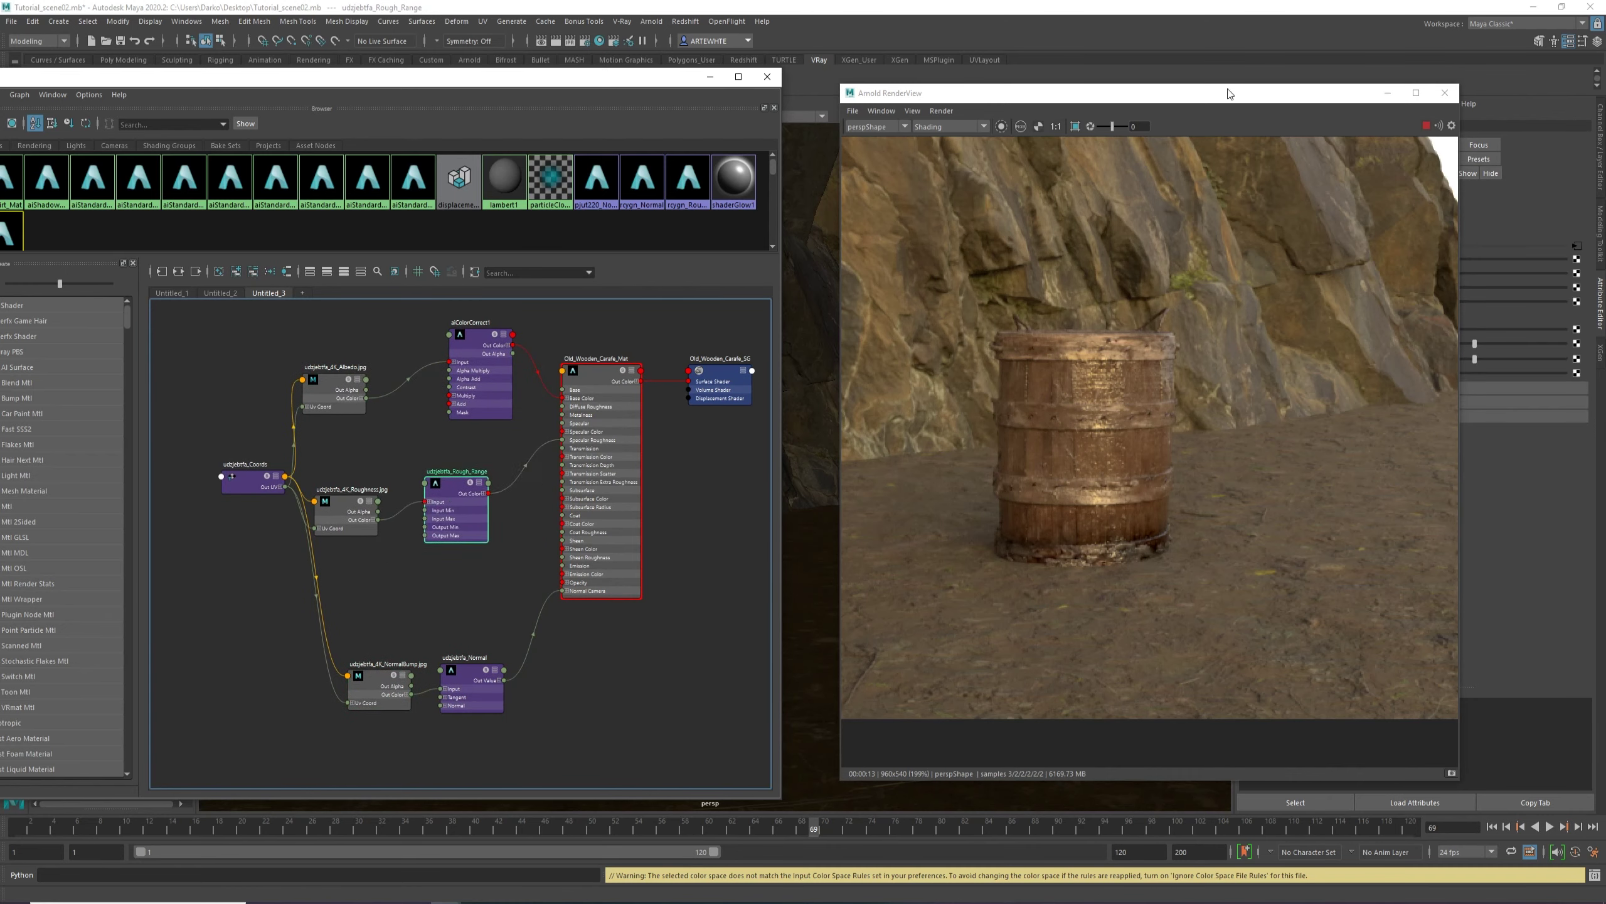
Limit the live render to a region around the barrel and set its roughness range node's Input Min to 0.662.
drag(1229, 93, 858, 88)
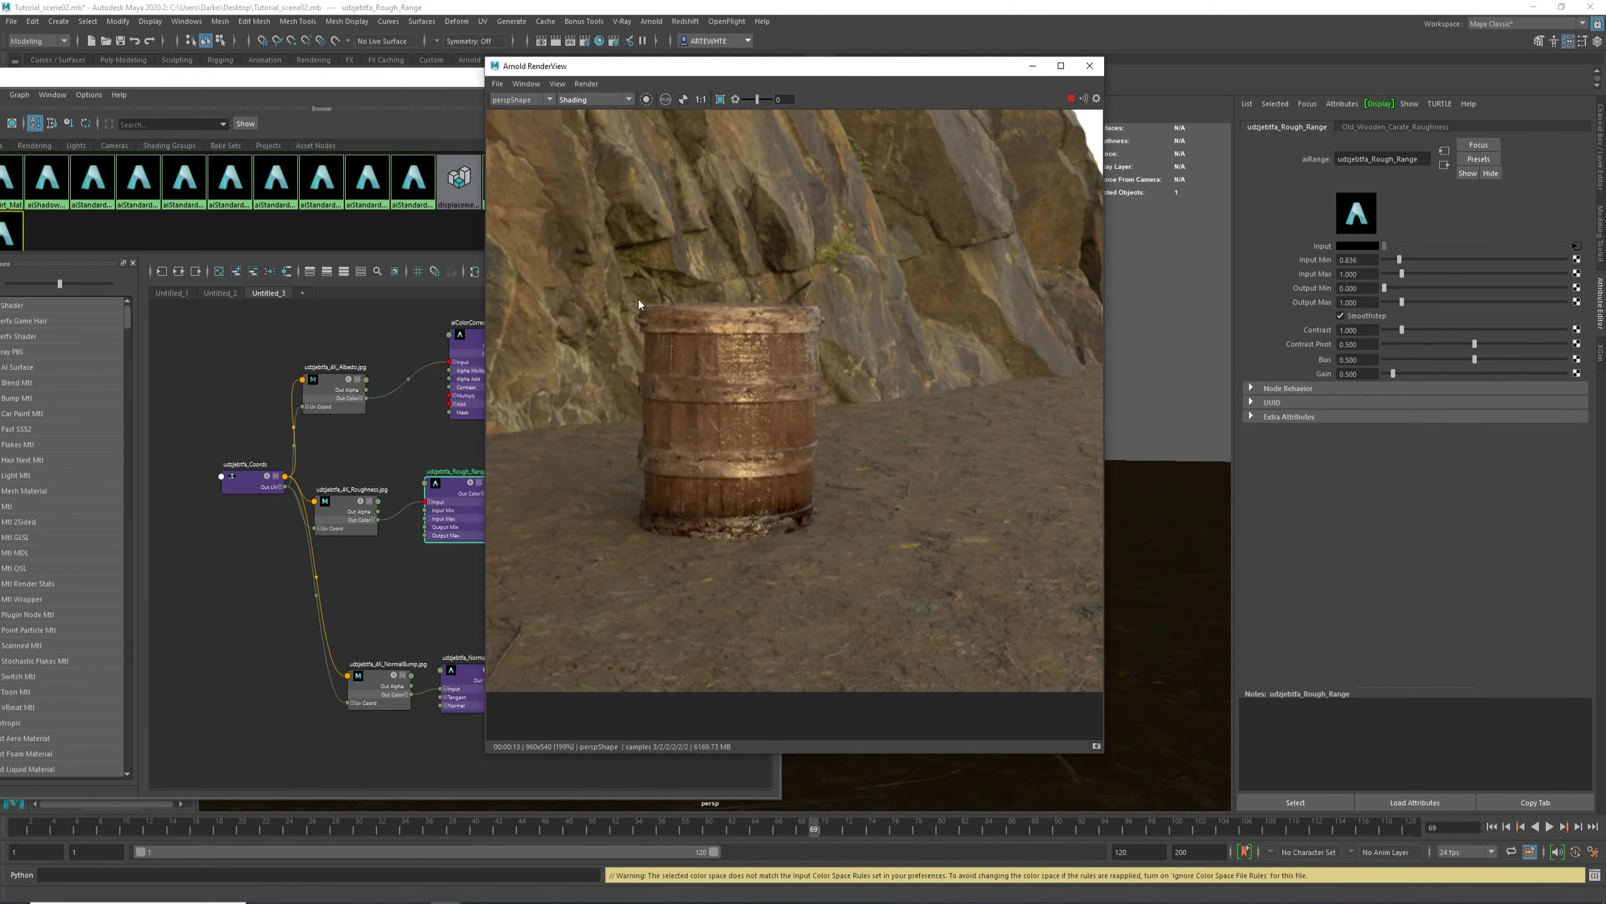
drag(624, 276, 827, 558)
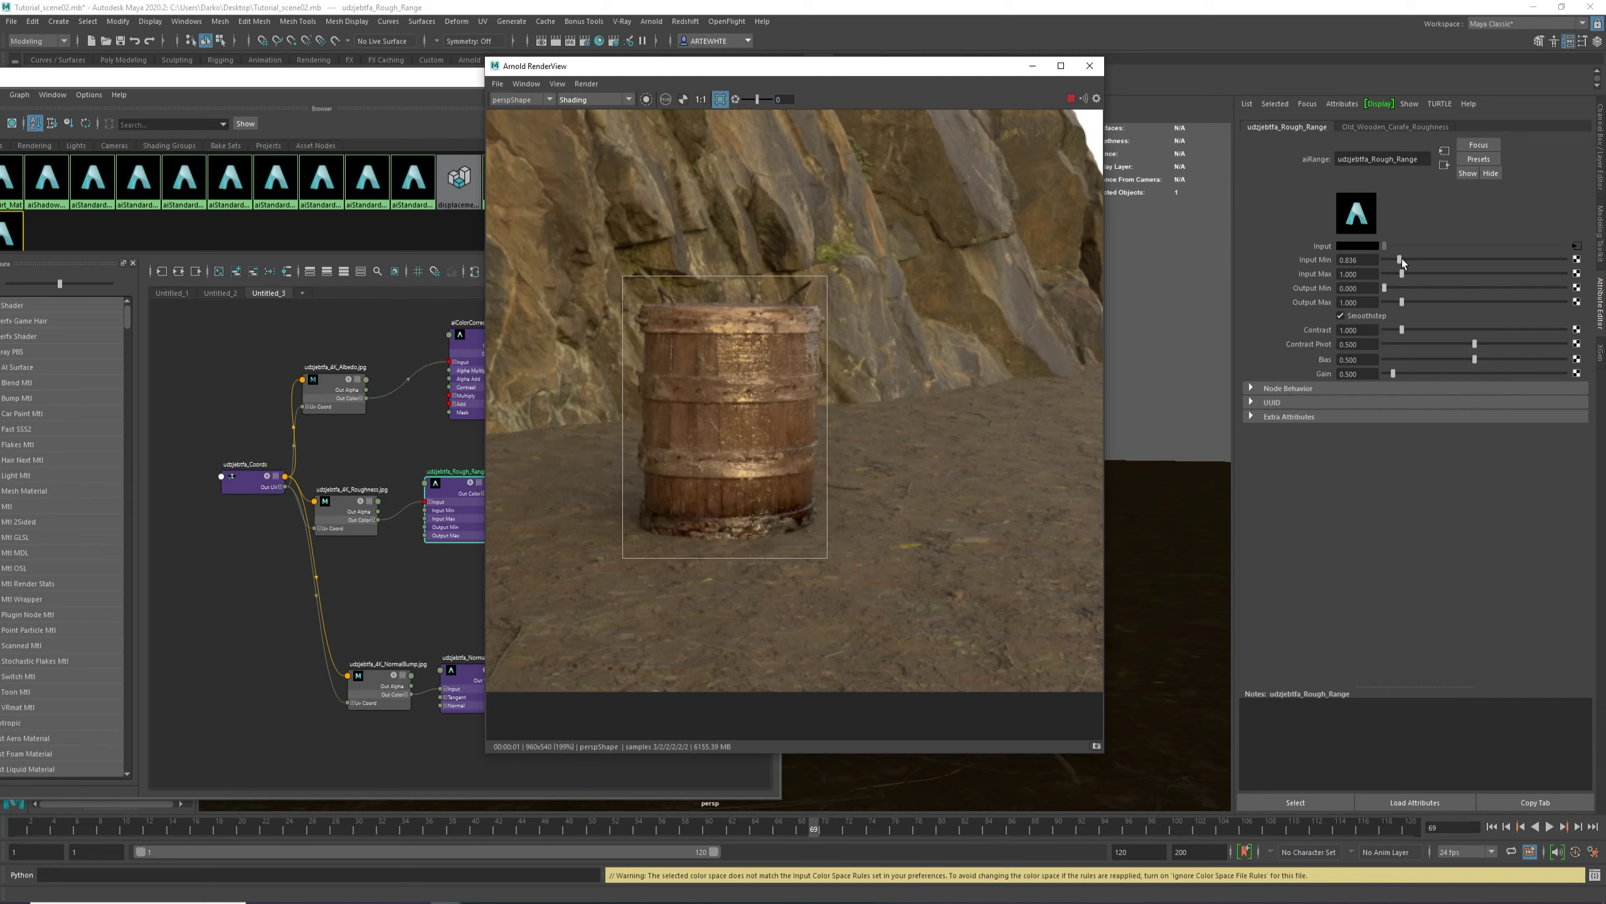
drag(1401, 259, 1395, 259)
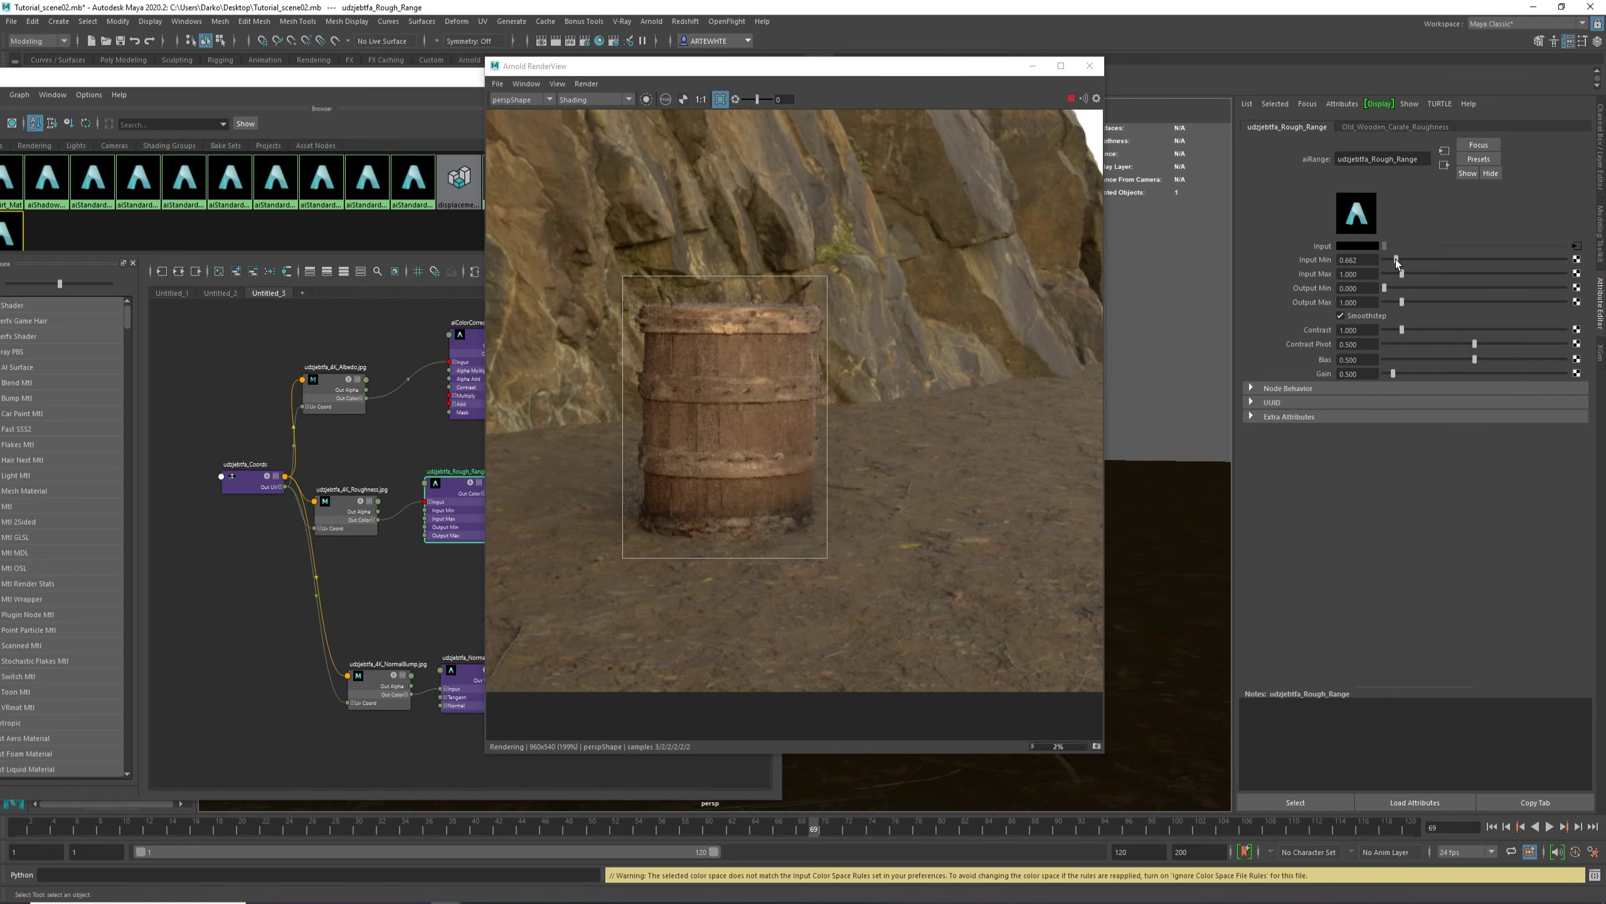
scroll(733, 402, down, 2)
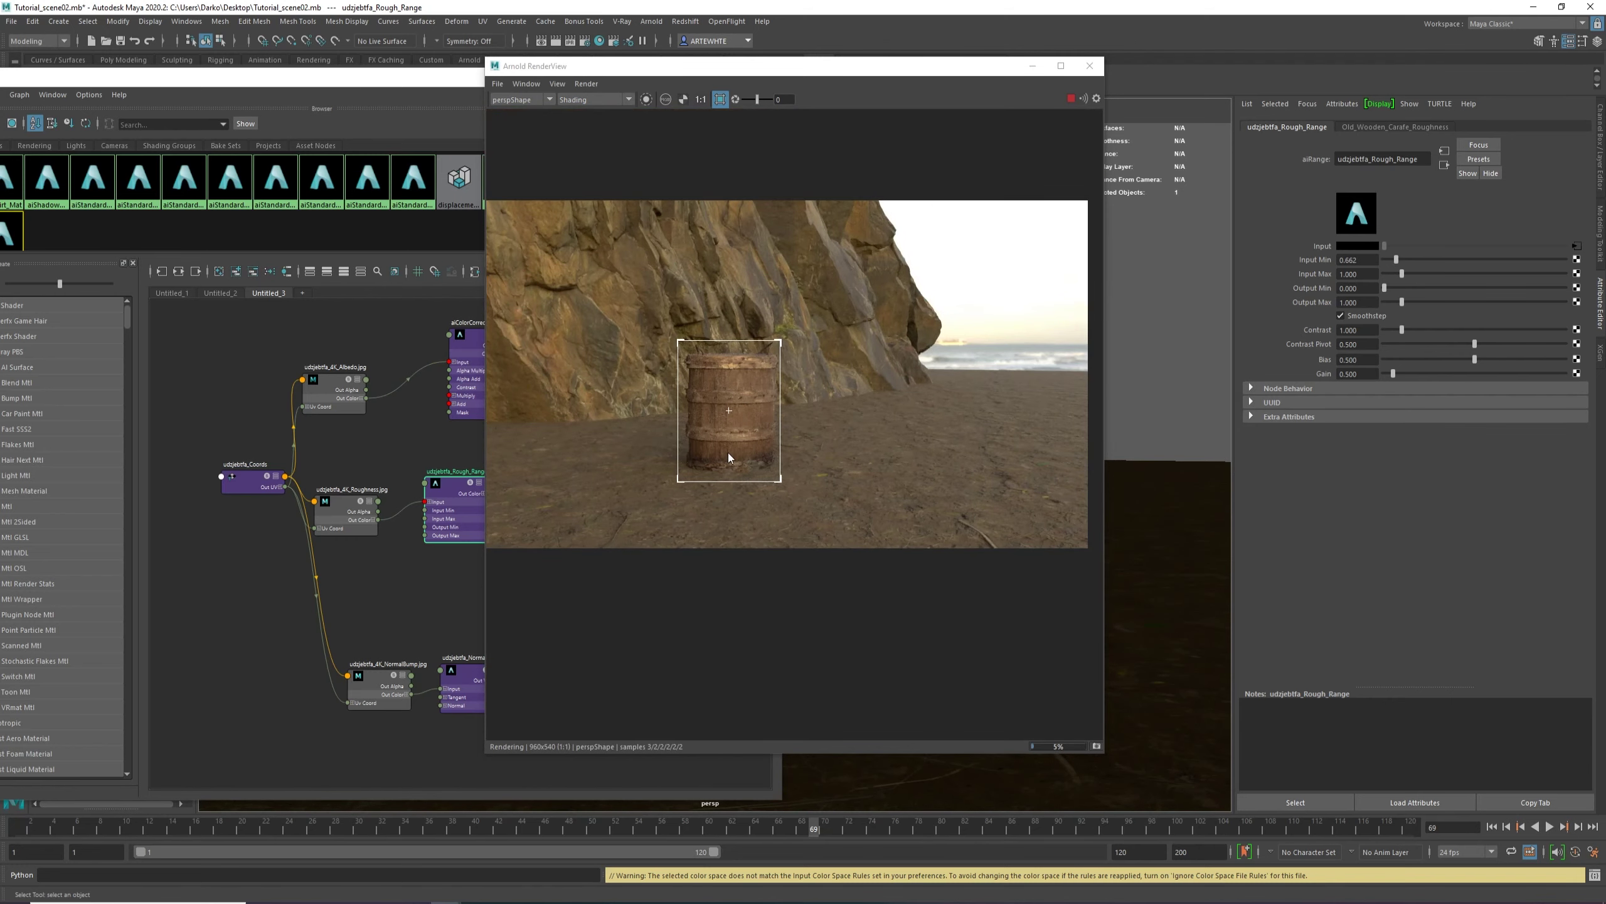
scroll(728, 452, up, 2)
scroll(728, 463, down, 2)
scroll(729, 464, up, 2)
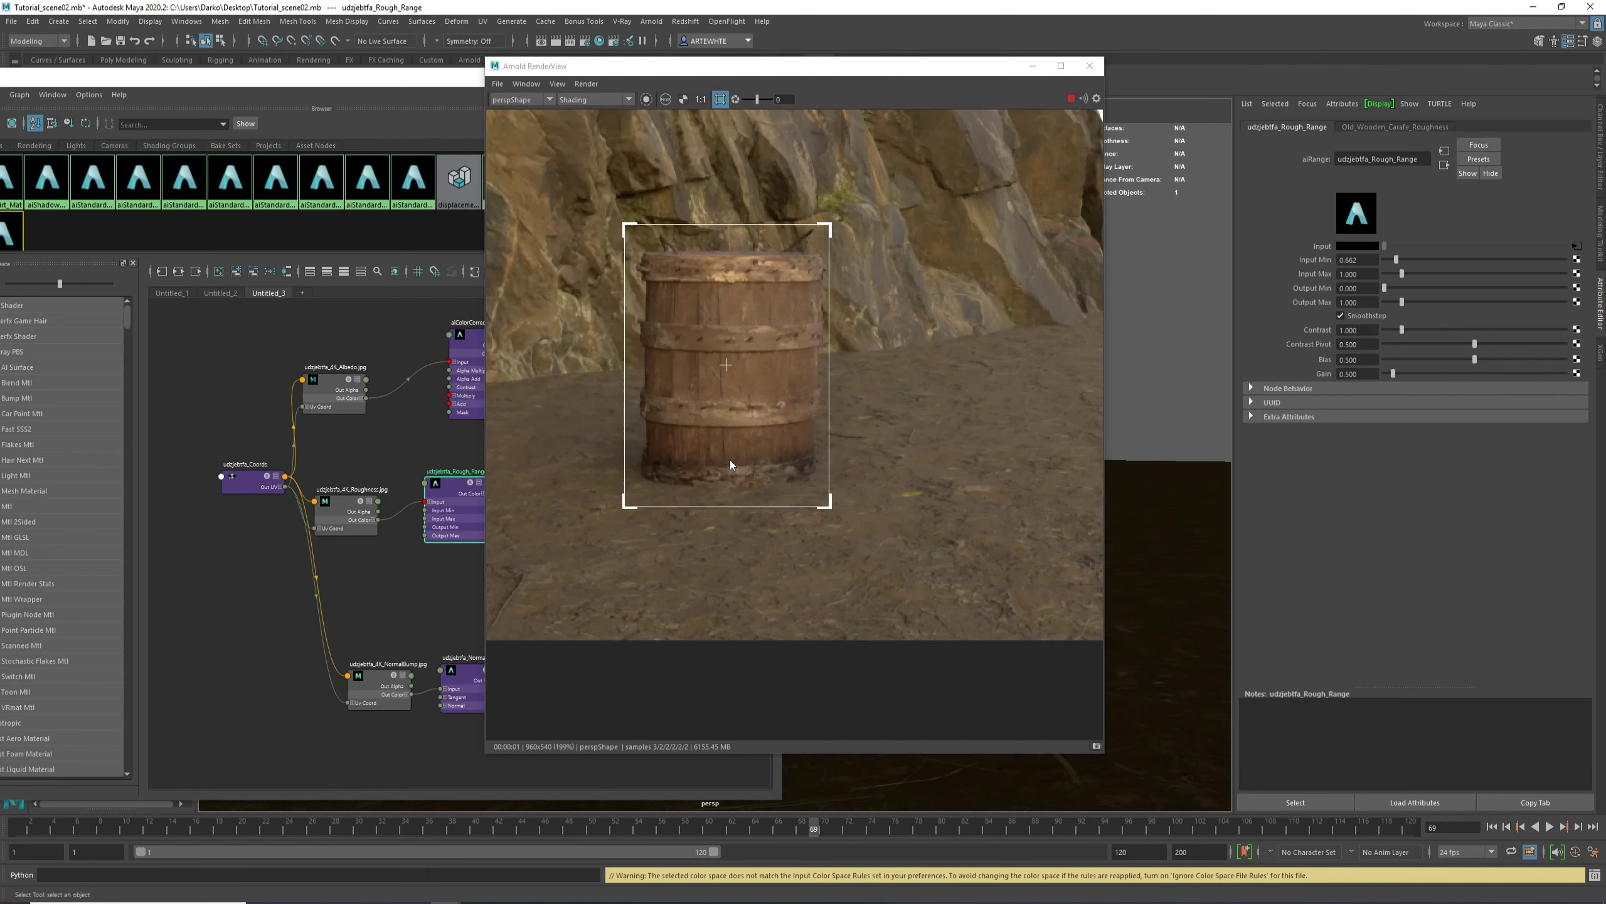
scroll(733, 459, down, 1)
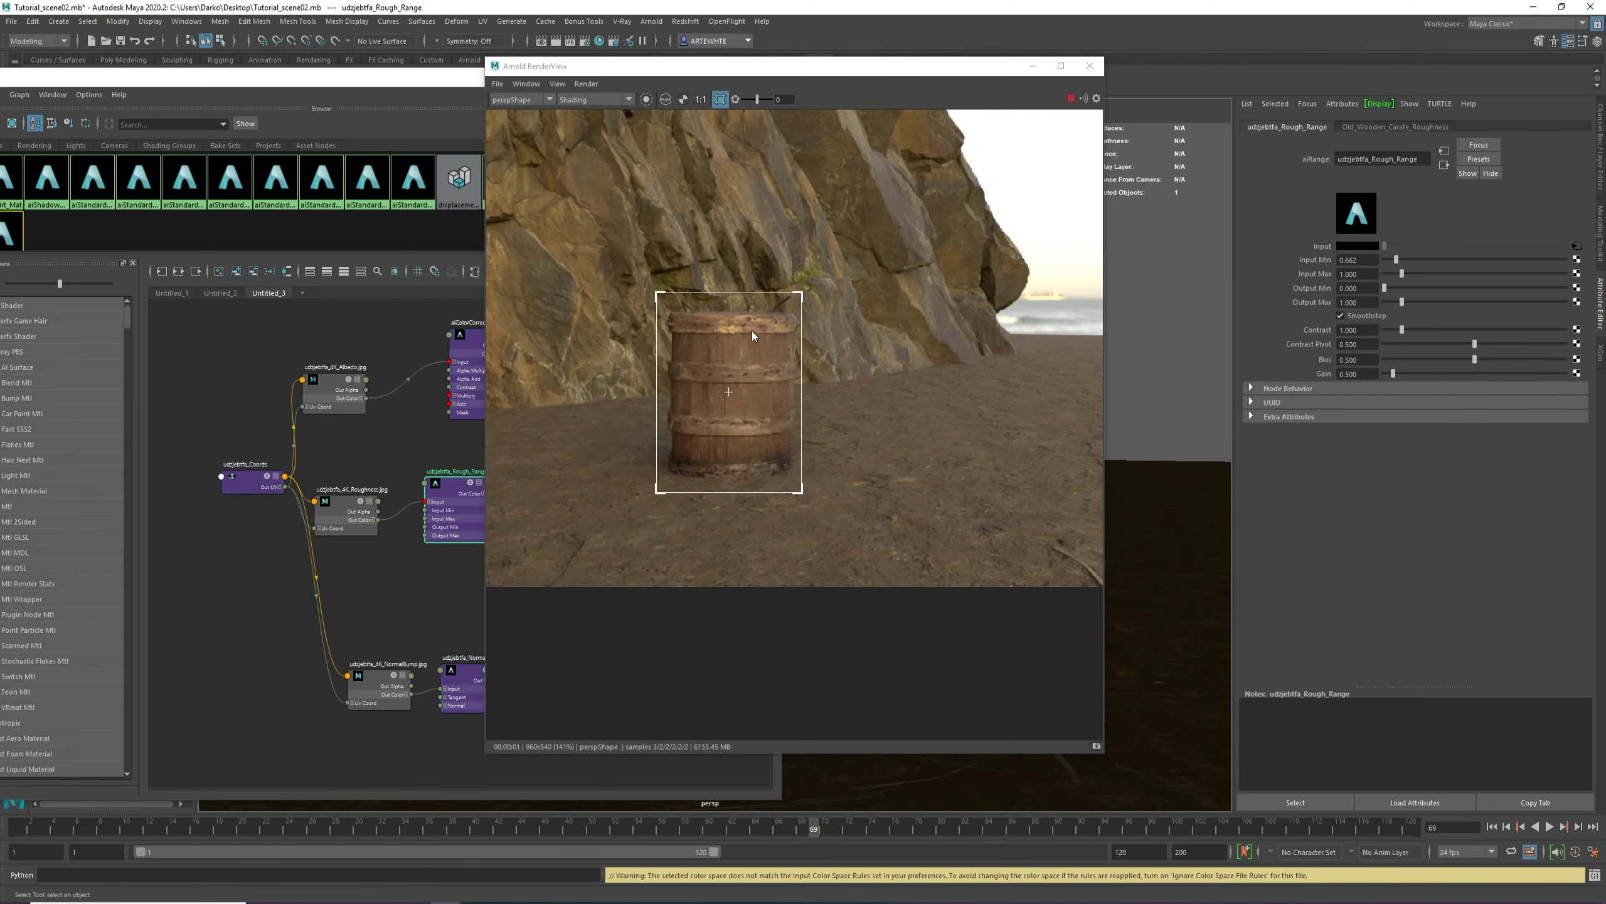
Turn off the render region to render the full frame and minimize the Hypershade.
drag(827, 78, 1279, 89)
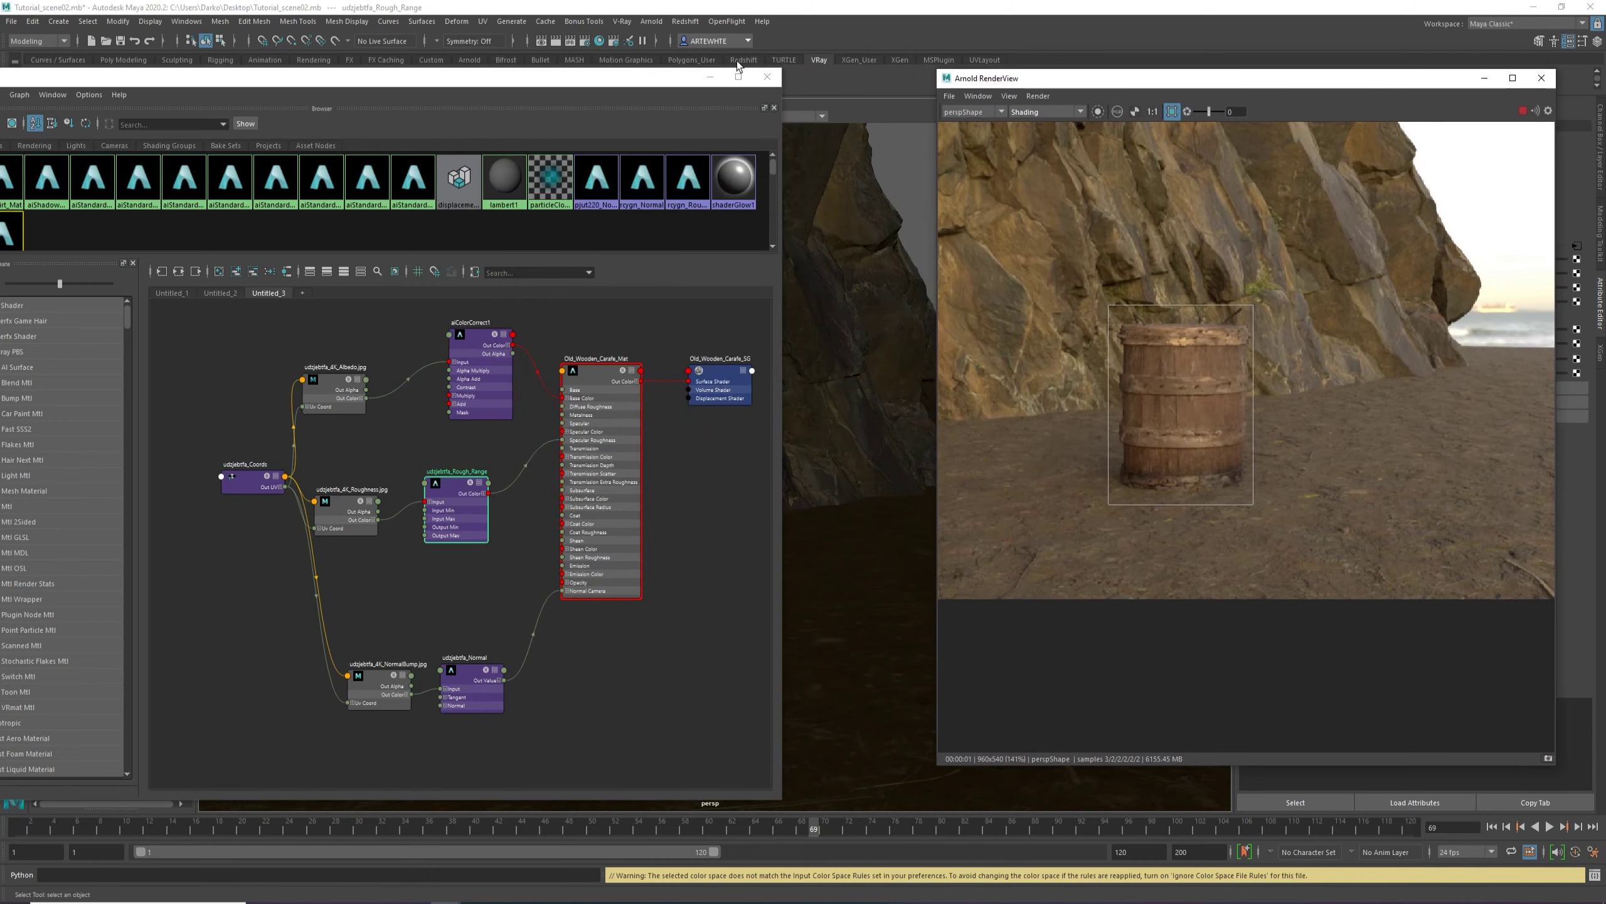
click(1174, 112)
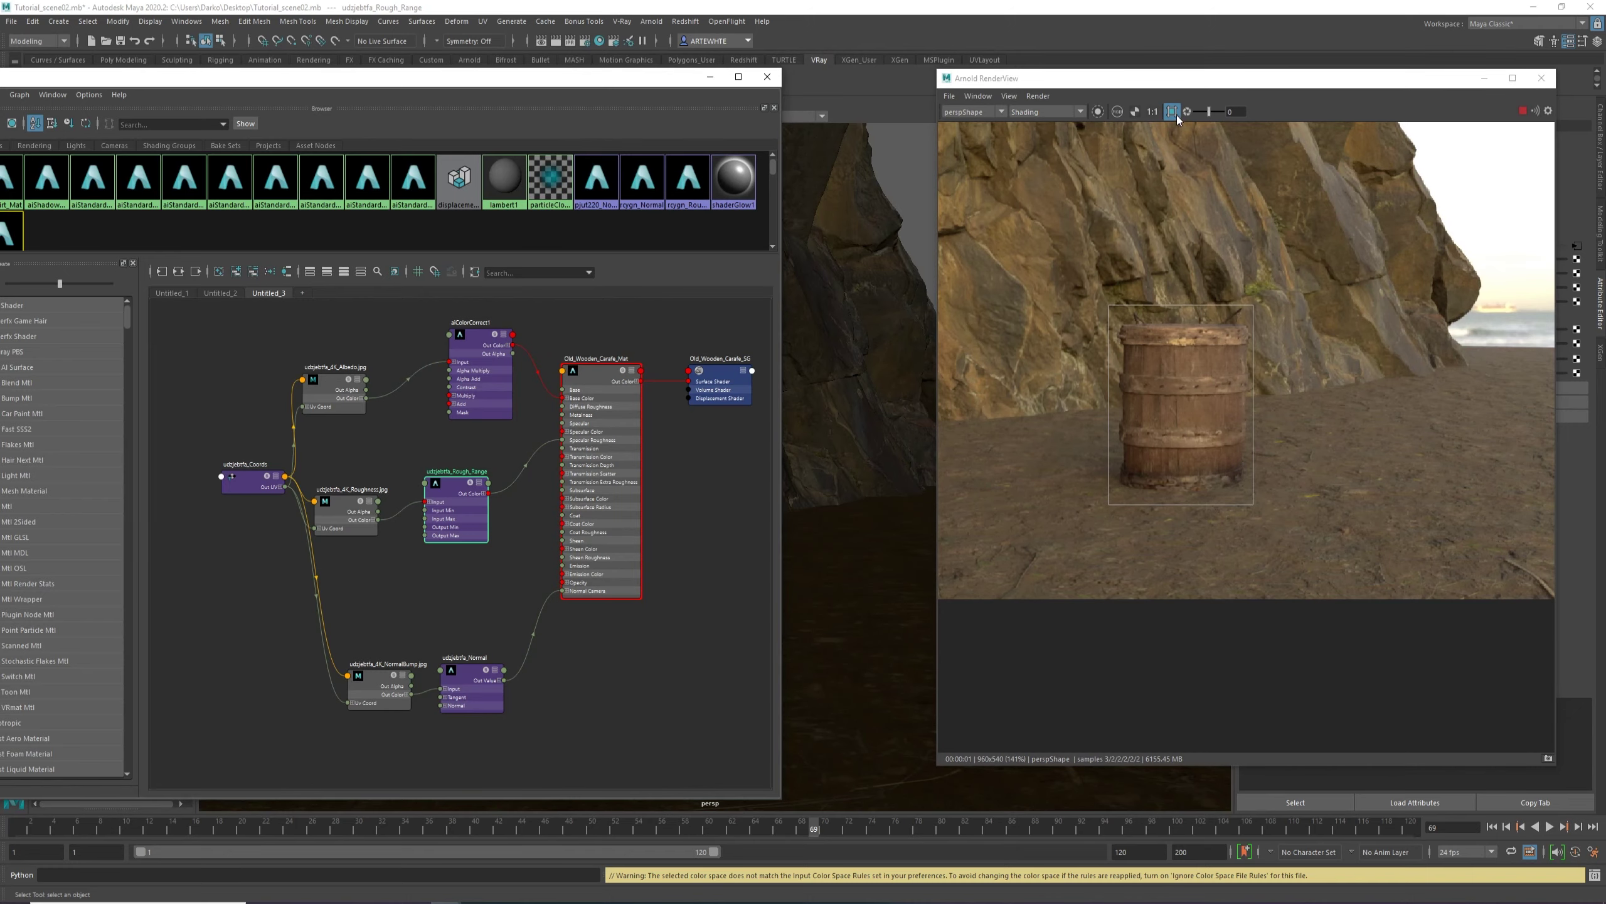
click(710, 77)
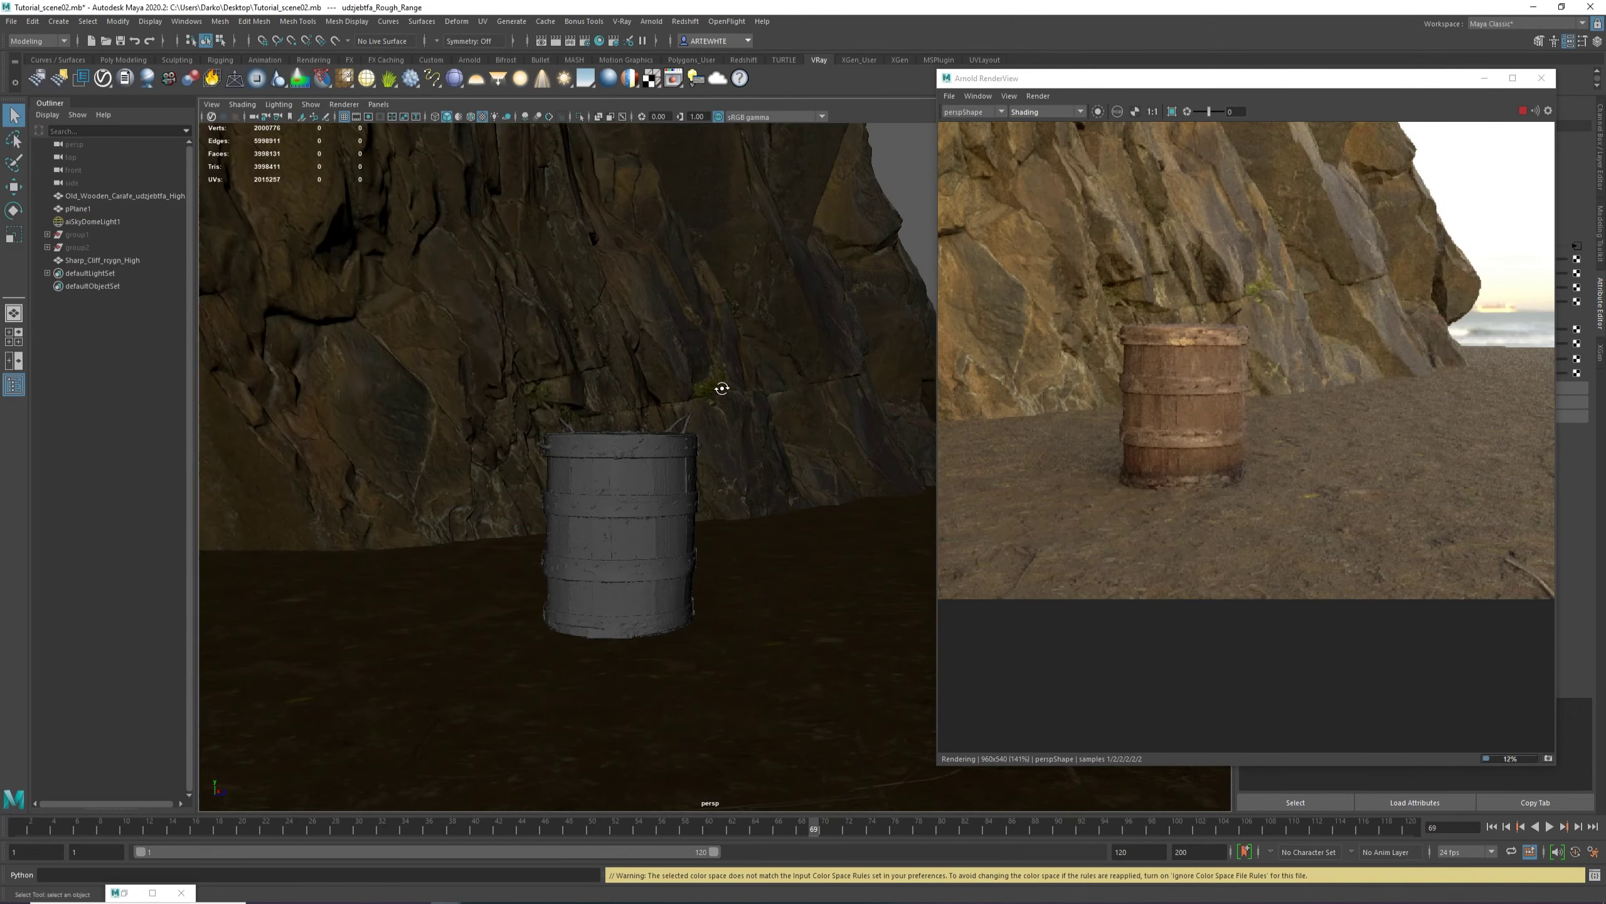
Face the camera toward the sea and rotate the sky dome light to place the sunrise horizon behind the barrel.
alt+drag(721, 384, 677, 316)
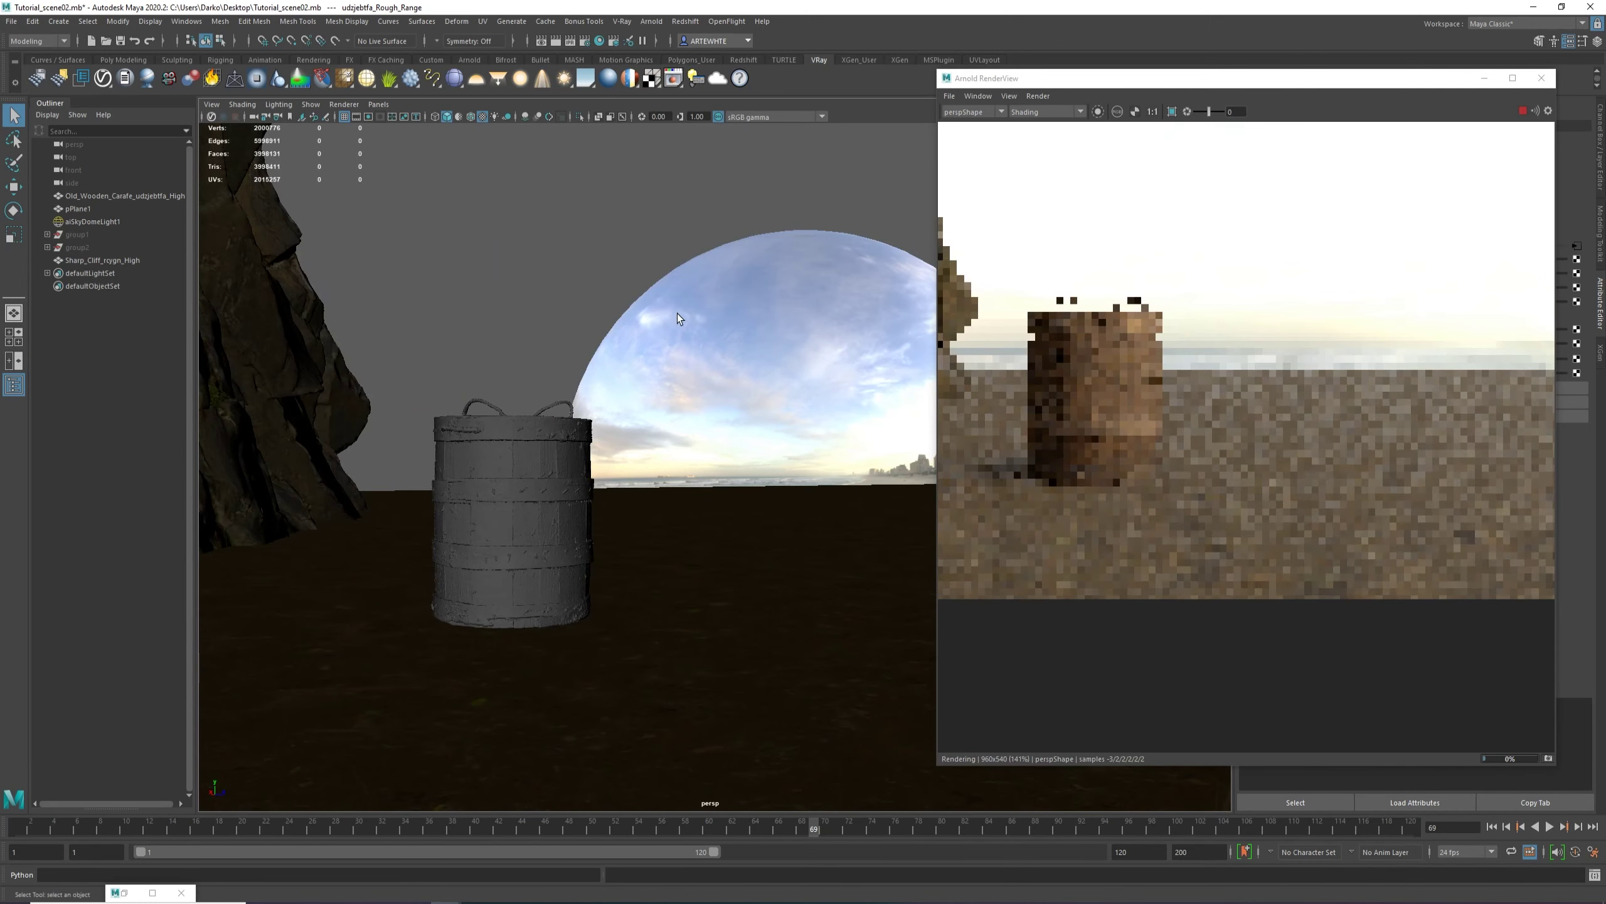
click(733, 343)
key(e)
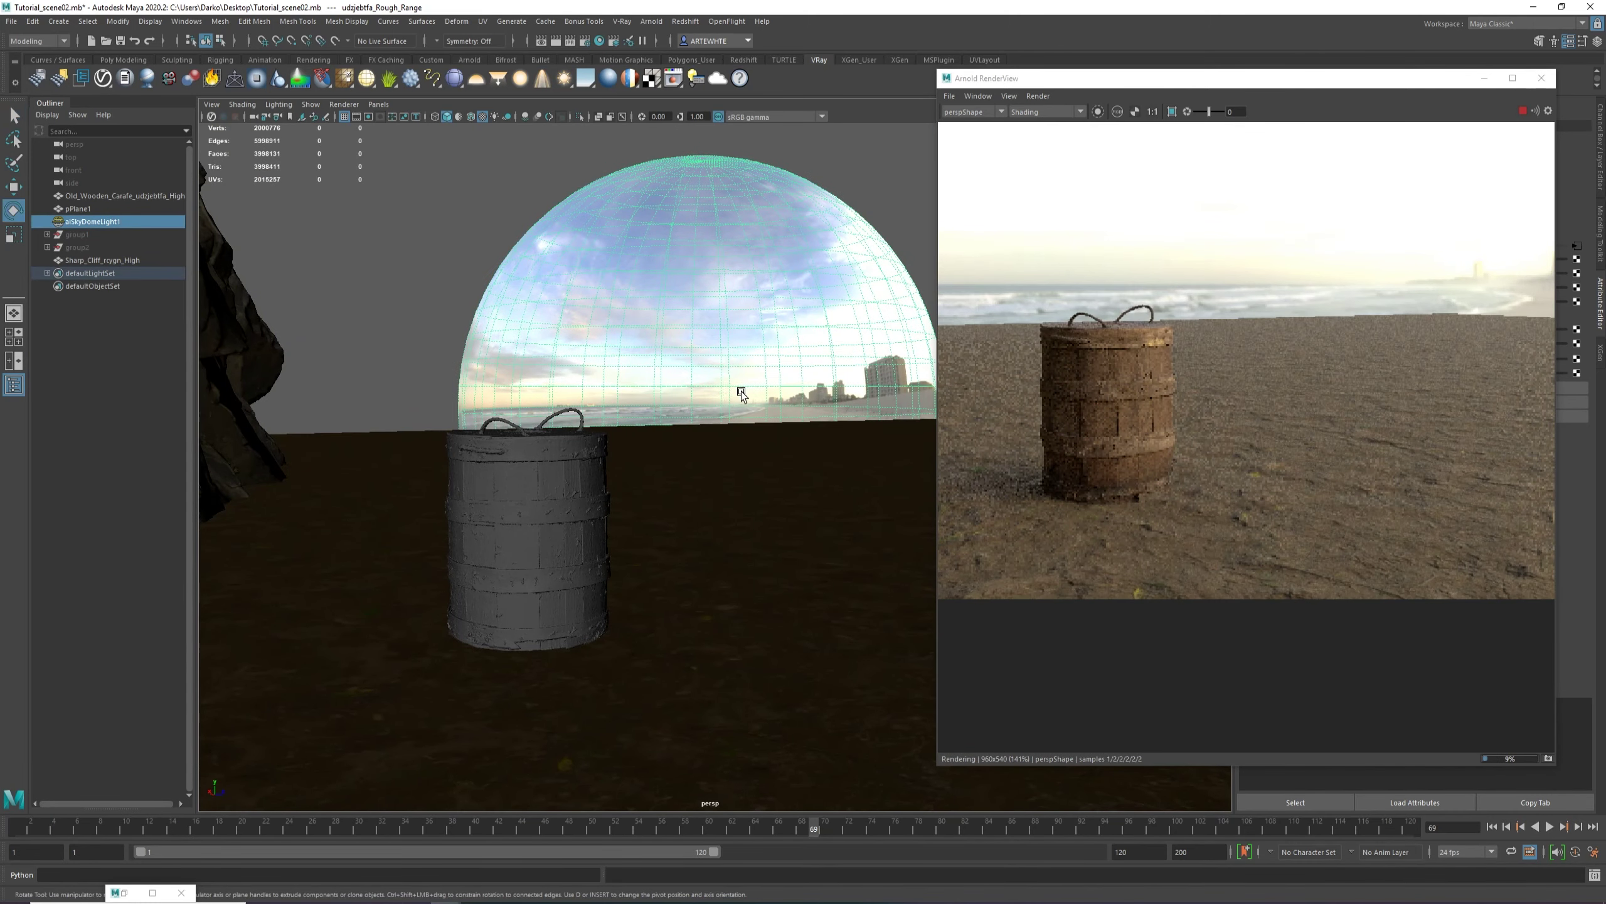
drag(752, 413, 689, 415)
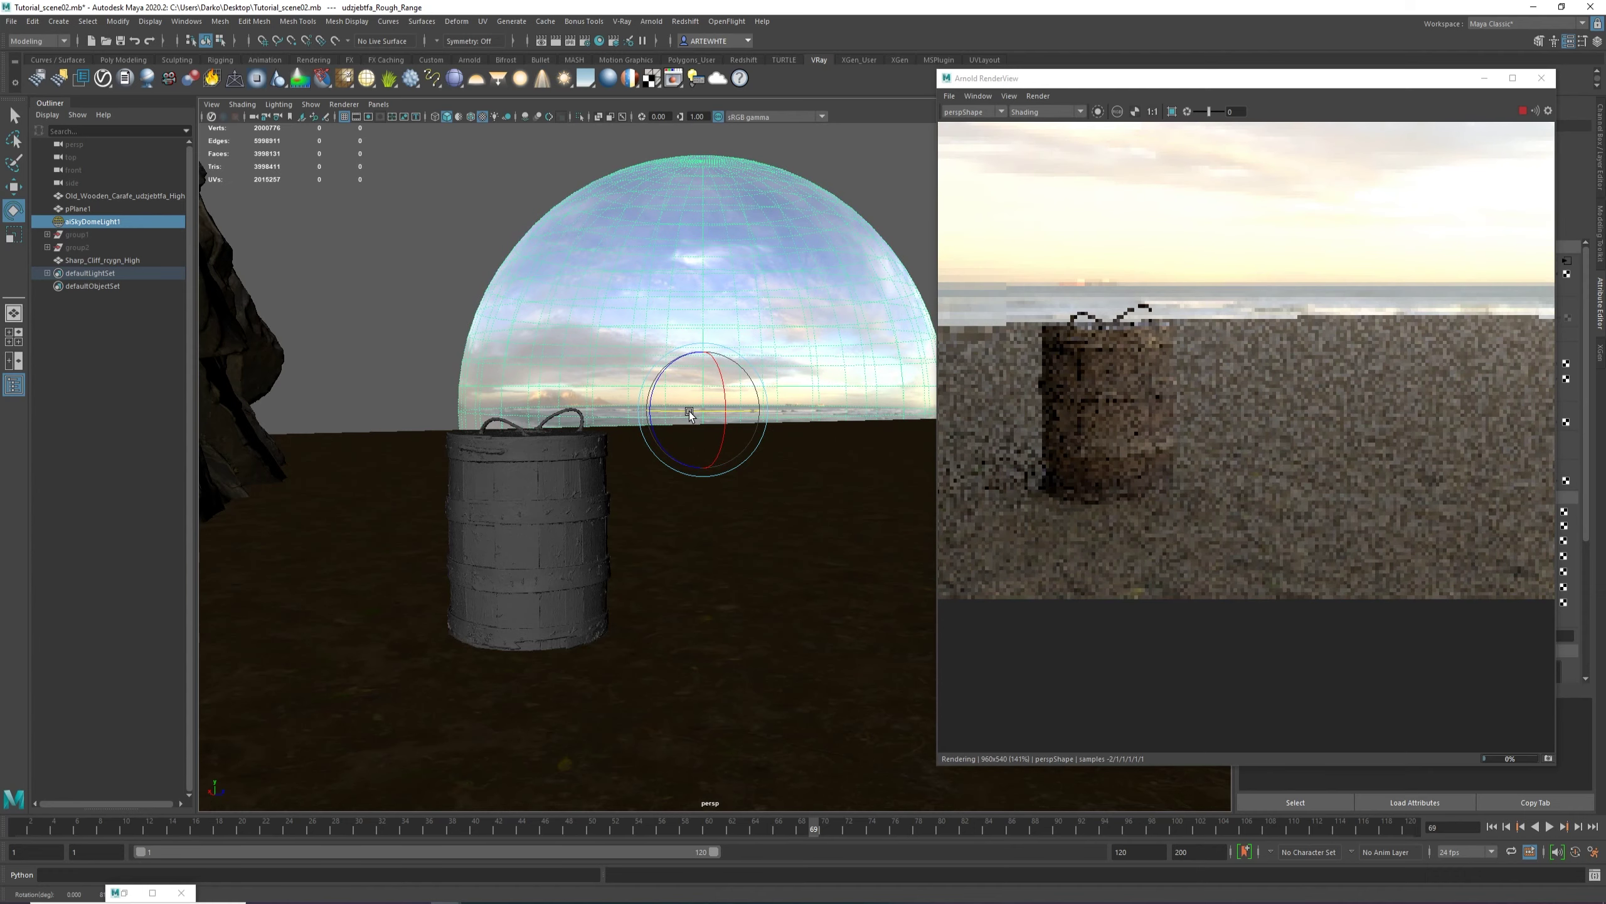
Examine the backlit barrel and ground in the live render, close up and at full frame.
scroll(1125, 382, down, 3)
scroll(1117, 384, up, 4)
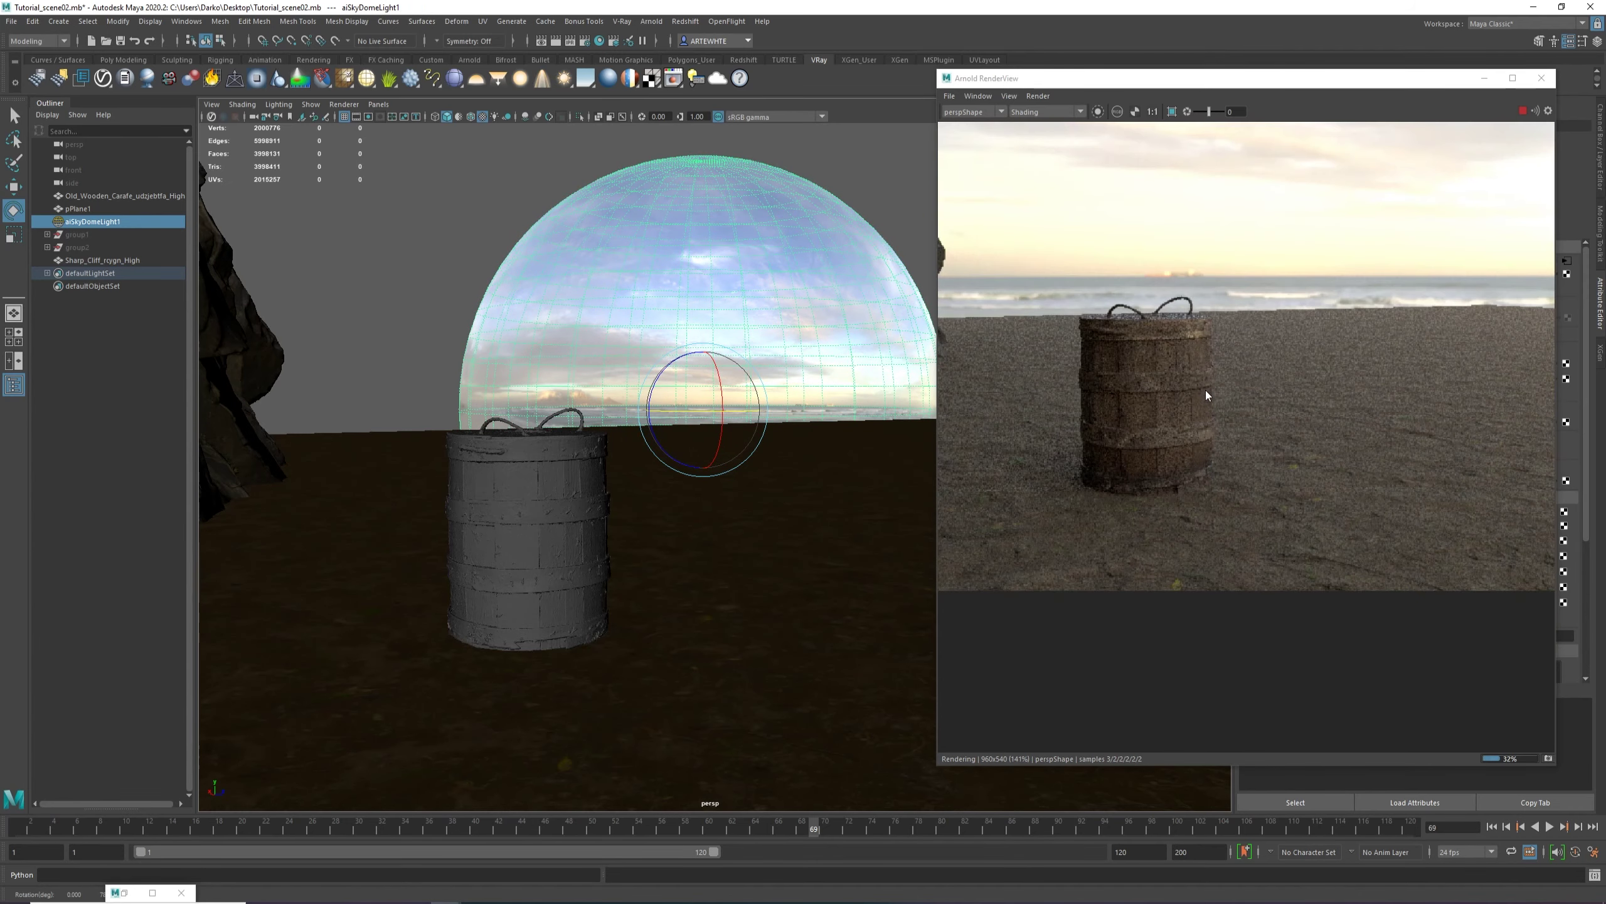
scroll(1205, 389, down, 2)
scroll(1141, 348, up, 2)
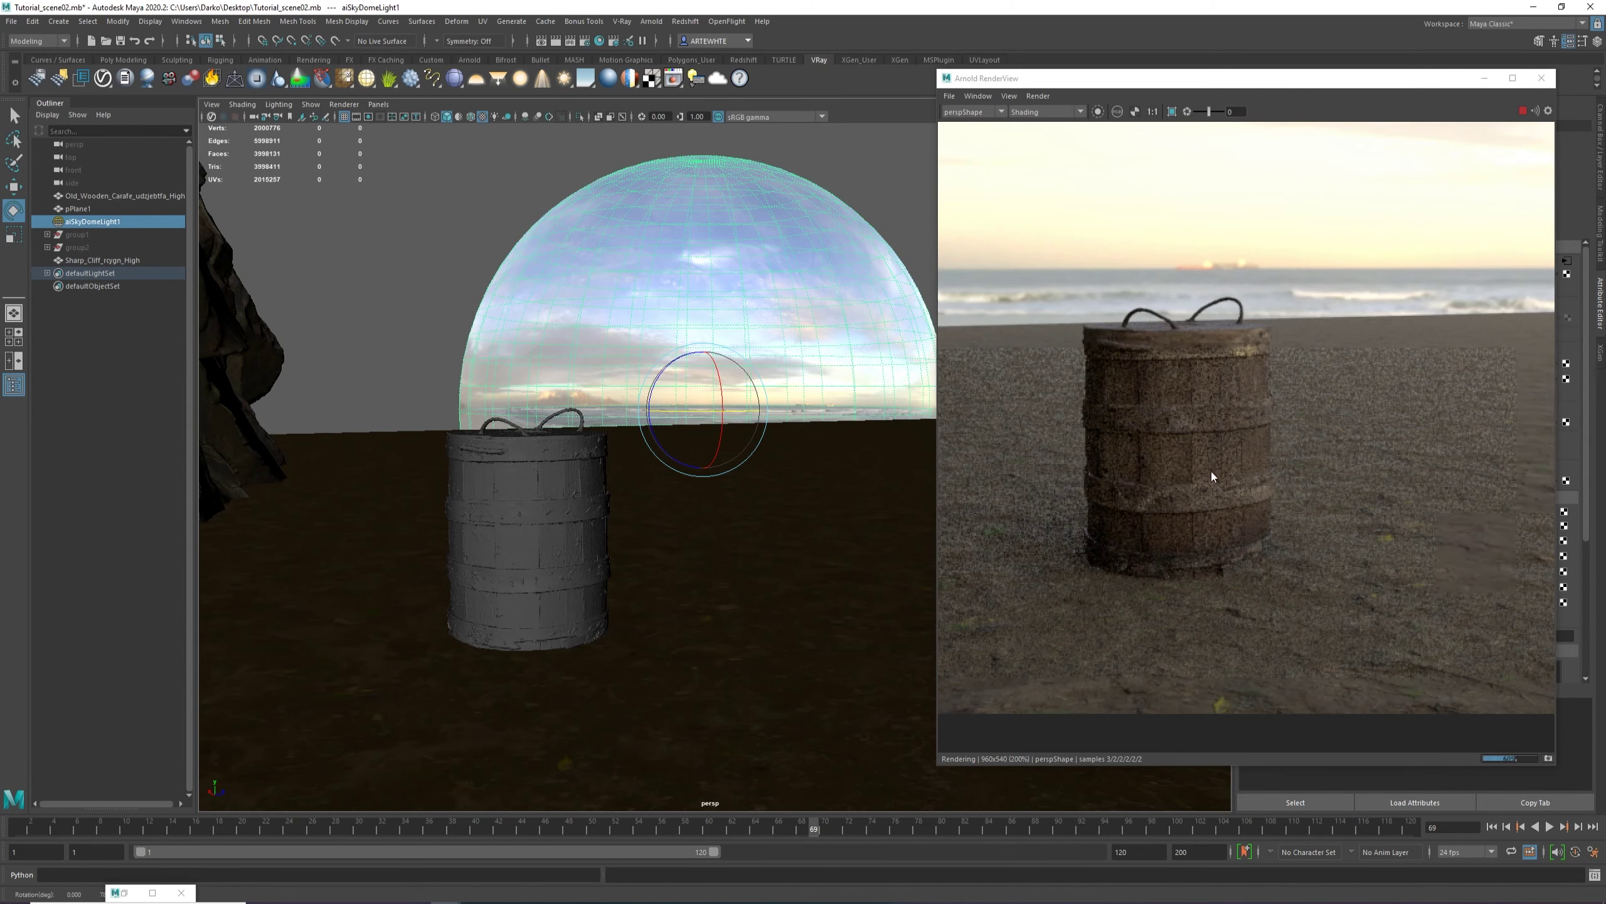
scroll(1210, 471, down, 1)
scroll(1158, 417, down, 1)
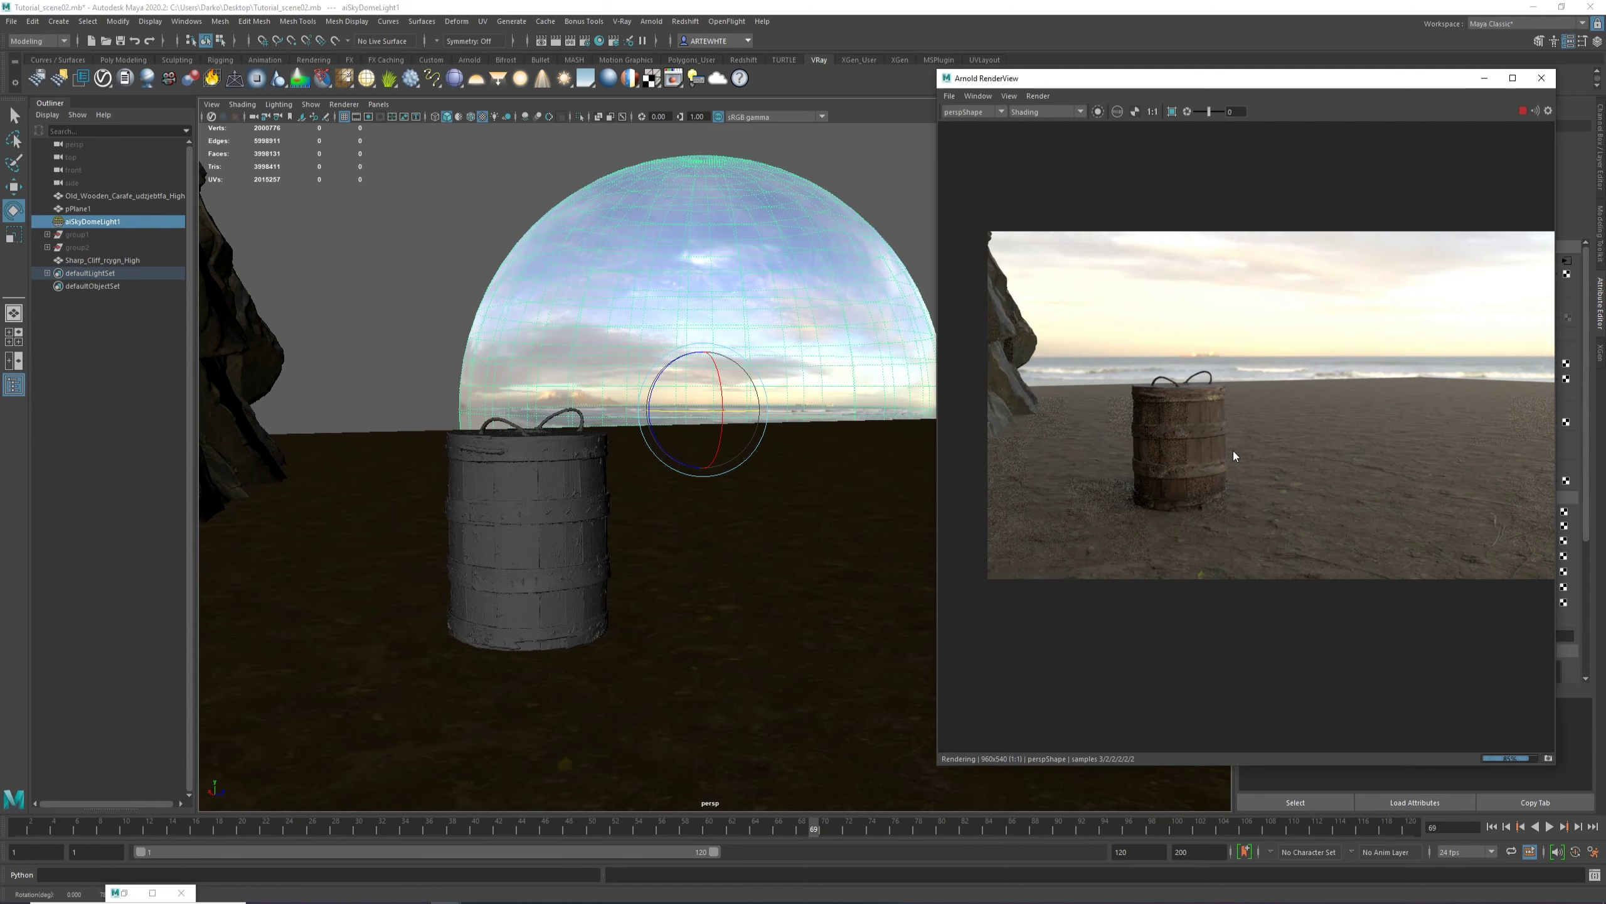
scroll(1232, 451, up, 2)
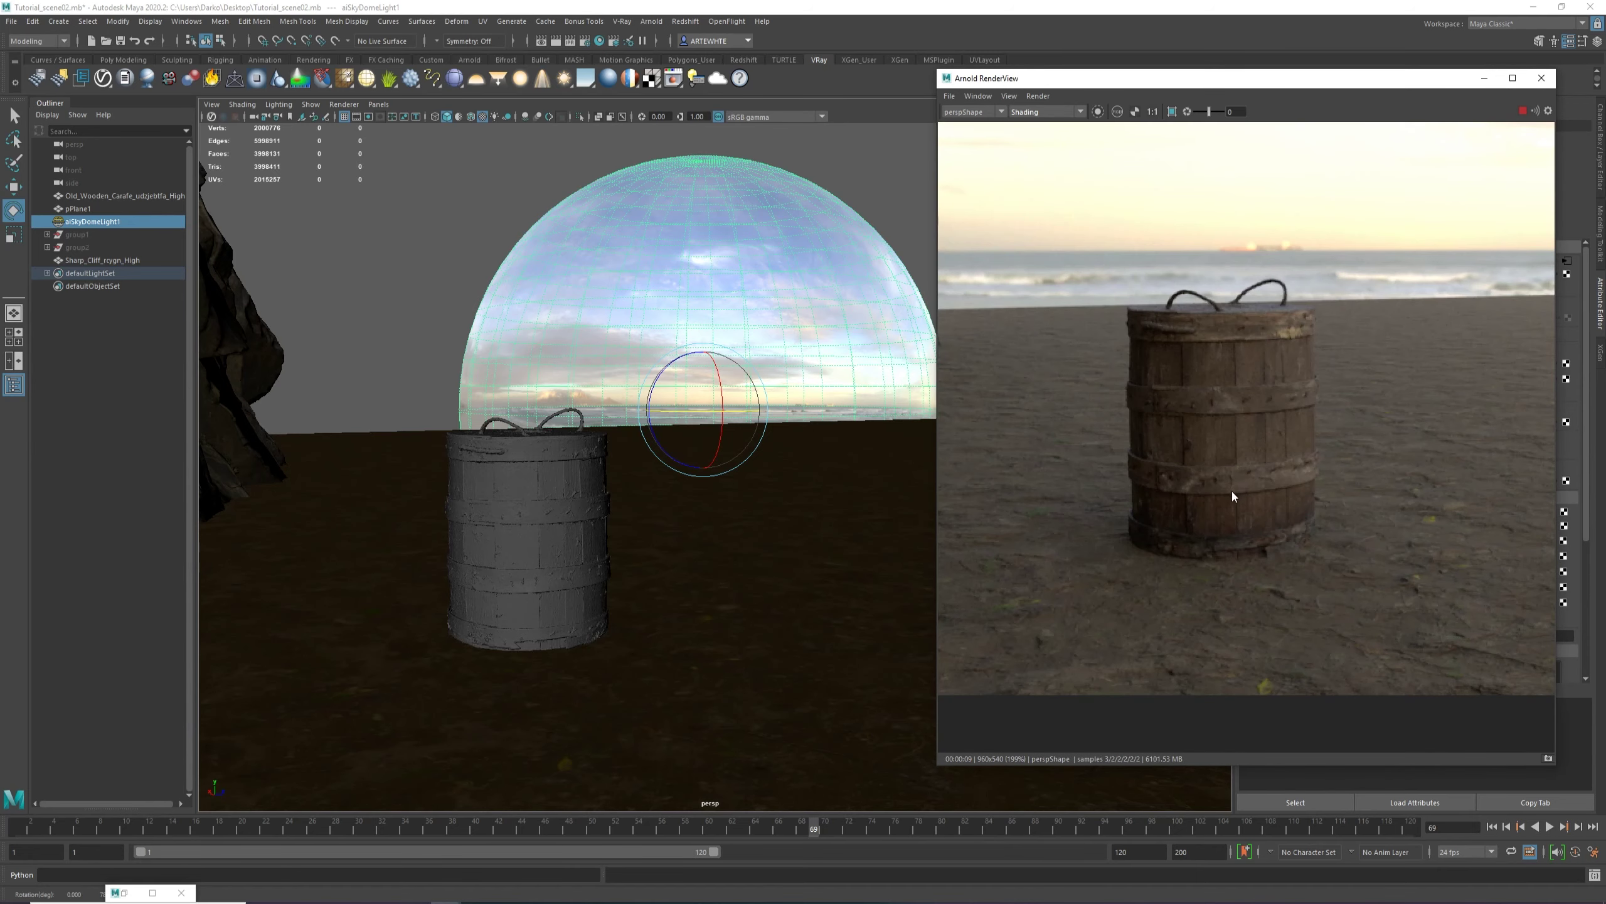
Orbit the camera to frame the barrel between the cliff and the sea, and examine its wood and ground contact in the render.
alt+drag(647, 515, 502, 503)
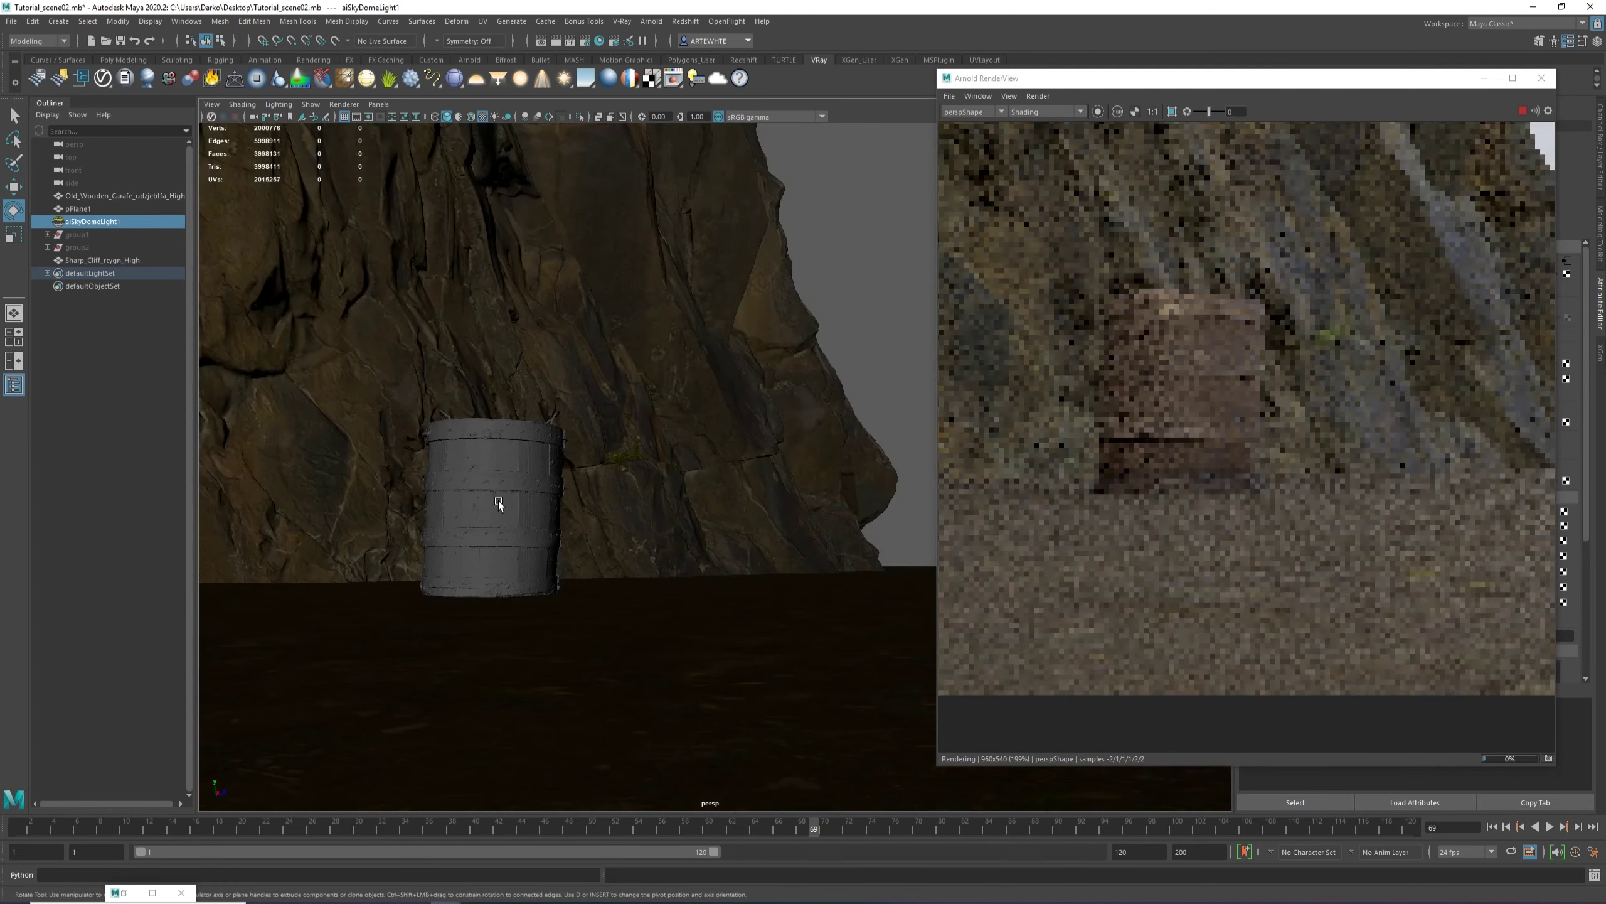
mouse_move(593, 521)
alt+mouse_down()
mouse_move(613, 505)
mouse_move(649, 514)
mouse_move(614, 511)
alt+mouse_up()
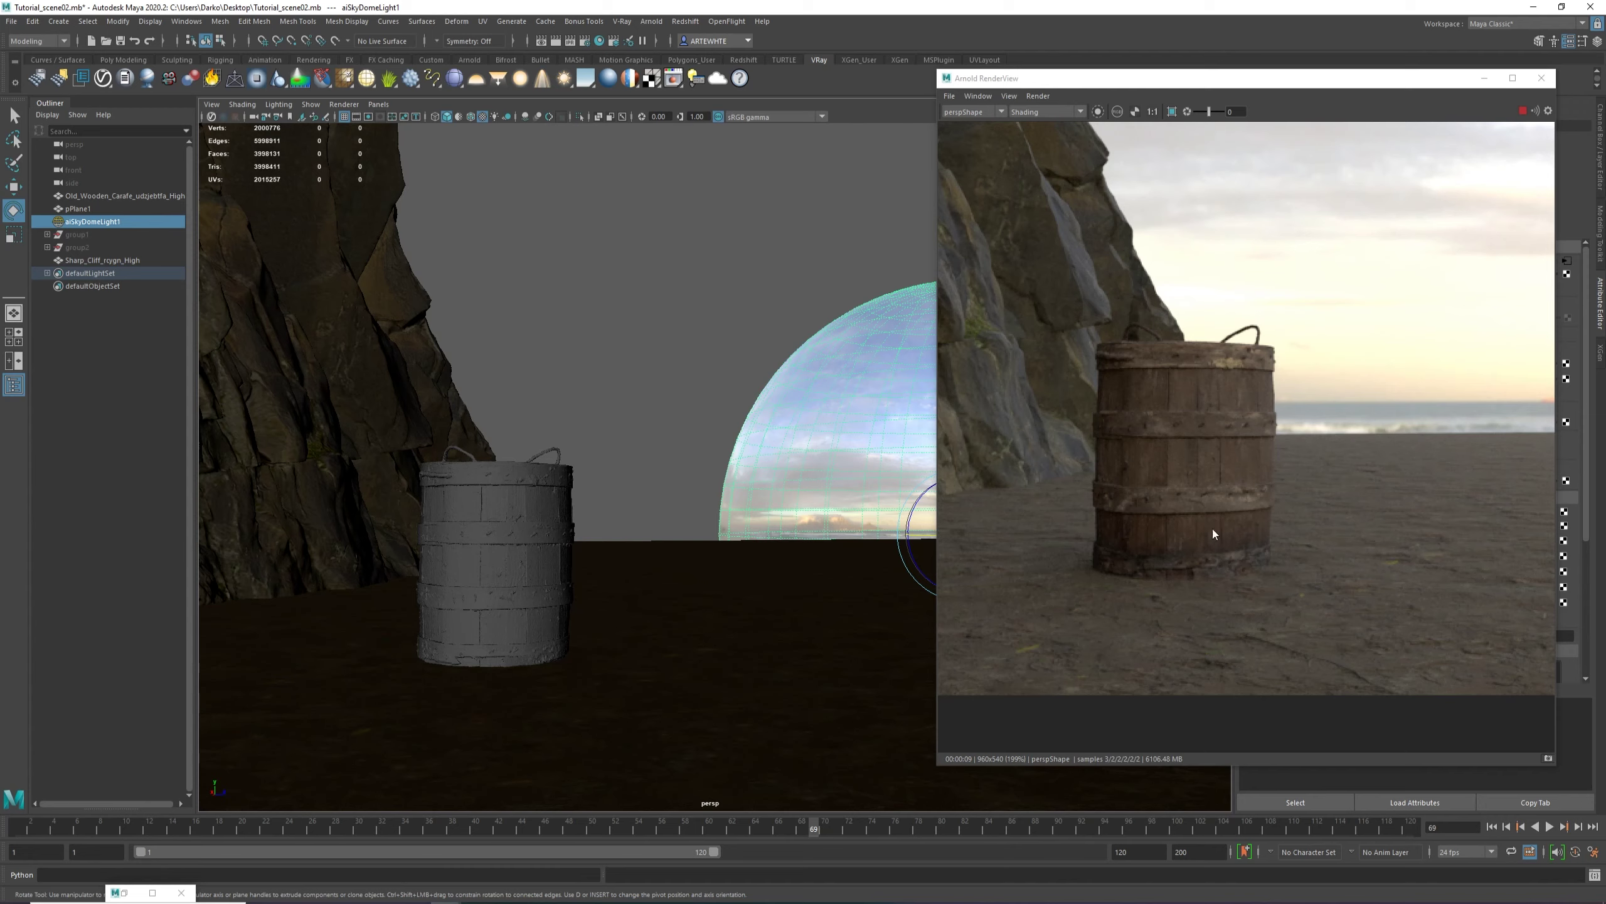
scroll(1145, 429, down, 3)
scroll(1129, 415, up, 5)
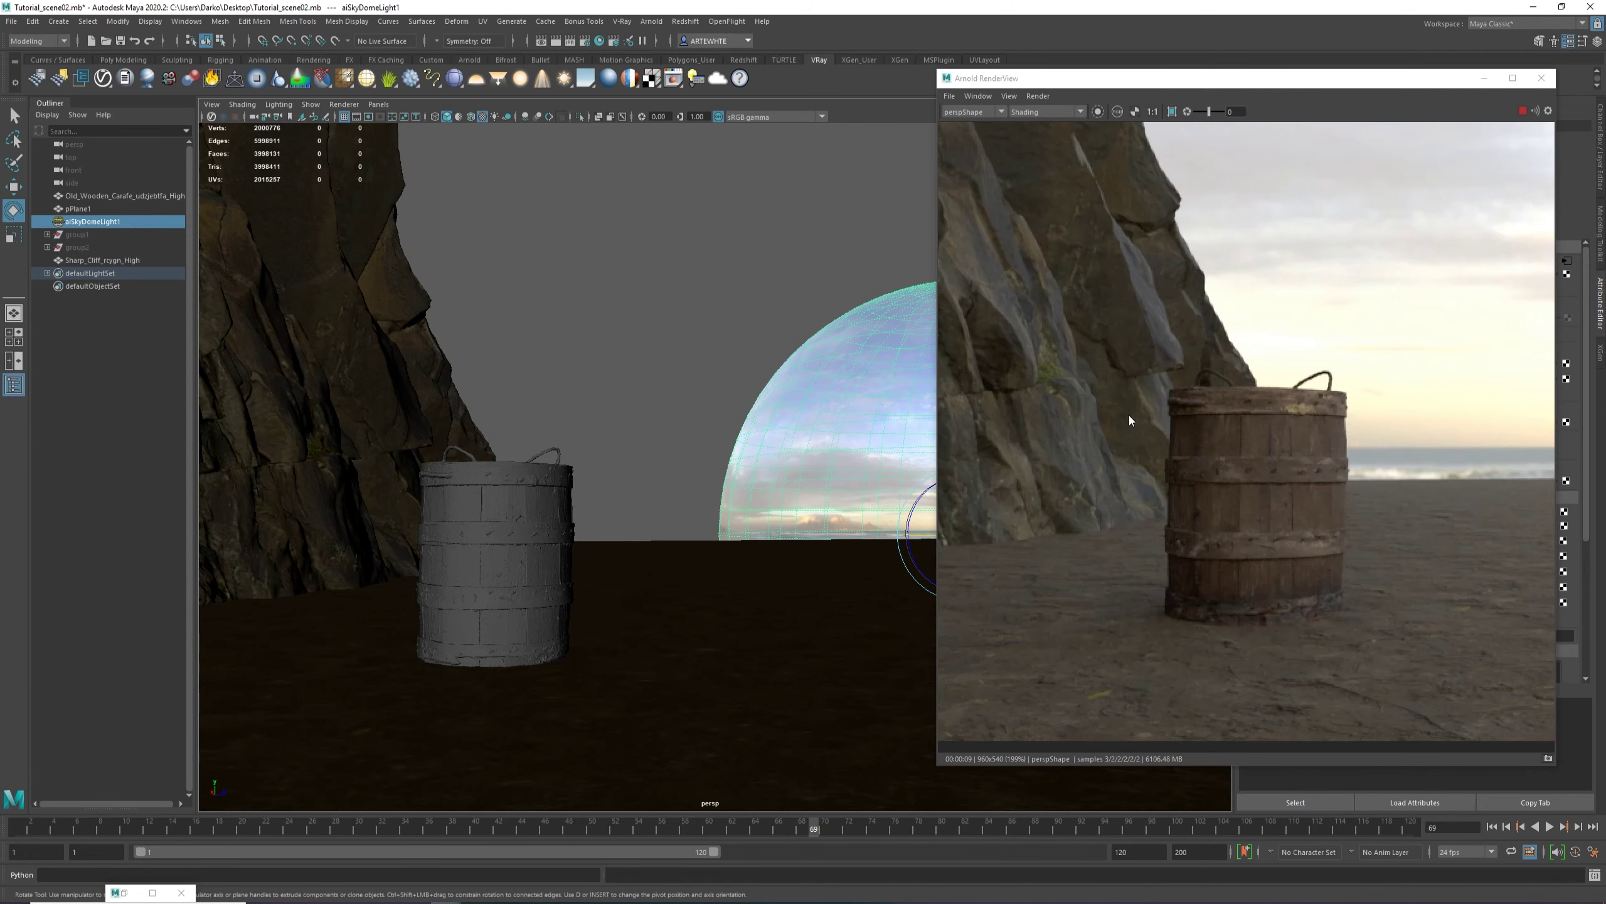
scroll(1310, 581, up, 2)
middle_drag(1310, 580, 1019, 283)
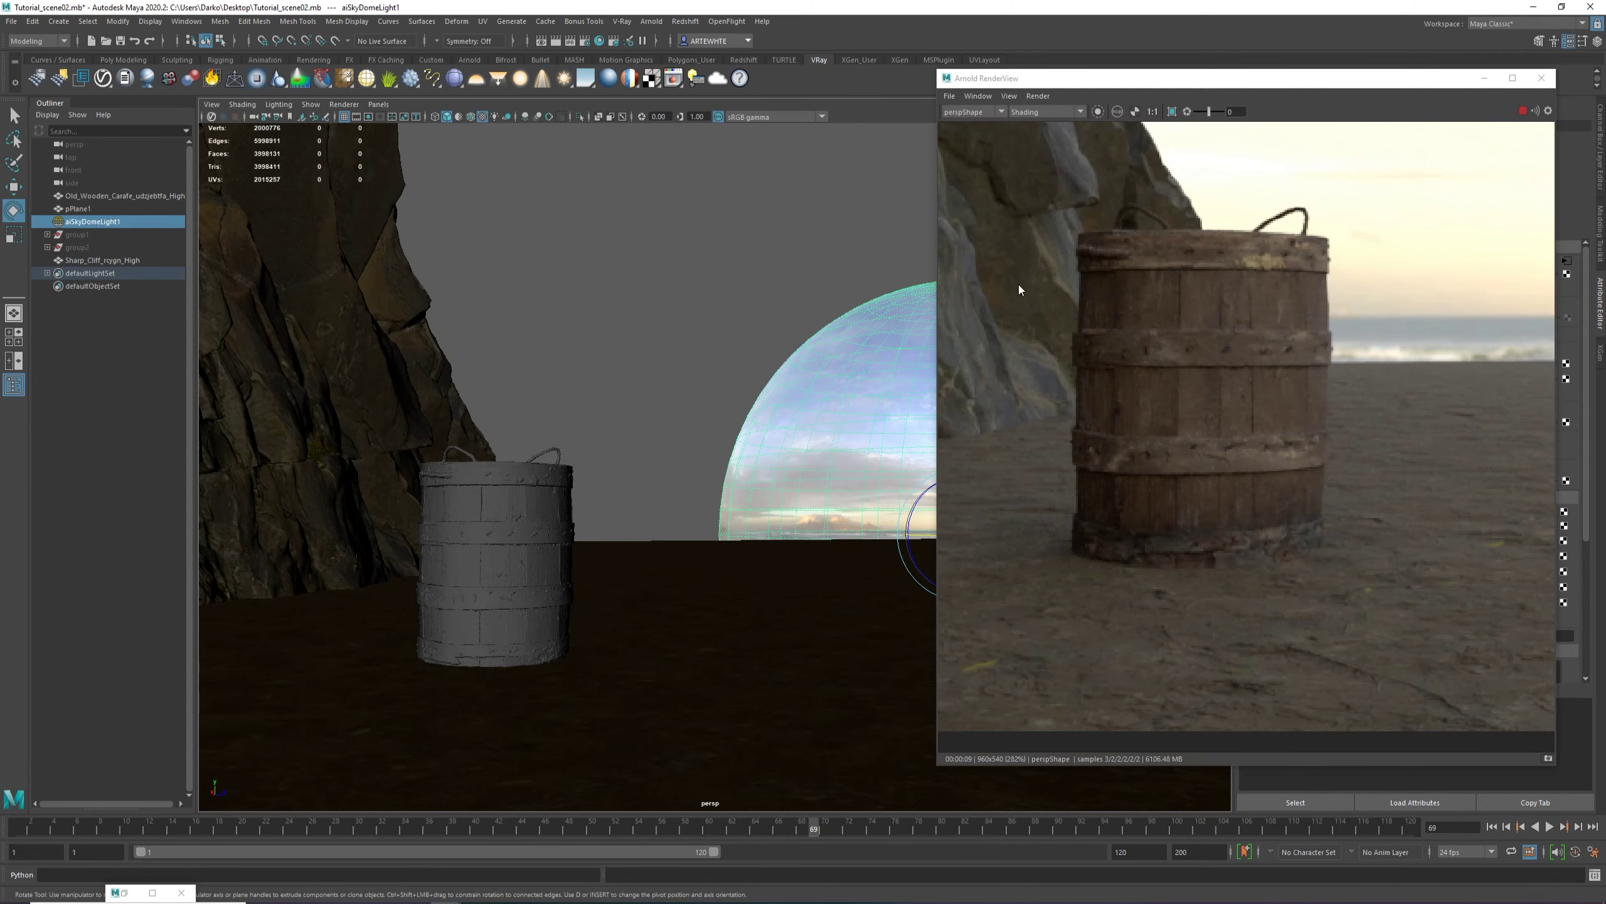
scroll(1126, 536, down, 4)
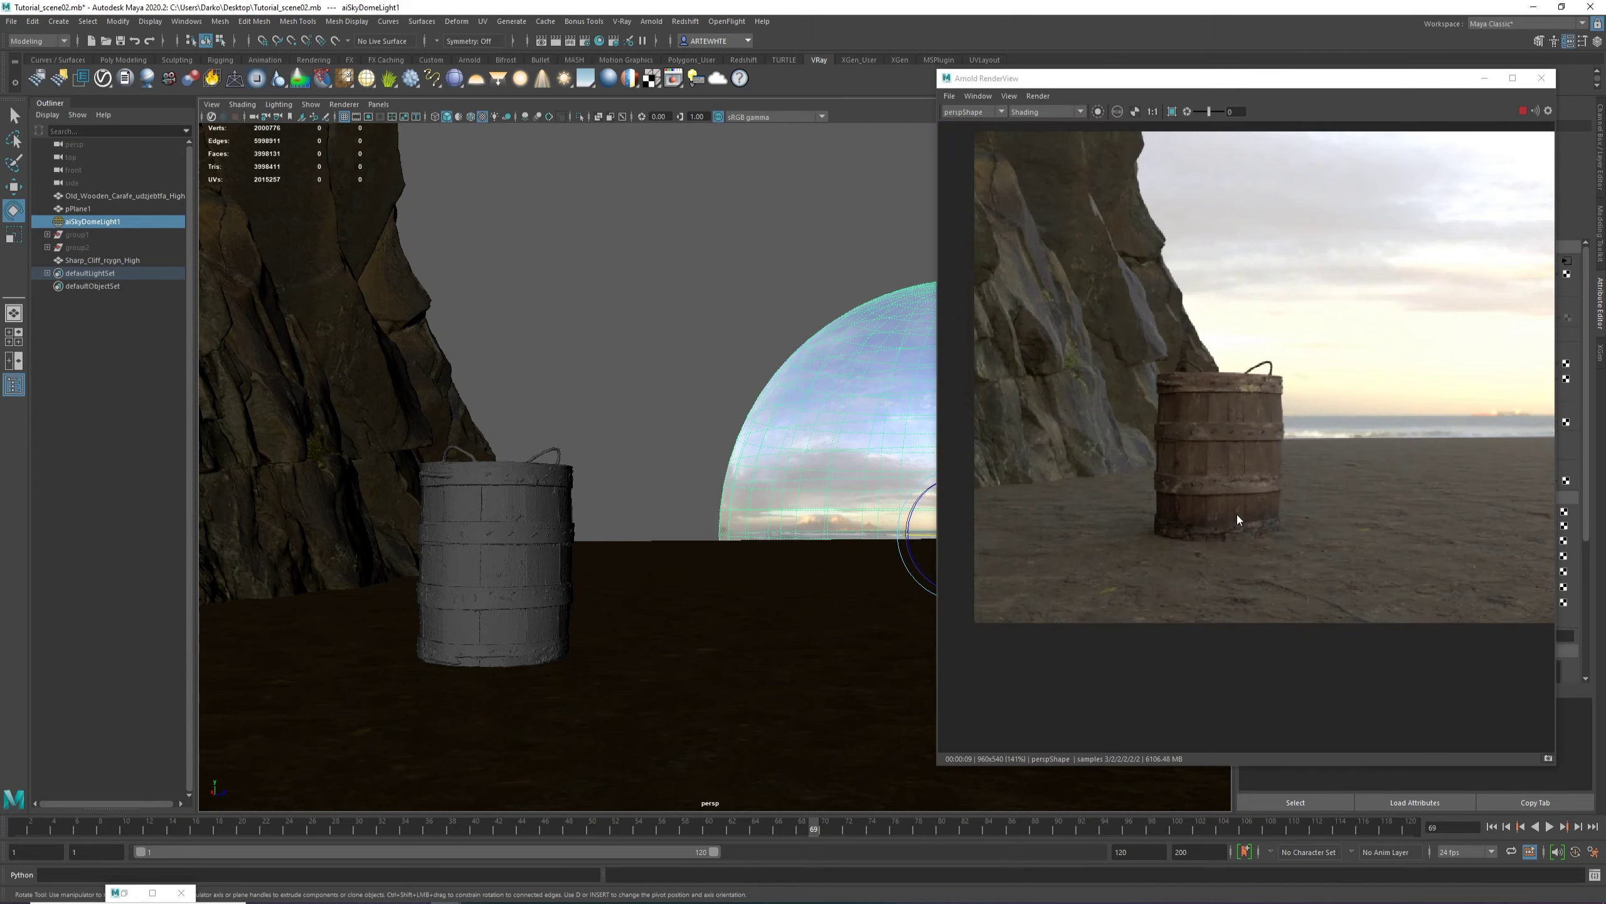
scroll(1269, 508, up, 2)
scroll(1268, 508, down, 5)
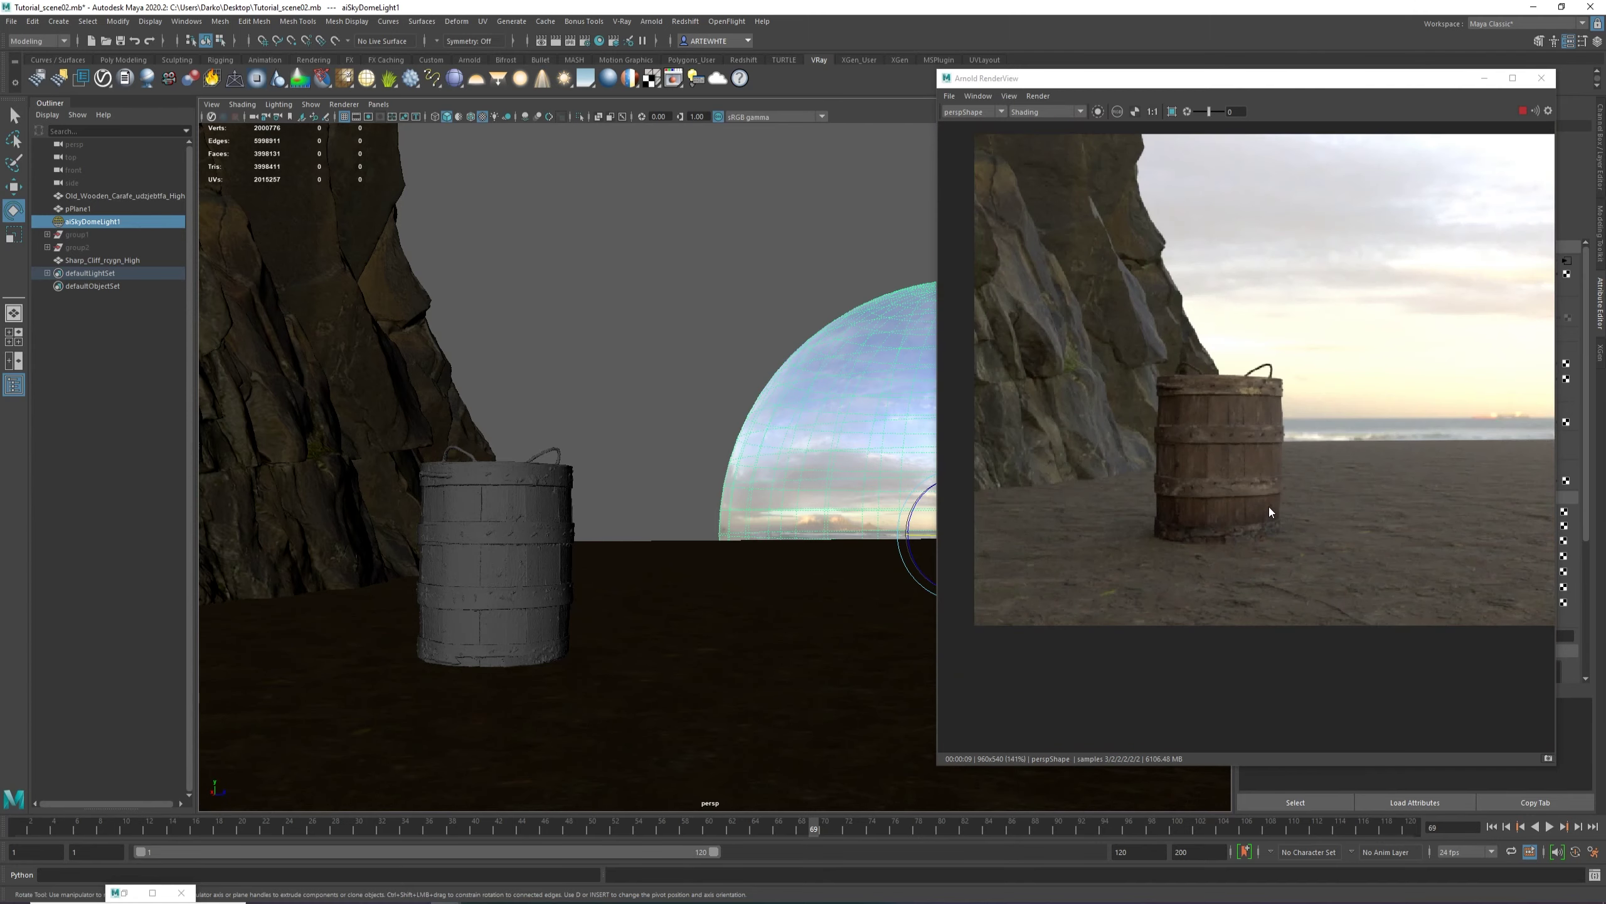
scroll(1281, 438, up, 3)
scroll(1304, 500, down, 2)
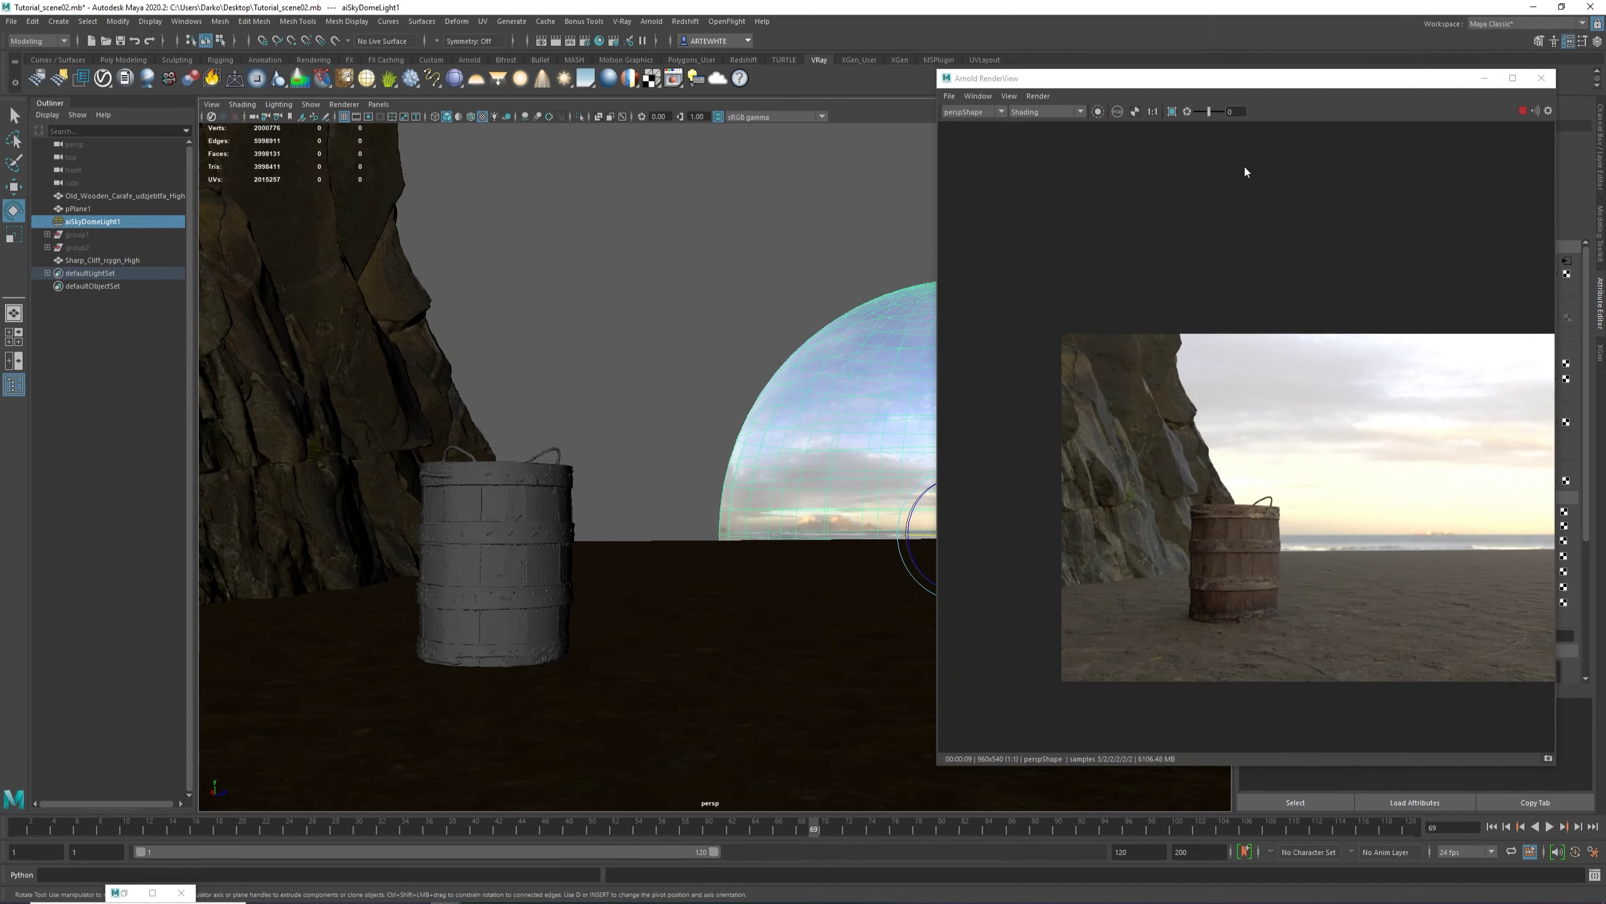
Widen the Arnold RenderView window and examine the whole composition and the barrel's surface detail.
drag(1271, 81, 925, 71)
scroll(921, 472, down, 2)
scroll(1002, 520, up, 3)
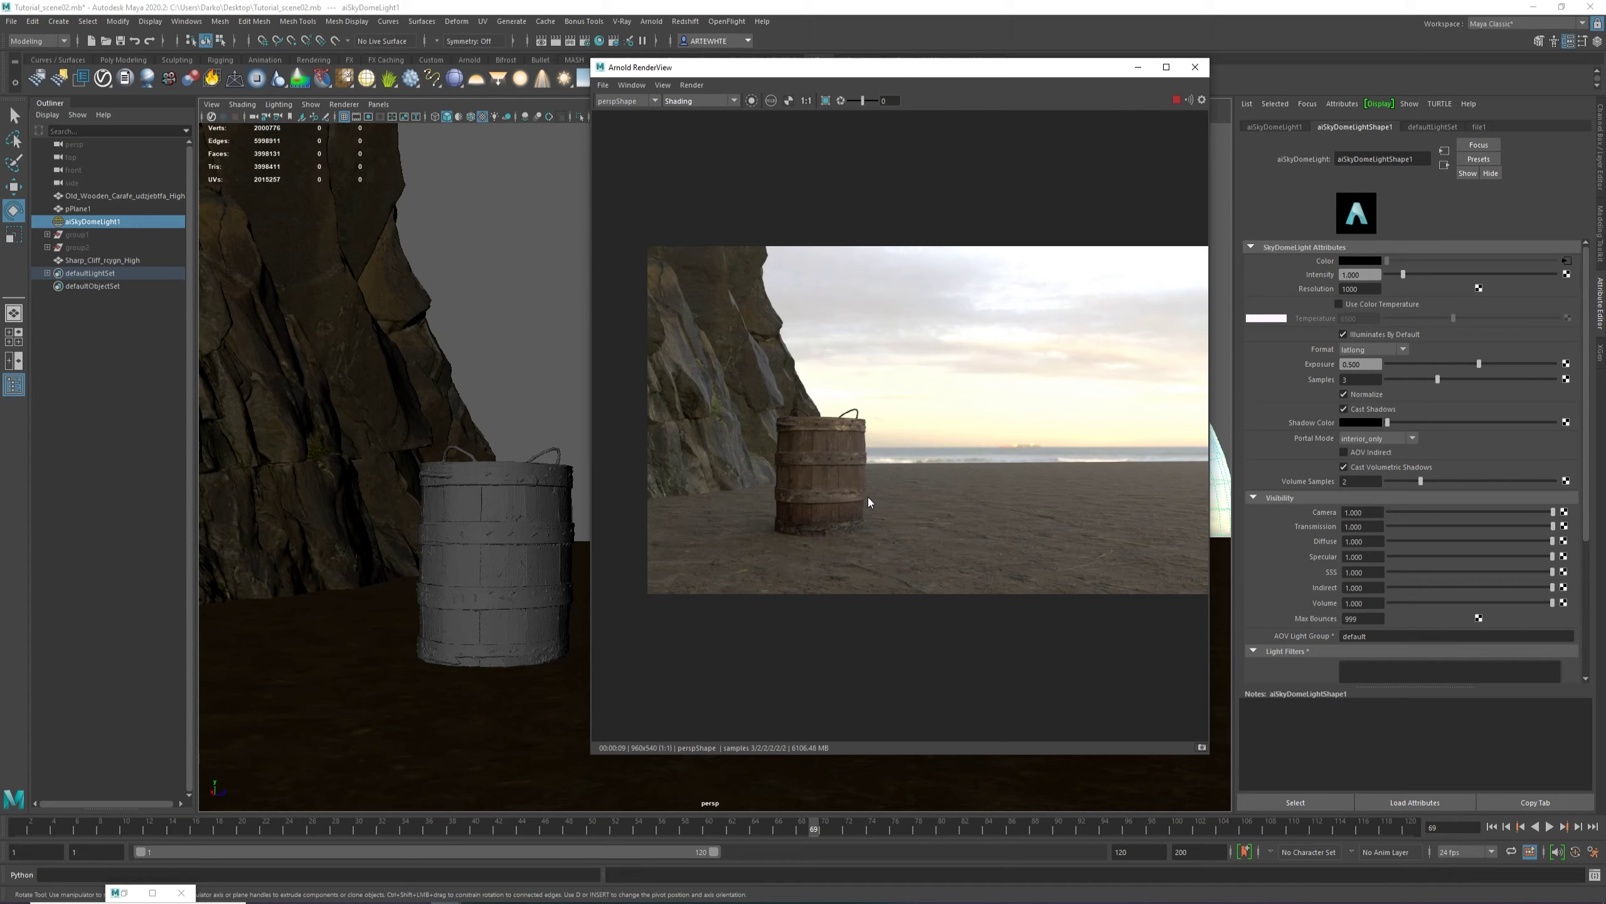
scroll(869, 499, up, 2)
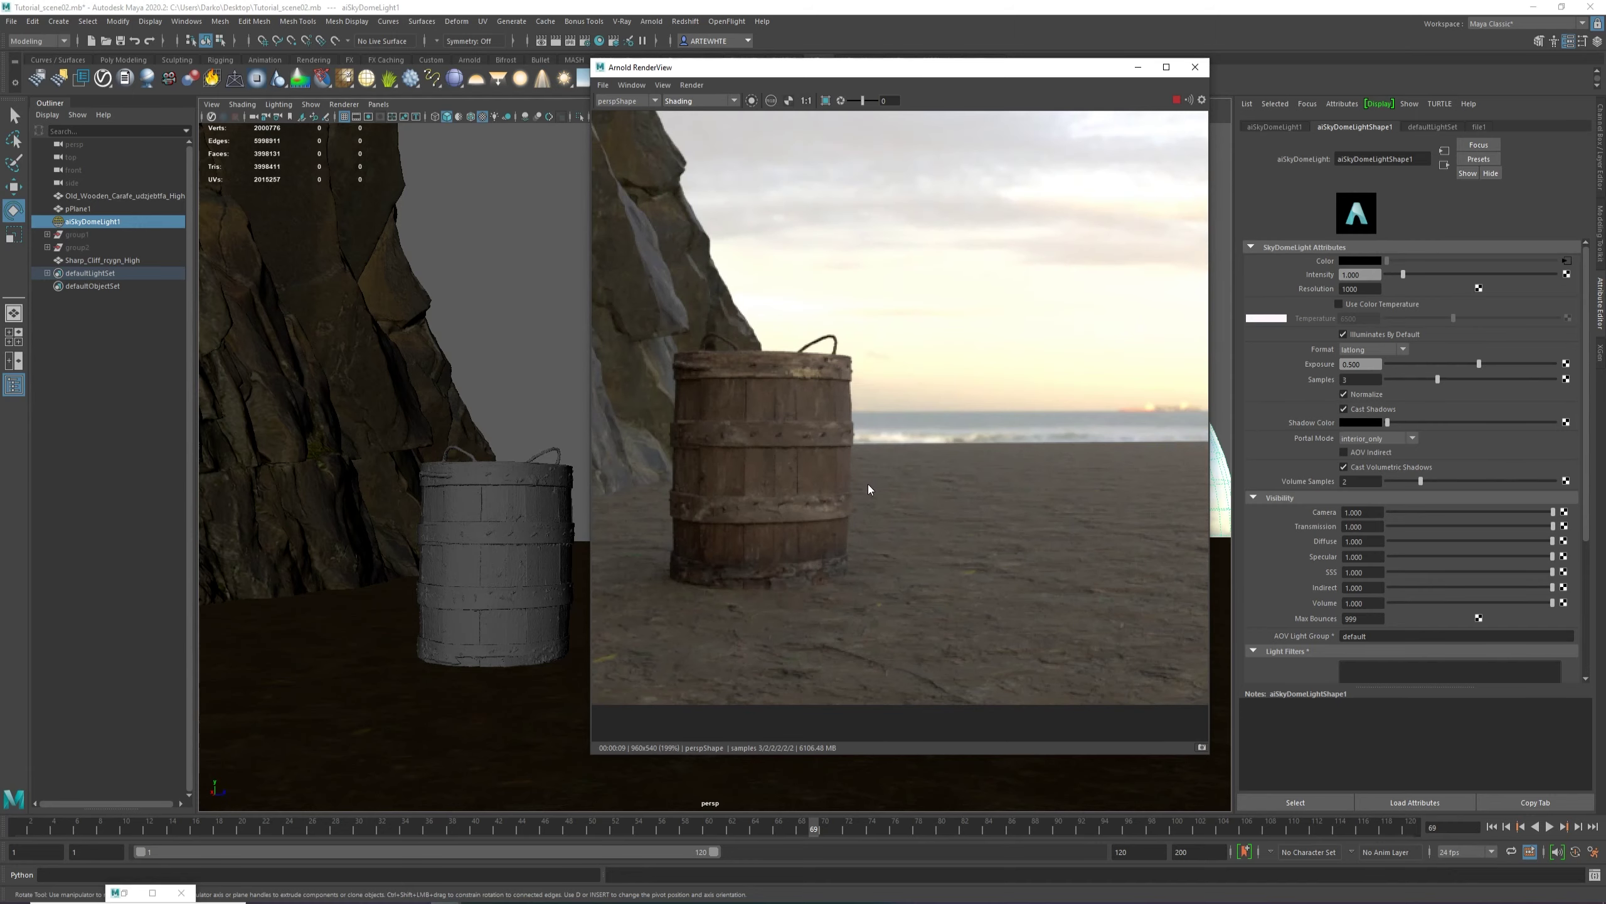
scroll(867, 485, down, 3)
scroll(766, 443, up, 2)
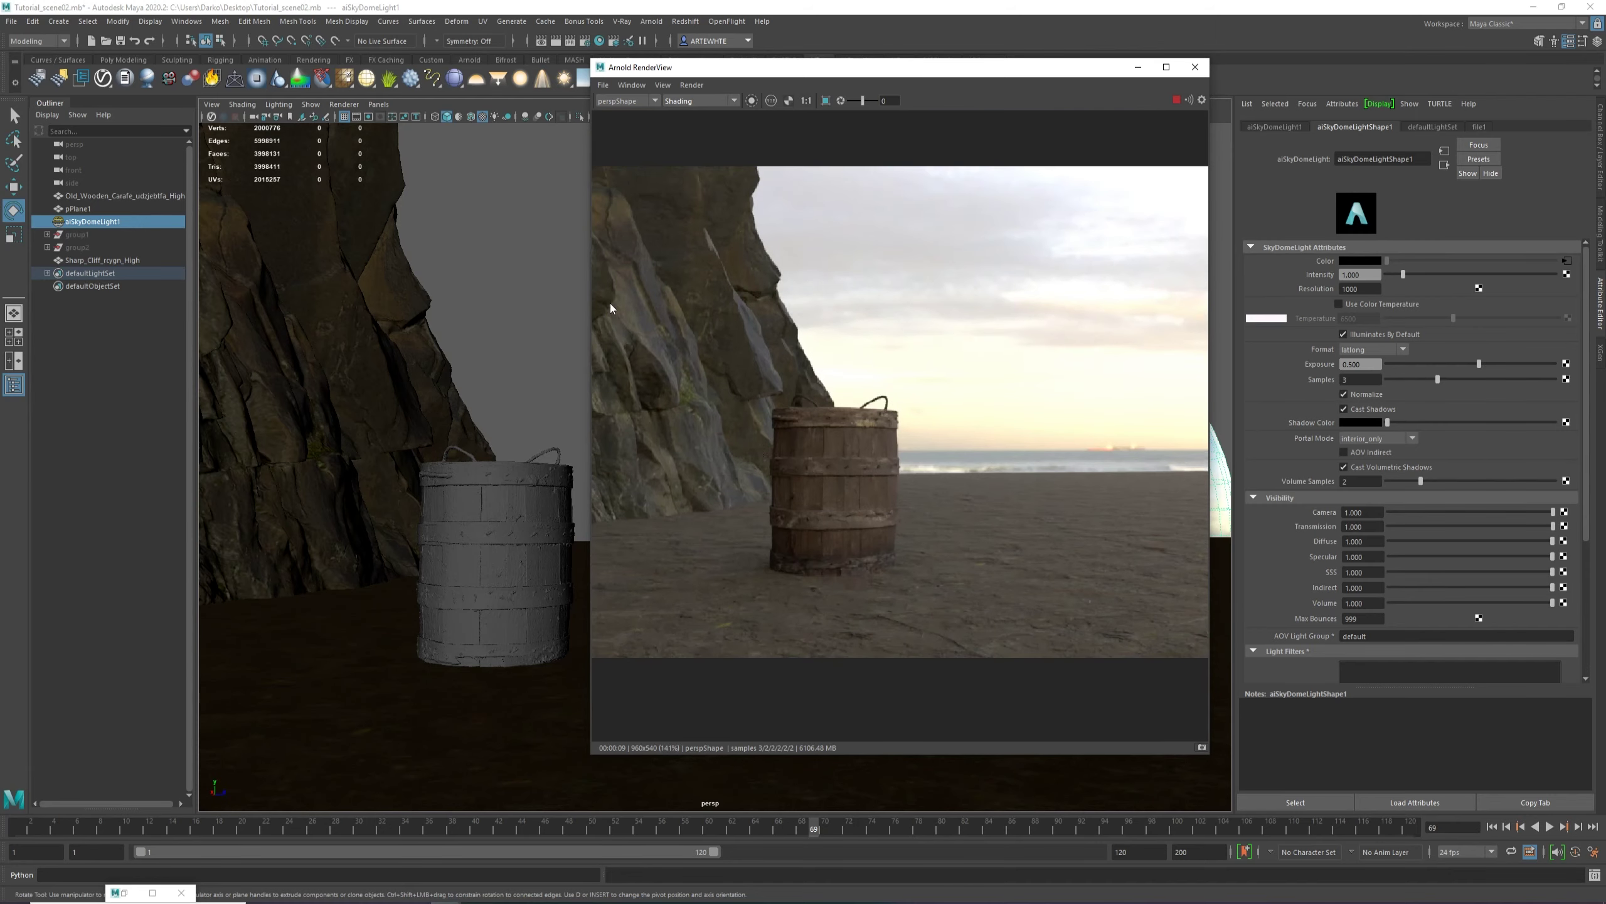
drag(589, 304, 288, 305)
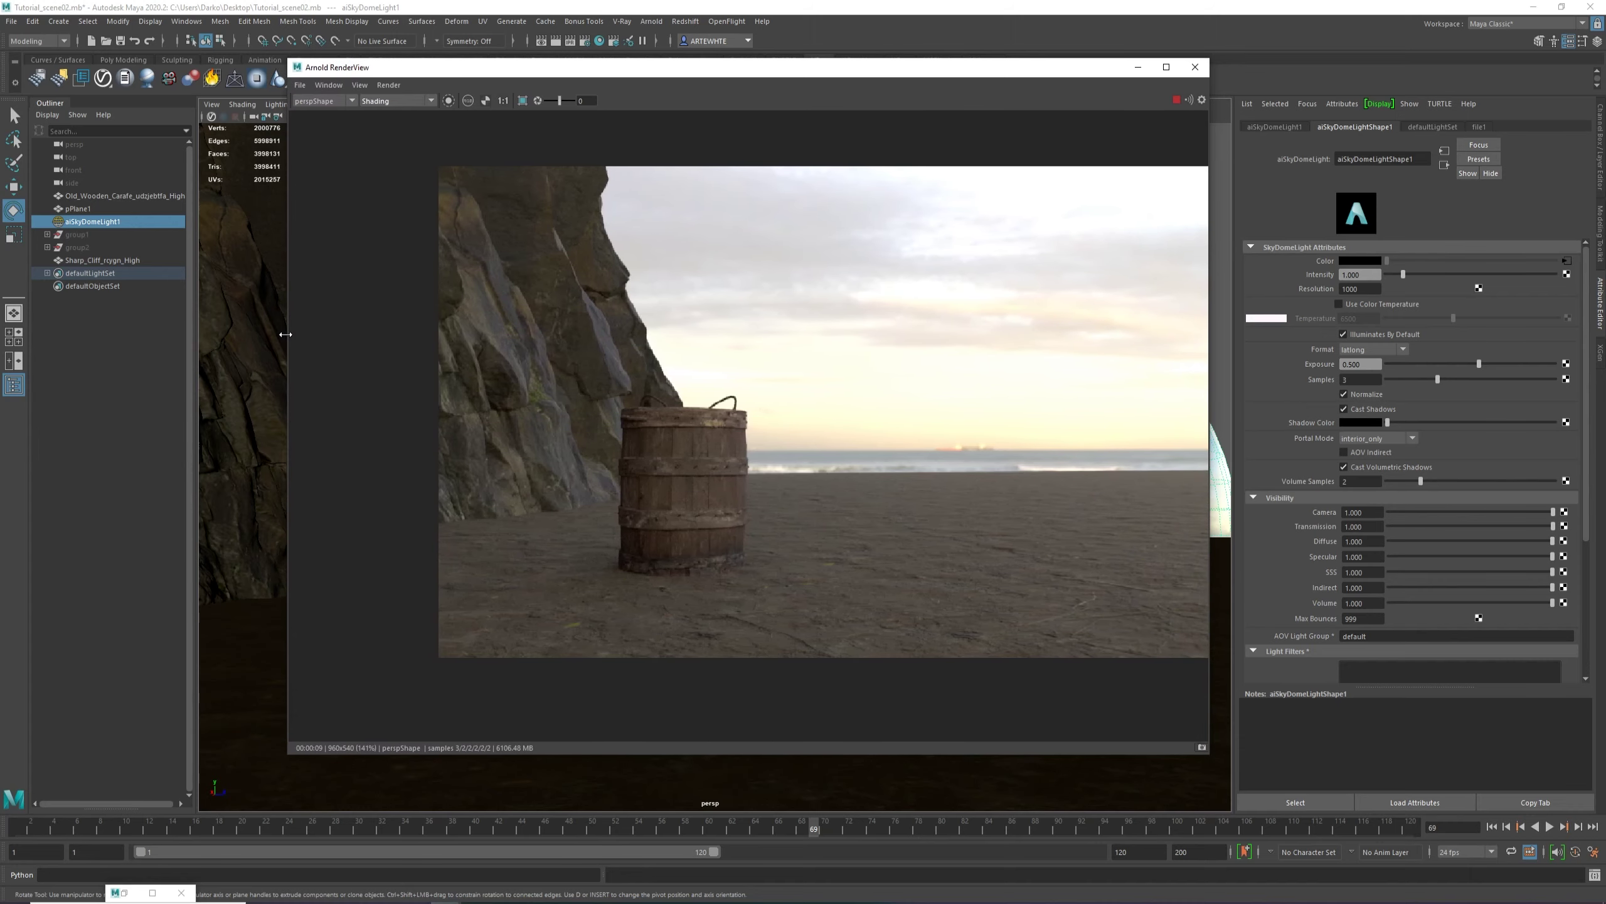
scroll(466, 396, down, 2)
scroll(467, 400, up, 2)
scroll(652, 398, down, 1)
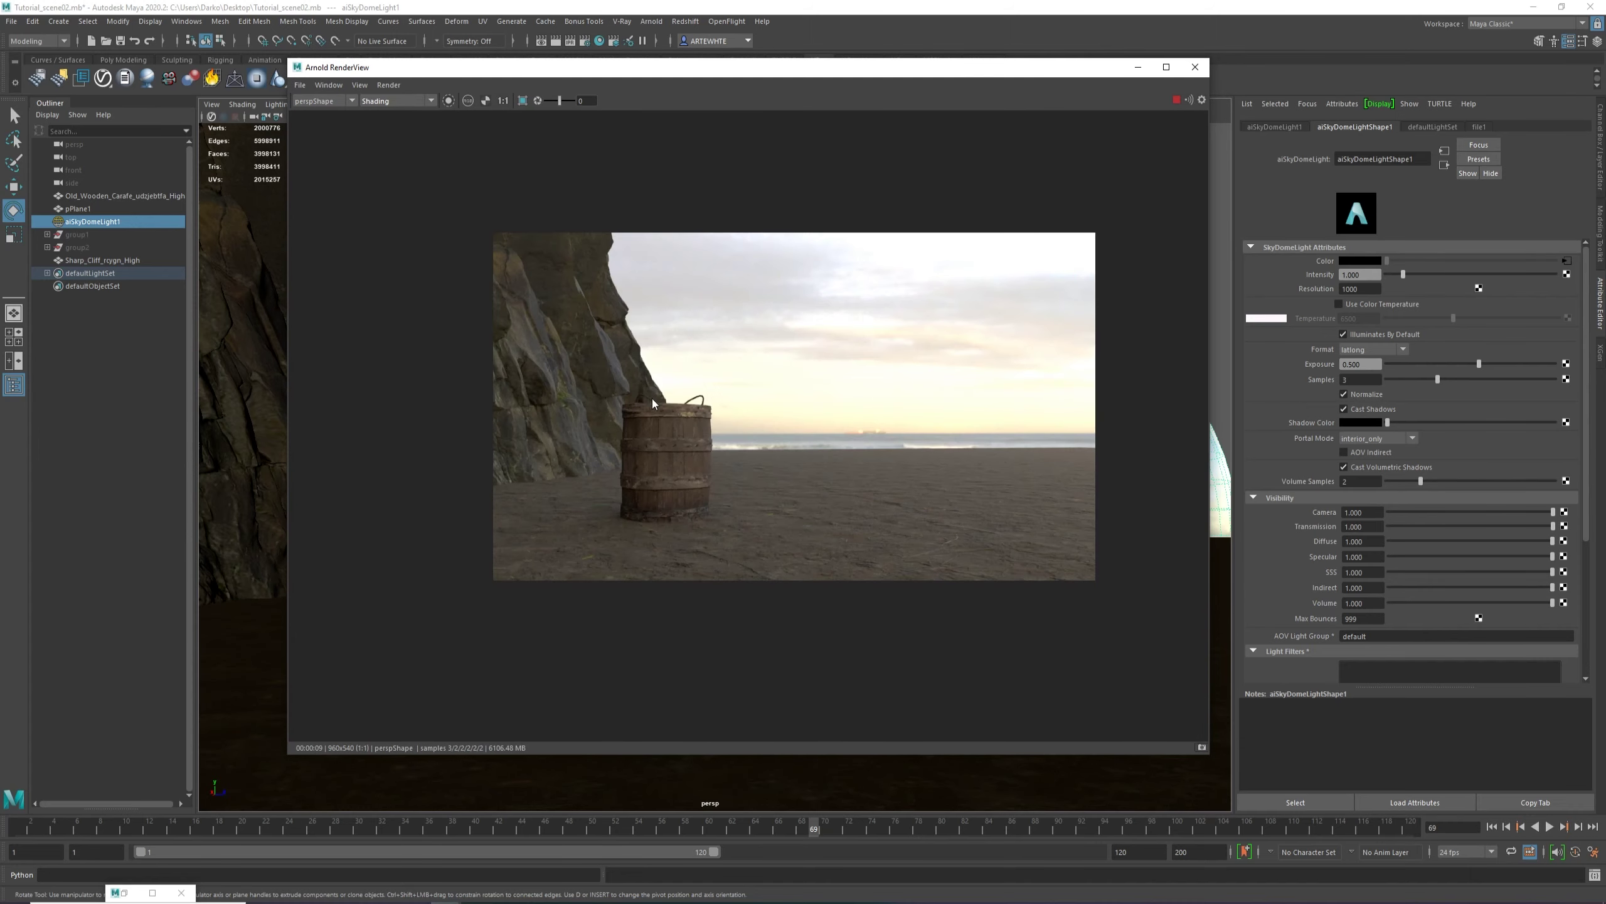
scroll(688, 435, up, 3)
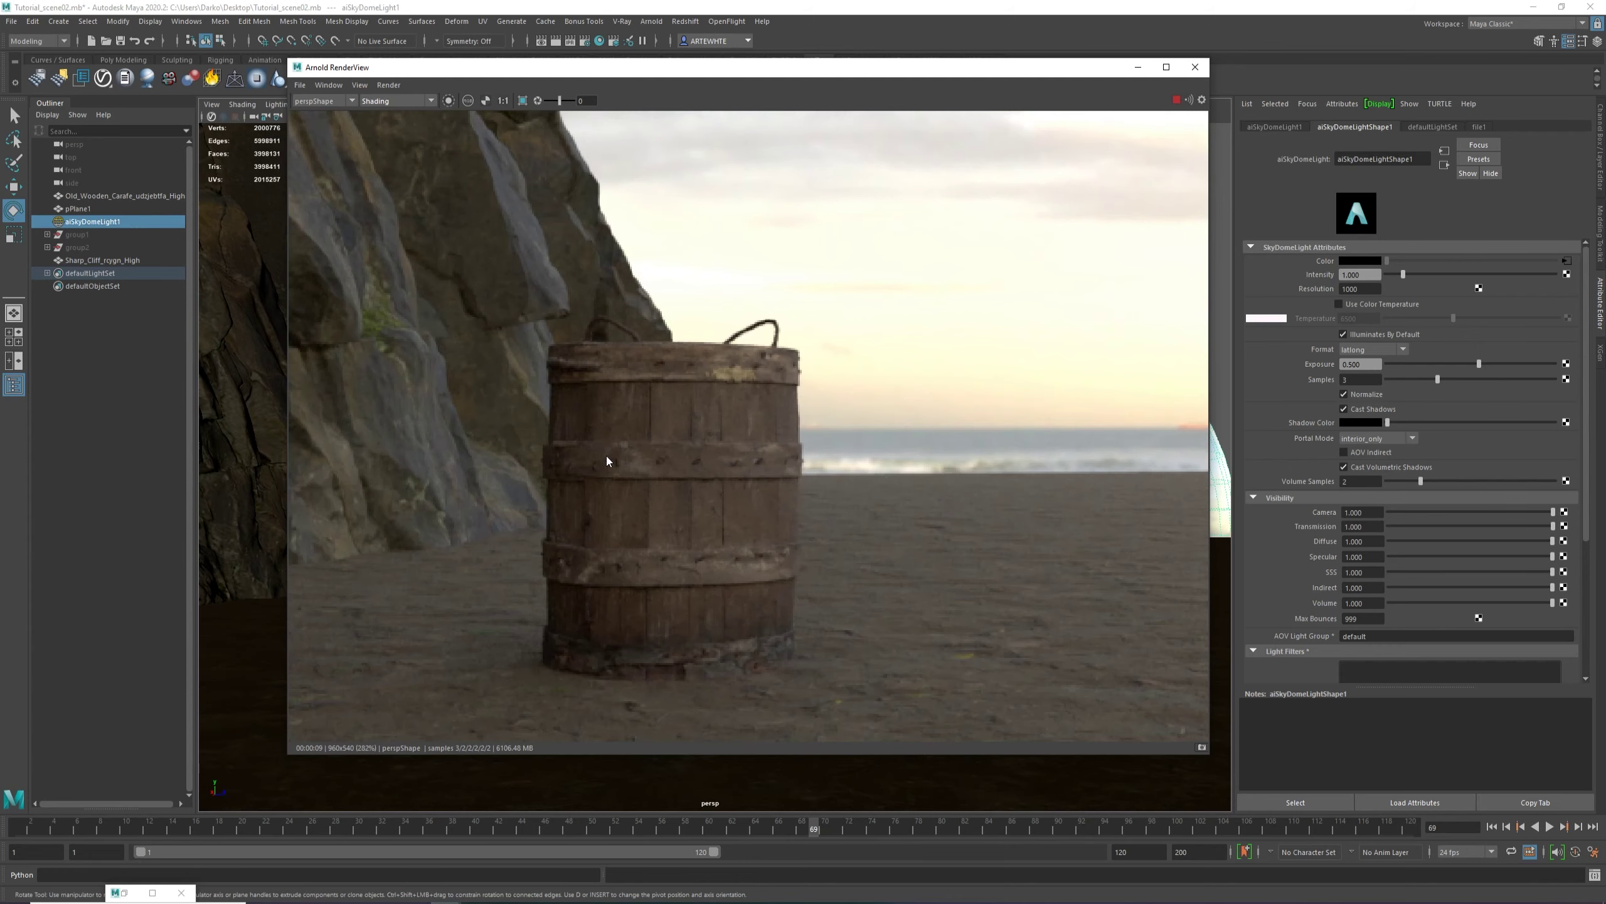